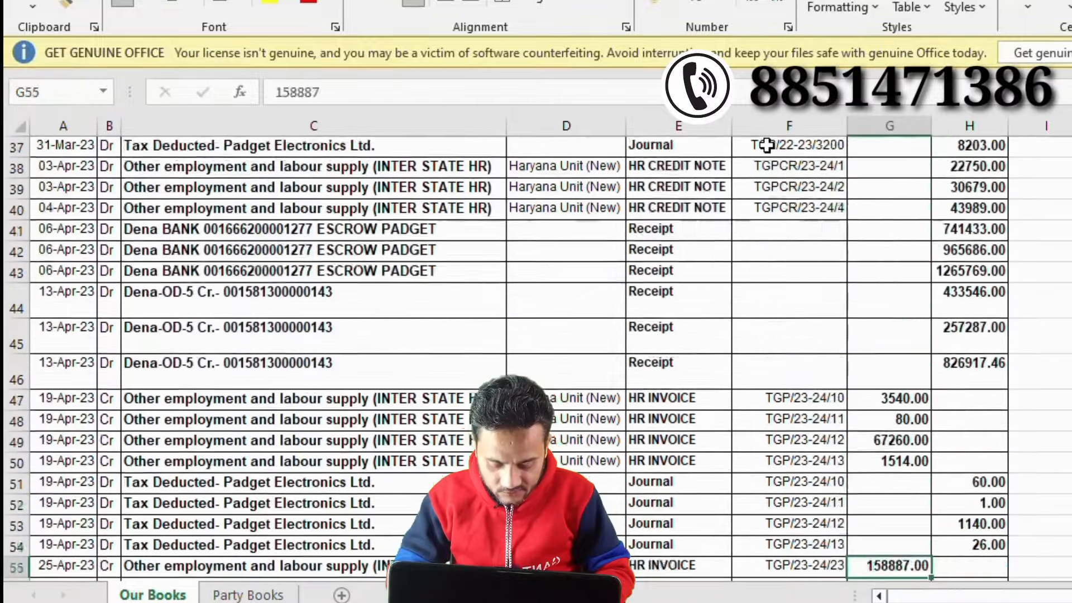
Review the Debit column entries in the Our Books ledger from row 55 down past its last row.
key(Down)
key(Down)
key(Down)
key(Down)
key(Down)
key(Down)
key(Down)
key(Down)
key(Down)
key(Down)
key(Down)
key(Down)
key(Down)
key(Down)
key(Down)
key(Down)
key(Down)
key(Down)
key(Down)
key(Down)
key(Down)
key(Down)
key(Down)
key(Down)
key(Down)
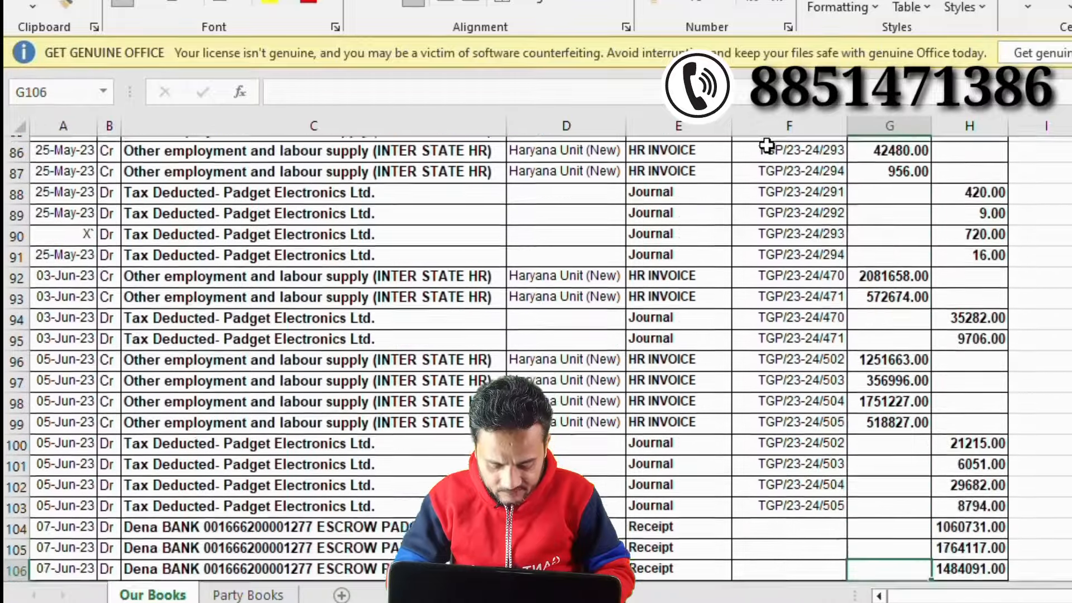
key(Down)
key(Down)
key(Down)
key(Down)
key(Down)
key(Down)
key(Down)
key(Down)
key(Down)
key(Down)
key(Down)
key(Down)
key(Down)
key(Down)
key(Down)
key(Down)
key(Down)
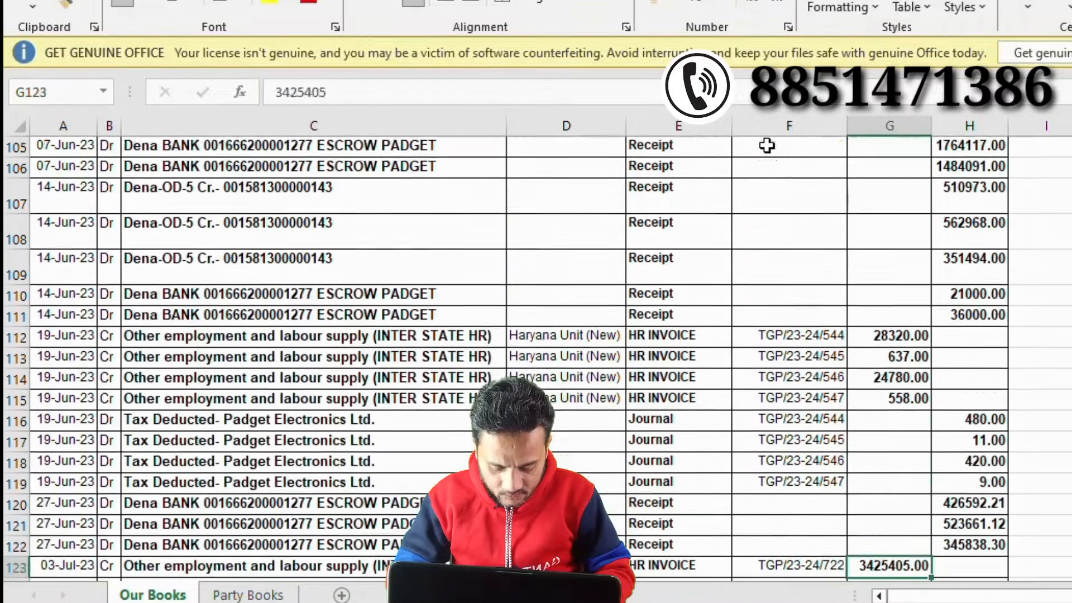
key(Down)
key(Down)
key(Down)
key(Down)
key(Down)
key(Down)
key(Down)
key(Down)
key(Down)
key(Down)
key(Down)
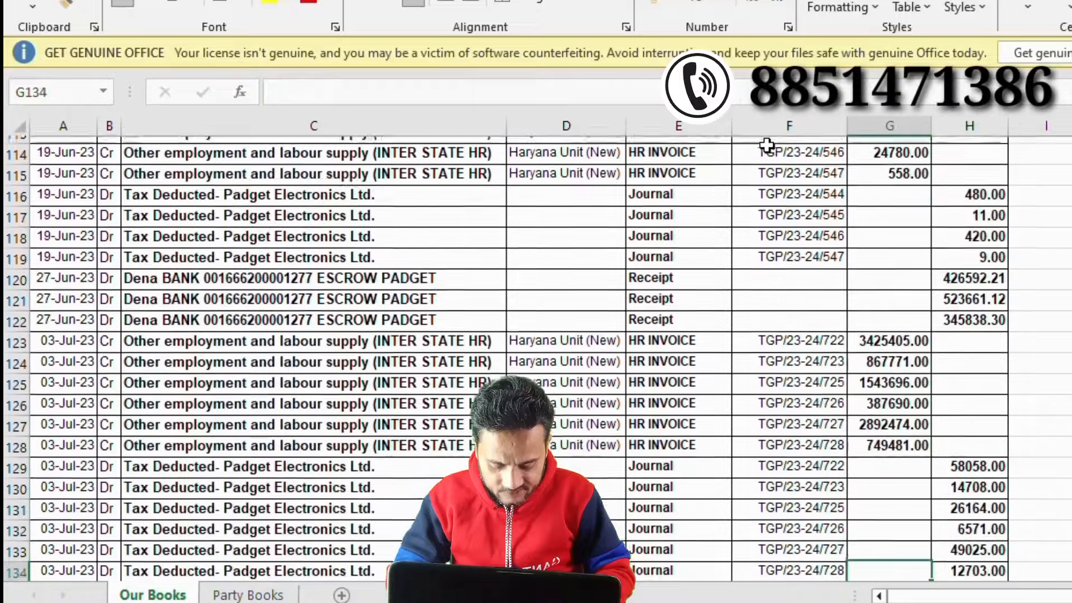
key(Down)
key(Down)
key(Down)
key(Down)
key(Down)
key(Down)
key(Down)
key(Down)
key(Down)
key(Down)
key(Down)
key(Down)
key(Down)
key(Down)
key(Down)
key(Down)
key(Down)
key(Down)
key(Down)
key(Down)
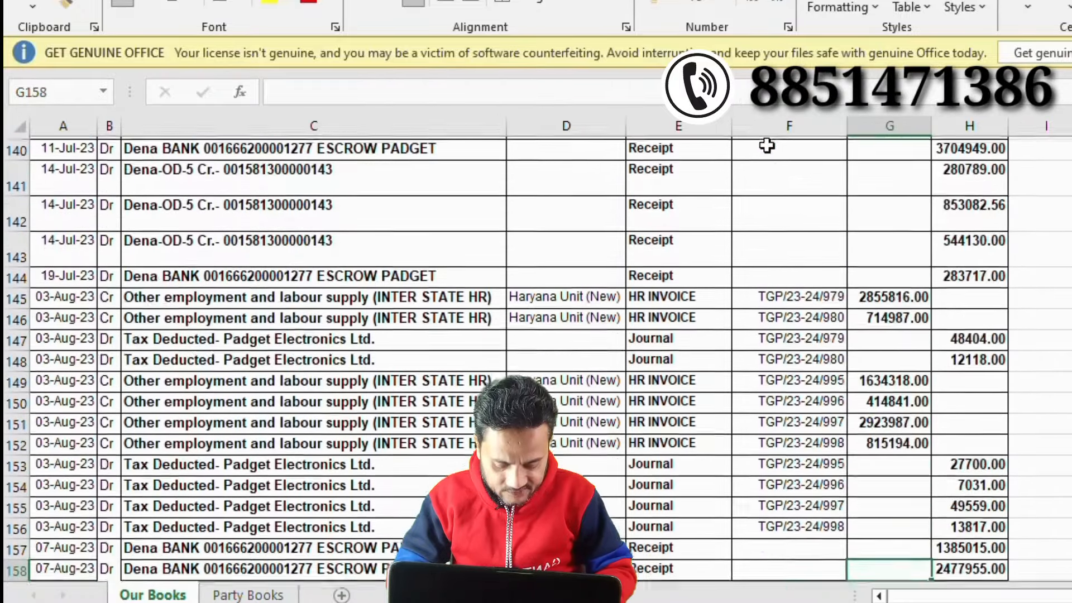
key(Down)
key(Down)
key(Down)
key(Down)
key(Down)
key(Down)
key(Down)
key(Down)
key(Down)
key(Down)
key(Down)
key(Down)
key(Down)
key(Down)
key(Down)
key(Down)
key(Down)
key(Down)
key(Down)
key(Down)
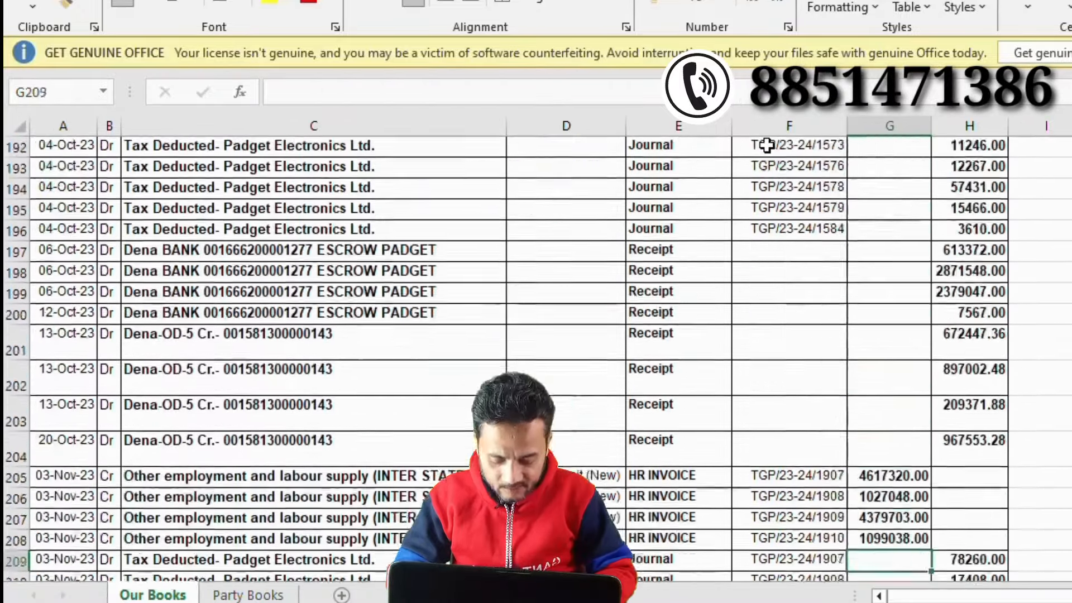
key(Down)
key(Down)
key(Down)
key(Down)
key(Down)
key(Down)
key(Down)
key(Down)
key(Down)
key(Down)
key(Down)
key(Down)
key(Down)
key(Down)
key(Down)
key(Down)
key(Down)
key(Down)
key(Down)
key(Down)
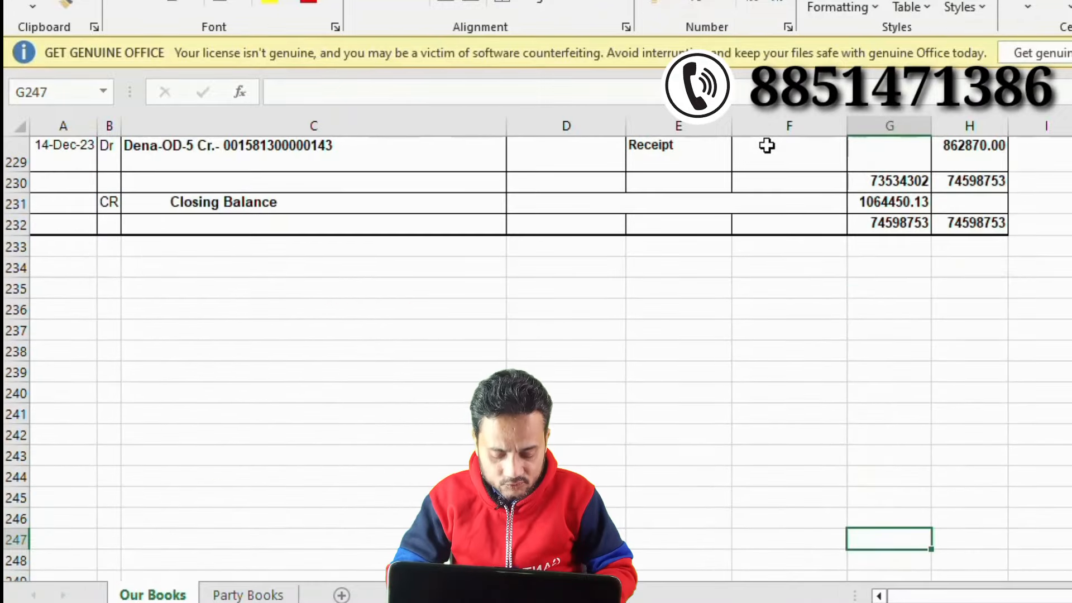
Examine the debit and credit totals in row 230 and the closing balance in G231 of the Our Books ledger.
key(Up)
key(Up)
key(Up)
key(Up)
key(Up)
key(Up)
key(Up)
key(Up)
key(Up)
key(Up)
key(Up)
key(Up)
key(Up)
key(Up)
key(Up)
key(Up)
key(Up)
key(Up)
key(Up)
key(Up)
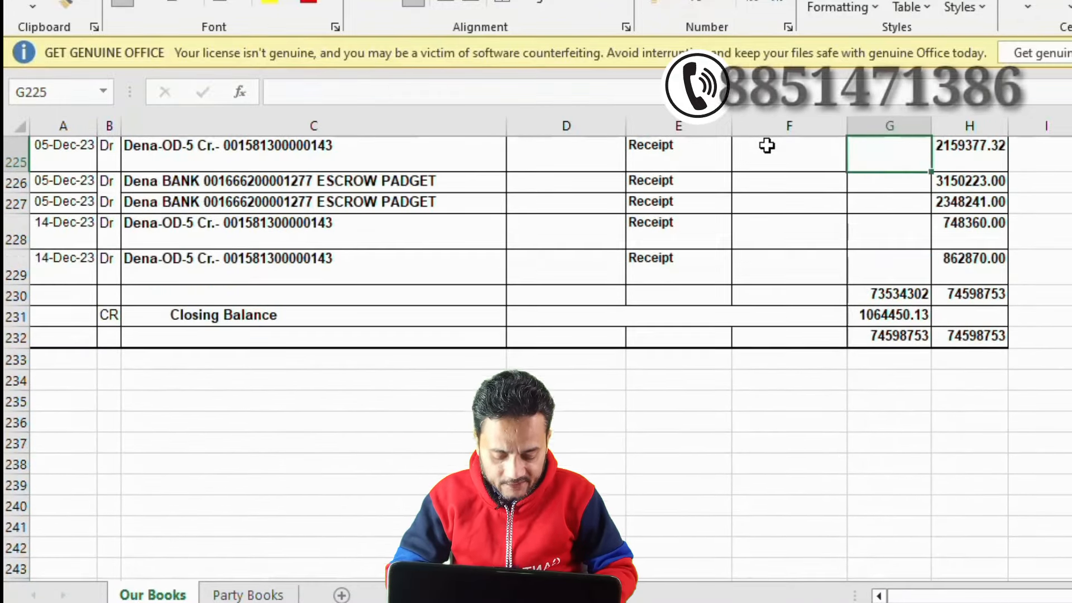
key(Down)
key(Down)
key(Down)
key(Down)
key(Down)
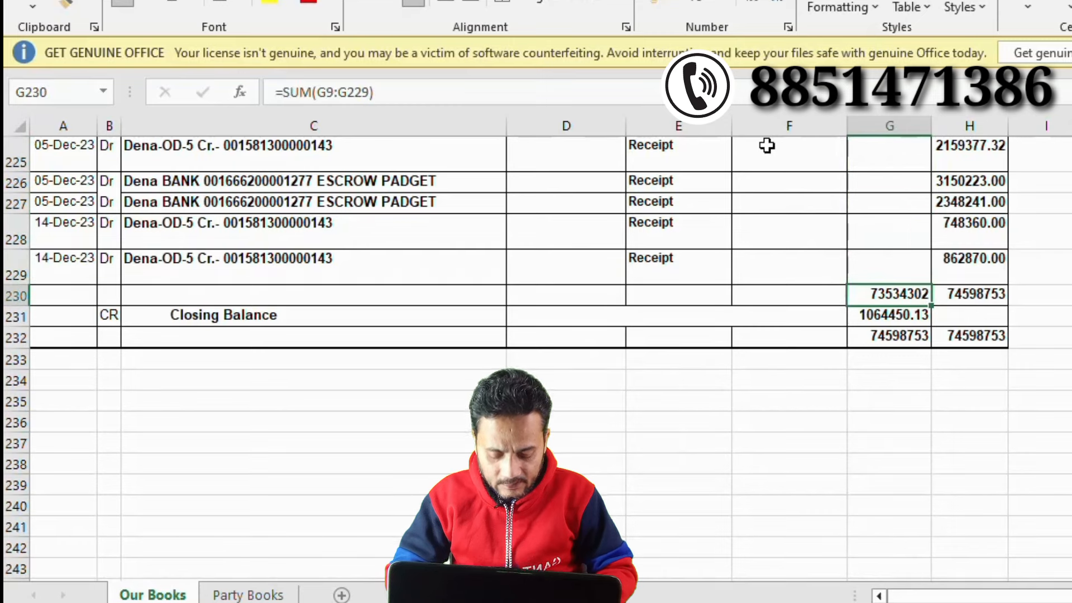
key(Right)
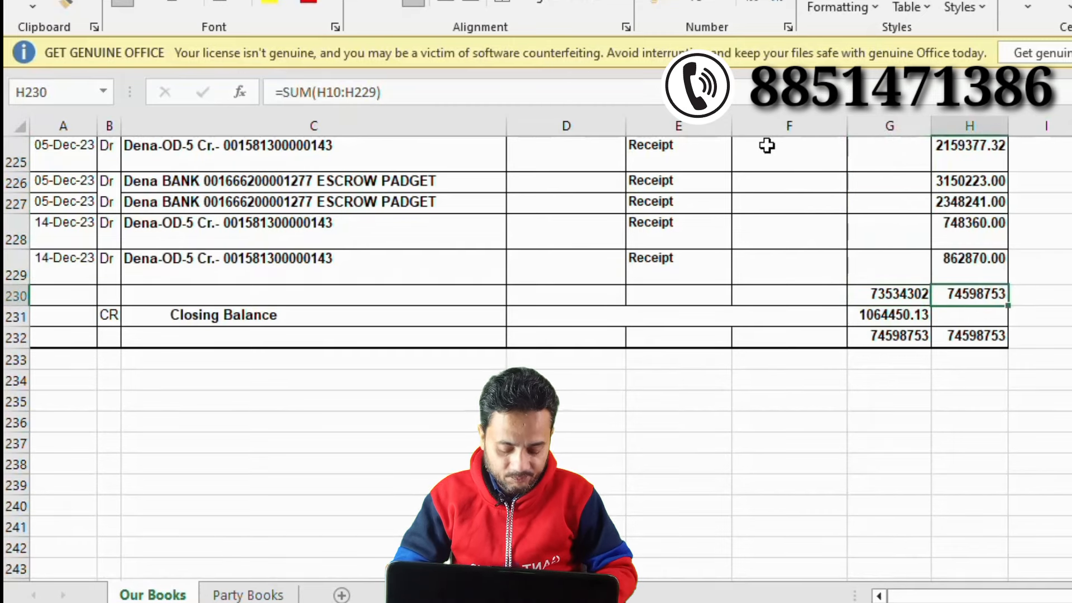
key(Down)
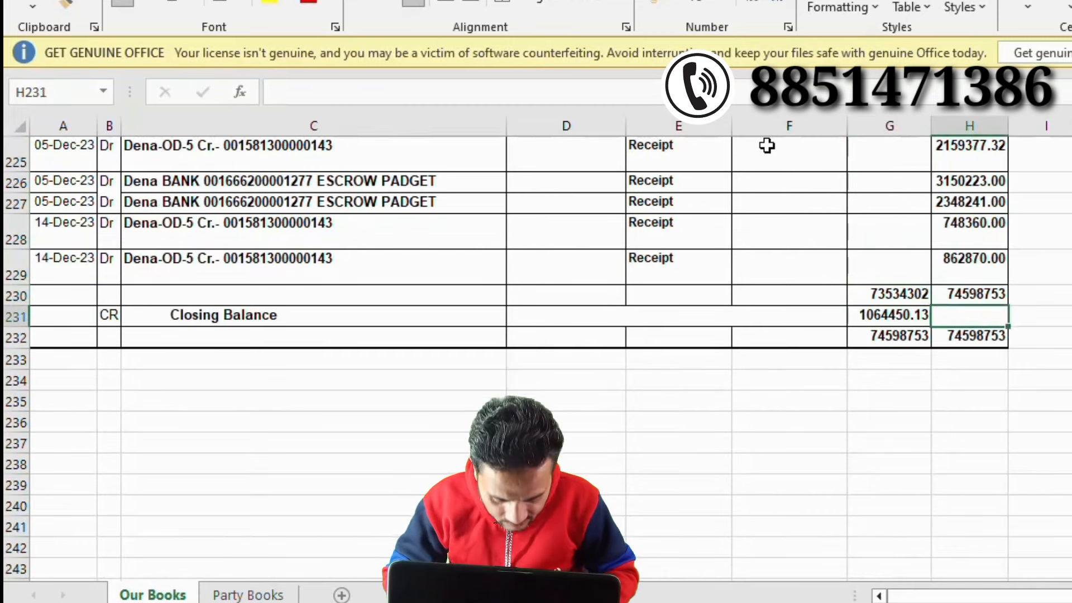
key(Left)
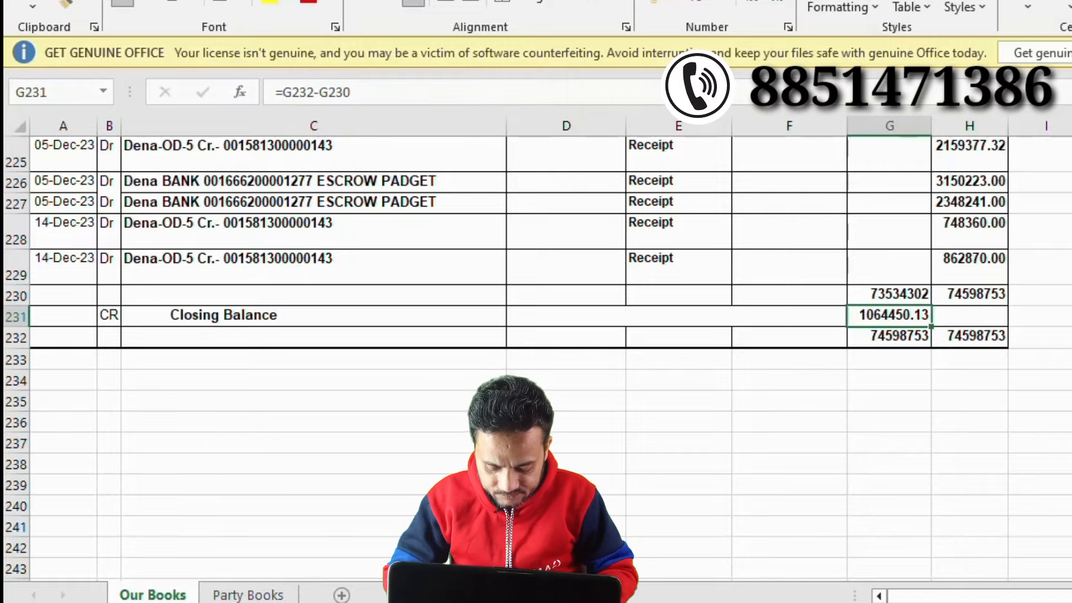
Return to the start of the Our Books ledger and examine its Debit and Credit columns.
scroll(536, 357, up, 20)
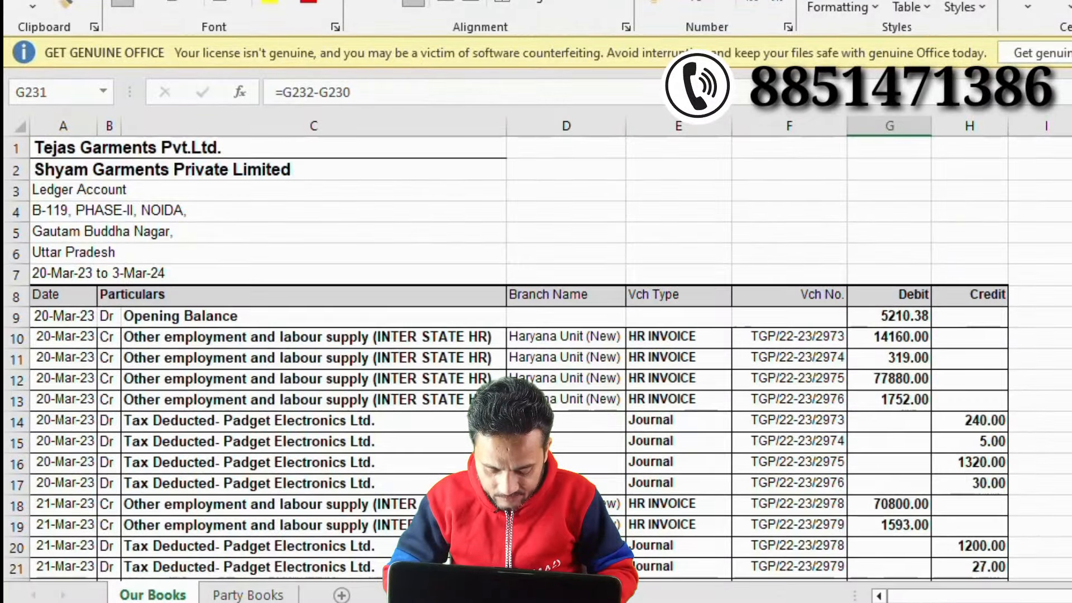
drag(905, 318, 899, 550)
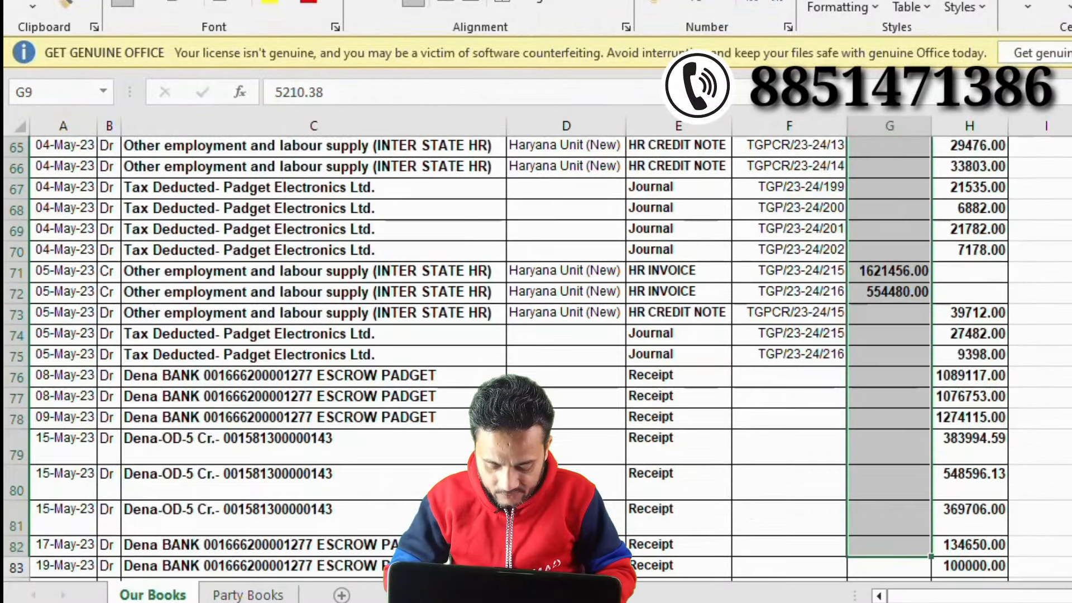
scroll(536, 358, up, 20)
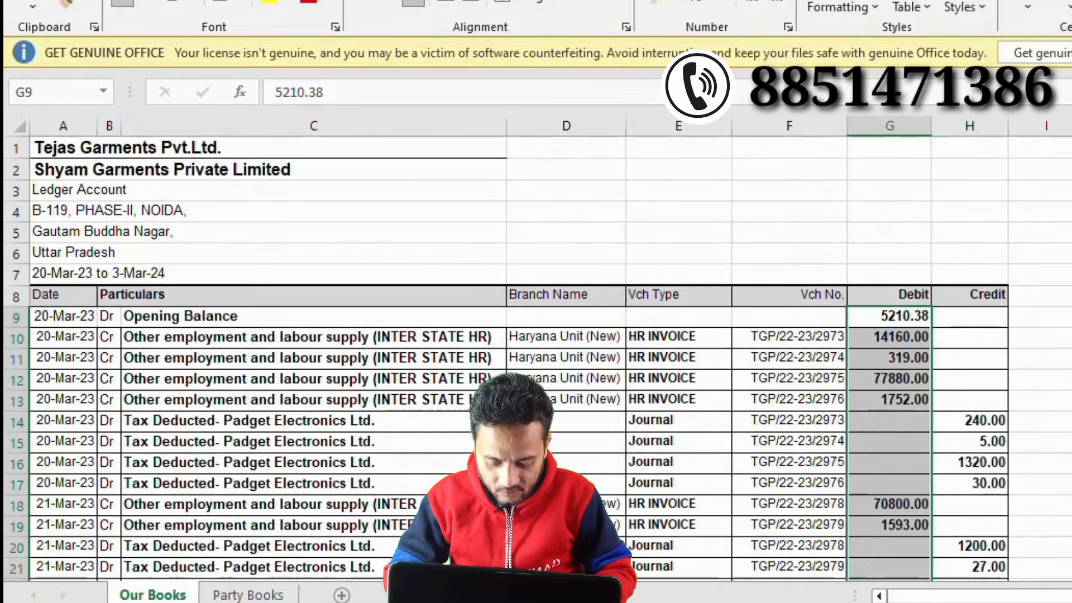
click(983, 124)
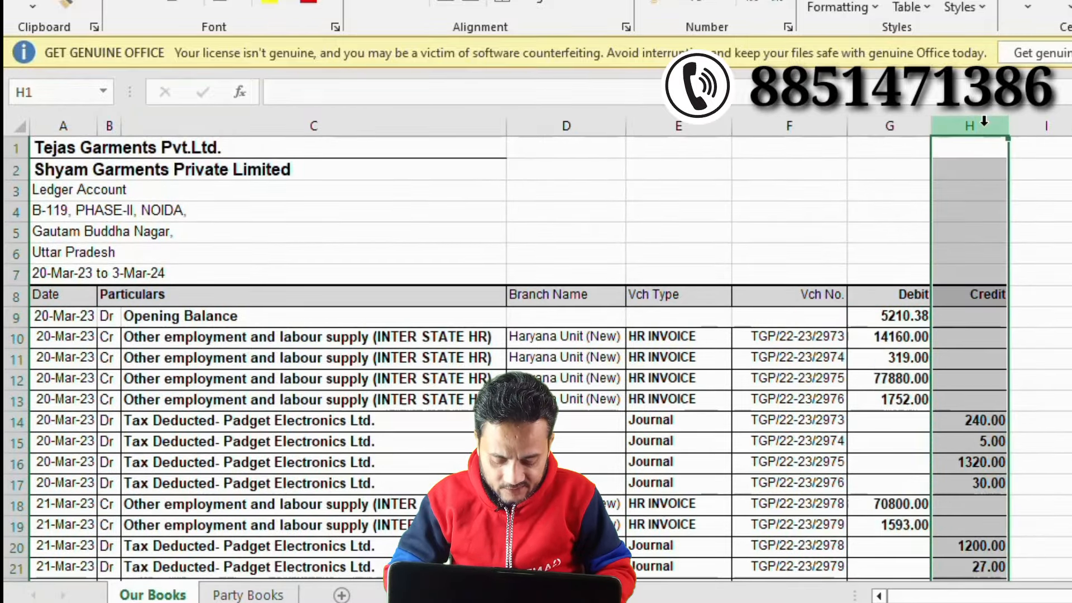
click(1070, 401)
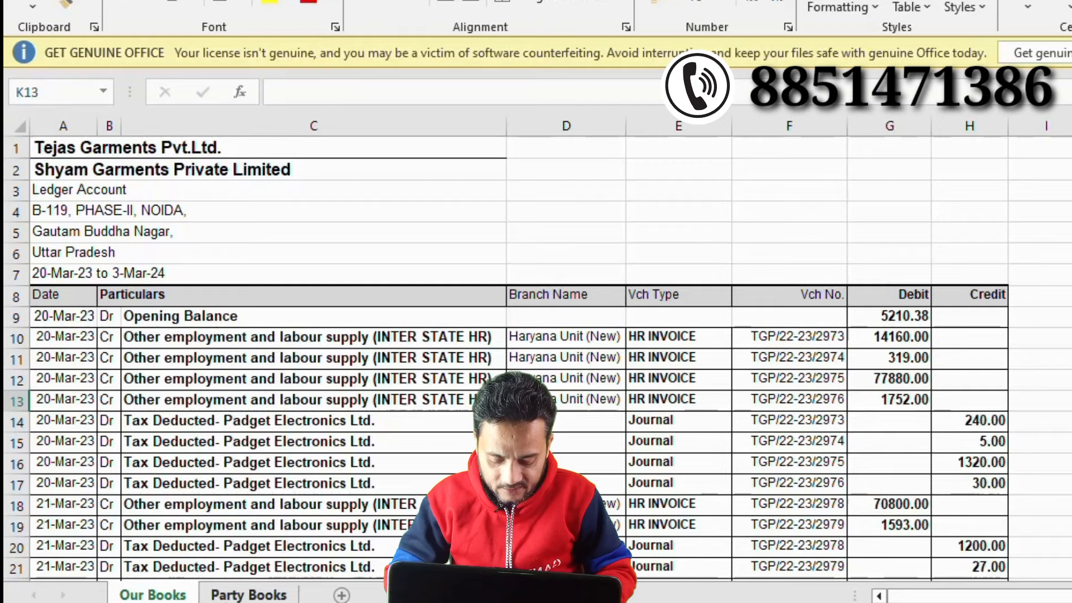
Examine the Party Books sheet's columns from Document Number through Text, and its entries down to the last row.
key(ctrl+Page_Down)
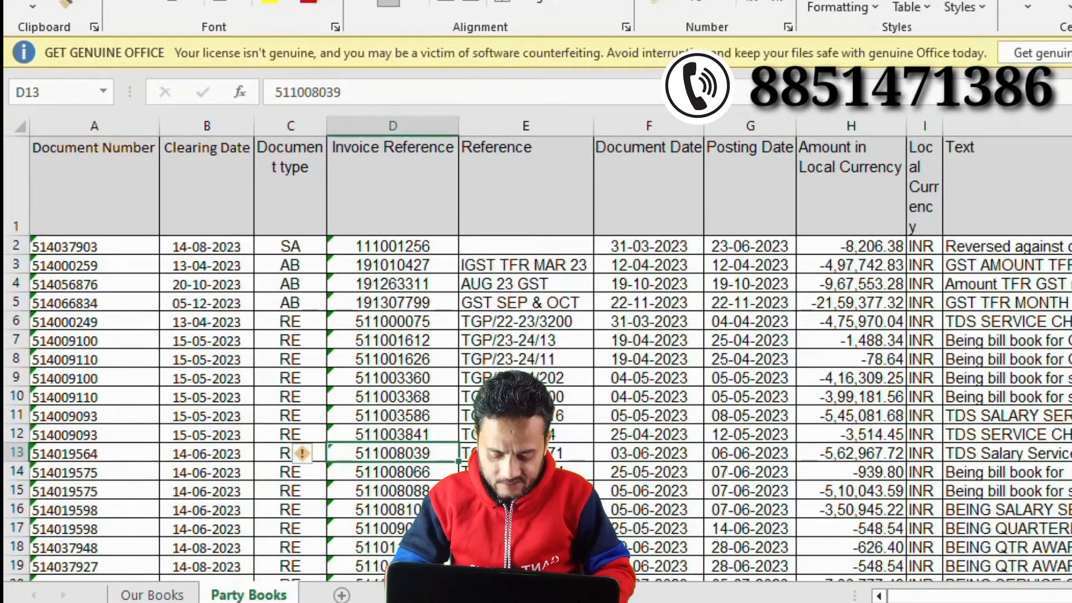
click(82, 127)
click(215, 127)
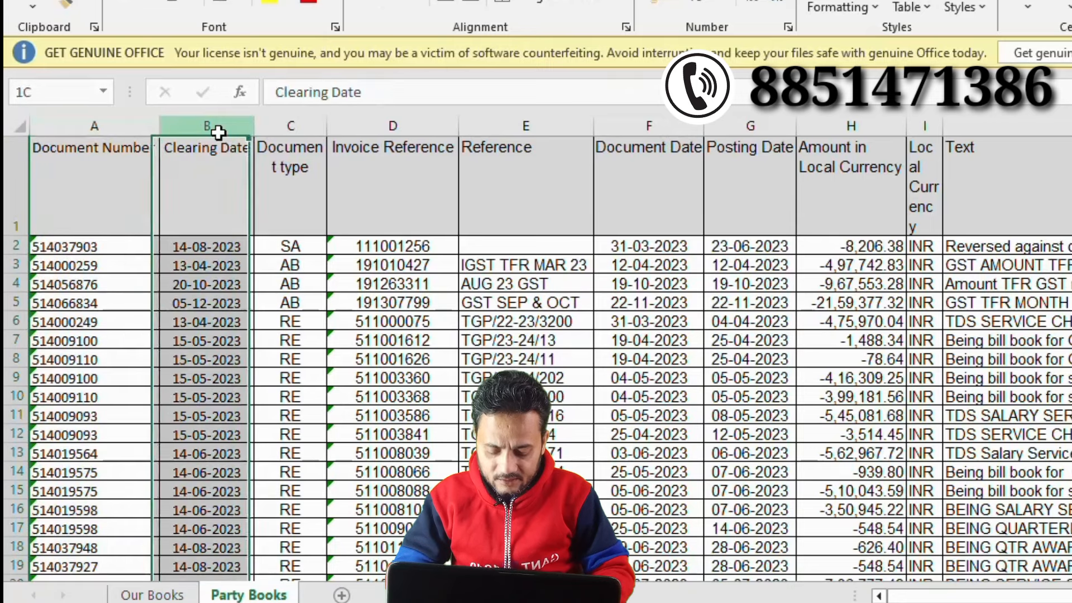
click(294, 125)
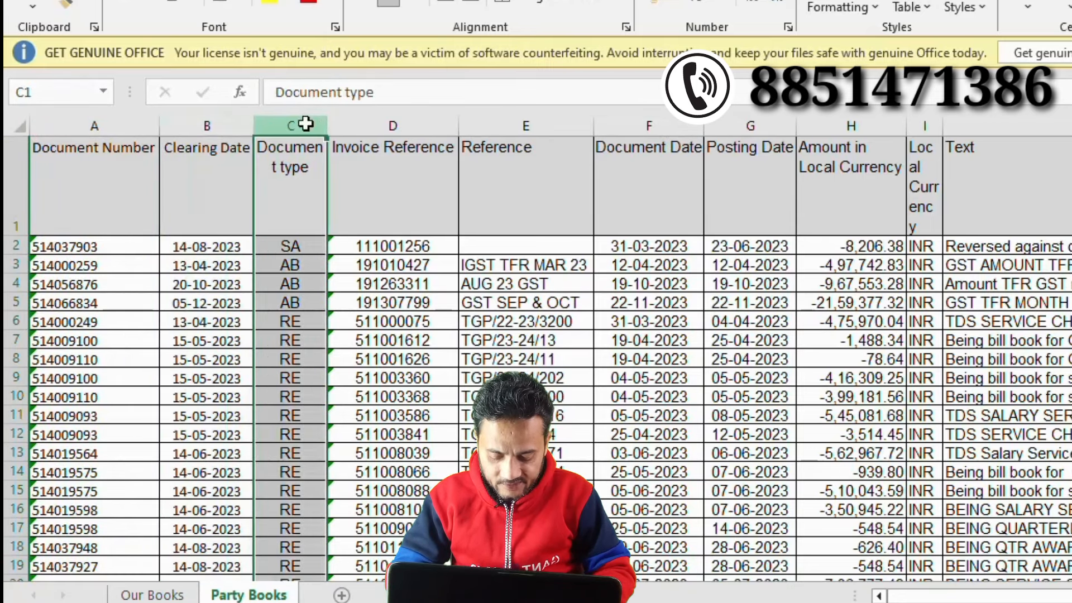
click(412, 128)
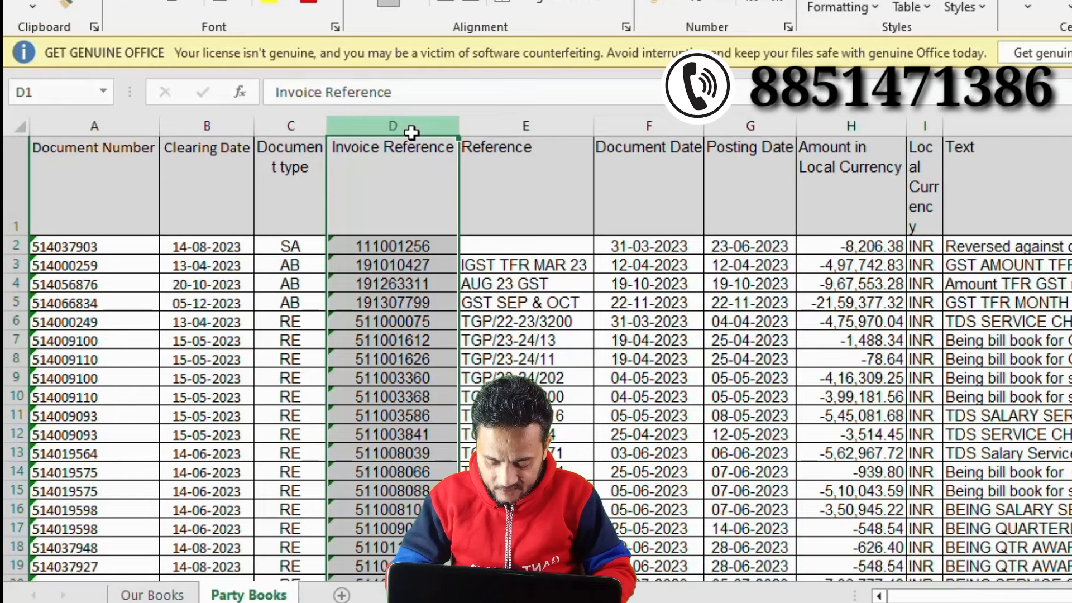
click(528, 127)
click(647, 125)
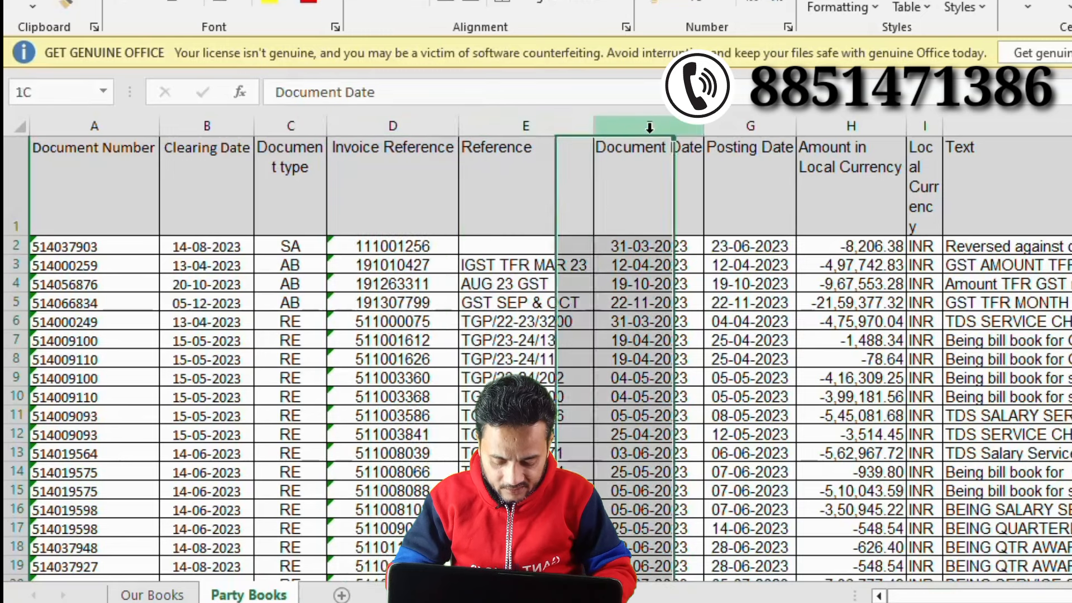
click(773, 143)
click(821, 125)
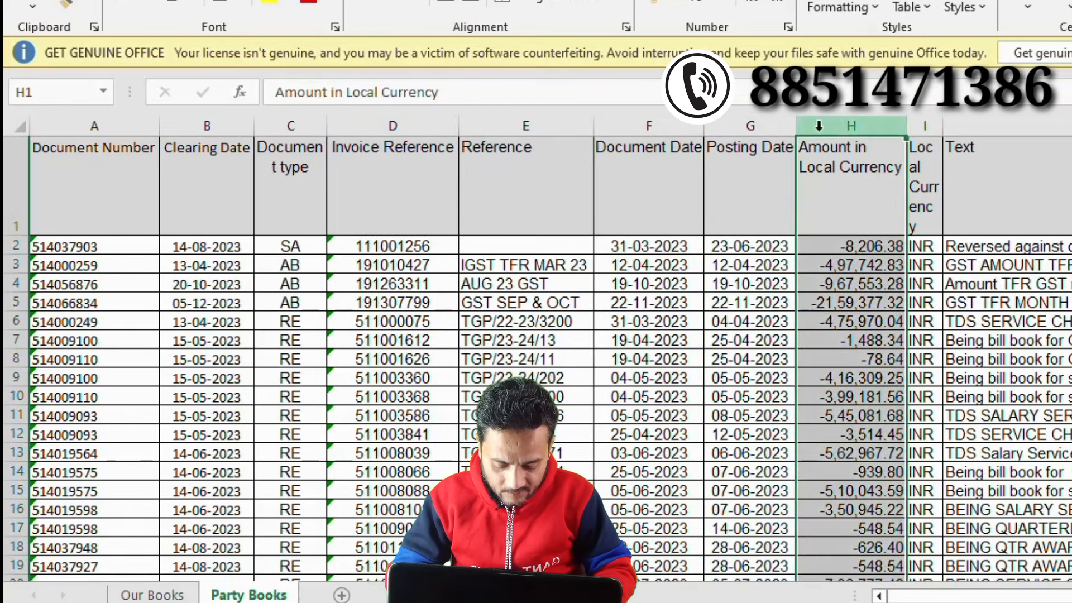
click(1047, 132)
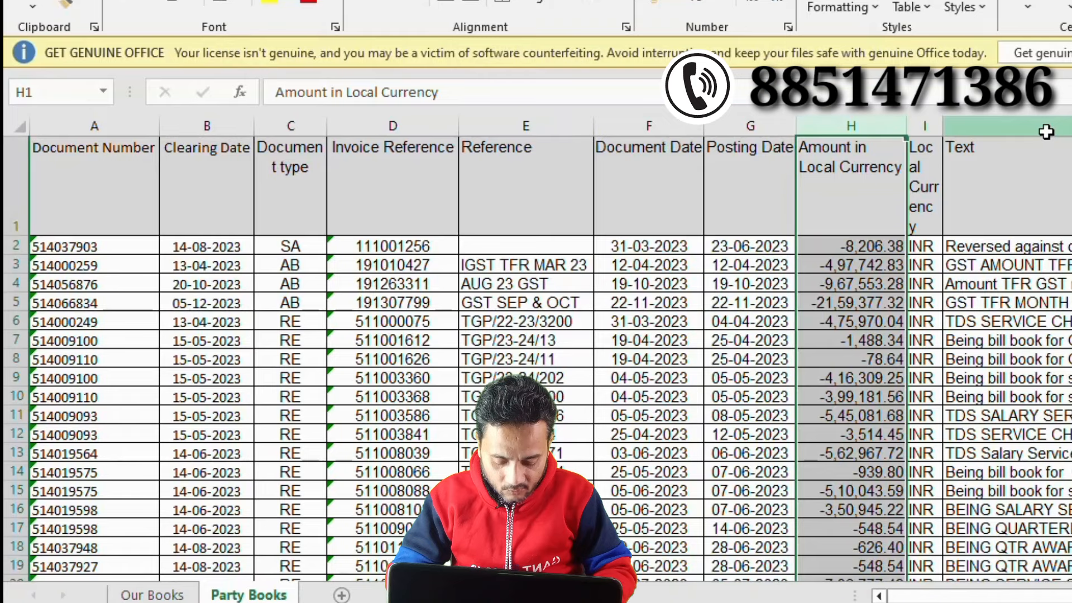
click(1046, 132)
drag(1000, 597, 1045, 597)
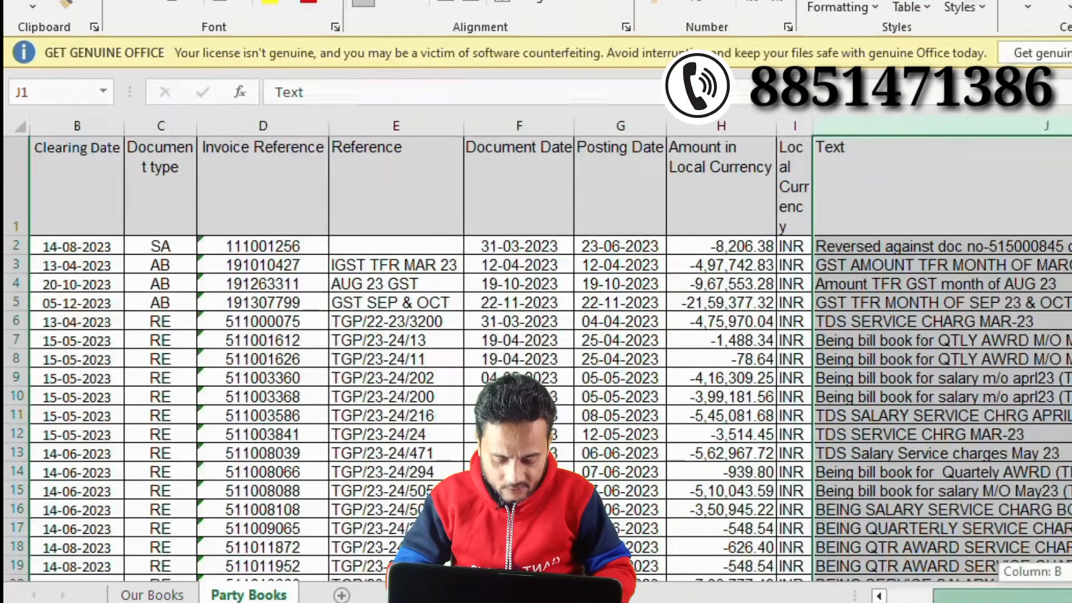
scroll(536, 358, down, 20)
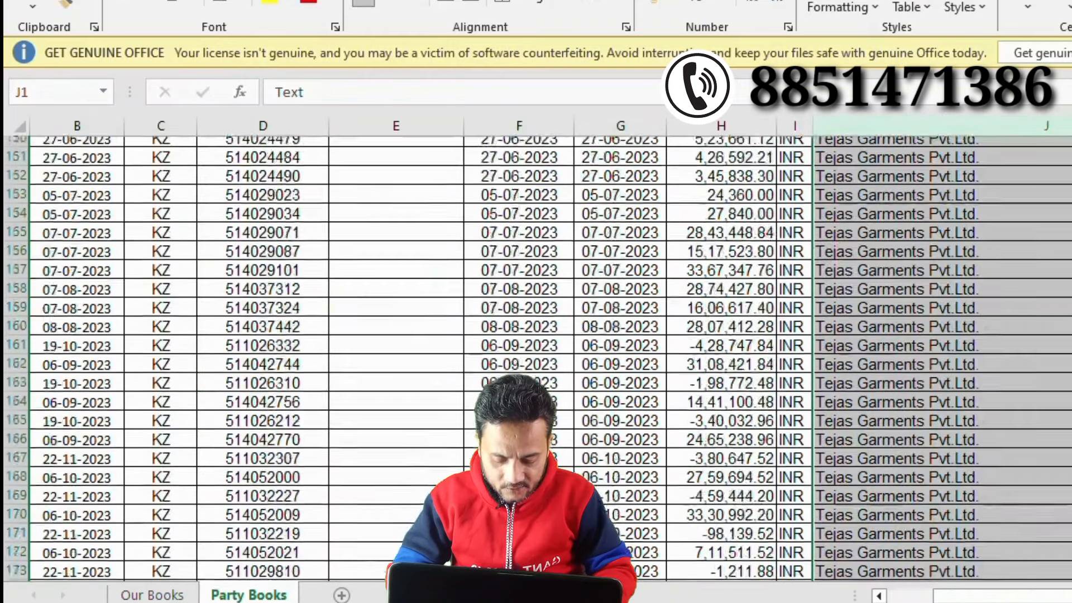
scroll(536, 357, down, 4)
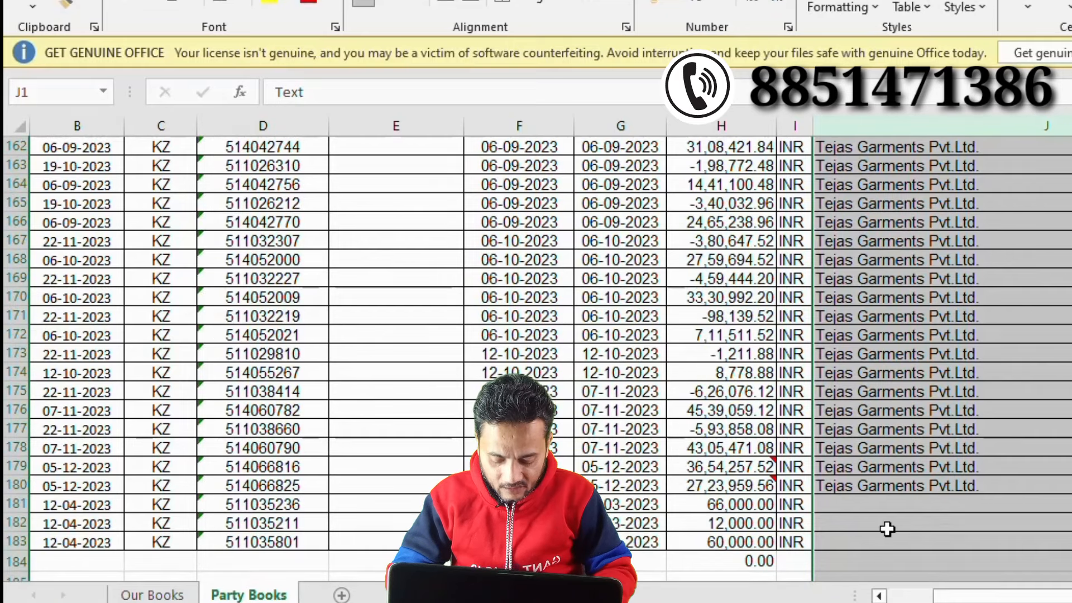
Examine the SUM formula in H184 of the Party Books sheet and the range H2:H183 it covers.
click(711, 563)
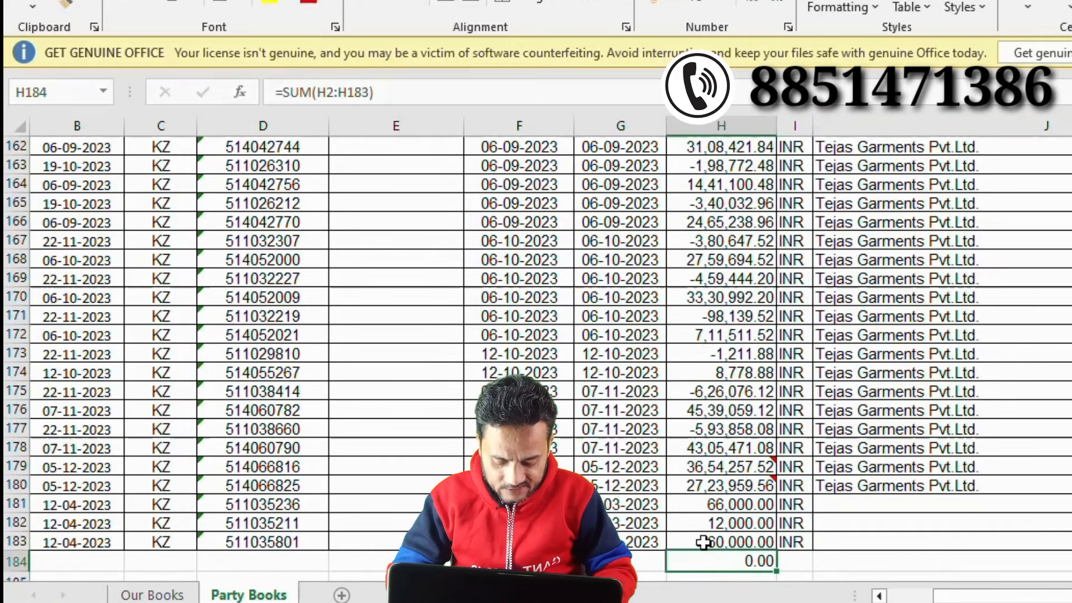
key(F2)
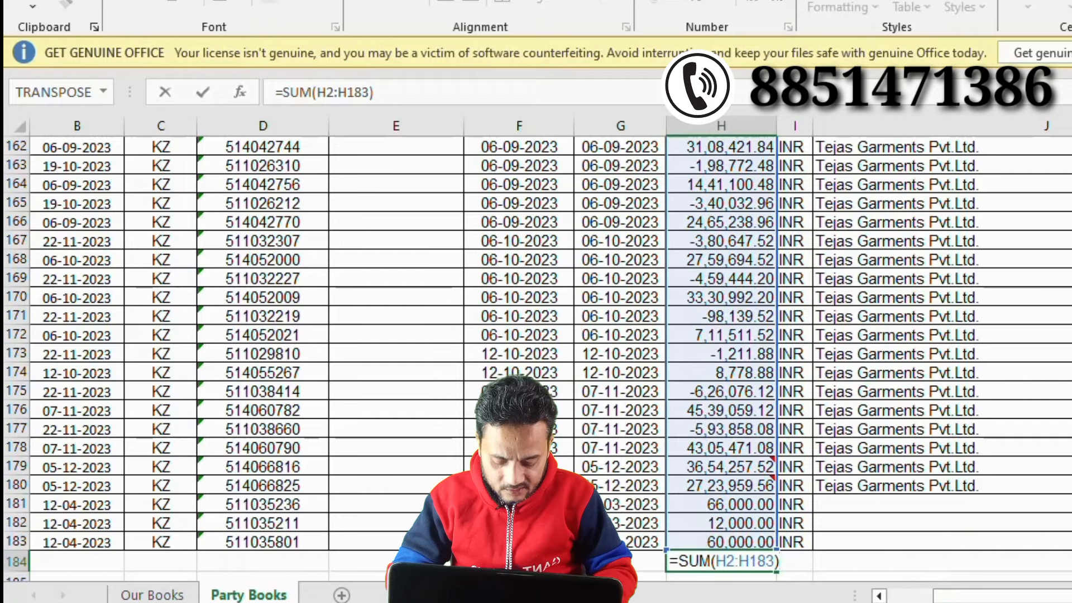
scroll(536, 357, up, 20)
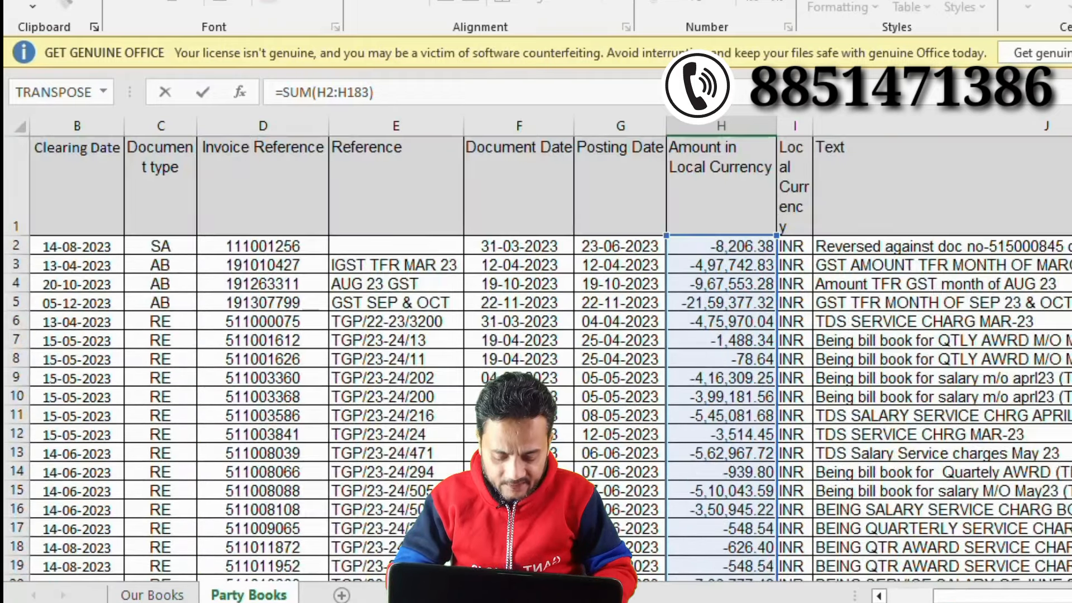
scroll(536, 358, down, 20)
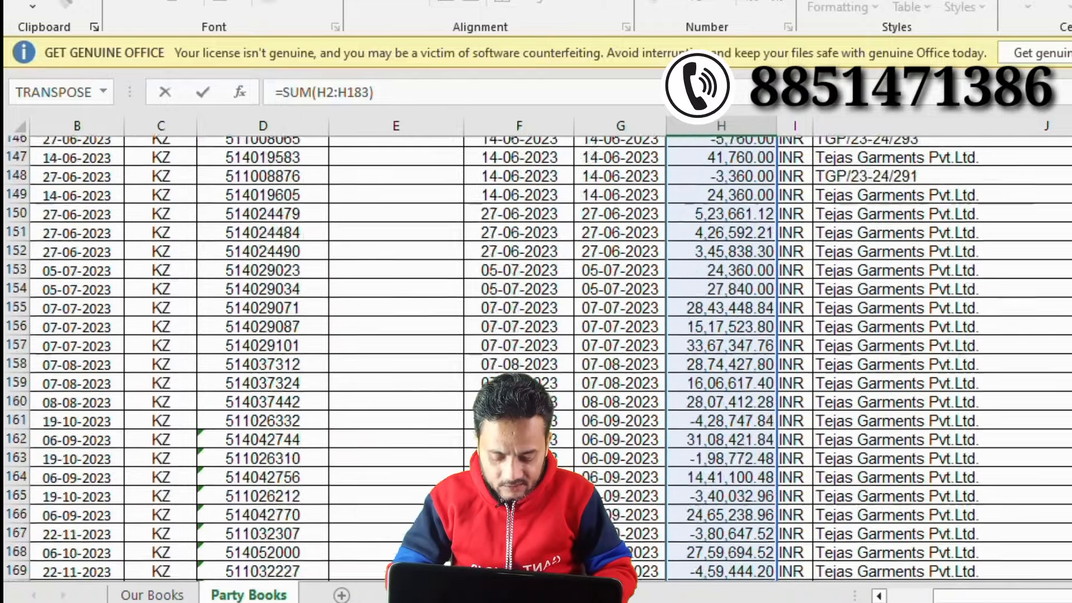
key(Return)
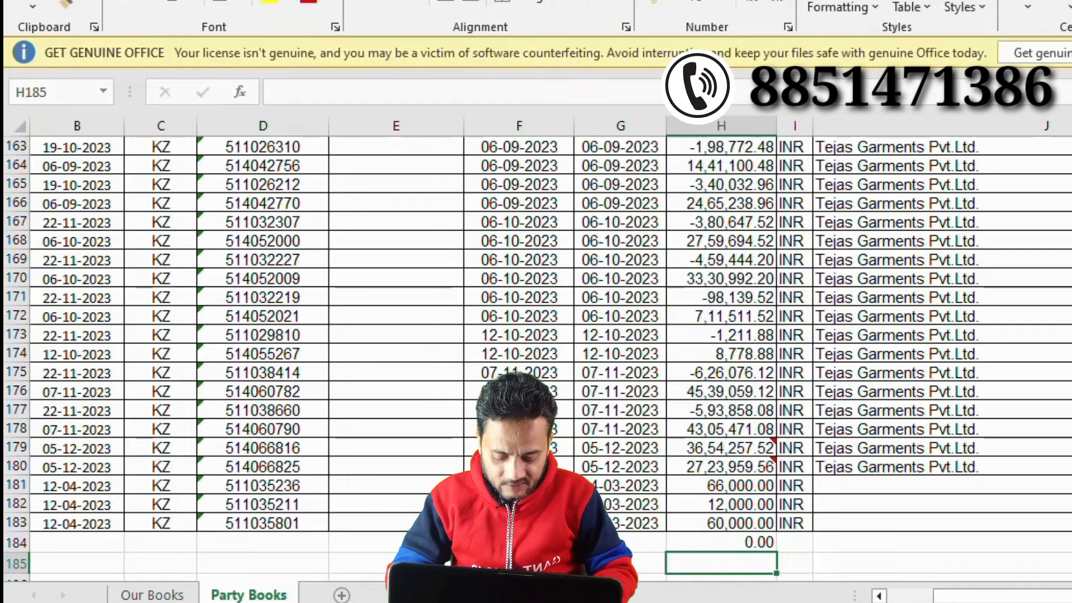
Examine the negative entries in the Amount in Local Currency column from H2 down to H17.
scroll(536, 357, up, 20)
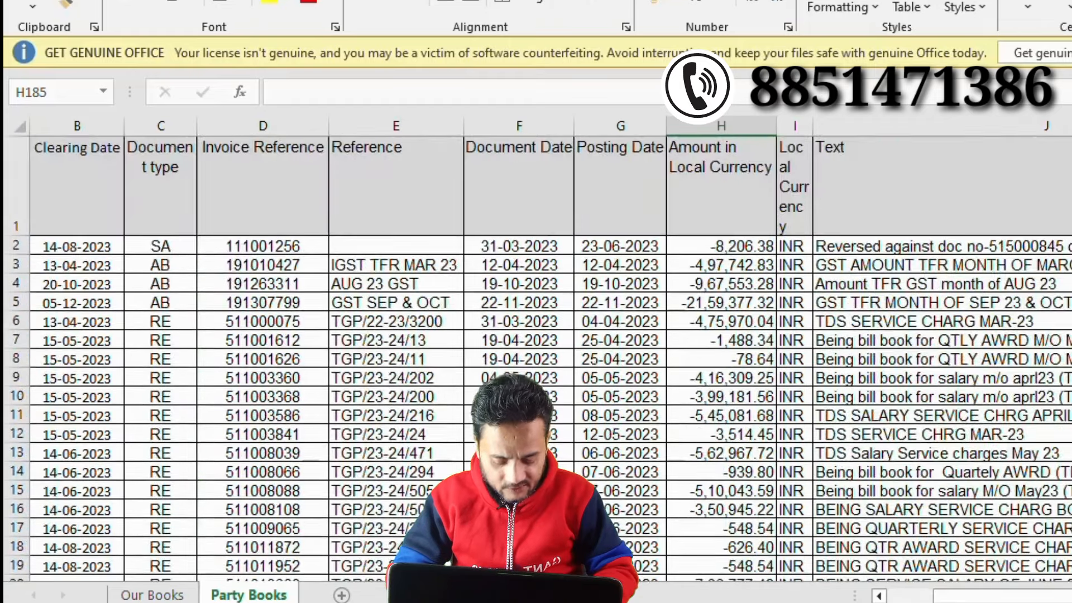
click(747, 249)
click(732, 298)
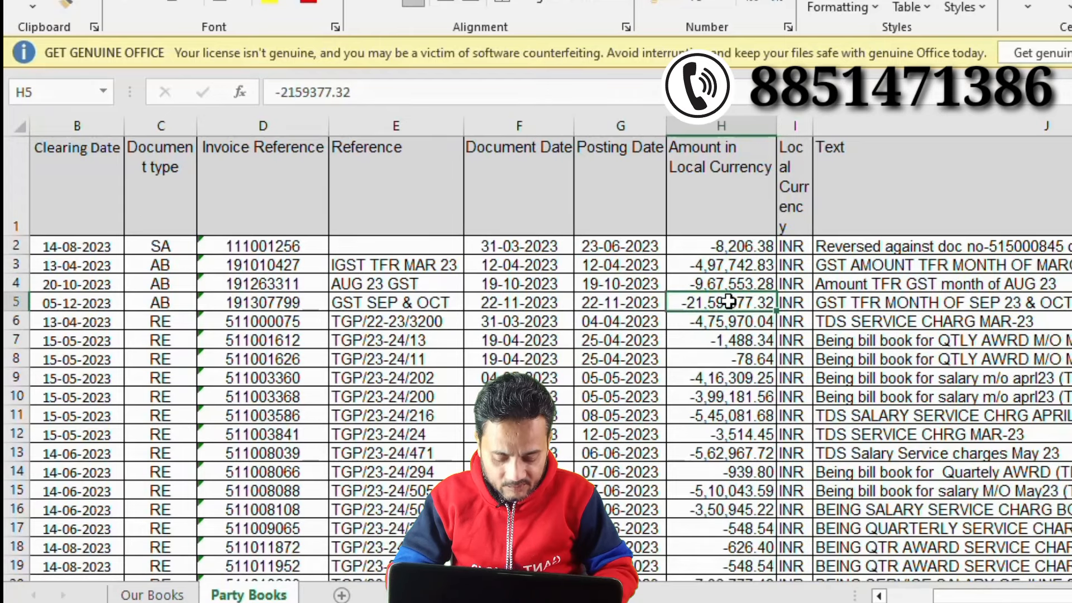
click(728, 380)
click(727, 446)
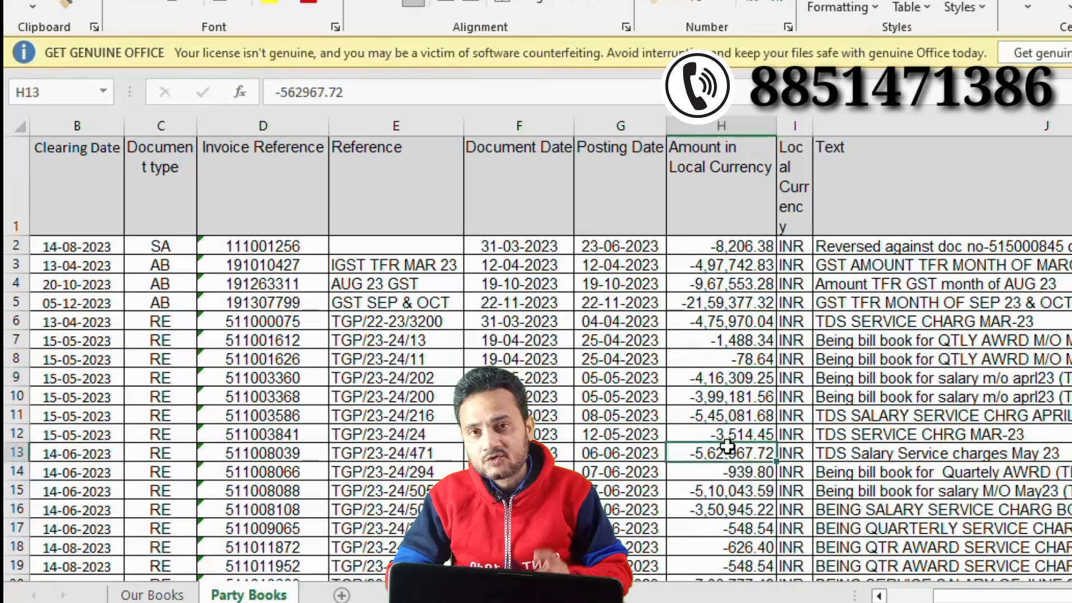
click(732, 527)
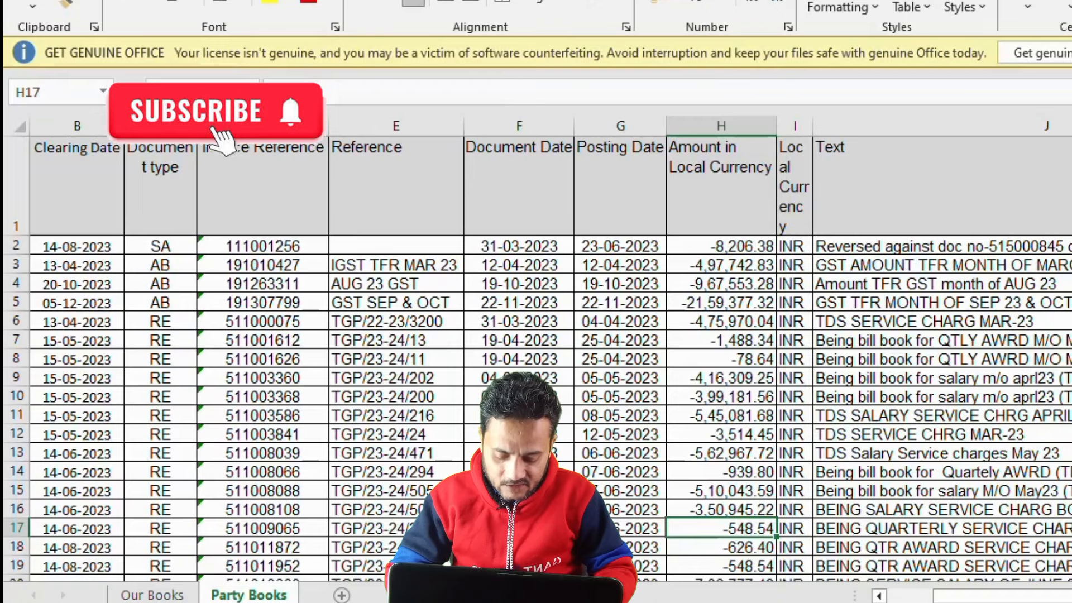
Compare with the Our Books sheet by examining its separate Debit and Credit columns and closing balance.
drag(1005, 597, 960, 597)
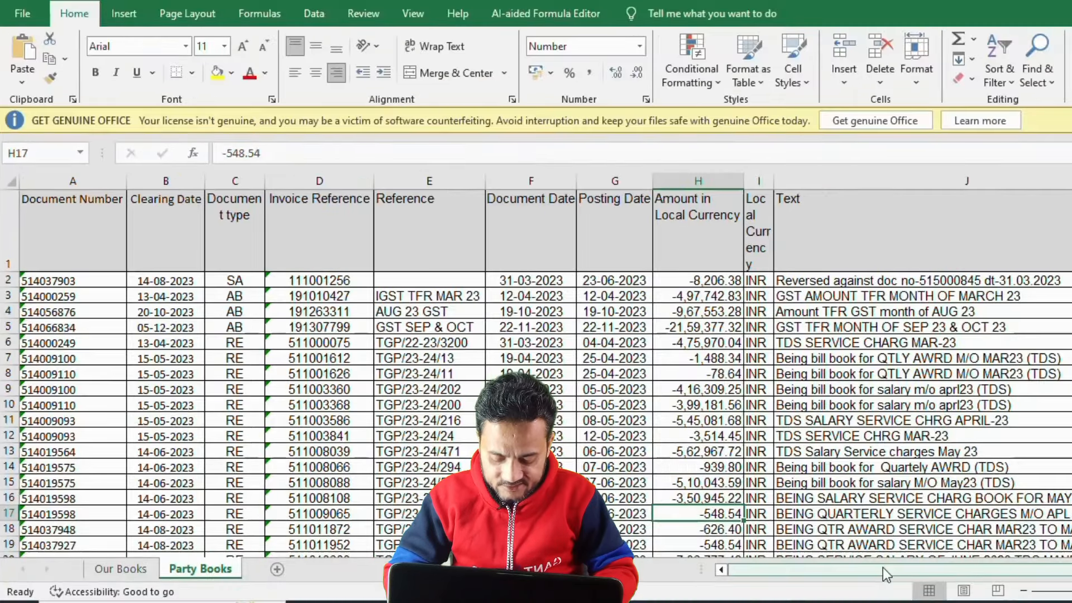
drag(880, 570, 810, 569)
click(109, 569)
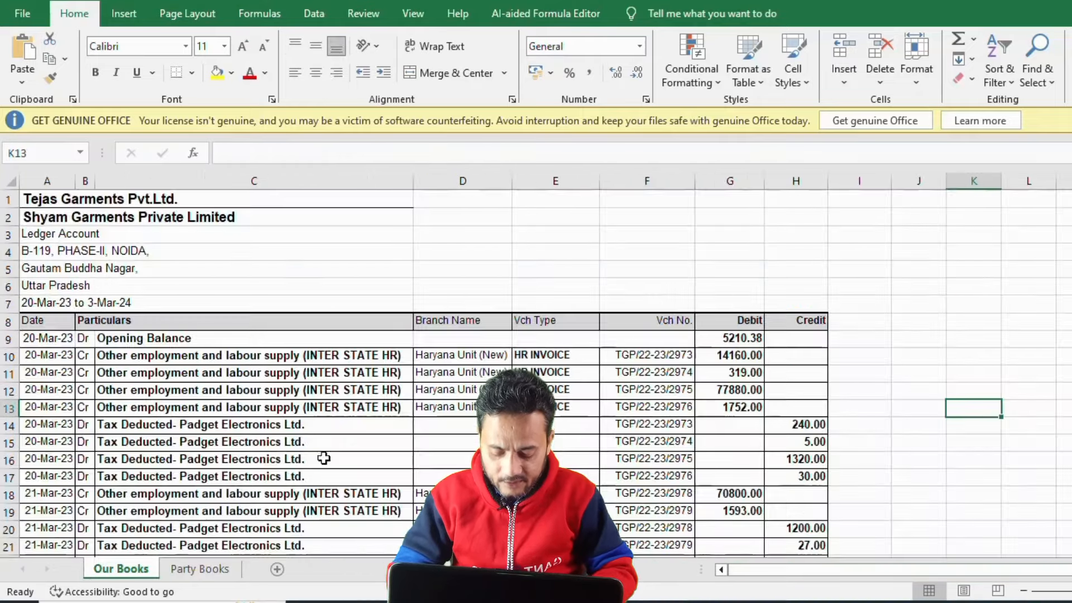
click(725, 179)
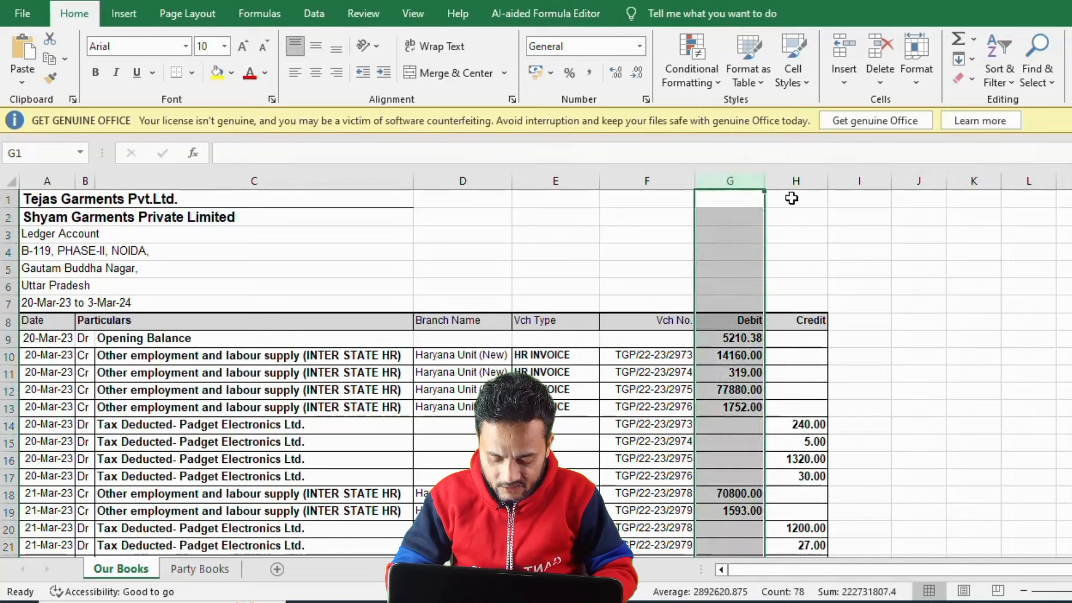
click(797, 182)
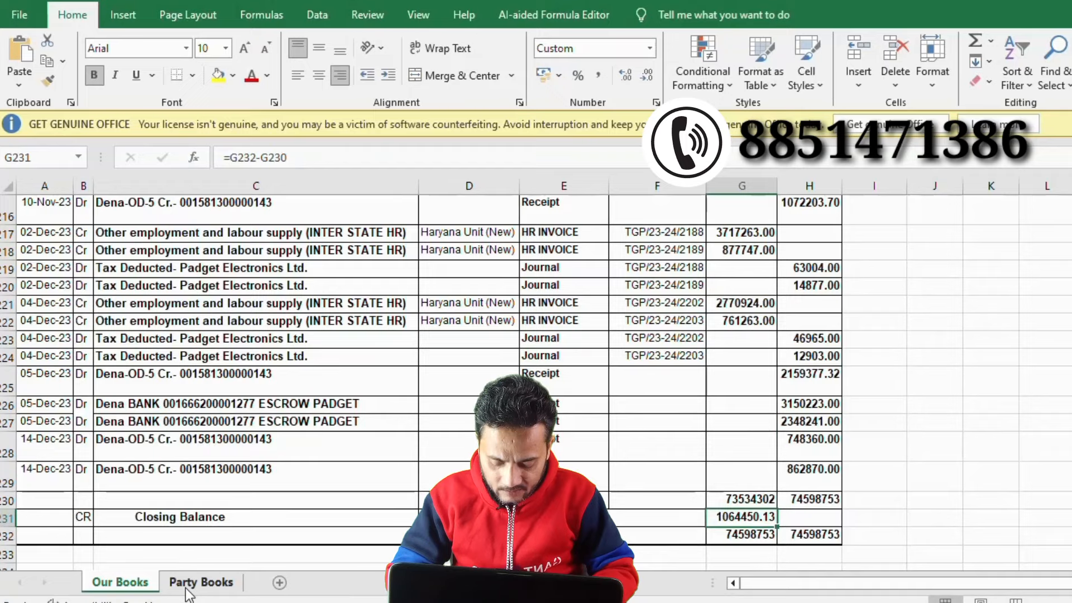
Insert two columns before Local Currency in the Party Books sheet and head them DEBIT and CREDIT.
click(186, 586)
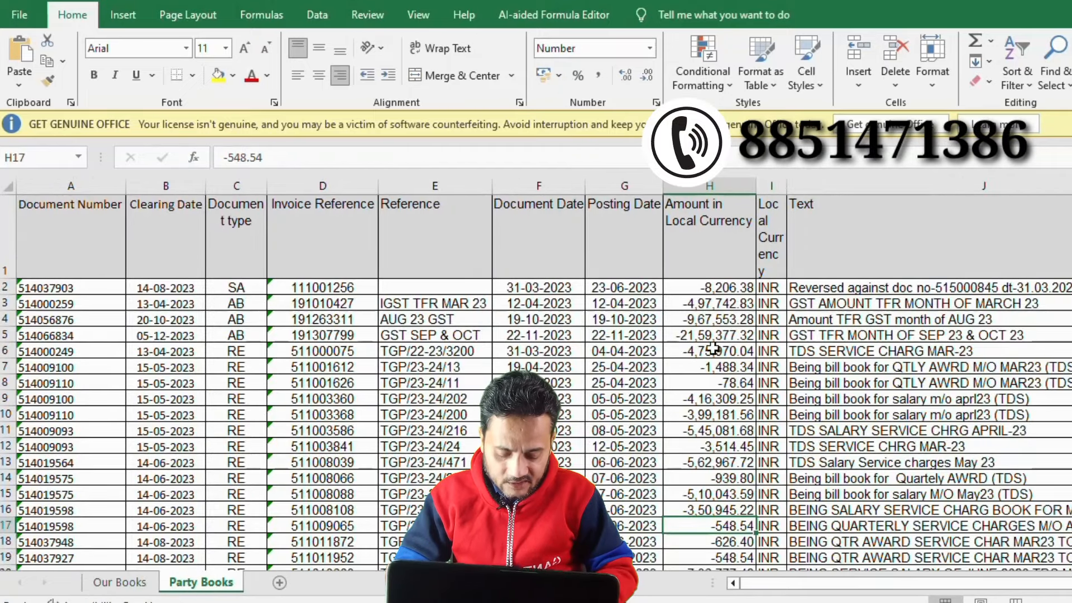
click(770, 180)
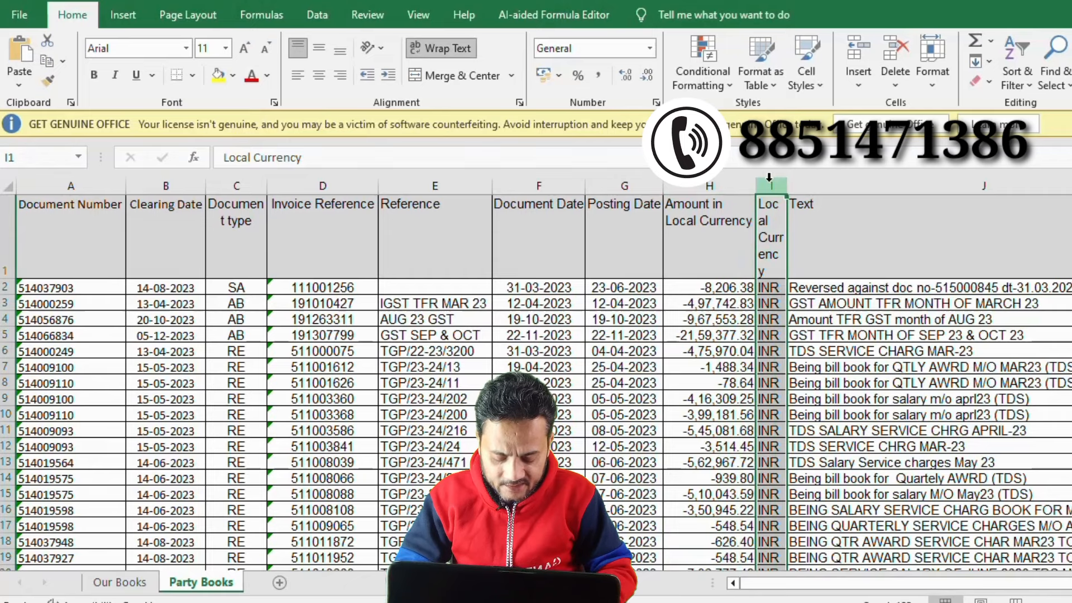
key(ctrl+shift+plus)
key(ctrl+shift+plus)
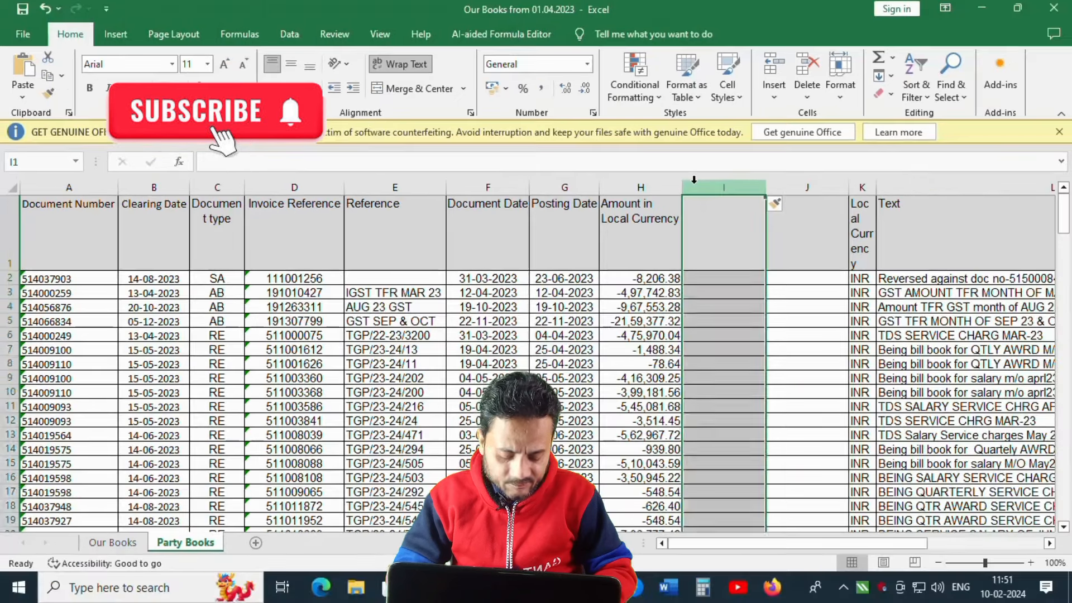
text(DEB)
text(IT)
key(Tab)
text(CREDIT)
key(Return)
Enter the formula =IF(H2>0,H2," ") in I2 to pull positive amounts into the DEBIT column.
text(=)
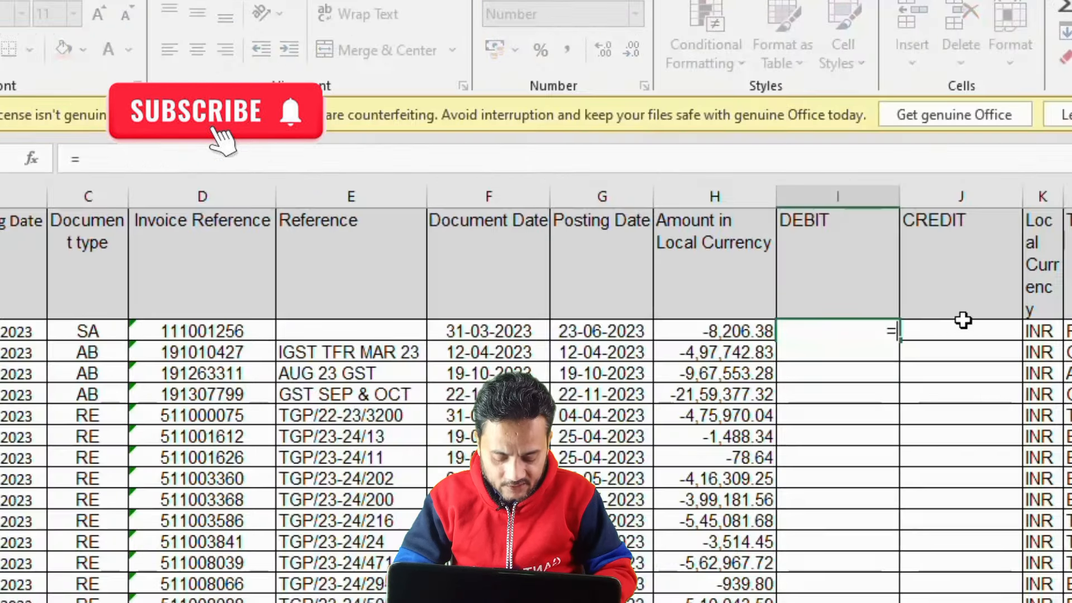
text(IF)
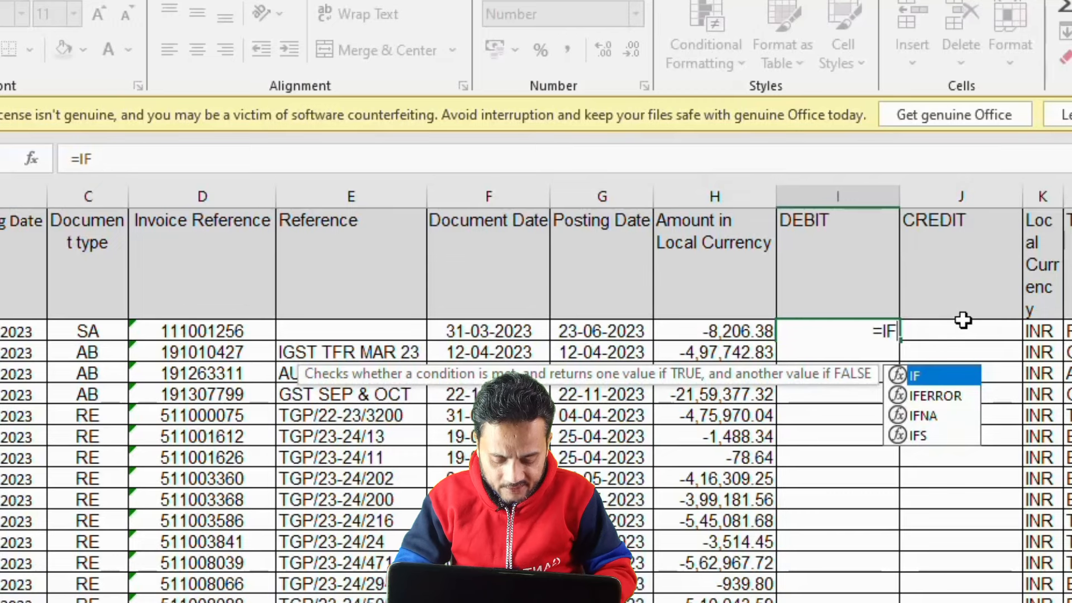
text(()
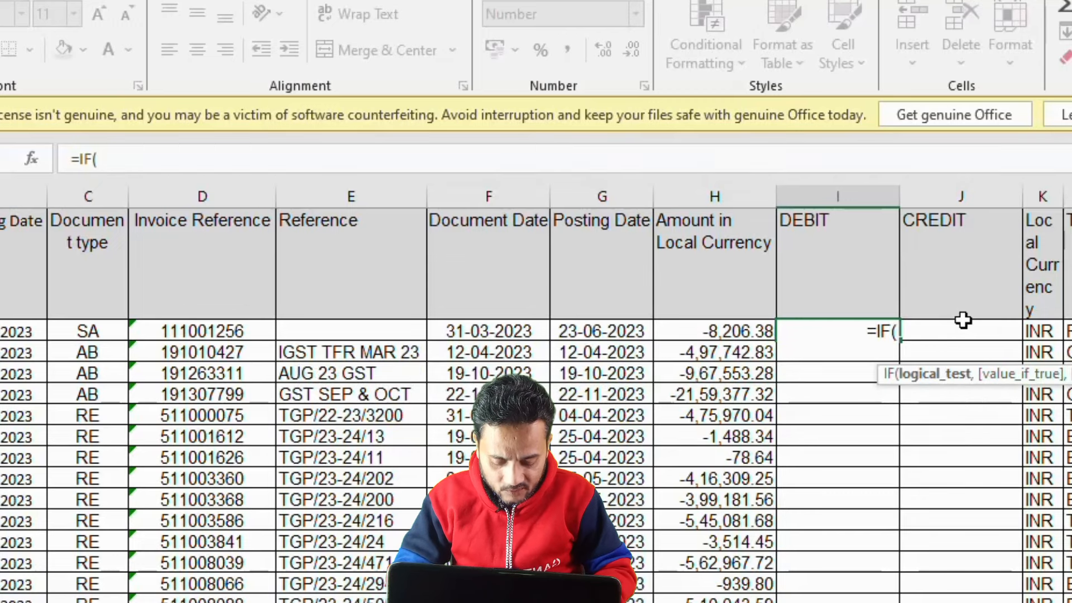
click(708, 328)
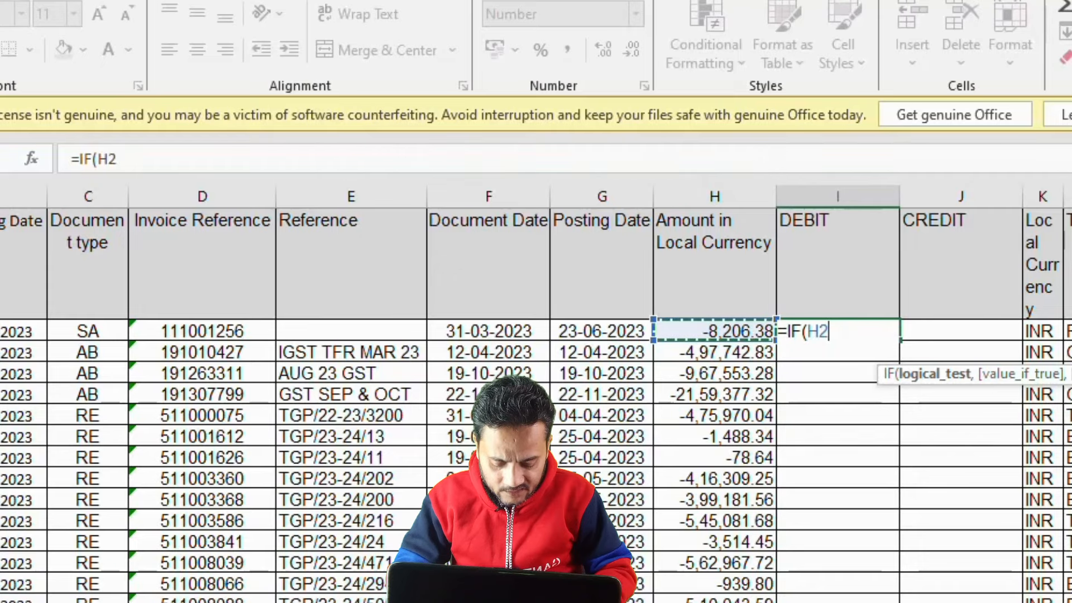
text(>)
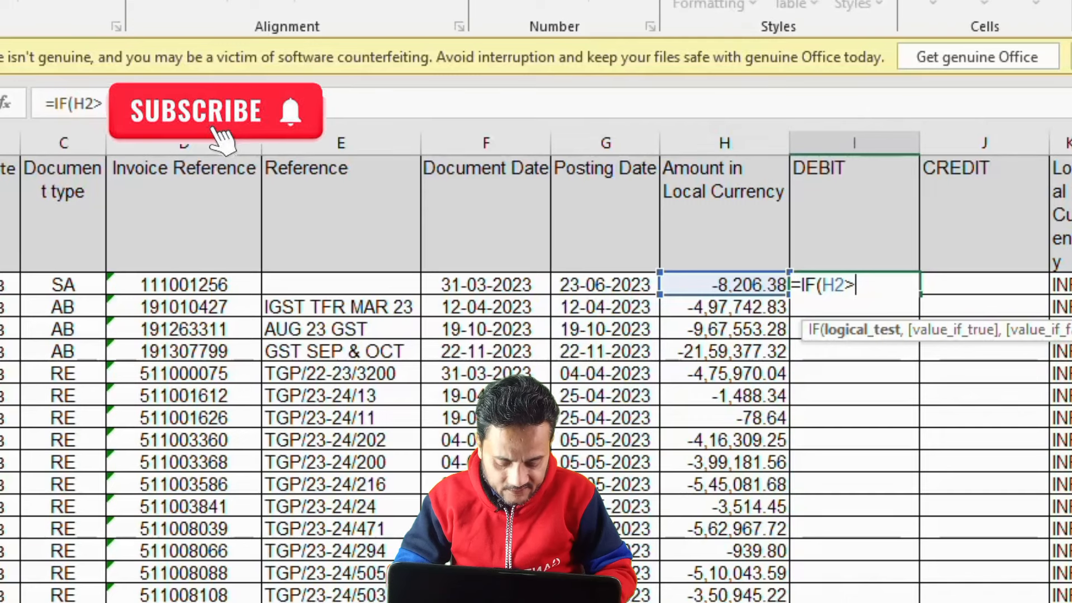
text(0)
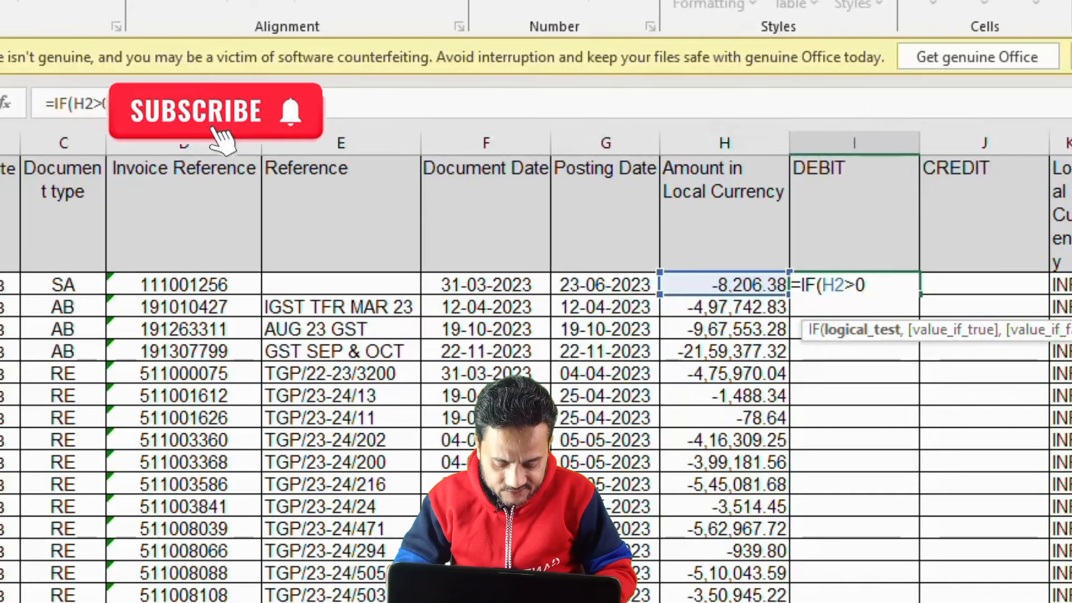
text(,)
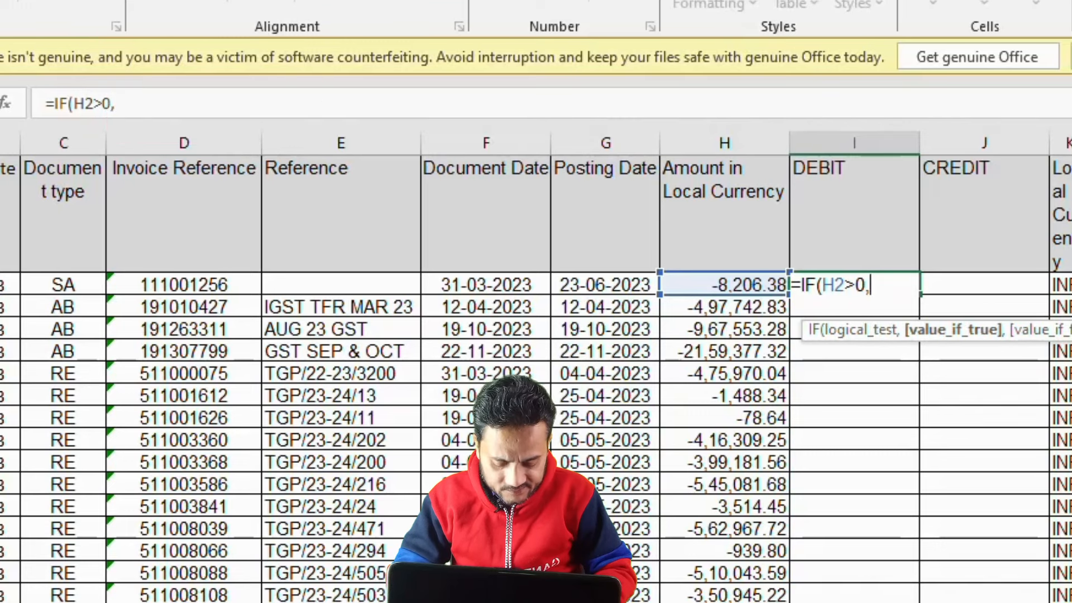
click(688, 287)
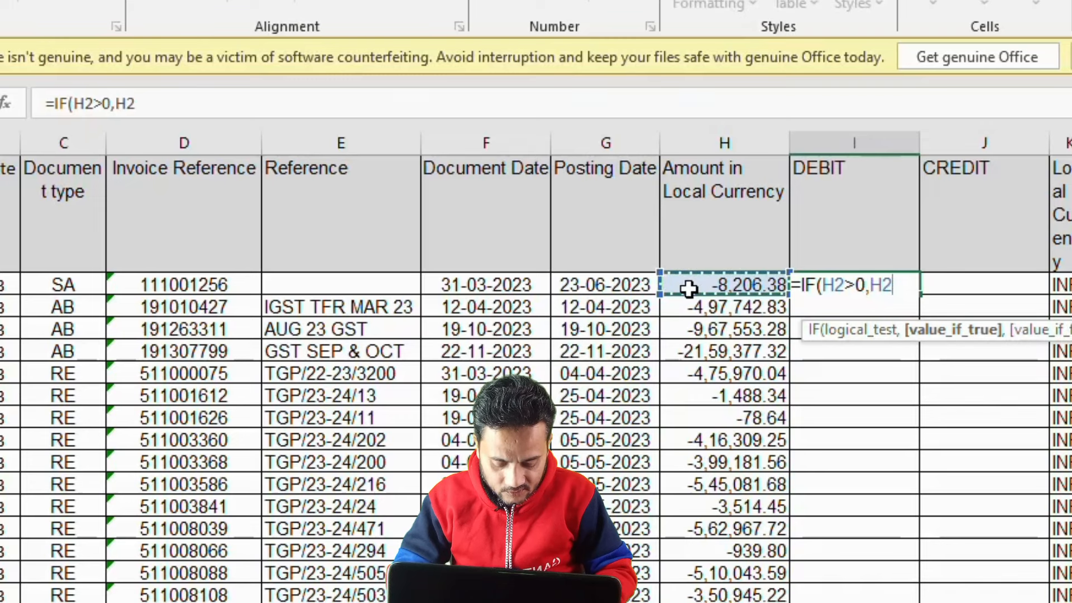
text(," ")
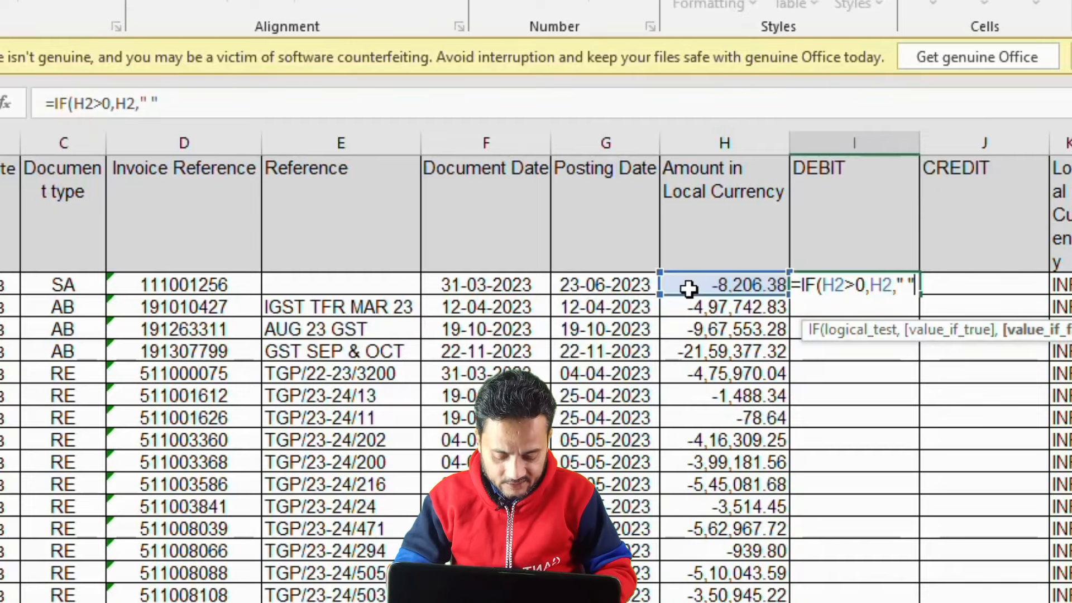
text())
key(ctrl+Return)
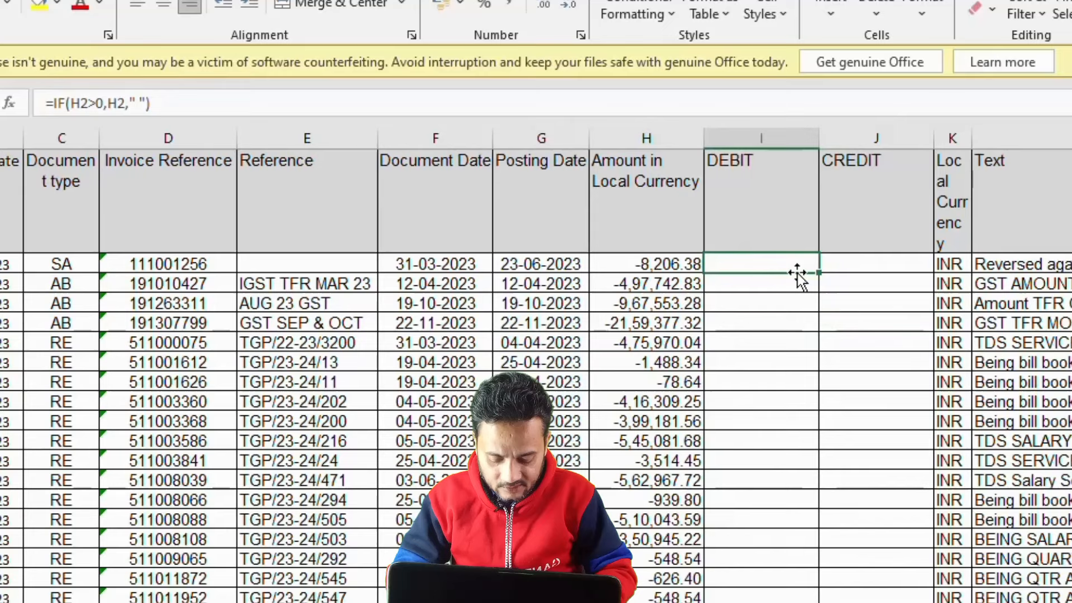
Fill the I2 formula down the DEBIT column and check it against the amounts in column H.
double_click(819, 273)
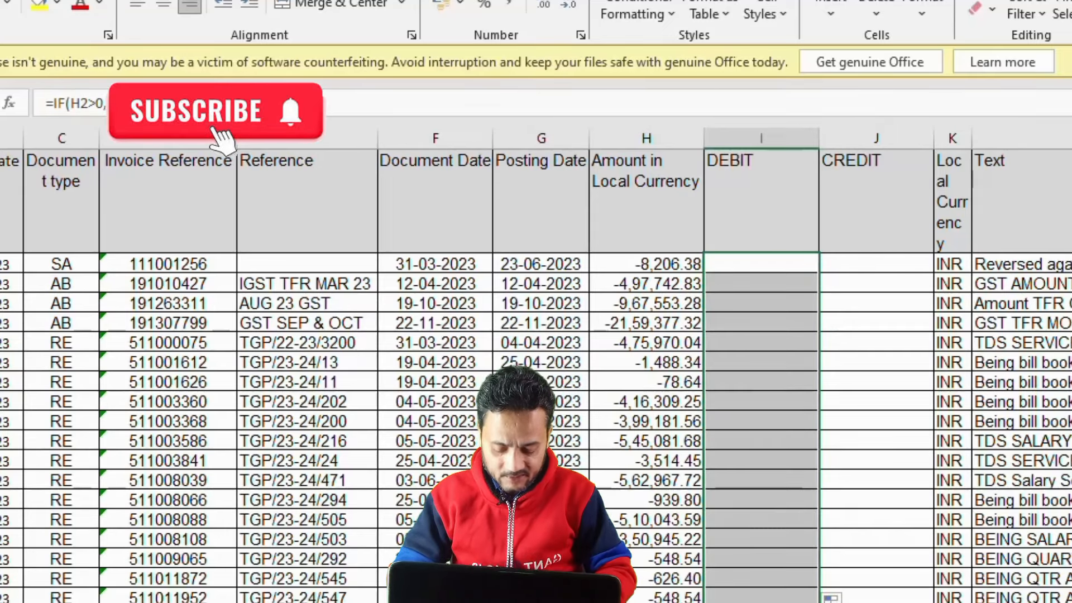
scroll(821, 273, down, 4)
scroll(536, 375, down, 15)
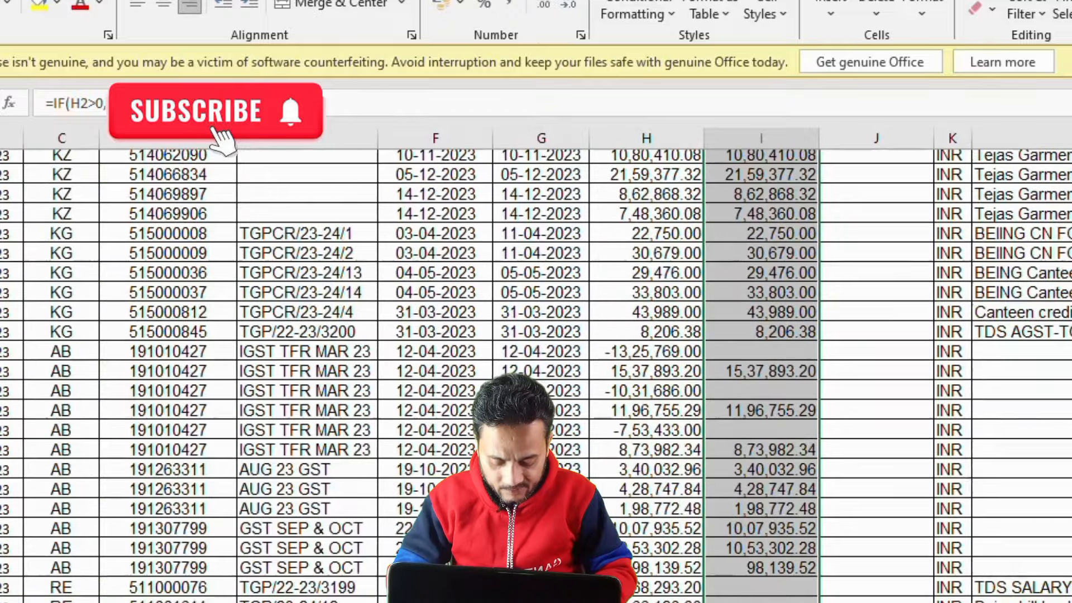
scroll(536, 374, down, 20)
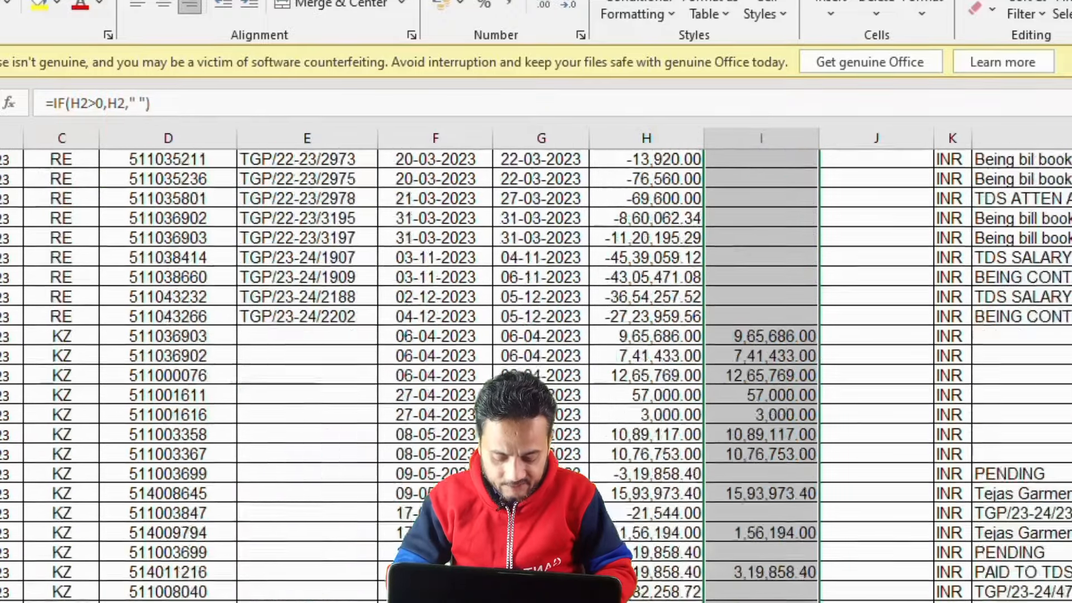
scroll(536, 376, up, 20)
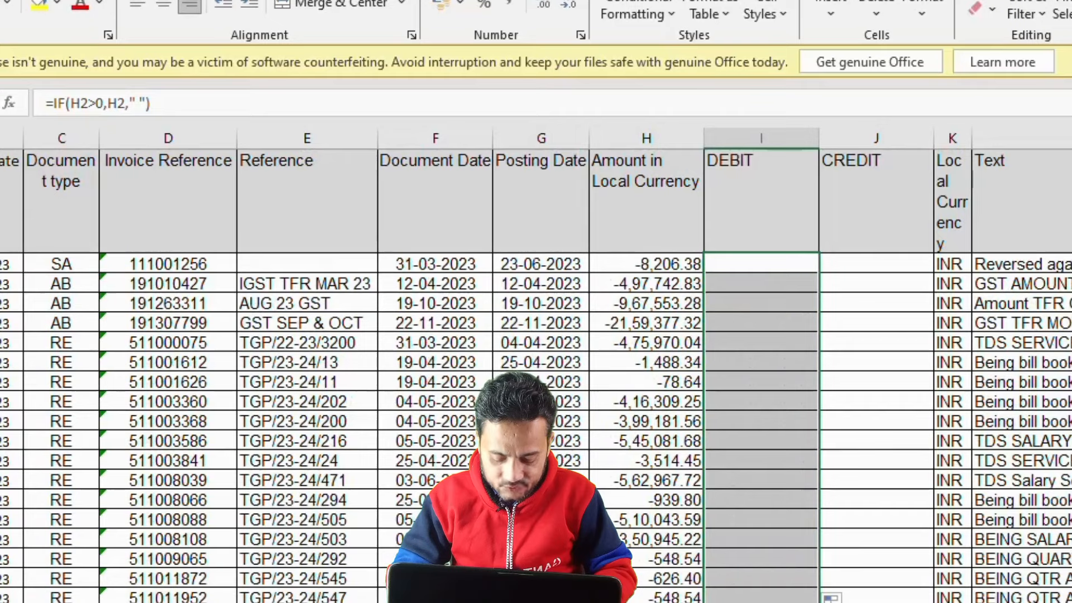
Enter the formula =IF(H2<0,H2," ") in J2 to pull negative amounts into the CREDIT column.
click(824, 268)
text(=IF)
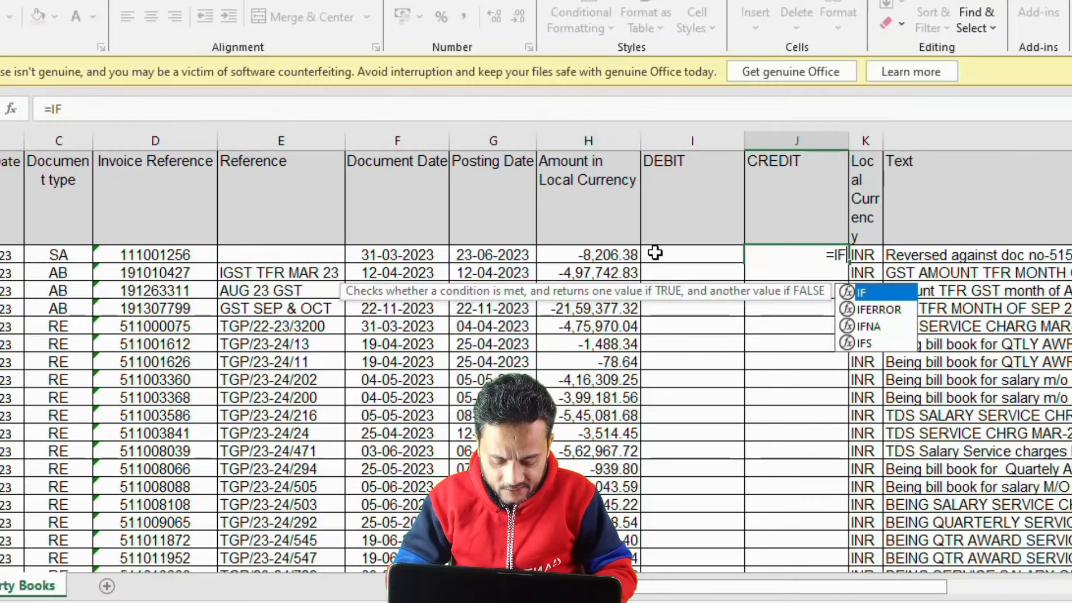
text(()
click(590, 255)
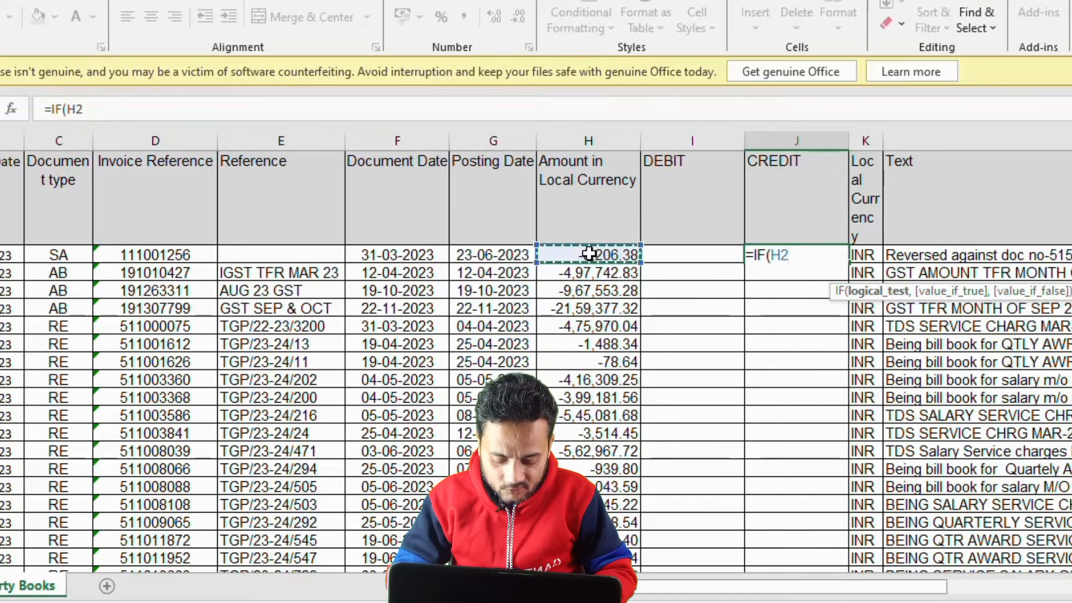
text(<)
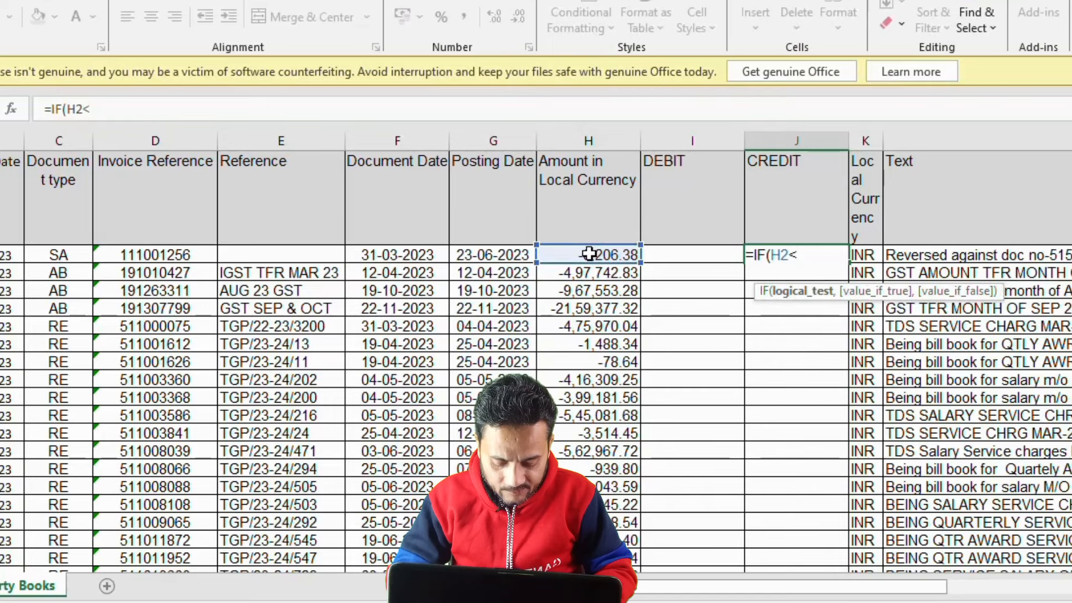
text(0)
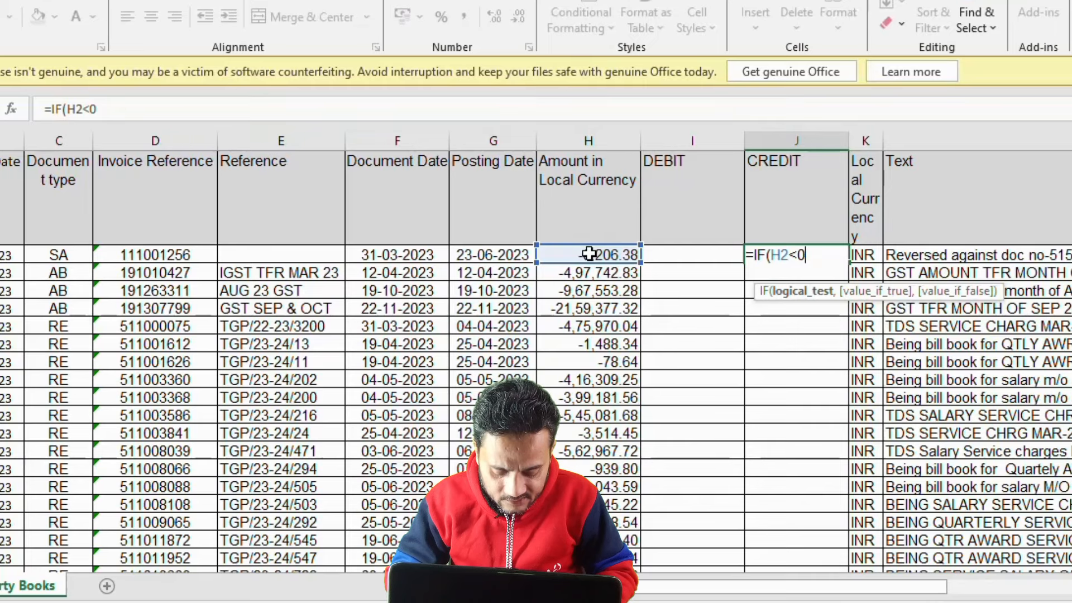
text(,)
click(578, 256)
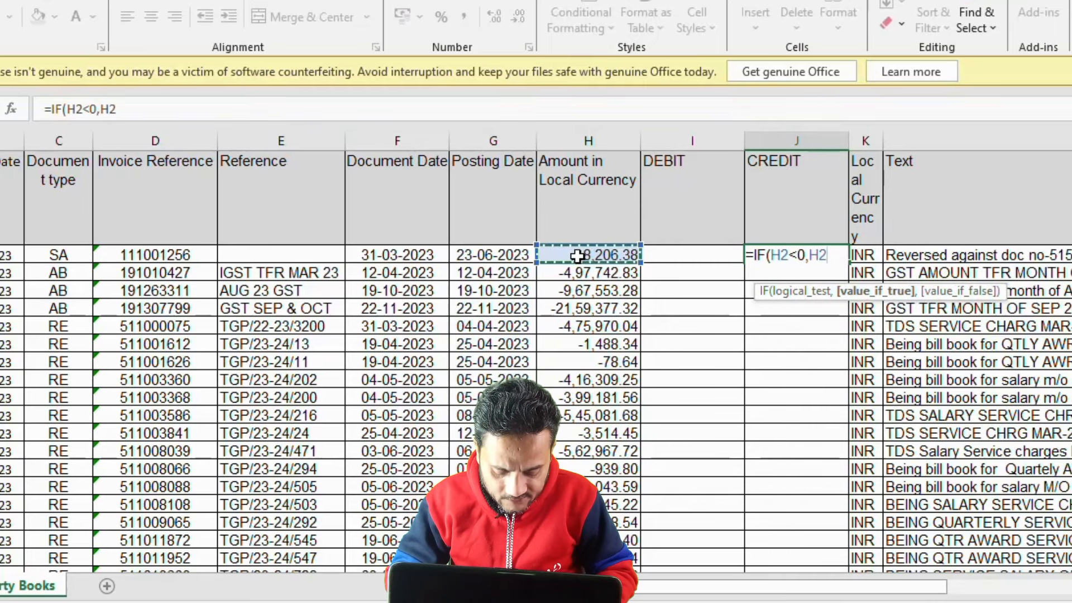
text(,)
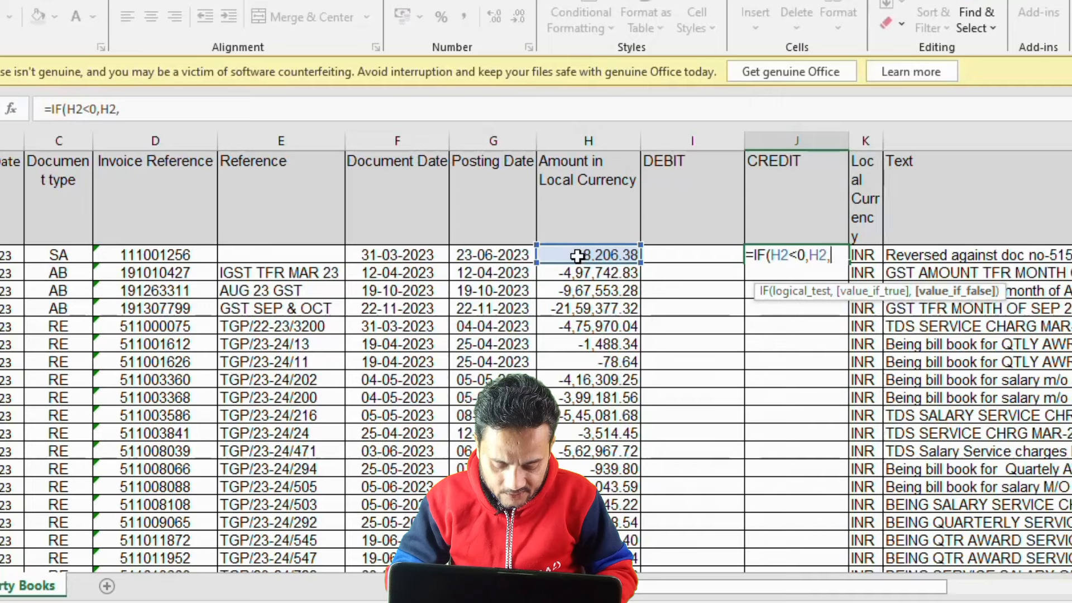
text(" ")
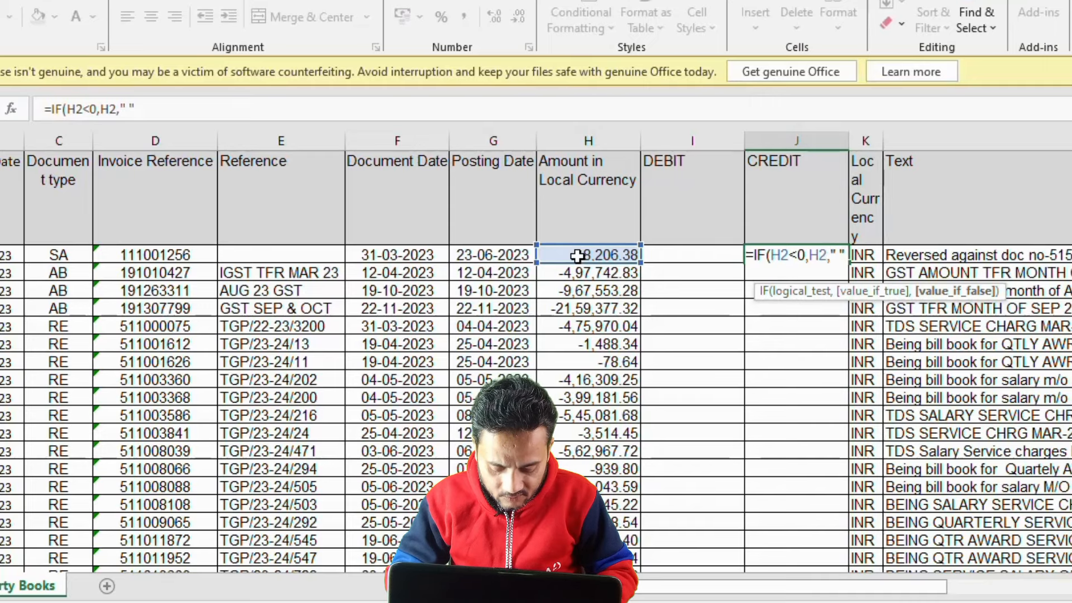
text())
key(Return)
key(Up)
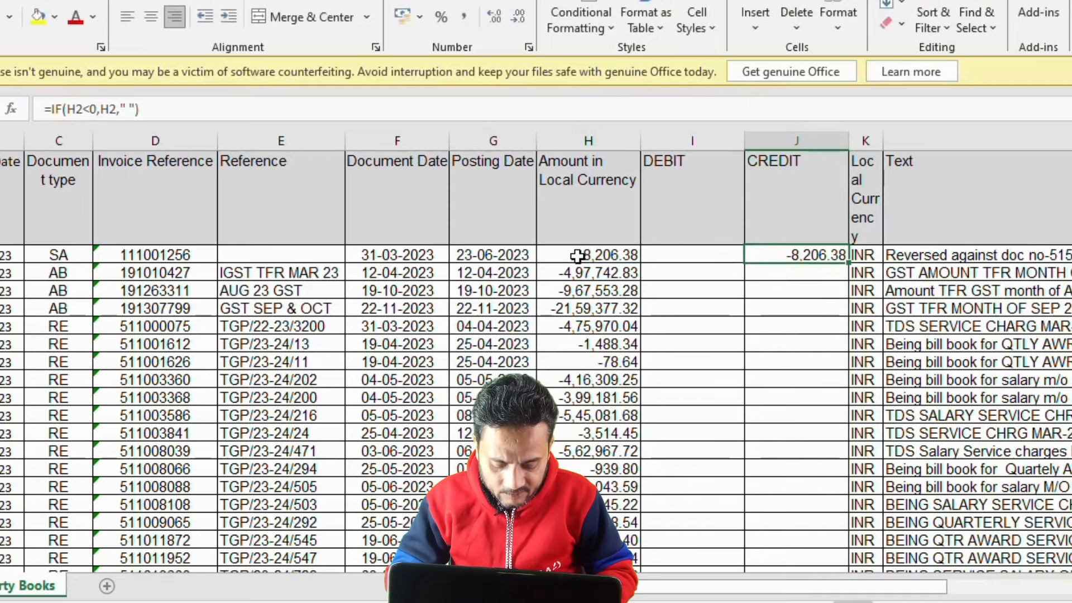
Fill the J2 formula down the whole CREDIT column.
double_click(847, 260)
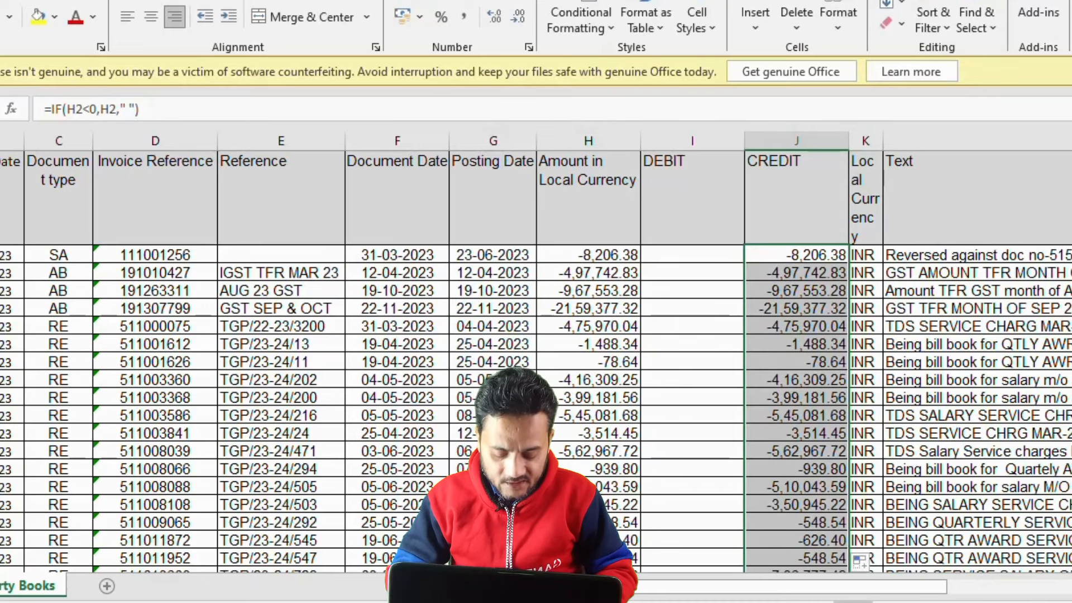
drag(1071, 181, 1071, 279)
drag(1071, 180, 1071, 176)
Total the DEBIT column with =SUM(I2:I183) in the cell directly beneath its last entry.
click(716, 345)
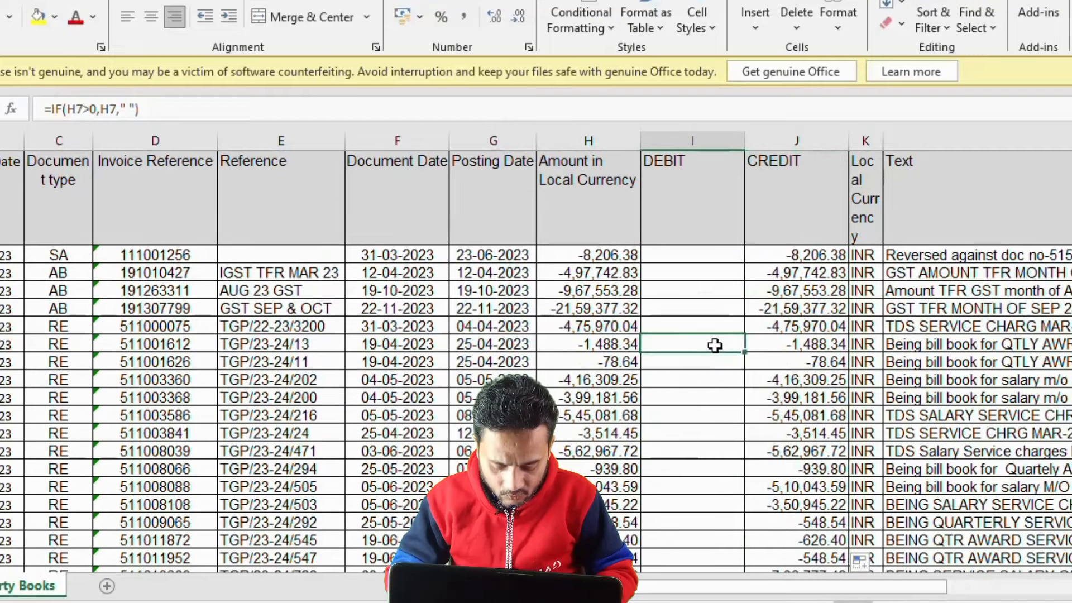
key(ctrl+Down)
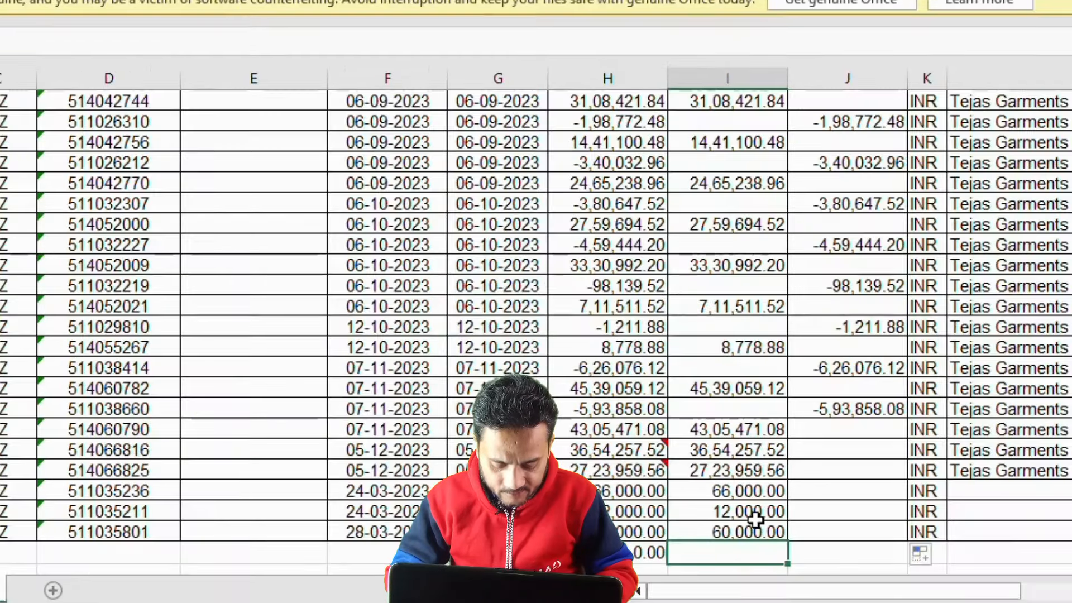
text(=)
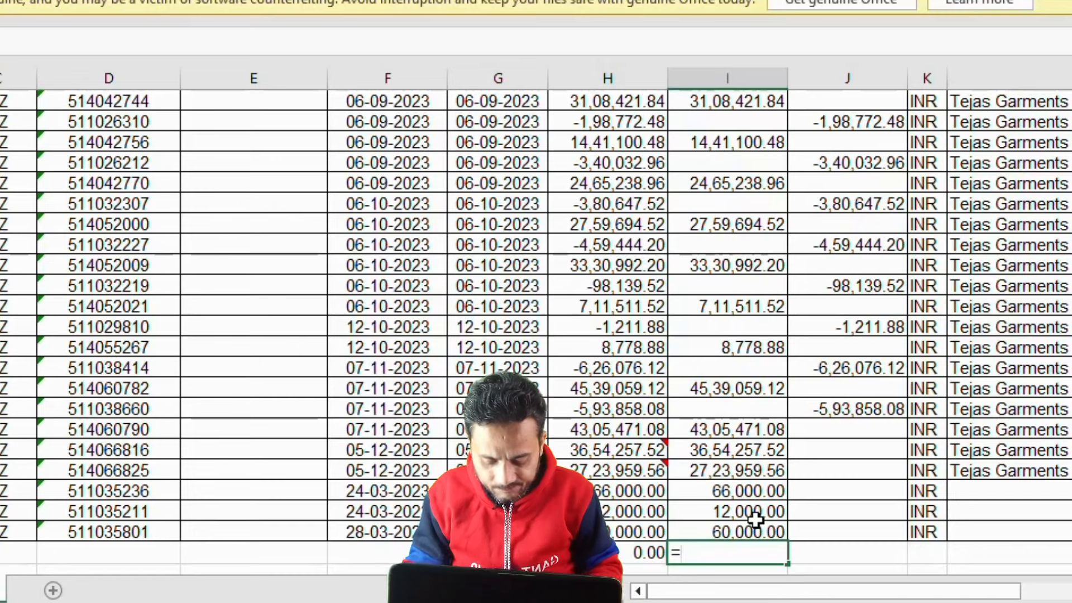
text(S)
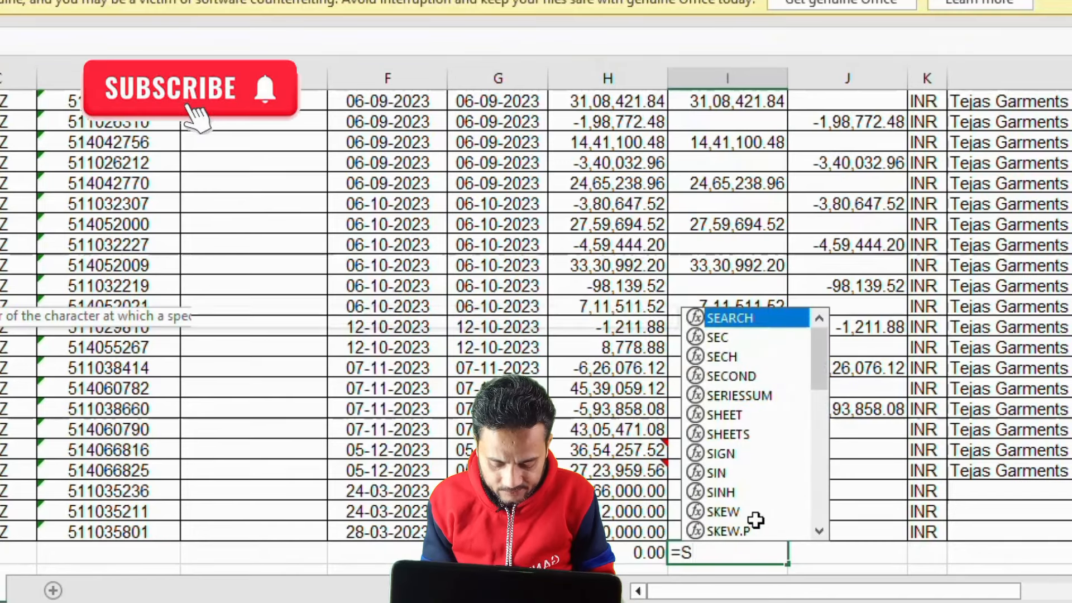
text(UM)
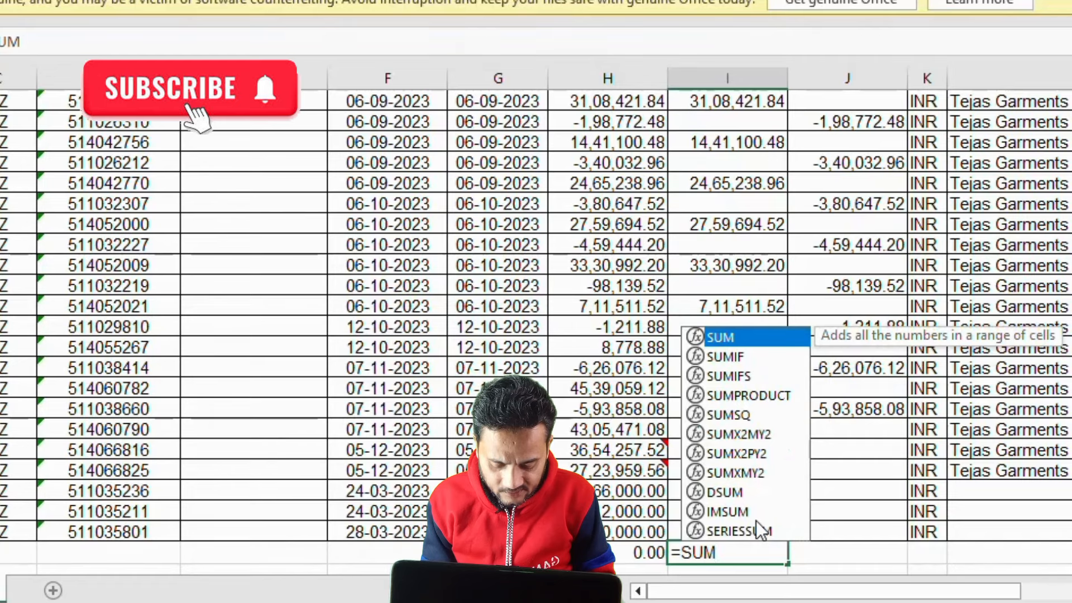
text(()
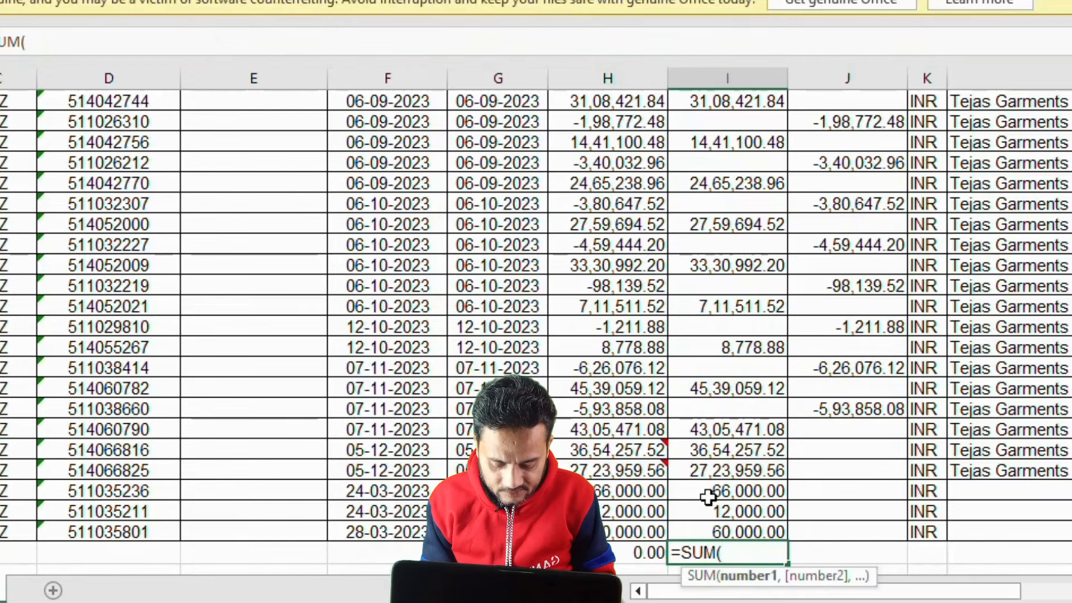
drag(711, 526, 697, 211)
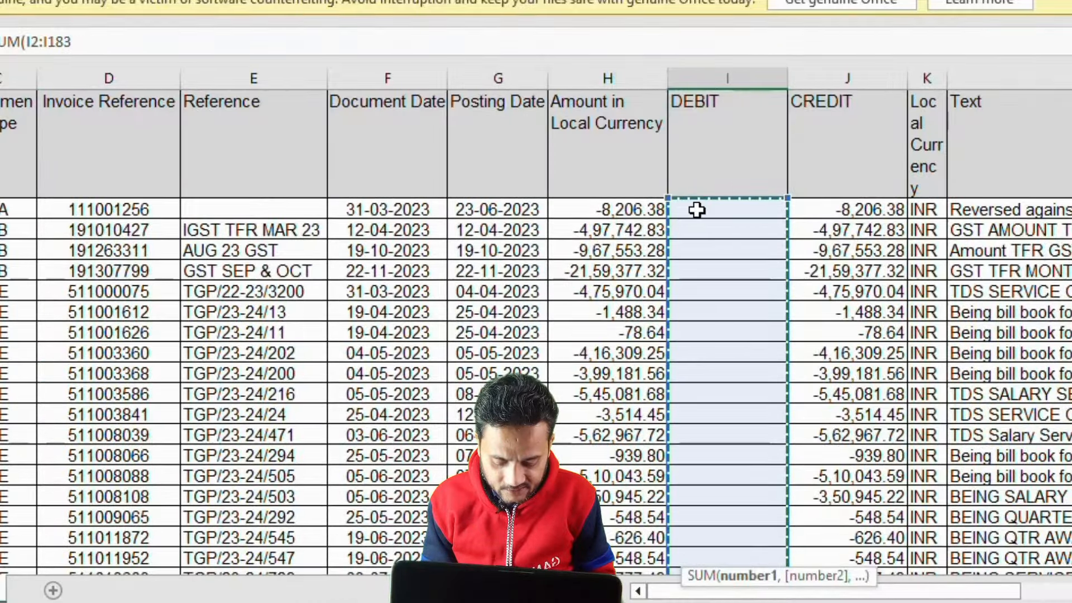
key(Return)
Copy the DEBIT total formula beneath the CREDIT column so that it sums J2:J183.
click(834, 529)
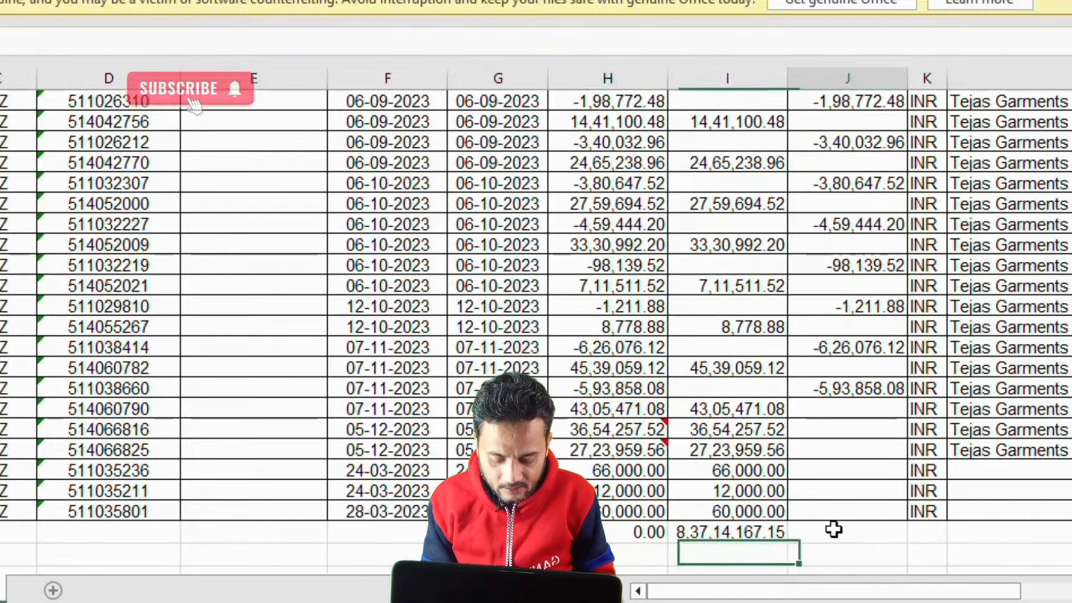
key(Left)
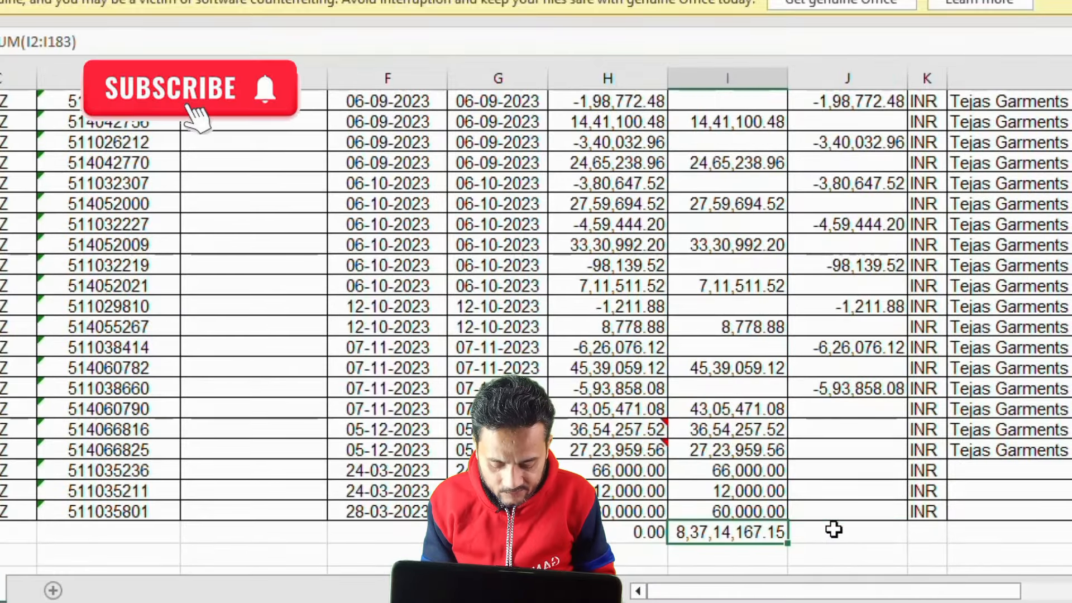
key(ctrl+c)
click(834, 529)
key(ctrl+v)
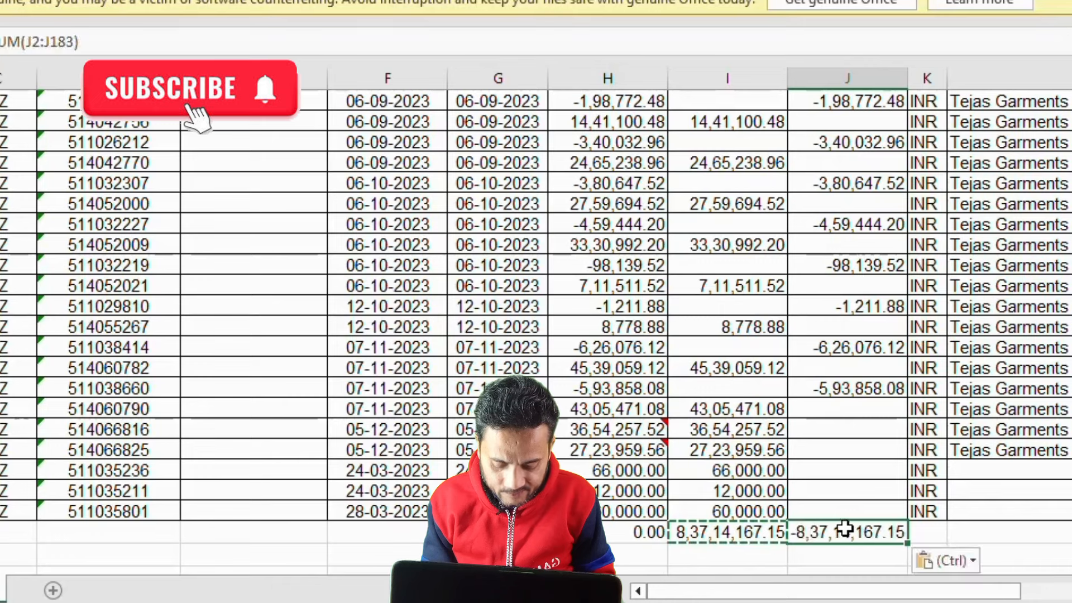
key(Escape)
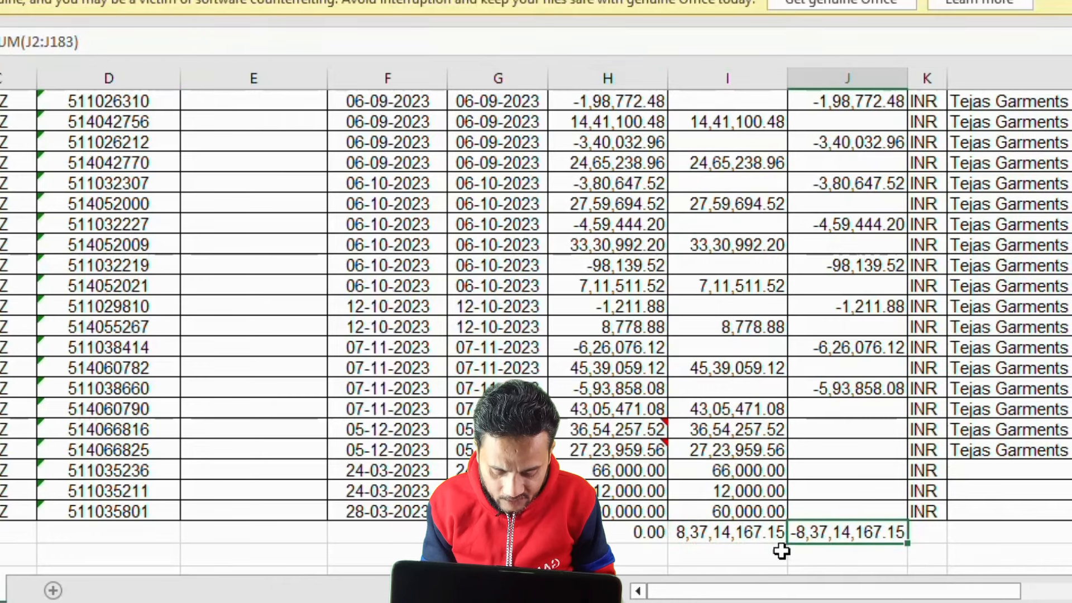
Examine the IF formula behind the last DEBIT entry in I183 without changing it.
click(750, 504)
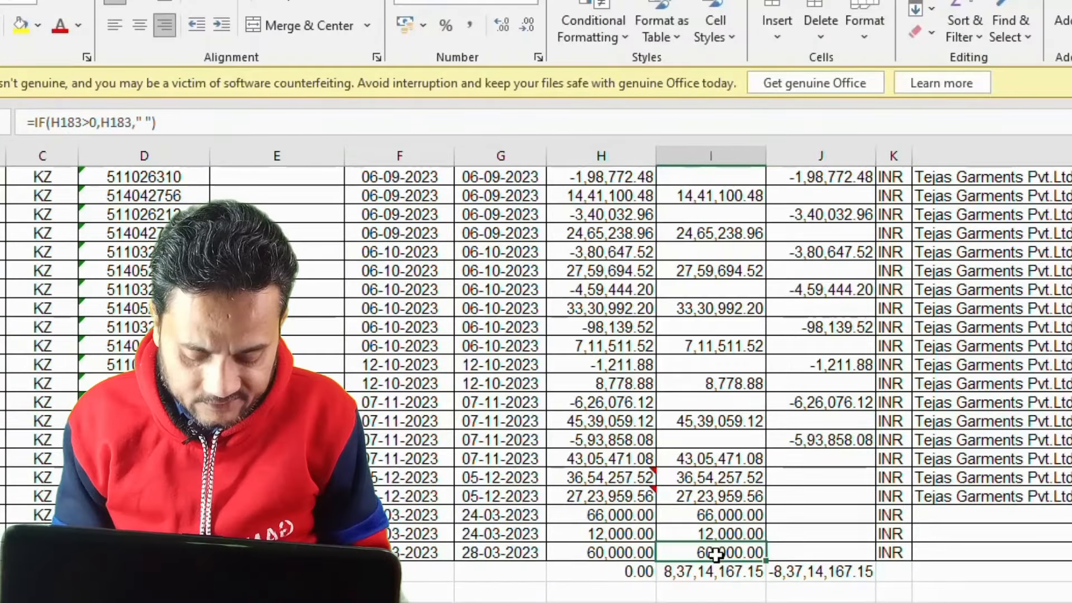
drag(748, 554, 789, 554)
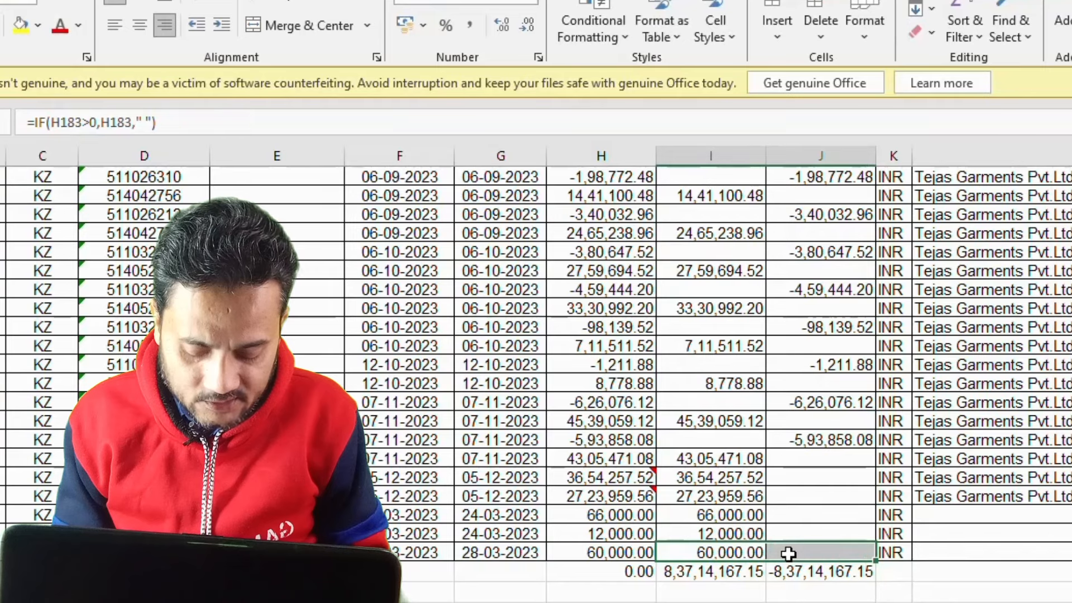
click(183, 122)
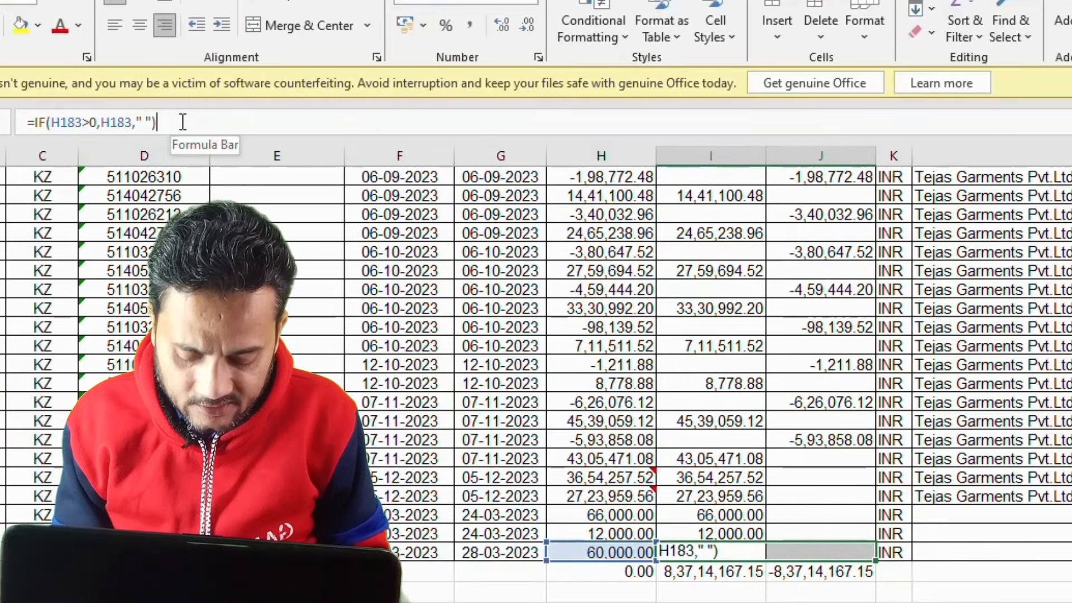
key(shift+Home)
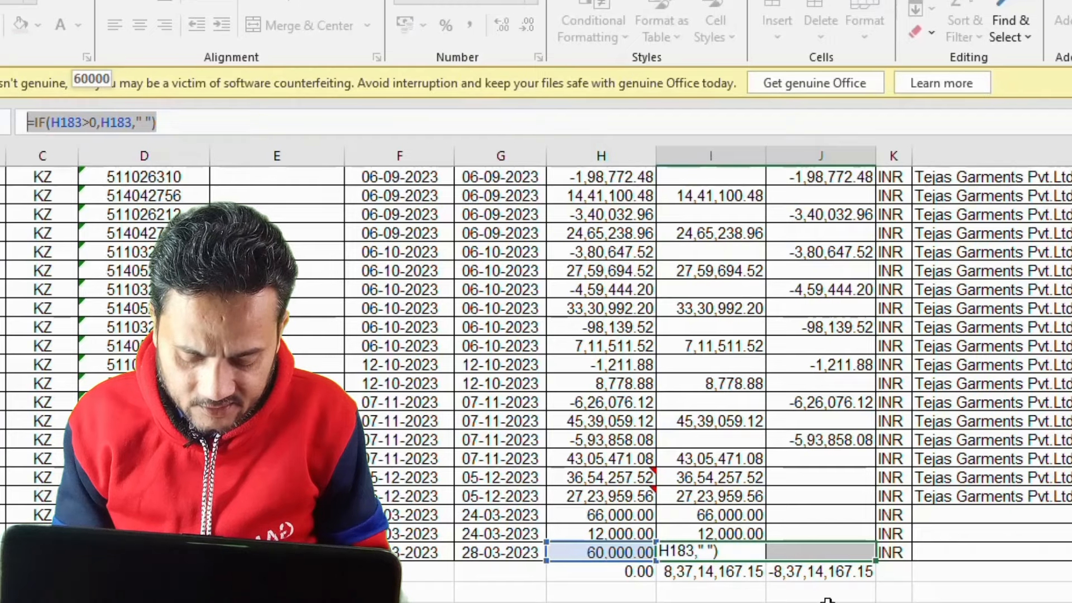
key(Escape)
Replace the formulas in I2:J183 with their values using Paste Special, and check the resulting CREDIT cells.
drag(825, 547, 706, 276)
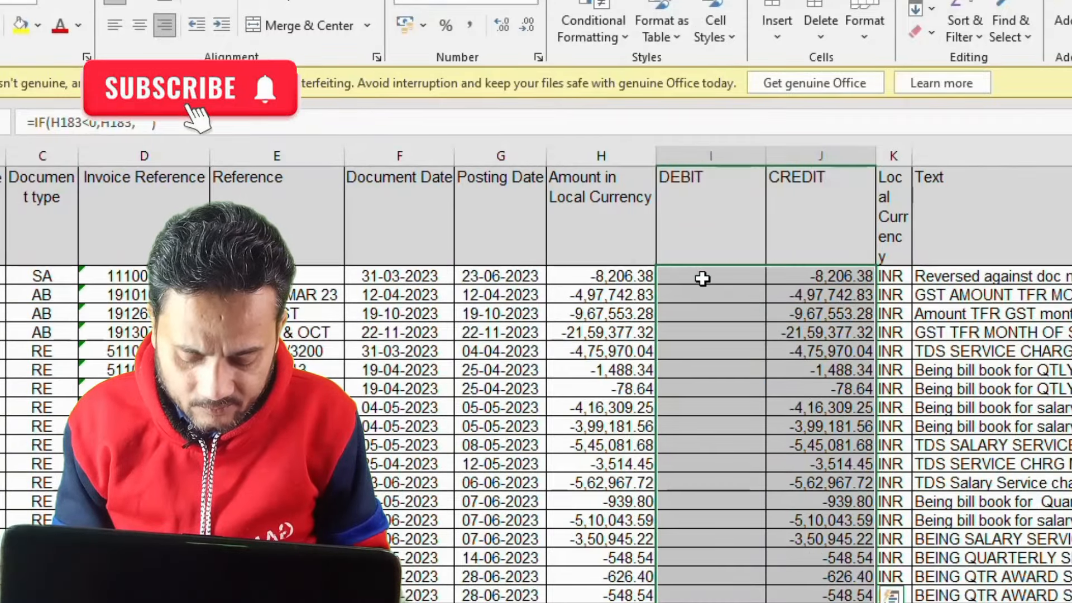
right_click(719, 283)
click(769, 224)
scroll(769, 225, down, 20)
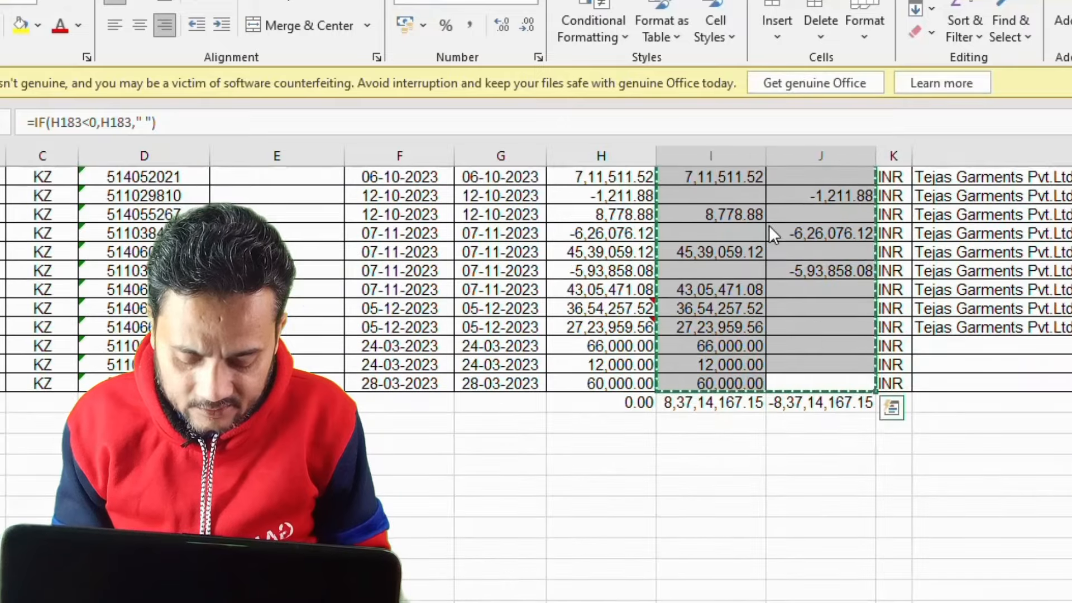
scroll(709, 273, up, 20)
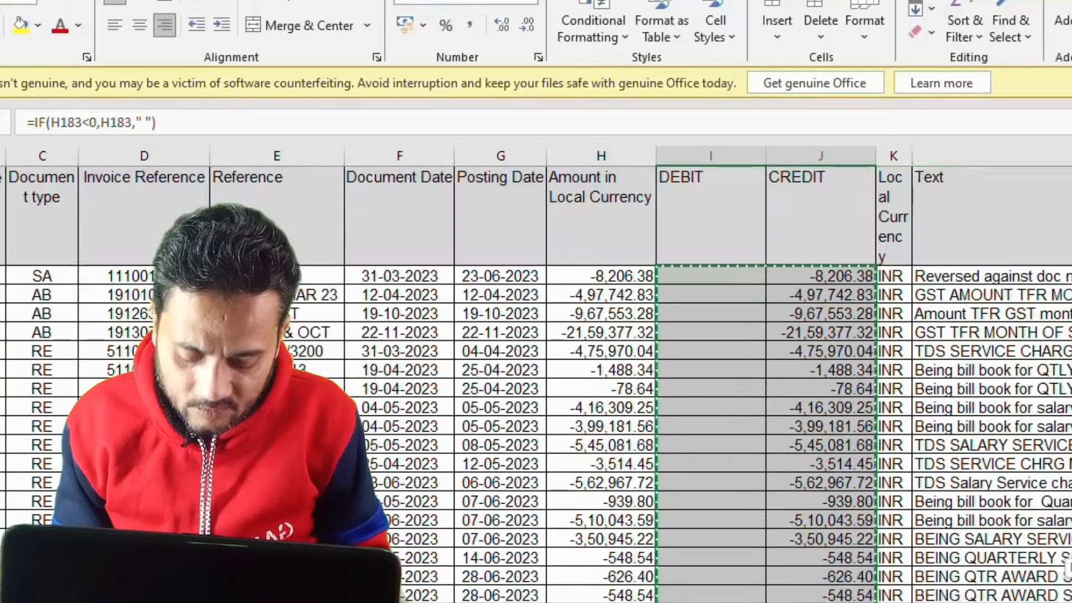
right_click(709, 273)
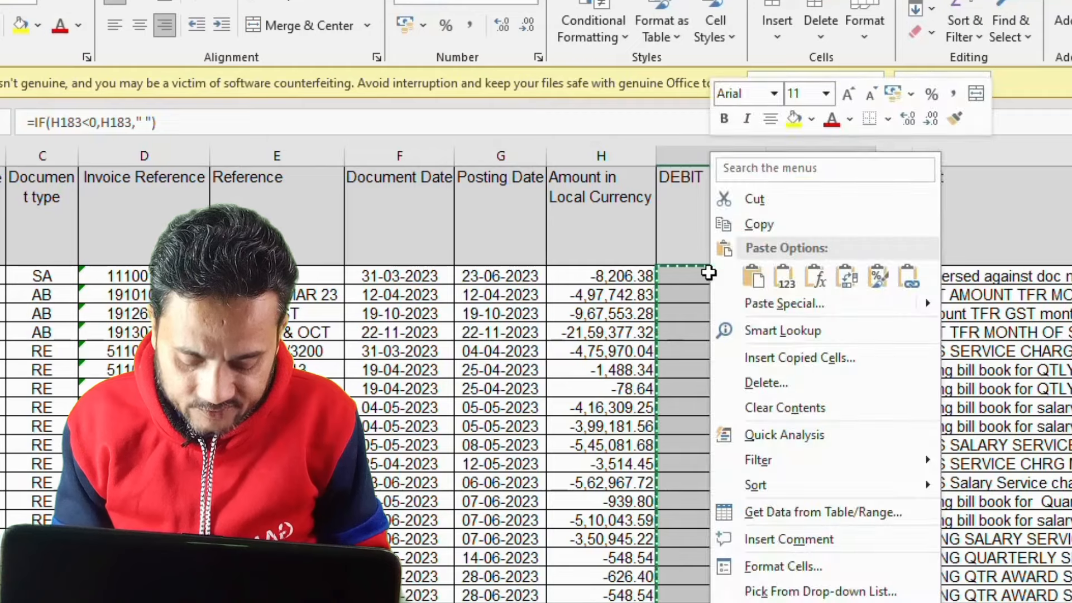
scroll(733, 303, down, 5)
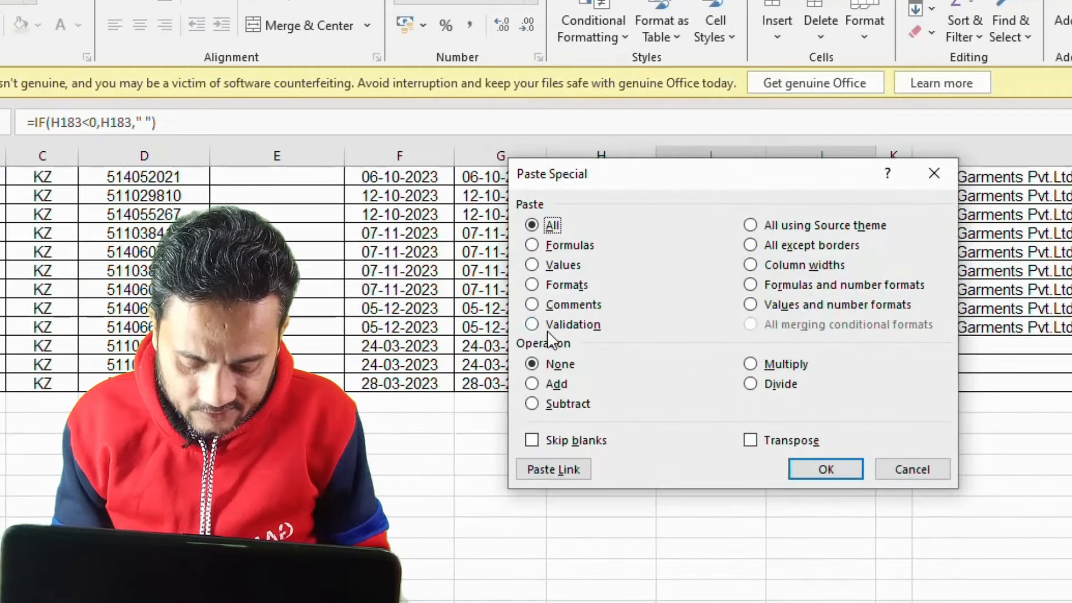
click(534, 264)
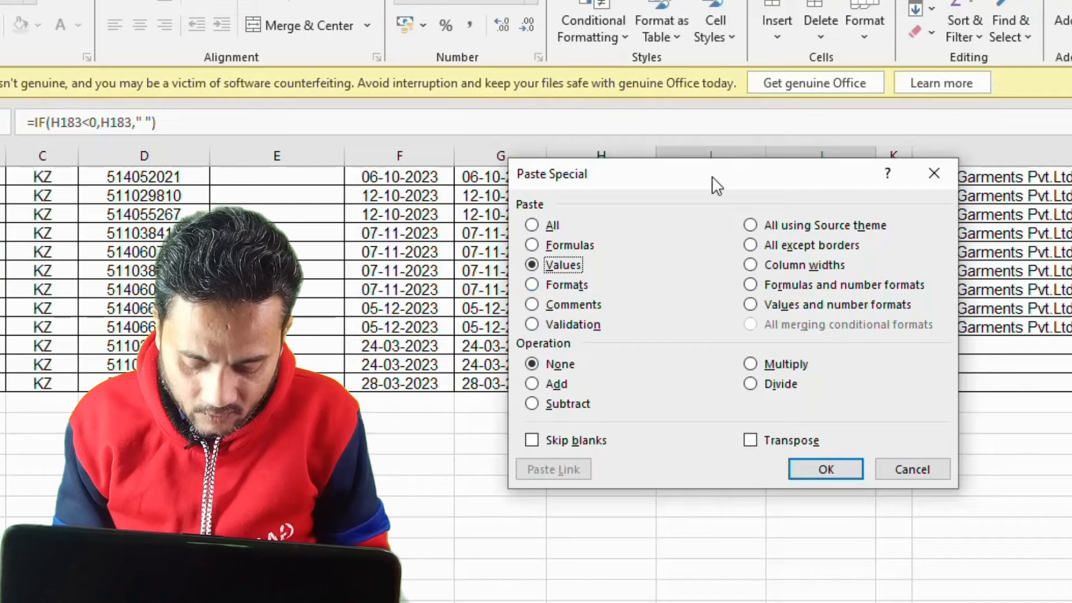
drag(712, 176, 253, 269)
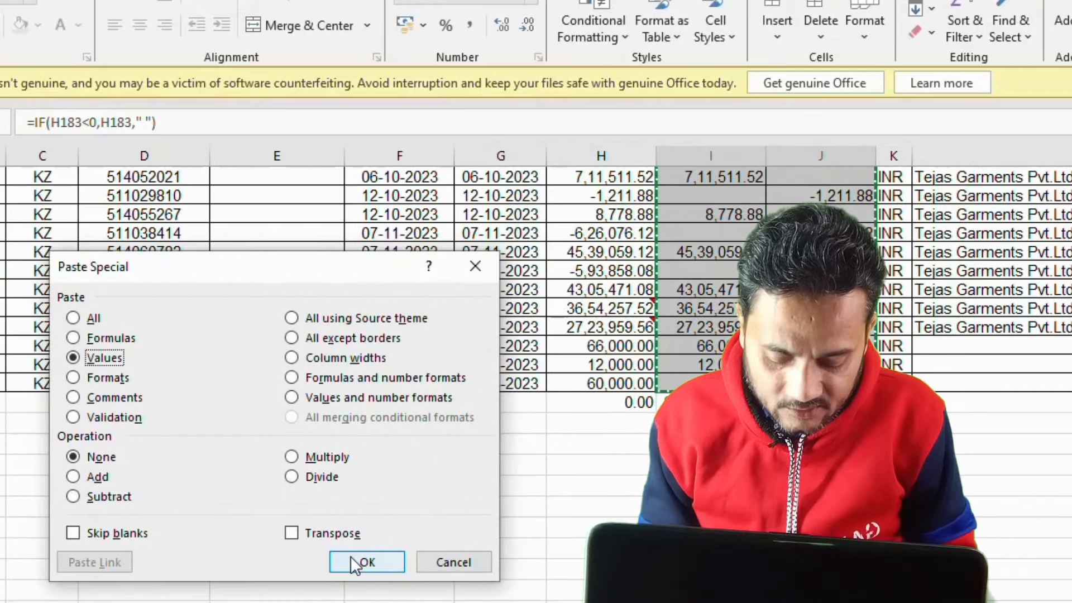
click(354, 570)
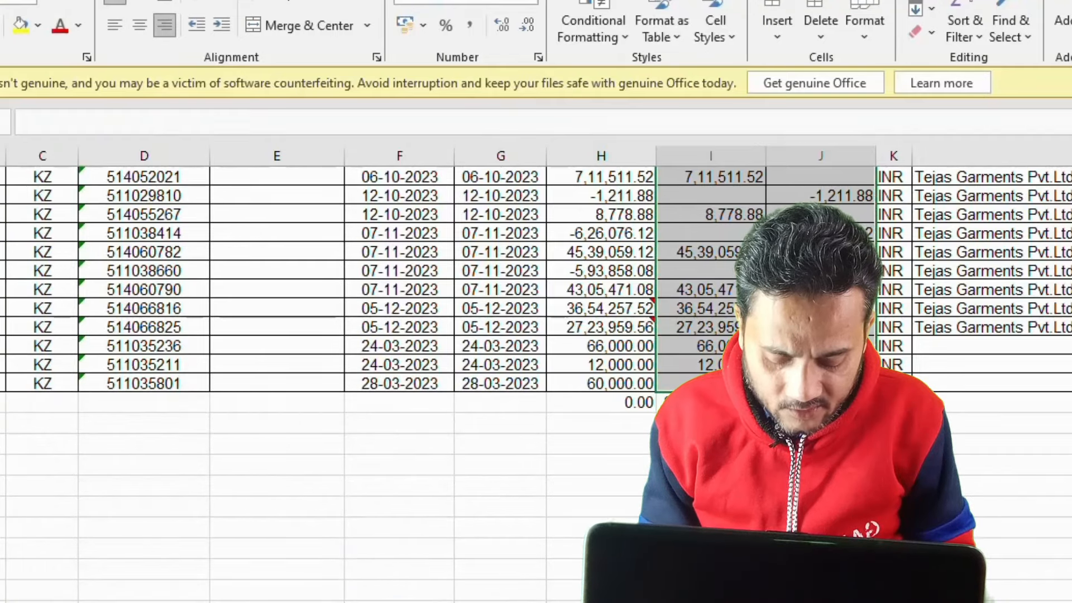
scroll(916, 266, up, 15)
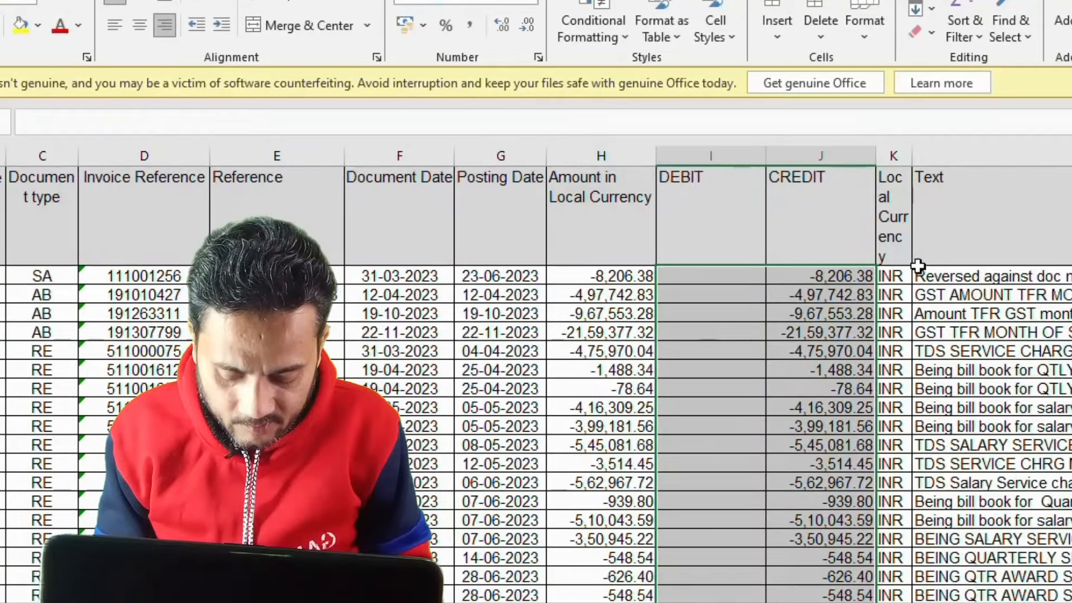
click(812, 276)
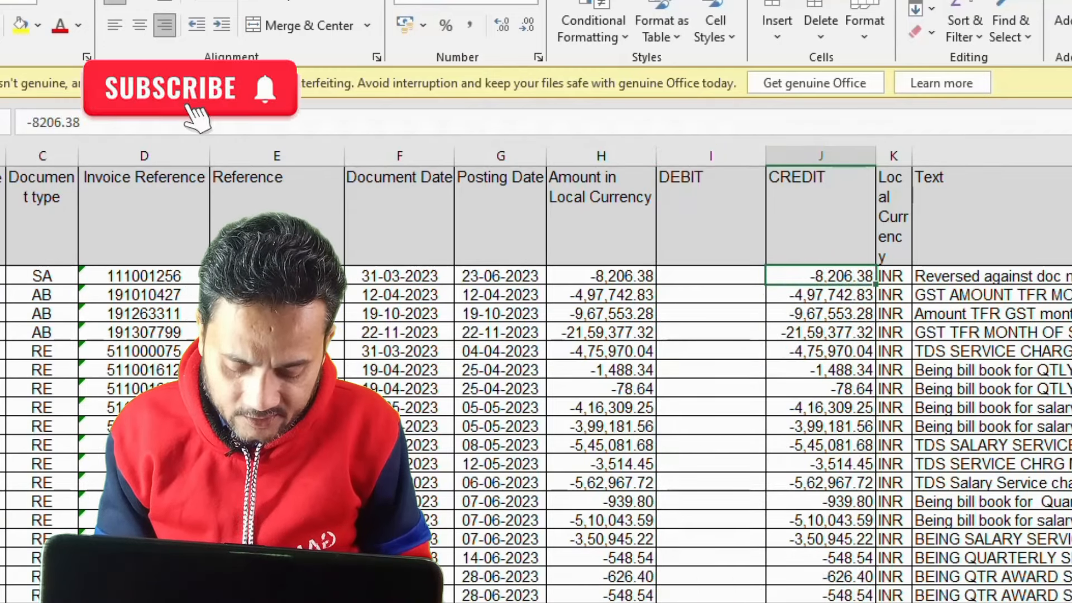
click(815, 352)
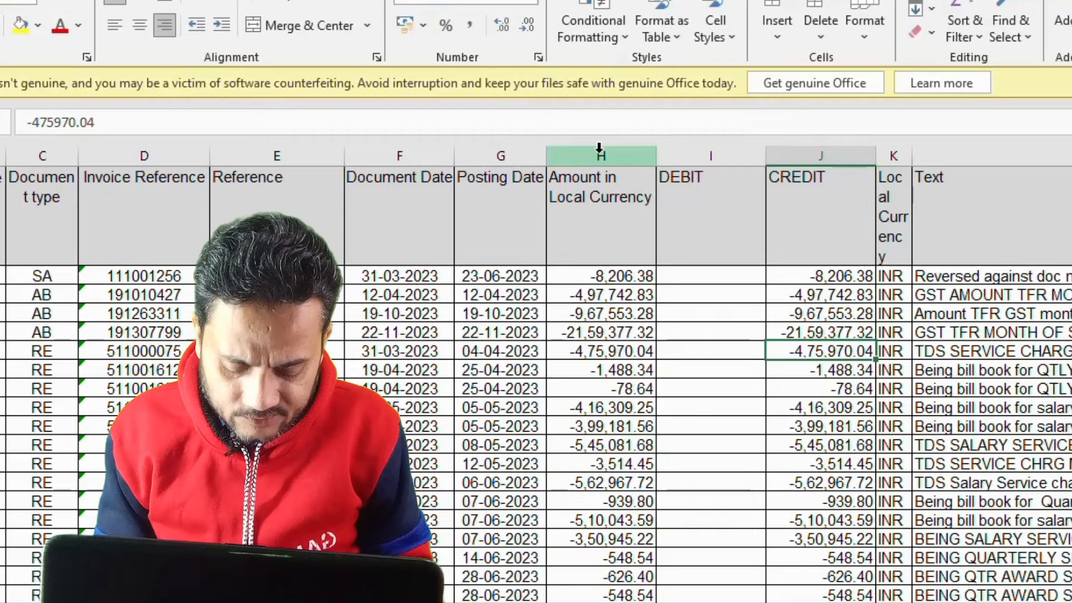
Highlight the DEBIT and CREDIT columns (I and J) of the party ledger with yellow fill.
click(698, 156)
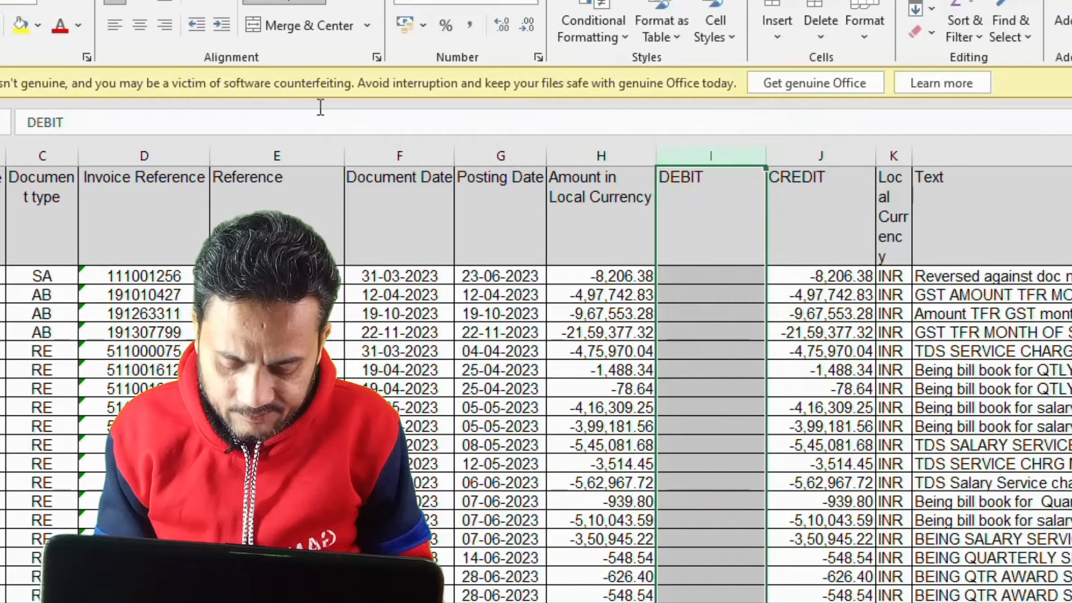
drag(701, 158, 782, 170)
click(19, 27)
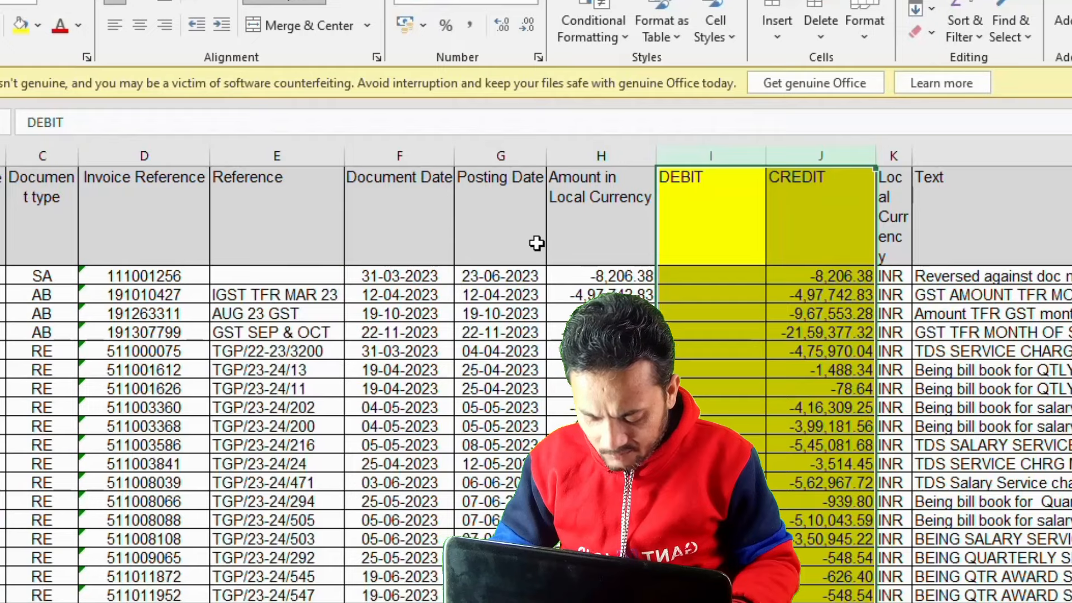
click(500, 445)
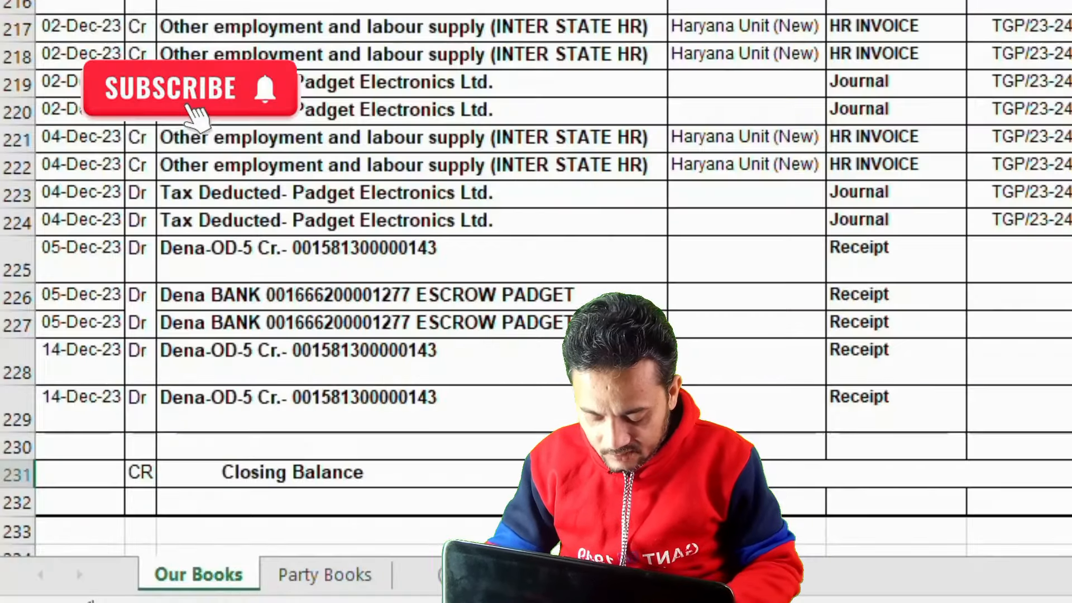
On the Our Books sheet, work out the net amount of voucher TGP/22-23/2973 in I14 with =14160-240.
scroll(536, 280, up, 20)
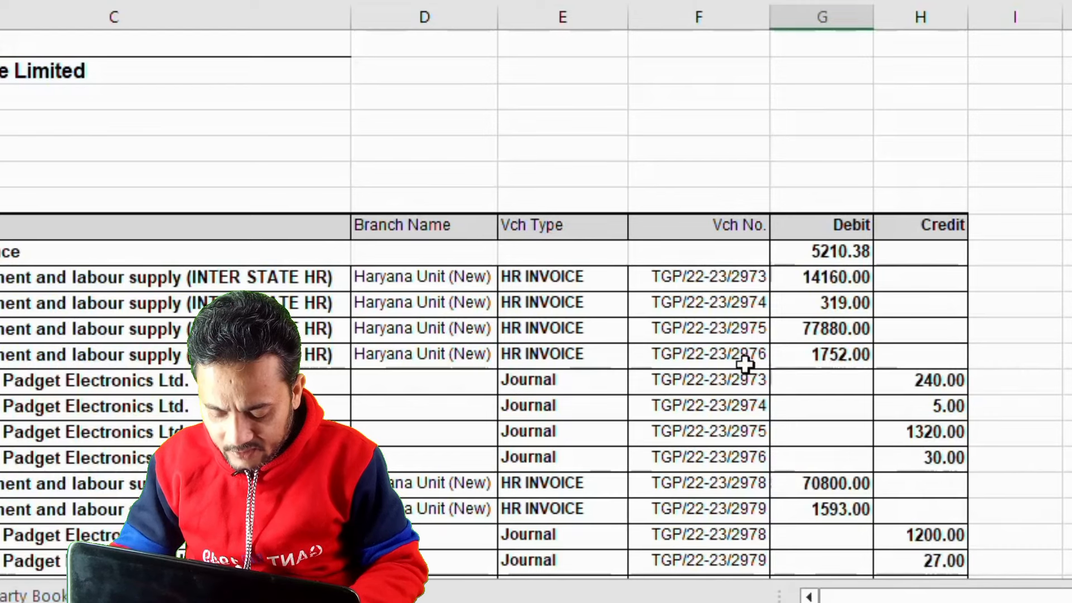
drag(671, 277, 809, 270)
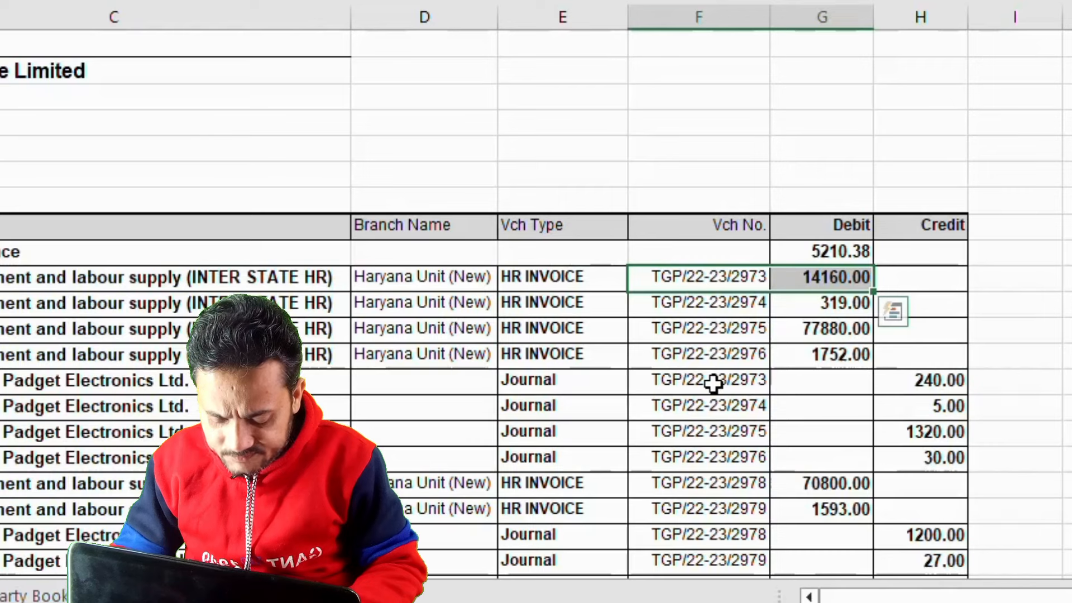
drag(714, 384, 910, 392)
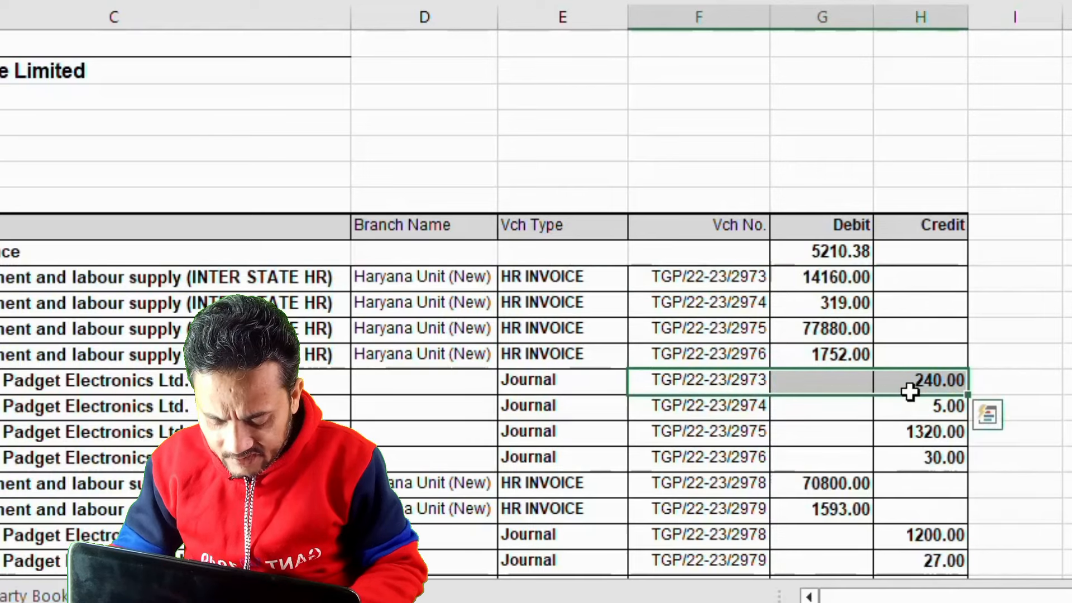
click(1020, 385)
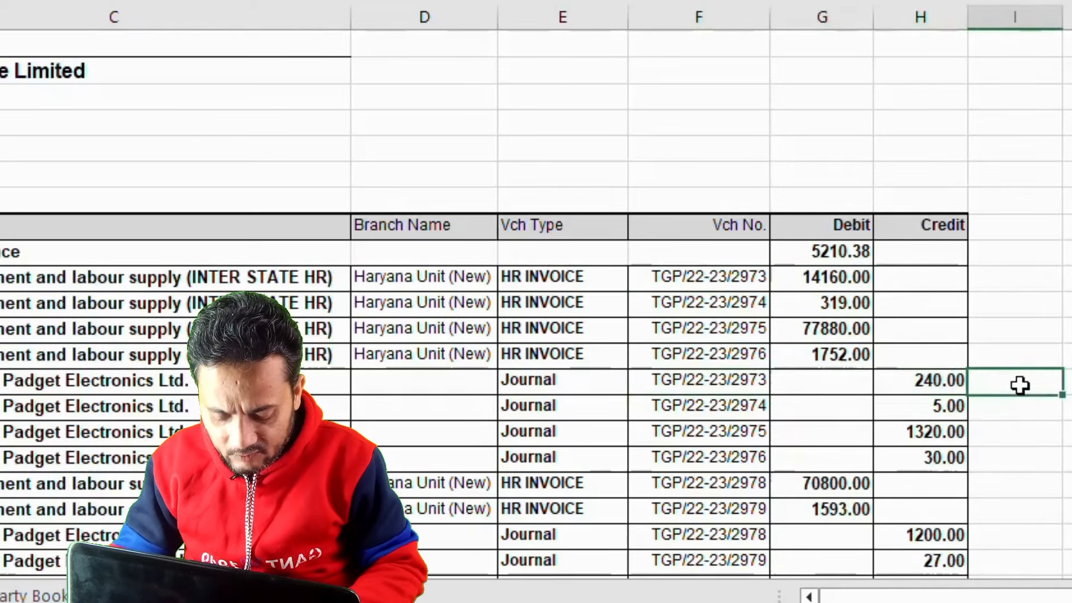
text(=141)
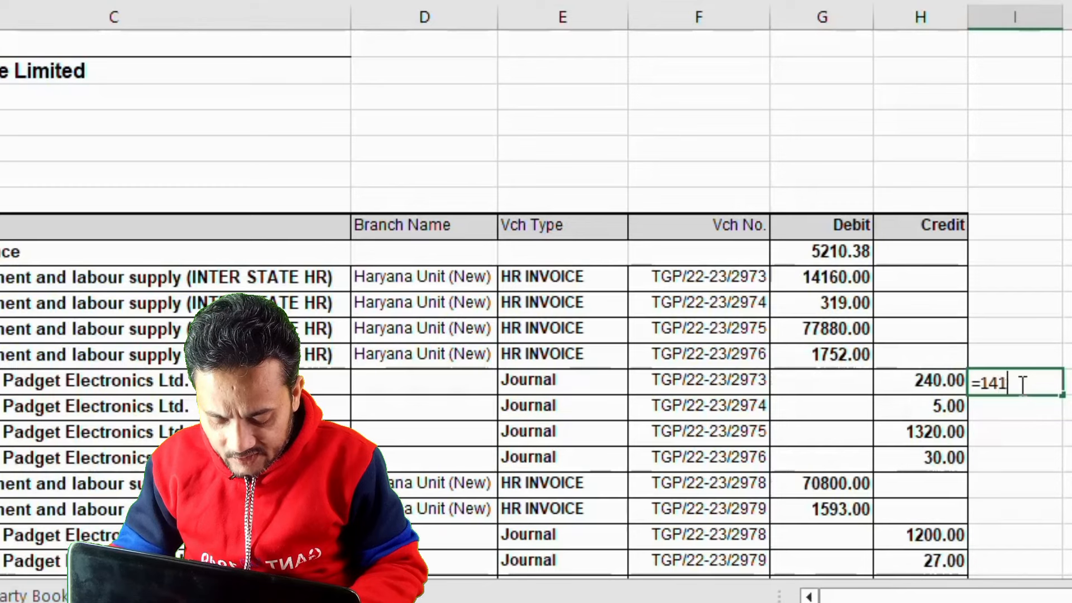
text(60-240)
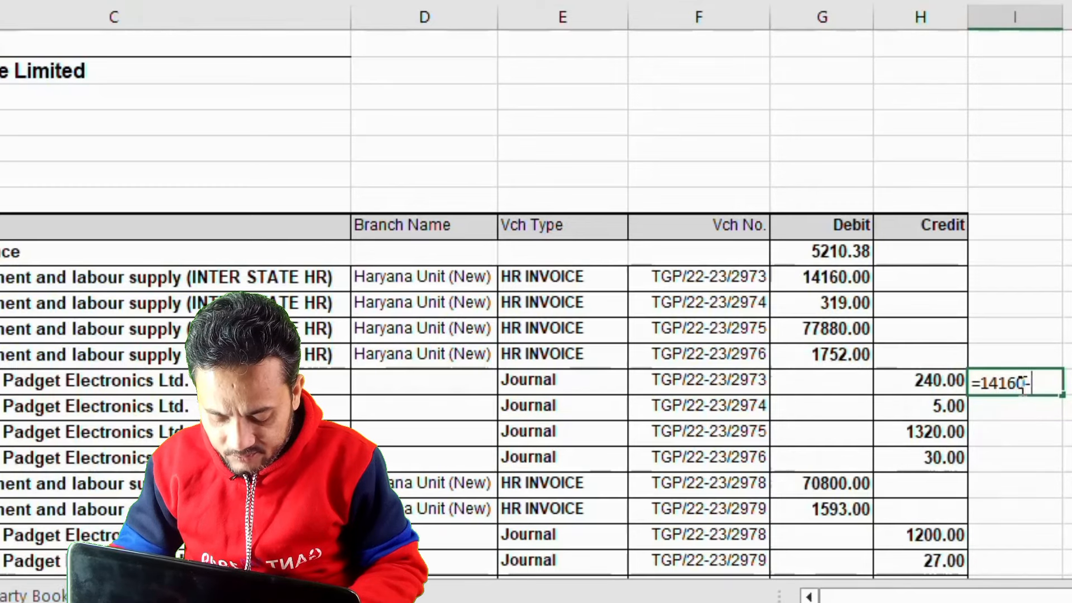
key(Return)
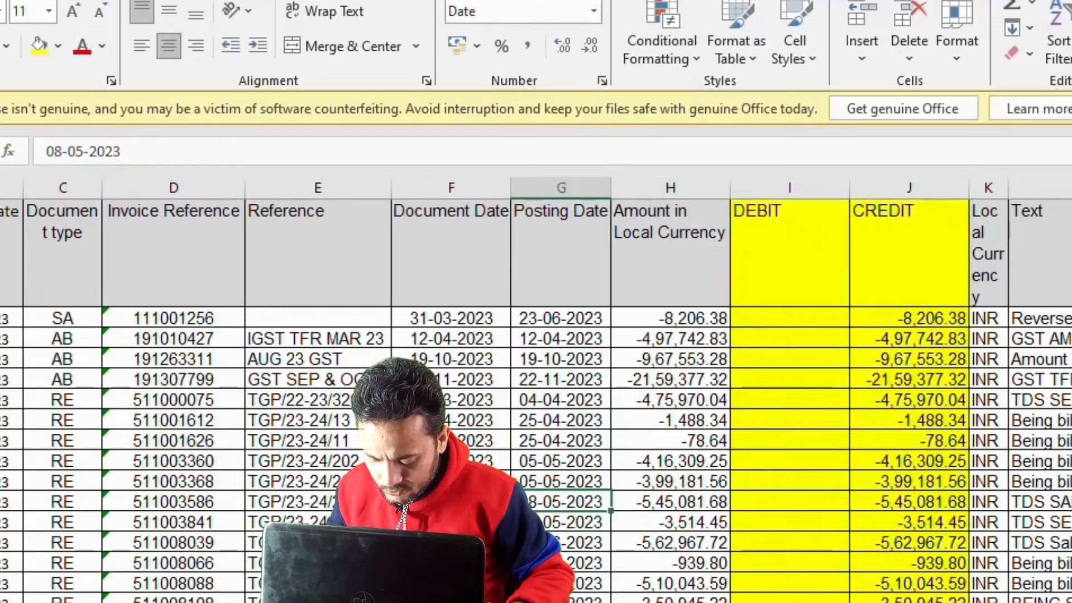
Find reference 2973 on the Party Books sheet and check its local currency and CREDIT amounts.
key(ctrl+f)
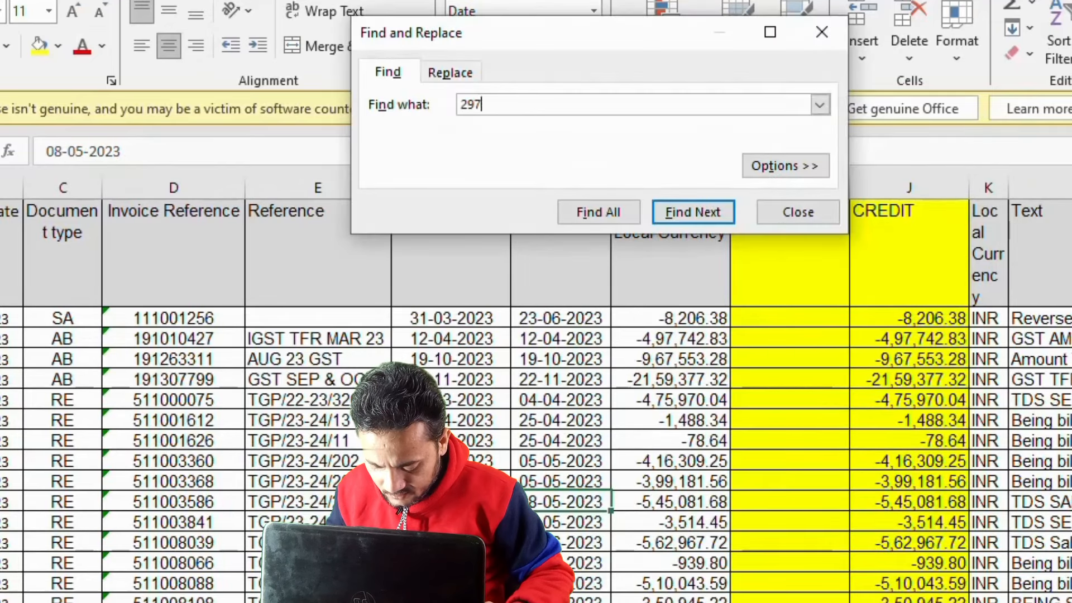
key(Return)
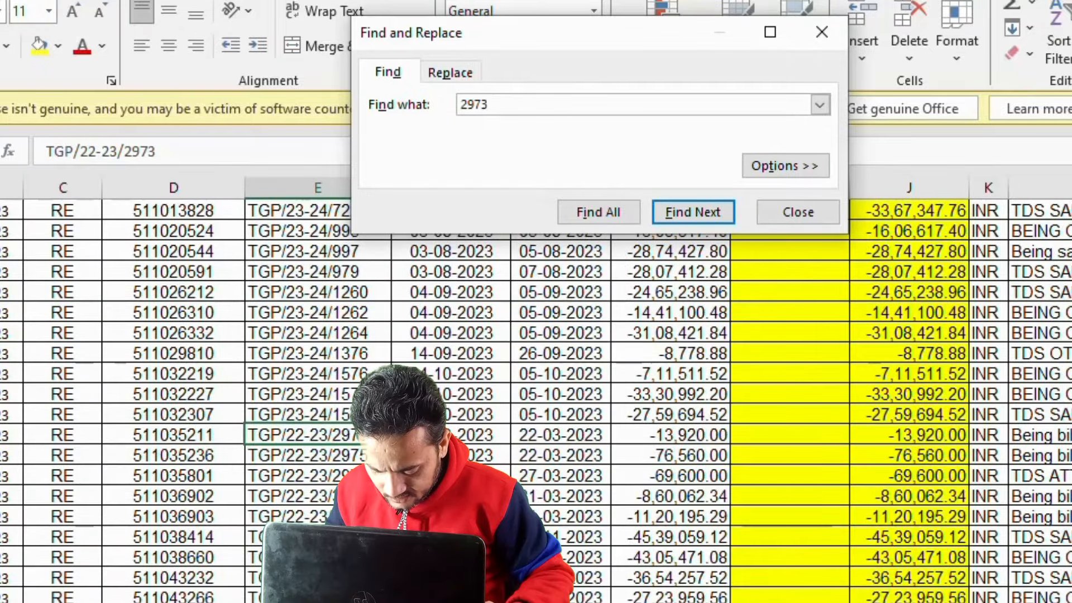
click(829, 38)
click(684, 431)
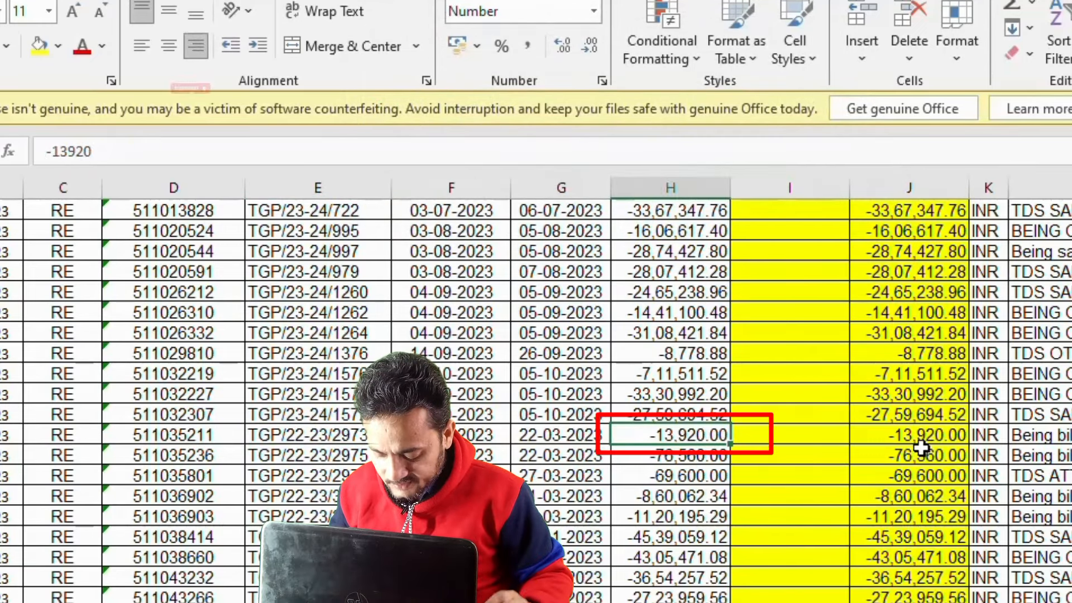
drag(698, 424, 789, 442)
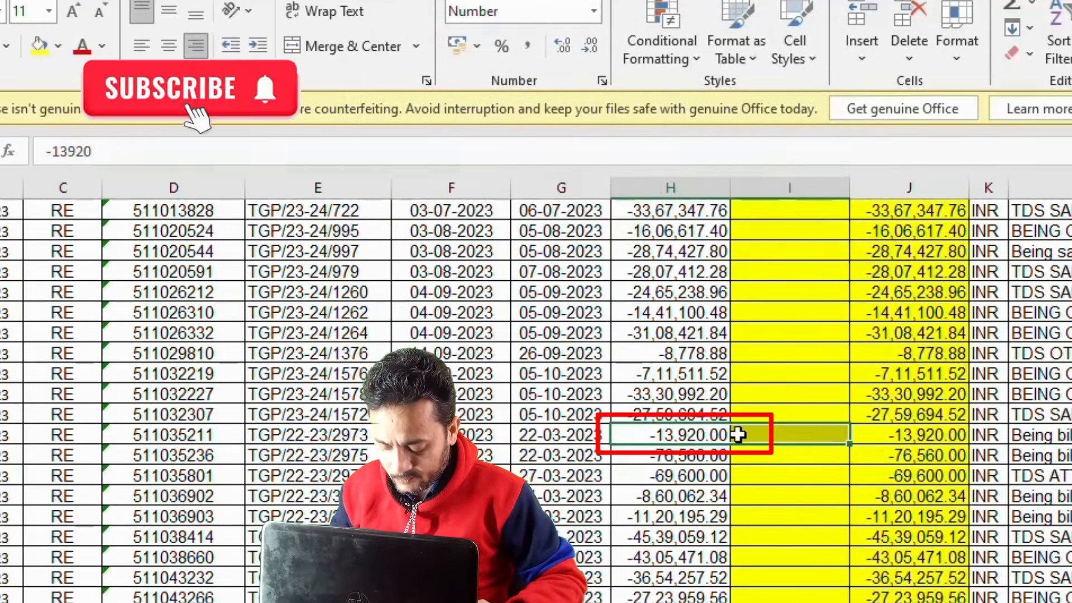
drag(718, 441, 934, 429)
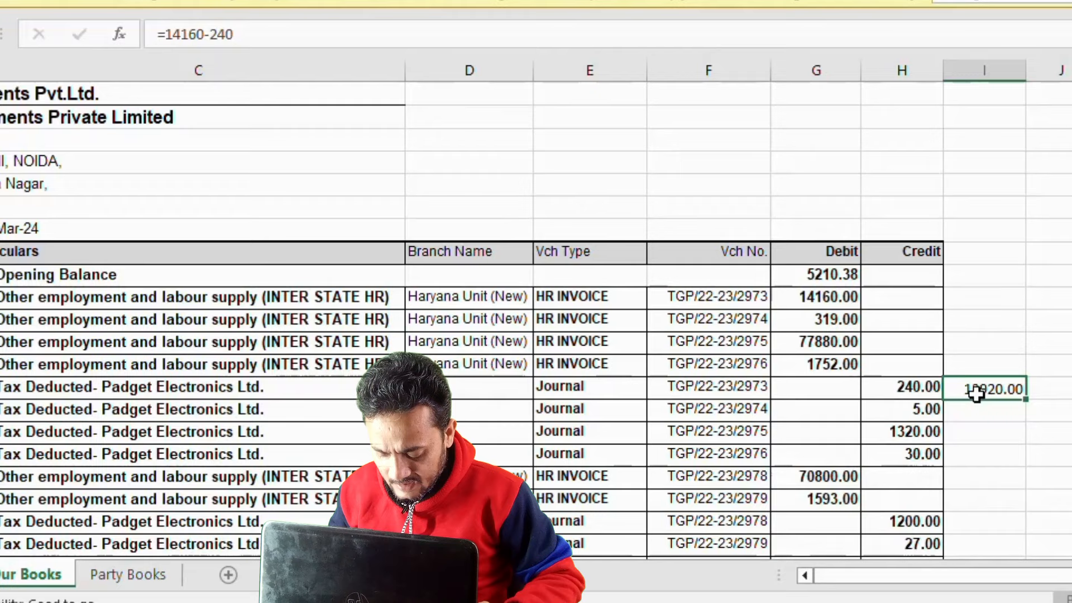
Review the trial net formula in I14 of Our Books, then clear the cell.
double_click(976, 393)
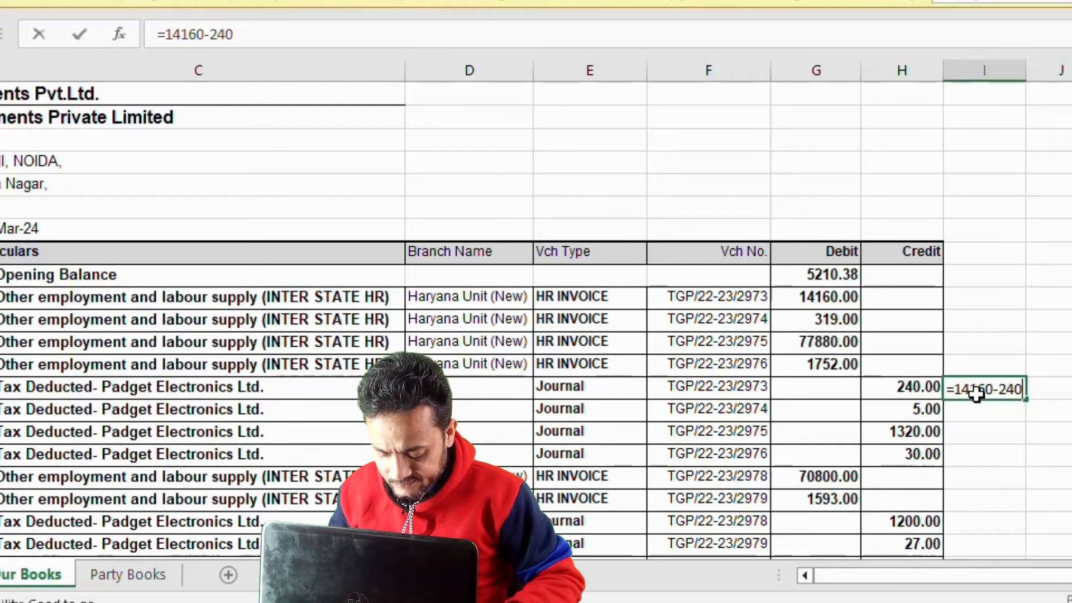
key(Escape)
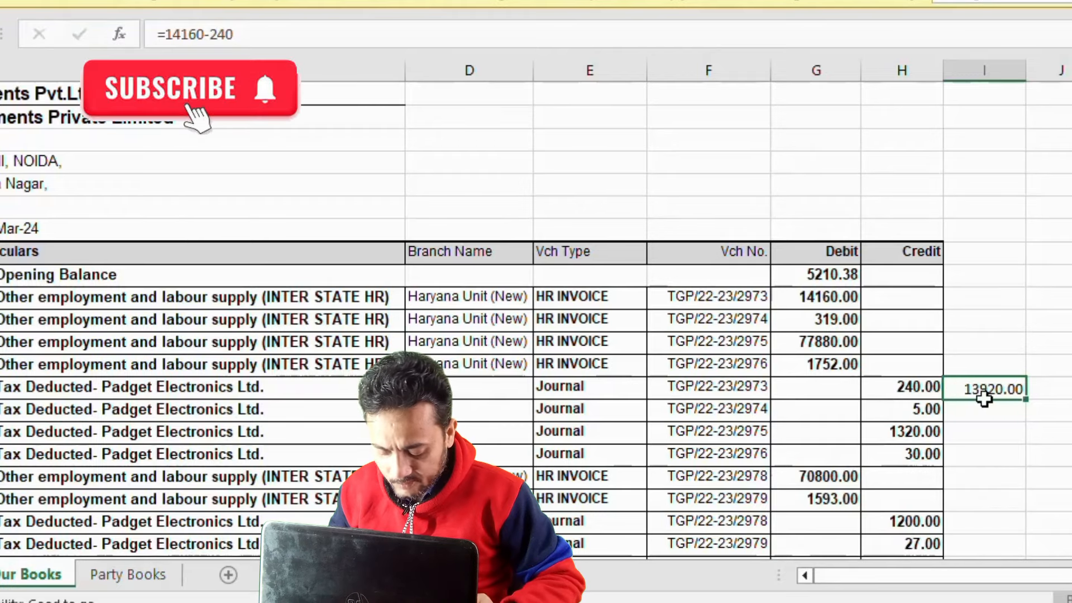
key(Delete)
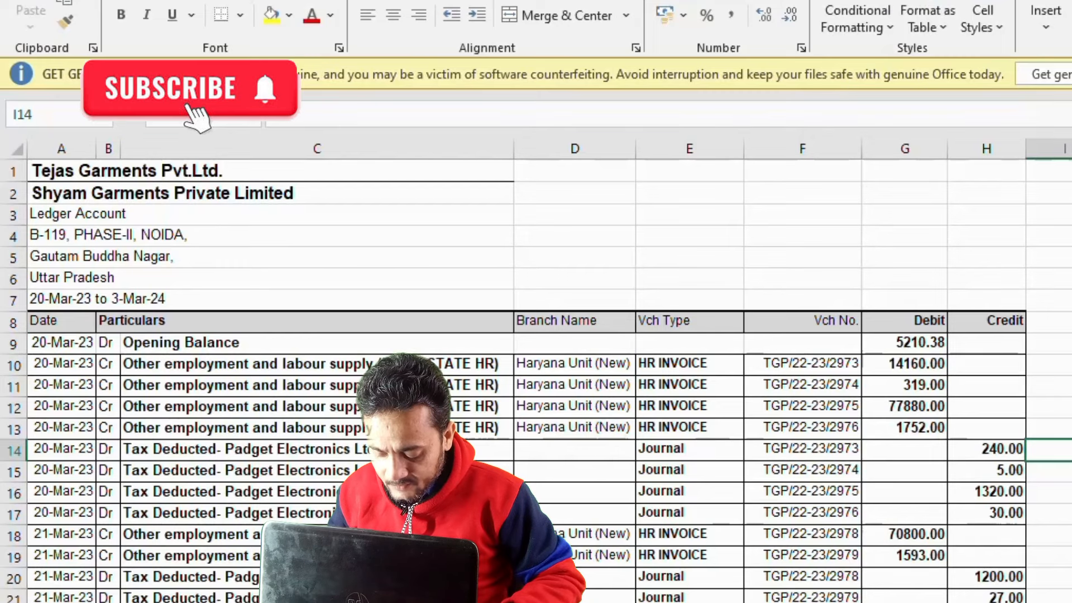
Sort the Our Books ledger range A8:H230 by Column F on cell values, A to Z.
drag(38, 316, 998, 524)
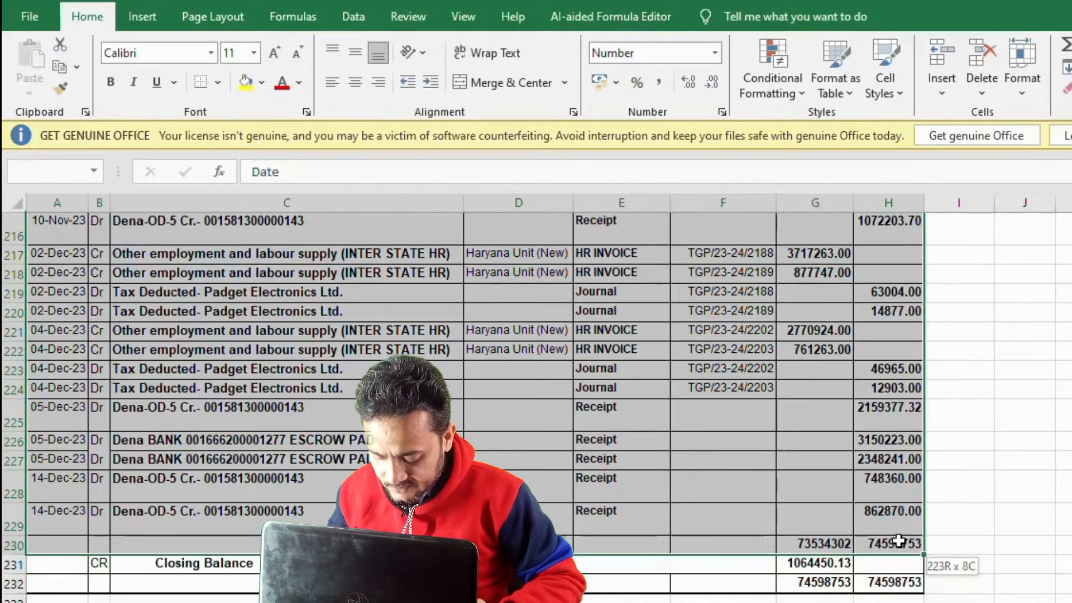
drag(899, 541, 894, 544)
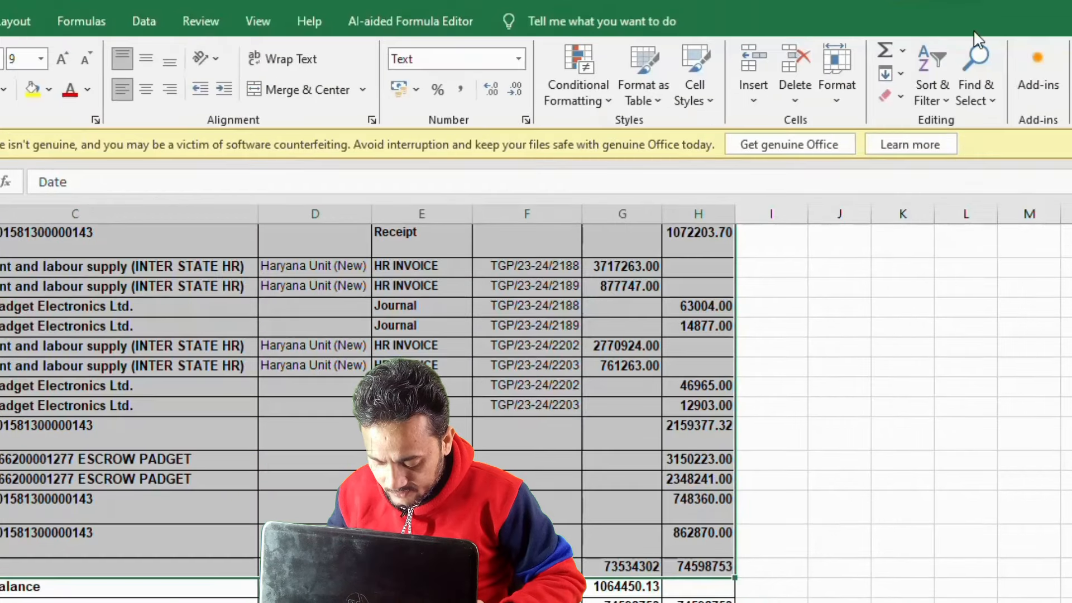
click(930, 75)
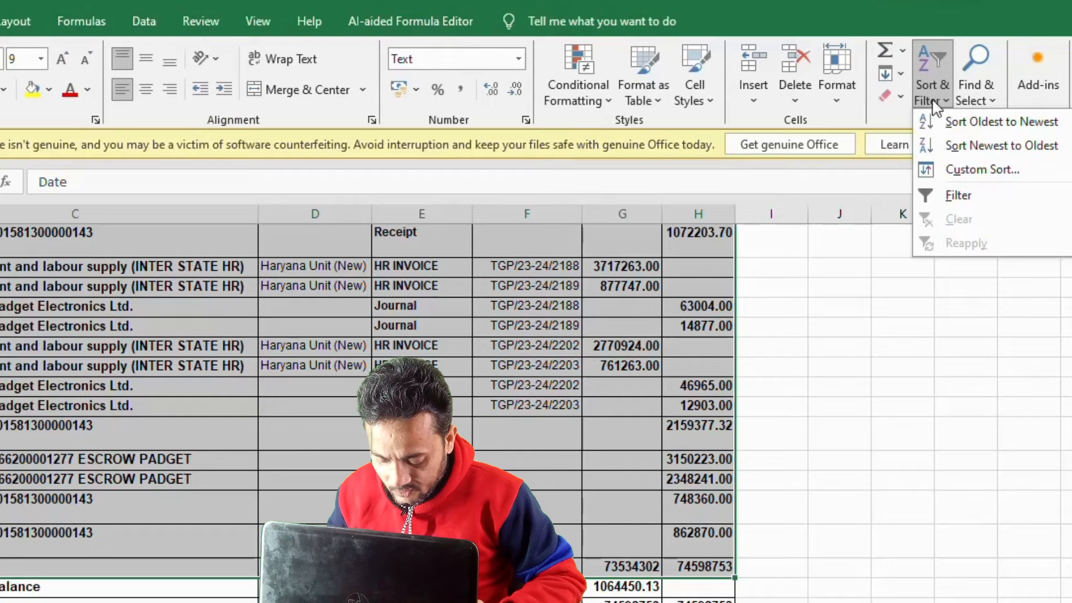
click(950, 168)
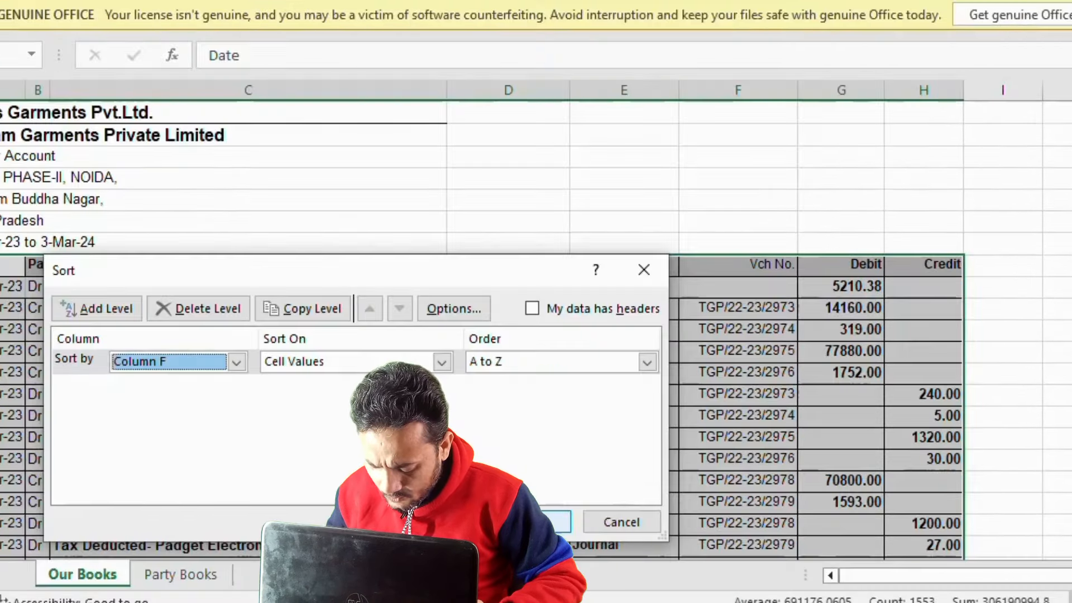
key(Return)
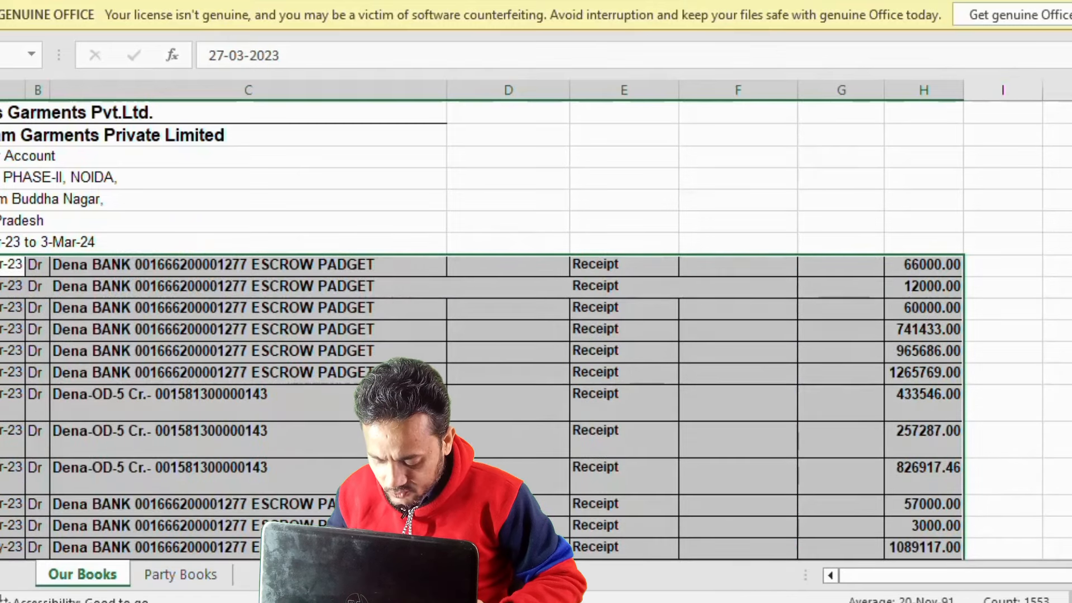
Locate voucher TGP/22-23/2973 in the sorted ledger and compare its HR INVOICE debit with its Journal credit.
scroll(536, 330, down, 20)
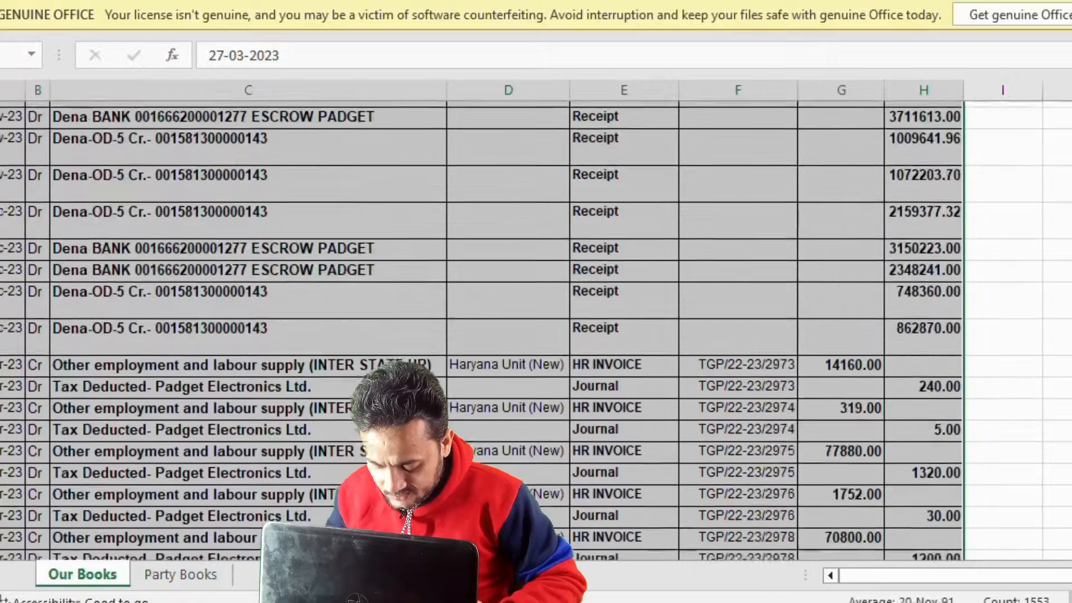
scroll(537, 329, up, 9)
scroll(839, 385, down, 3)
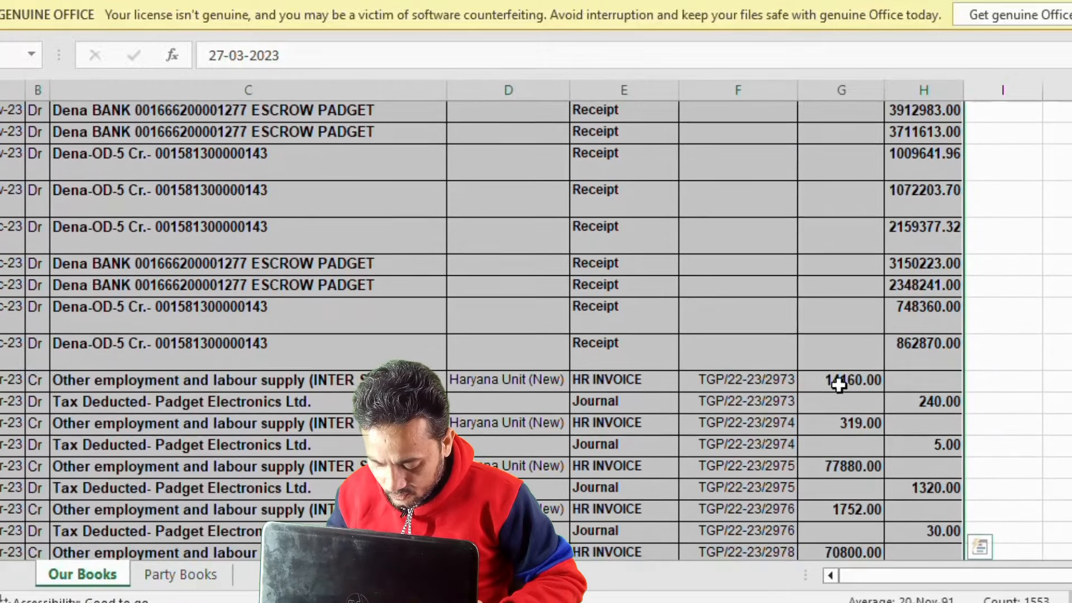
click(832, 387)
drag(597, 383, 836, 380)
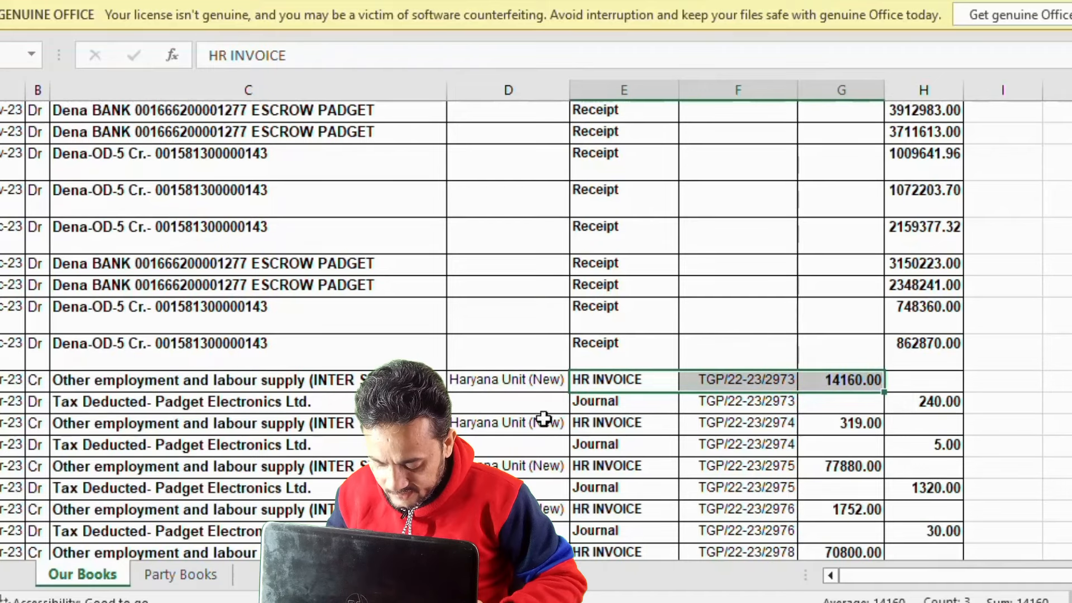
click(748, 402)
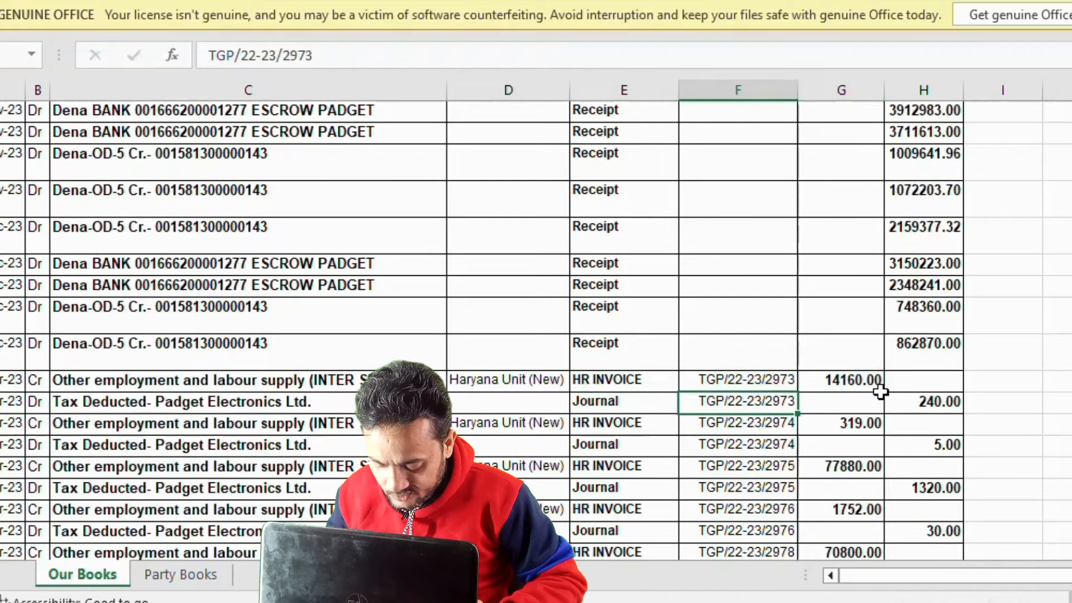
click(935, 403)
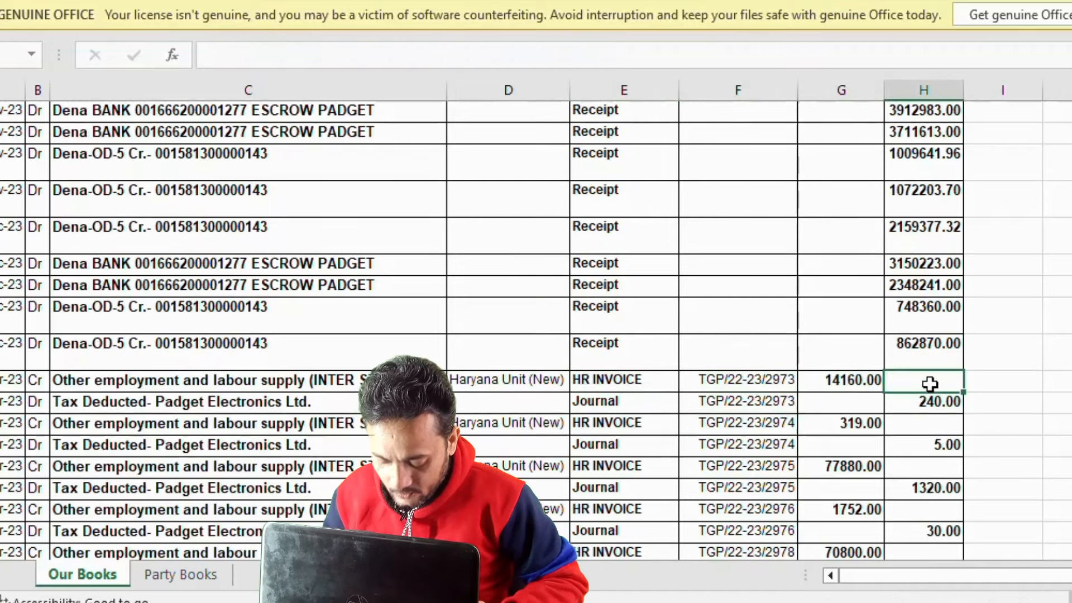
Enter =G77-H78 in I78, beside the TGP/22-23/2973 Journal row, to net the tax deducted from the invoice.
click(987, 398)
text(=)
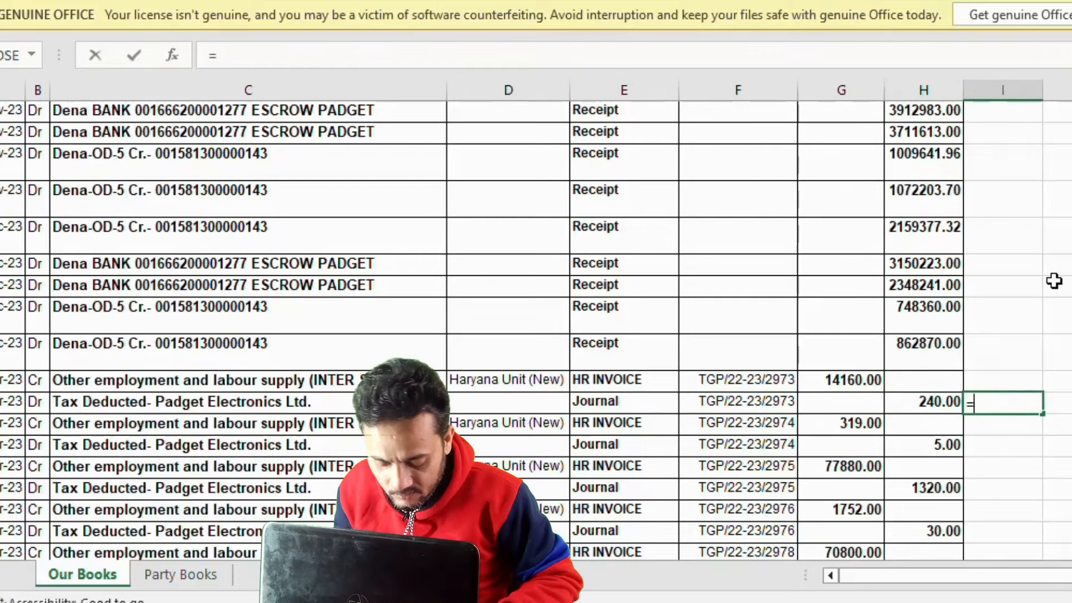
click(842, 376)
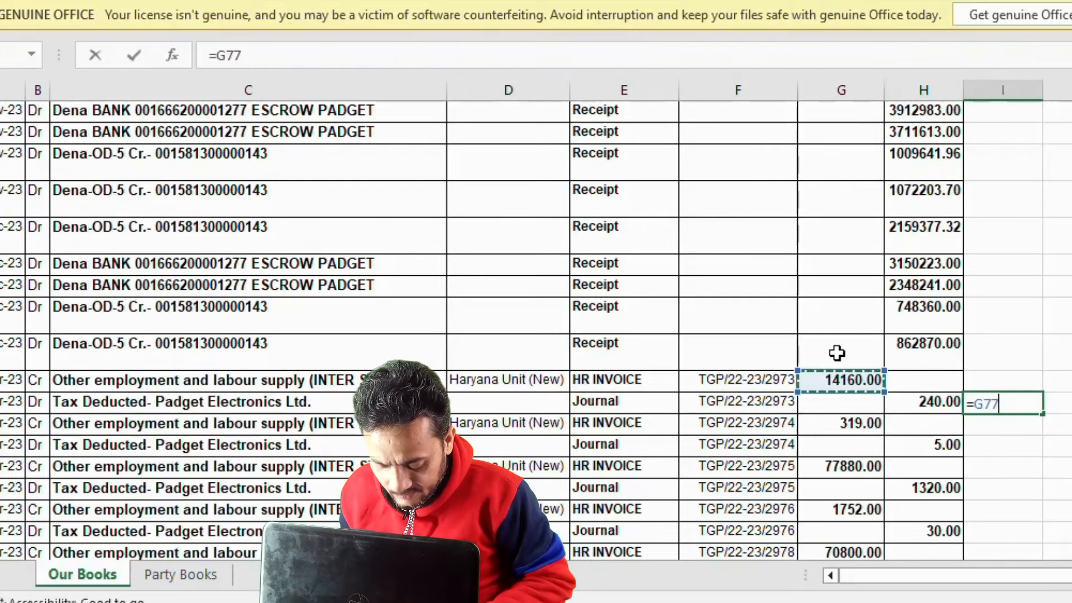
text(-)
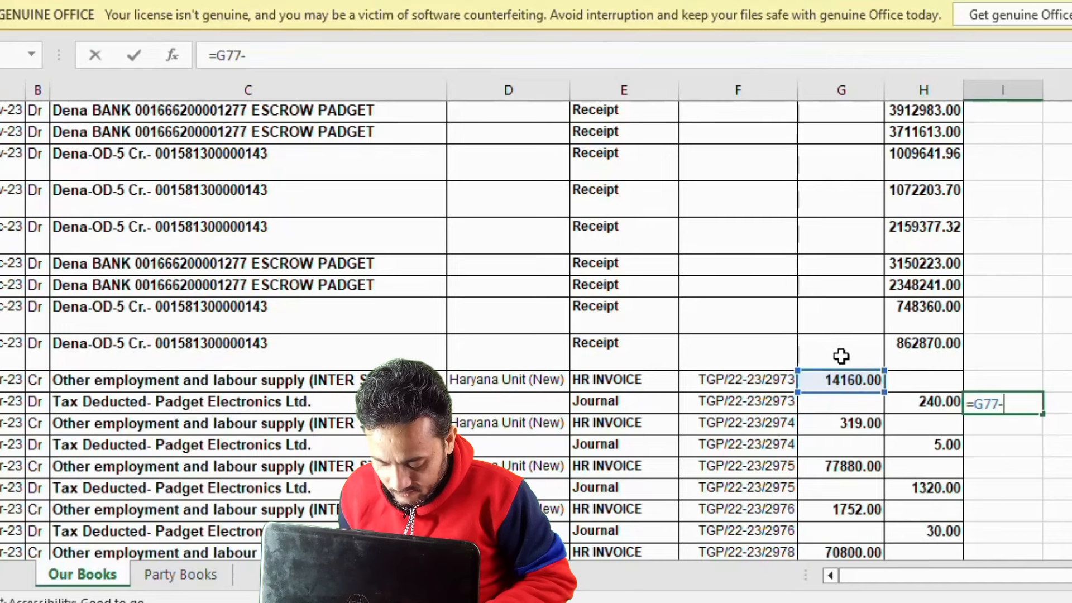
click(919, 403)
key(Return)
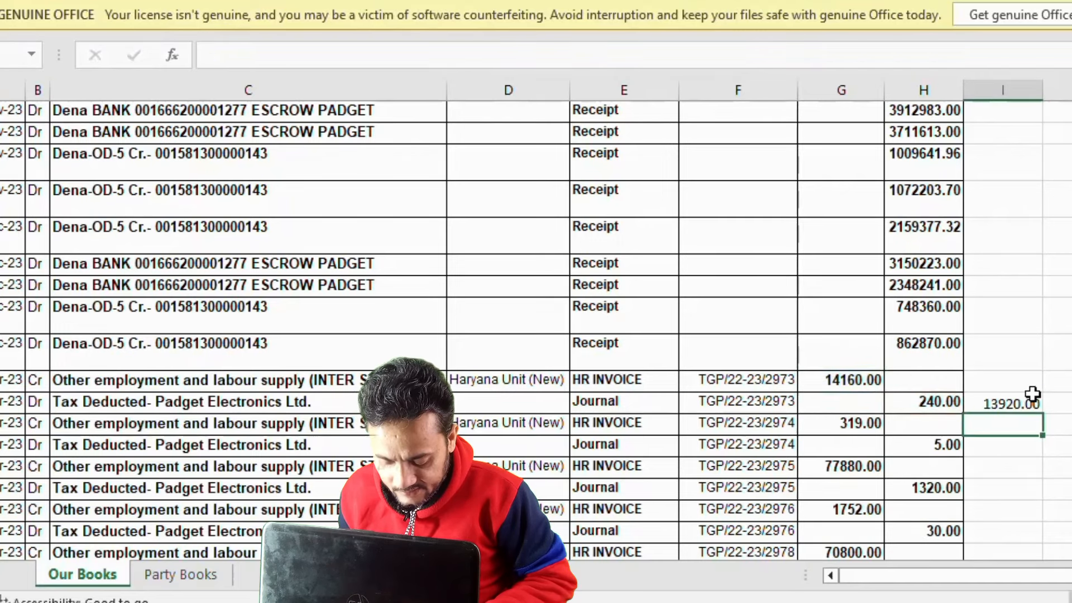
Fill the net formula from I78 down column I to I220 and check the formula in I219.
drag(1012, 404, 1037, 299)
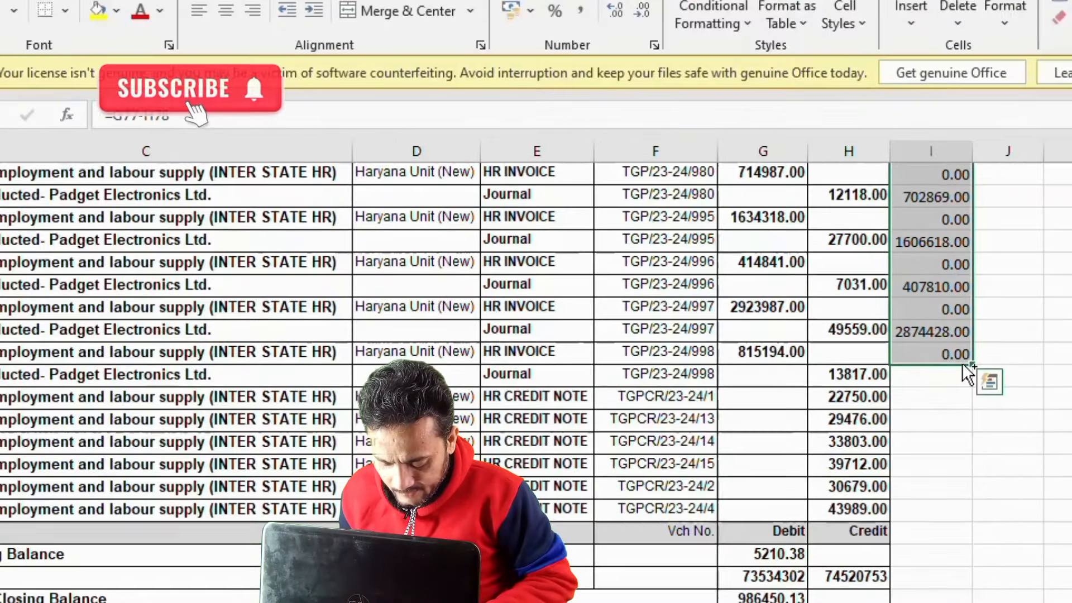
double_click(933, 331)
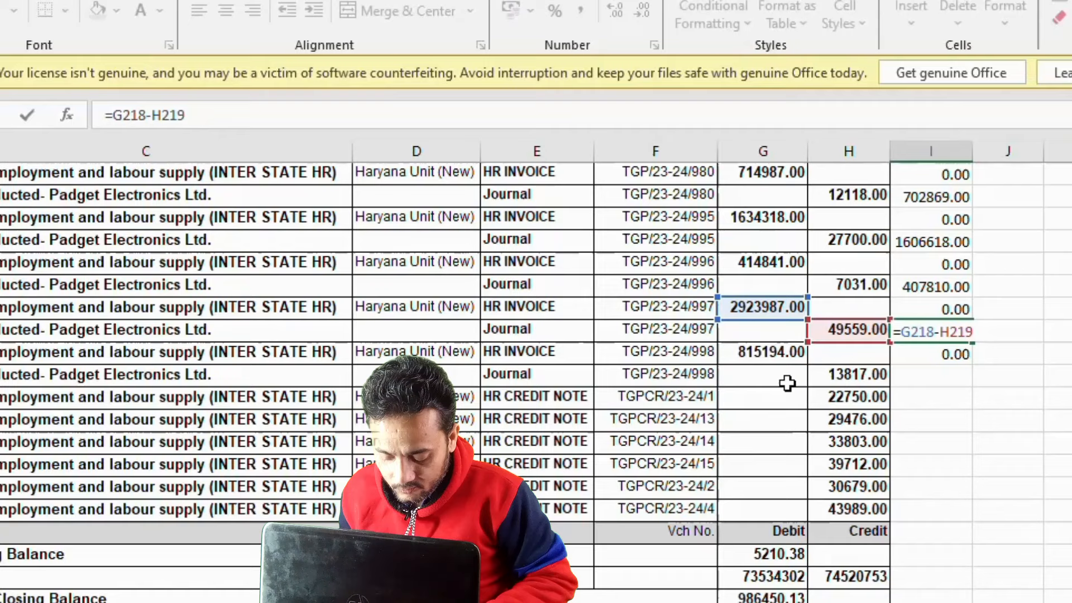
key(ctrl+Return)
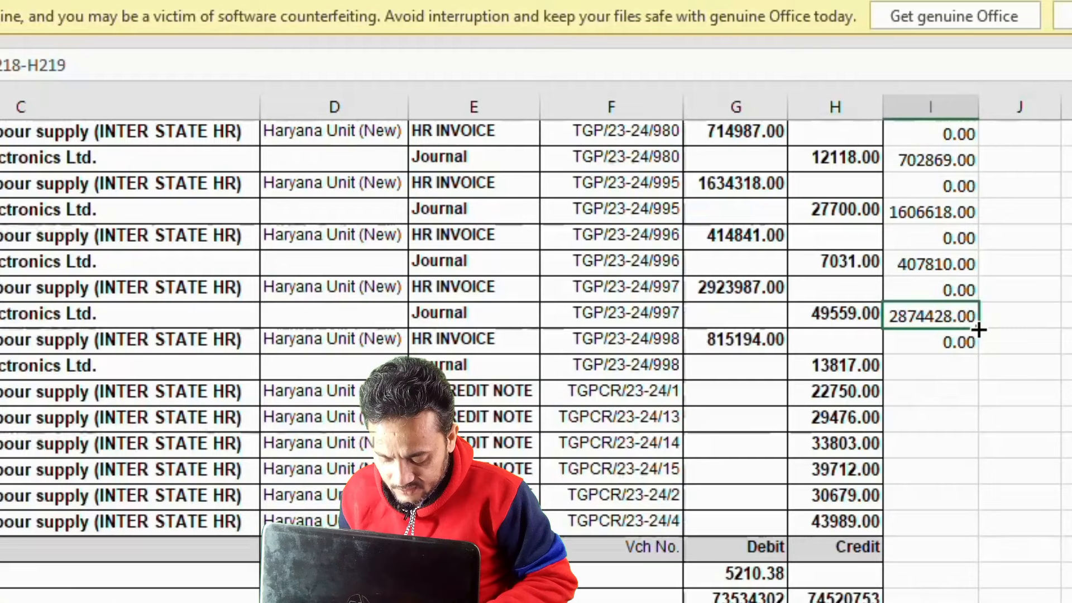
Extend the net formula in column I down to I221, the TGP/23-24/998 Journal row, and review the column's results.
drag(979, 330, 972, 373)
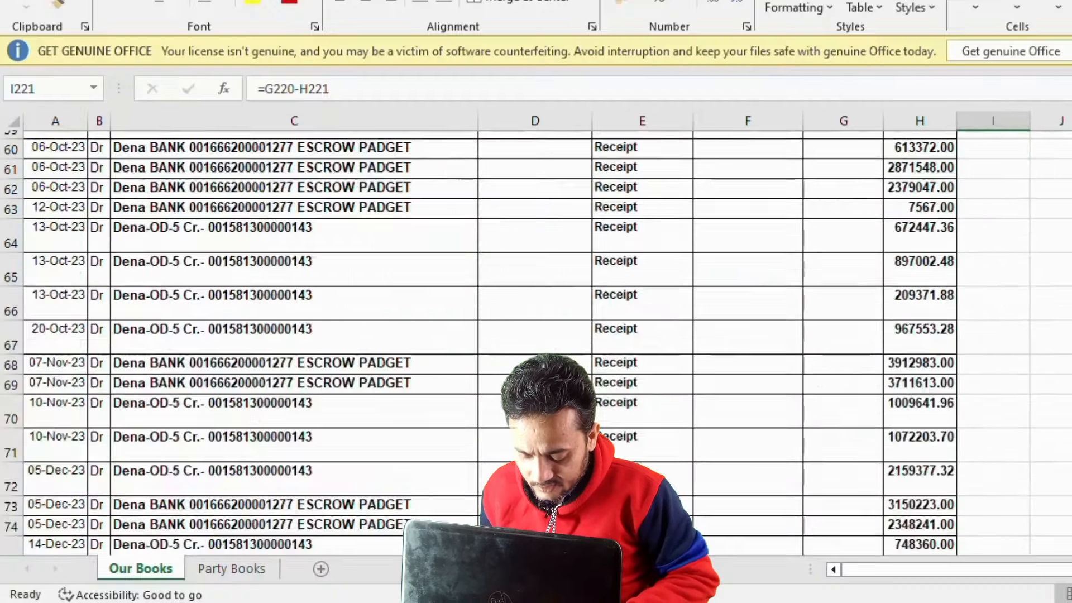
scroll(536, 344, down, 7)
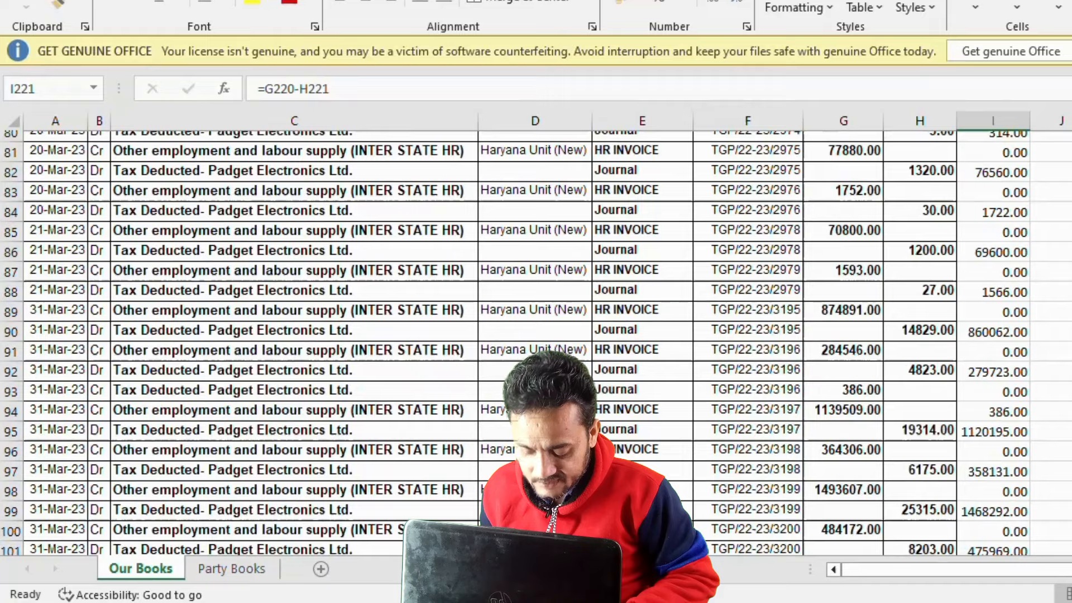
scroll(536, 344, up, 2)
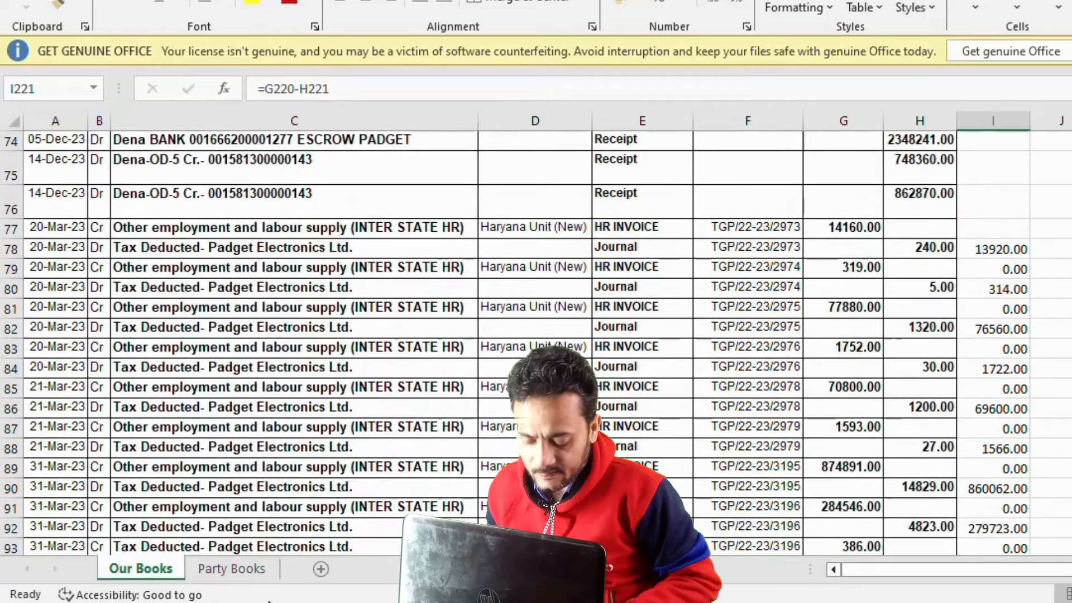
Add a new worksheet between Our Books and Party Books and name it INVOICES.
click(322, 570)
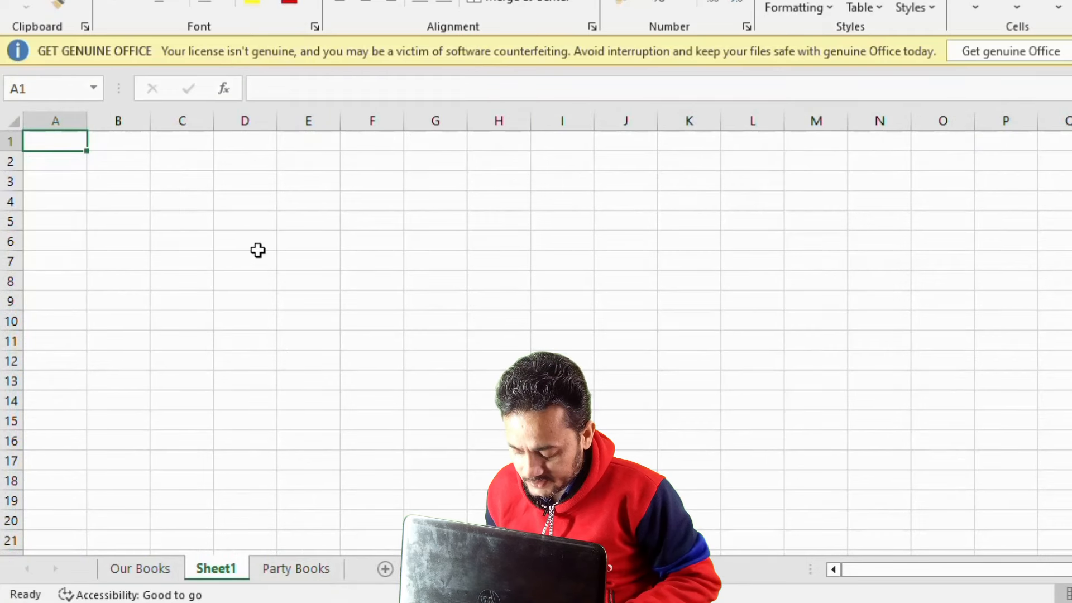
right_click(214, 575)
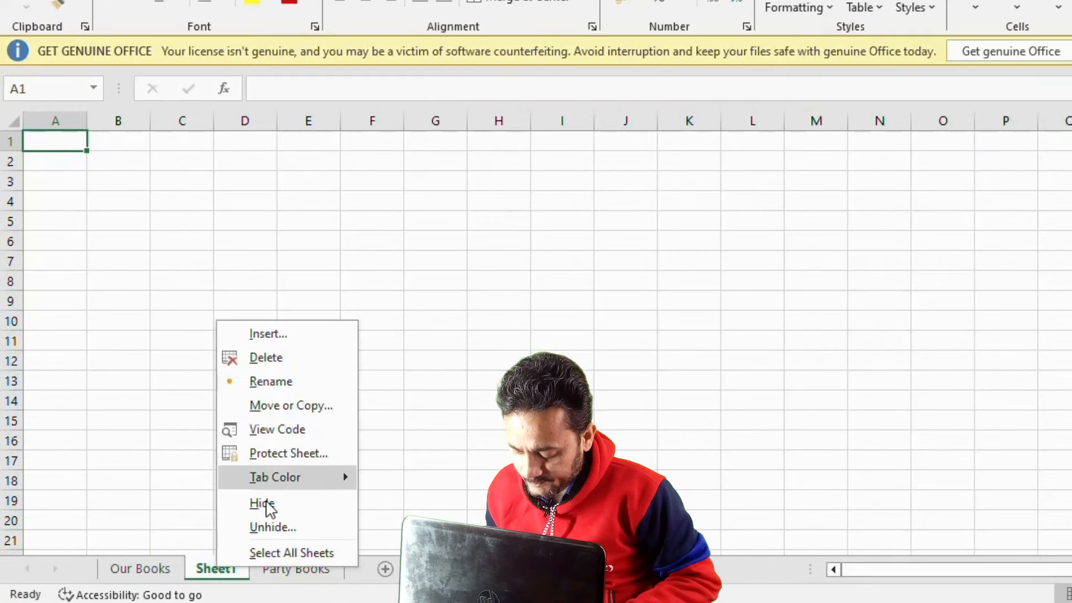
click(282, 386)
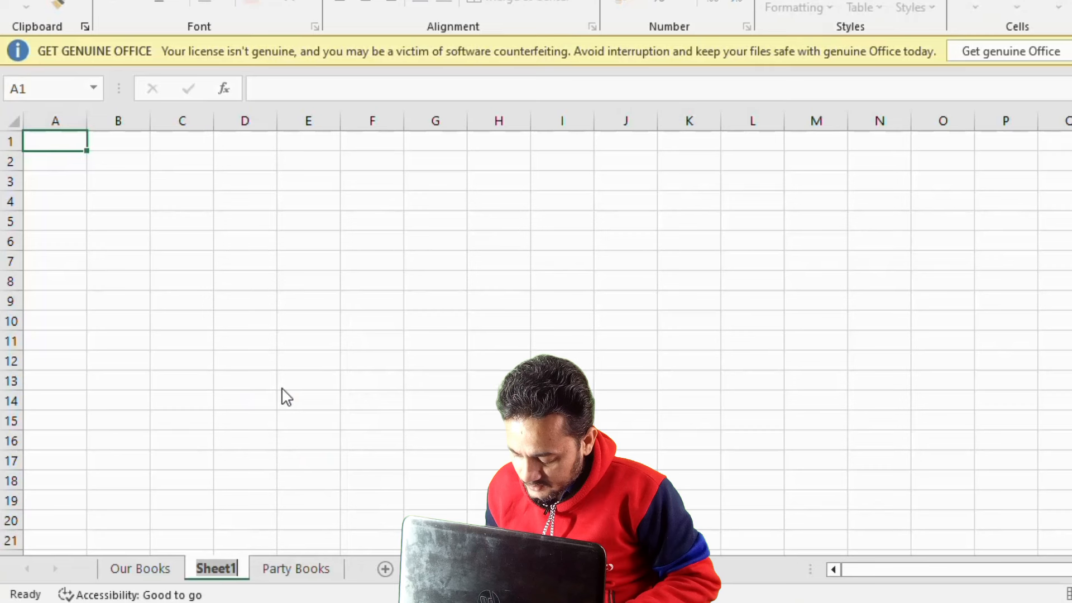
key(BackSpace)
text(IN)
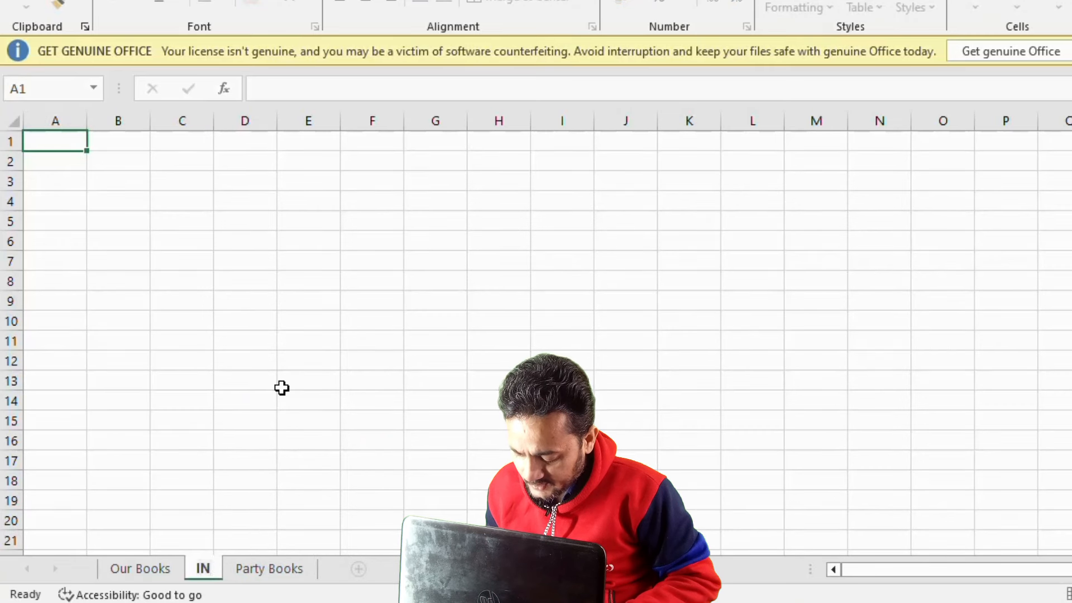
text(VOICES)
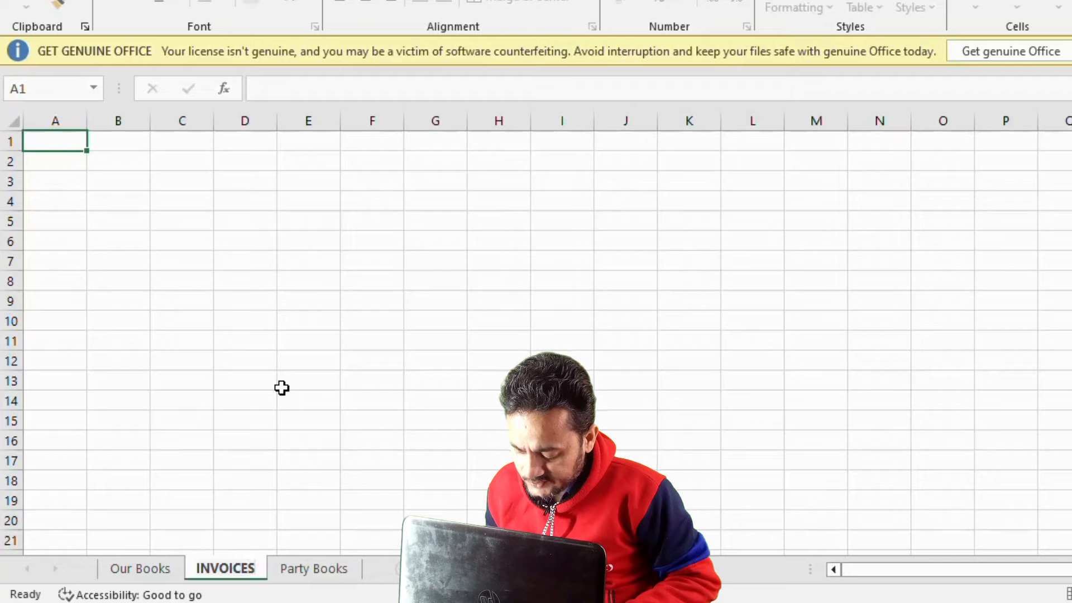
key(Return)
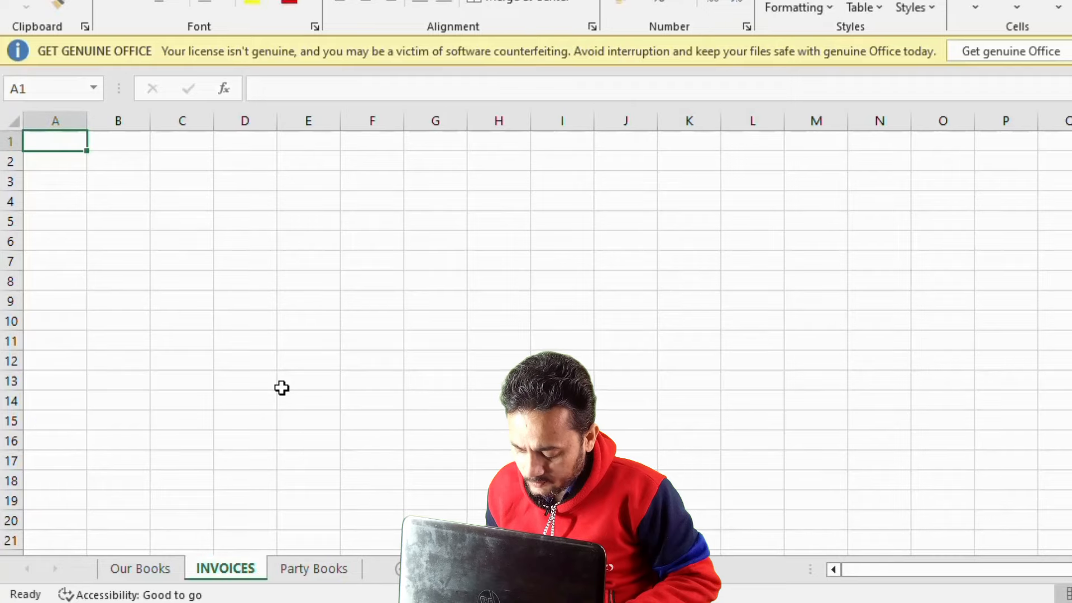
Copy the voucher numbers F78:F221 from Our Books into the INVOICES sheet starting at B4.
click(141, 568)
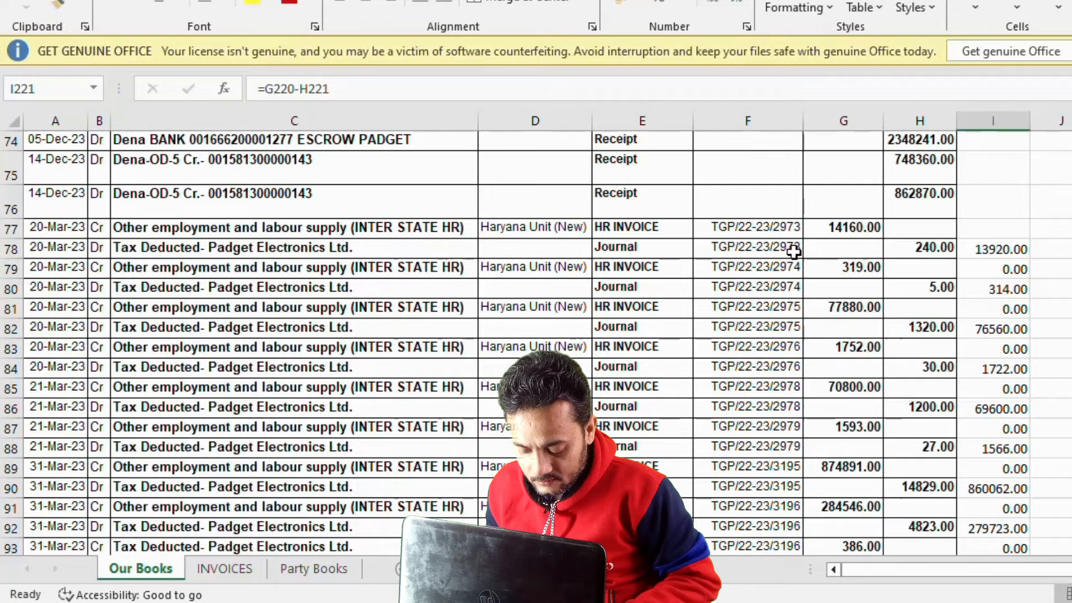
drag(760, 250, 754, 383)
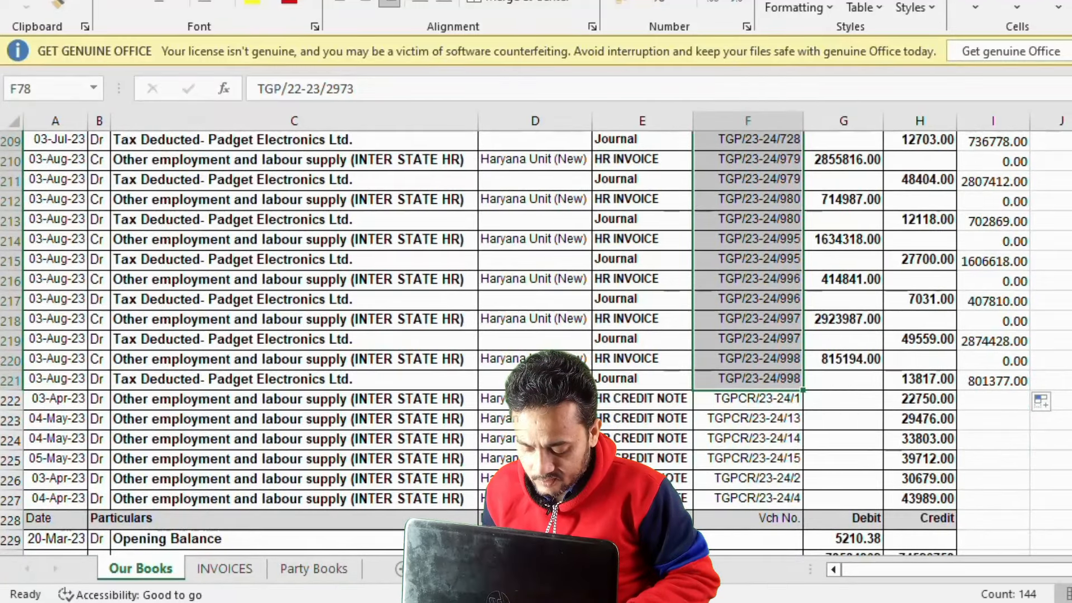
key(ctrl+c)
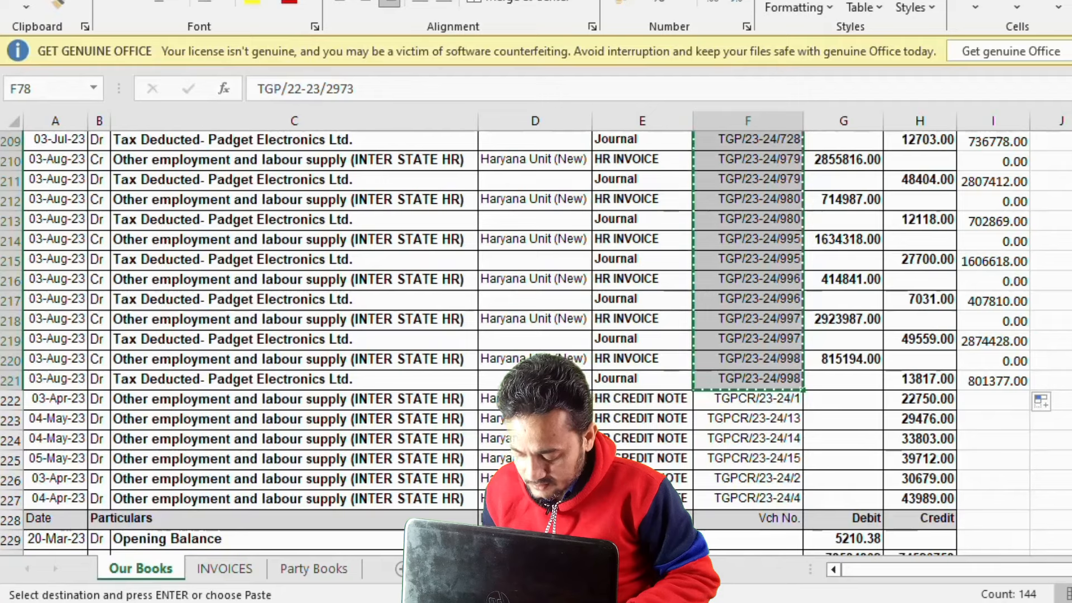
click(225, 569)
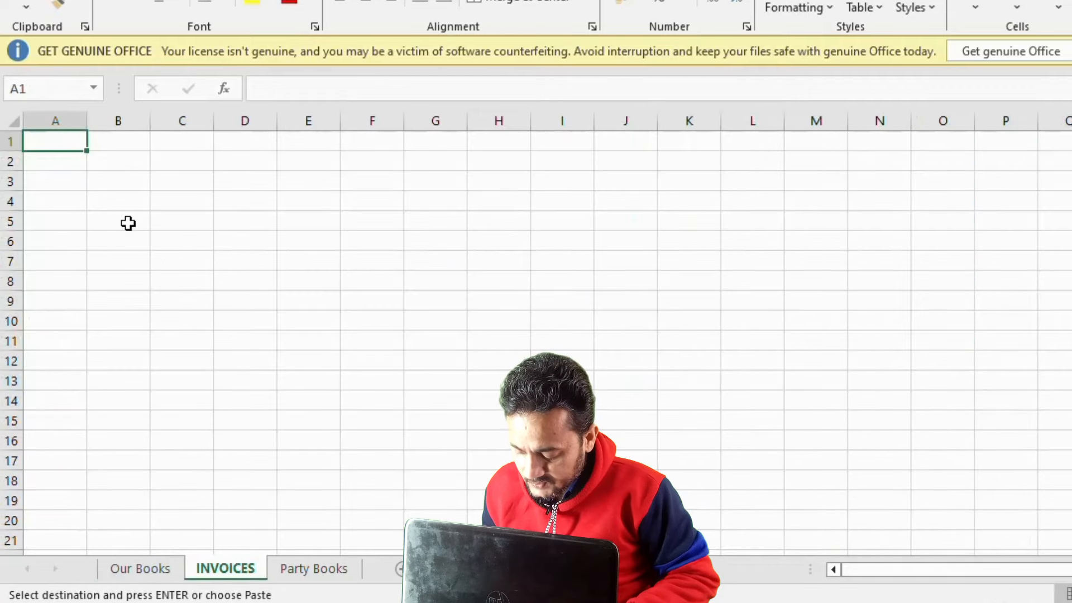
click(107, 205)
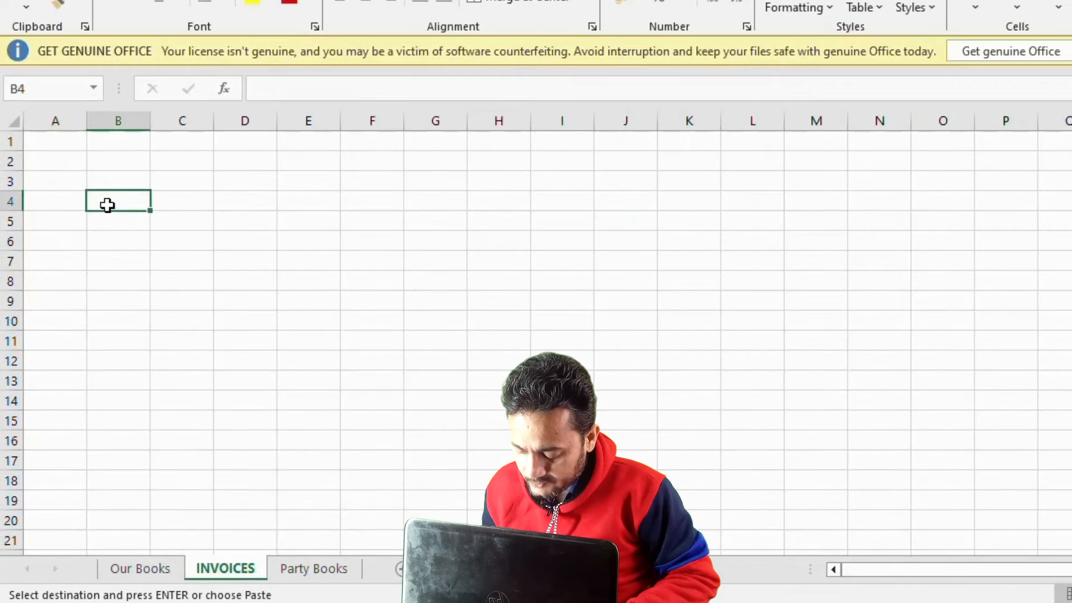
key(ctrl+v)
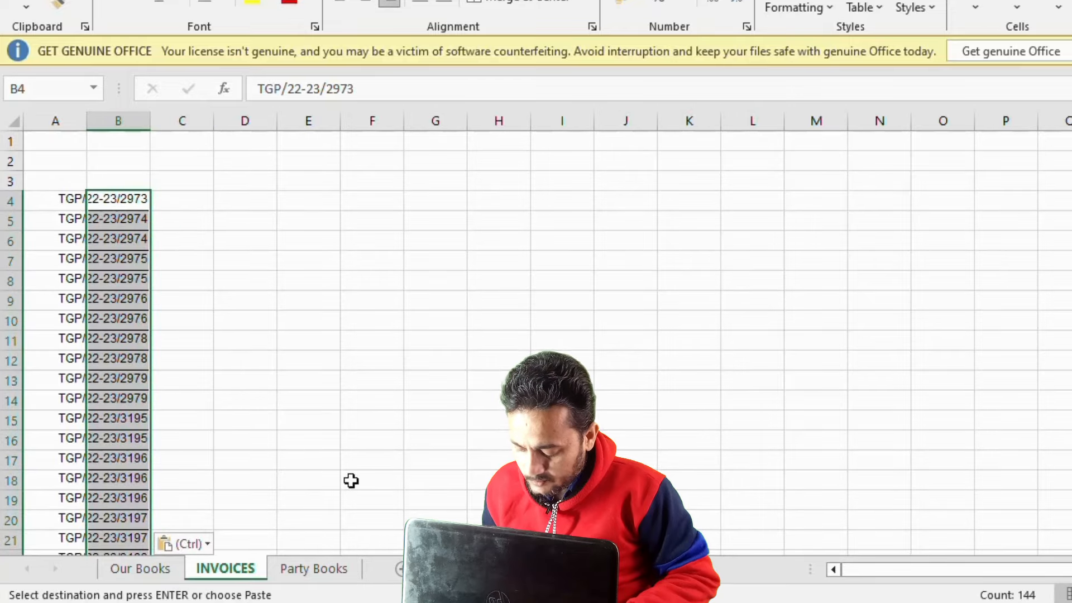
Copy the net amounts I78:I221 from Our Books and paste them into INVOICES starting at C4.
click(169, 567)
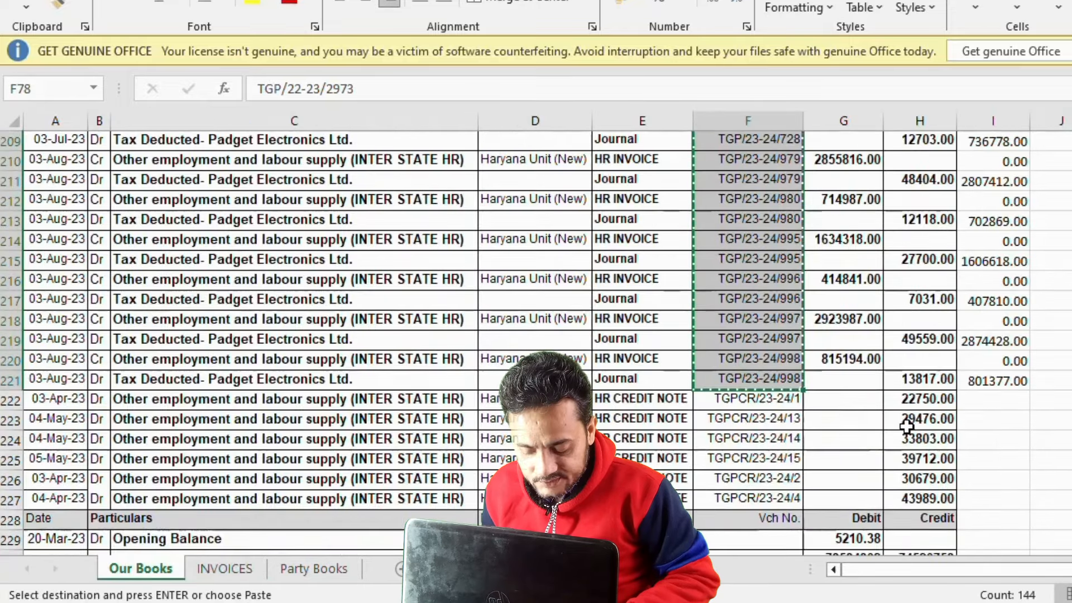
key(Escape)
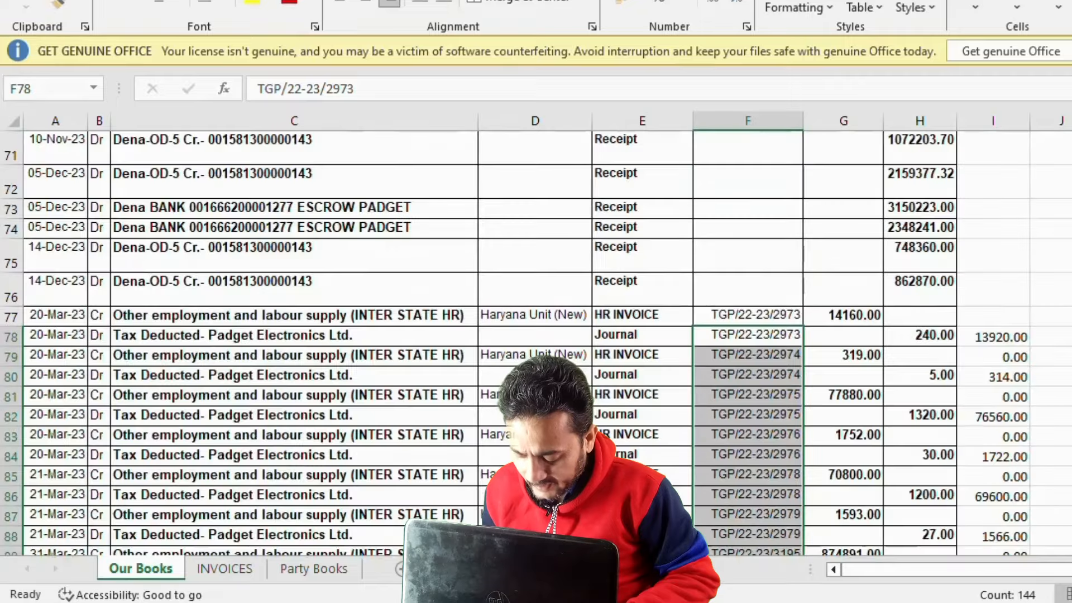
click(1005, 336)
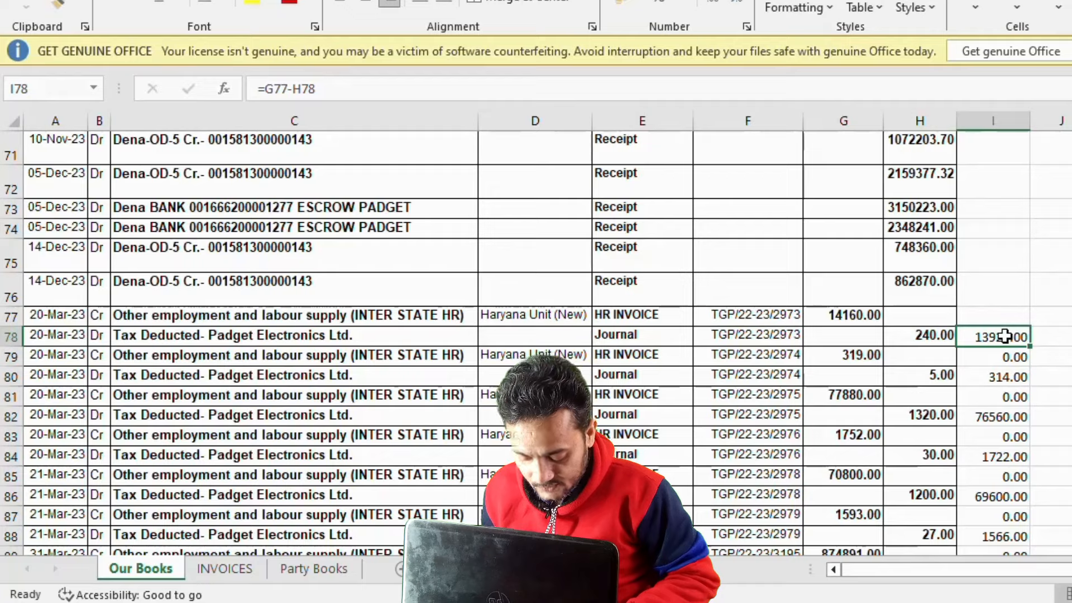
drag(1005, 336, 986, 348)
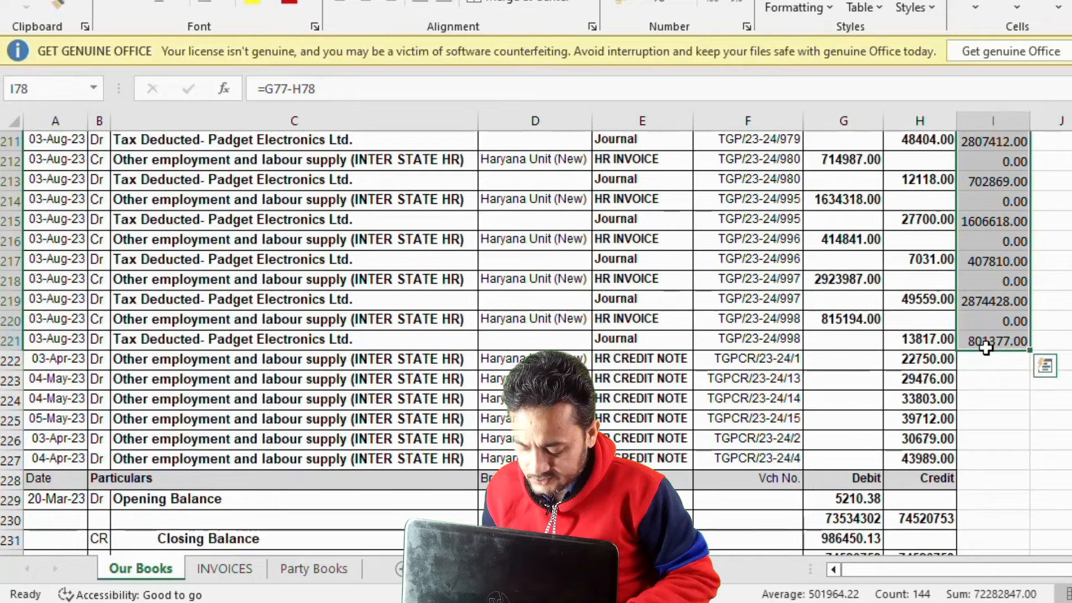
key(ctrl+c)
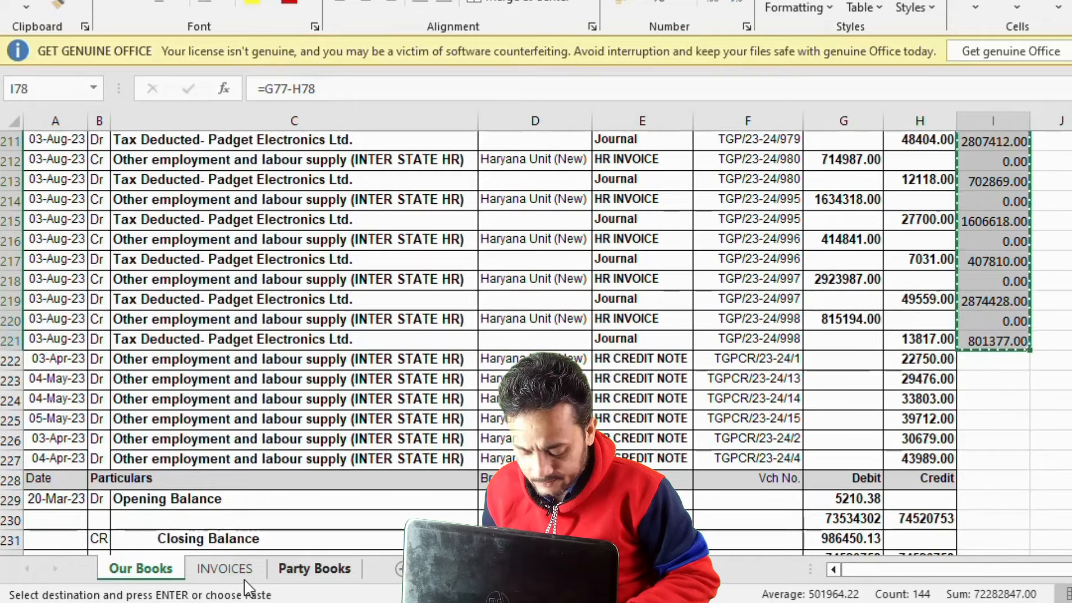
click(225, 568)
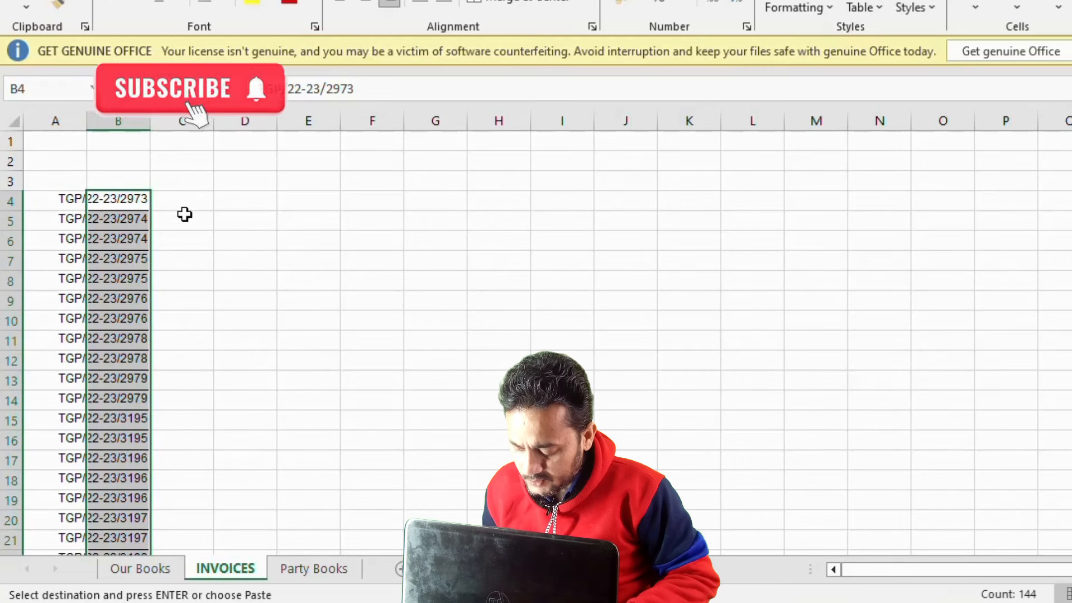
click(215, 206)
key(ctrl+v)
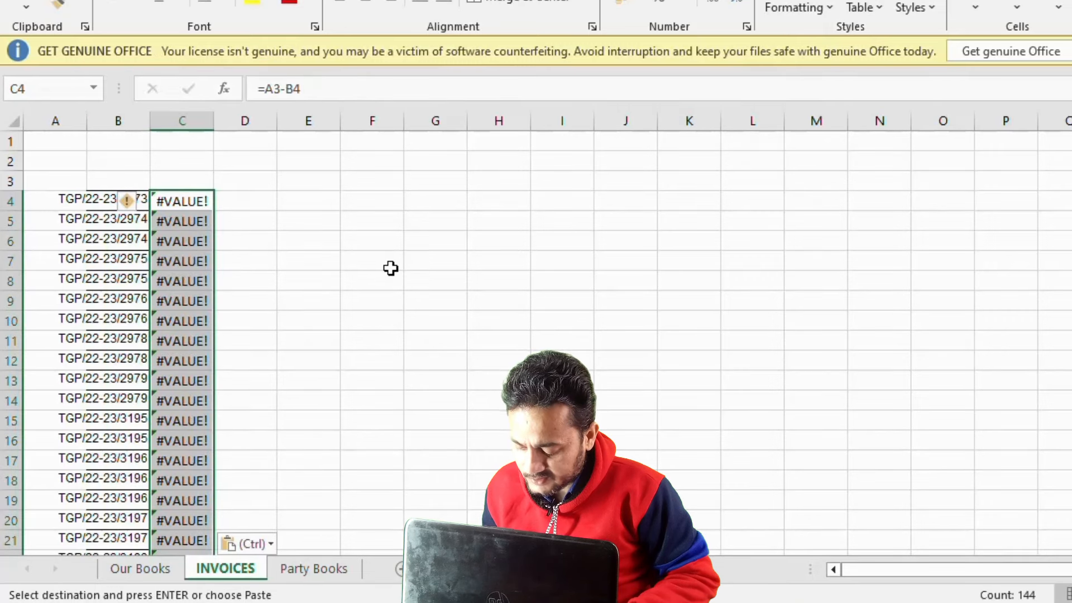
Replace the pasted formulas in INVOICES from C4 down with the copied net amounts as values only, using Paste Special.
click(176, 206)
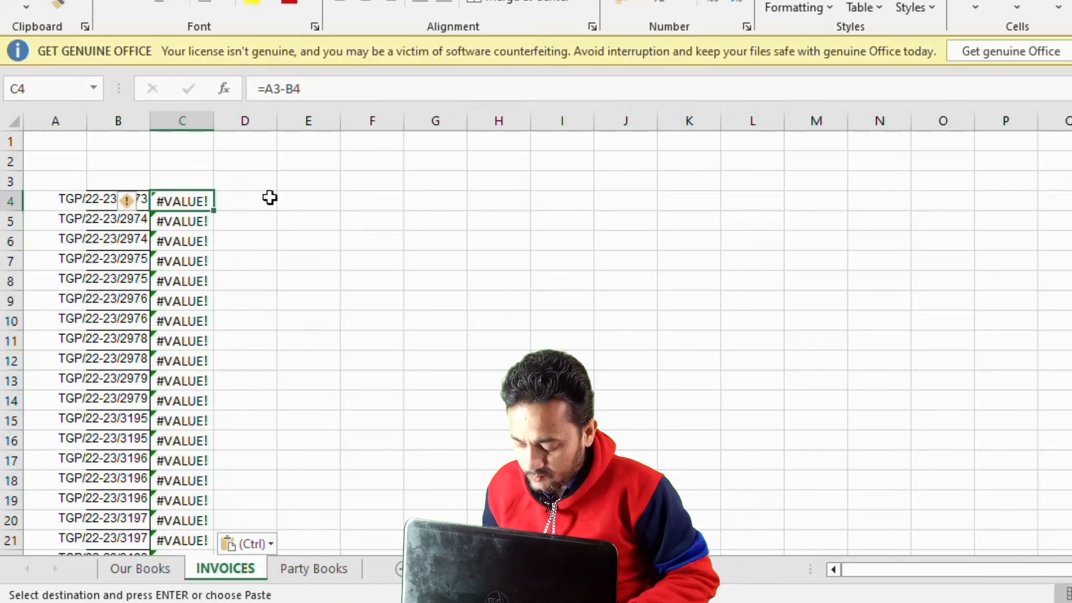
key(ctrl)
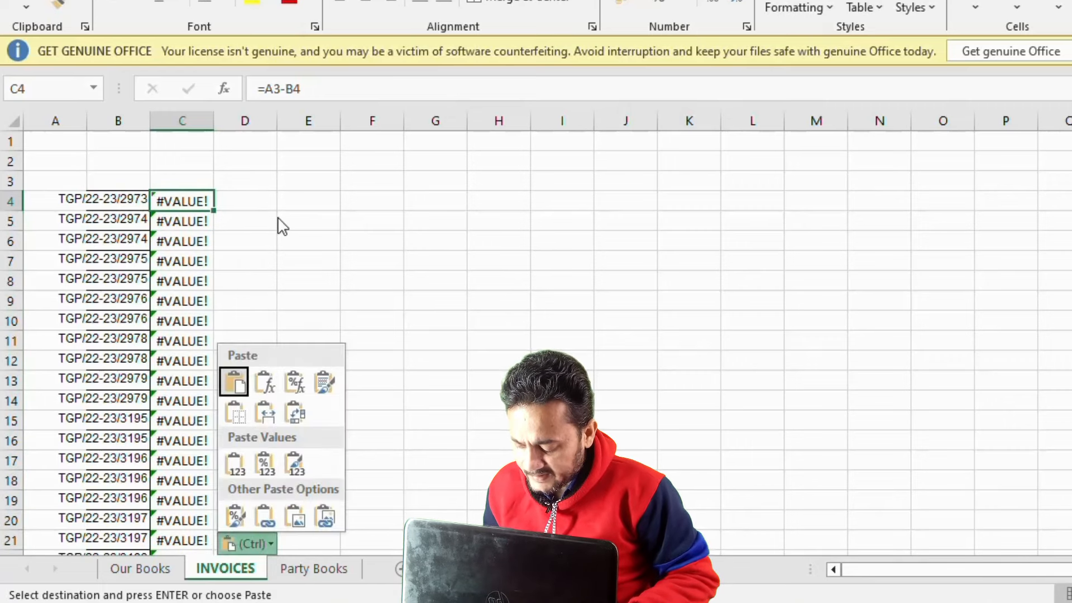
key(Escape)
right_click(190, 211)
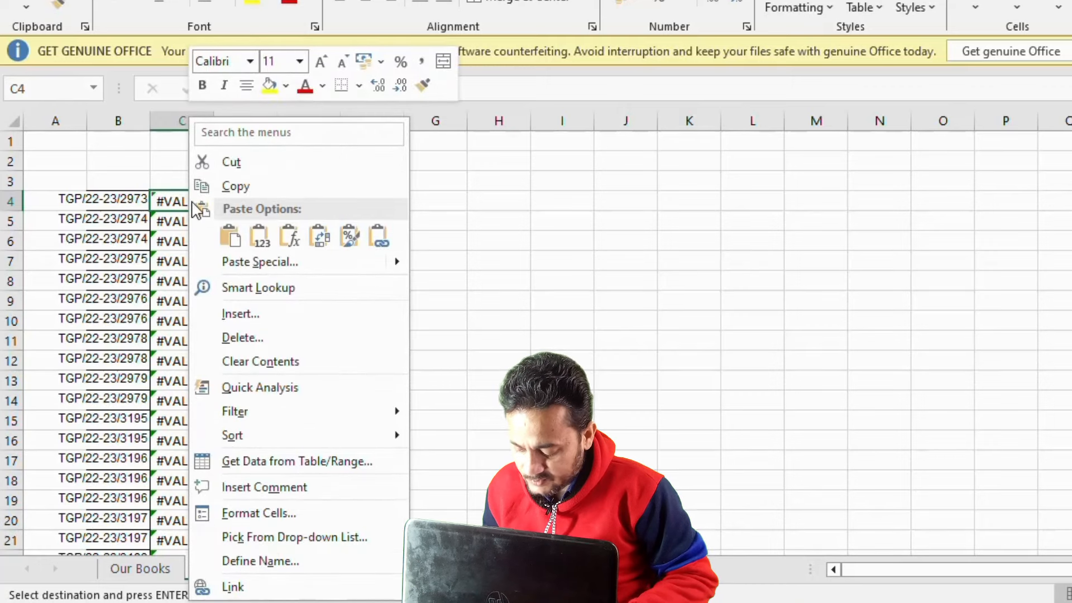
click(234, 266)
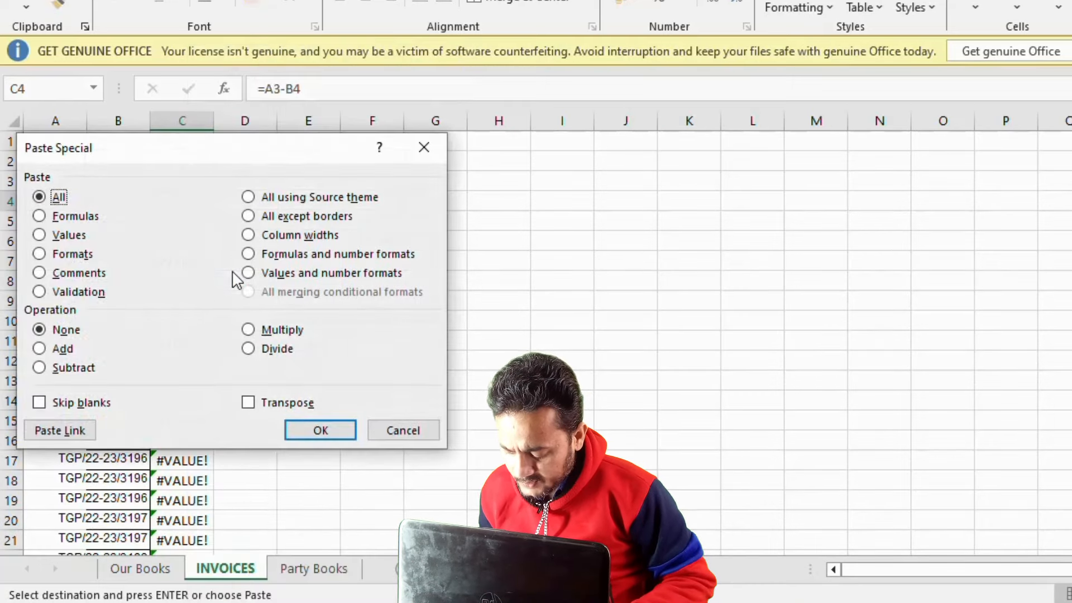
click(56, 237)
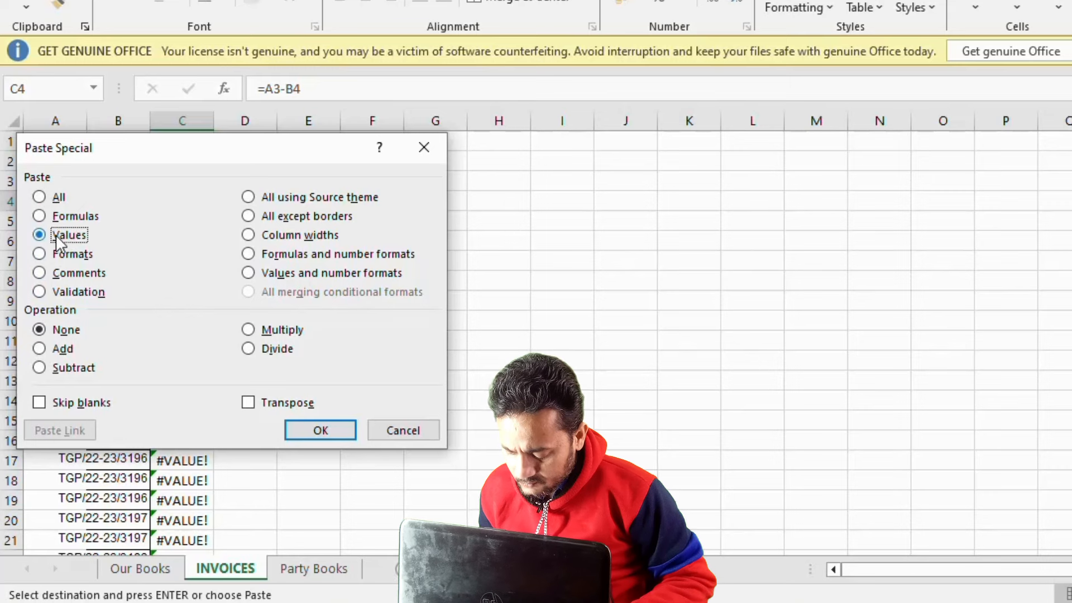
click(309, 435)
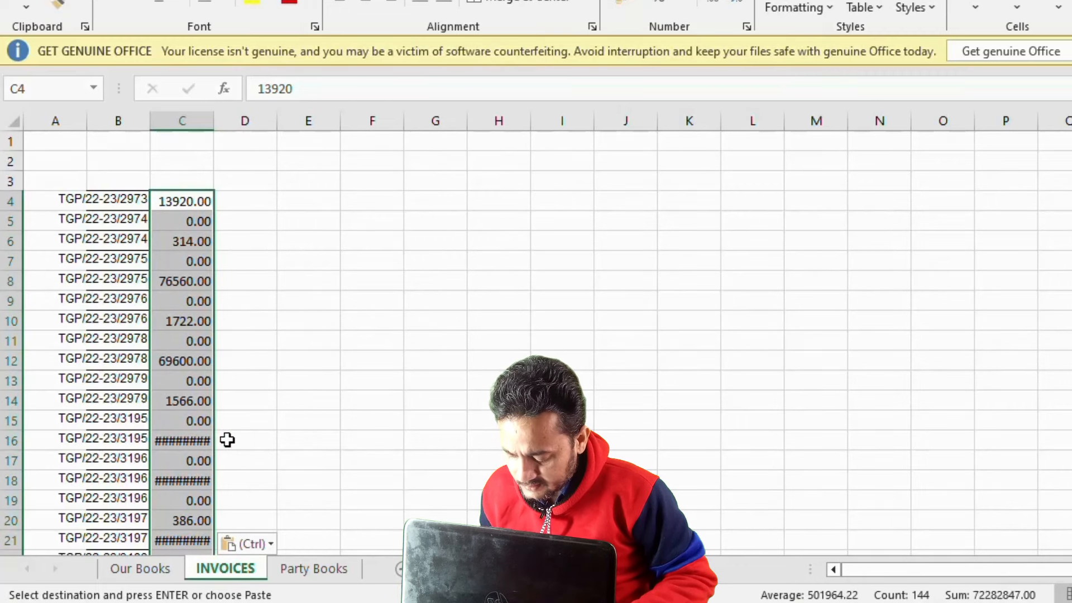
Format the pasted amounts in column C as Number and widen the column to fit the full figures.
click(743, 1)
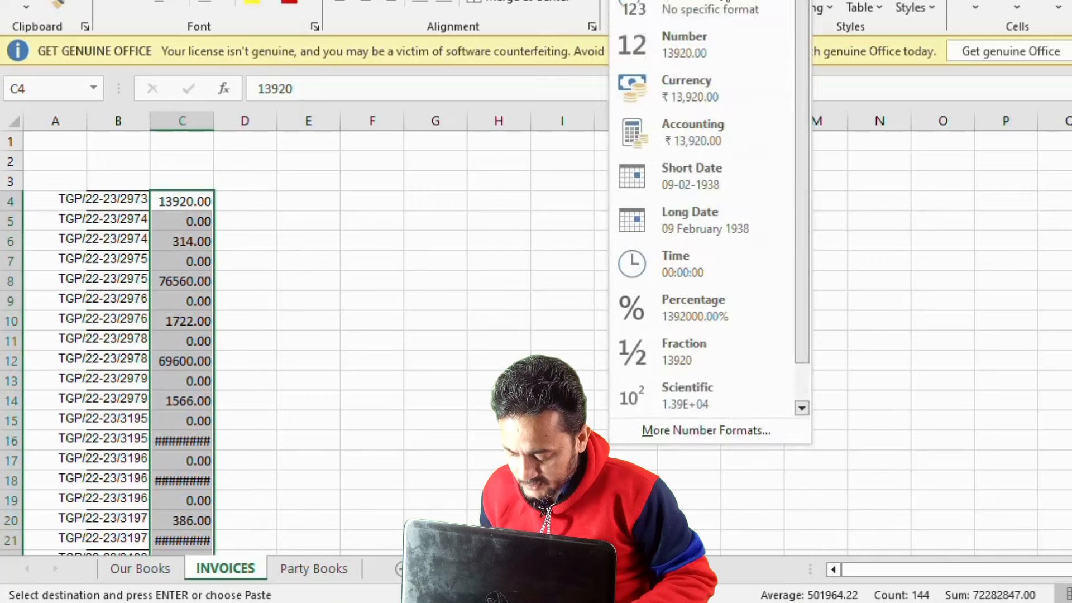
click(692, 33)
drag(223, 120, 266, 128)
click(377, 278)
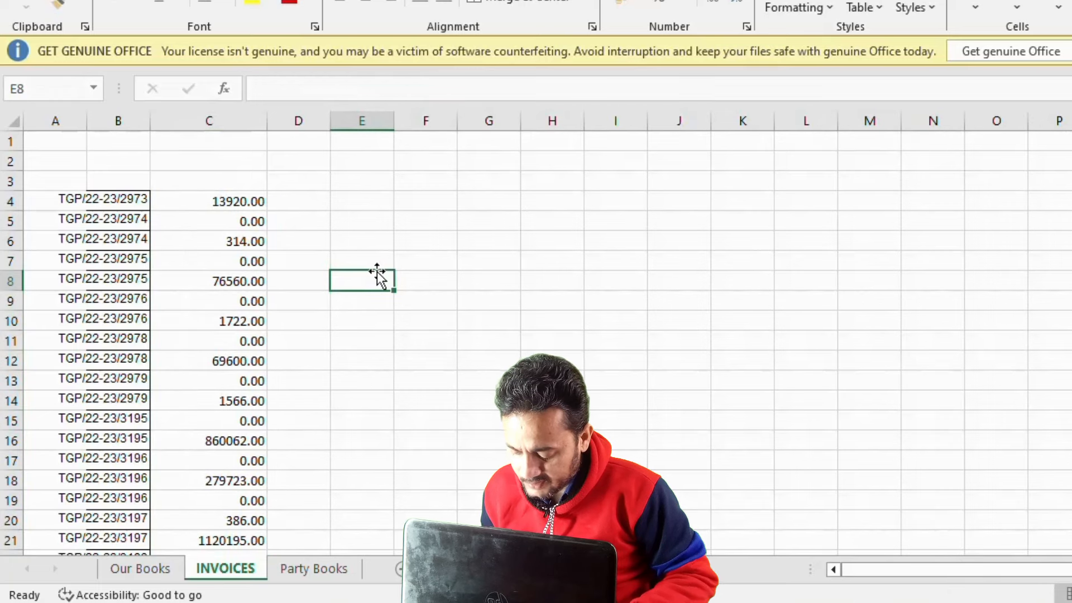
Filter the INVOICES list by the value of cell C5 to isolate the rows with a 0.00 amount.
right_click(239, 223)
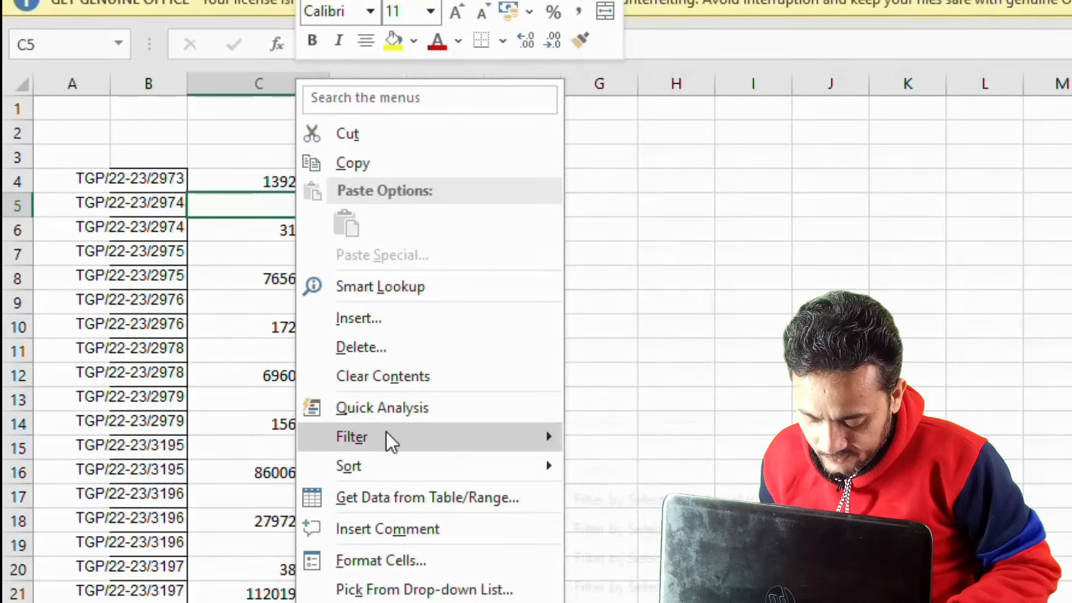
mouse_move(390, 441)
click(631, 499)
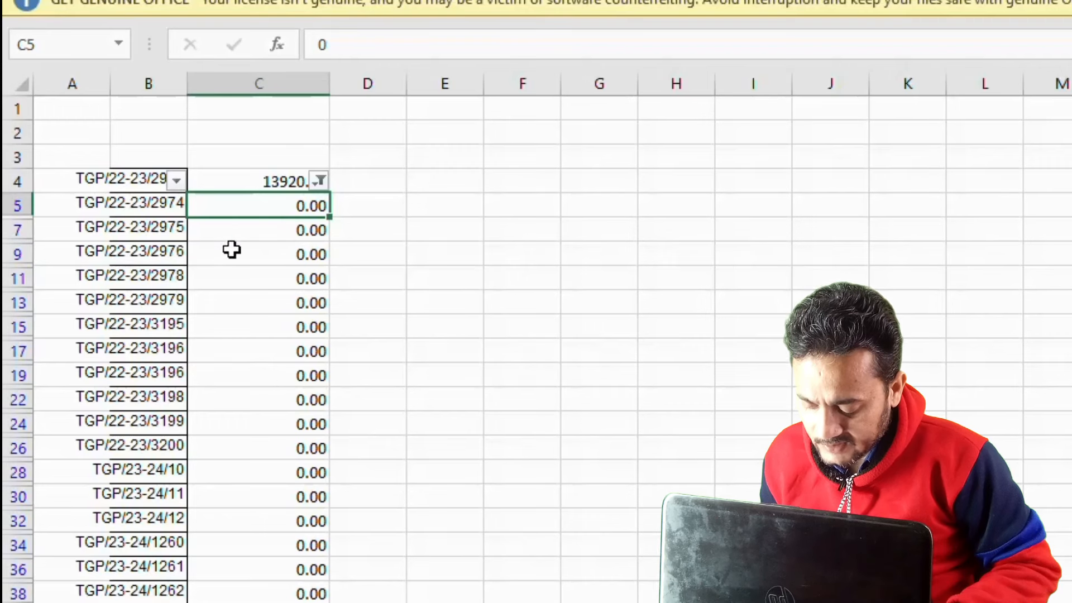
Clear the voucher numbers and zero amounts in columns A to C of the filtered rows, from row 5 down.
drag(133, 212, 246, 254)
click(94, 204)
drag(94, 204, 294, 528)
key(Delete)
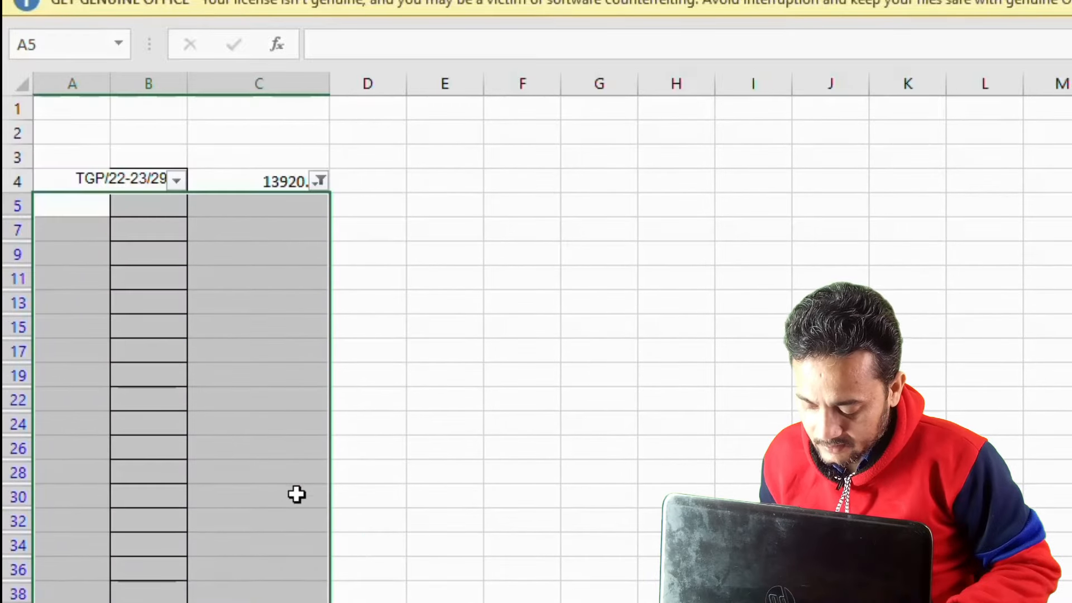
Remove the filter on the amounts in column C so all INVOICES rows are shown.
click(293, 302)
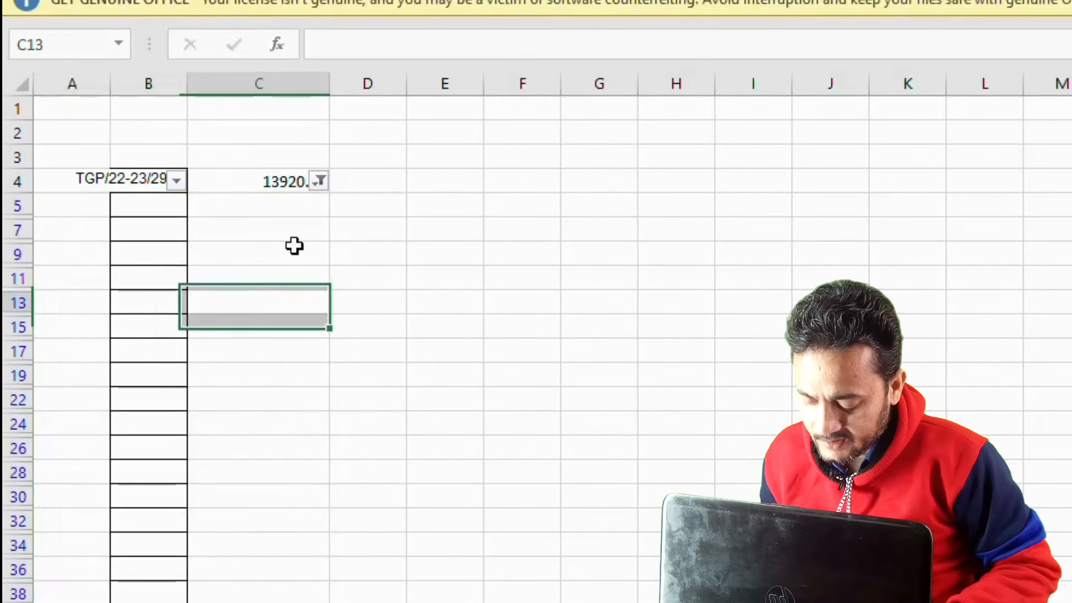
click(319, 181)
click(418, 415)
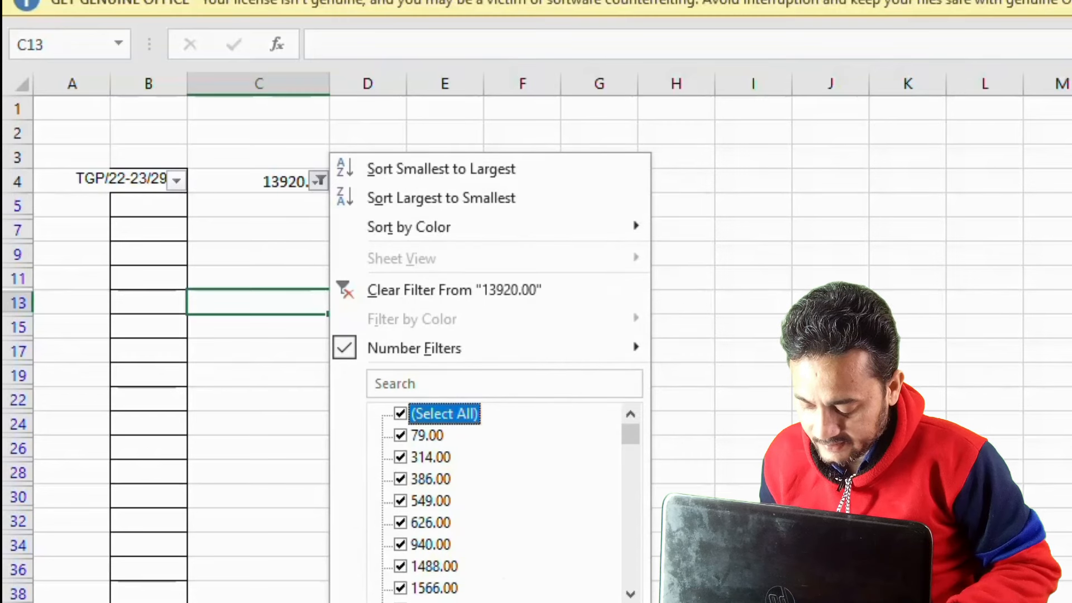
key(Return)
click(422, 349)
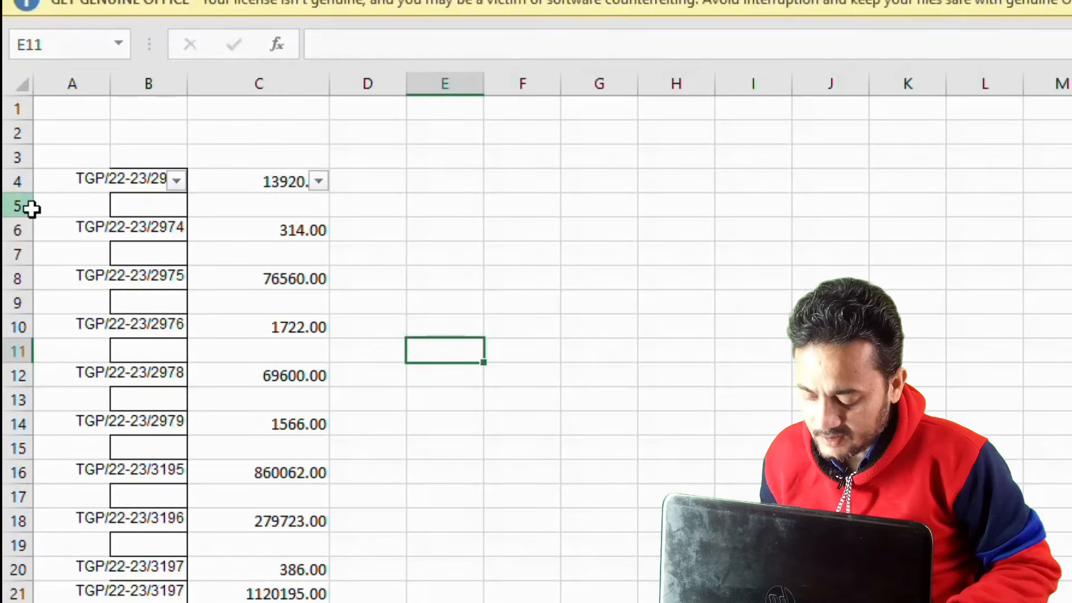
Select the blank cells within C4:C147 using Go To Special and delete their entire rows.
click(287, 178)
drag(287, 177, 268, 547)
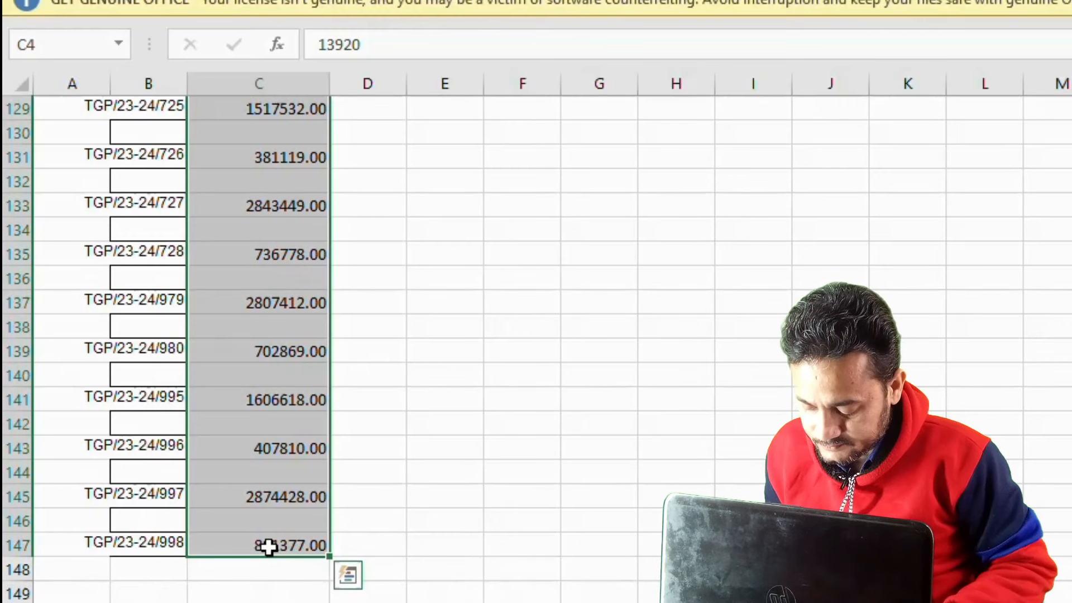
key(ctrl+g)
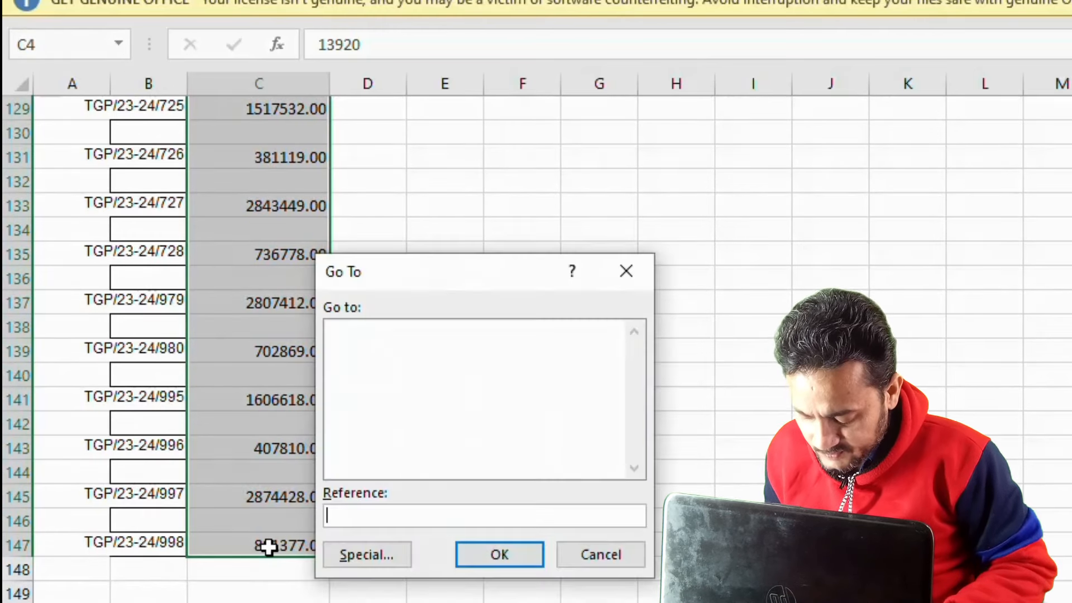
drag(428, 270, 469, 250)
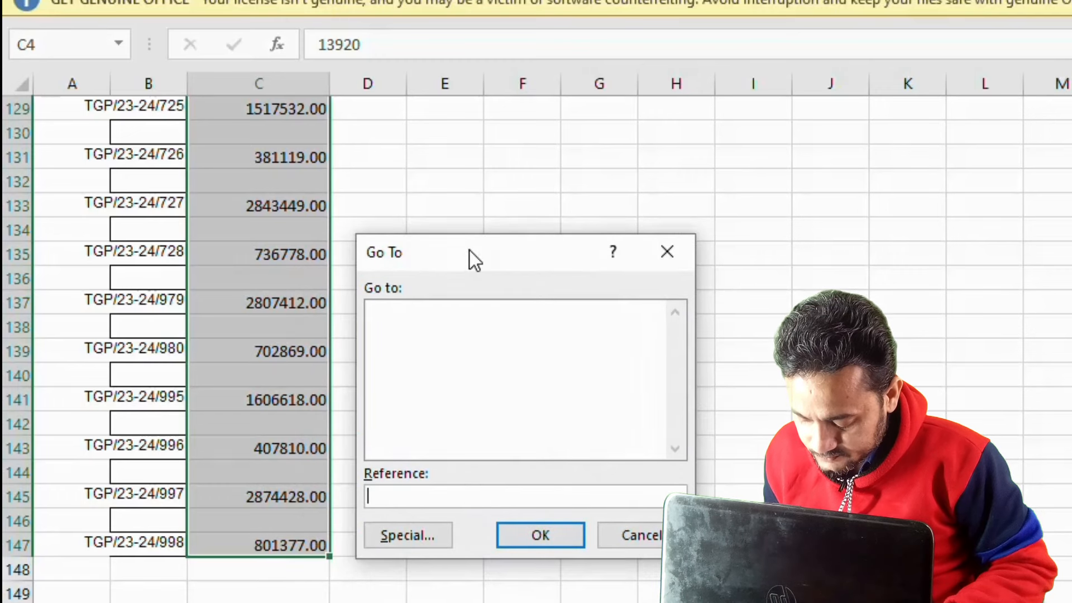
click(411, 538)
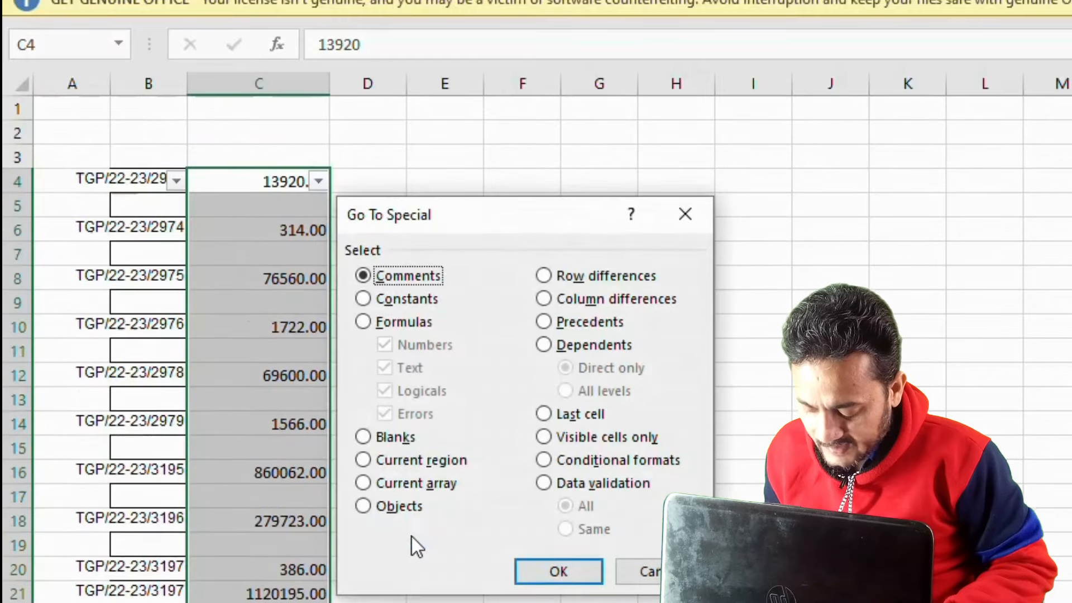
click(383, 440)
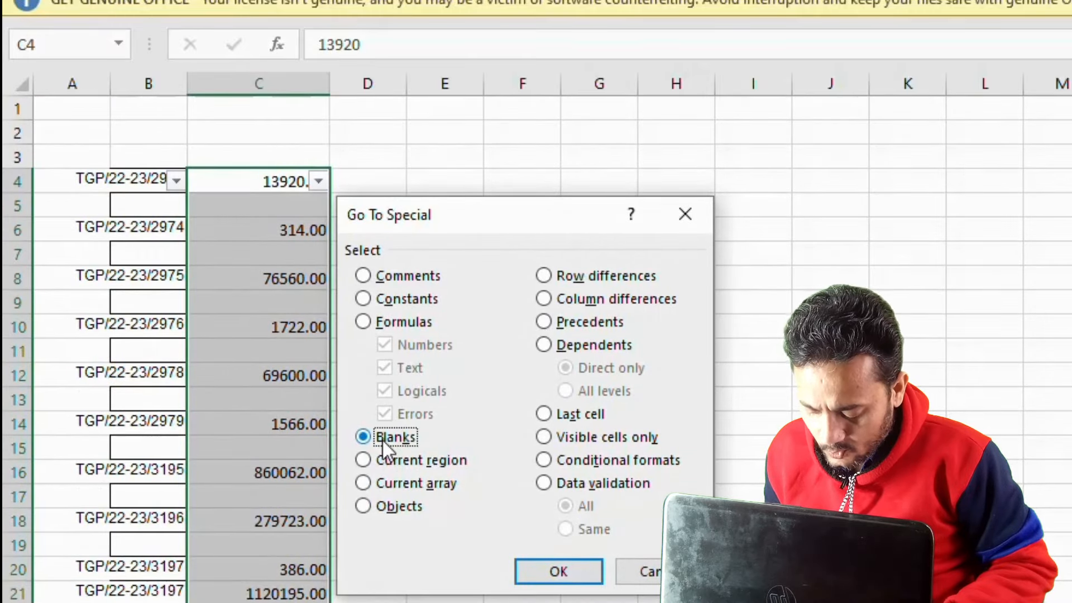
click(558, 572)
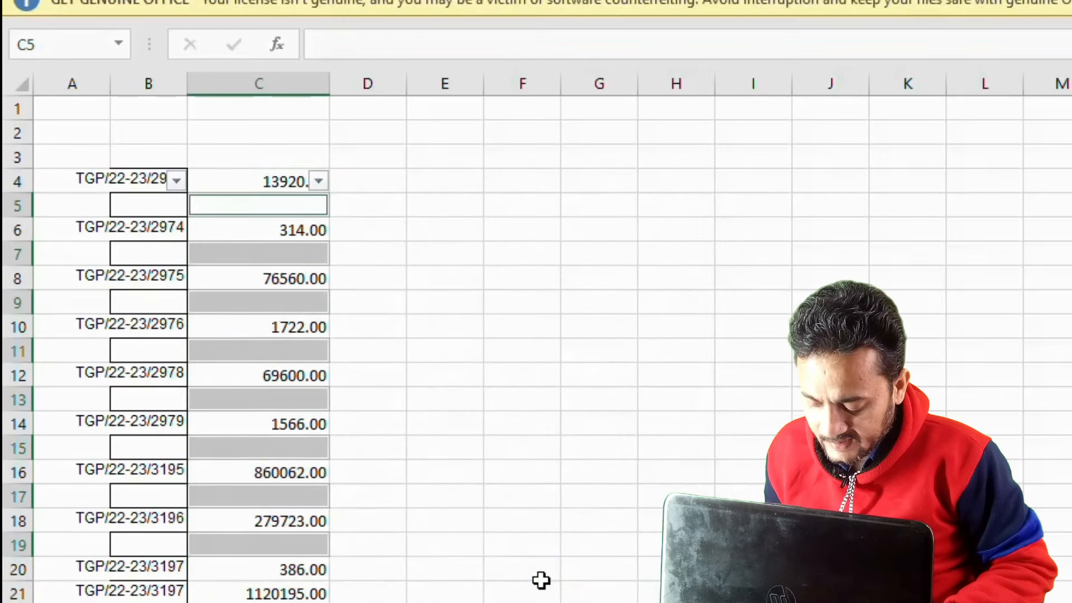
key(ctrl+minus)
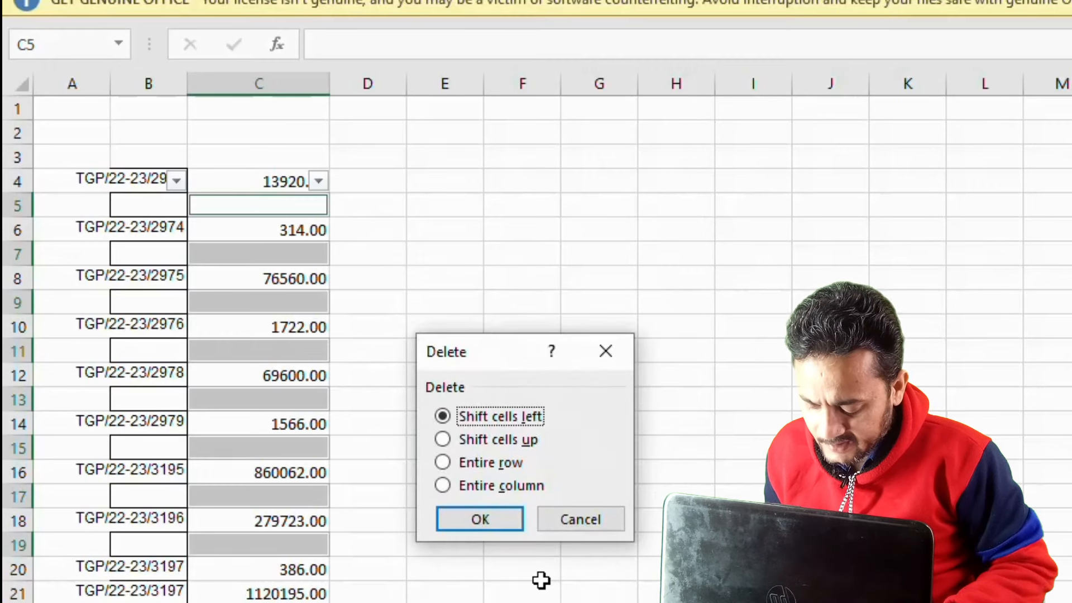
key(Down)
key(Down)
key(Return)
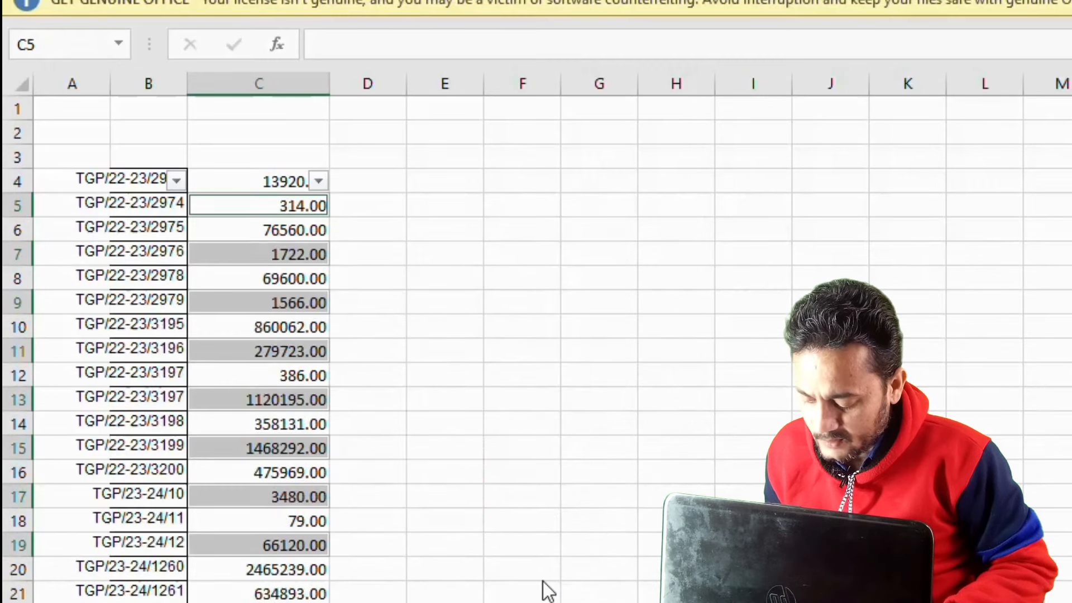
click(508, 517)
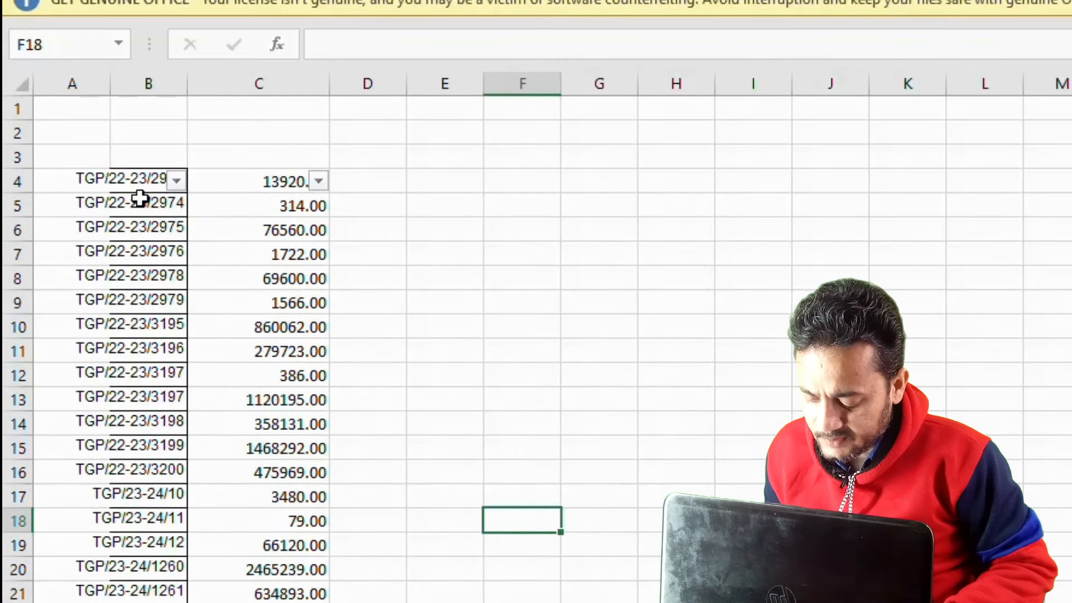
Widen column B to fit the full invoice numbers.
double_click(188, 83)
click(185, 84)
click(462, 206)
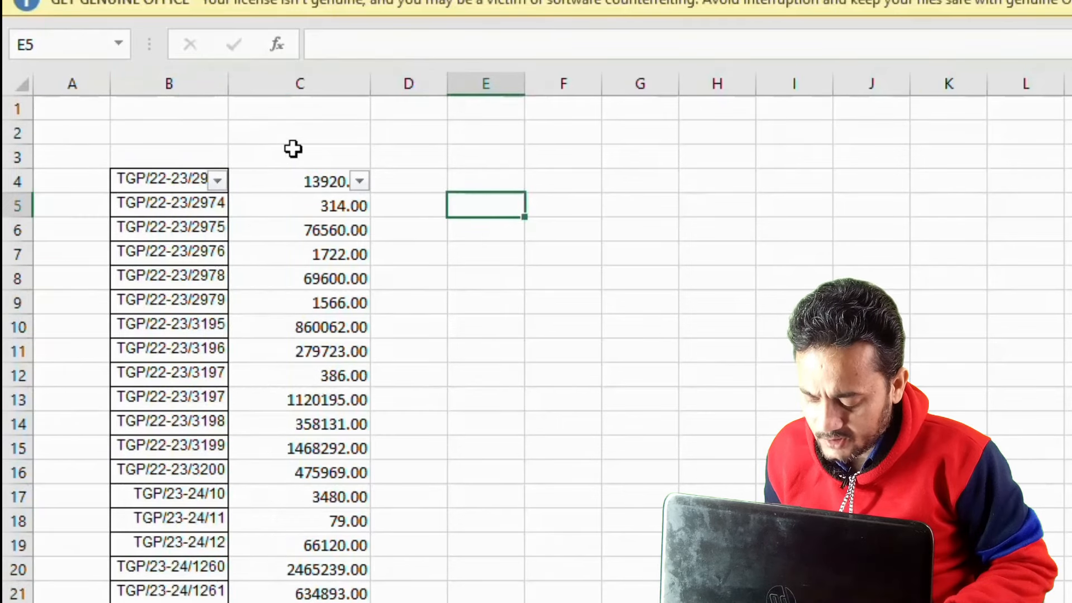
Enter the heading OUR BOOKS in cell C2 above the amounts.
drag(204, 139, 250, 141)
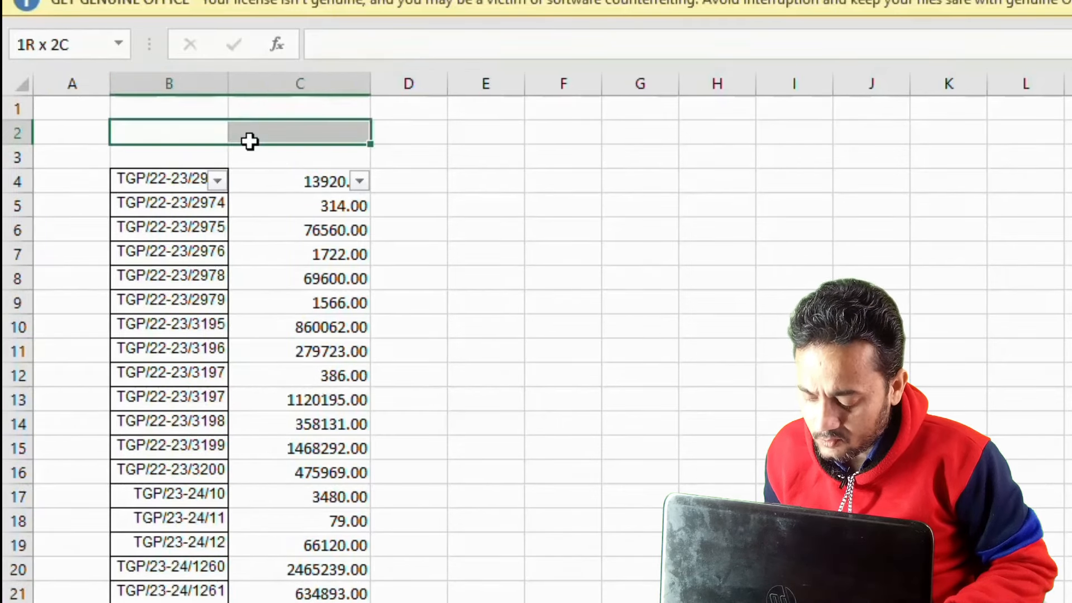
double_click(306, 128)
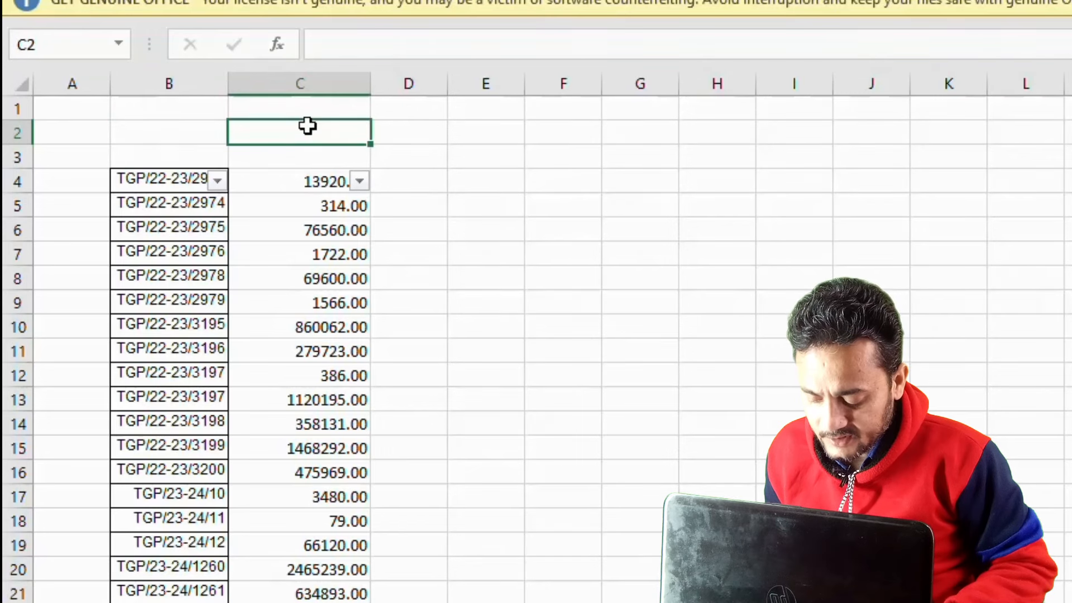
text(OUR)
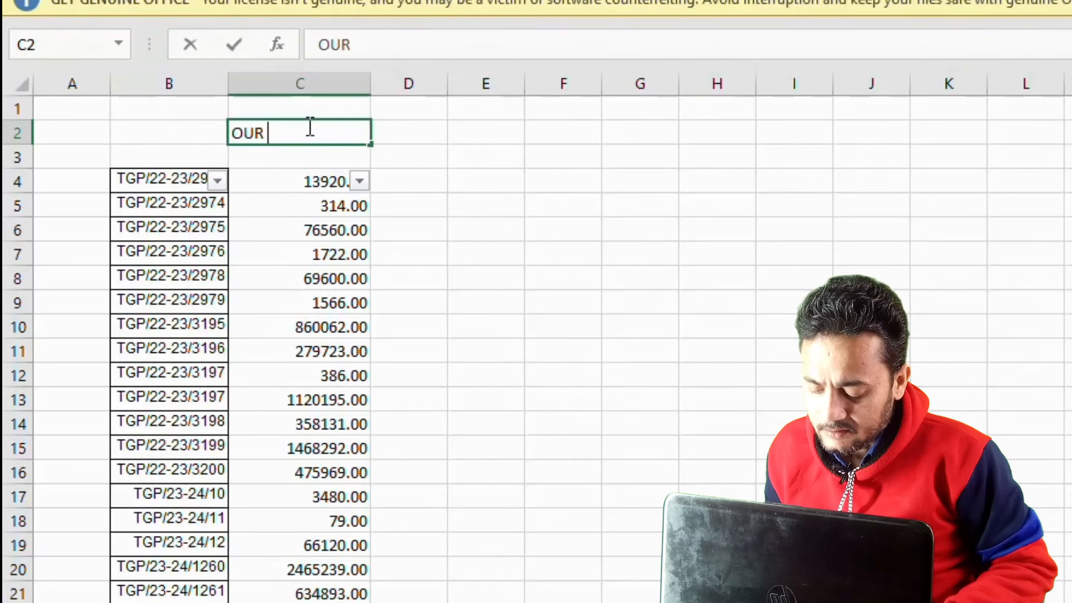
text( BOOKS)
key(Return)
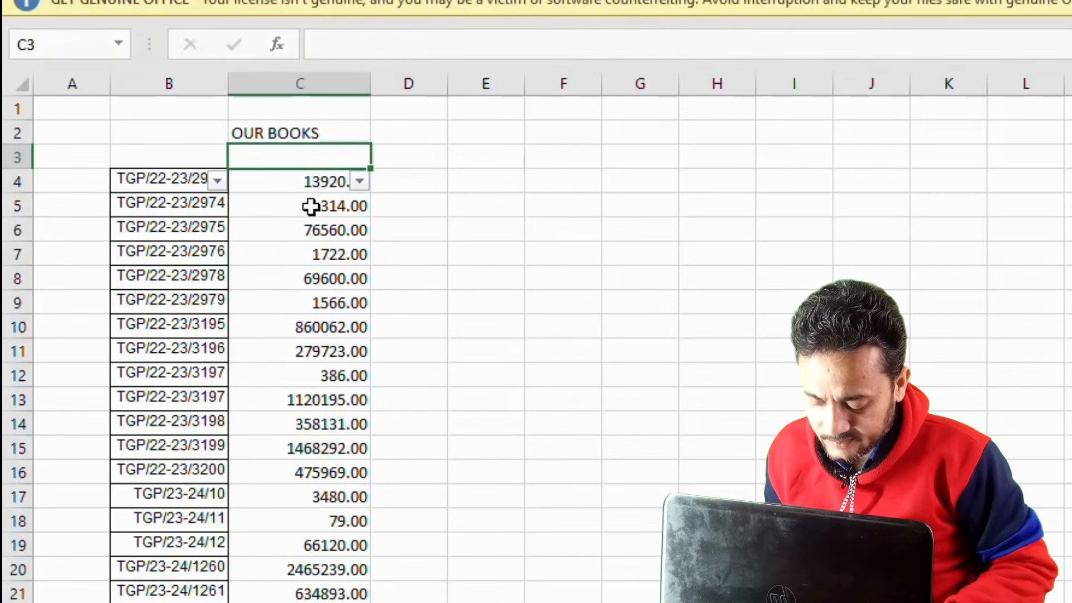
Copy the CREDIT amounts from column J of Party Books into column G of INVOICES, starting at G79.
scroll(350, 375, down, 20)
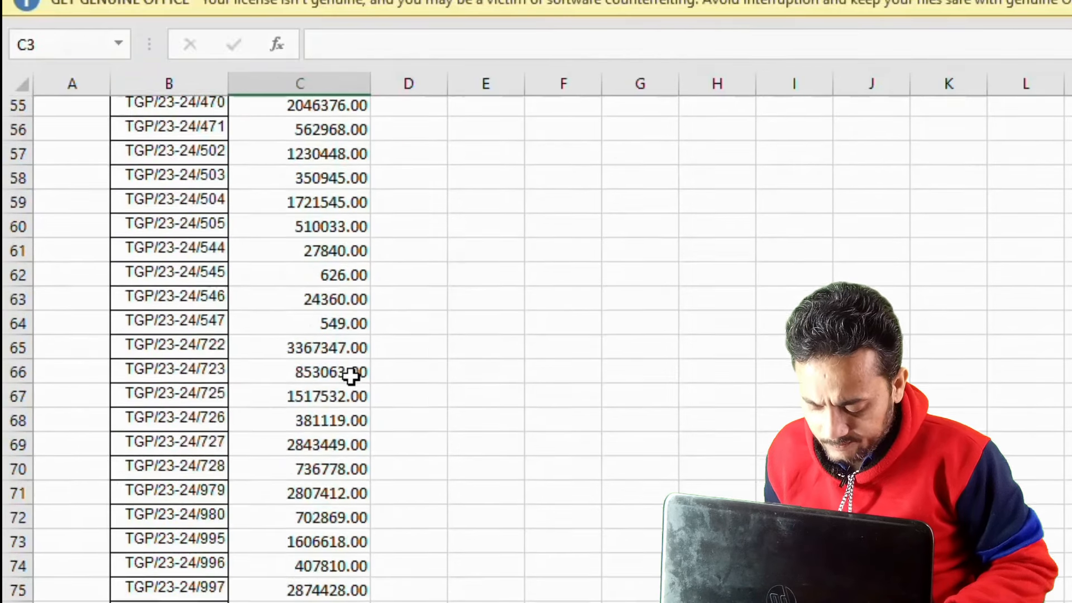
scroll(557, 349, up, 2)
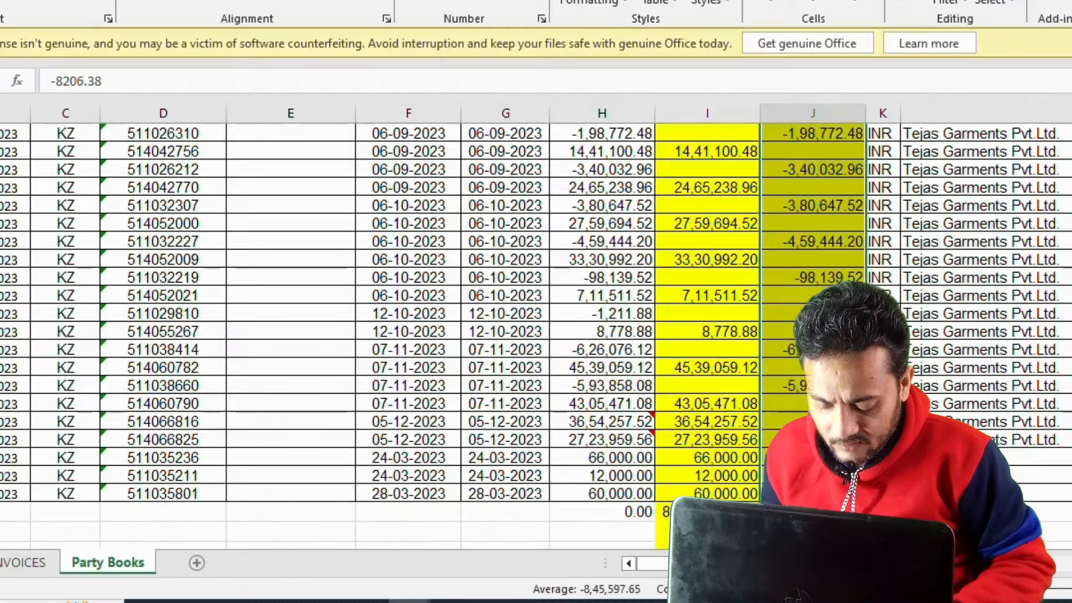
key(ctrl+c)
click(25, 562)
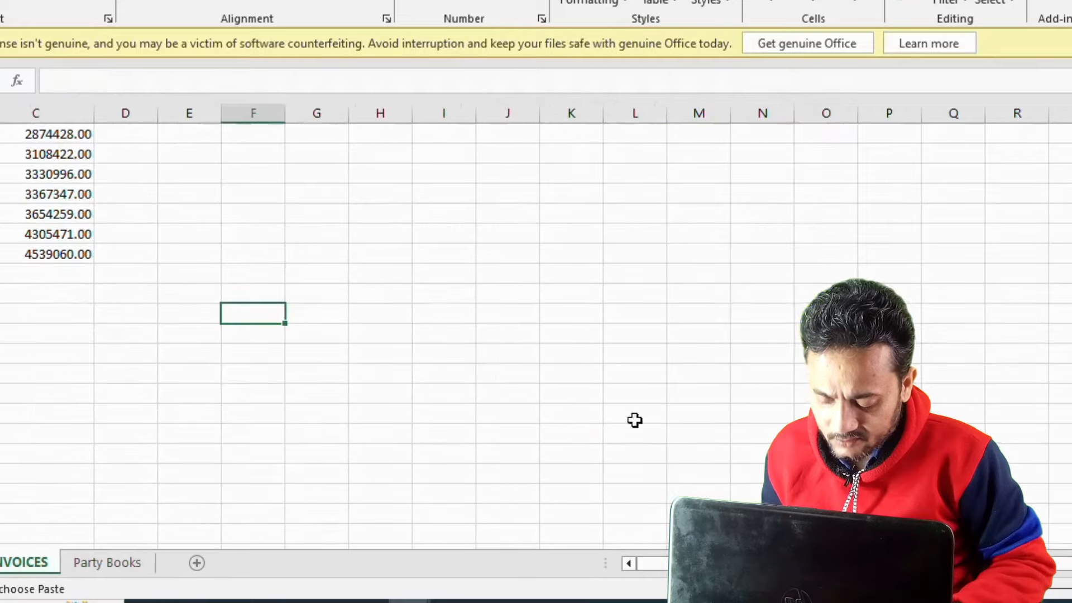
click(327, 314)
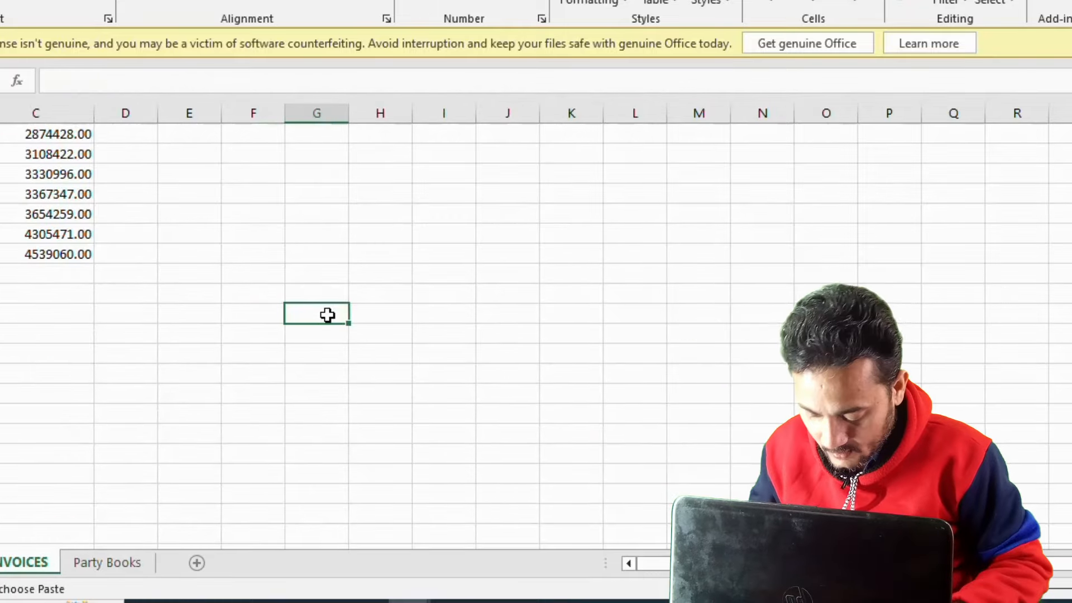
key(ctrl+v)
Widen column G to show the pasted credit amounts and remove their yellow fill.
drag(348, 116, 391, 127)
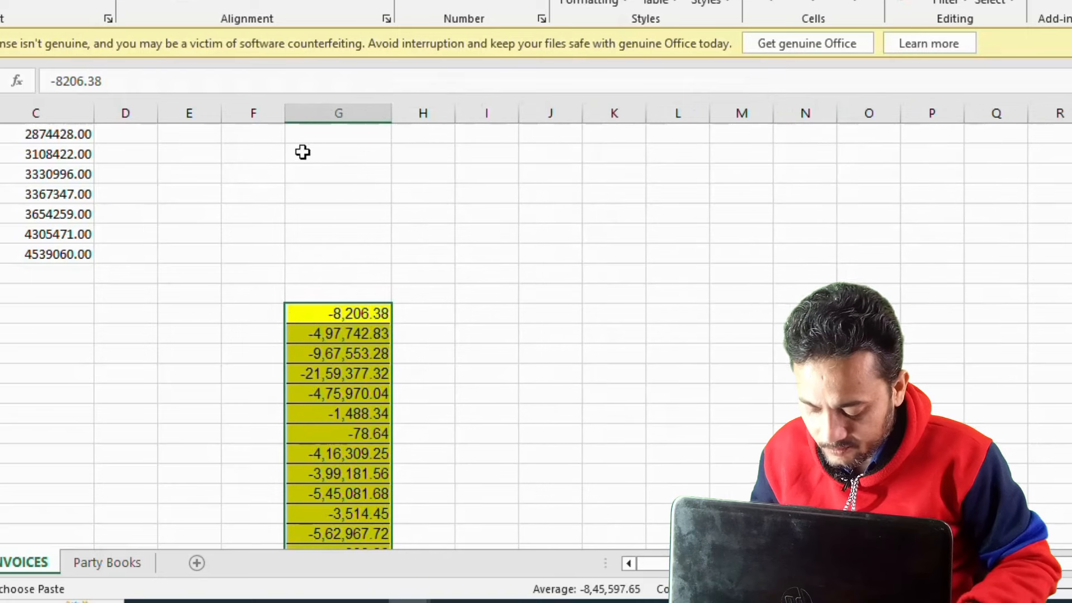
click(45, 1)
click(185, 317)
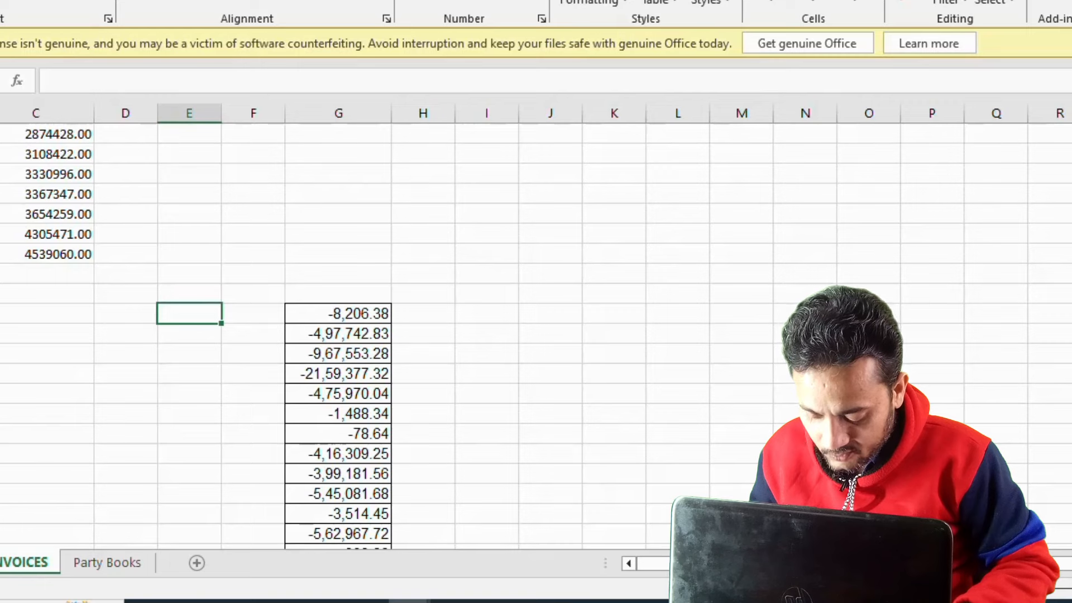
Copy the Reference column from Party Books into INVOICES from E79 down and fit the width of column E.
click(107, 563)
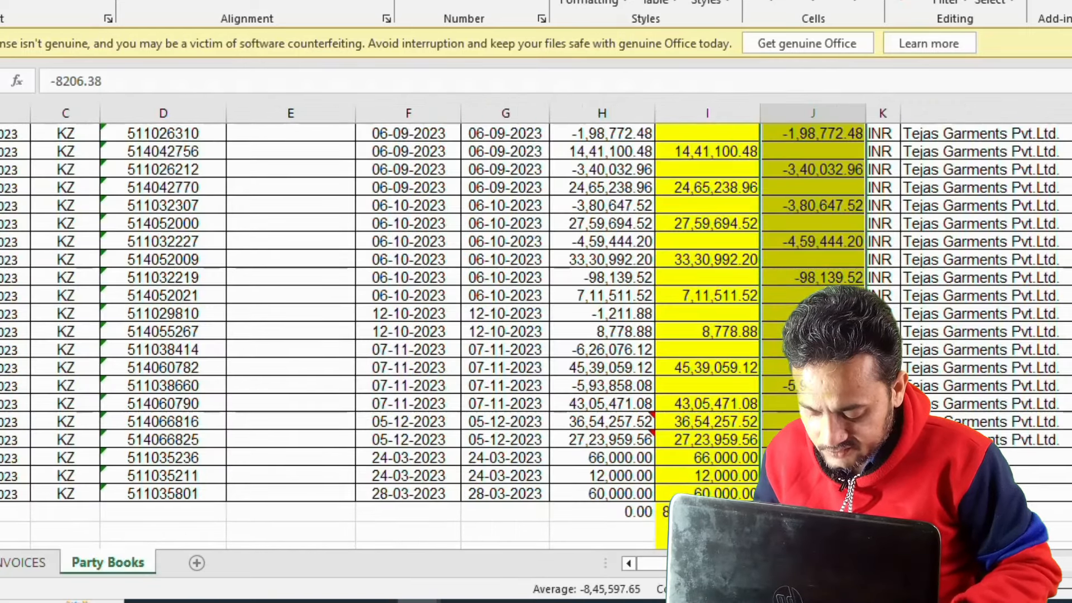
scroll(926, 151, up, 10)
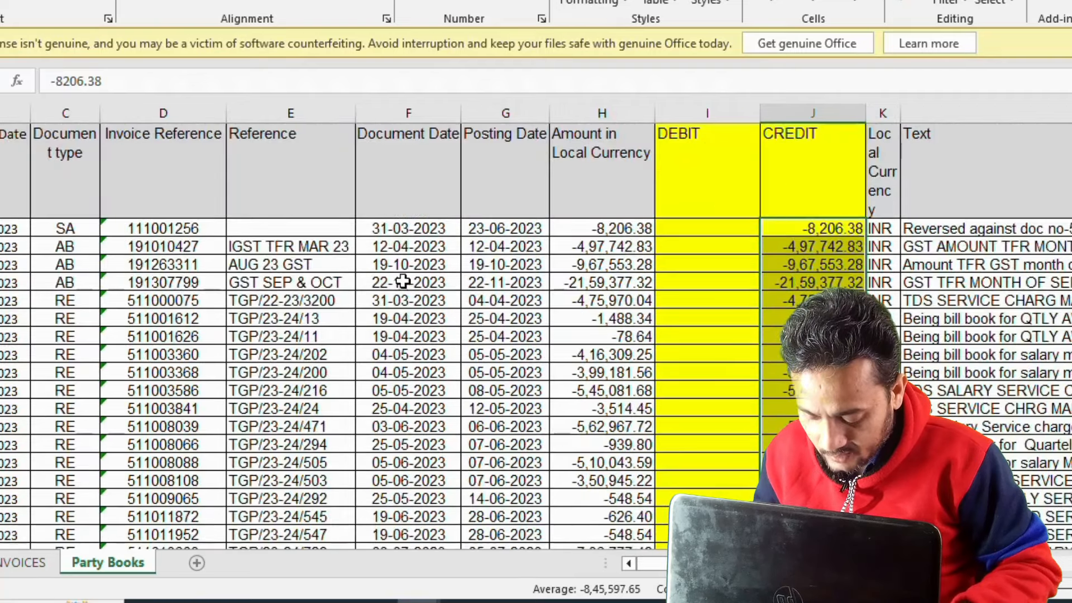
drag(285, 229, 310, 496)
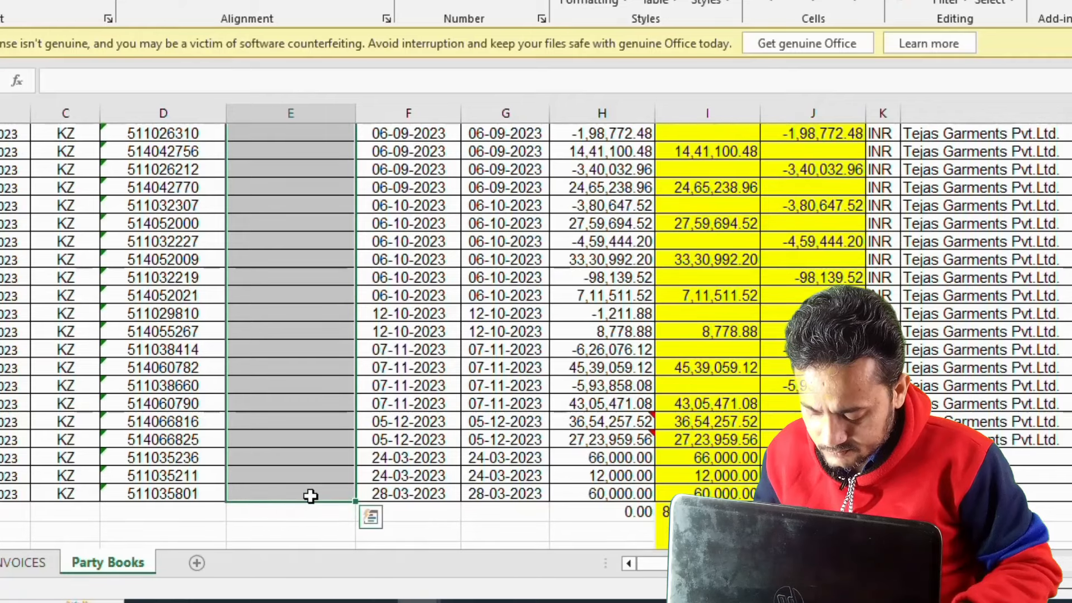
key(ctrl+c)
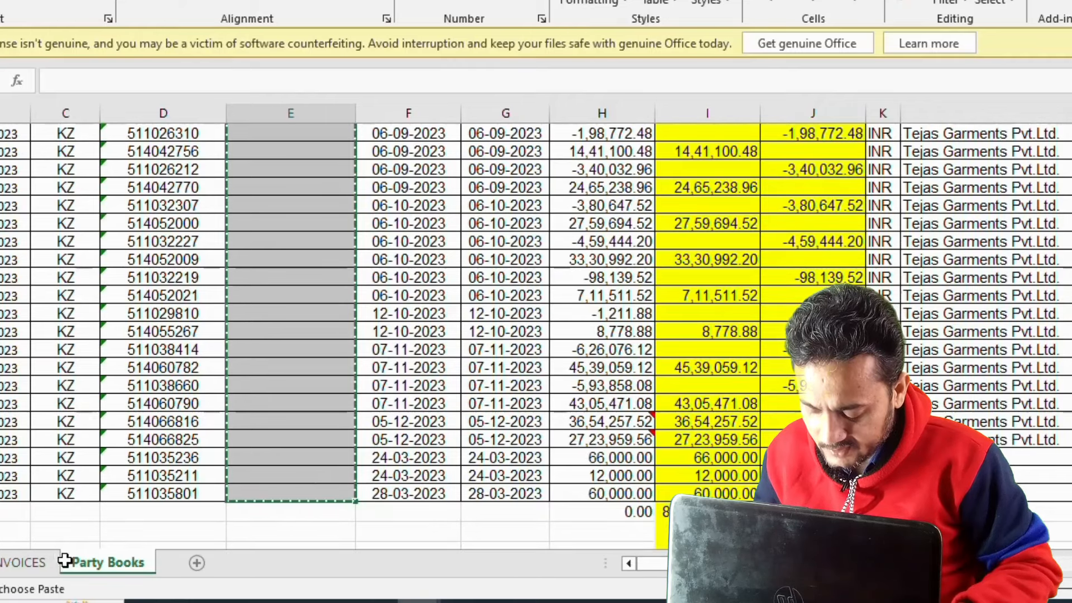
click(16, 570)
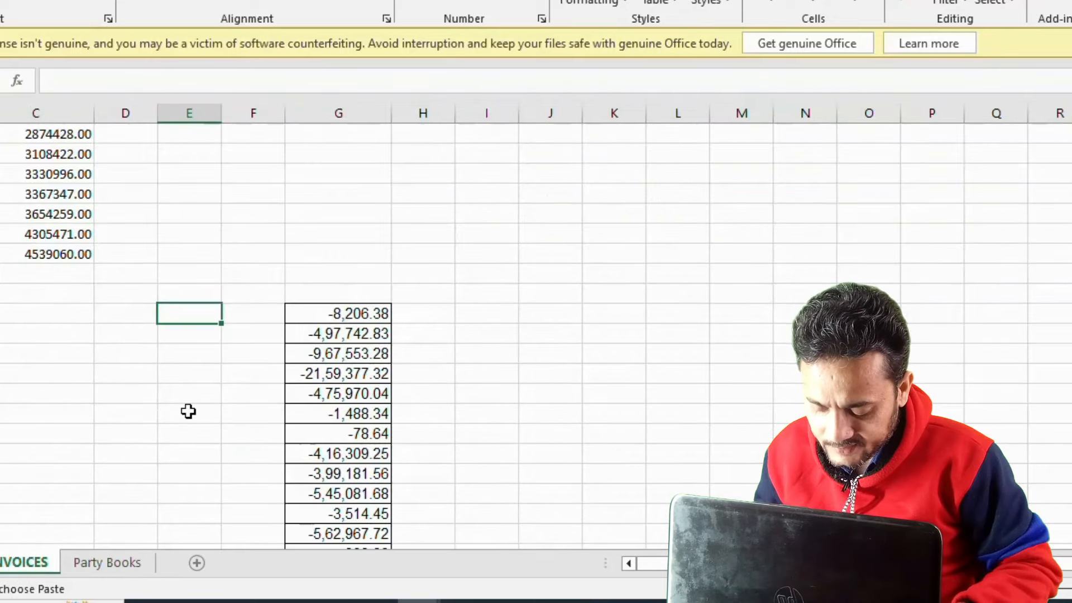
key(ctrl+v)
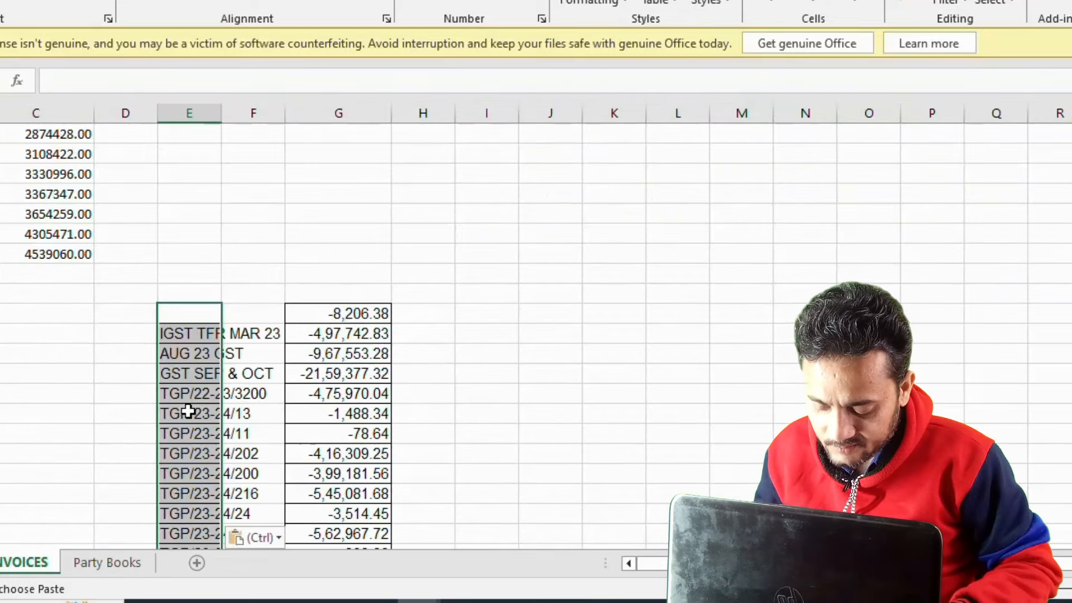
double_click(221, 119)
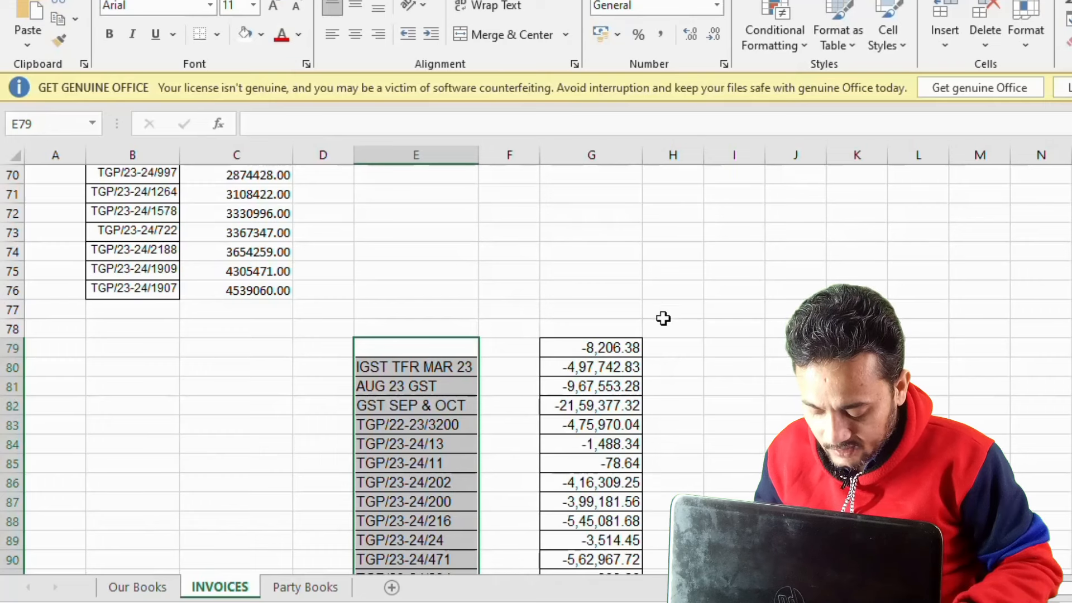
click(738, 343)
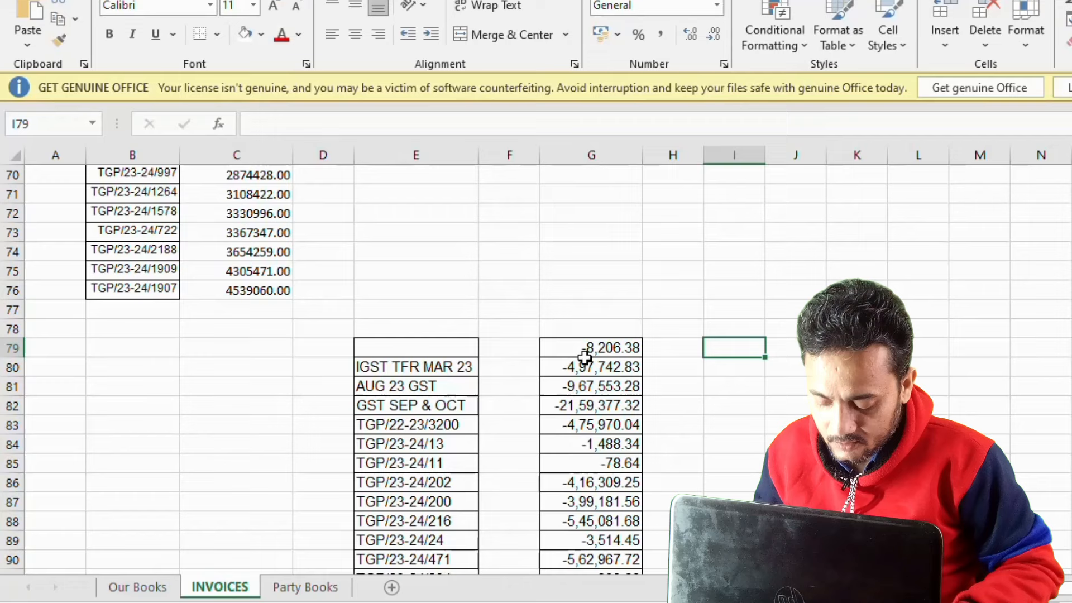
Remove the minus signs from the credit amounts in column G by replacing every "-" with nothing.
drag(589, 348, 637, 565)
mouse_move(488, 602)
key(ctrl+h)
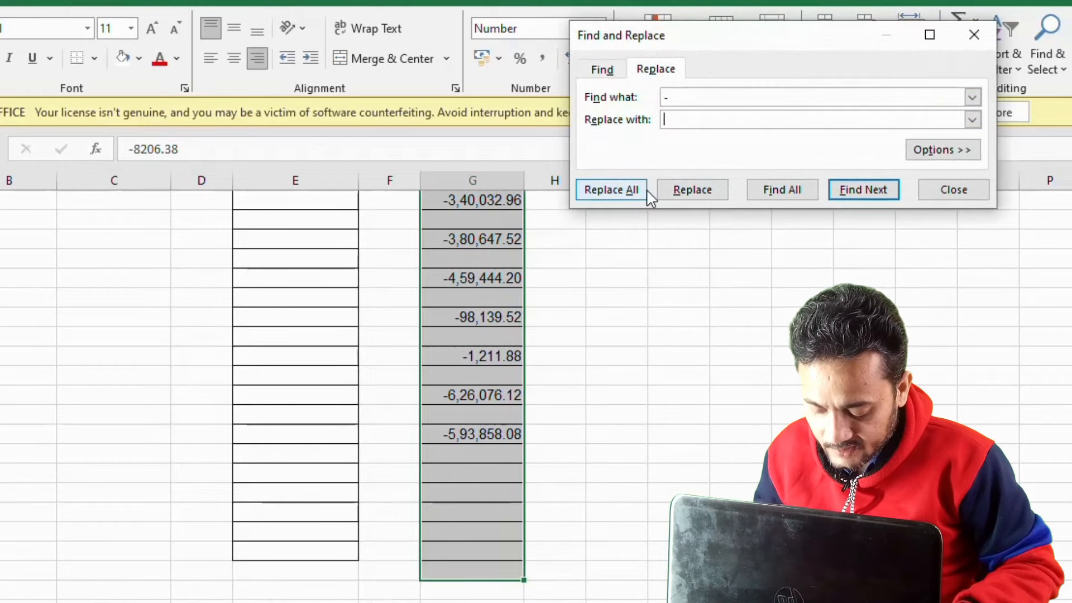
click(645, 191)
click(553, 358)
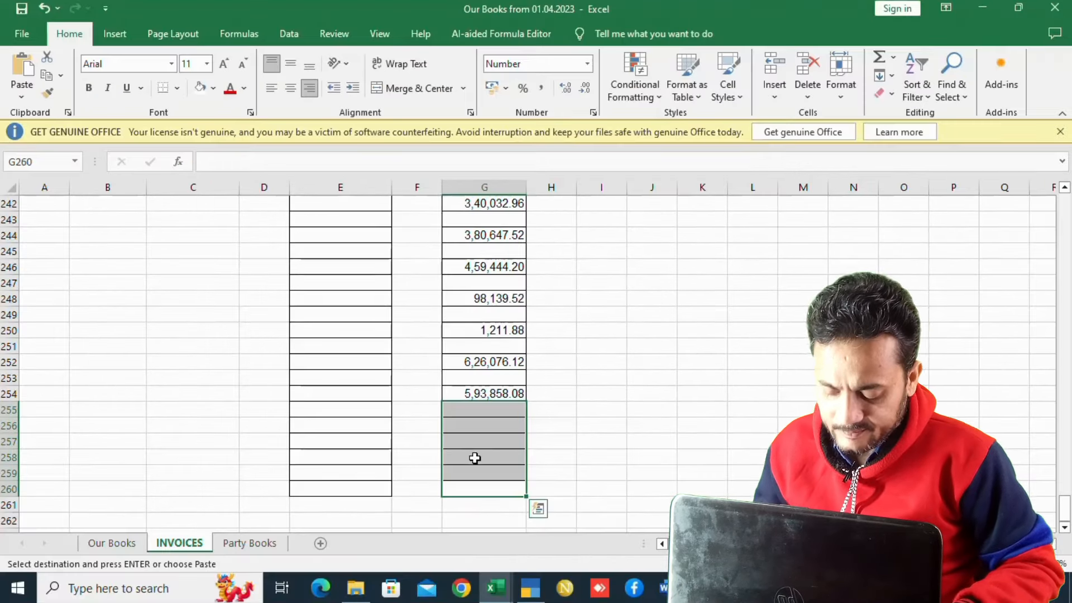
Delete the surplus rows 255 to 260 below the last credit amount in column G.
key(shift+space)
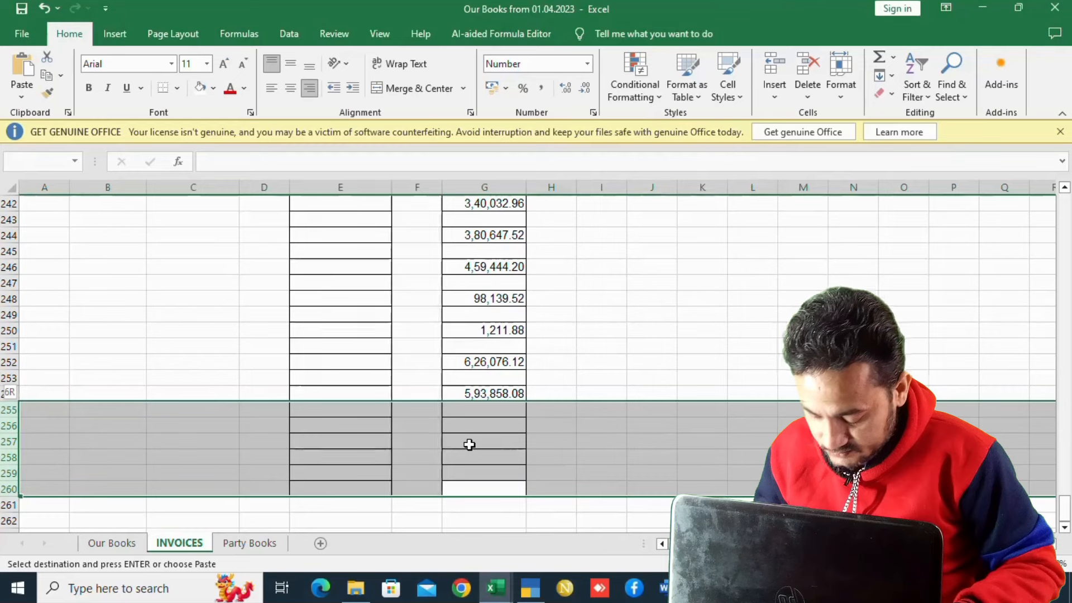
key(ctrl+minus)
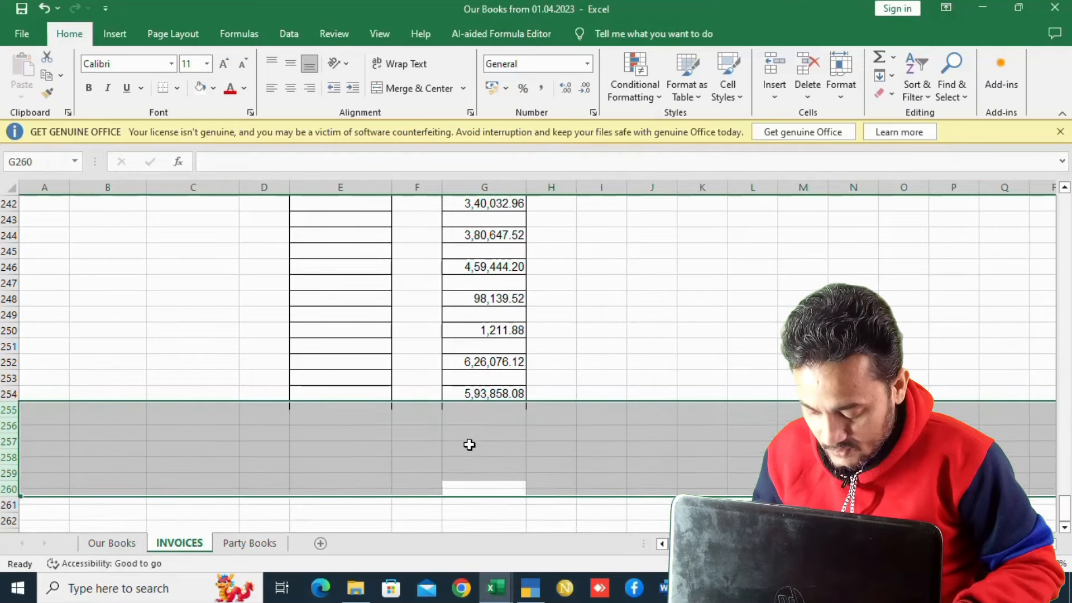
Delete the blank rows between the credit amounts in column G, working from row 253 up to row 130.
click(475, 377)
key(shift+space)
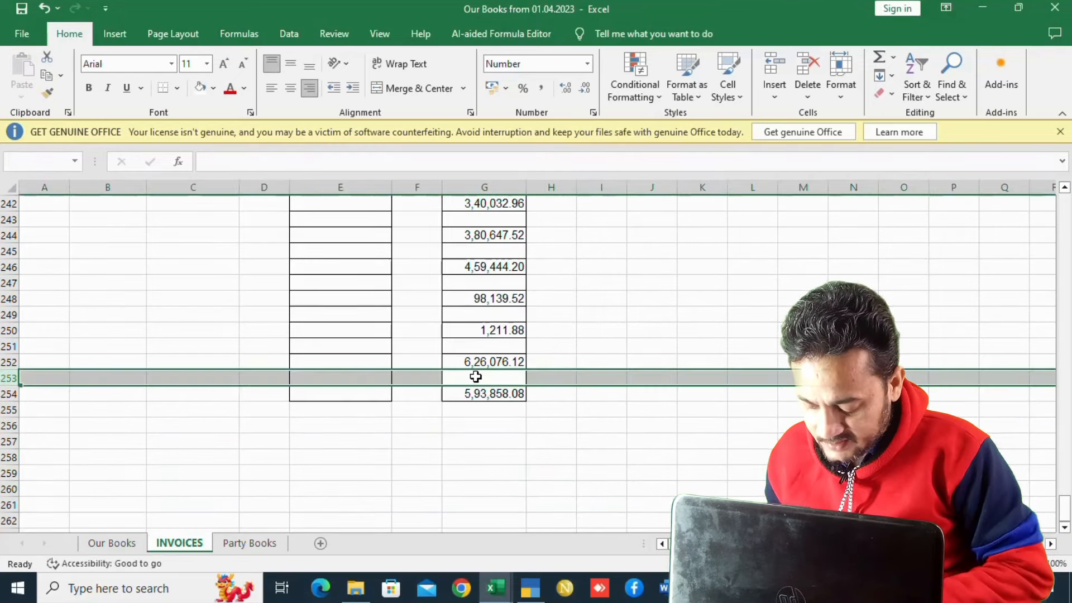
key(ctrl+minus)
click(476, 345)
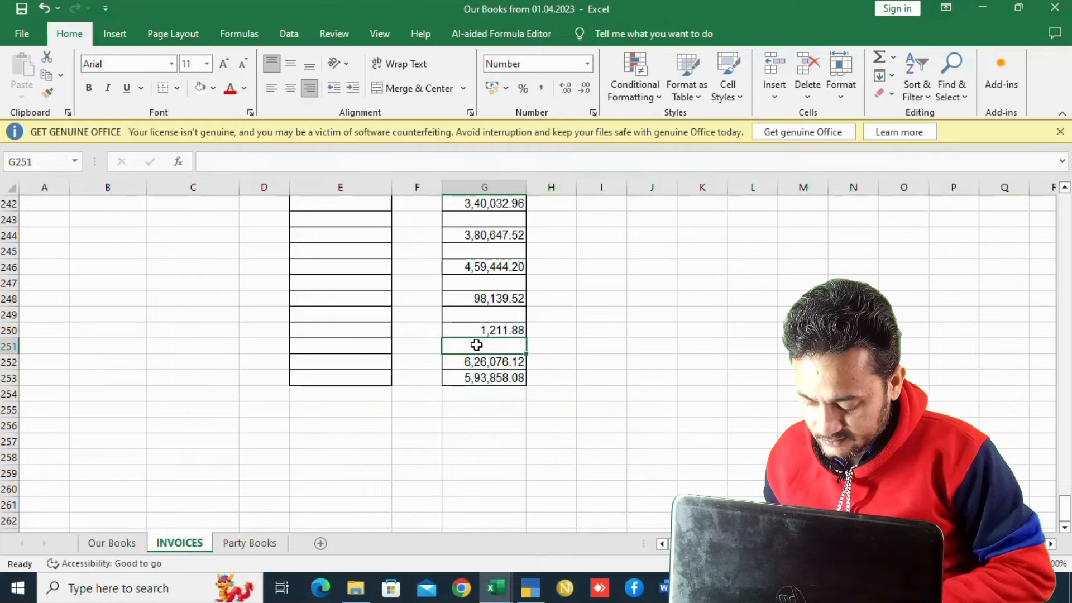
key(shift+space)
key(ctrl+minus)
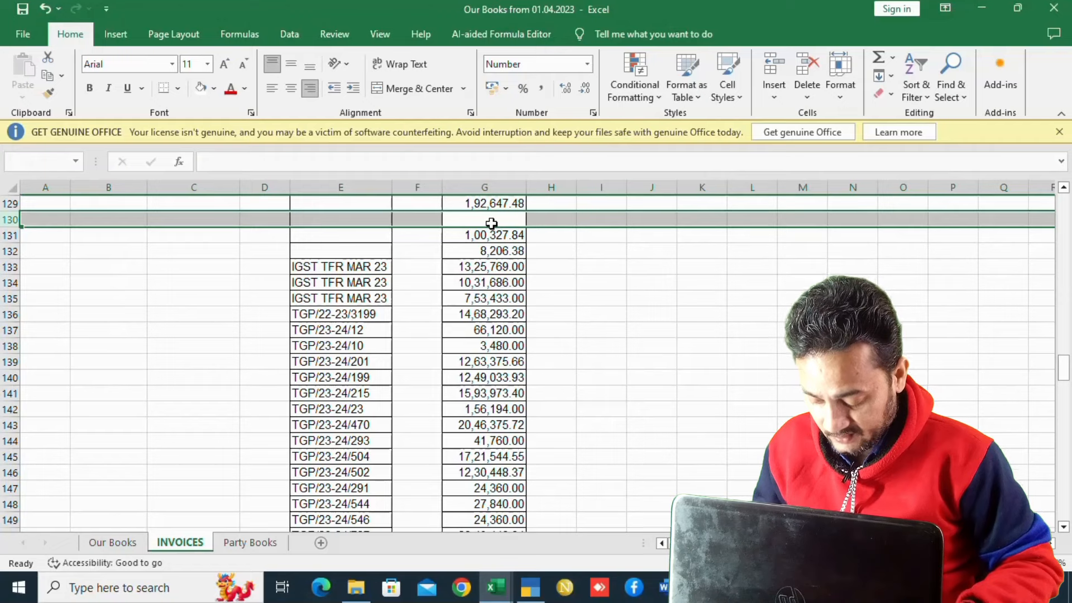
key(ctrl+minus)
Delete the block of blank rows 119 to 128 in the middle of the pasted party entries.
scroll(492, 224, up, 3)
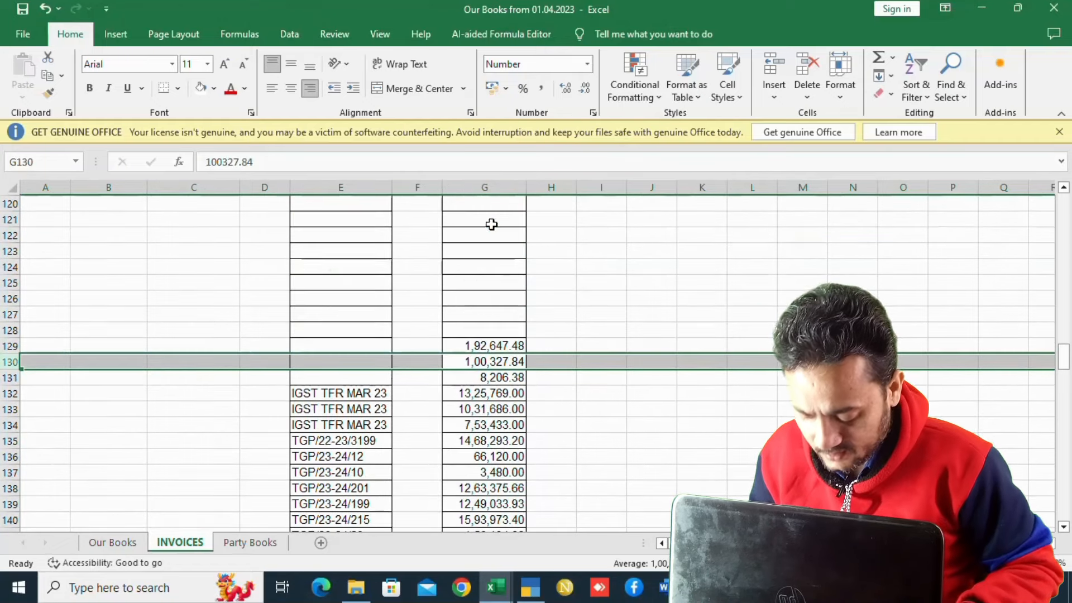
click(471, 329)
key(shift+space)
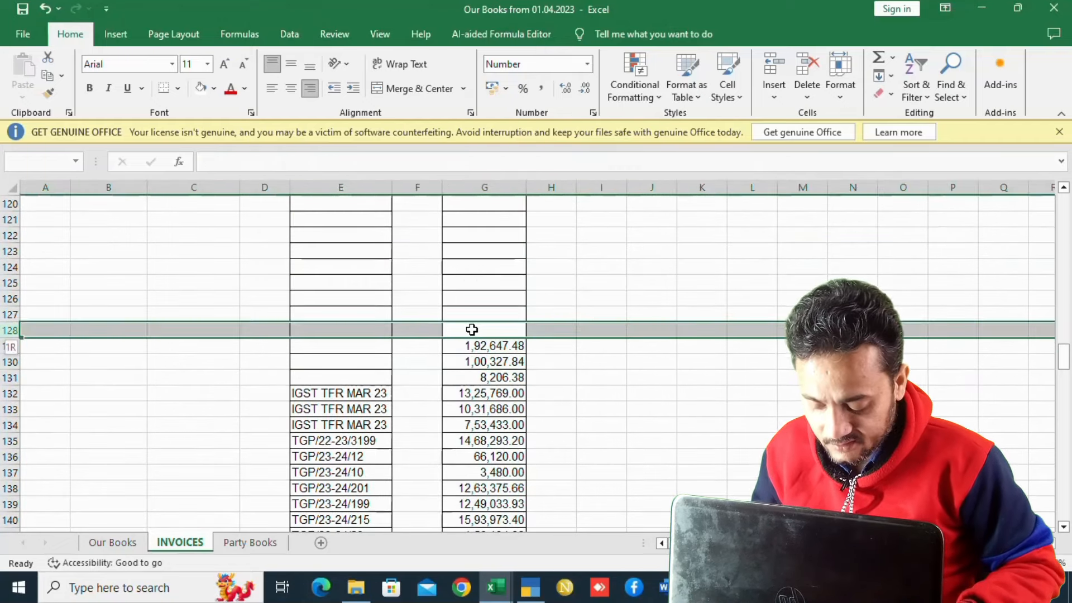
key(shift+Up)
key(shift+Up)
key(shift+Up)
key(shift+Up)
key(shift+Up)
key(shift+Up)
key(shift+Up)
key(shift+Up)
key(shift+Up)
key(shift+Up)
key(shift+Up)
key(shift+Up)
key(shift+Up)
key(shift+Up)
key(shift+Up)
key(shift+Up)
key(shift+Up)
key(shift+Up)
key(shift+Down)
key(shift+Down)
key(shift+Down)
key(shift+Down)
key(shift+Down)
key(shift+Down)
key(shift+Down)
key(shift+Down)
key(shift+Down)
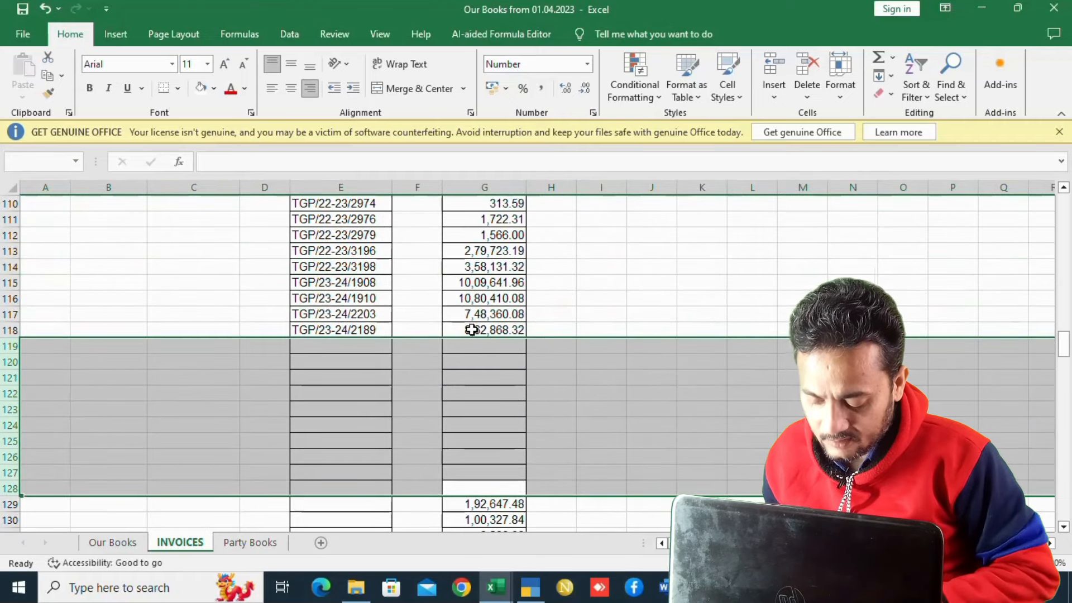
key(ctrl+minus)
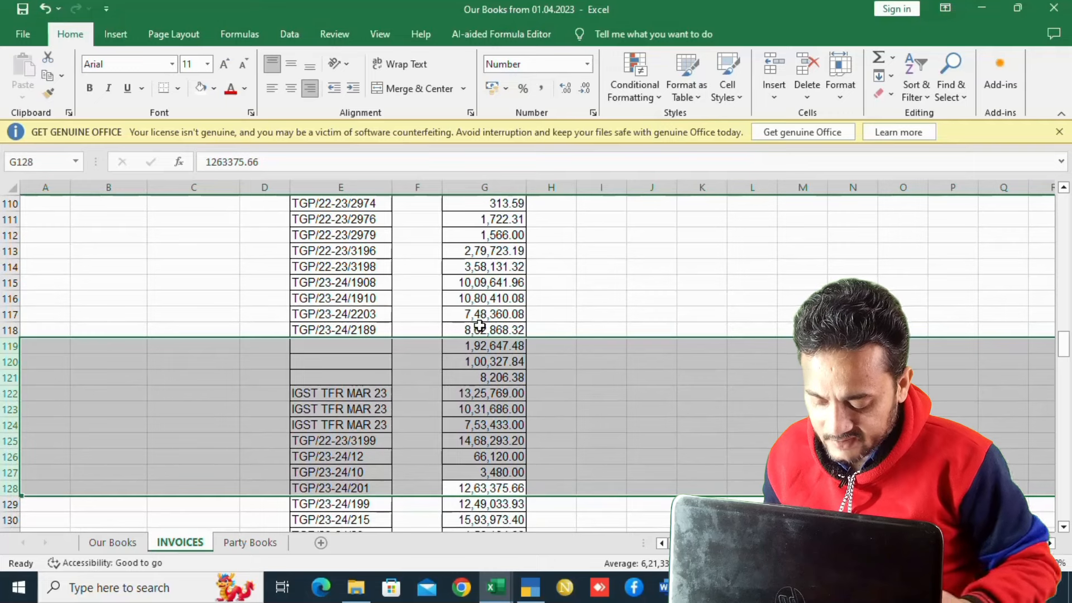
scroll(475, 331, up, 9)
scroll(484, 333, up, 4)
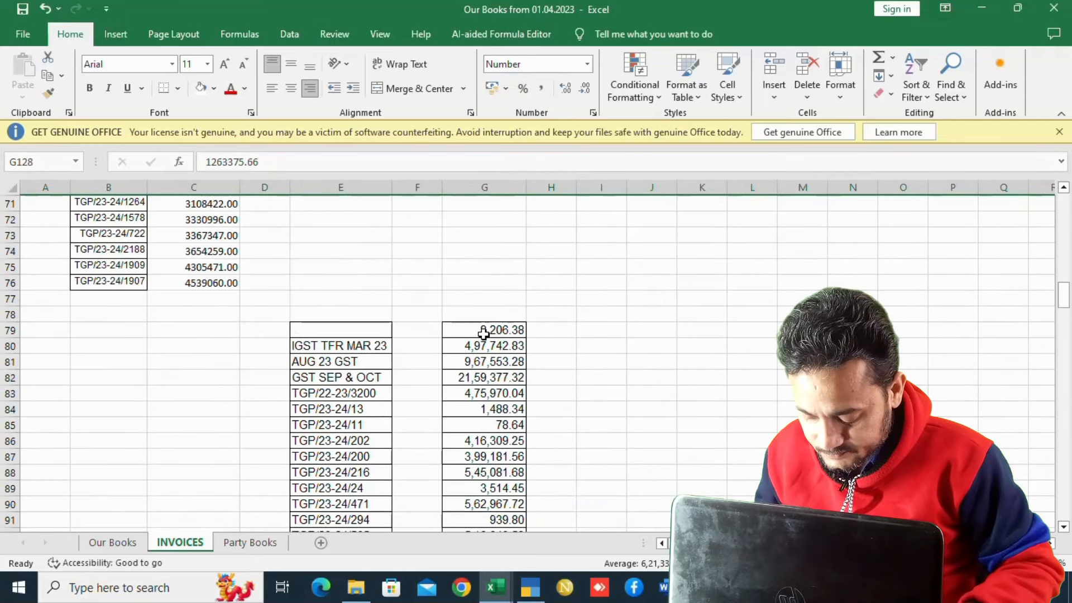
click(507, 332)
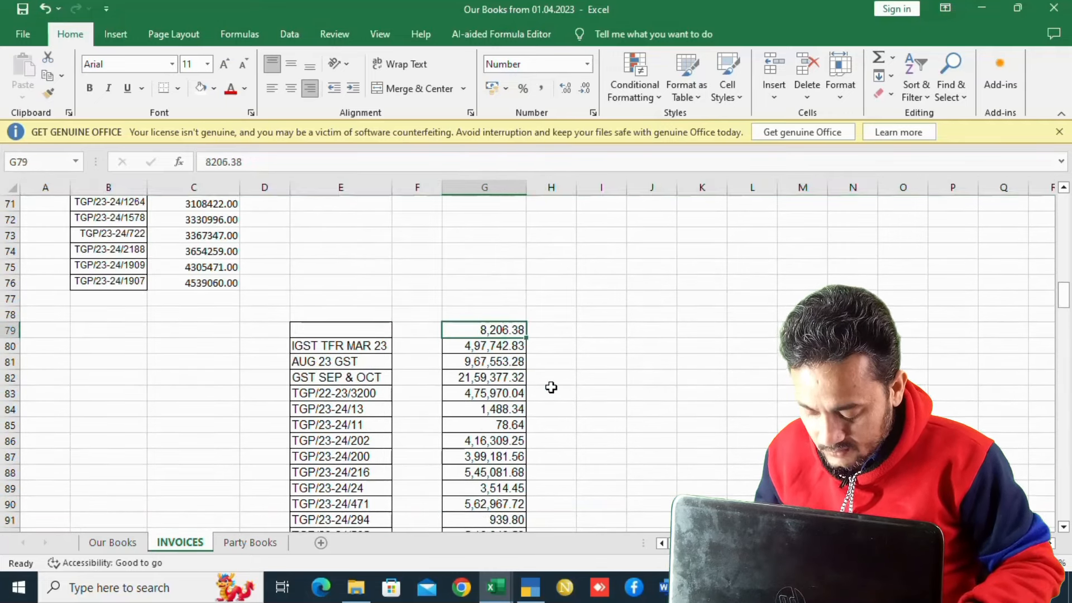
scroll(551, 387, down, 20)
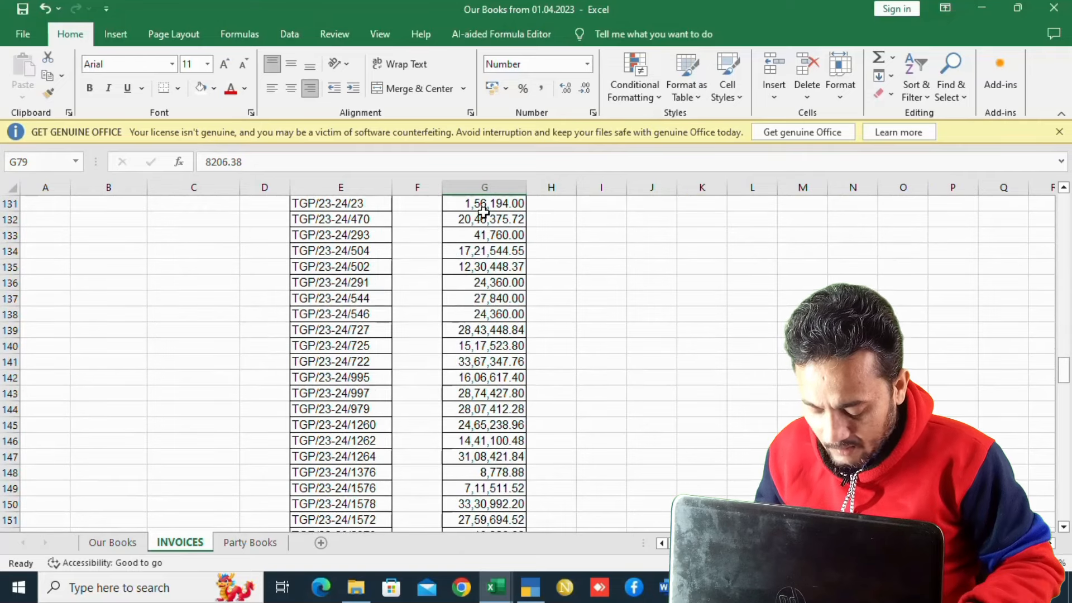
click(480, 188)
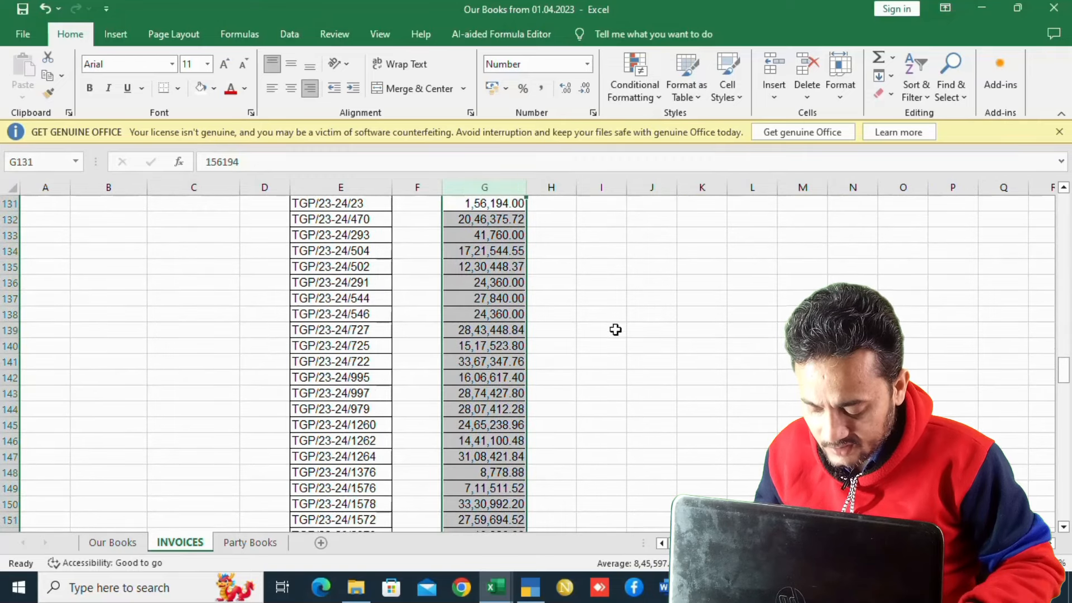
drag(1066, 367, 1057, 299)
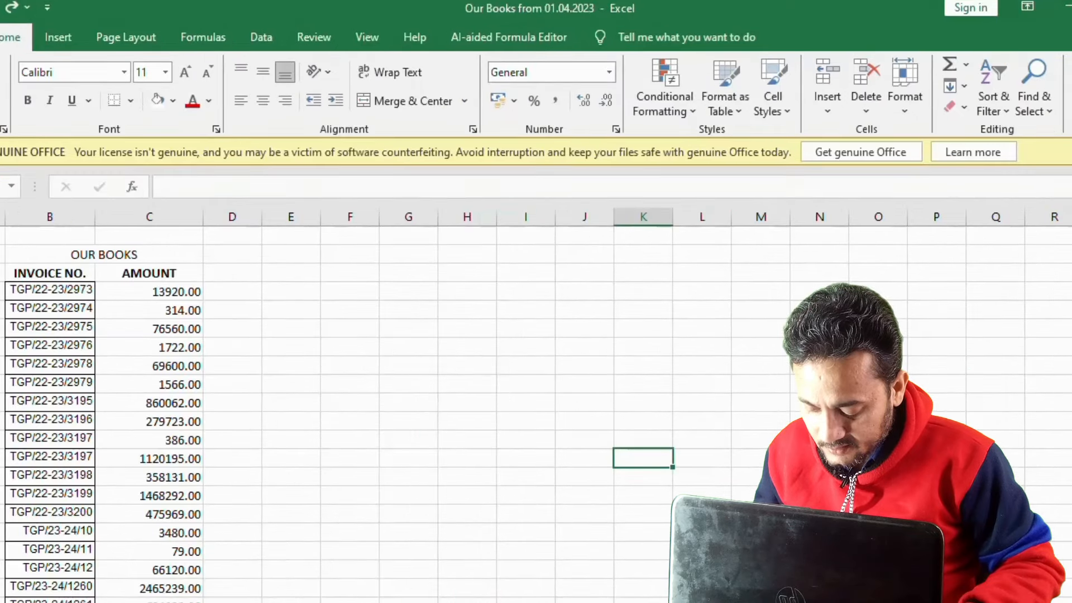
Sort the OUR BOOKS invoice list by amount from smallest to largest.
click(820, 458)
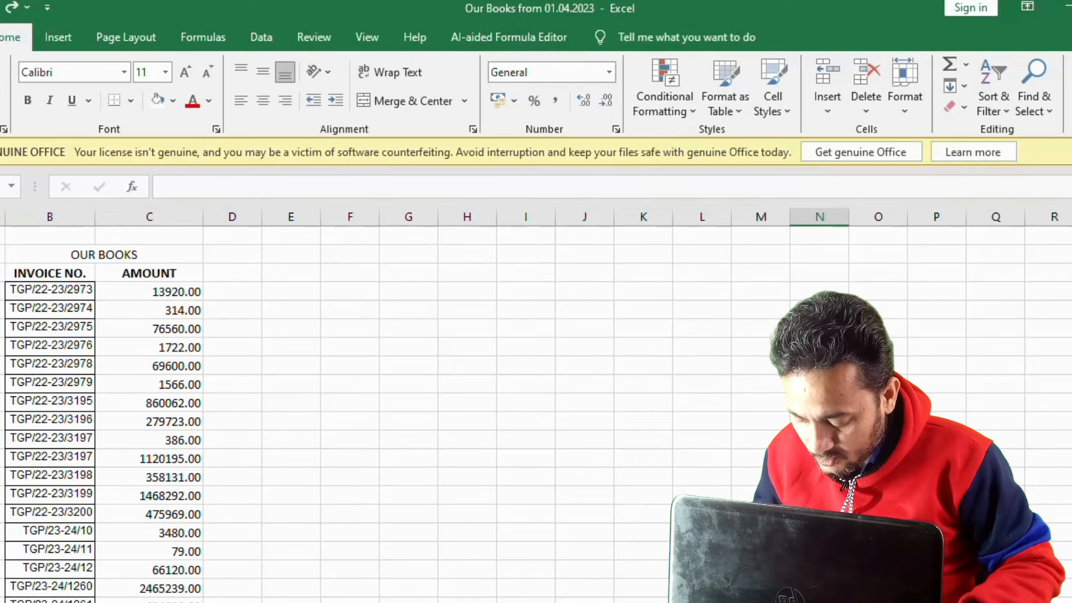
click(165, 291)
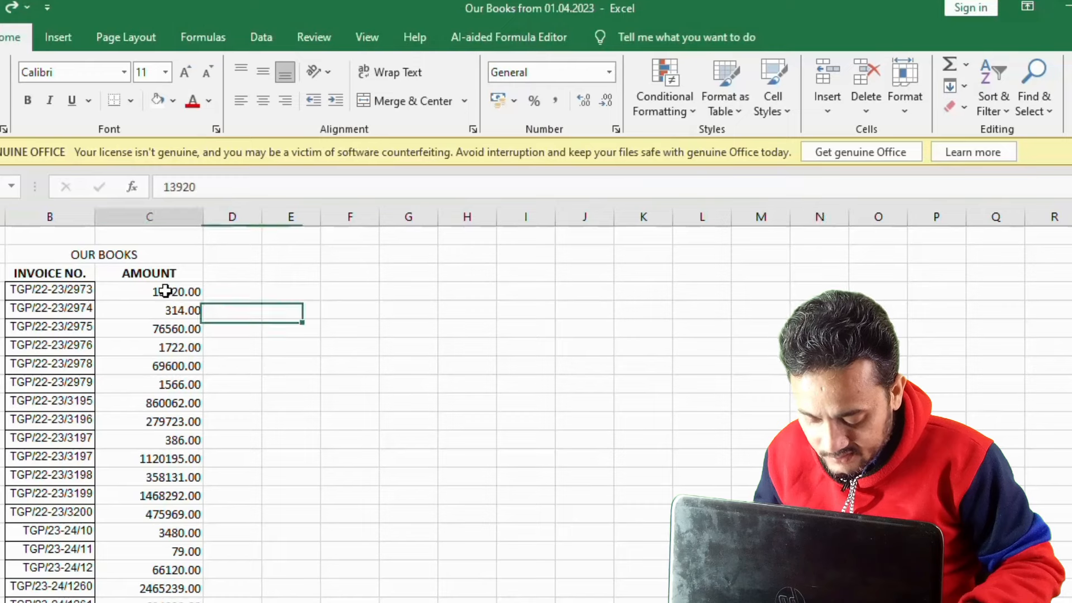
click(999, 89)
click(1055, 137)
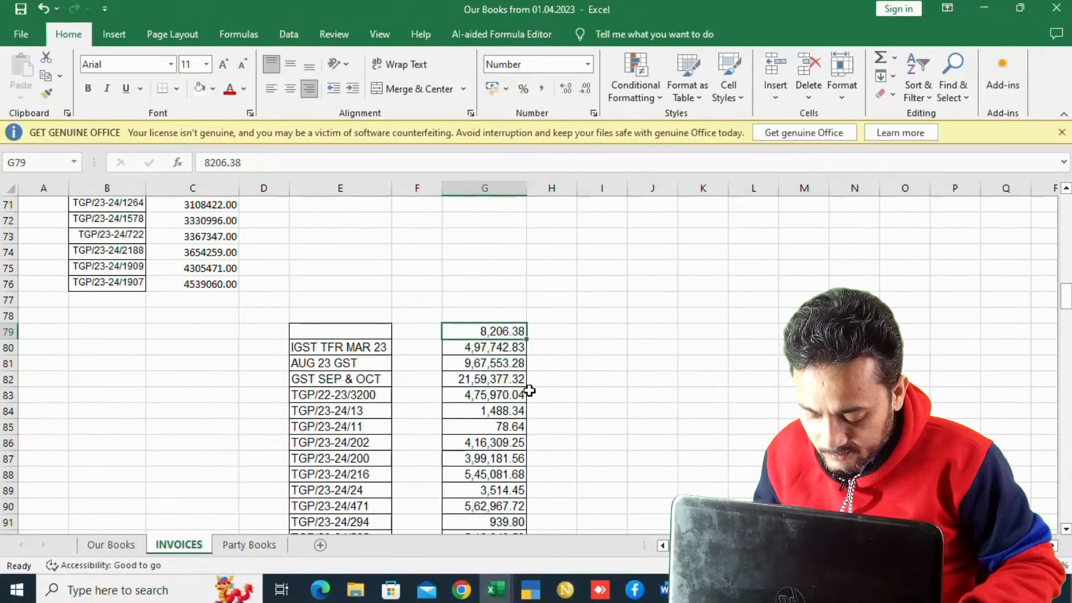
Sort the party credit amounts in column G, starting at G79, from smallest to largest.
scroll(552, 389, down, 20)
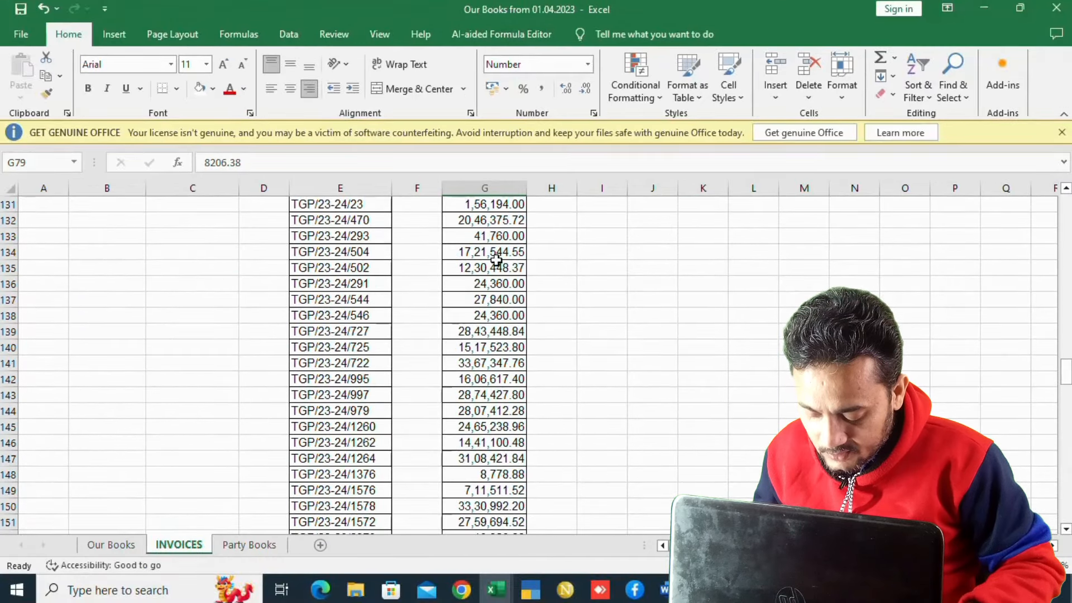
click(480, 189)
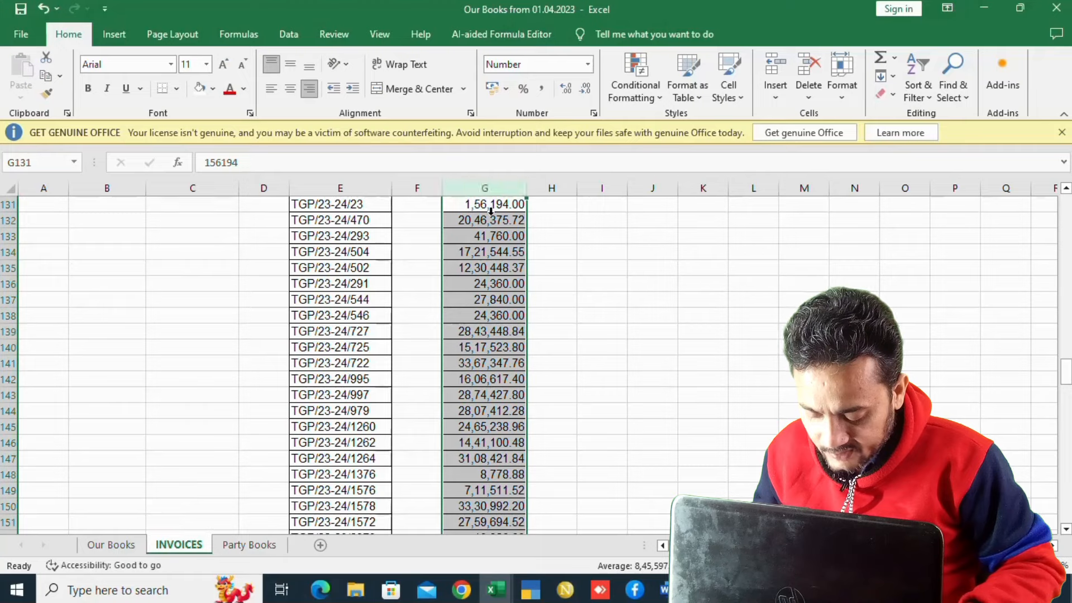
drag(1068, 363, 1068, 302)
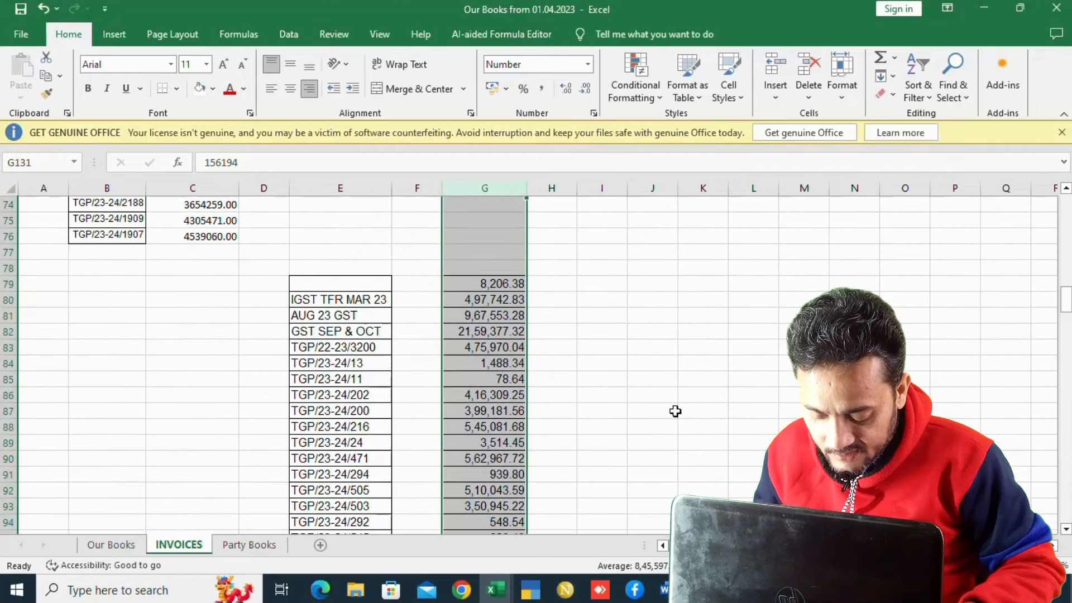
click(675, 411)
click(508, 282)
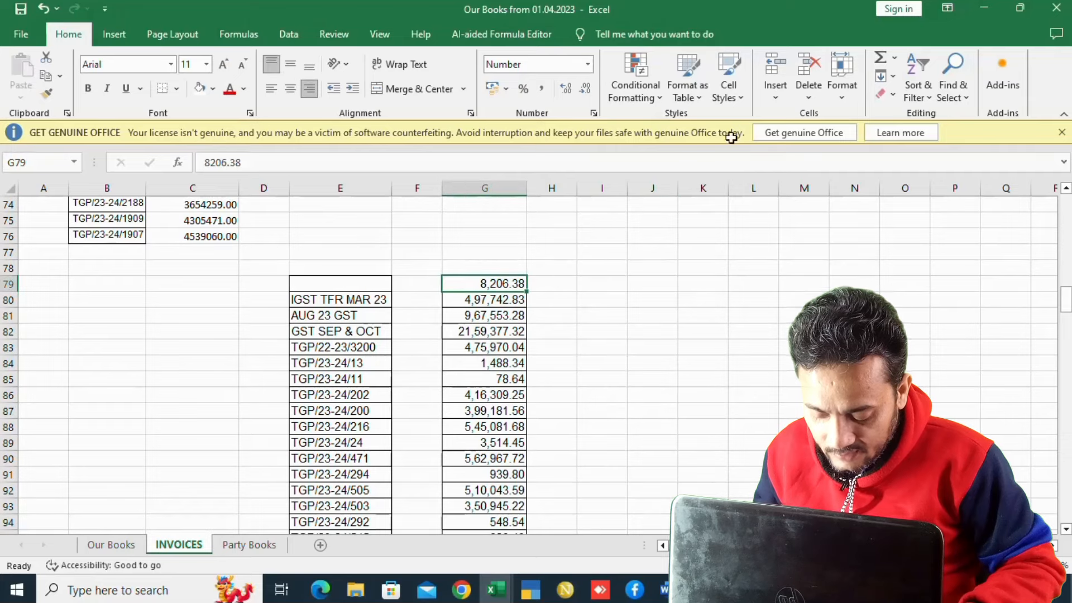
click(919, 89)
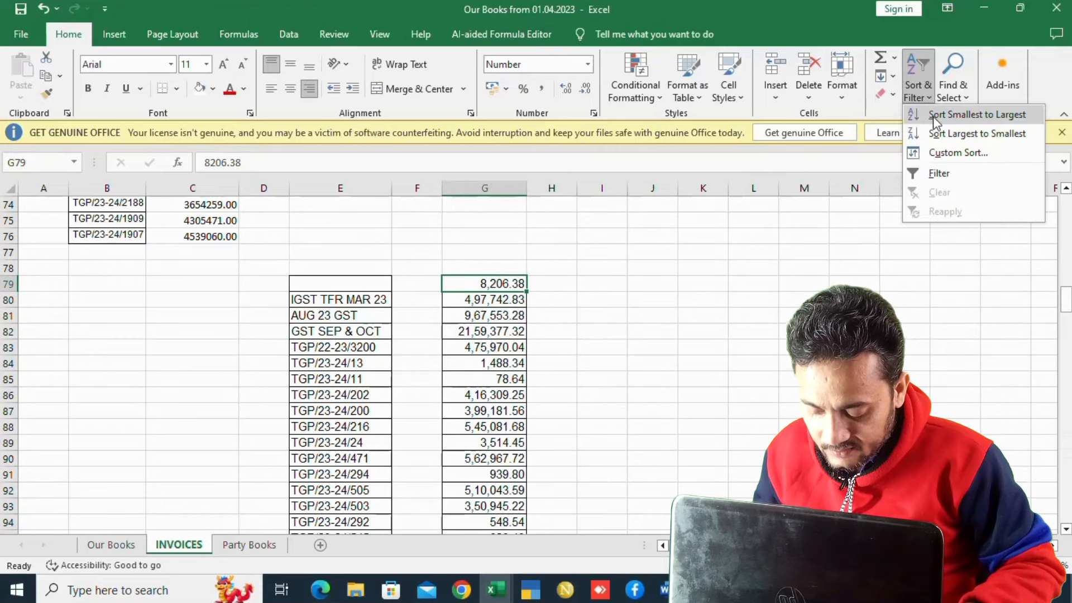
click(936, 118)
Copy the party references and amounts in E79:G177 and paste them beside the OUR BOOKS list, starting at E4.
drag(318, 292, 505, 601)
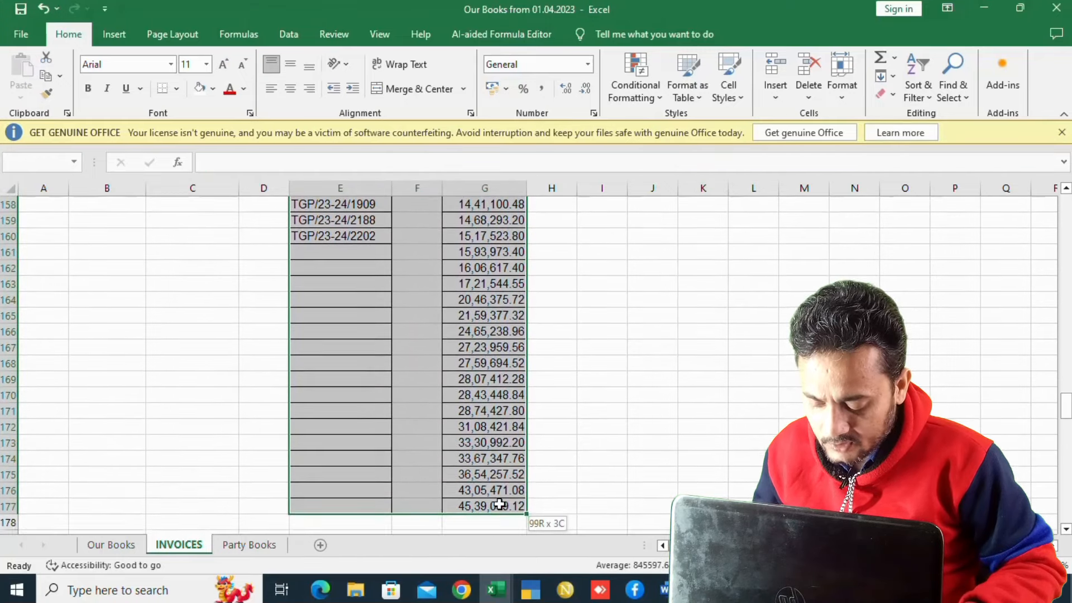
drag(499, 504, 499, 505)
scroll(545, 421, up, 20)
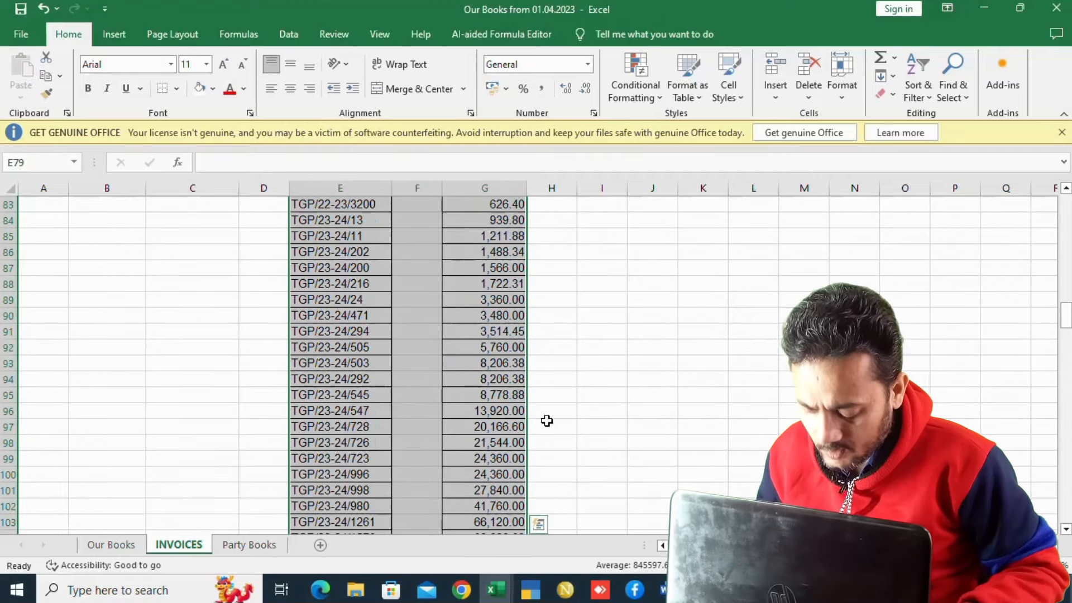
scroll(546, 421, up, 7)
key(ctrl+c)
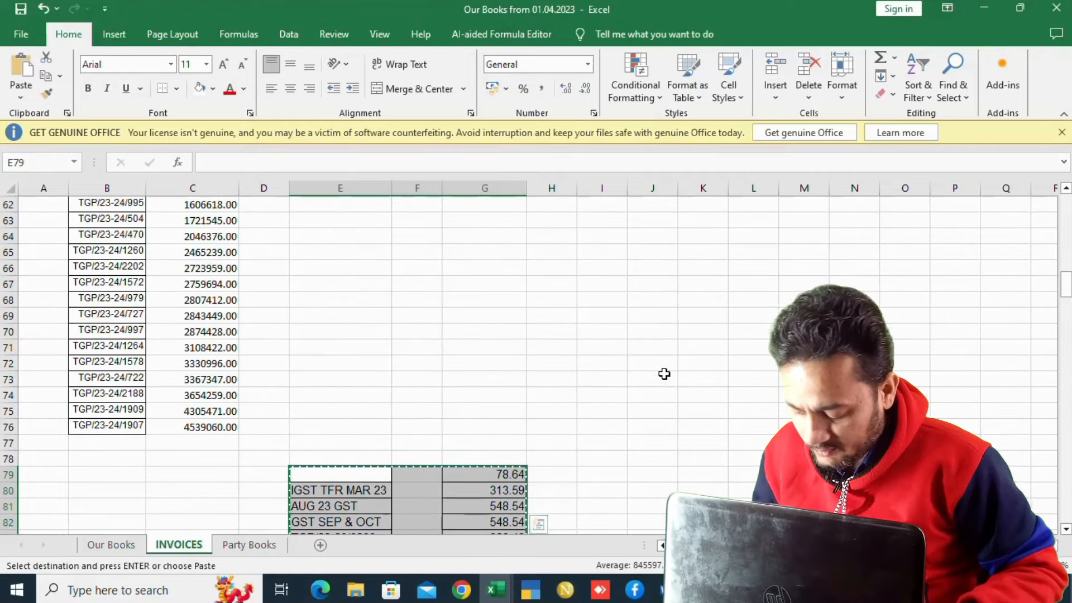
drag(1066, 285, 1065, 208)
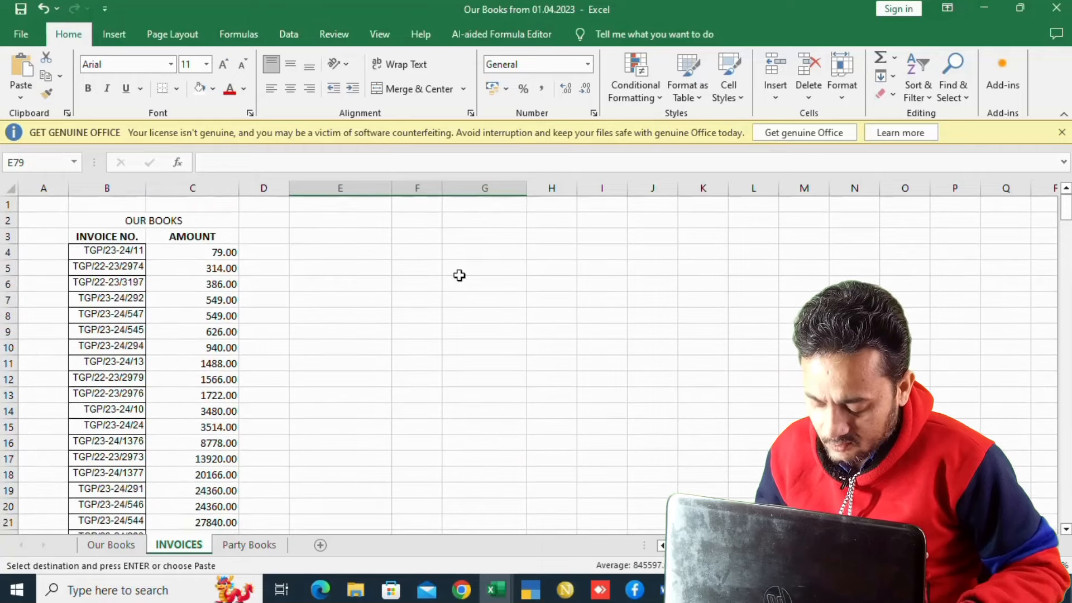
click(346, 258)
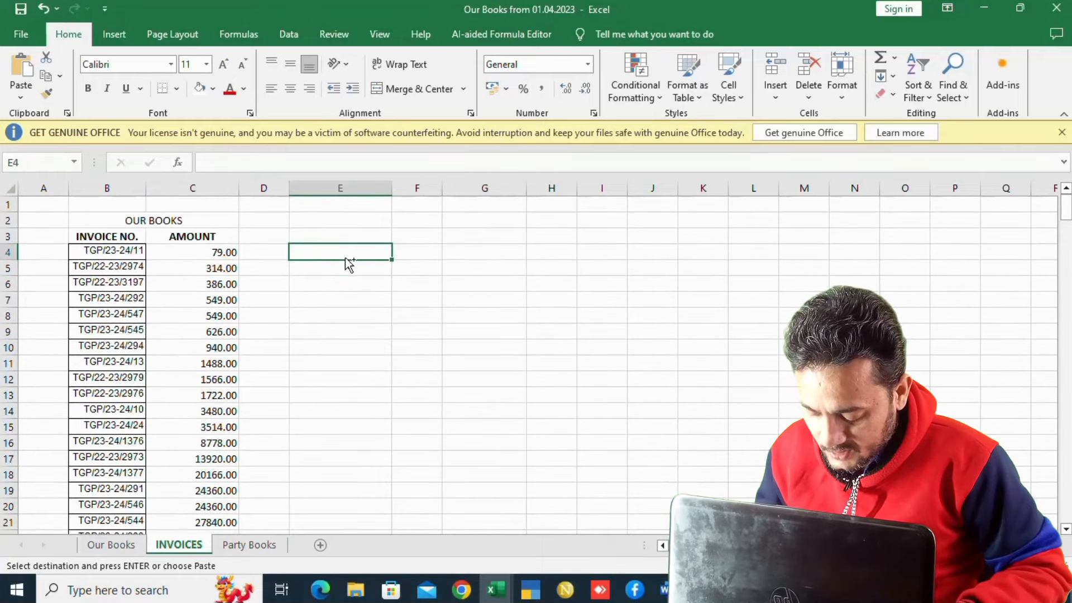
key(ctrl+v)
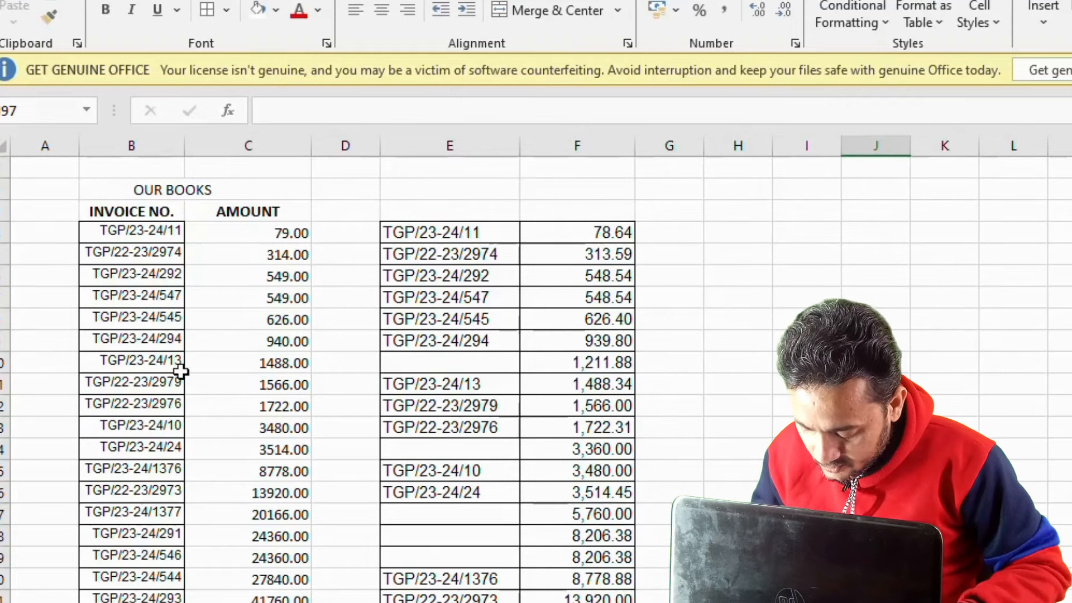
Move the OUR BOOKS entries from TGP/23-24/13 in row 10 onward down one row to line up with the matching party entries.
click(400, 364)
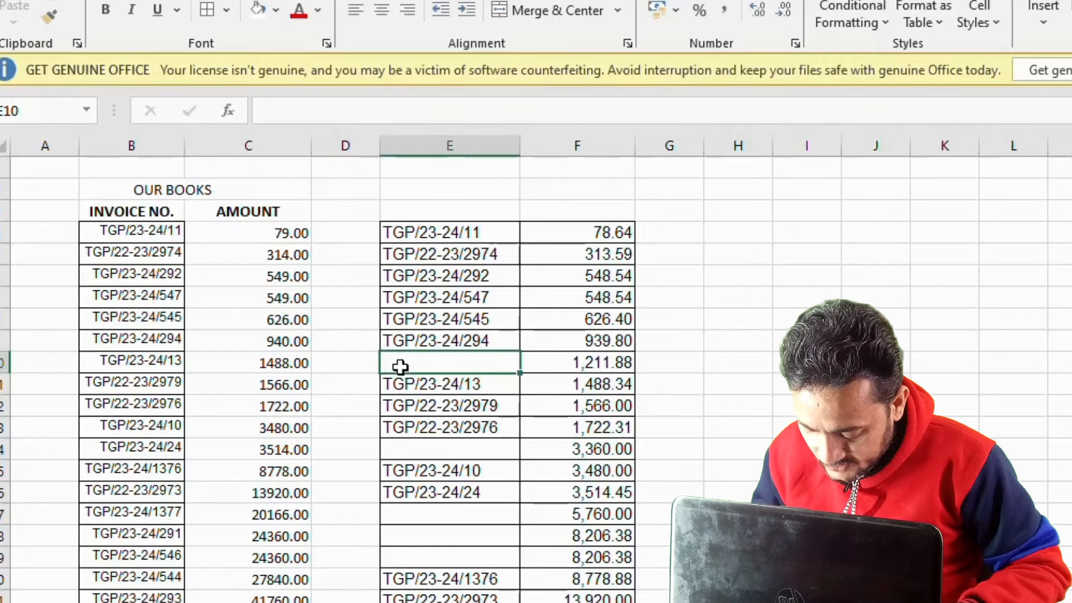
click(456, 381)
drag(141, 362, 249, 484)
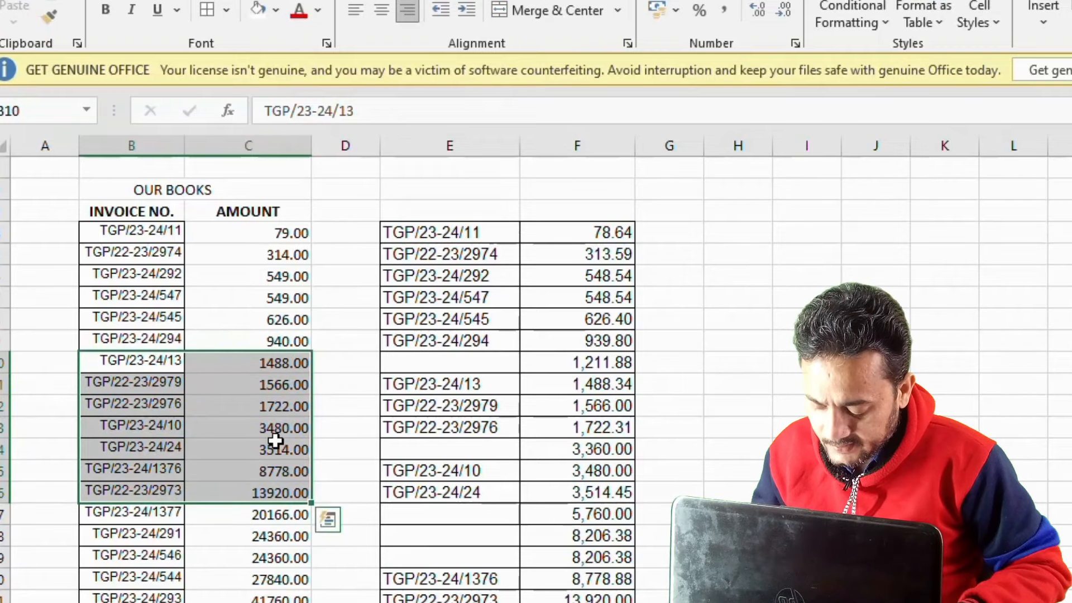
key(ctrl+shift+Down)
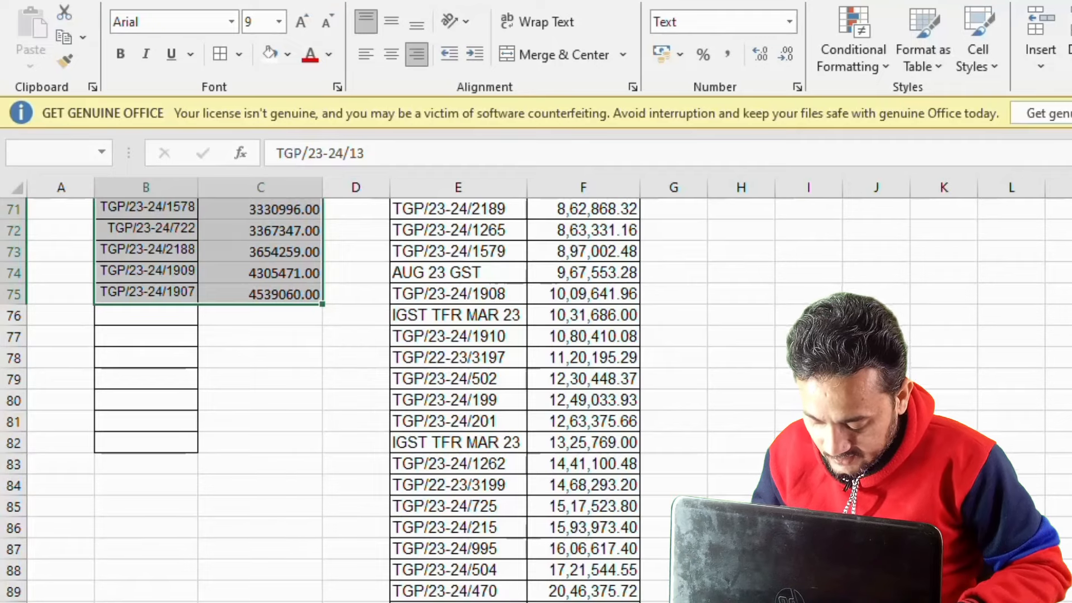
scroll(287, 476, up, 2)
scroll(287, 476, up, 20)
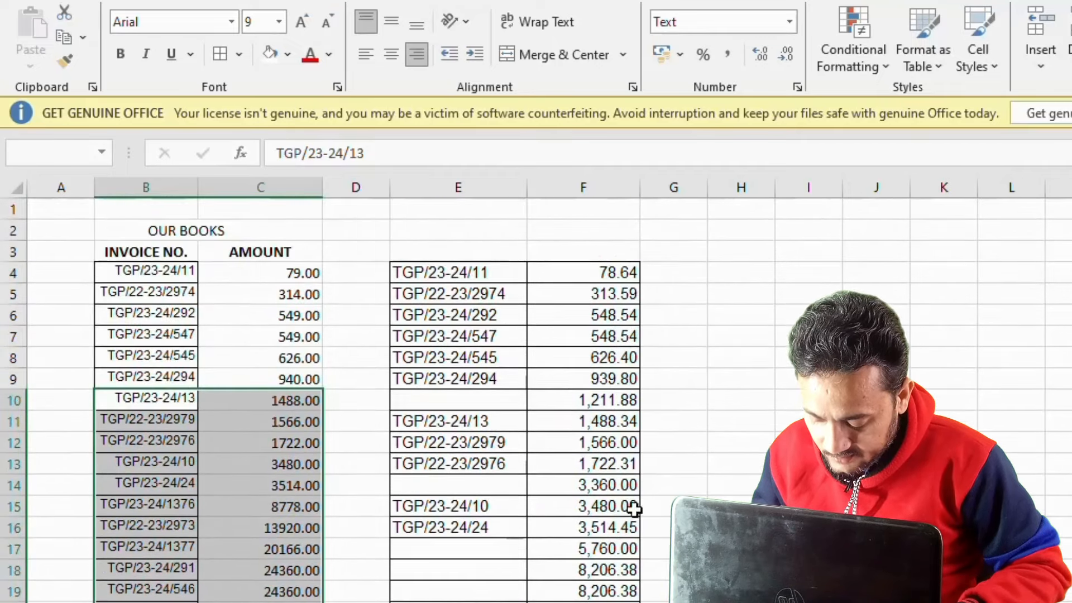
drag(322, 451, 316, 478)
click(370, 479)
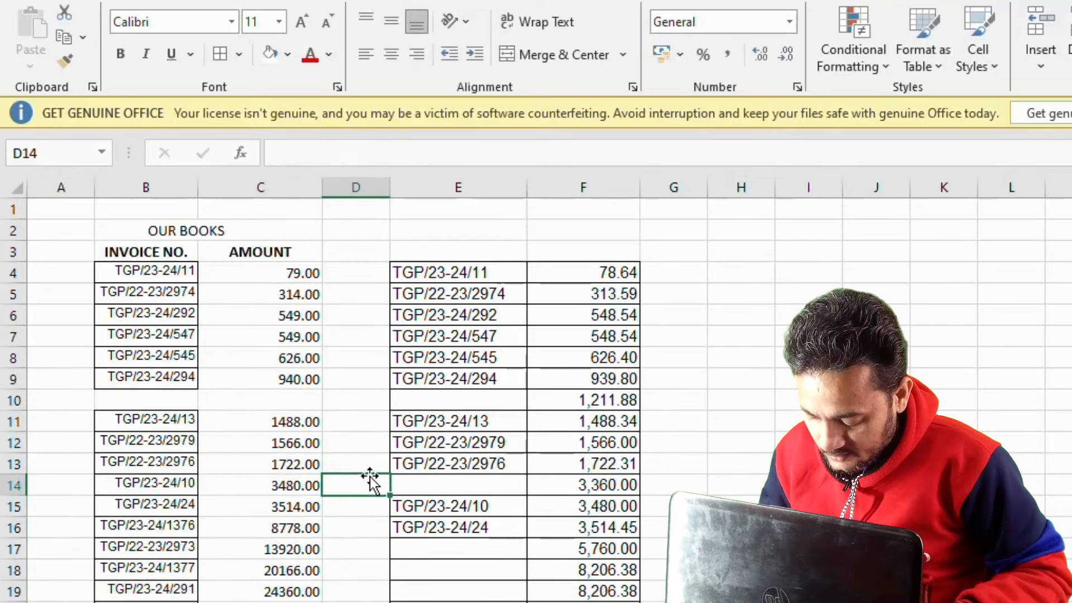
Move the OUR BOOKS entries from TGP/23-24/10 in row 14 onward down one row, leaving B14:C14 blank beside the party's unmatched amount.
click(165, 492)
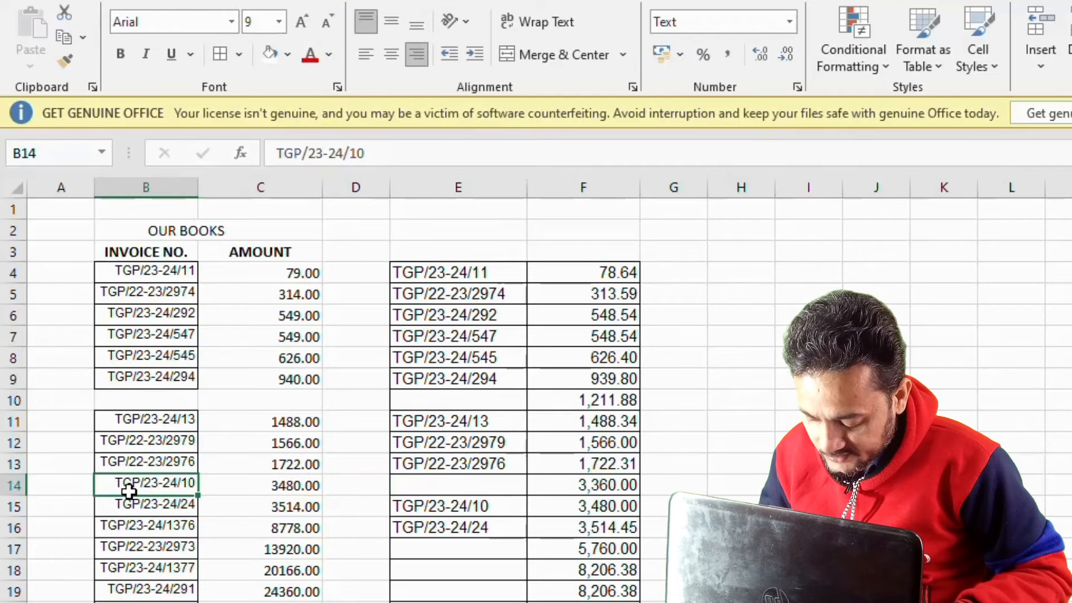
drag(129, 491, 260, 507)
scroll(342, 450, up, 20)
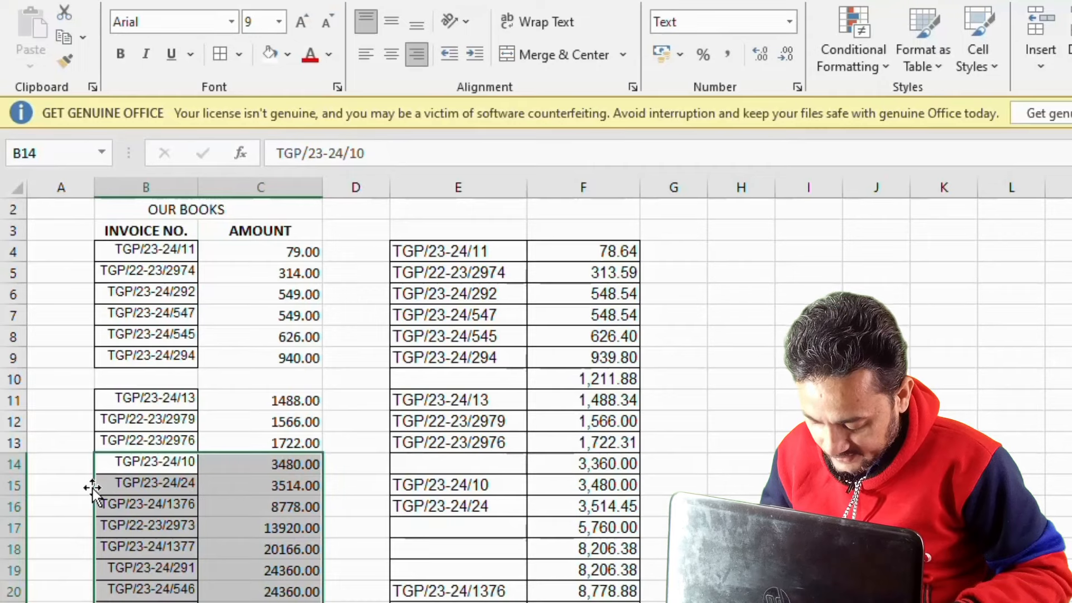
drag(92, 488, 105, 512)
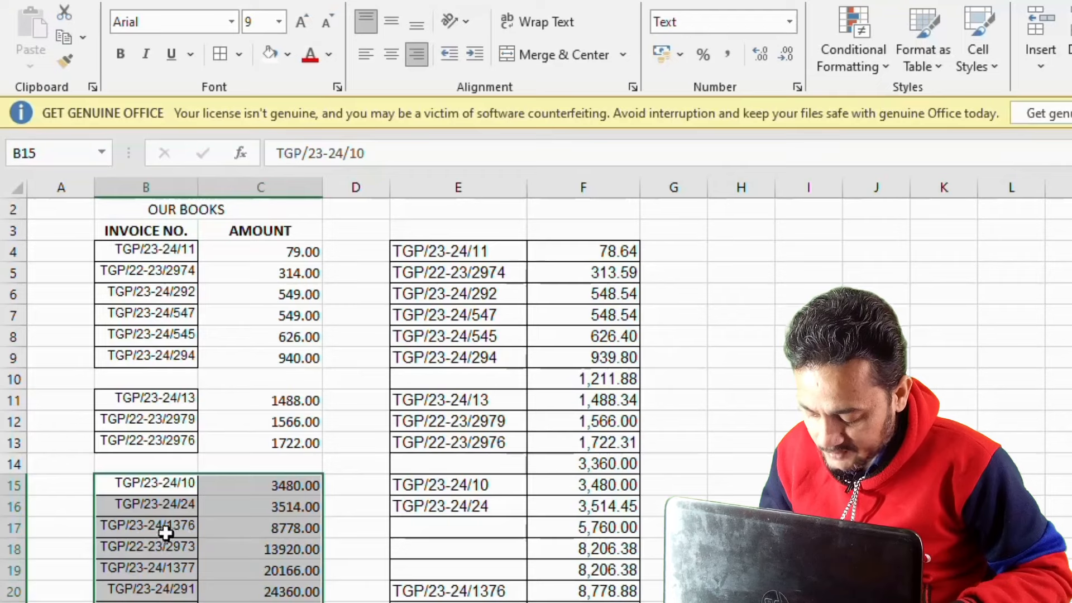
click(446, 530)
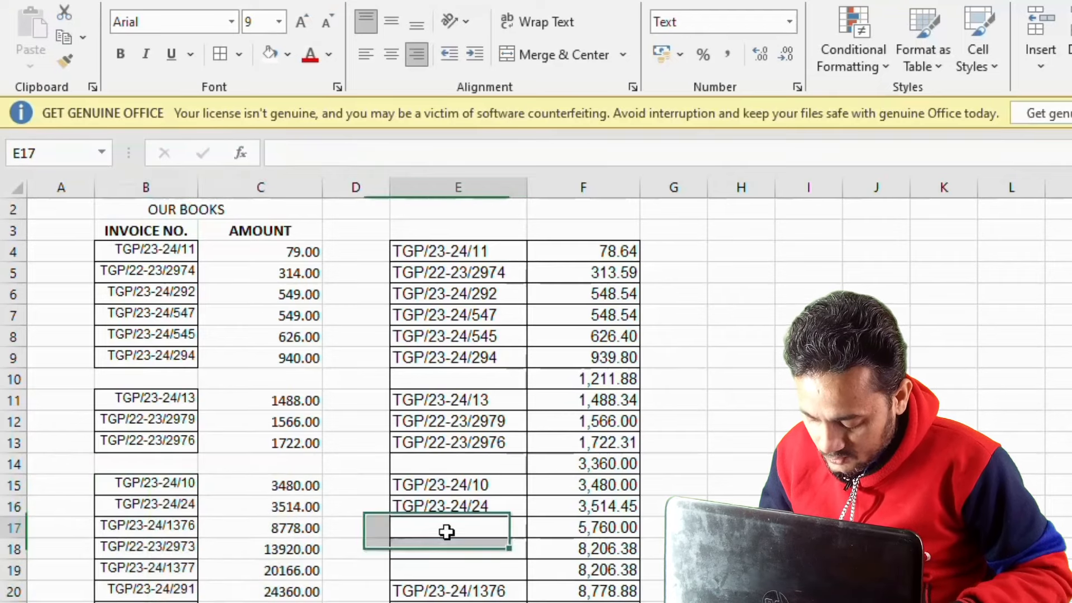
Move the OUR BOOKS entries from TGP/23-24/1376 in row 17 onward down three rows, so they start at B20.
click(447, 591)
mouse_move(129, 521)
mouse_down()
mouse_move(263, 524)
mouse_move(262, 602)
mouse_move(277, 579)
mouse_move(278, 601)
mouse_up()
scroll(314, 469, up, 1)
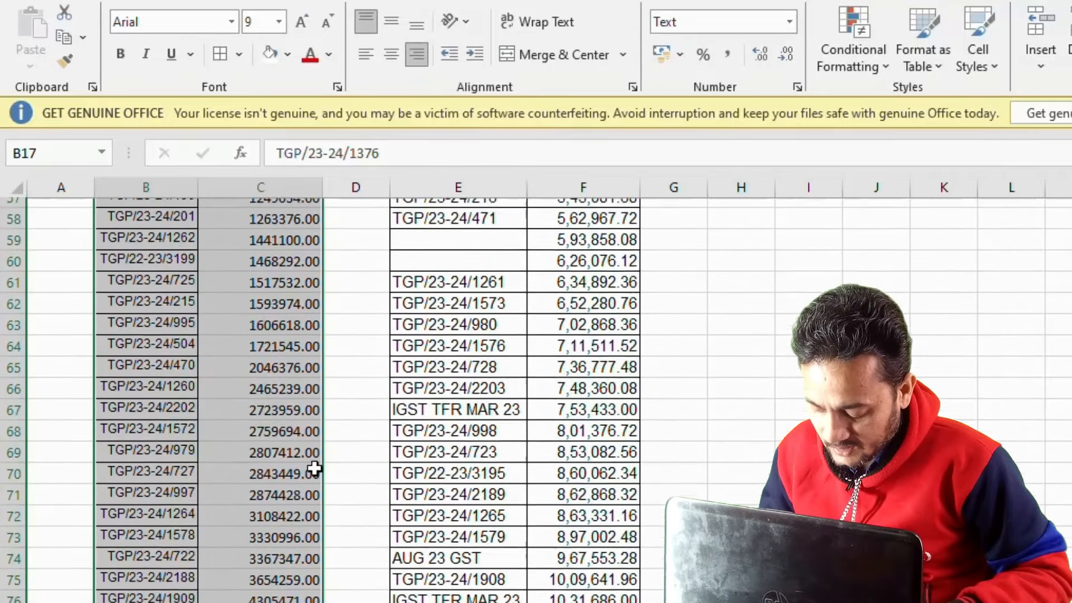
scroll(314, 469, up, 19)
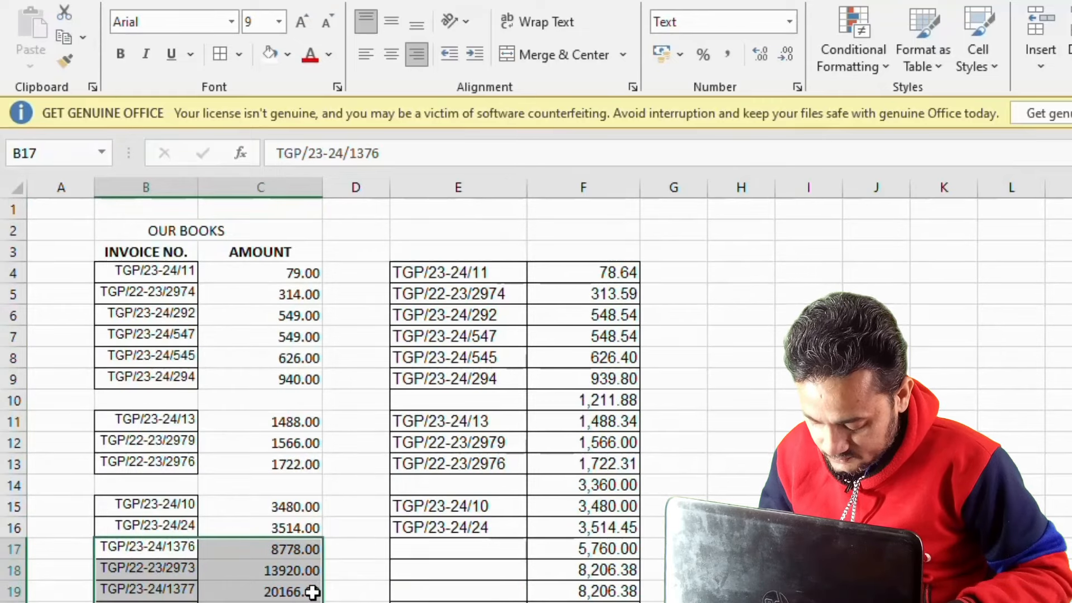
drag(322, 582, 323, 602)
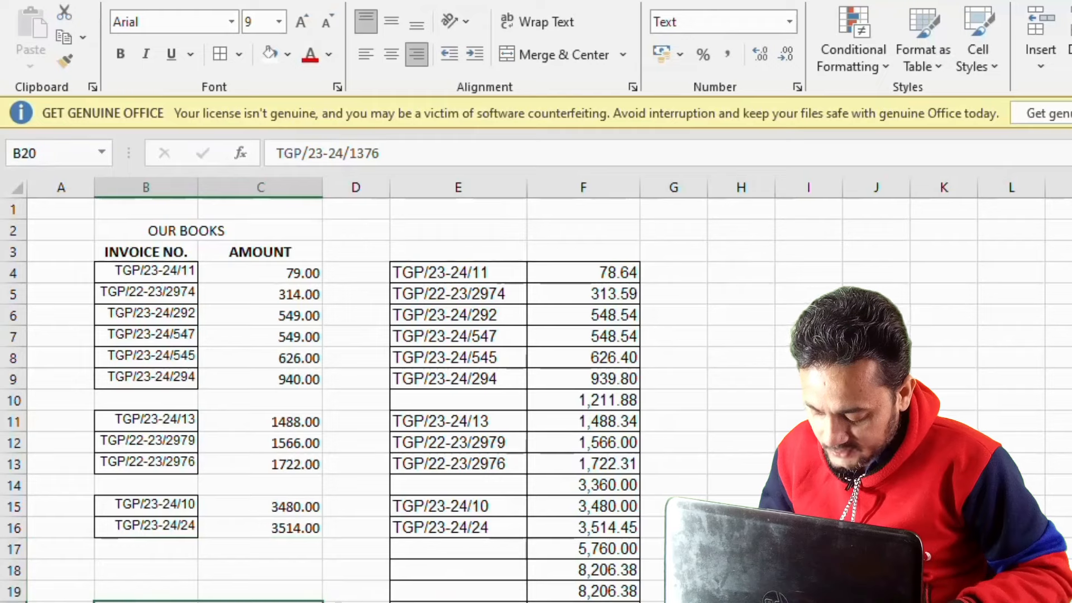
Move the OUR BOOKS entries from TGP/23-24/291 in row 23 onward down one row, leaving B23:C23 blank.
scroll(355, 592, down, 1)
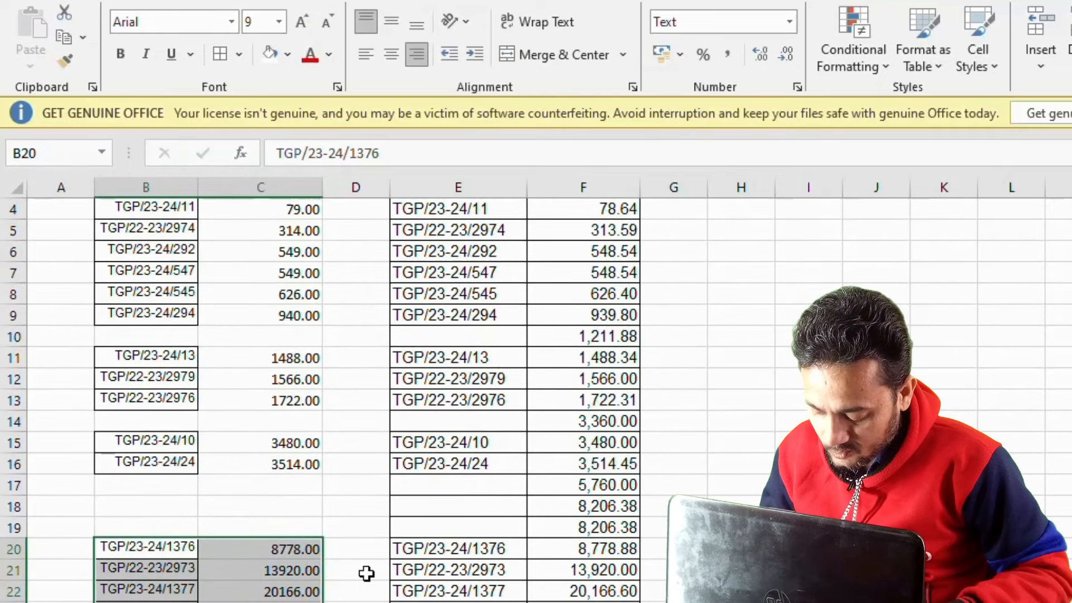
key(ctrl+shift+Down)
drag(143, 486, 282, 556)
scroll(324, 555, up, 19)
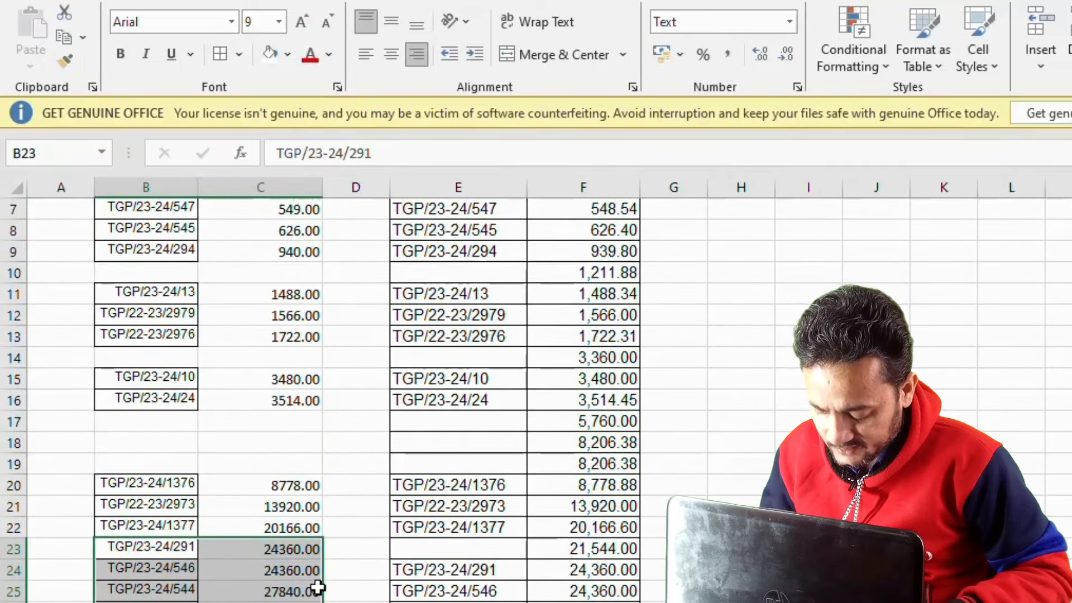
drag(322, 589, 322, 602)
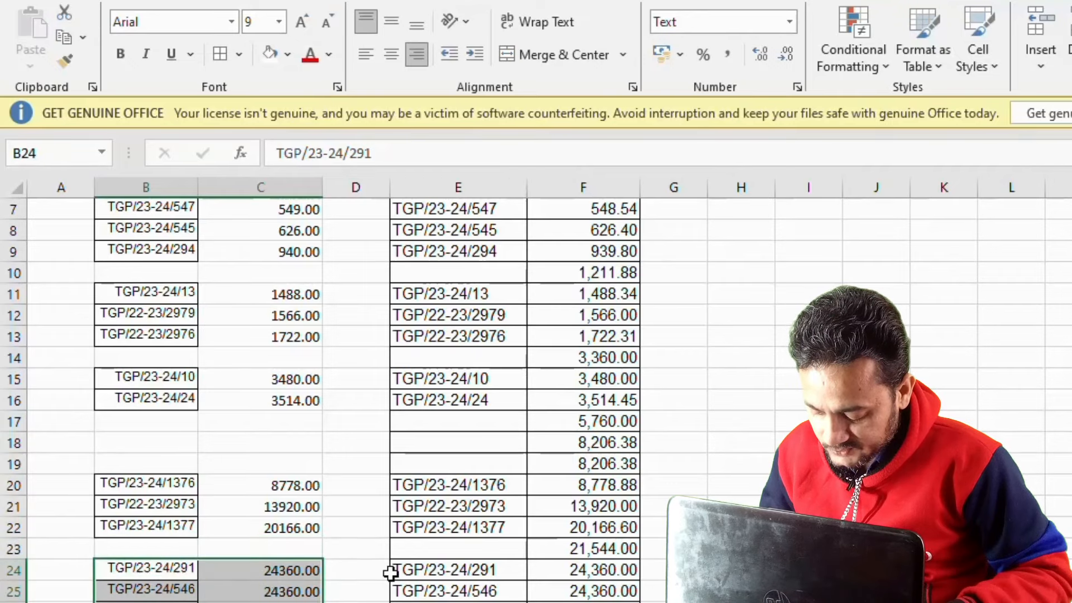
Shift the remaining OUR BOOKS entries from TGP/23-24/23 in row 31 onward down, aligning each with its party match, including TGP/23-24/1260 in row 91.
scroll(536, 401, down, 1)
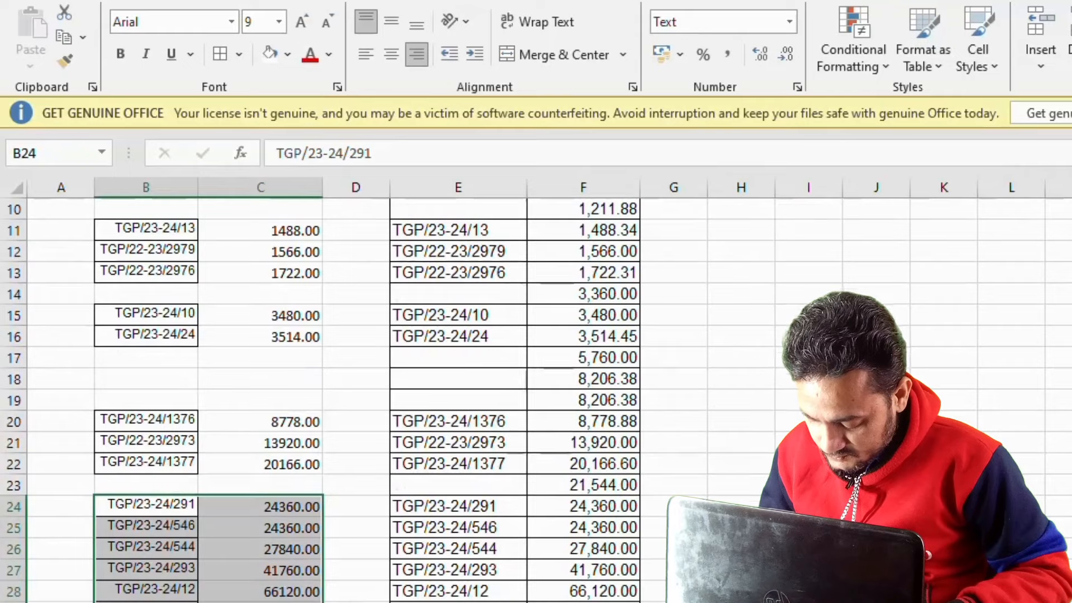
scroll(536, 401, down, 1)
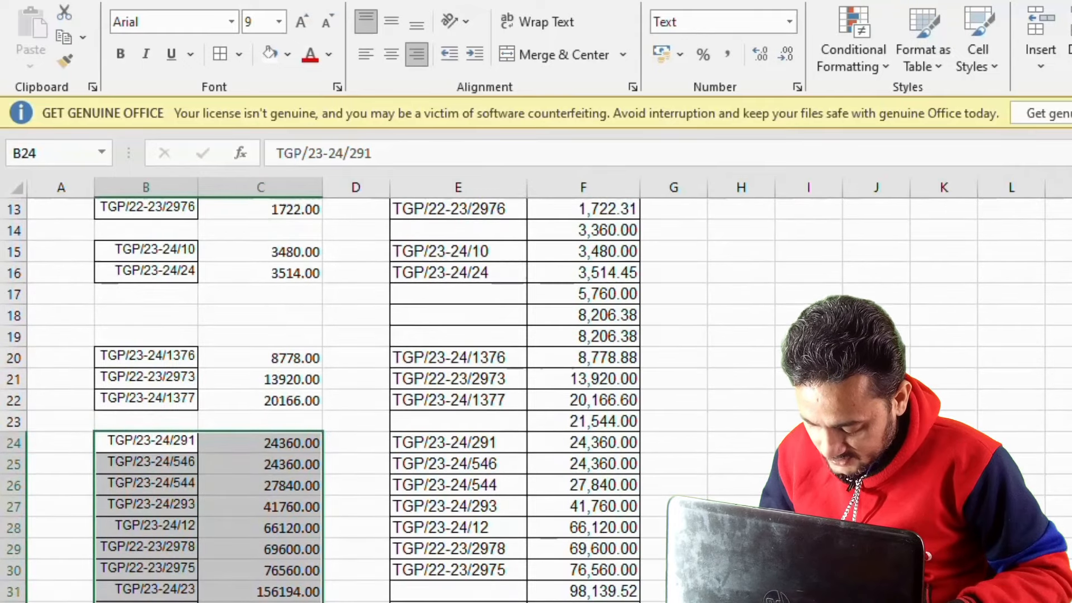
scroll(345, 588, down, 1)
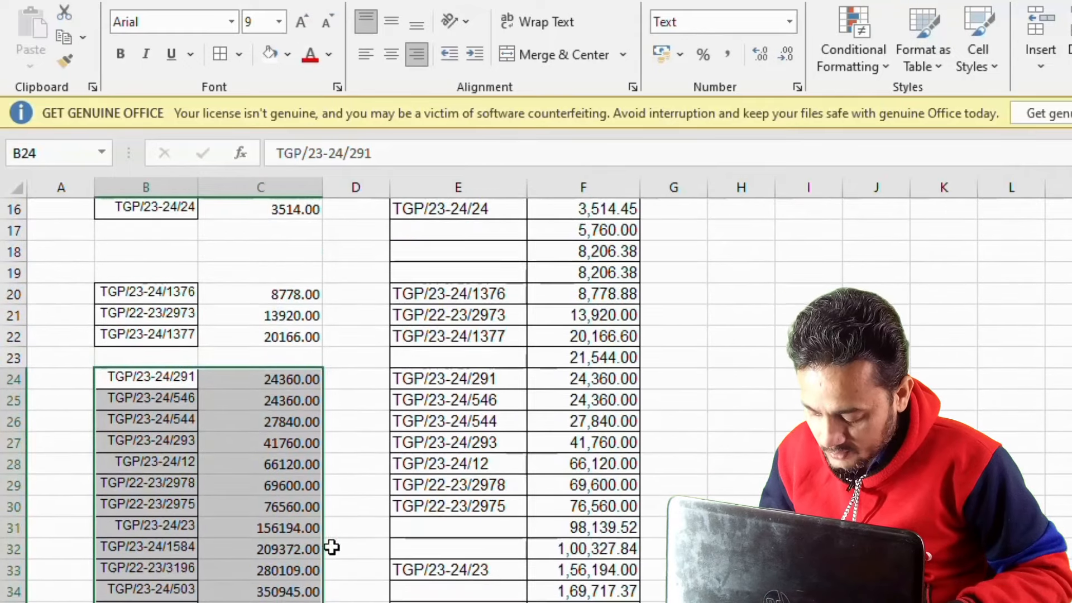
drag(150, 528, 279, 602)
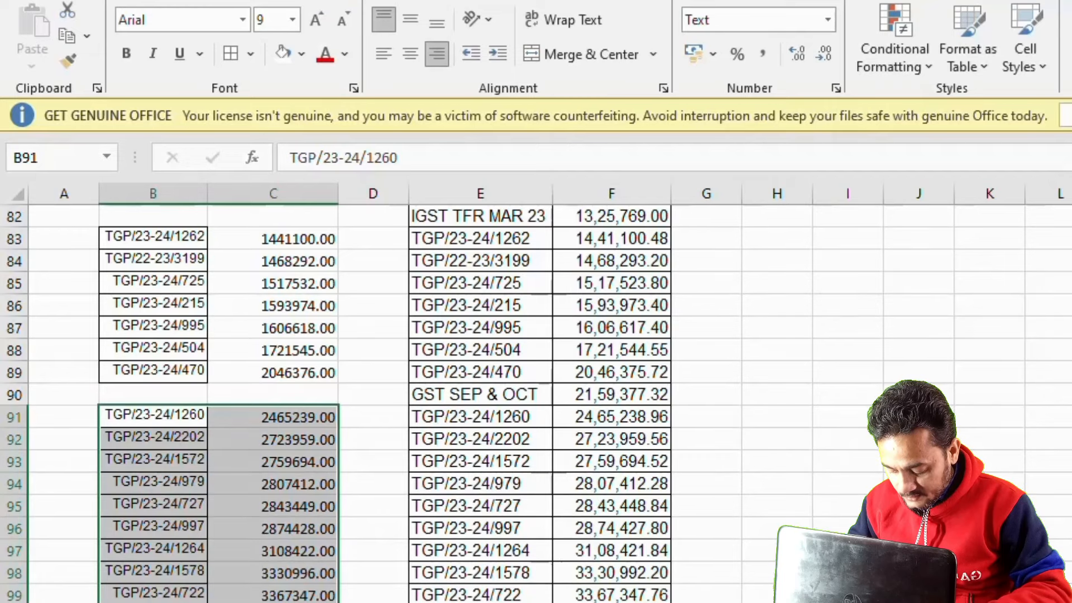
click(746, 565)
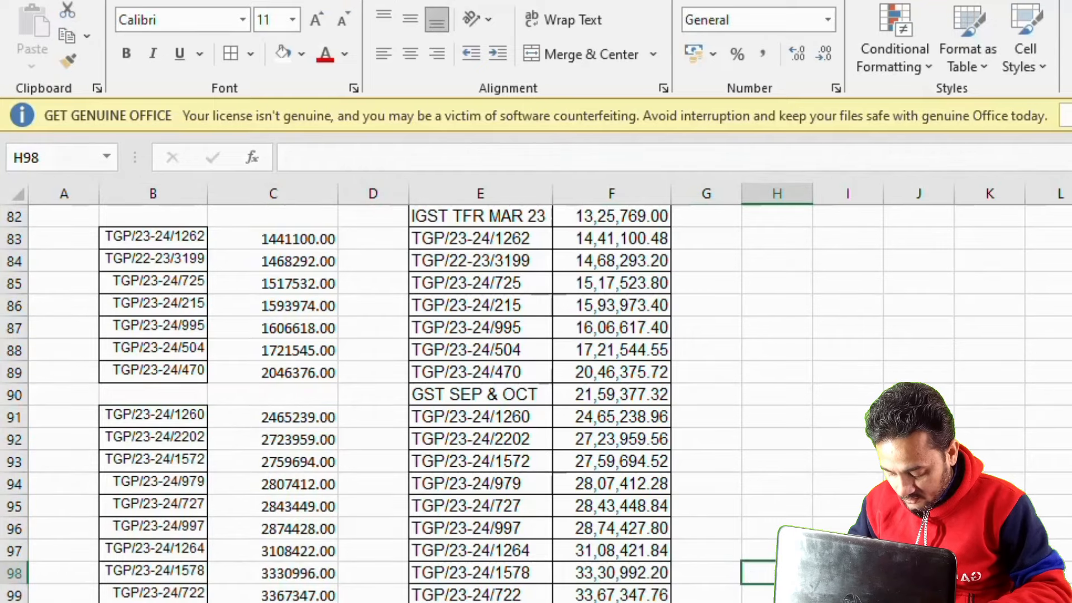
Enter the headings PARTY BOOKS in E2 and DIFF in I2.
scroll(536, 402, up, 20)
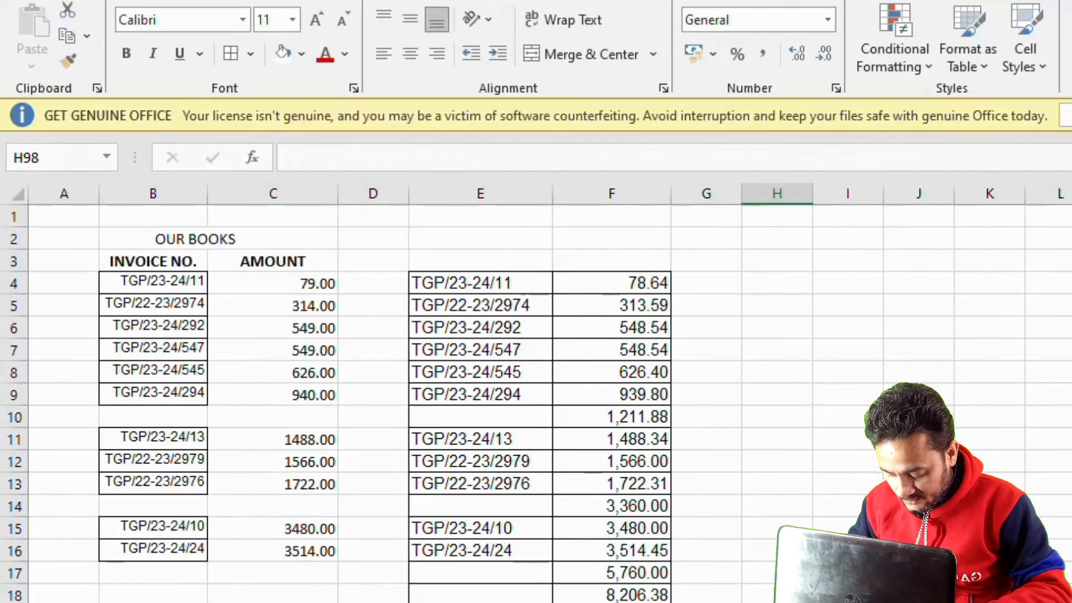
click(526, 239)
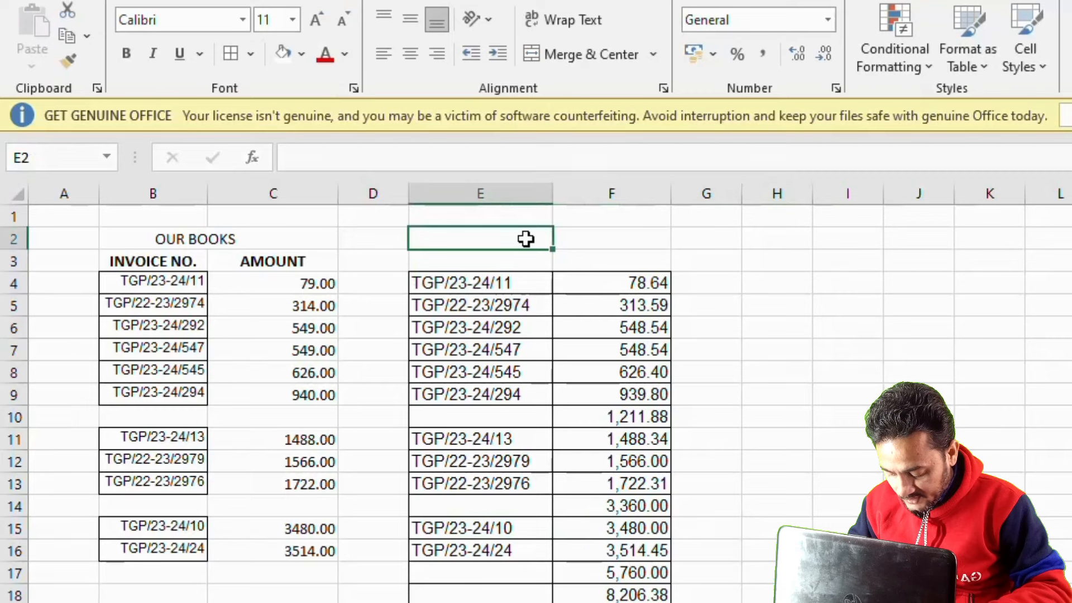
text(PARTY )
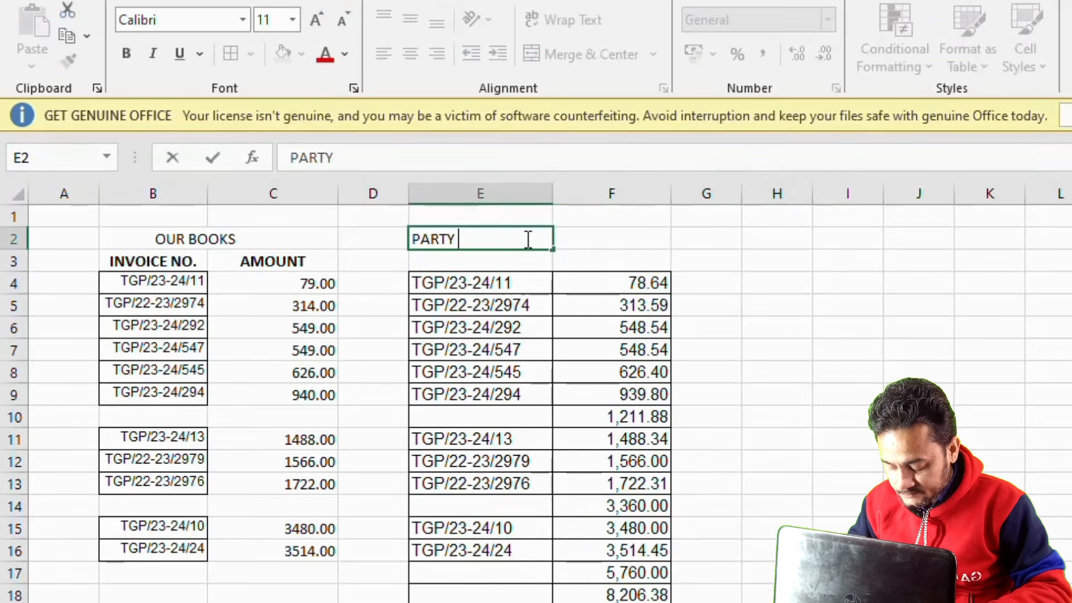
text(BOOKS)
key(Return)
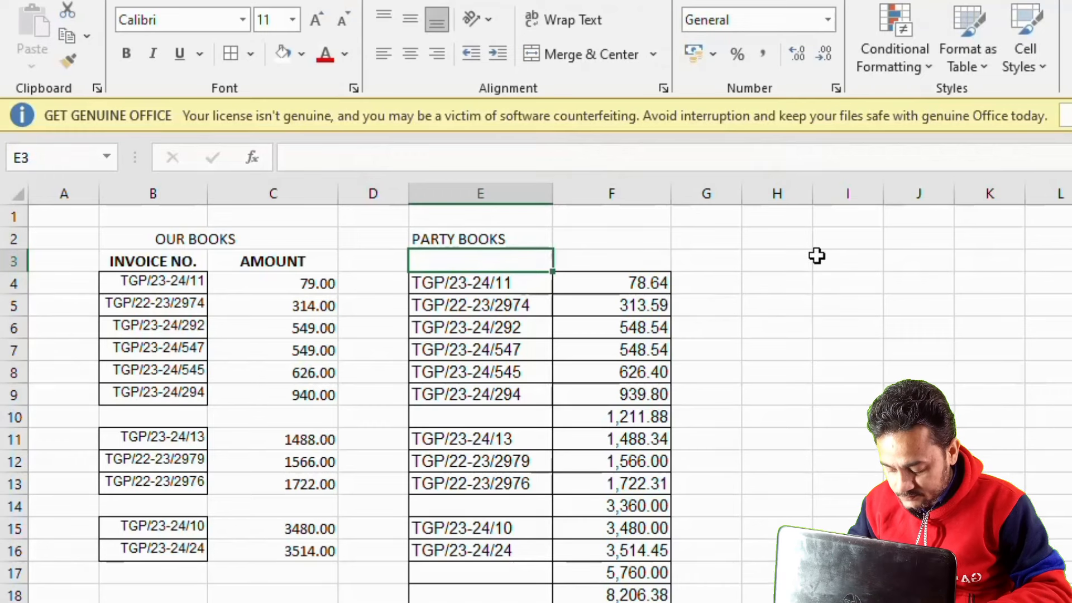
click(841, 235)
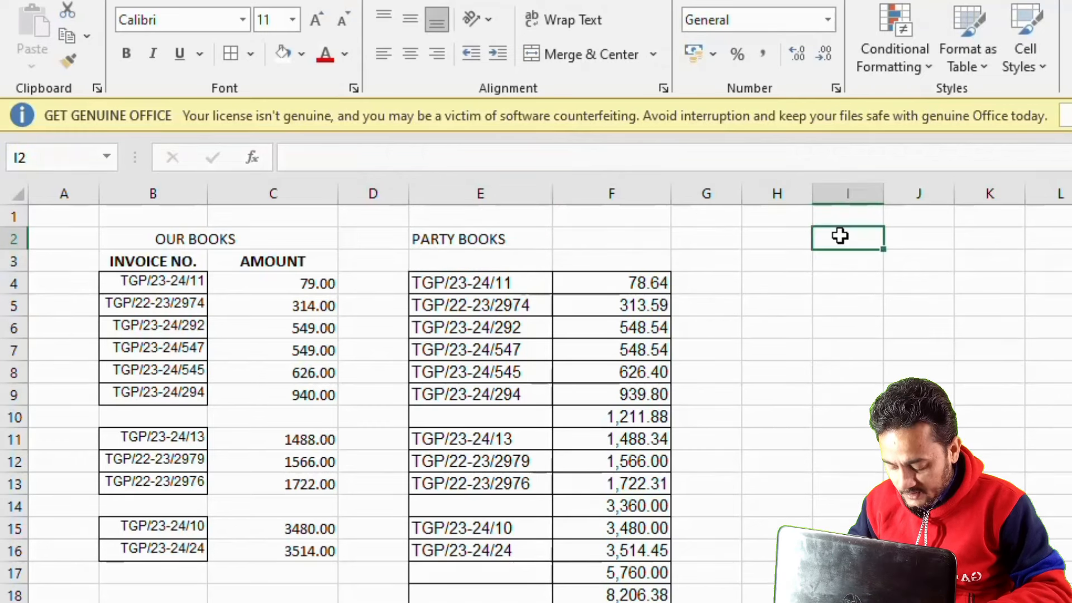
text(DIFF)
key(Return)
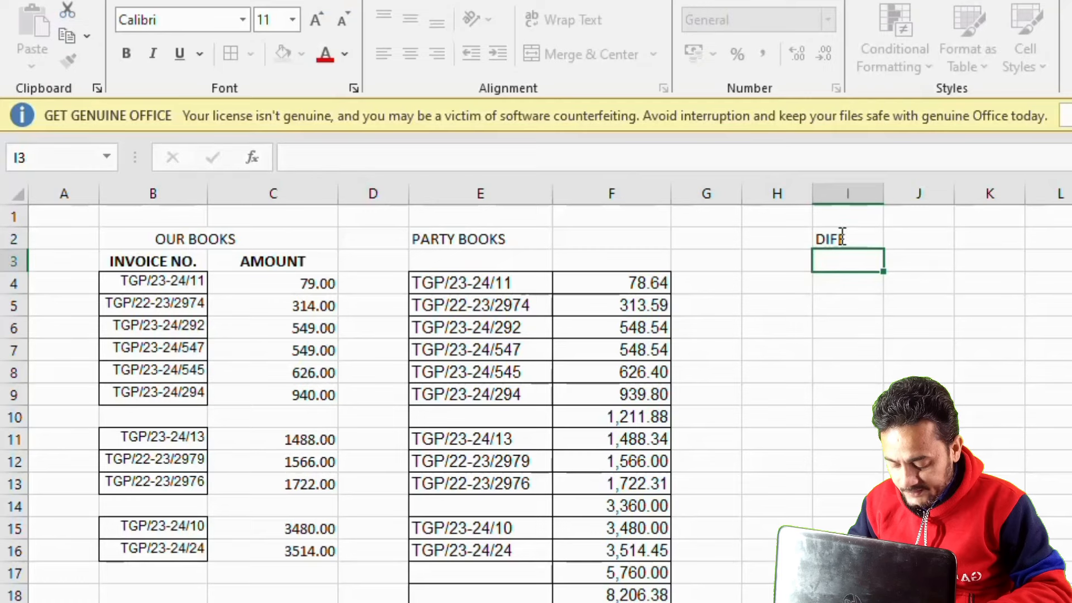
Enter the formula =C4-F4 in I4 to subtract the party amount from the company amount.
click(832, 281)
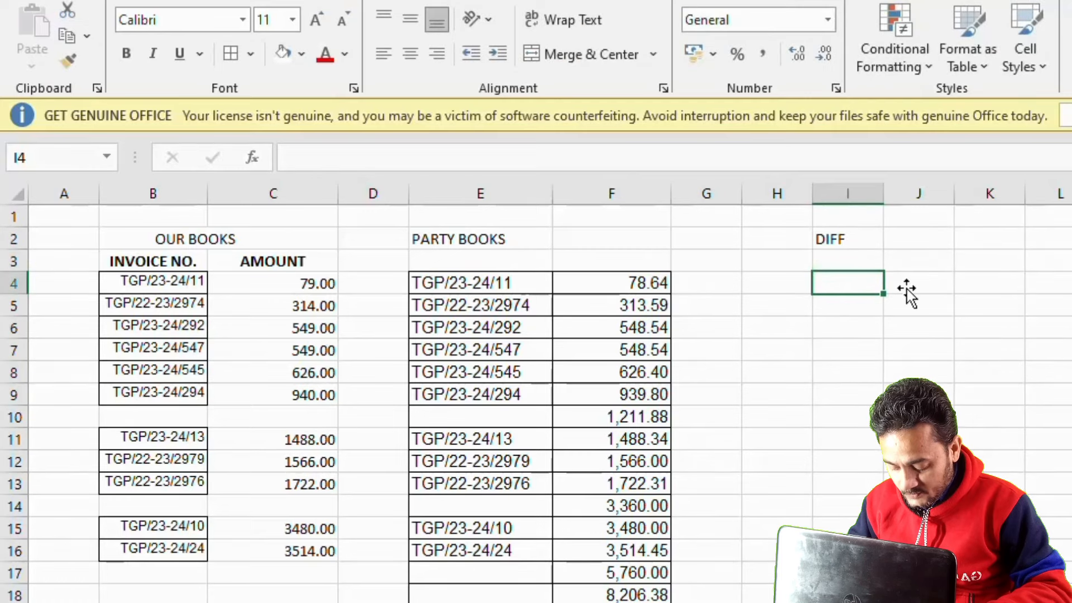
text(=)
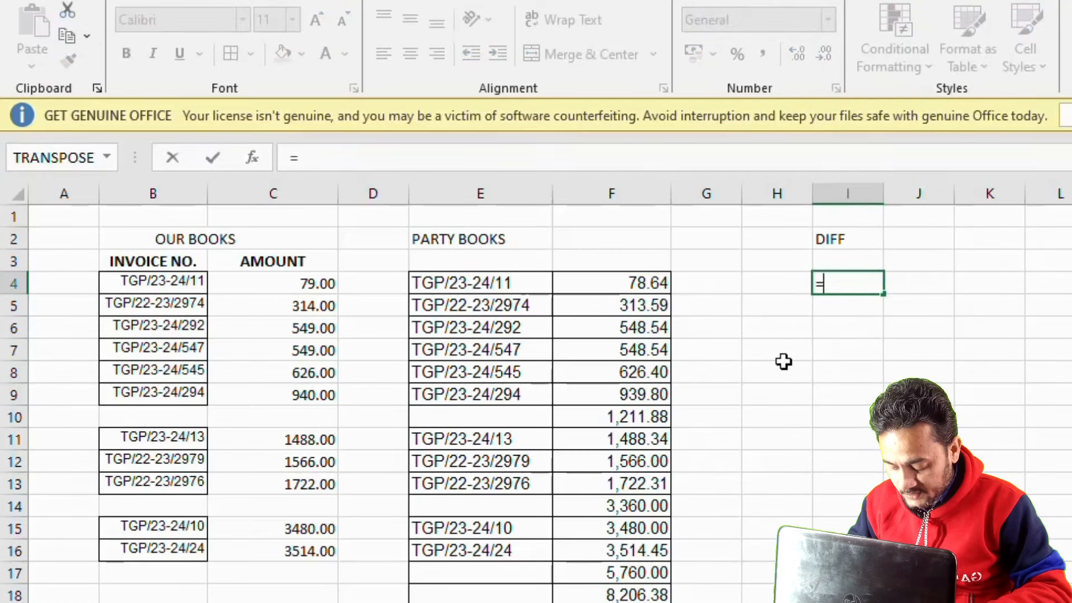
click(302, 288)
text(-)
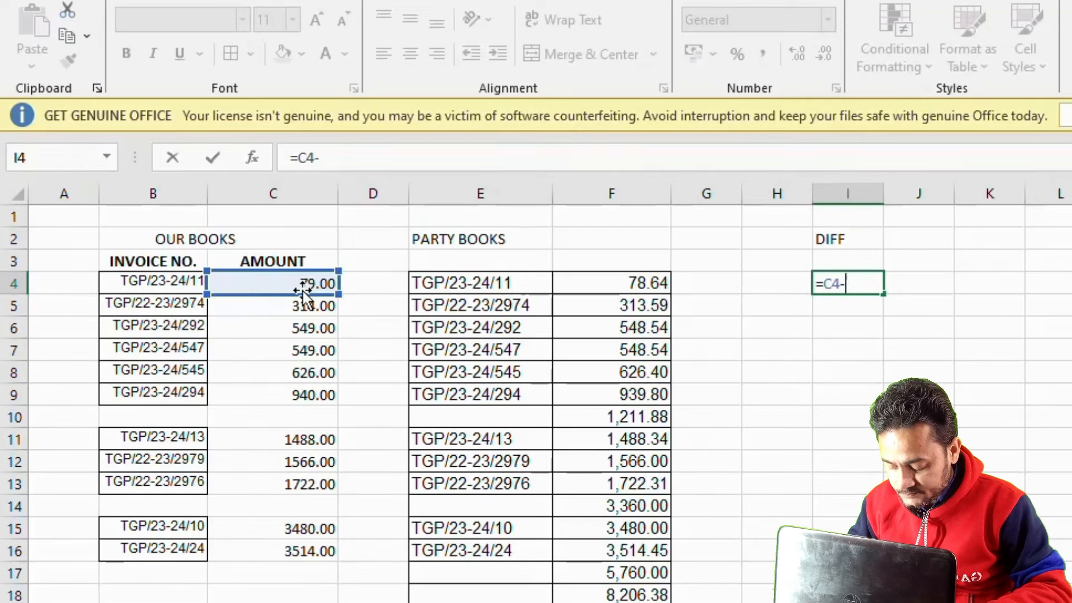
key(Left)
key(Left)
key(Left)
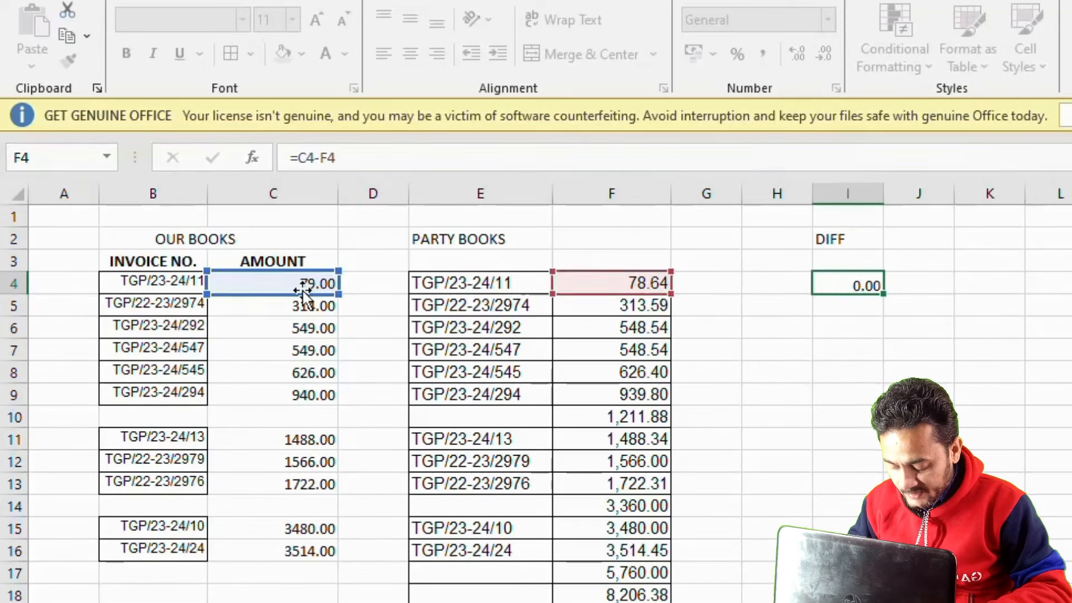
key(Return)
Fill the difference formula down I4:I102 and widen column I to fit the large values.
drag(849, 284, 849, 600)
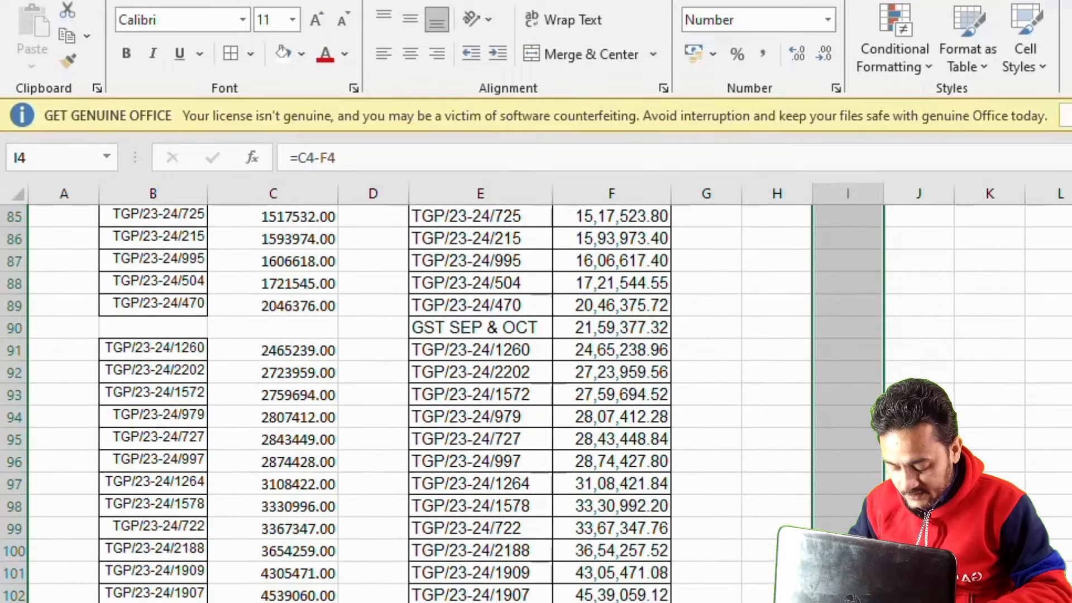
key(ctrl+d)
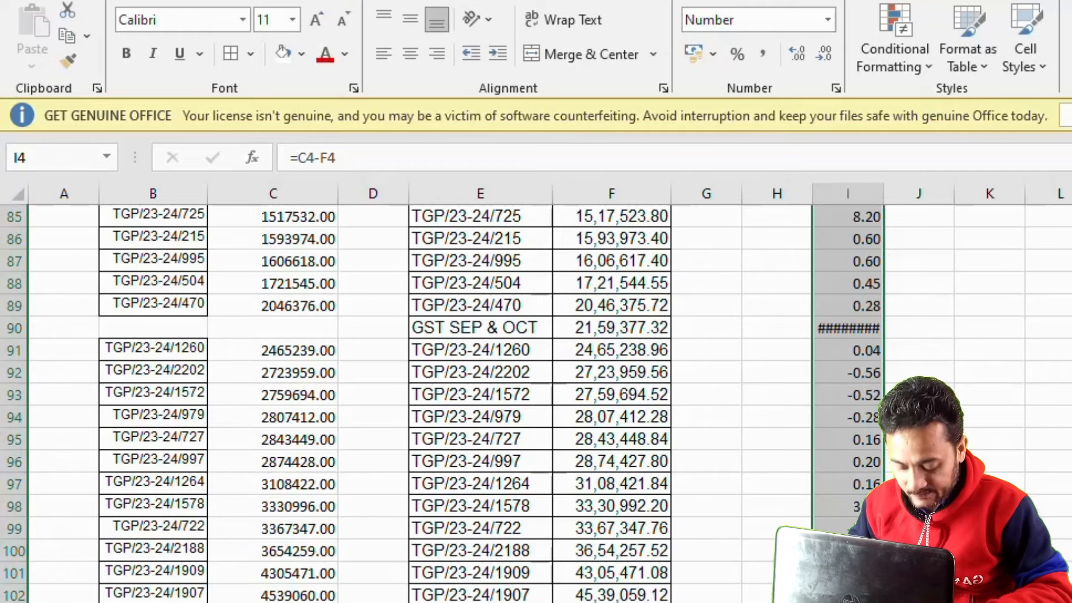
drag(884, 190, 906, 186)
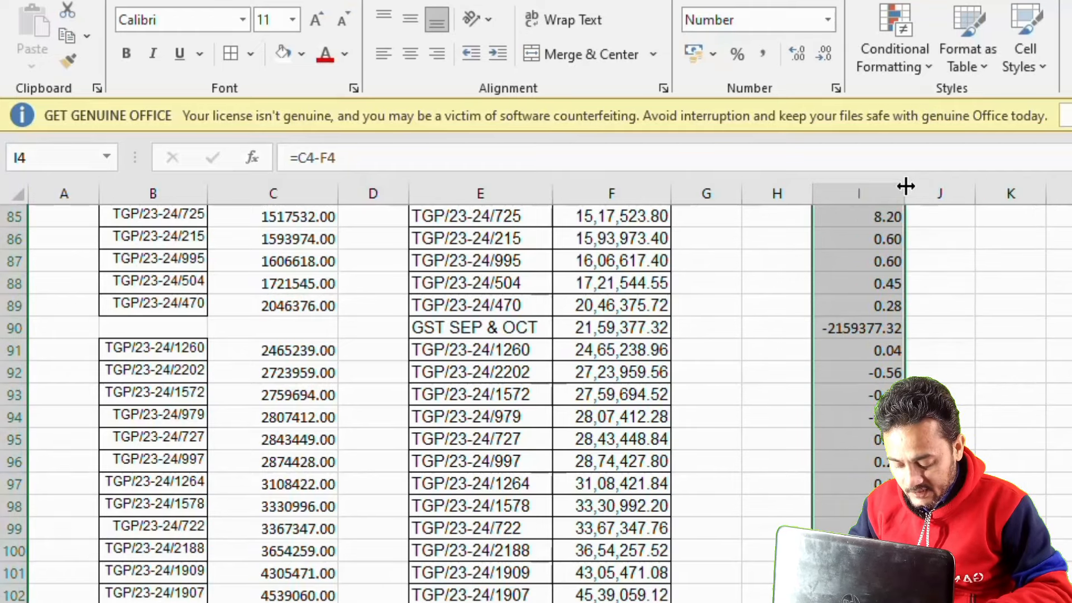
scroll(411, 402, up, 20)
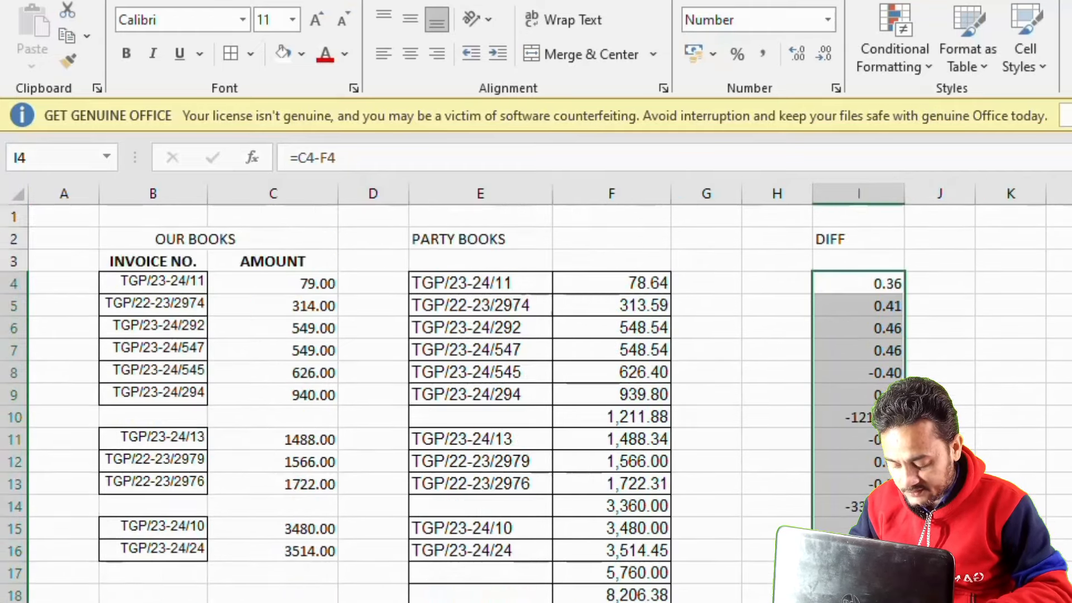
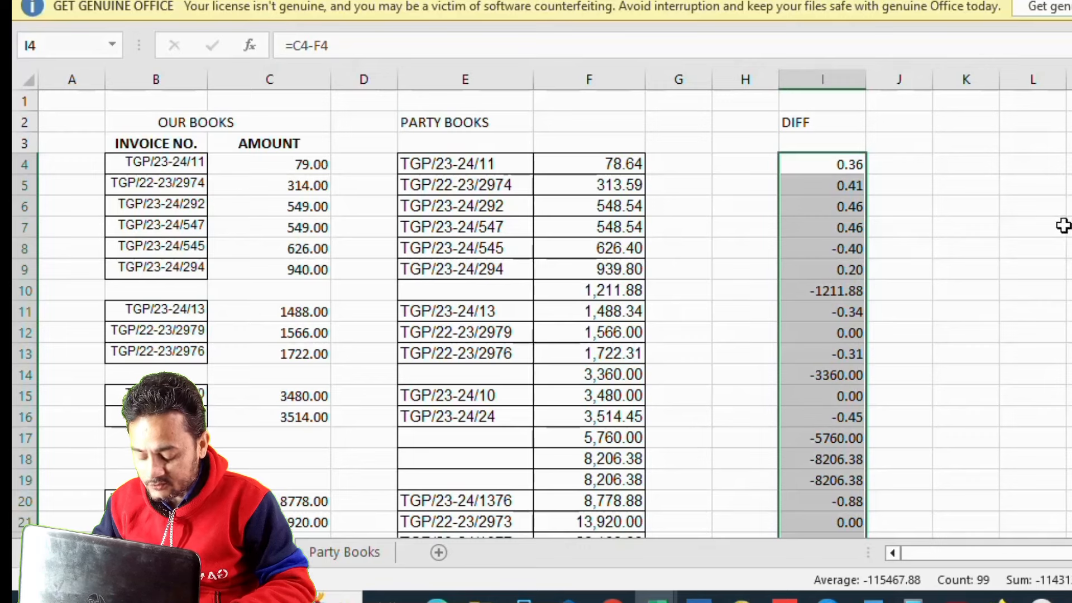
Compare the company and party amounts with their DIFF values in row 8 and in the unmatched rows 10 and 17 to 19.
click(833, 140)
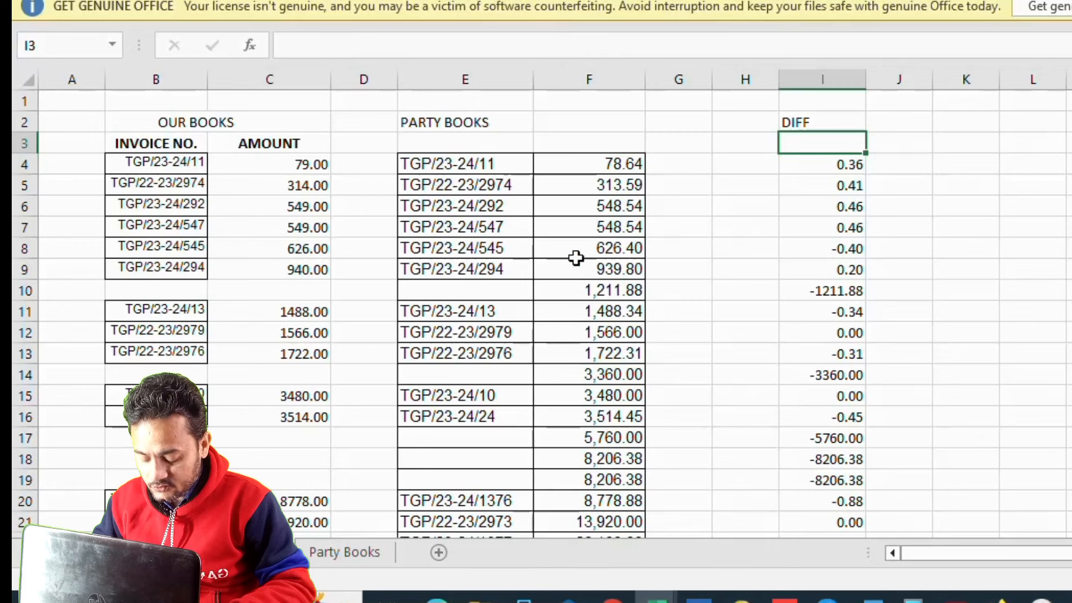
click(297, 244)
click(629, 254)
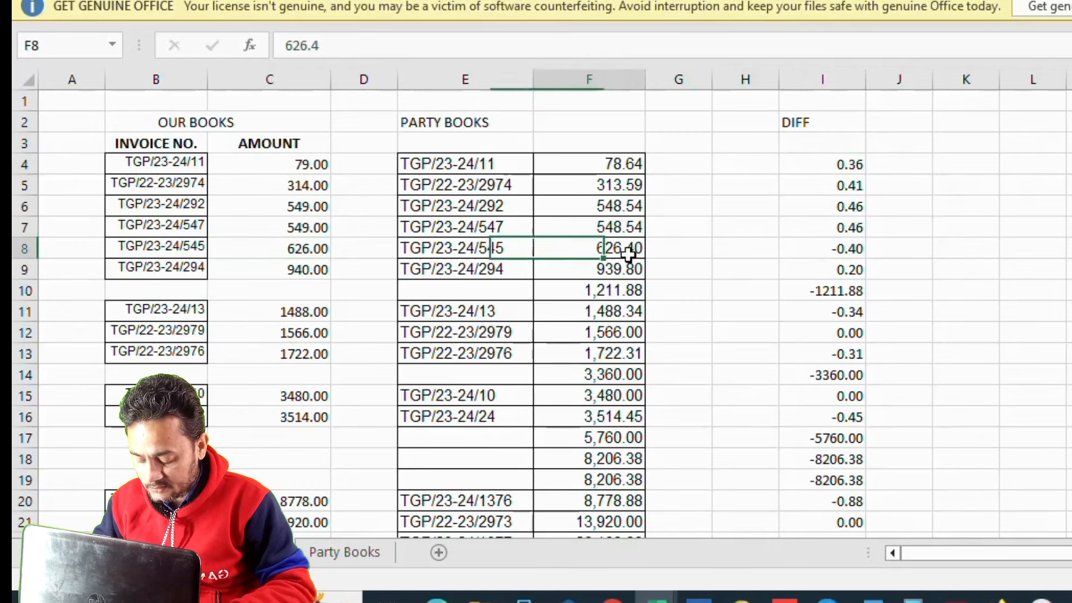
click(852, 250)
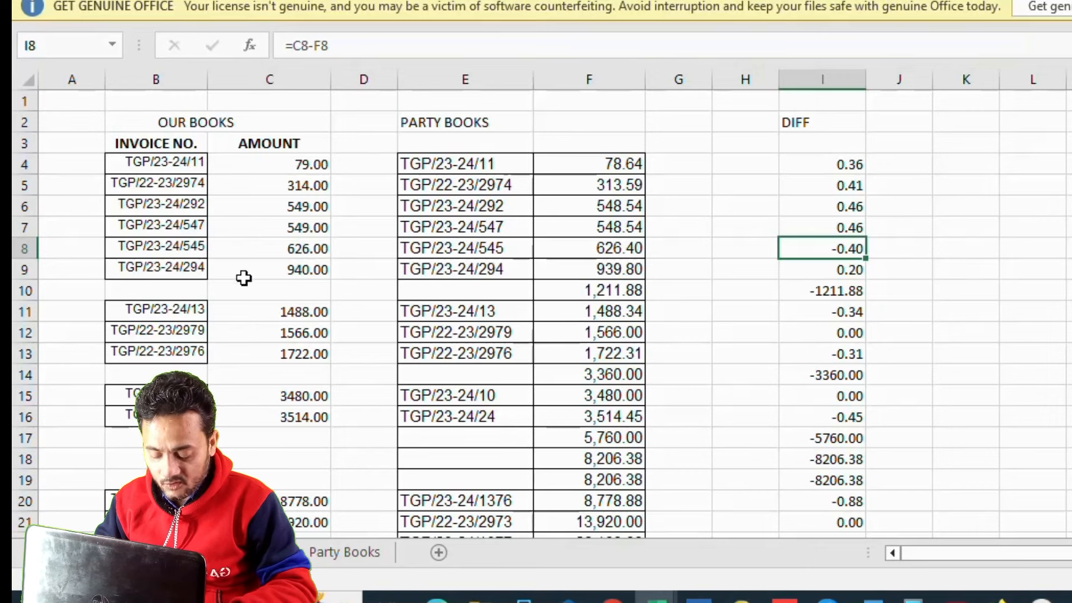
click(841, 298)
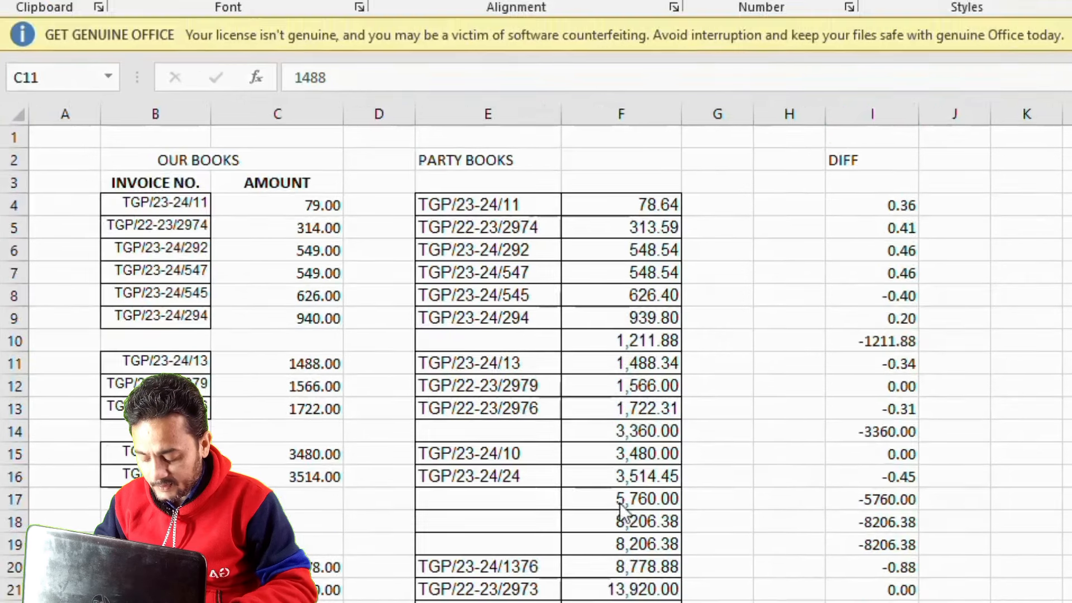
click(624, 499)
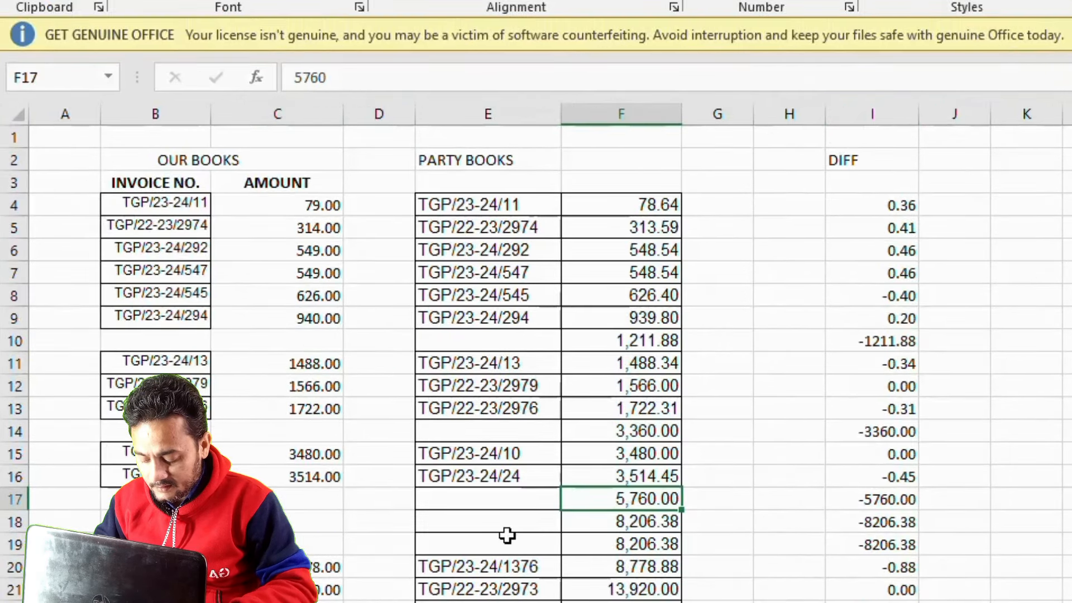
click(884, 506)
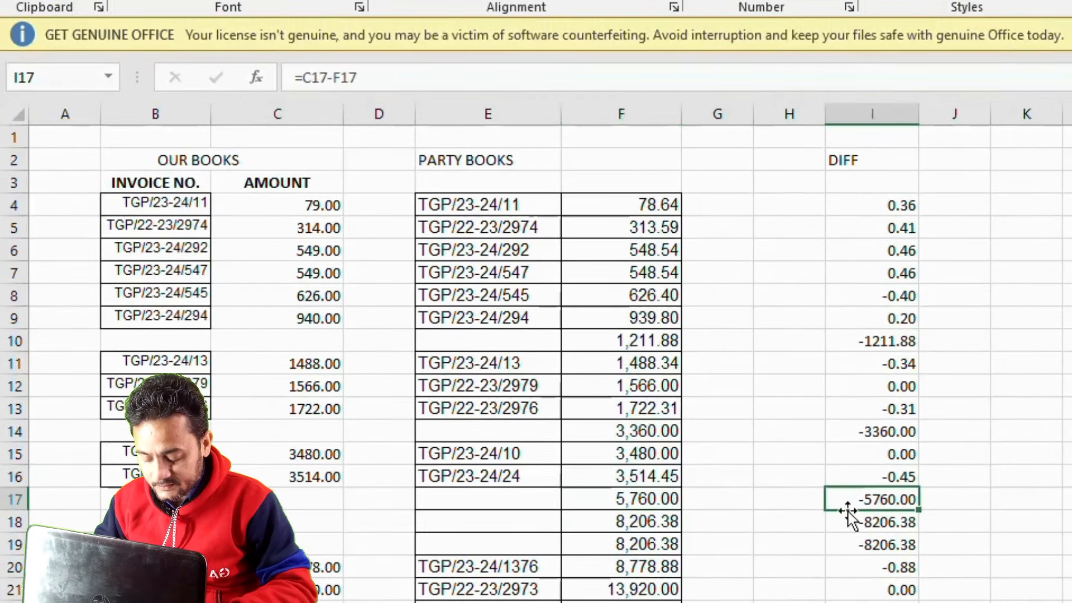
drag(168, 499, 168, 545)
drag(510, 501, 697, 546)
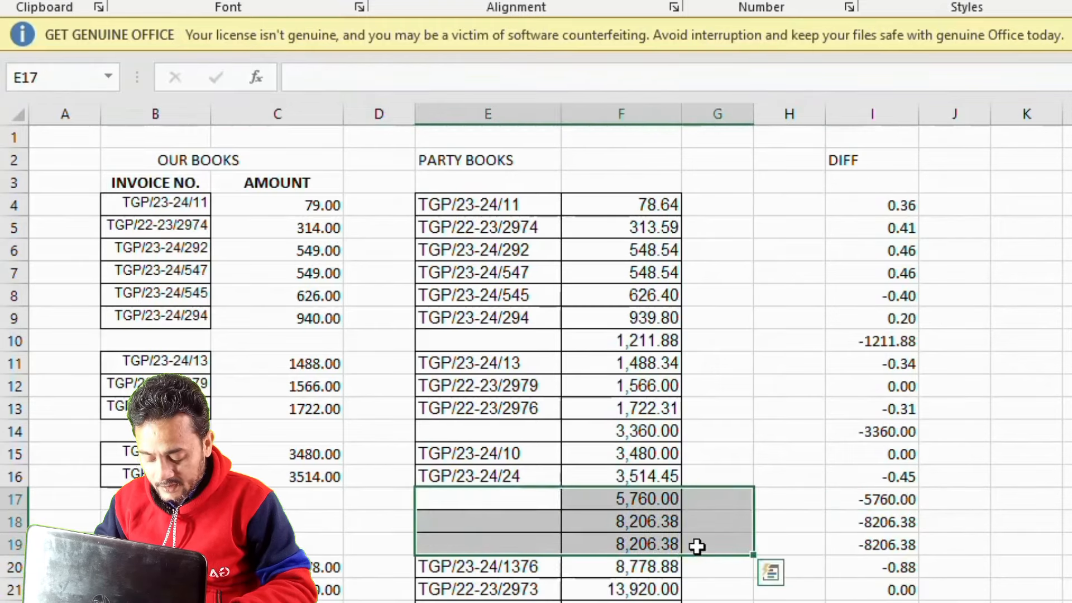
click(808, 461)
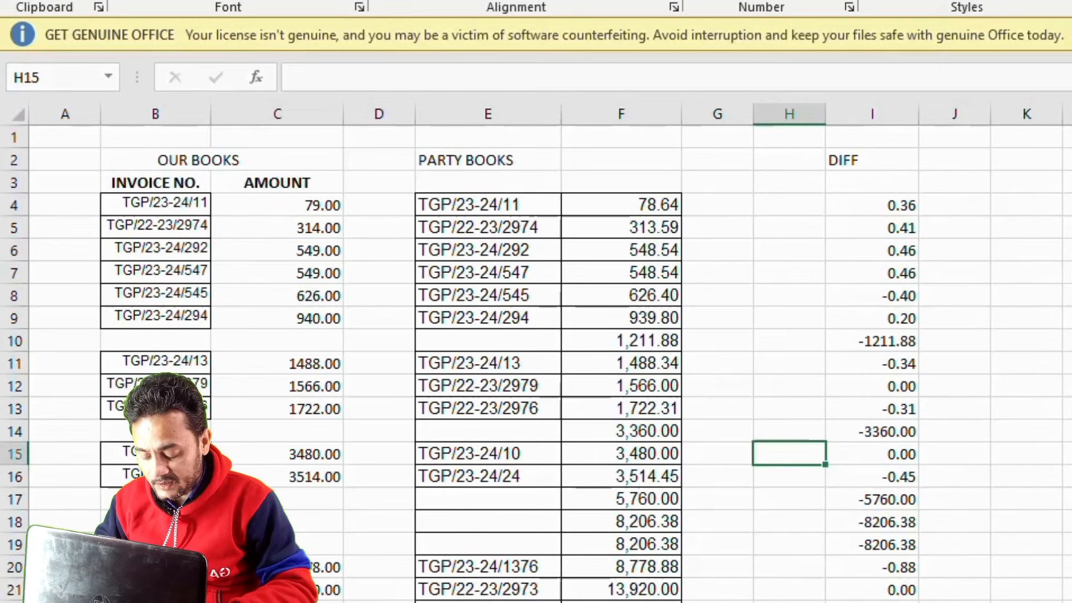
click(486, 497)
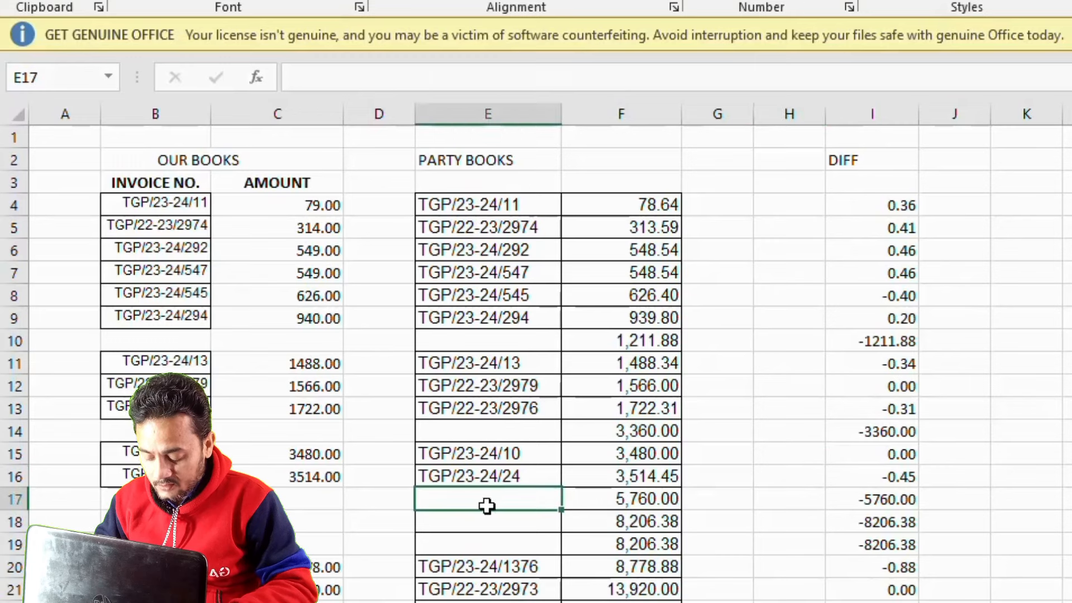
Check the party amounts in rows 17, 15 and 14 against the company amount in C15.
click(631, 500)
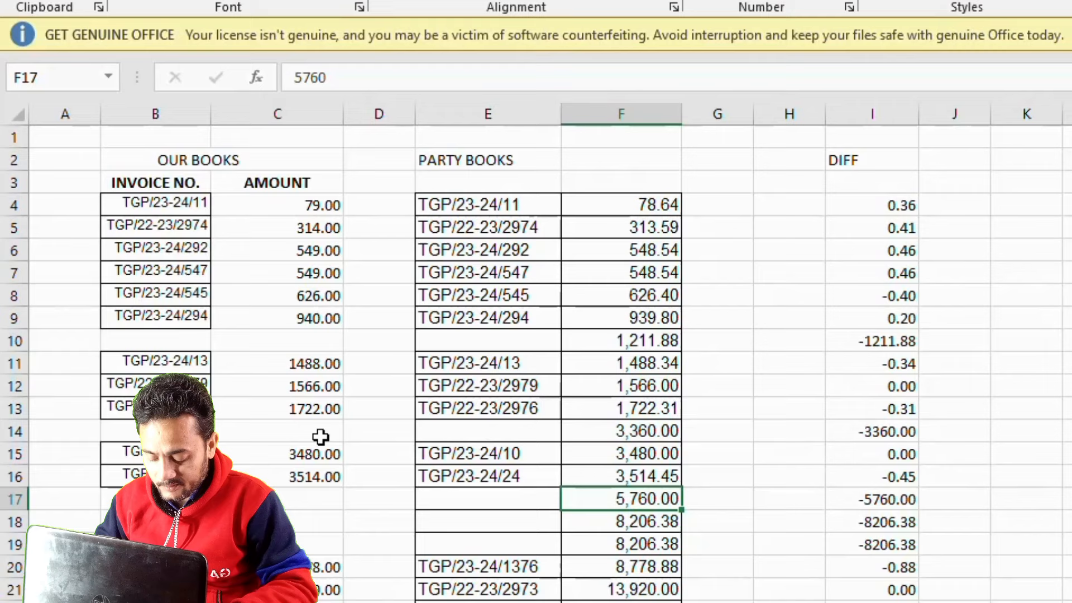
click(330, 457)
click(614, 455)
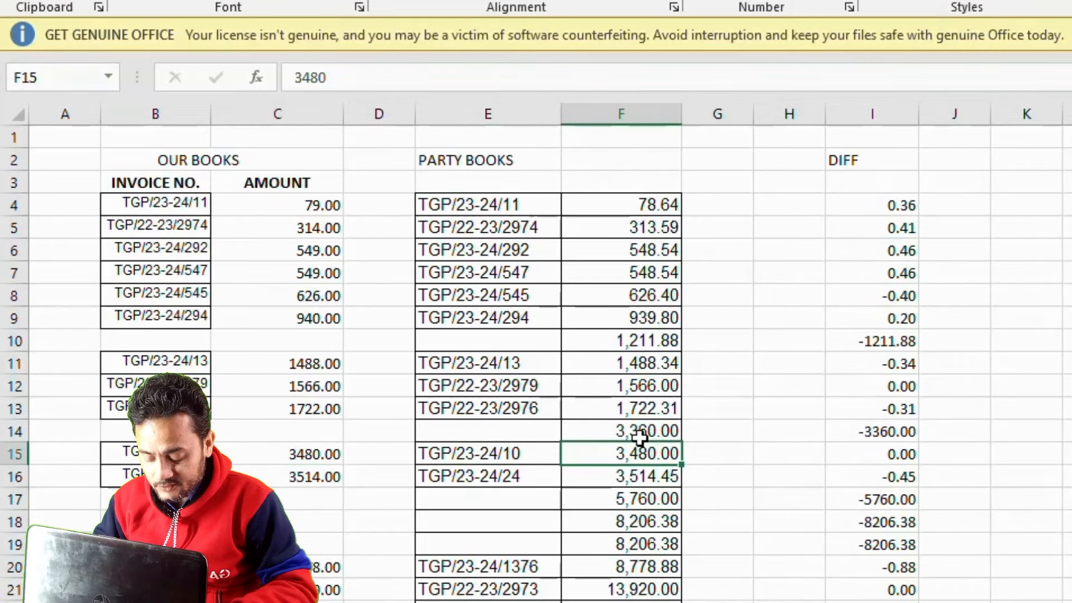
click(624, 438)
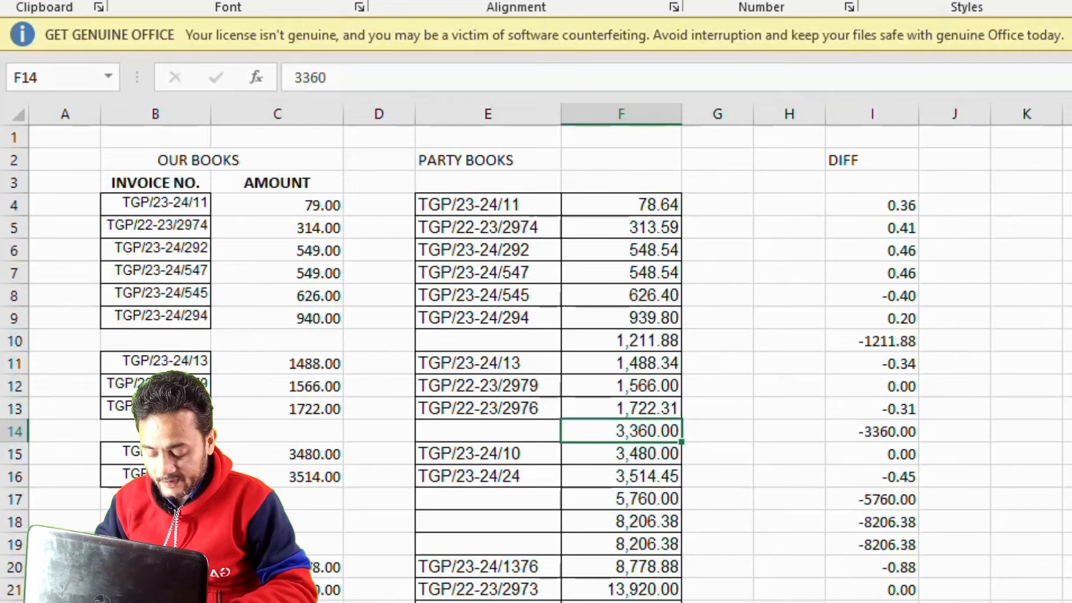
On Sheet1, enter the label SHORT PAYMENT RECEIVED BY PARTY in B2 and go to F2.
key(ctrl+Page_Down)
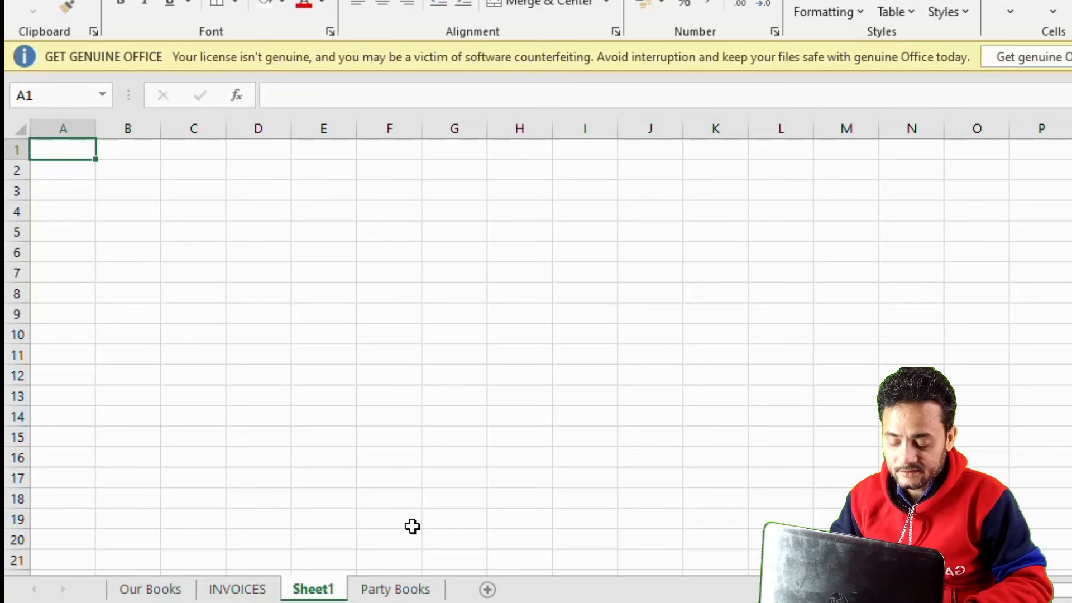
click(128, 177)
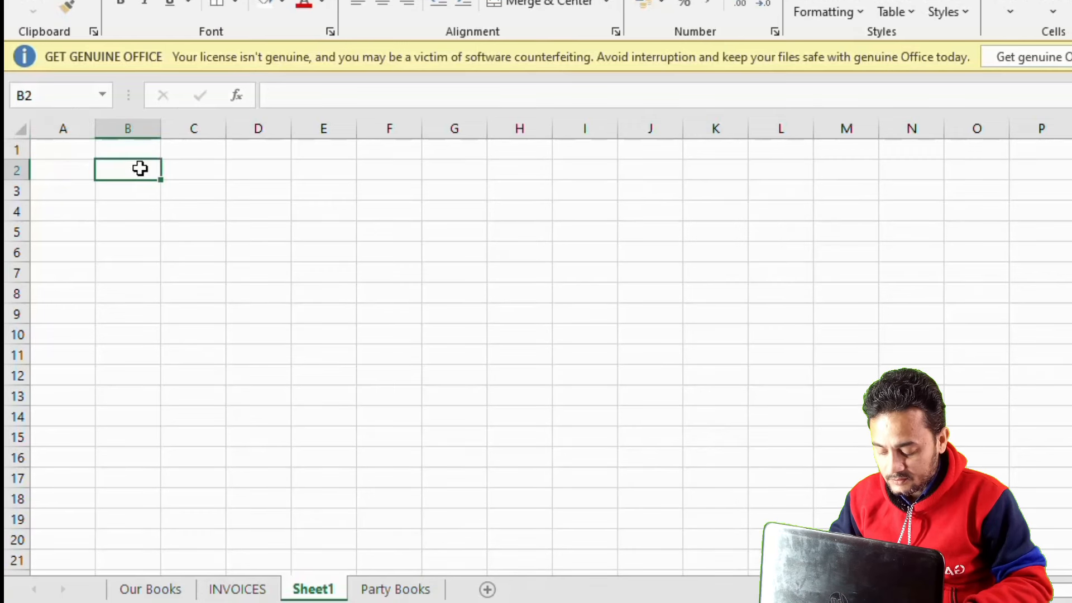
text(SHORT PA)
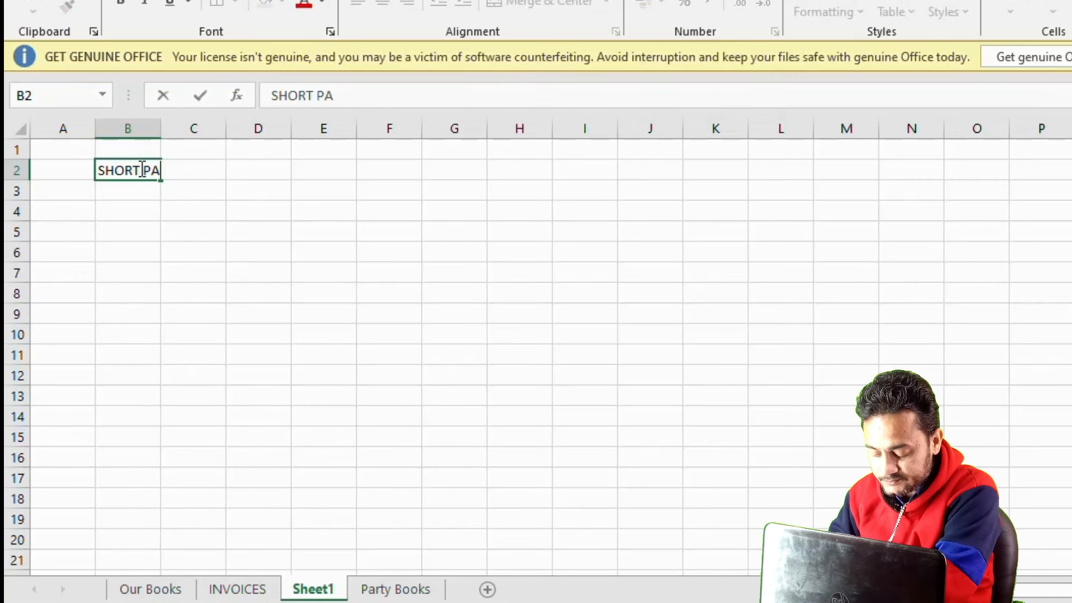
text(YMENT RECEIVED BY)
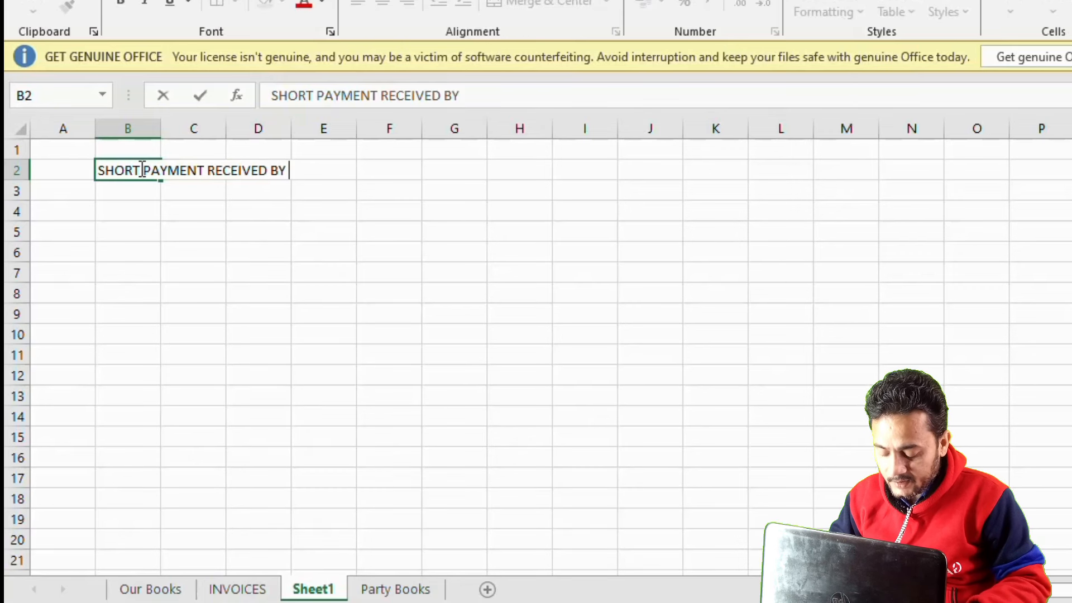
text(ARTY)
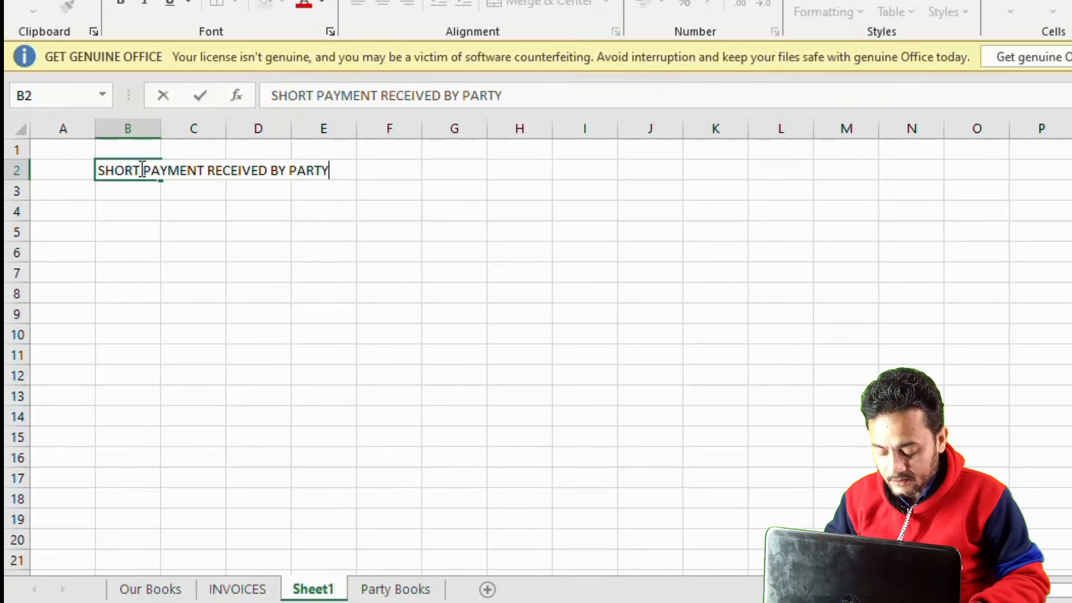
key(Right)
key(Right)
key(Right)
key(Right)
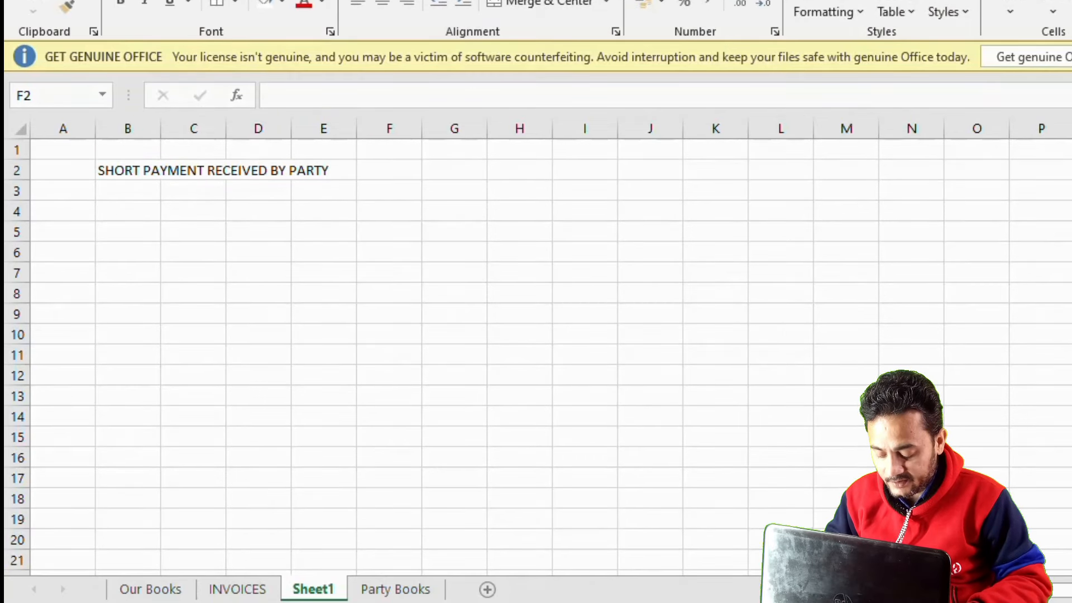
On the INVOICES sheet, move the DIFF heading from I2 to I3, directly above its values.
click(249, 591)
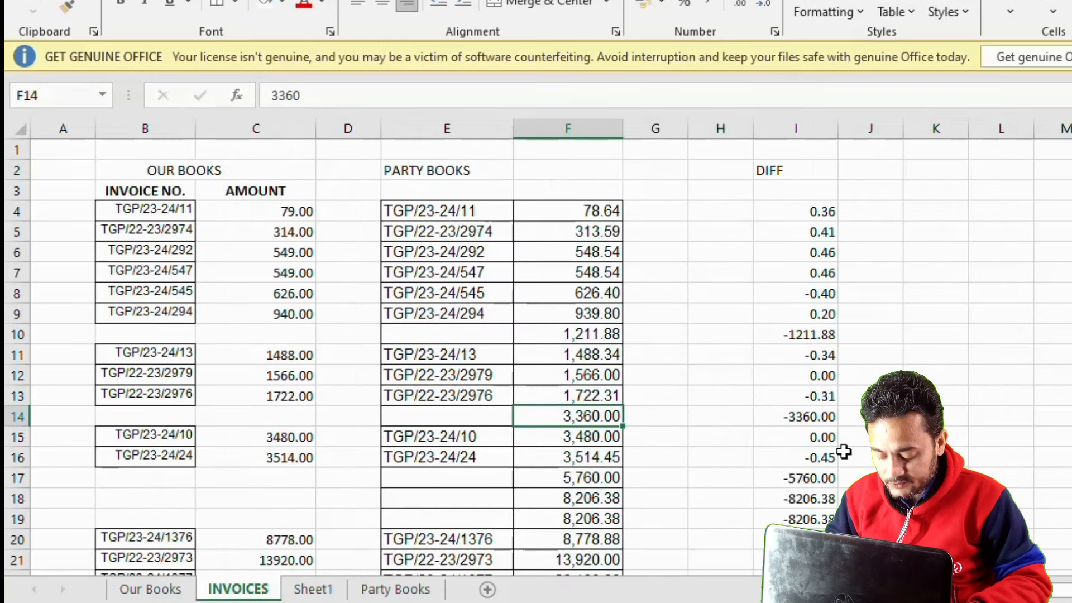
click(779, 173)
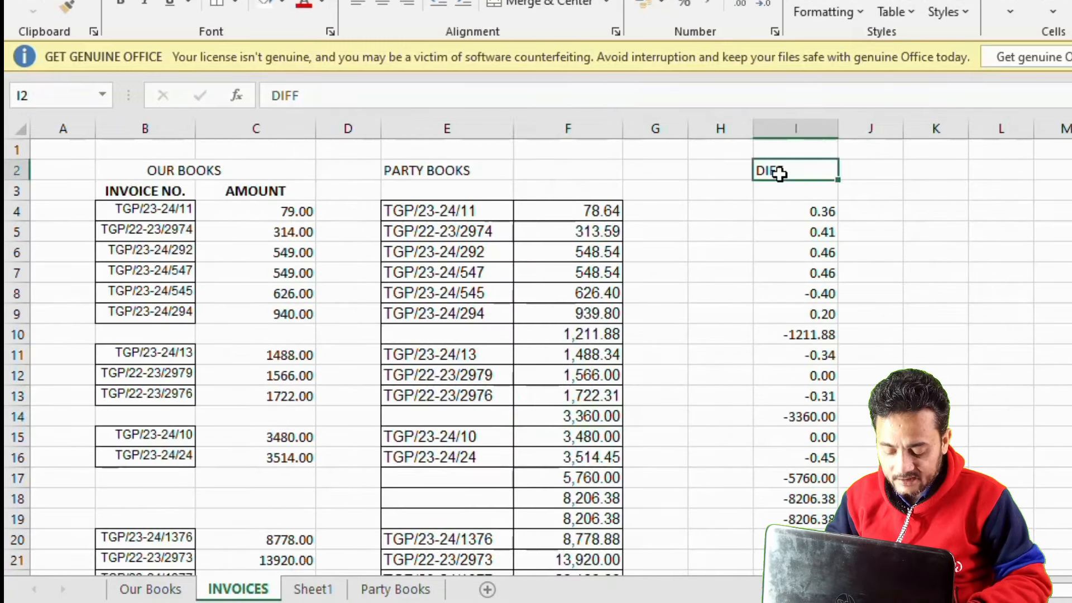
key(ctrl+c)
click(795, 195)
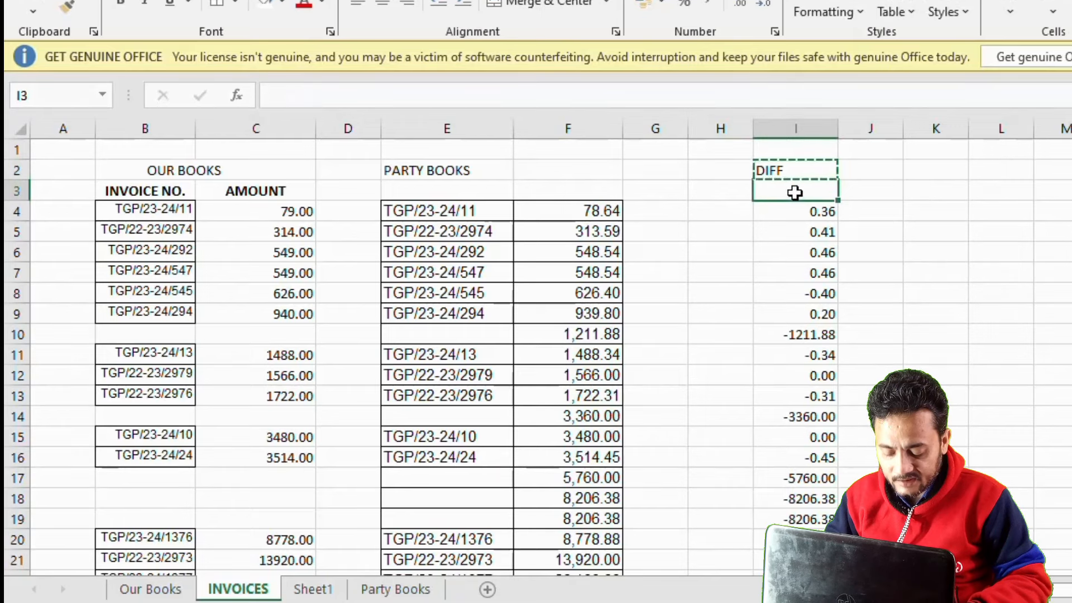
key(ctrl+v)
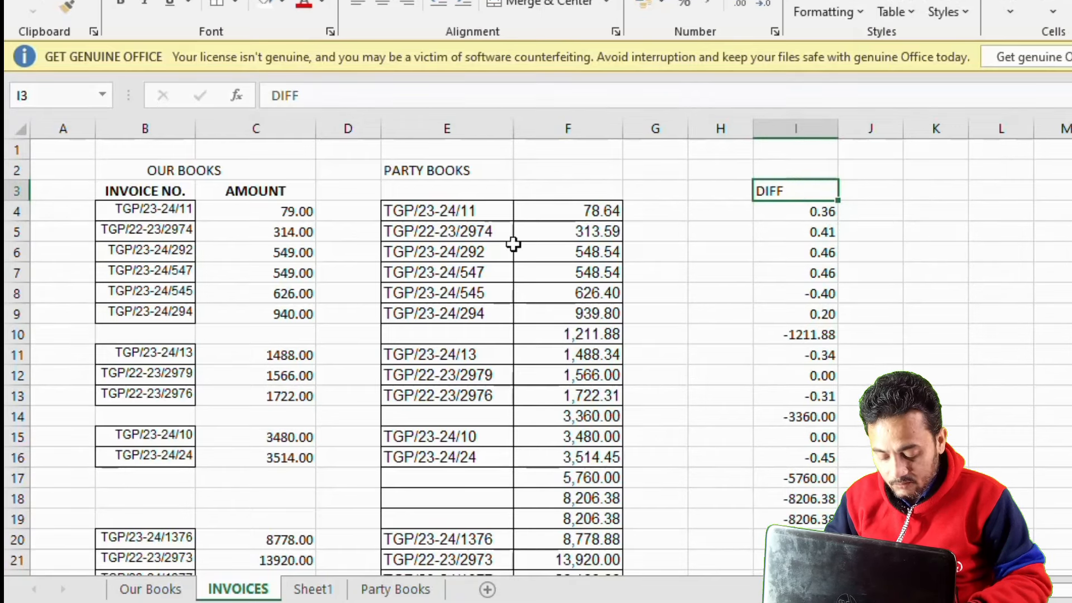
Add a filter to the DIFF heading in I3 and deselect all values in its filter list.
click(807, 211)
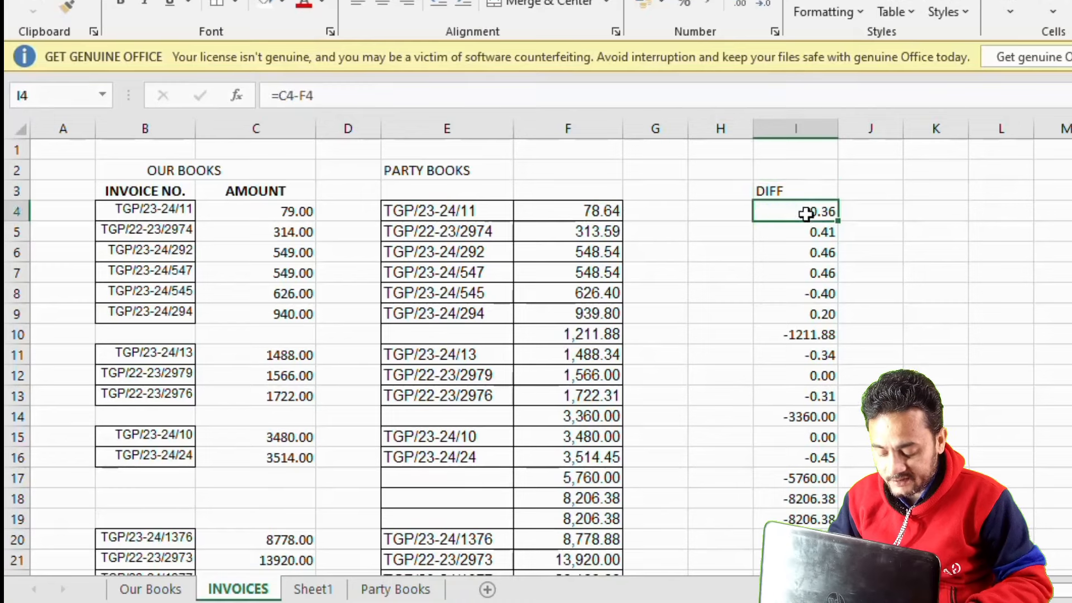
click(789, 189)
key(ctrl+shift+l)
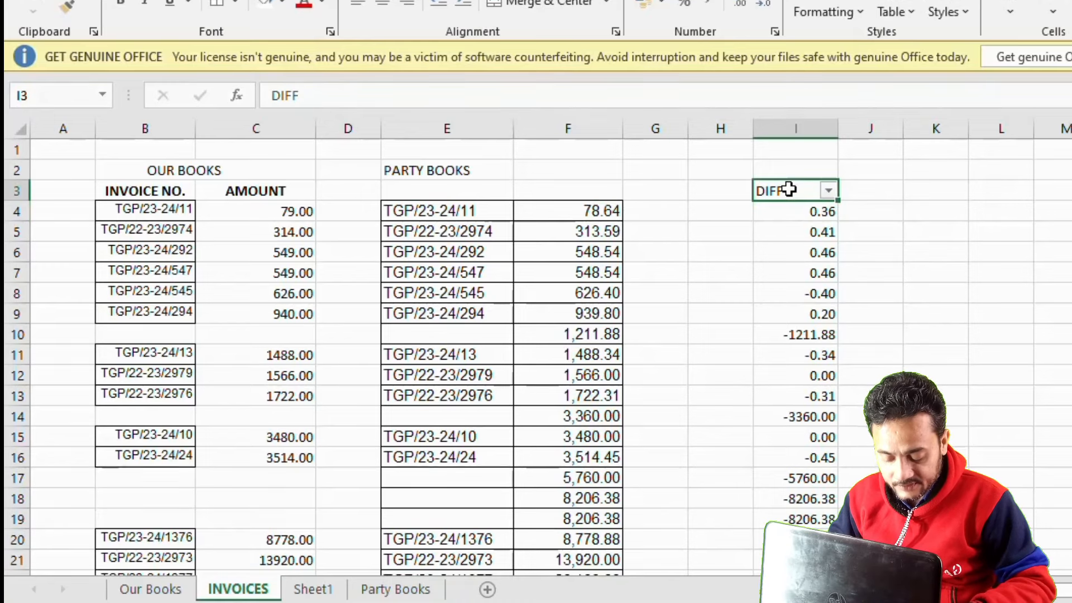
click(829, 192)
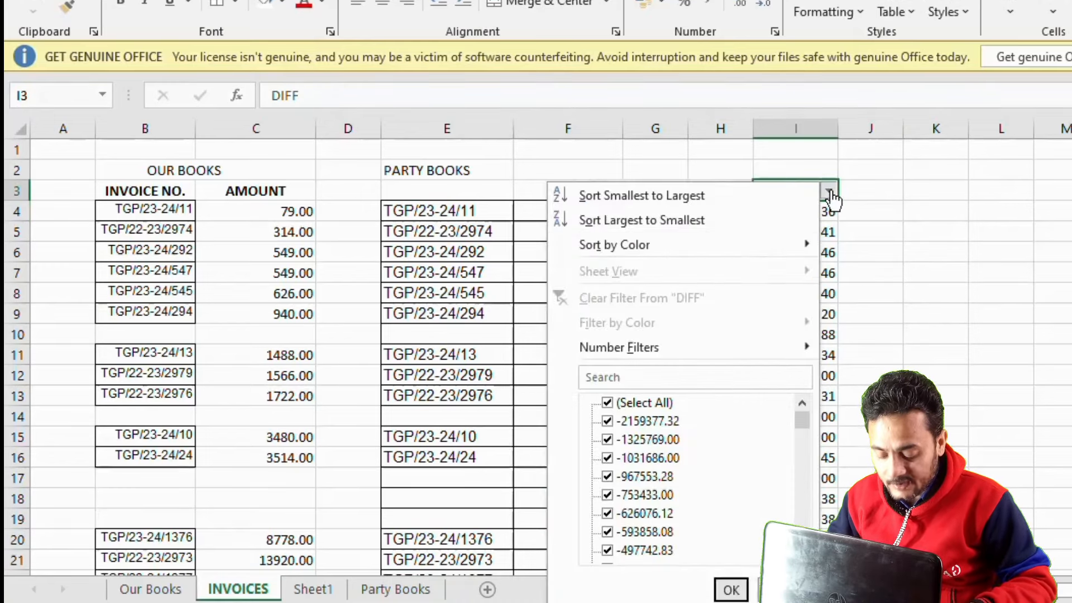
click(608, 404)
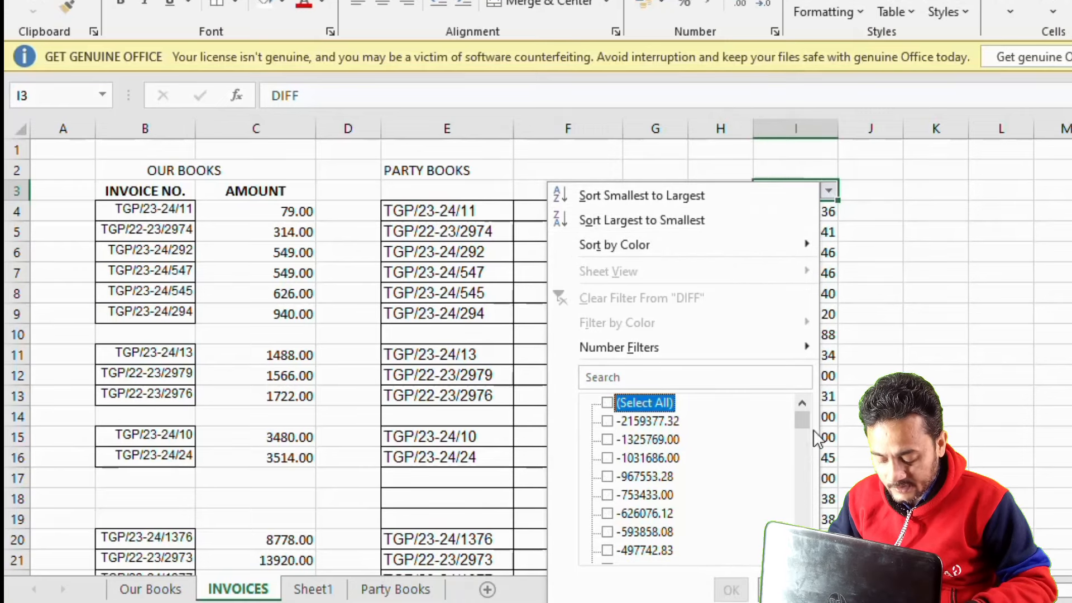
Include the largest positive differences in the DIFF filter, from 385.81 down to 0.64.
click(802, 444)
click(802, 444)
drag(798, 454, 798, 550)
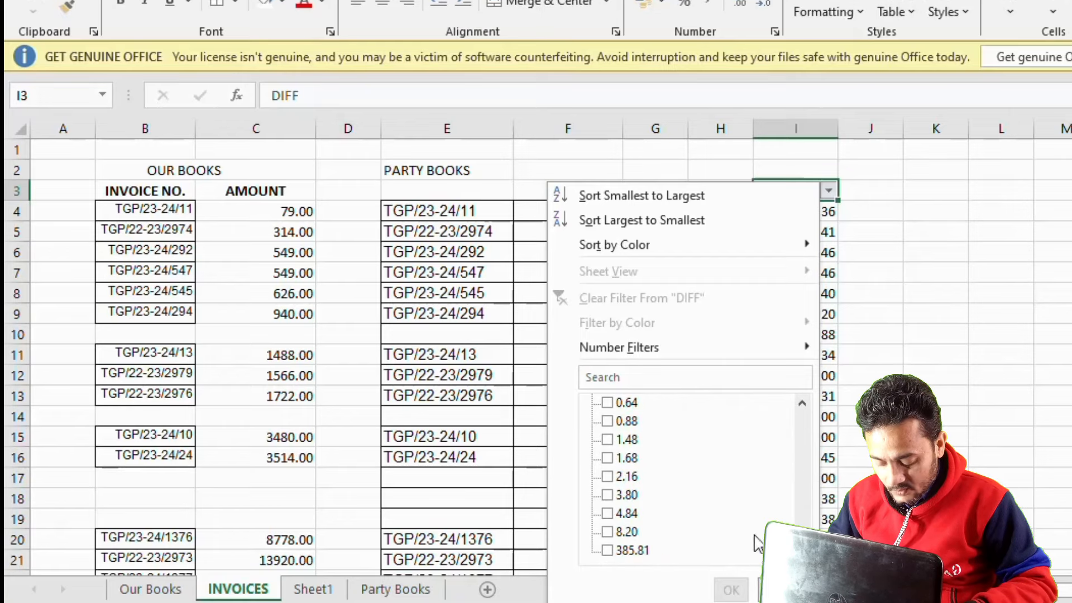
click(806, 518)
drag(803, 529, 803, 548)
click(609, 551)
click(608, 532)
click(609, 513)
click(608, 495)
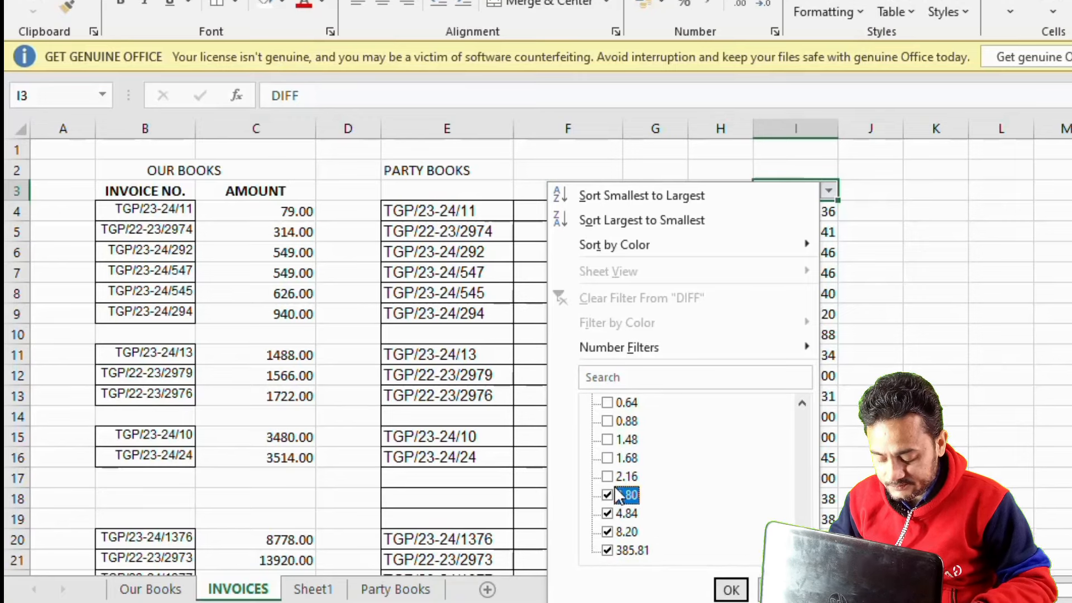
click(608, 476)
click(615, 458)
click(614, 439)
click(614, 421)
click(607, 402)
Include the differences 0.60, 0.52, 0.48, 0.46, 0.45 and 0.44 in the DIFF filter.
click(802, 402)
click(802, 402)
click(609, 421)
click(609, 403)
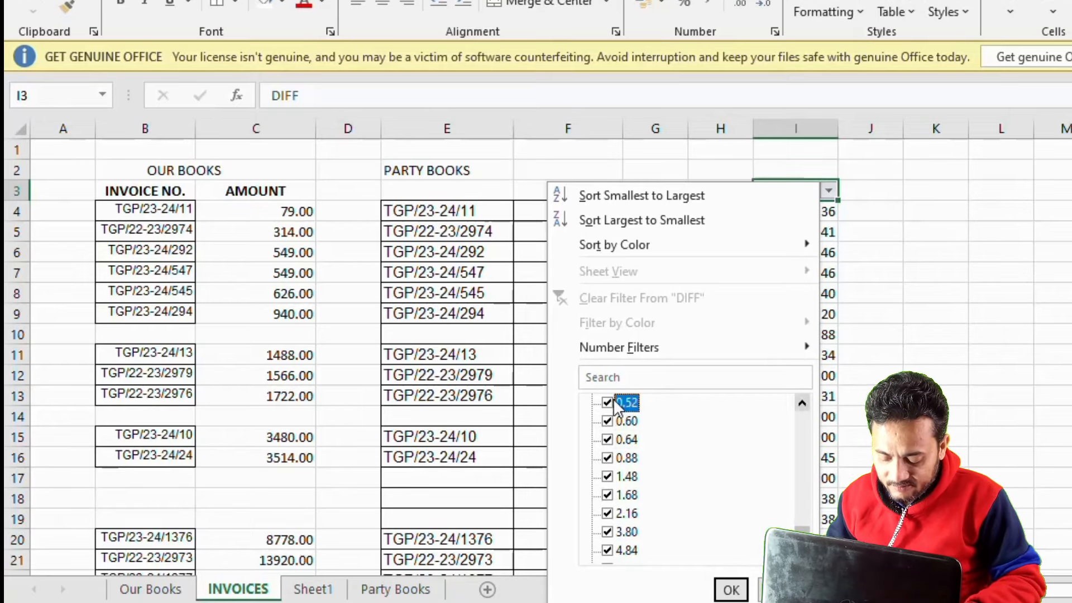
click(801, 403)
click(609, 403)
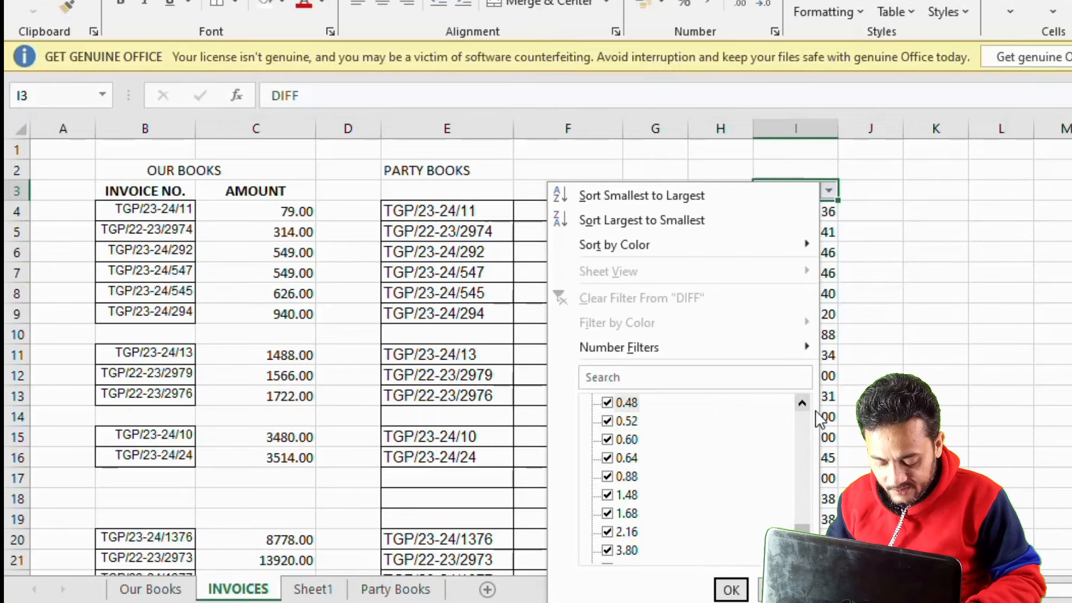
click(802, 402)
click(802, 403)
click(801, 403)
click(608, 440)
click(608, 421)
click(607, 403)
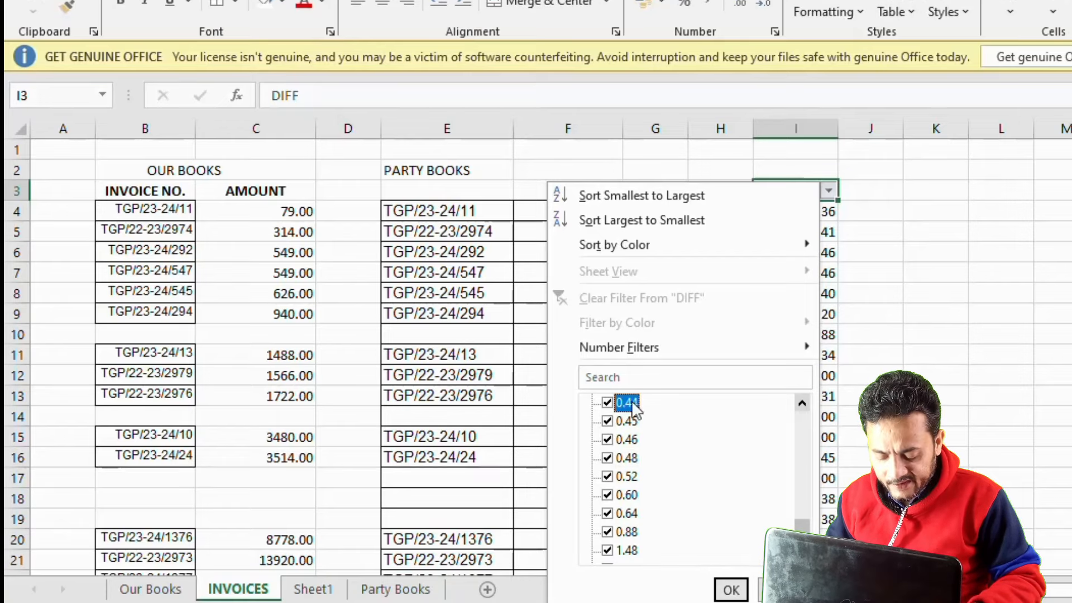
Include the differences 0.41, 0.40, 0.36, 0.34, 0.32, 0.28, 0.20 and 0.16 in the DIFF filter.
click(802, 402)
click(802, 403)
click(802, 403)
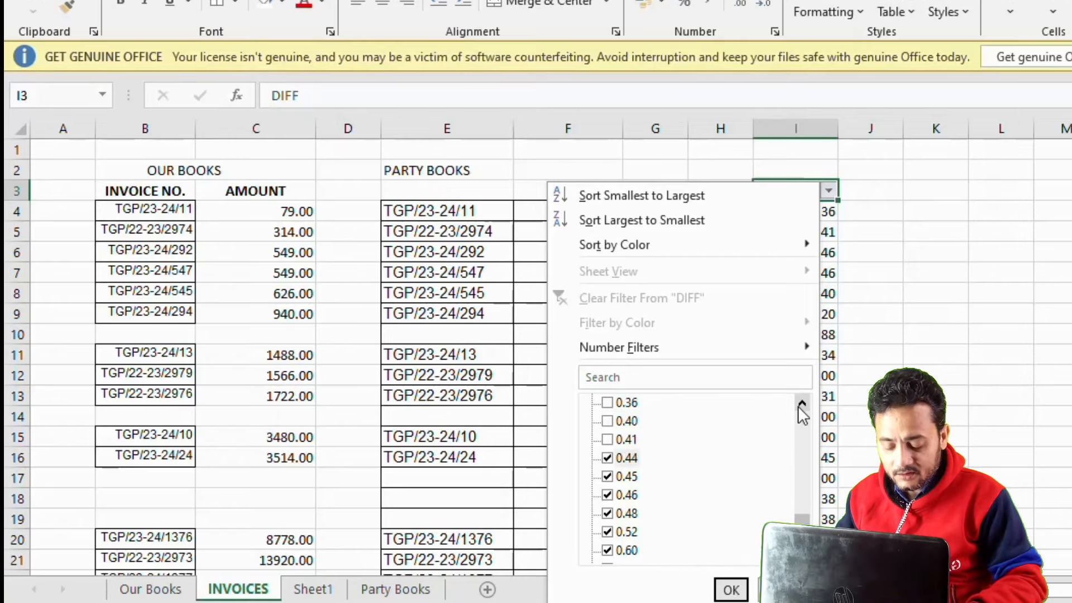
click(608, 439)
click(607, 421)
click(607, 403)
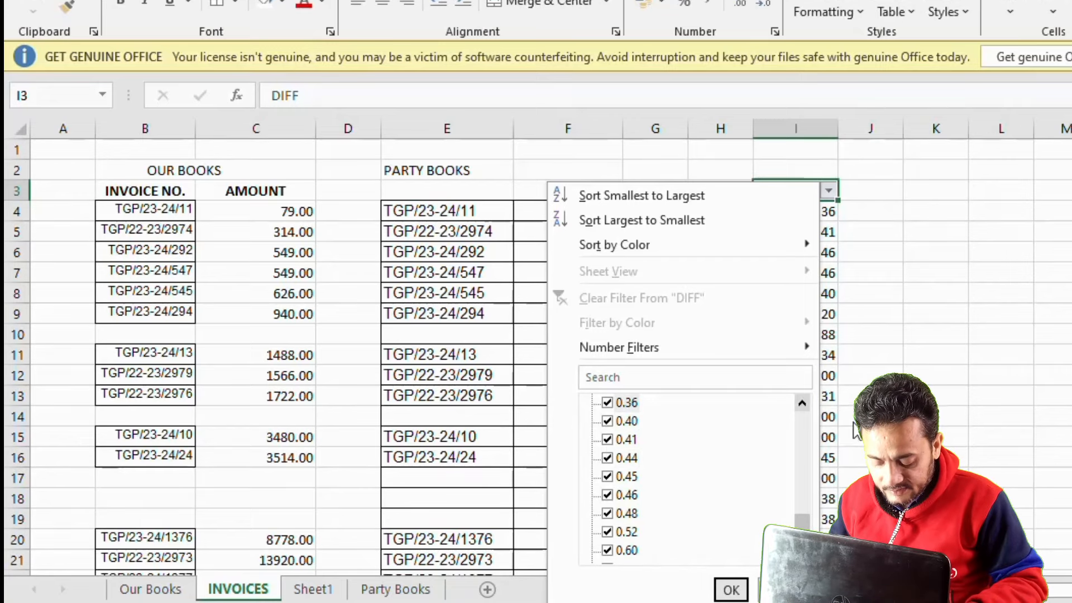
click(796, 404)
click(796, 403)
click(797, 404)
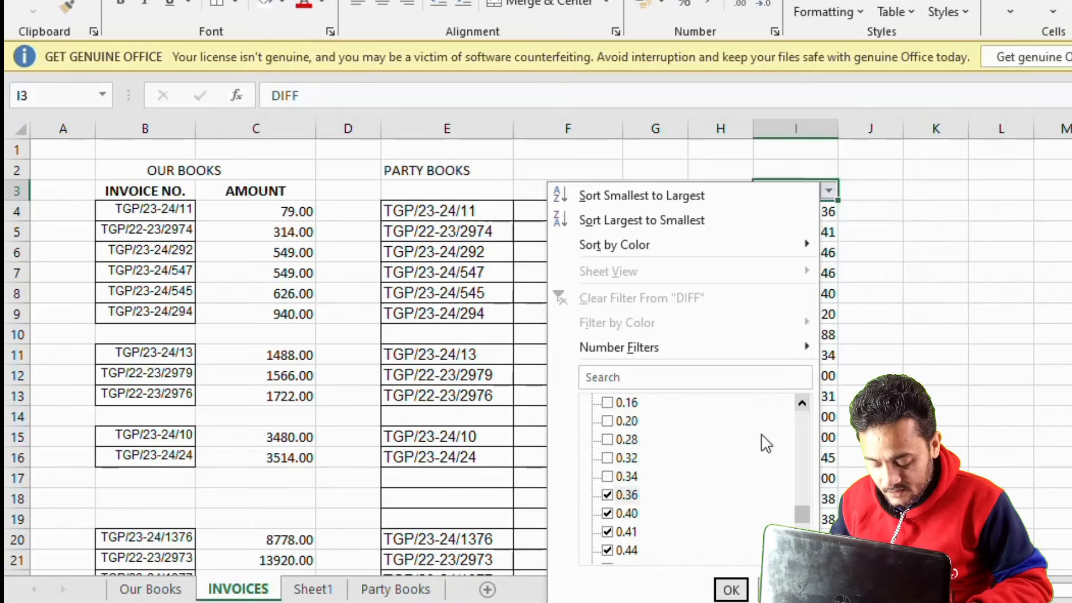
click(608, 476)
click(607, 458)
click(607, 440)
click(607, 422)
click(608, 402)
Include the differences 0.12, 0.07, 0.04 and 0.00 in the DIFF filter and apply it.
click(802, 403)
click(802, 403)
click(802, 403)
click(802, 403)
click(802, 403)
click(802, 404)
click(802, 403)
click(607, 513)
click(608, 495)
click(608, 477)
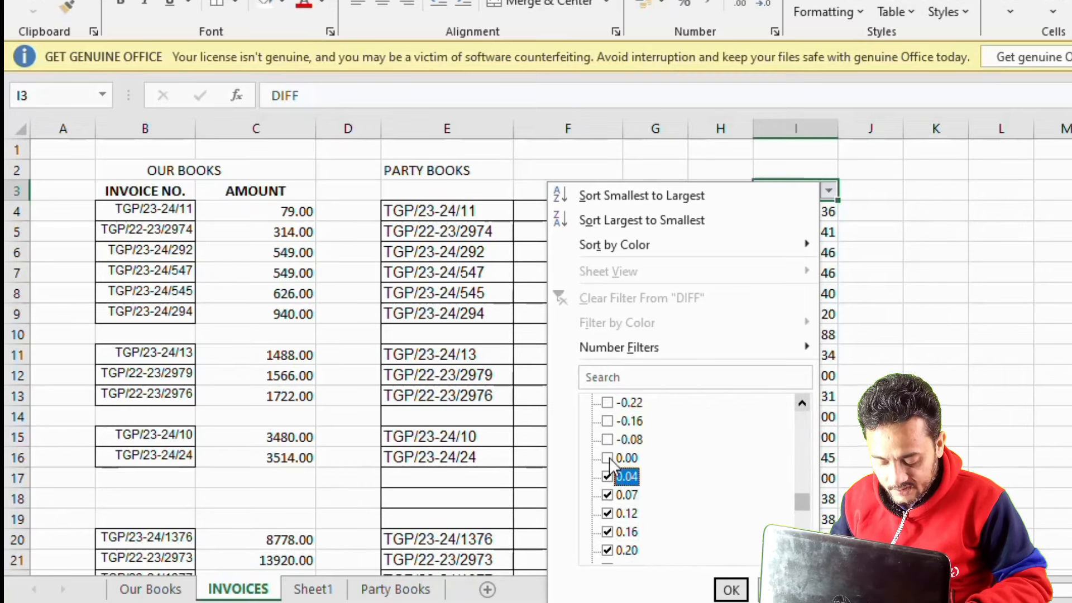
click(608, 457)
click(729, 590)
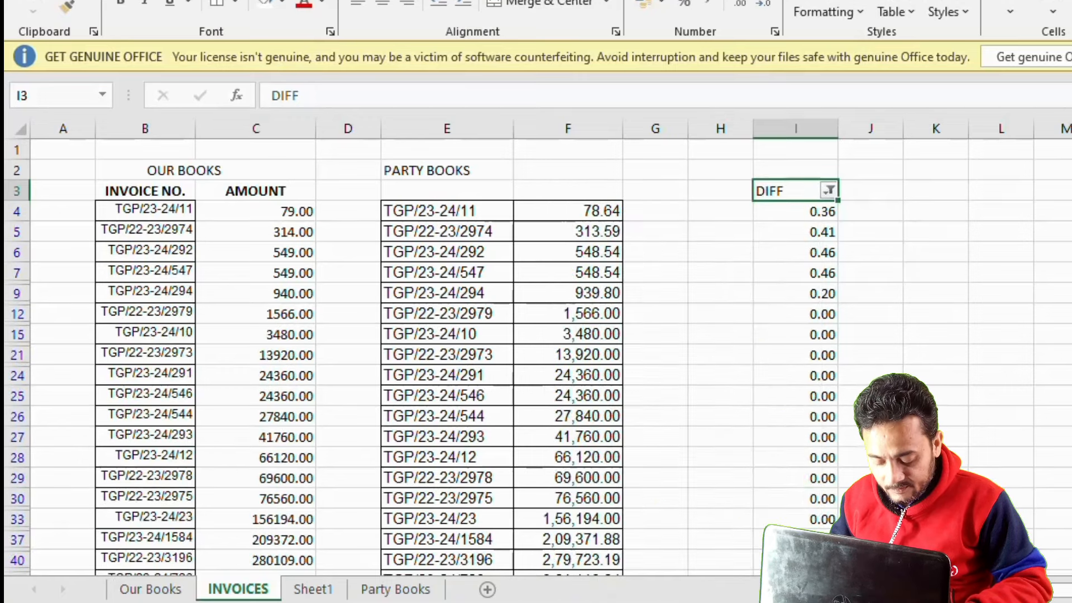
Select the filtered DIFF values from I4 down to I102.
scroll(833, 396, down, 3)
scroll(834, 396, up, 2)
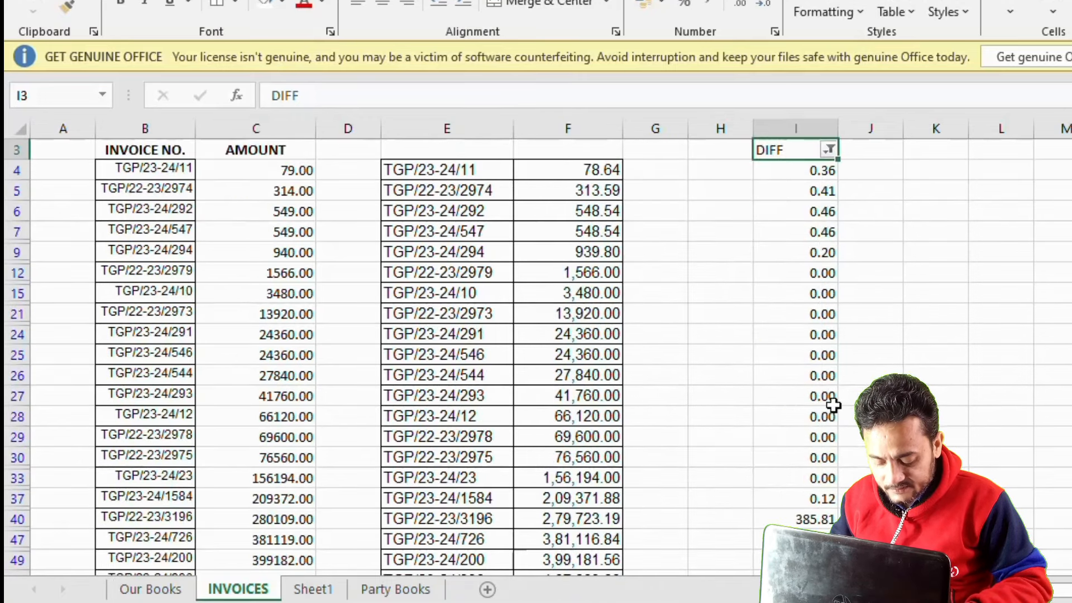
drag(820, 172, 793, 526)
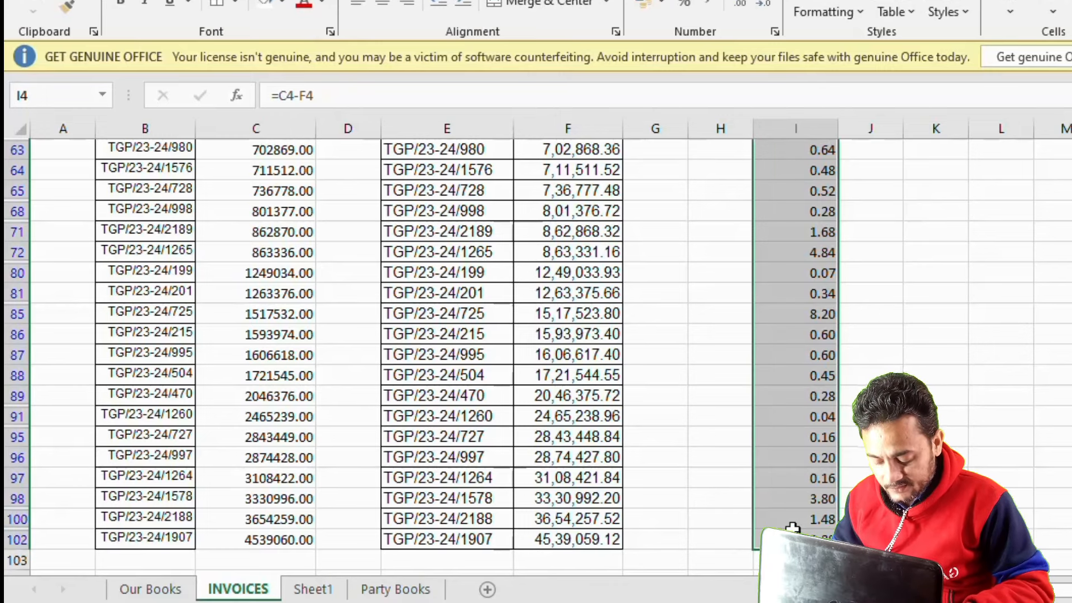
key(ctrl+c)
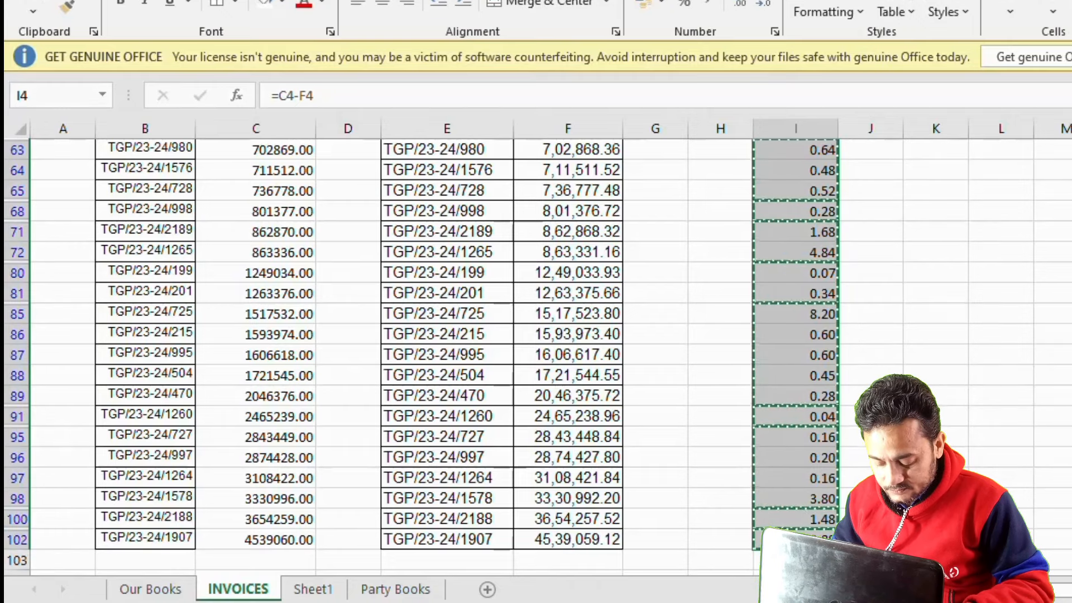
key(Return)
Restrict the selected DIFF range I4 to I102 to visible cells only and copy it.
key(ctrl+g)
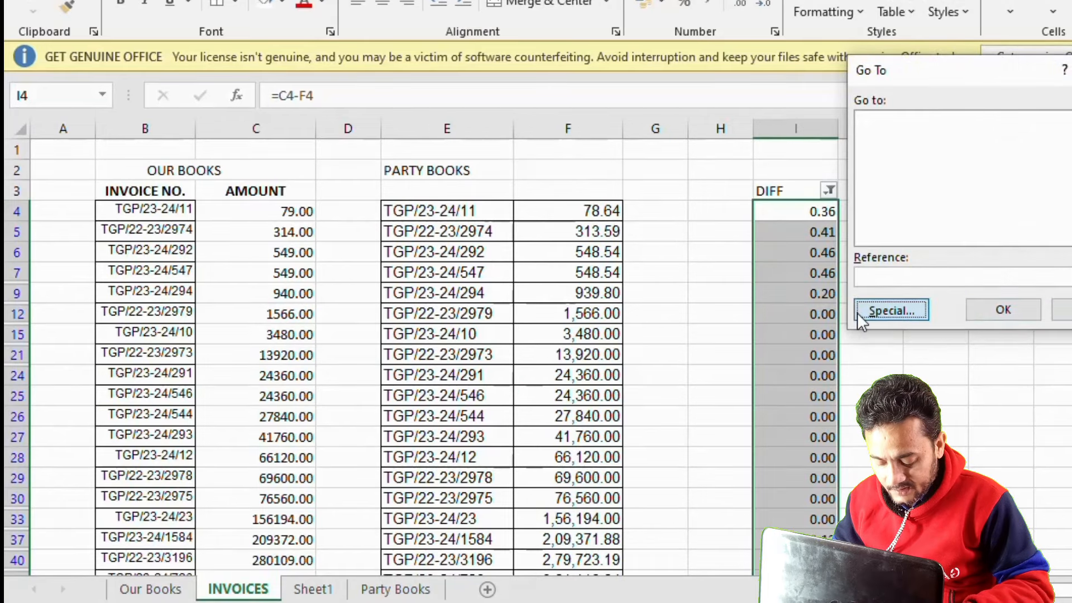
click(860, 311)
click(1014, 227)
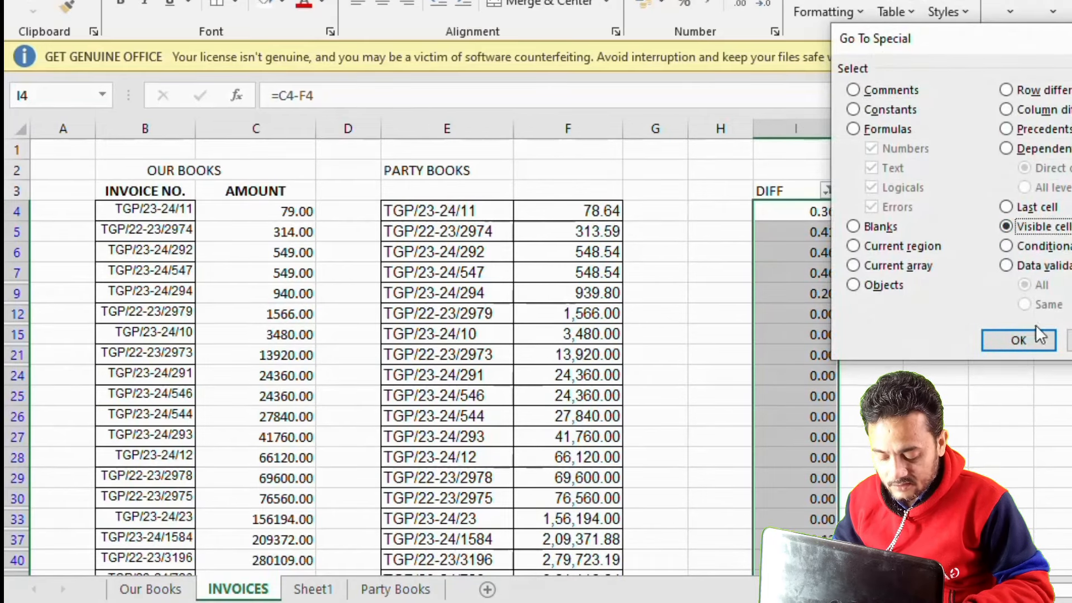
click(1034, 336)
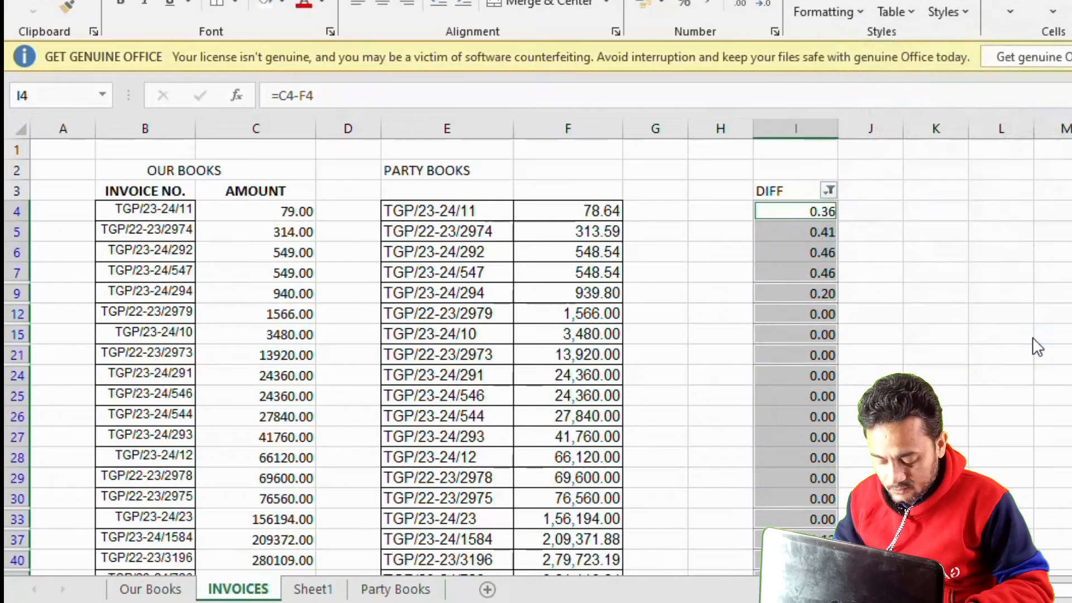
key(ctrl+c)
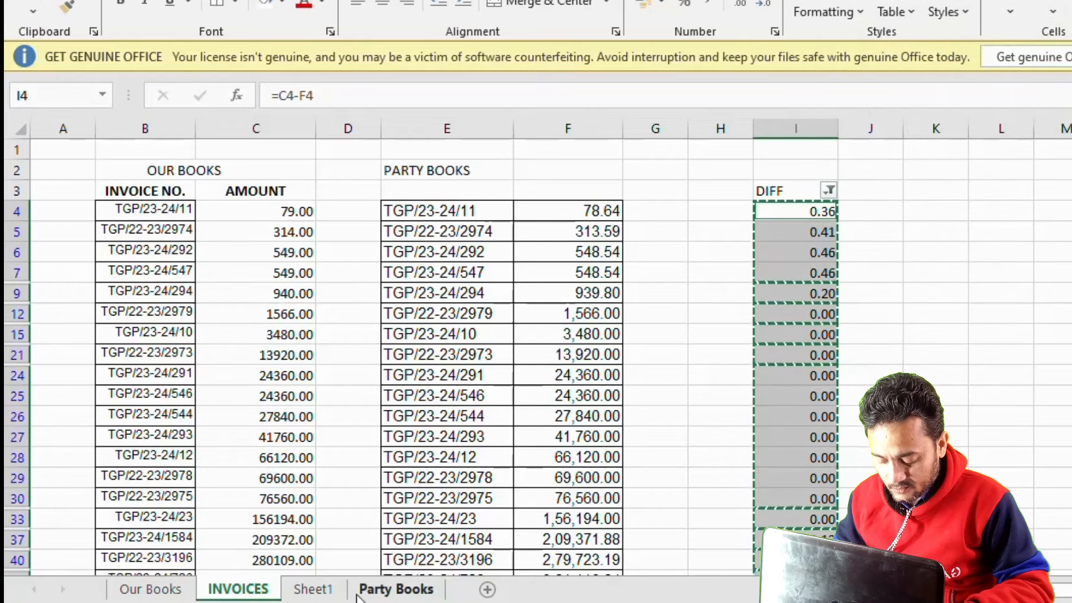
Paste the copied differences as values into Sheet1 starting at cell D4.
click(299, 595)
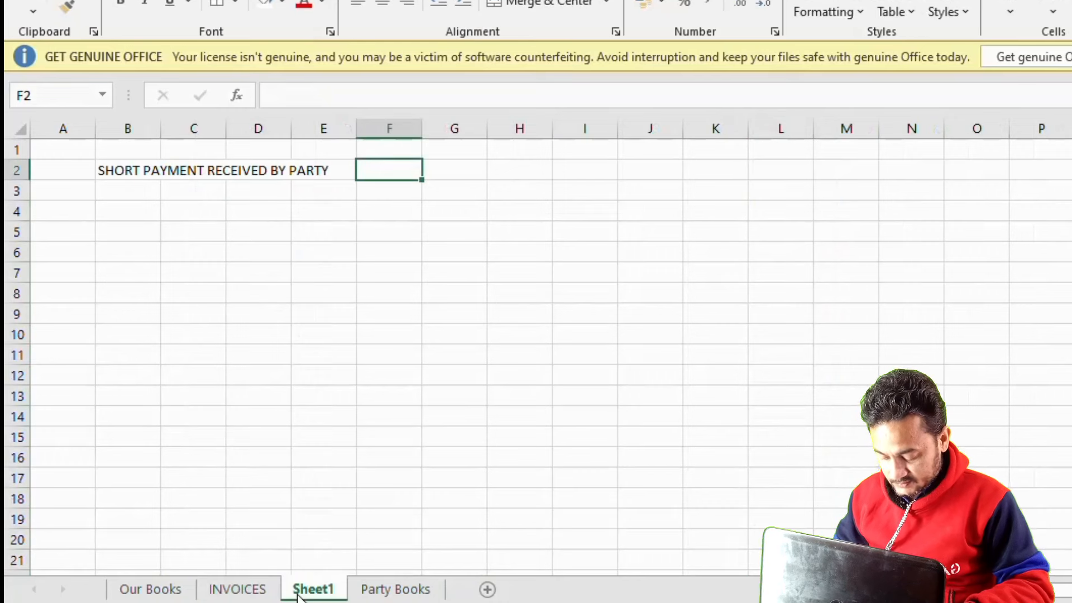
click(239, 213)
key(ctrl+v)
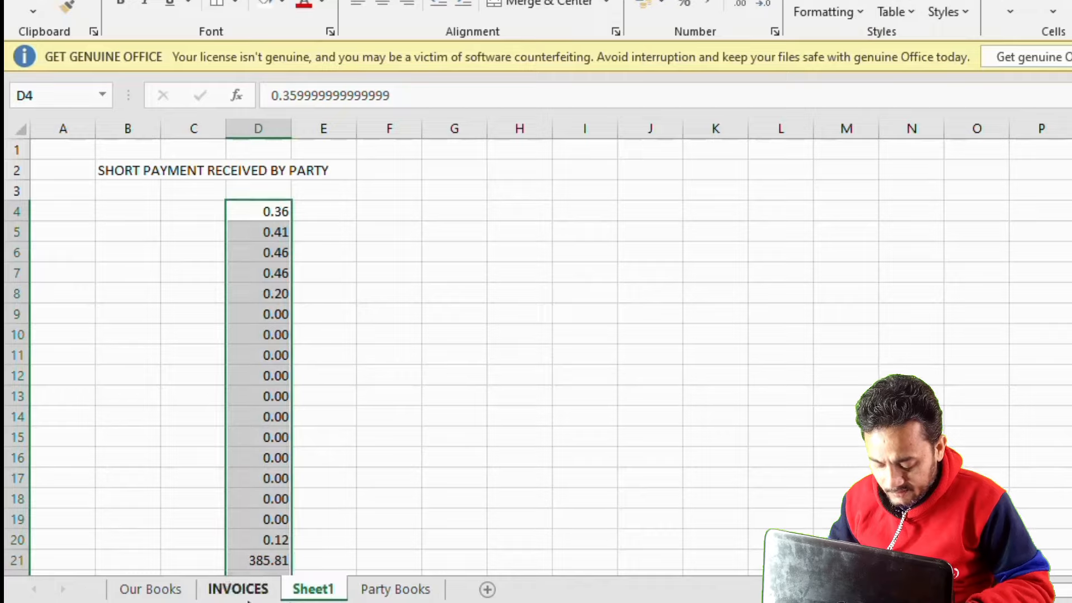
Copy only the visible party invoice numbers from E4 to E102 on the INVOICES sheet.
click(238, 589)
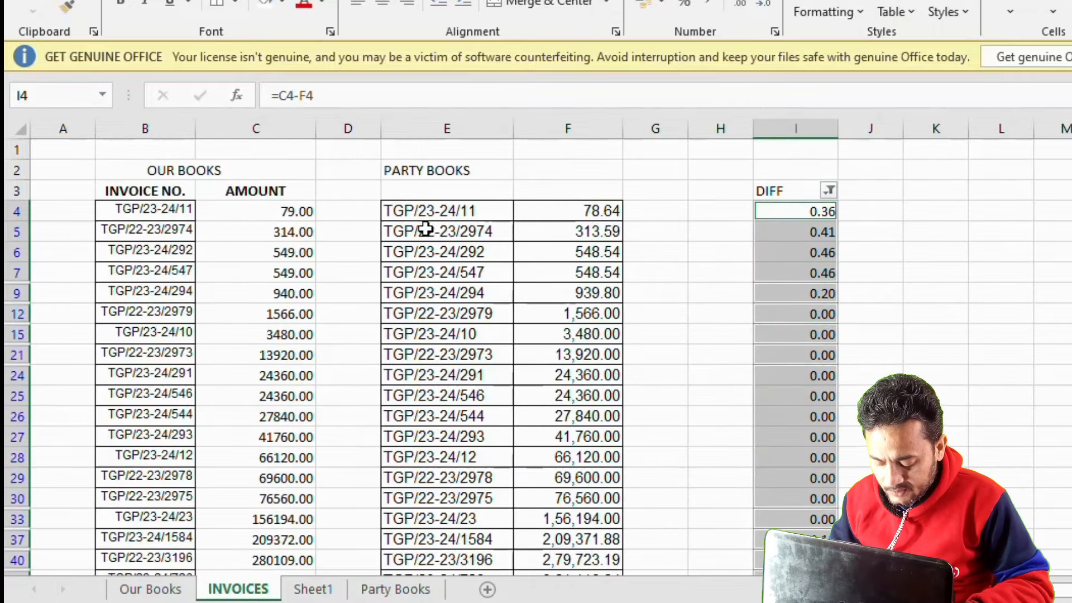
drag(424, 214, 416, 528)
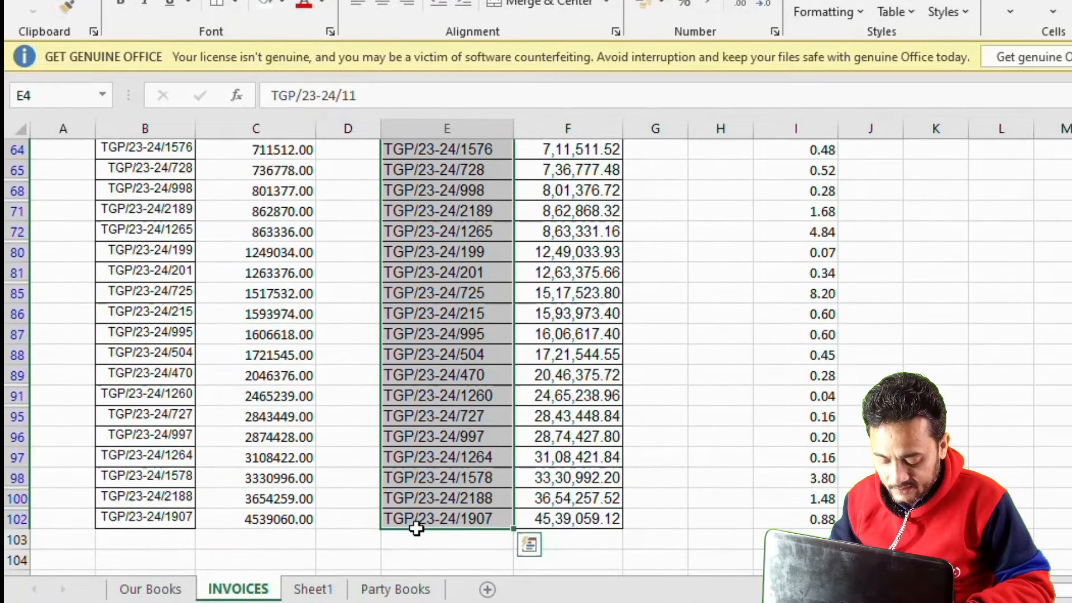
key(ctrl+g)
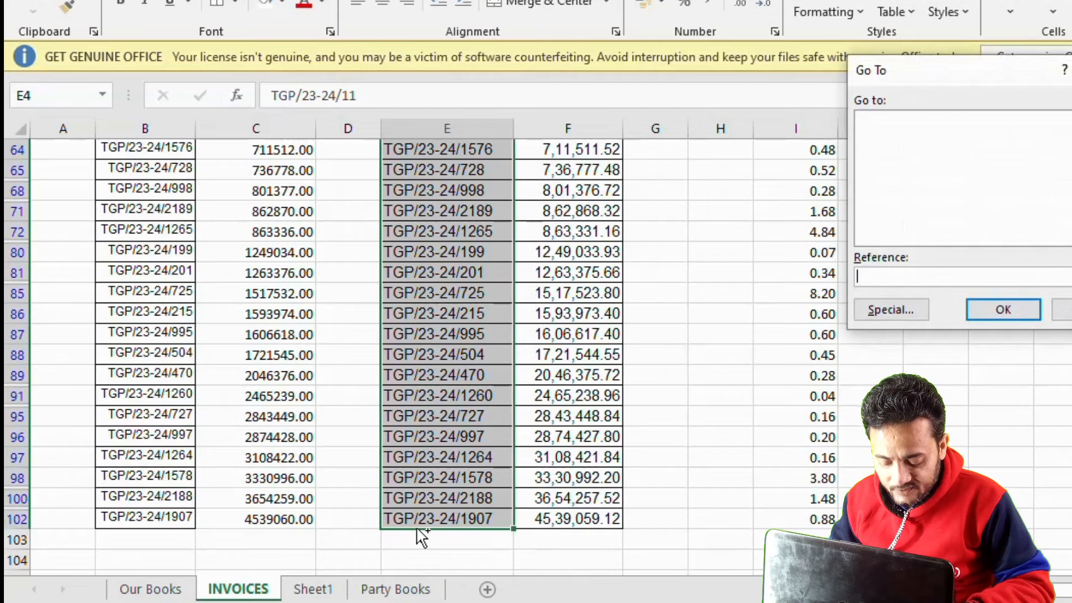
click(888, 308)
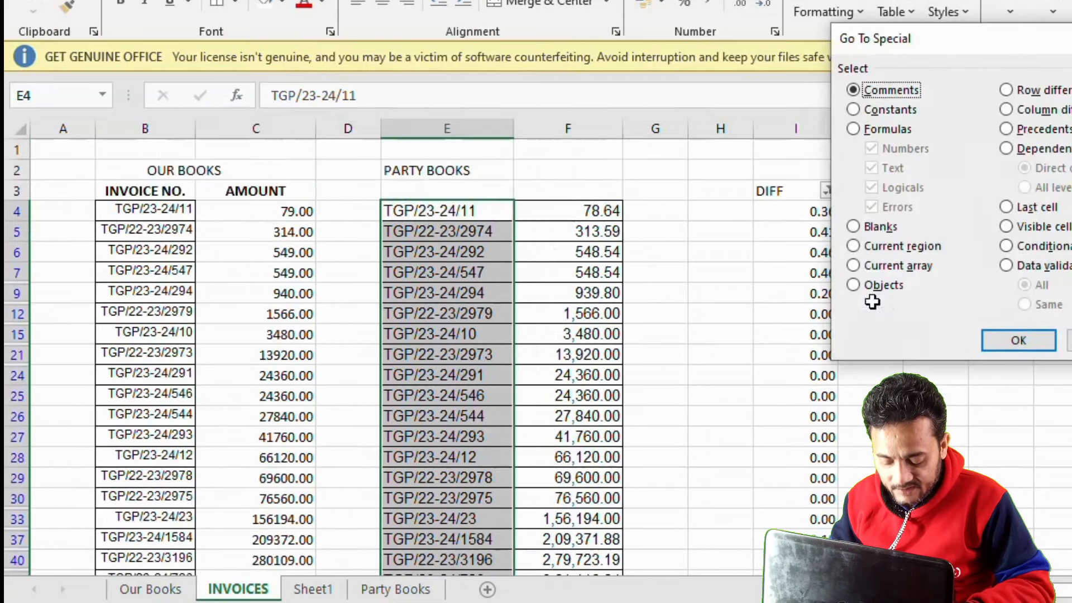
click(1031, 334)
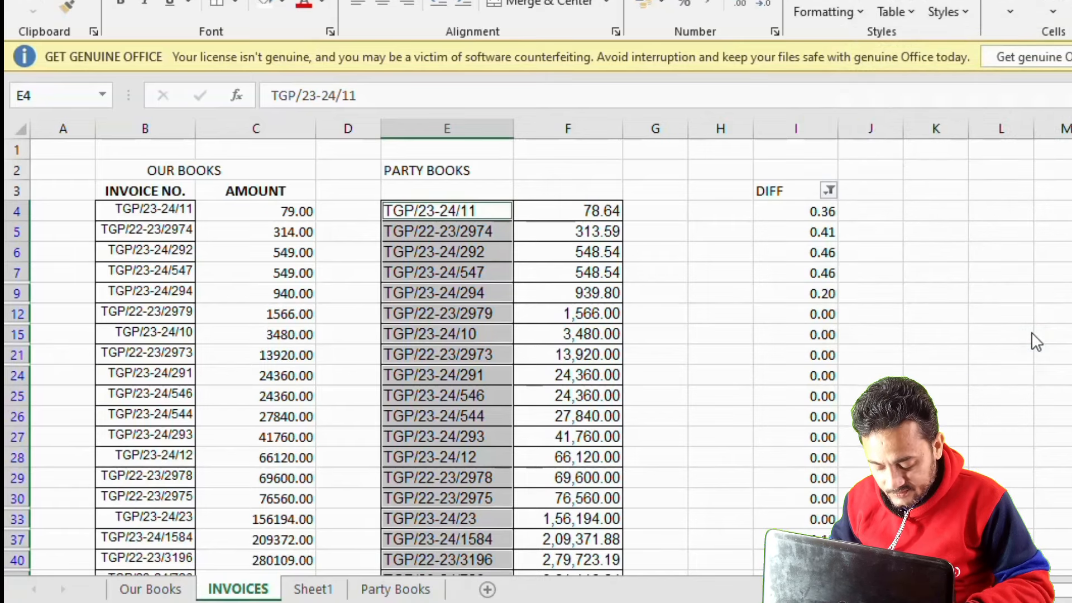
key(ctrl+c)
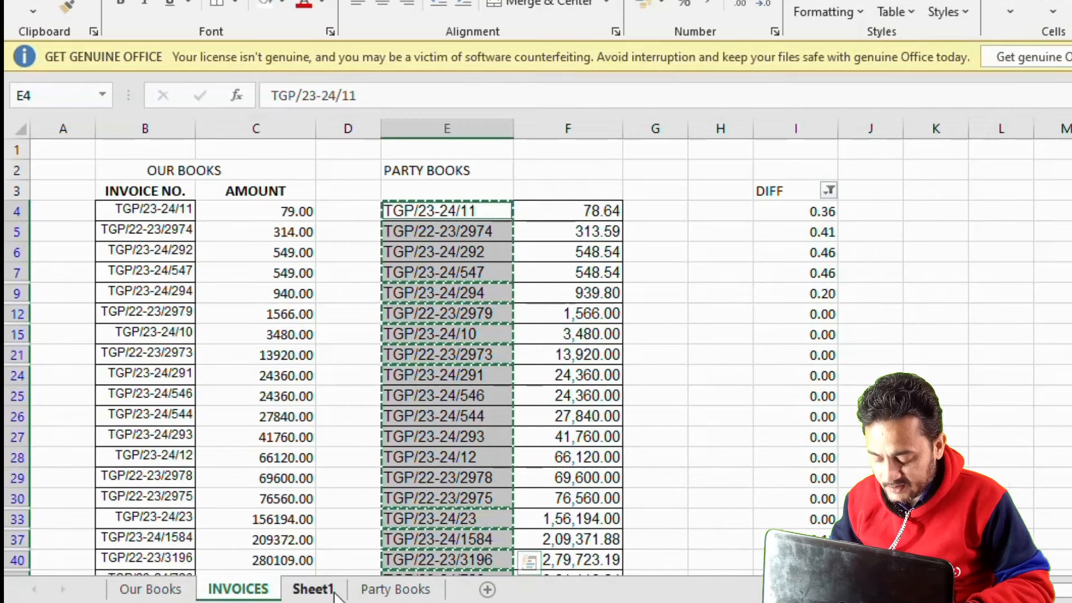
Paste the copied party invoice numbers into Sheet1 from cell B4 down and autofit column B to its contents.
click(312, 589)
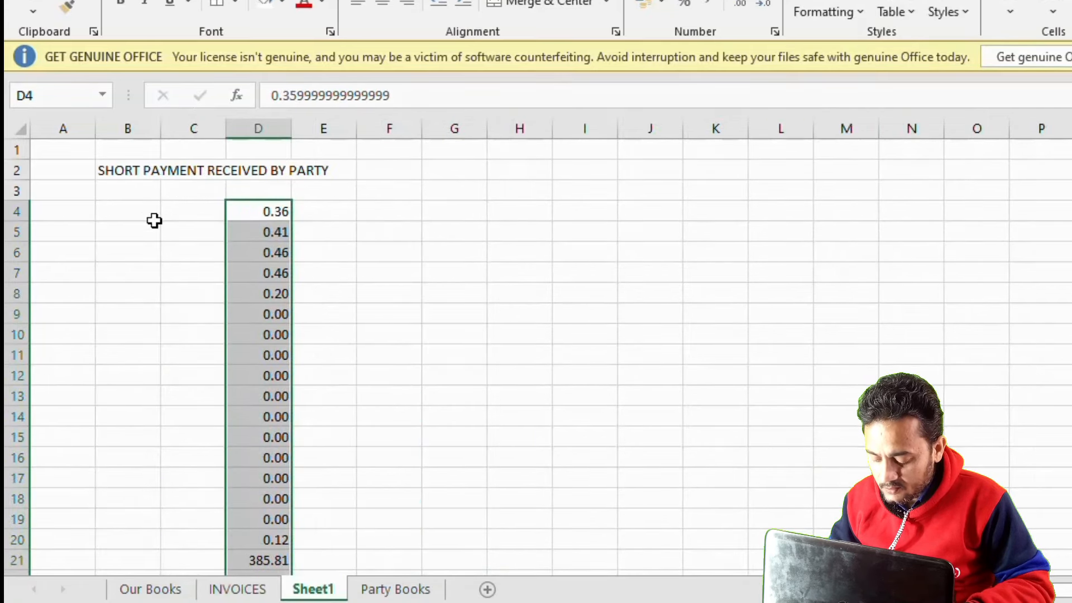
click(125, 212)
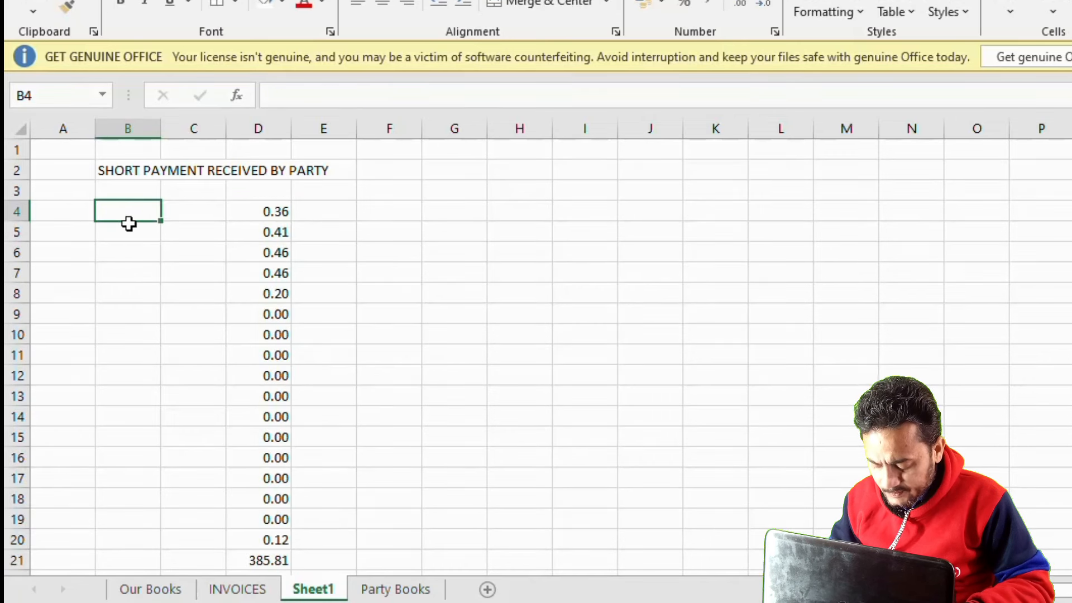
key(ctrl+v)
double_click(161, 126)
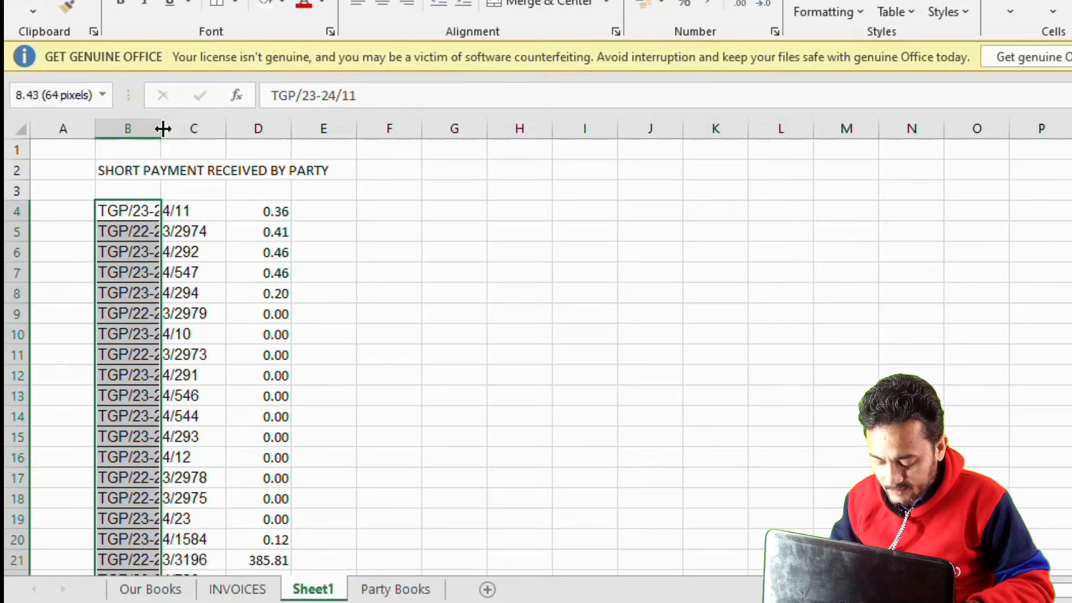
Delete the empty column C and apply borders to all cells of the invoice and difference list, B4:C47.
click(376, 131)
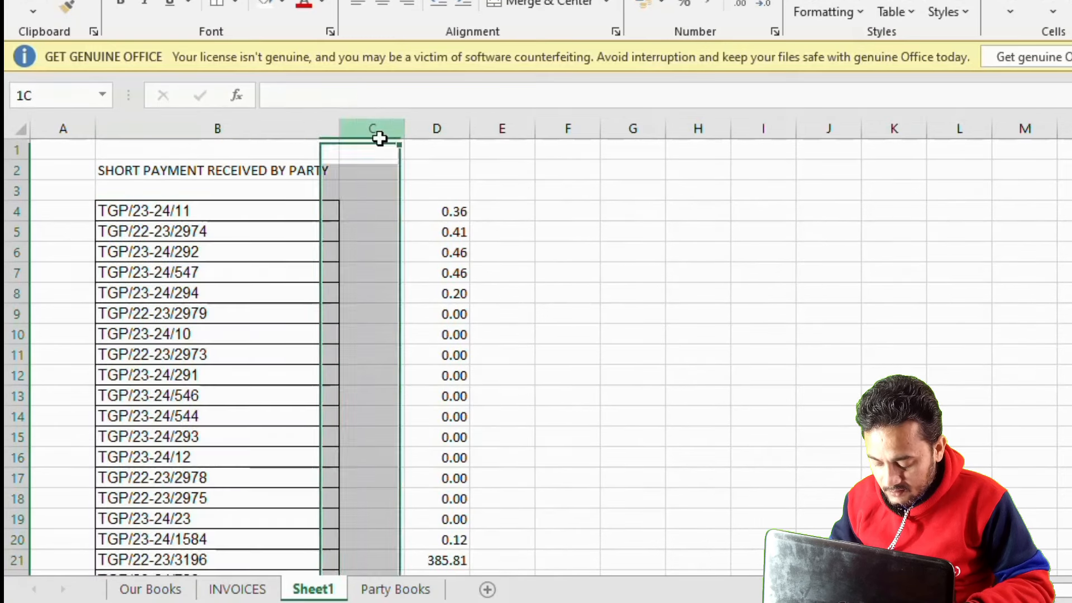
key(ctrl+minus)
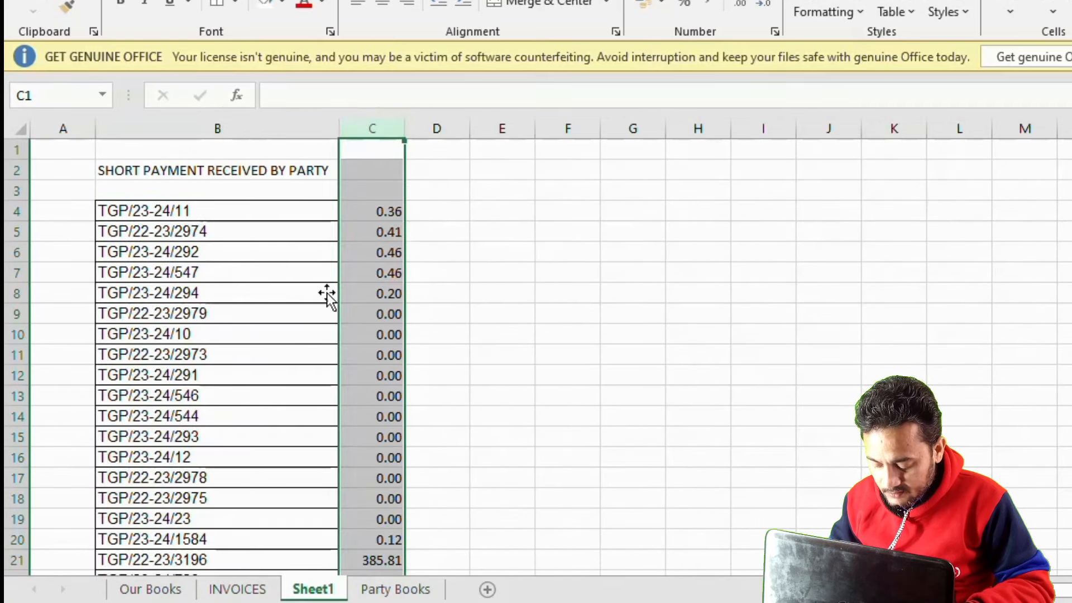
click(194, 192)
click(184, 208)
drag(185, 208, 372, 541)
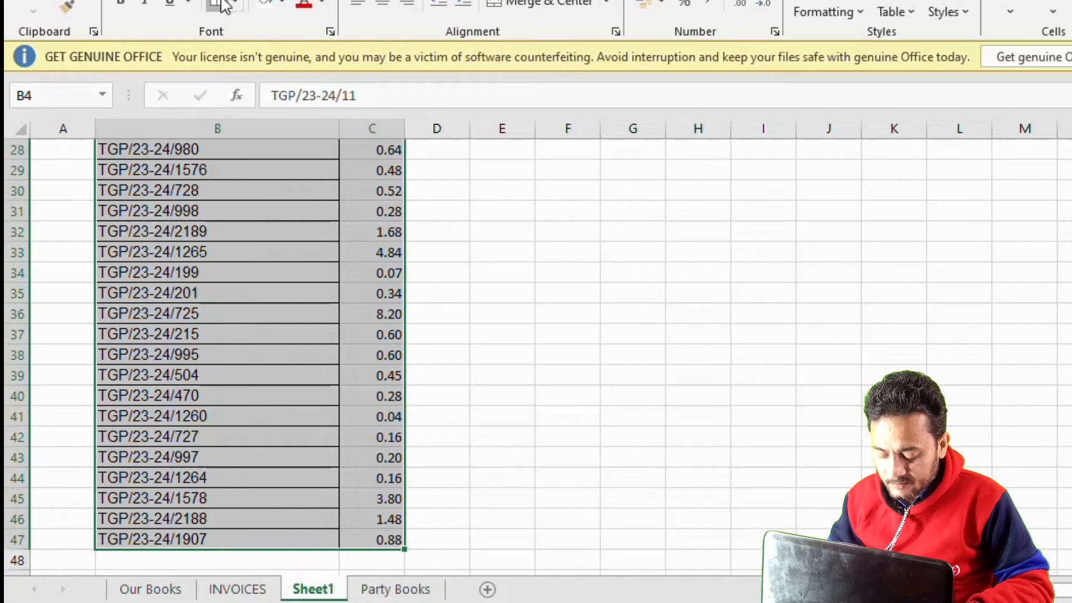
scroll(552, 423, up, 9)
Enter the headings "INNOICE NO." in B3 and "AMOUNT" in C3 above the list.
click(171, 186)
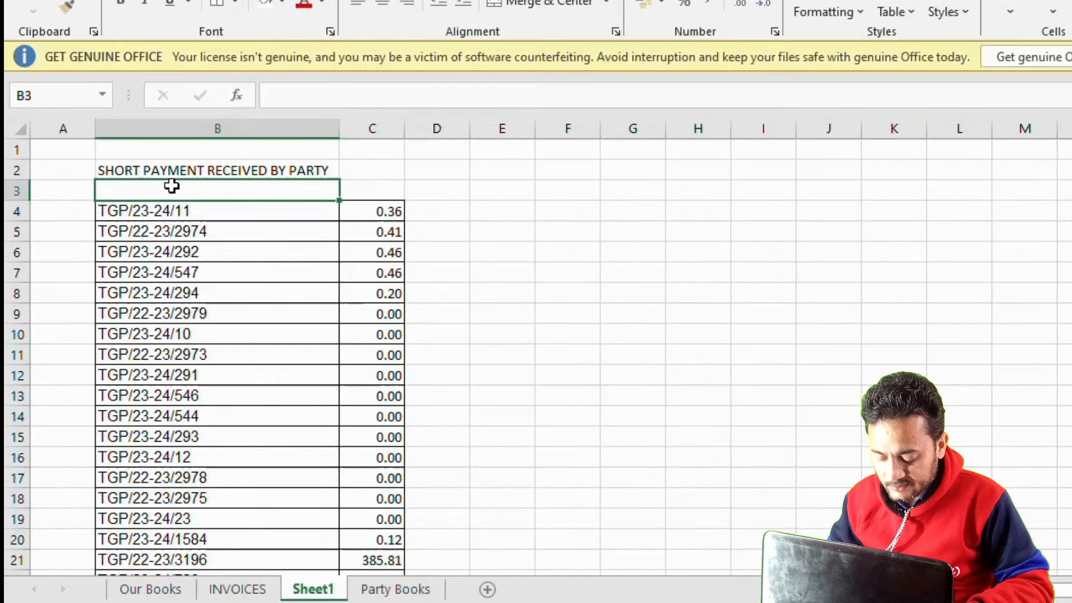
text(INNOICE NO.)
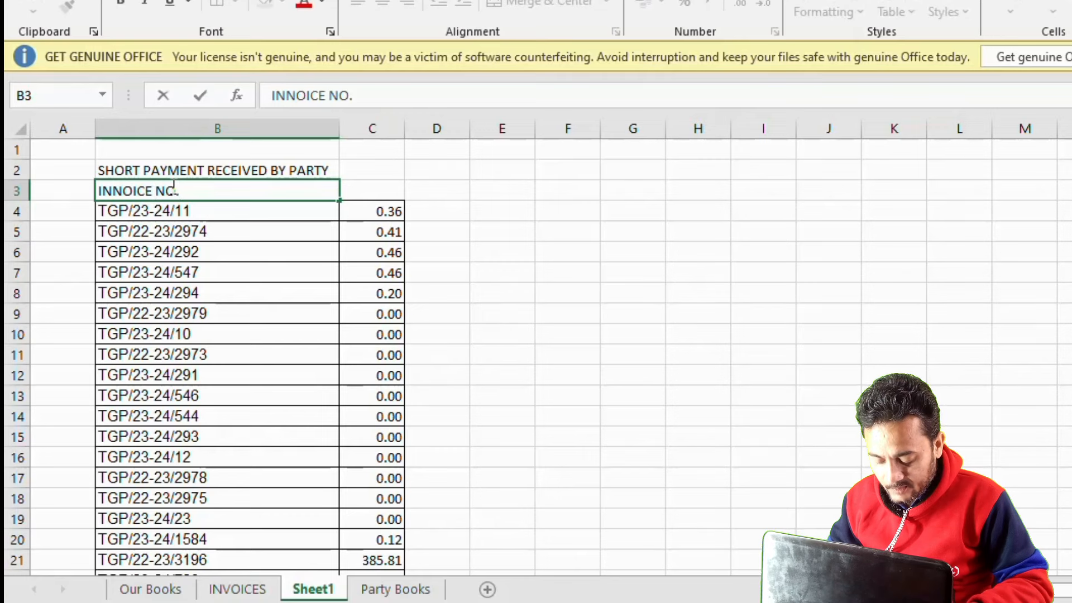
key(Tab)
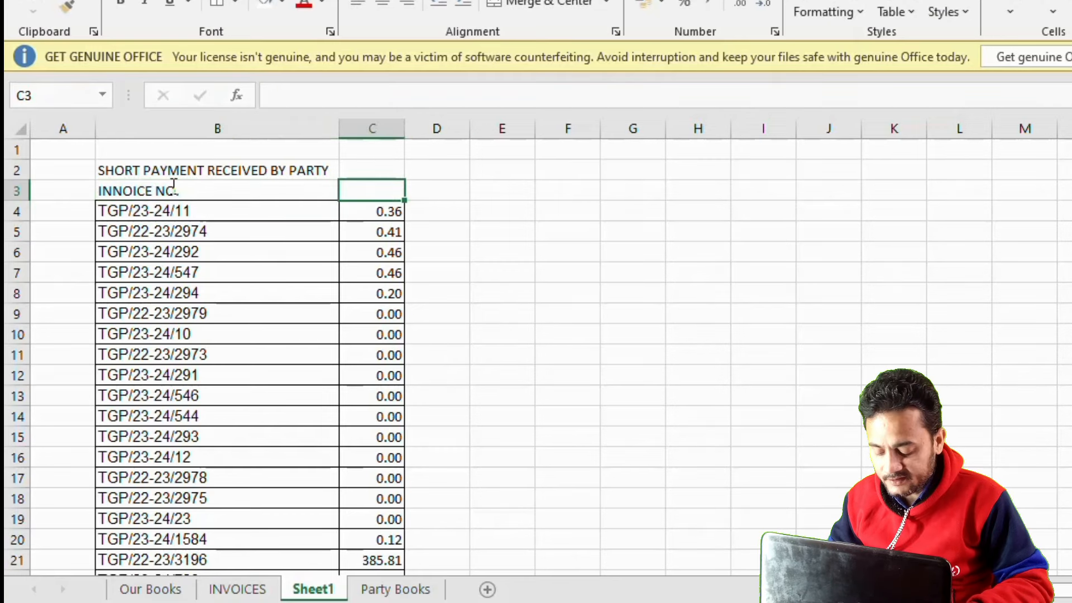
text(AMOUNT)
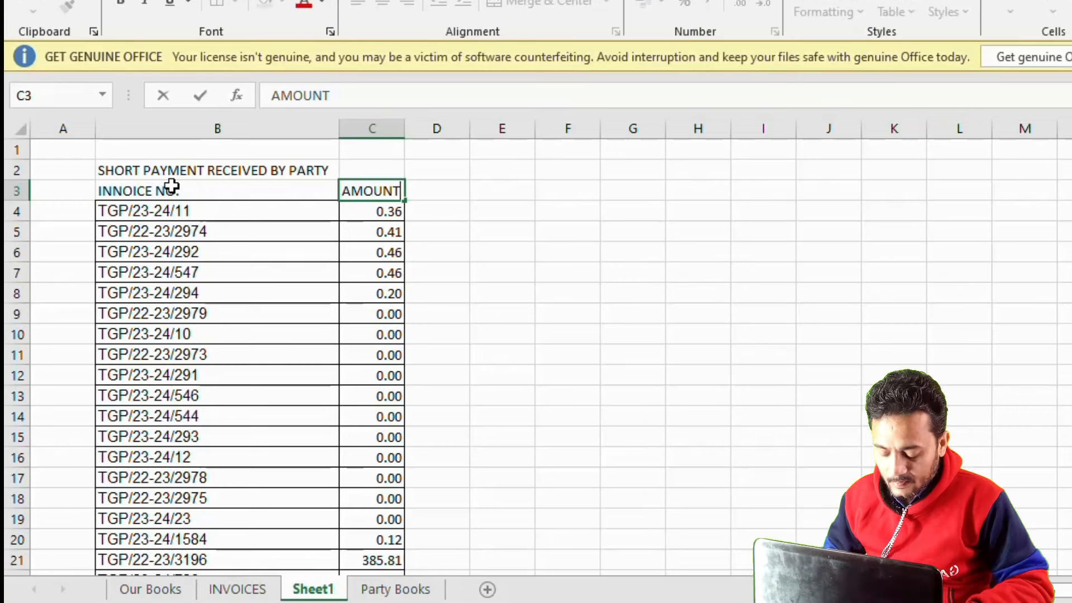
key(Return)
Make the two headings in B3:C3 bold and give them cell borders.
key(Up)
key(shift+Left)
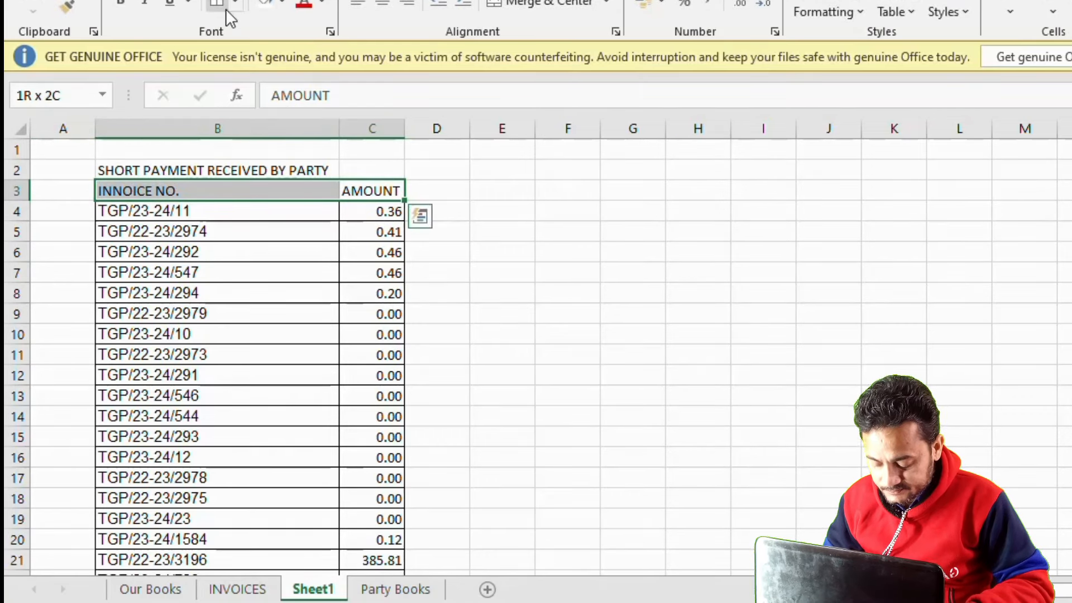
key(ctrl+b)
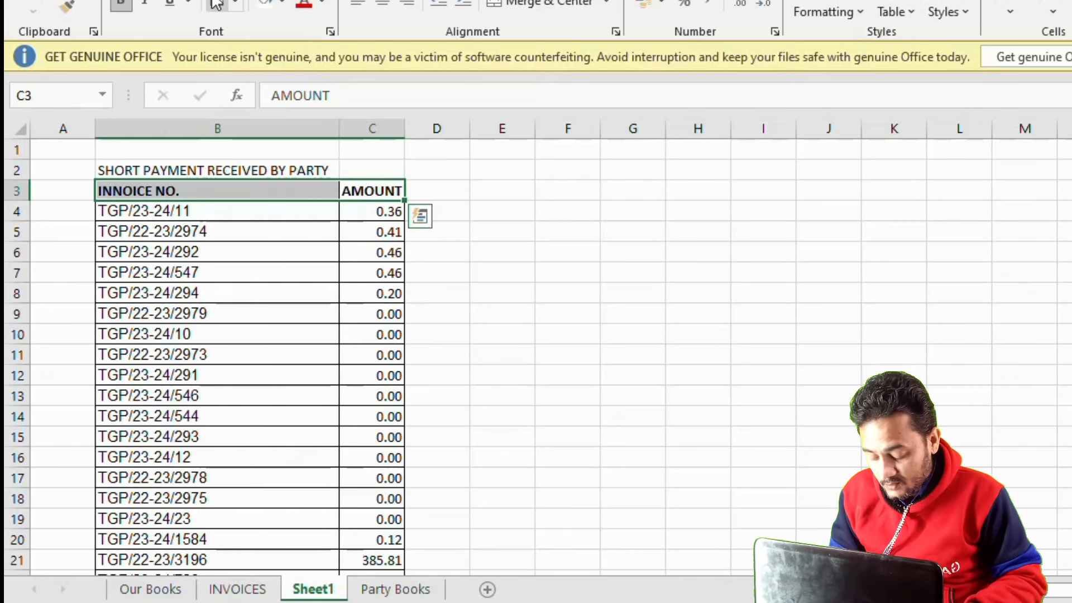
click(586, 338)
Total the short-payment amounts C4:C47 with a SUM formula in cell F48.
scroll(468, 422, down, 9)
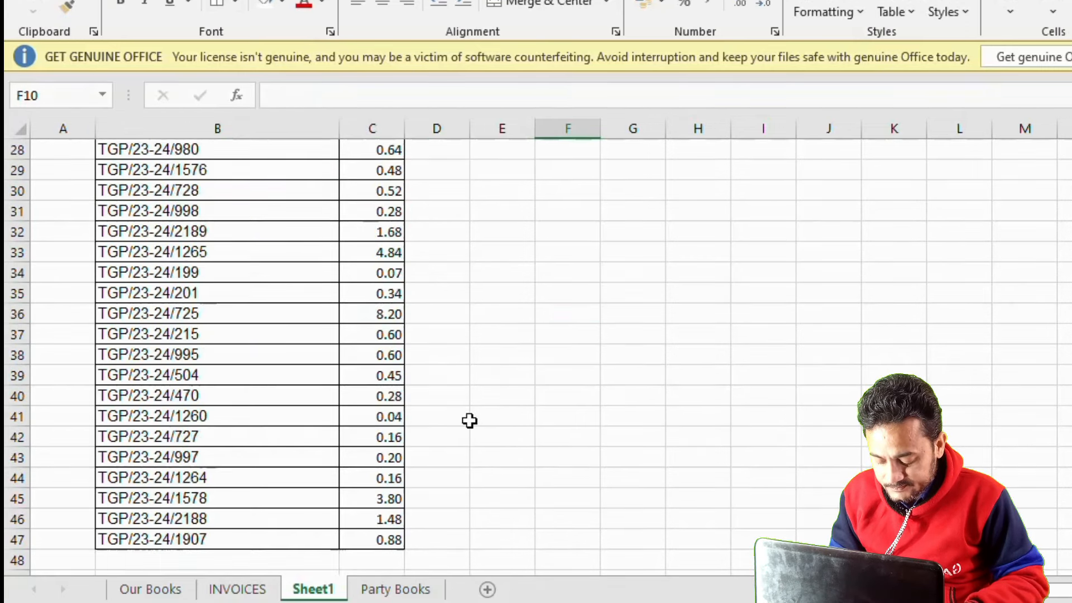
scroll(559, 474, down, 2)
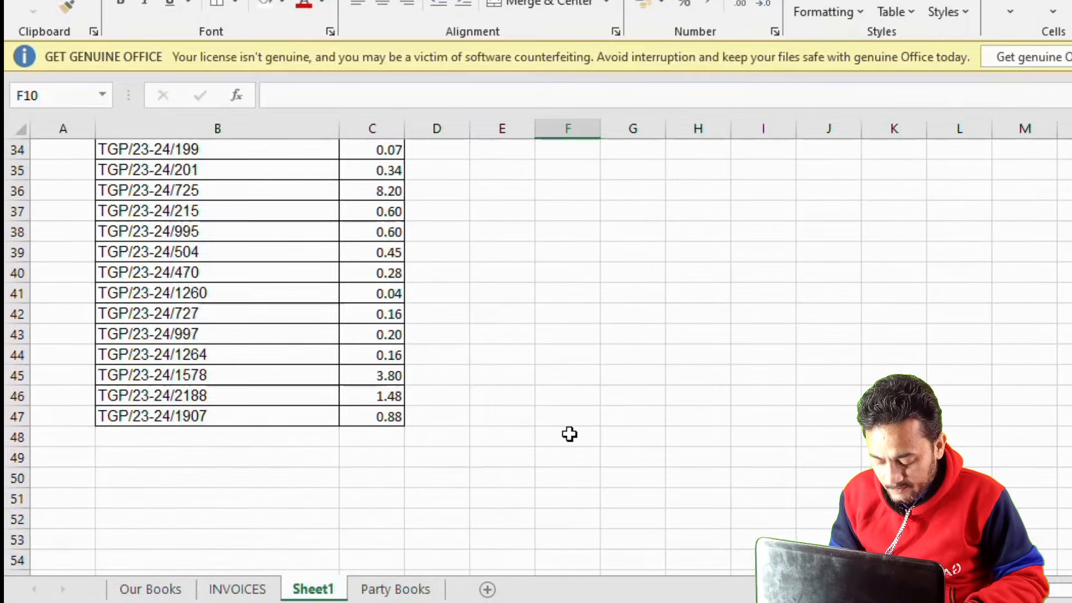
scroll(572, 432, up, 11)
scroll(575, 431, down, 10)
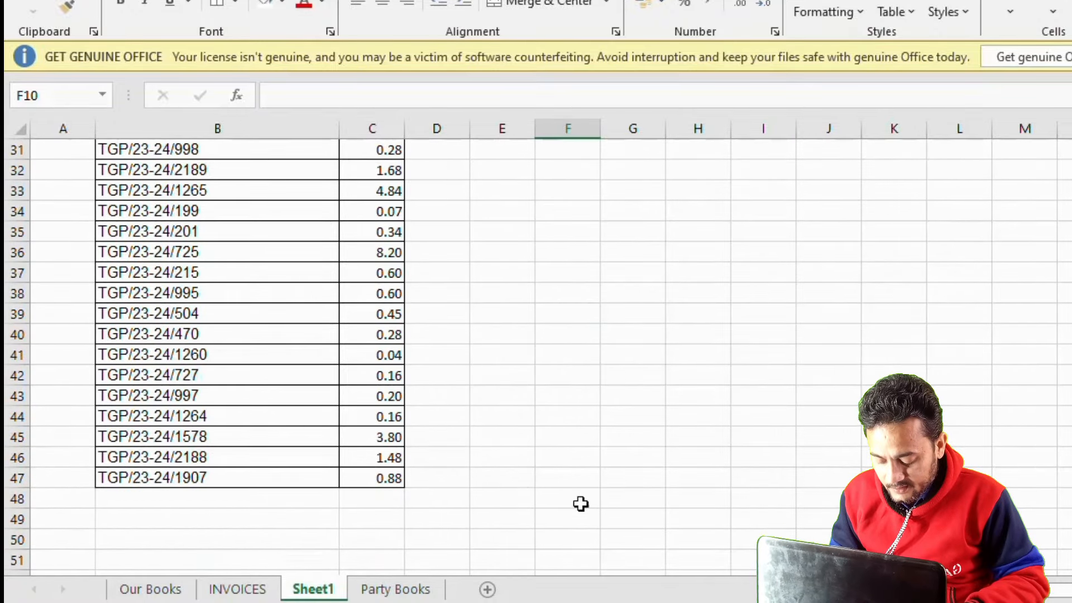
click(581, 503)
text(=)
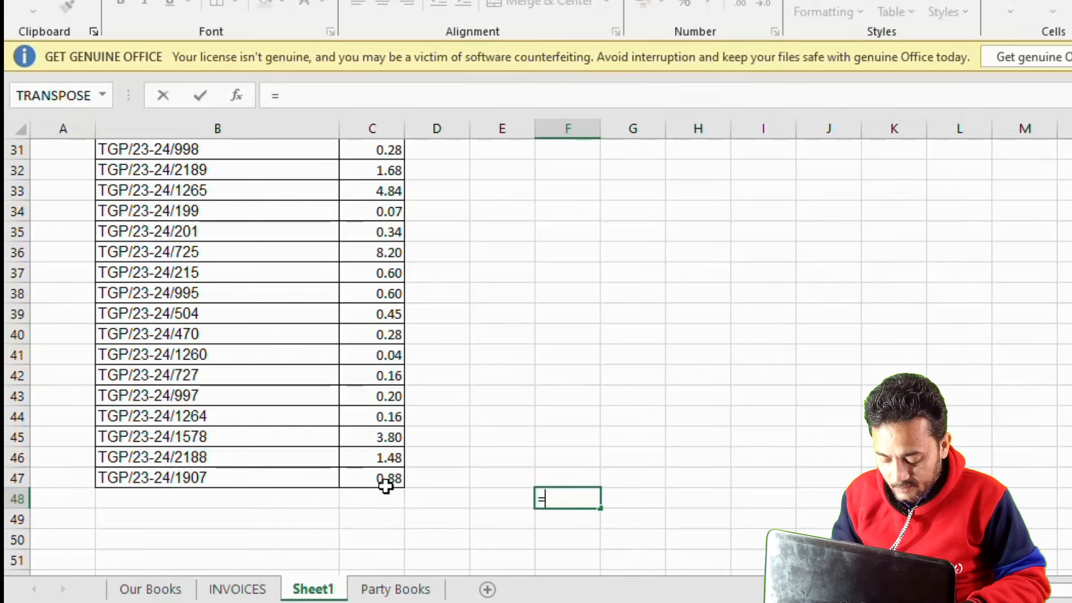
text(S)
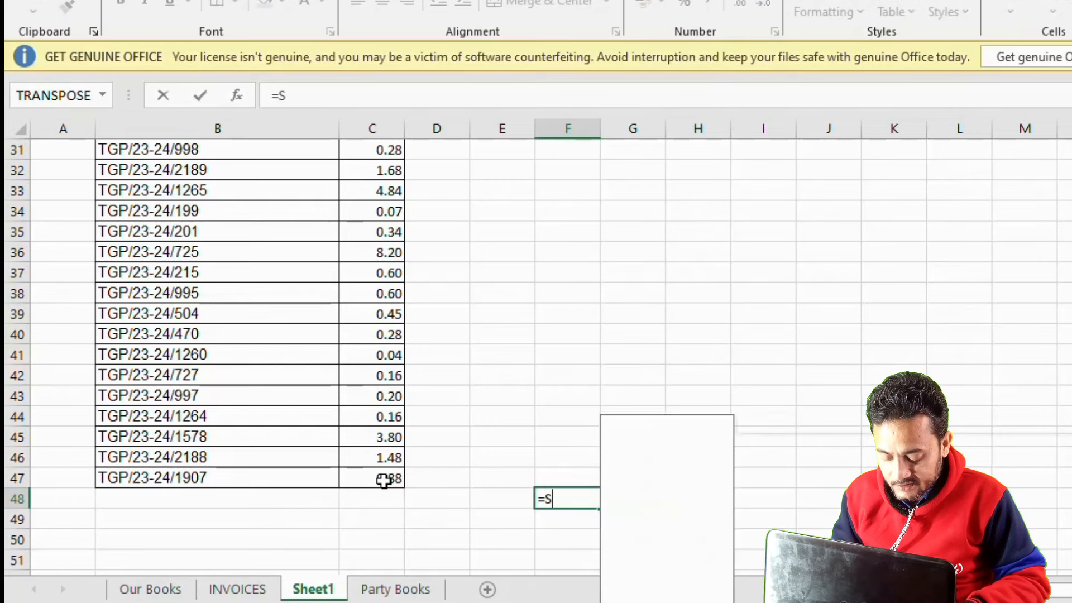
text(UM()
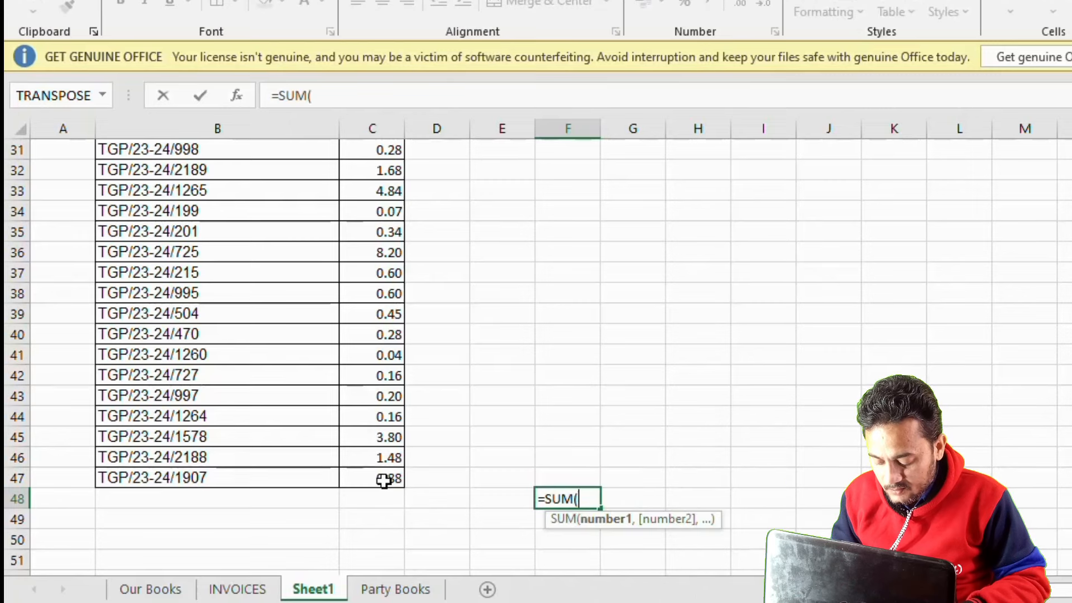
drag(388, 481, 370, 208)
key(Return)
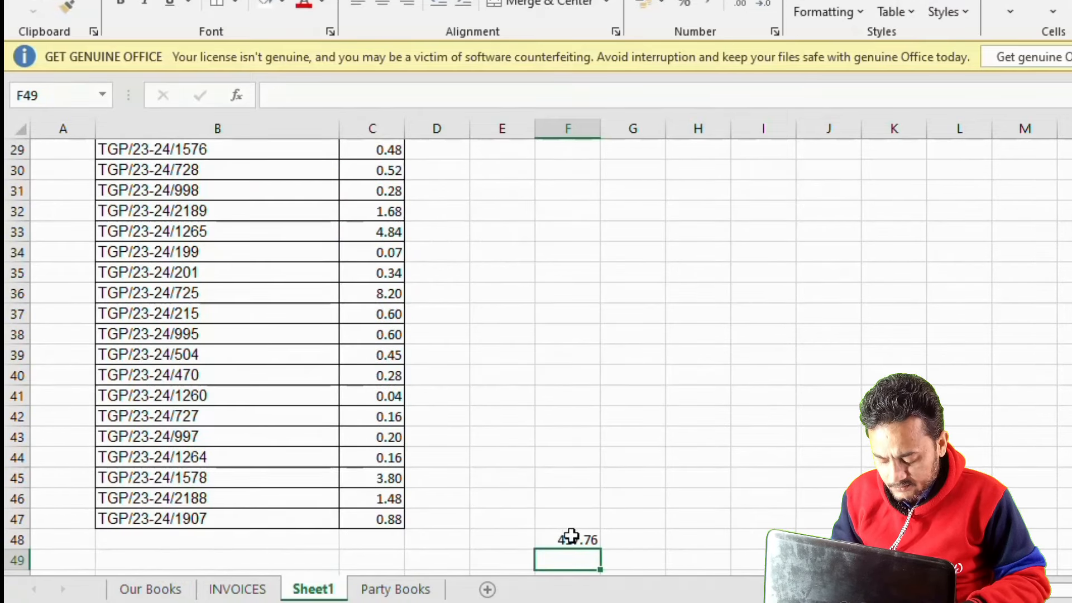
Apply a border to the empty cell F47 directly above the total.
click(571, 536)
click(573, 510)
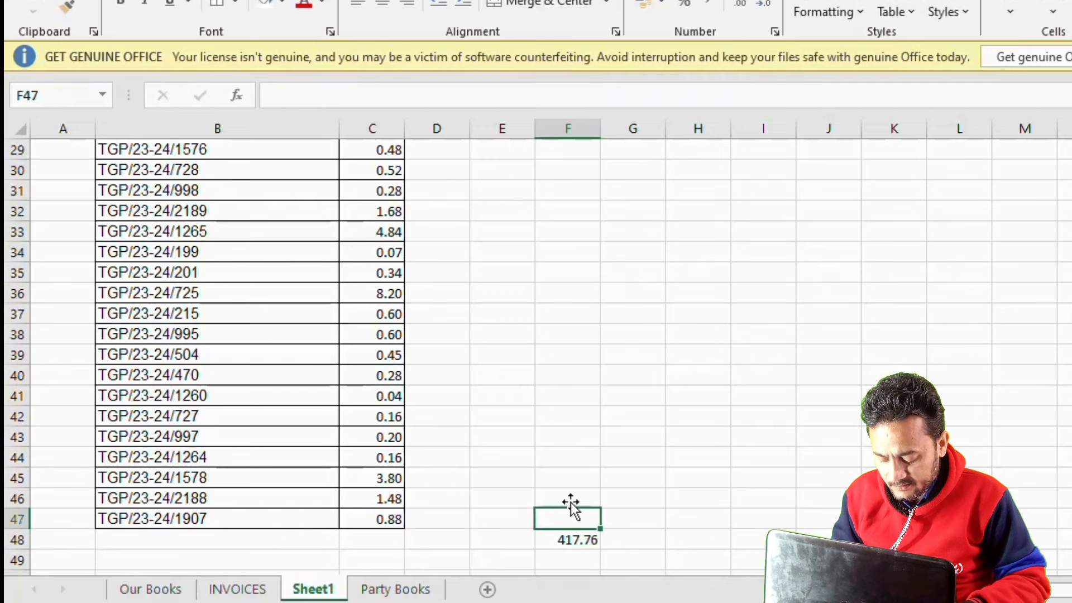
click(717, 322)
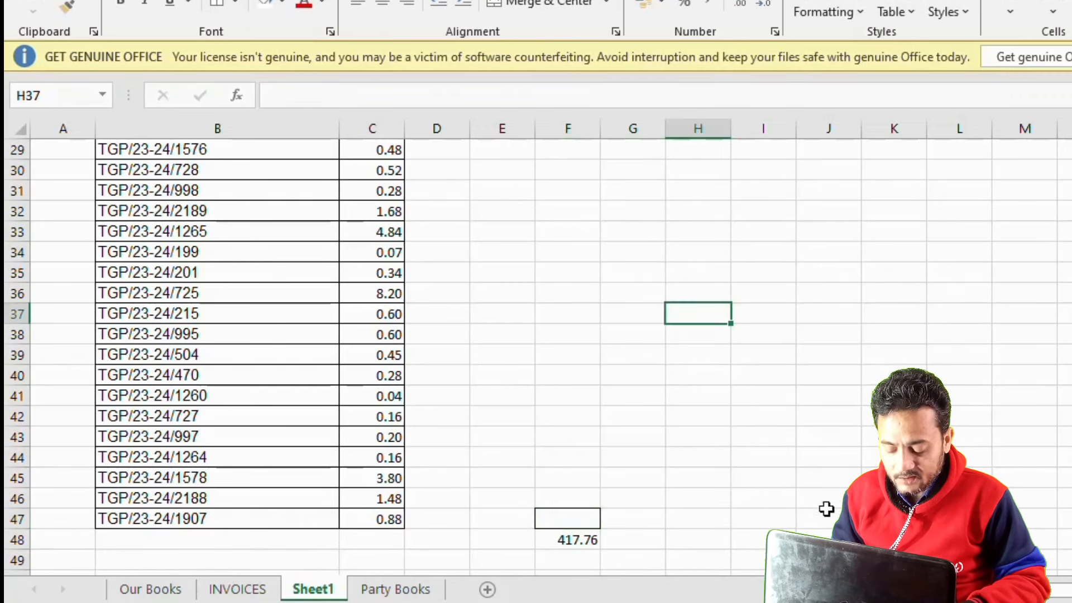
click(579, 524)
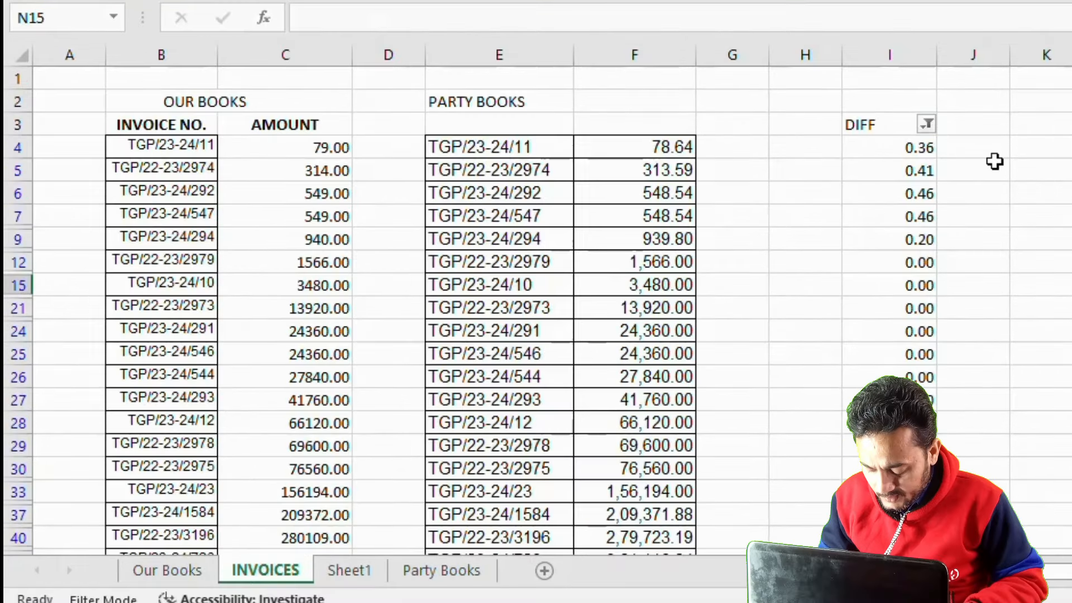
Open the filter of the DIFF column on the INVOICES sheet and clear every selected value.
click(927, 125)
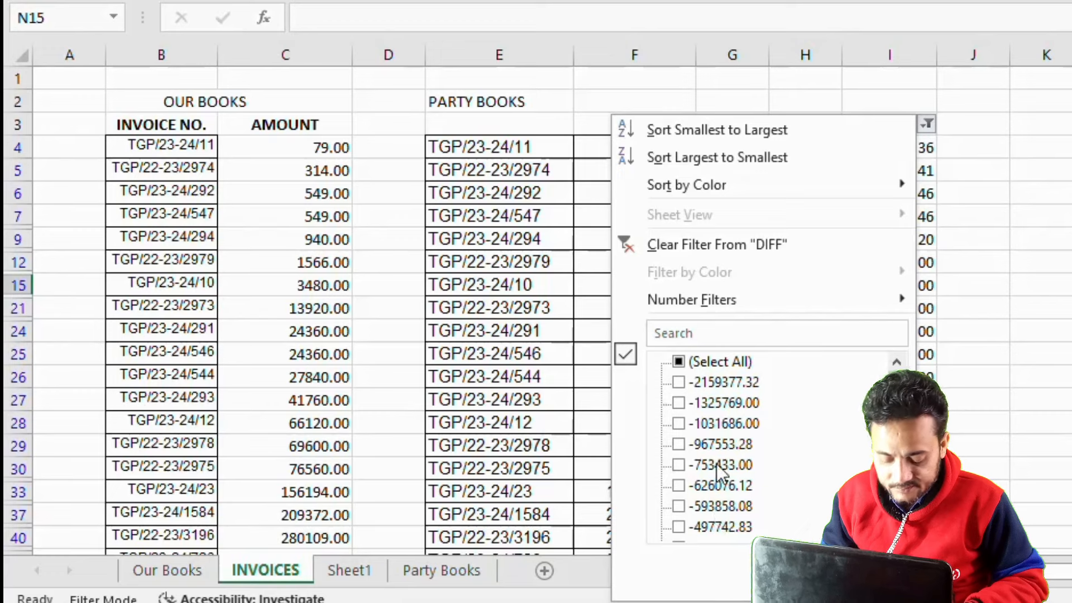
click(680, 360)
click(678, 362)
Include every DIFF value from -2159377.32 up to and including 0.00 in the filter and apply it.
click(679, 382)
click(678, 403)
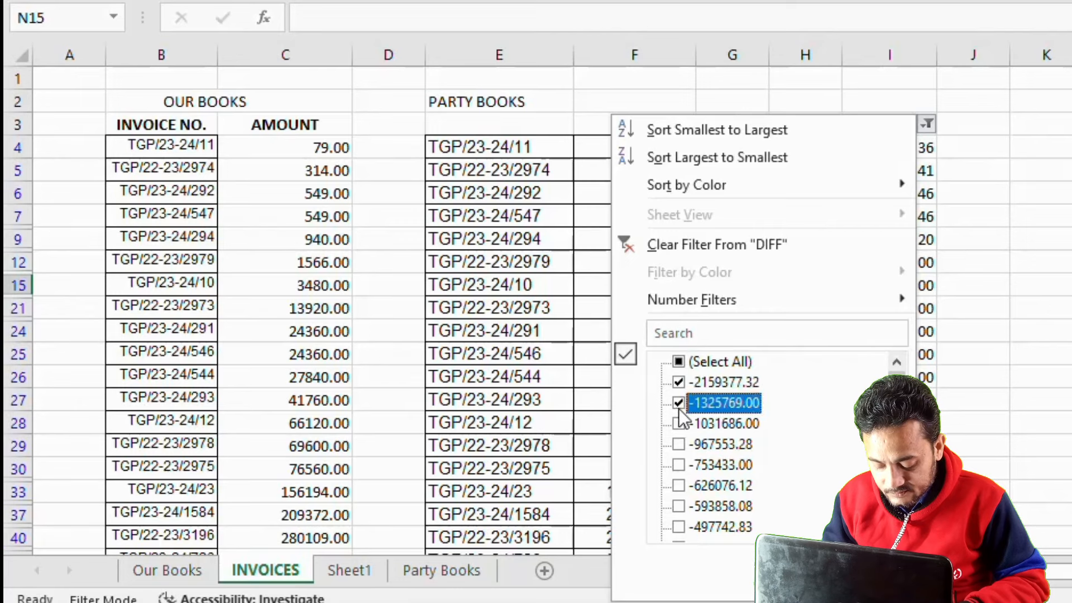
click(678, 423)
click(680, 445)
click(680, 465)
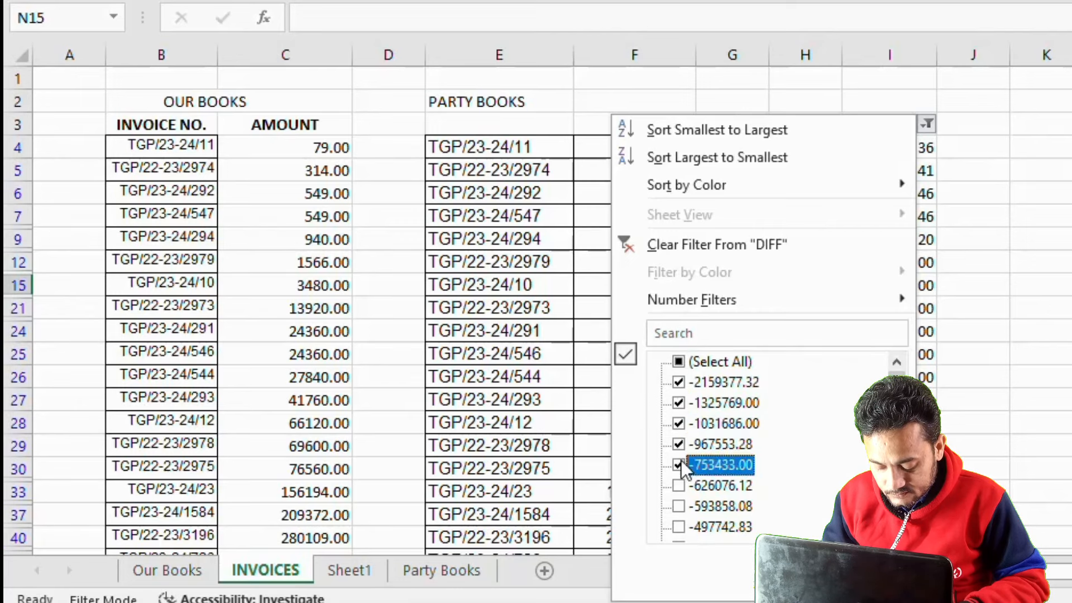
click(680, 485)
click(680, 506)
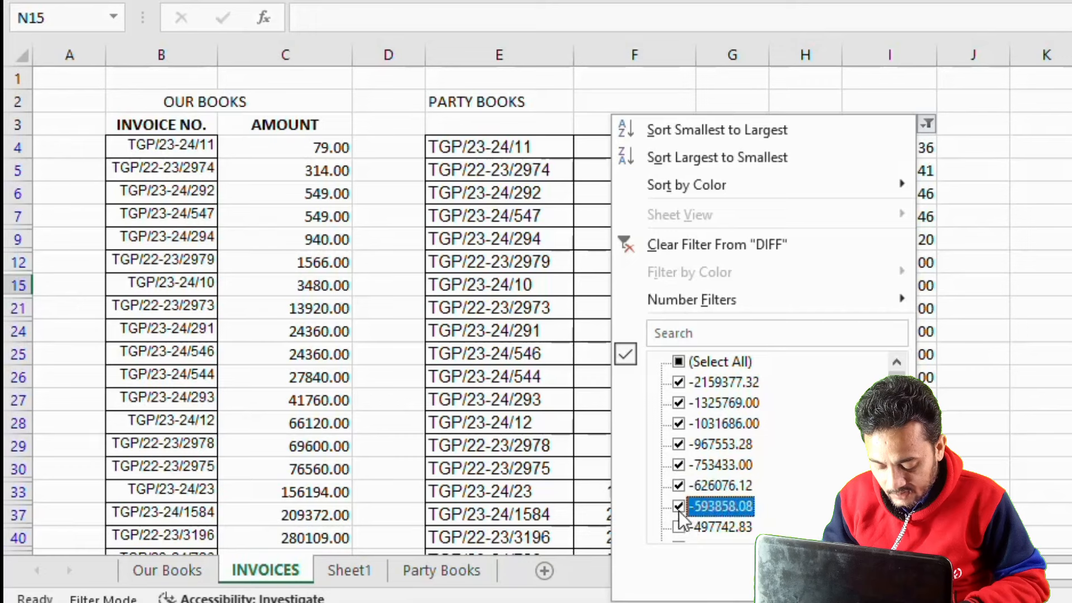
click(680, 527)
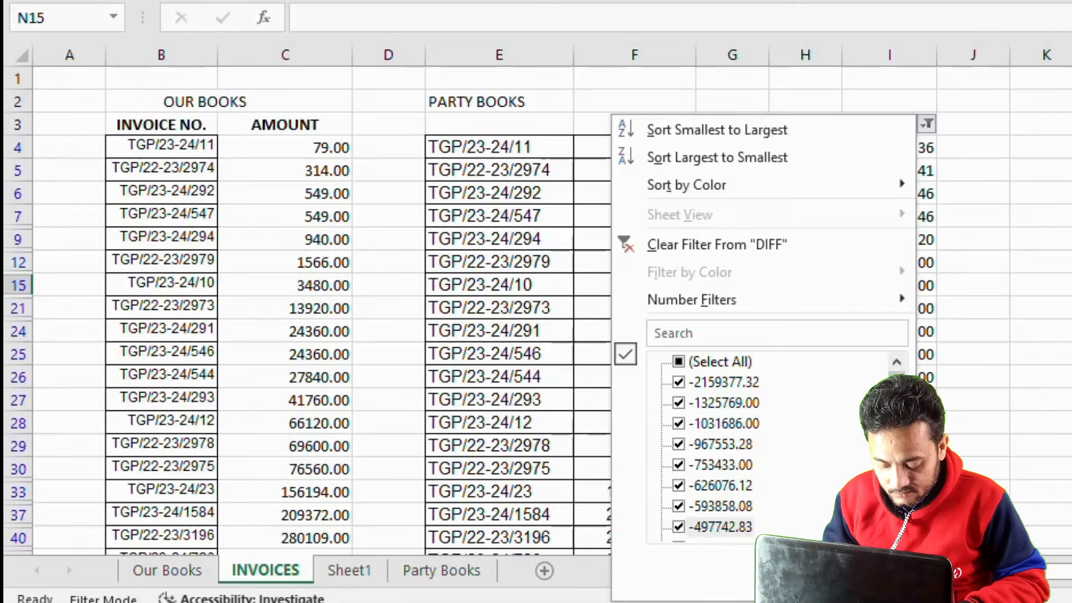
scroll(693, 474, down, 2)
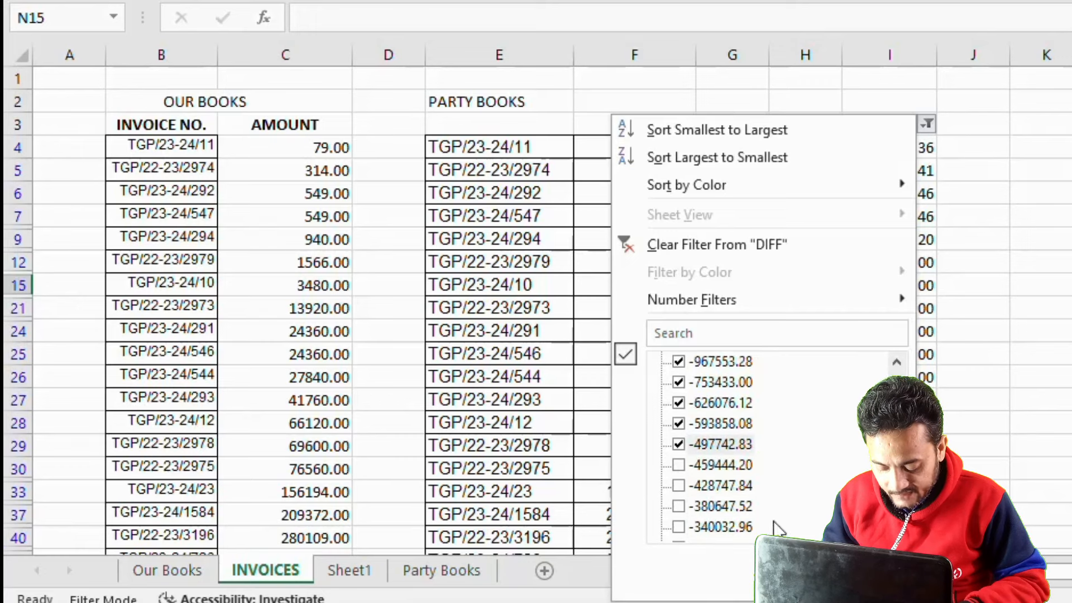
click(679, 465)
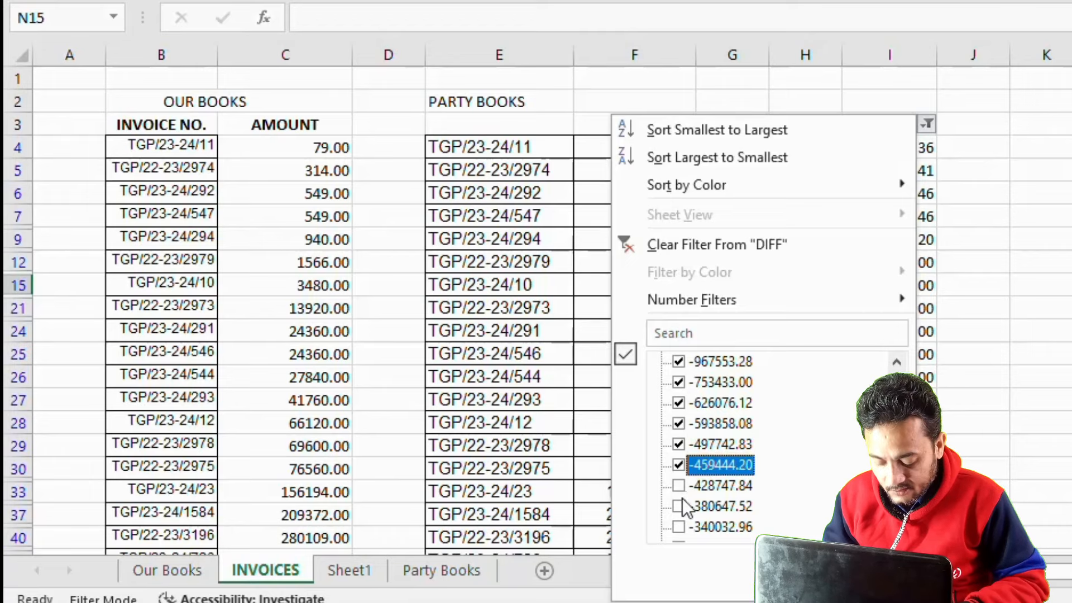
click(680, 485)
click(681, 508)
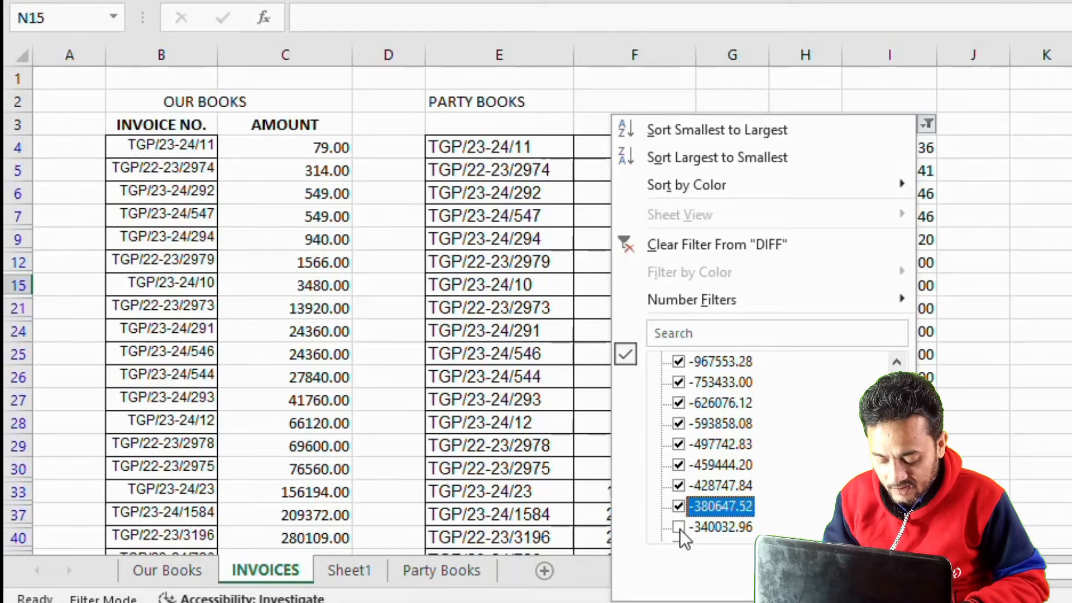
click(679, 527)
scroll(684, 503, down, 2)
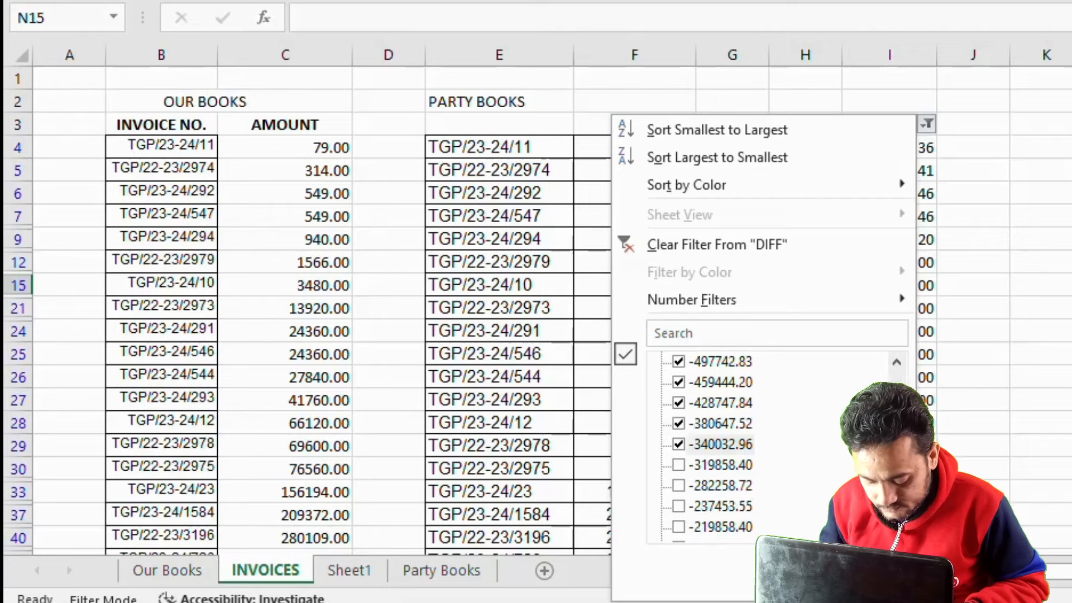
click(679, 465)
click(679, 485)
click(679, 505)
click(679, 527)
scroll(682, 503, down, 4)
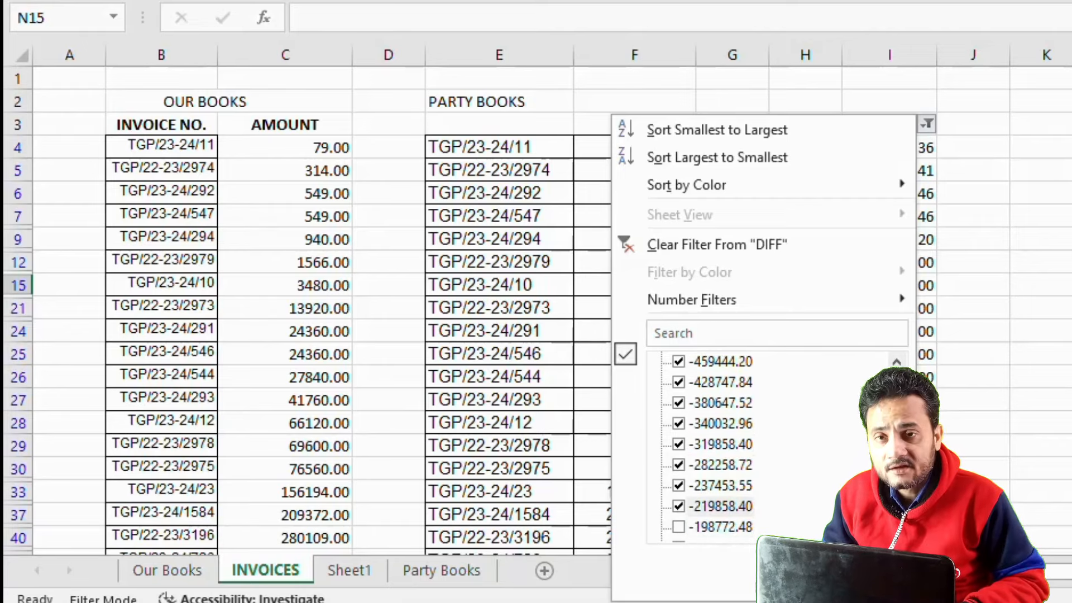
click(679, 465)
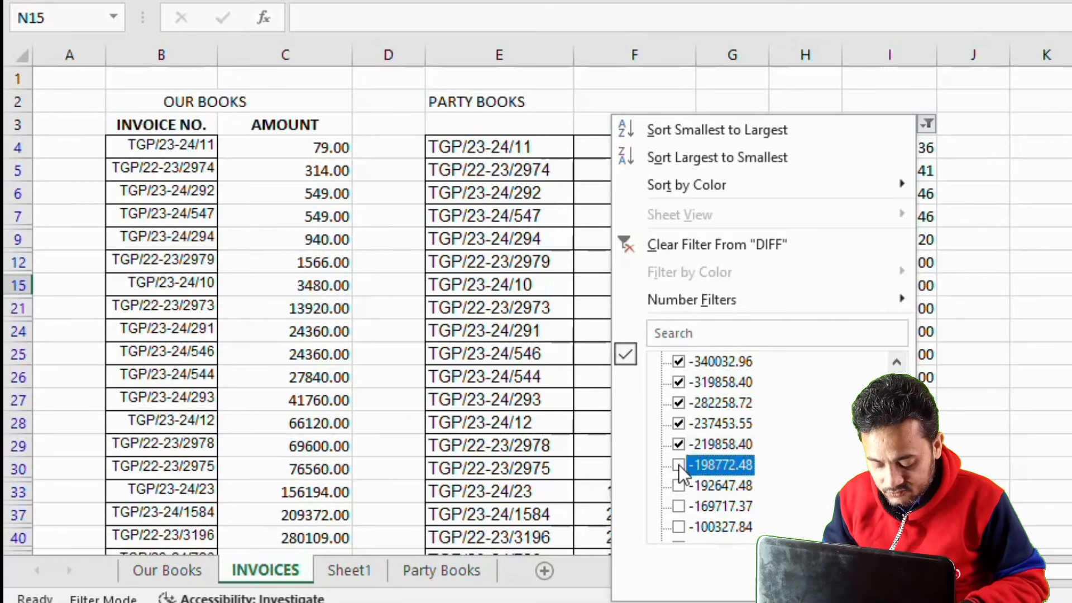
click(679, 486)
click(679, 506)
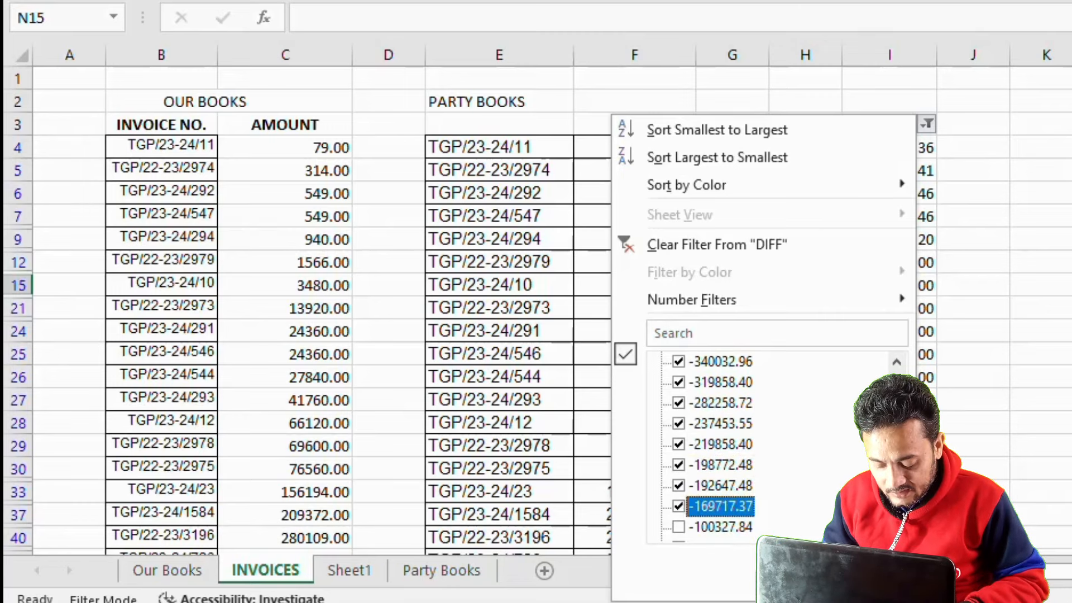
click(679, 527)
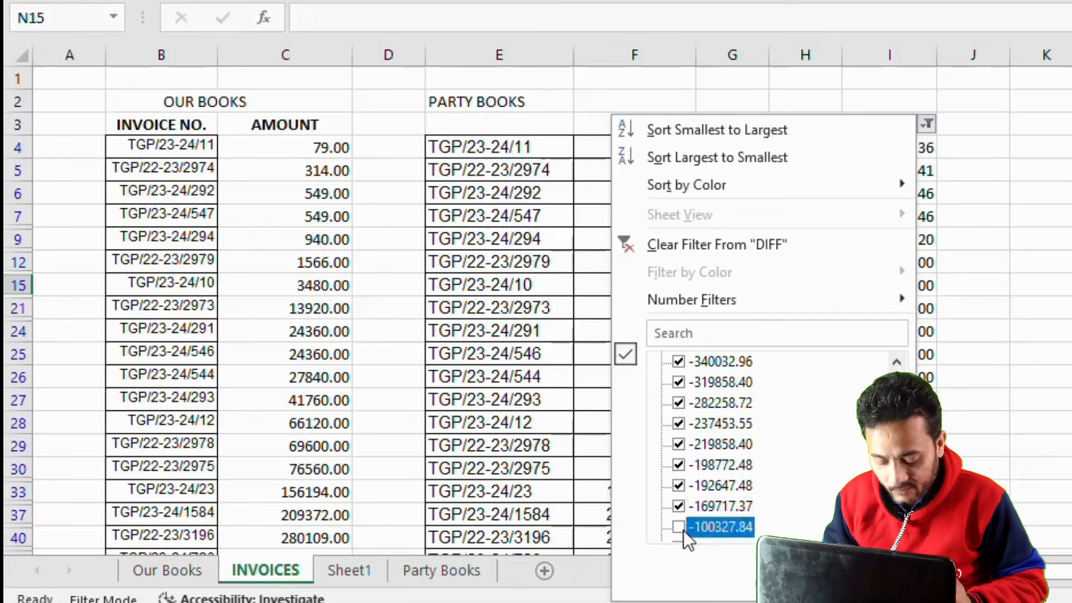
scroll(672, 506, down, 1)
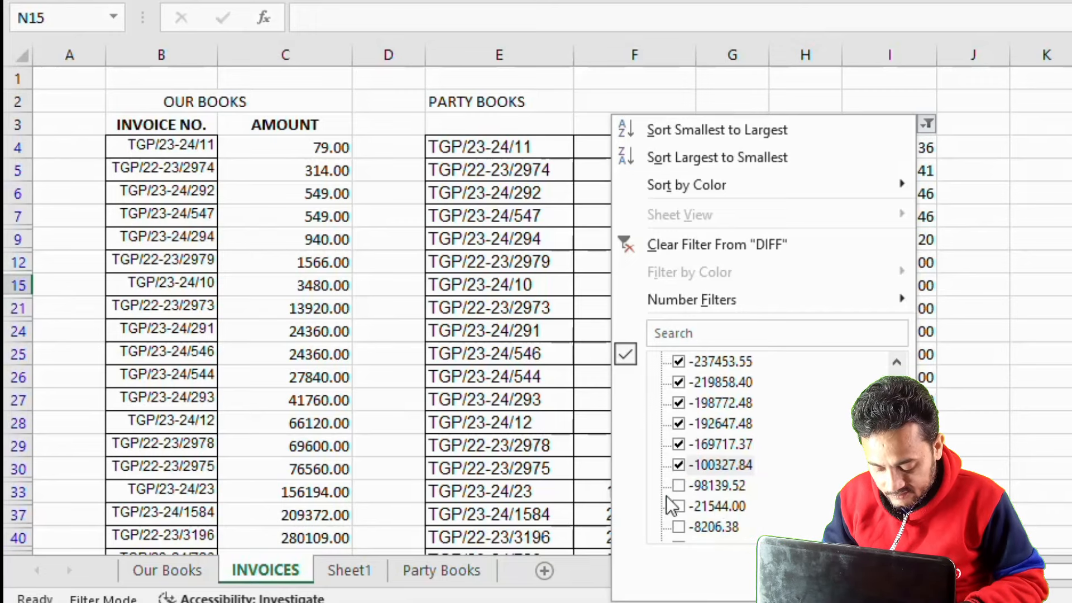
click(679, 485)
click(679, 506)
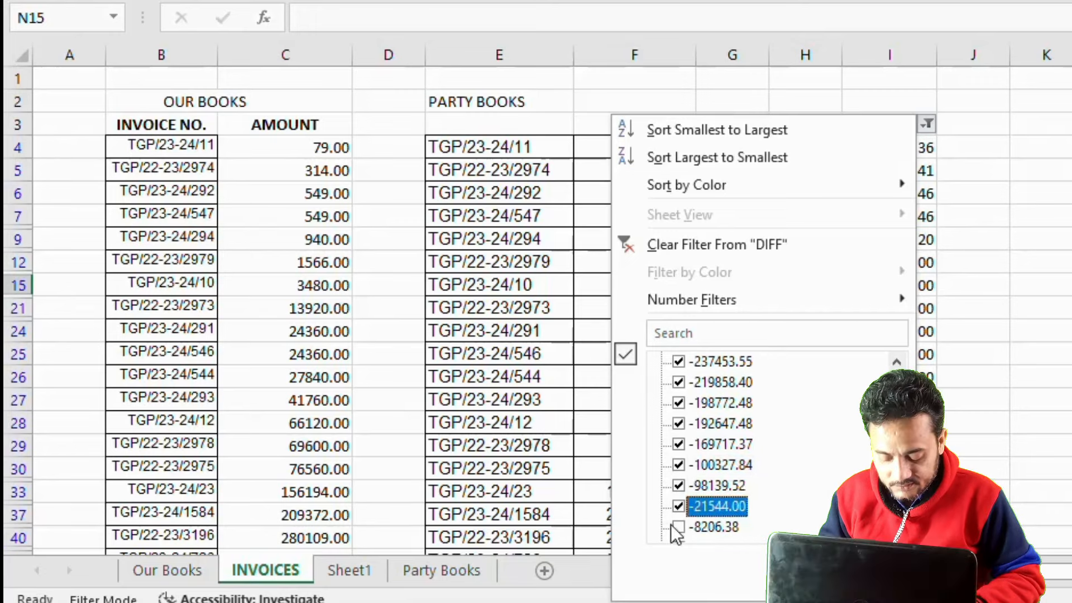
click(677, 527)
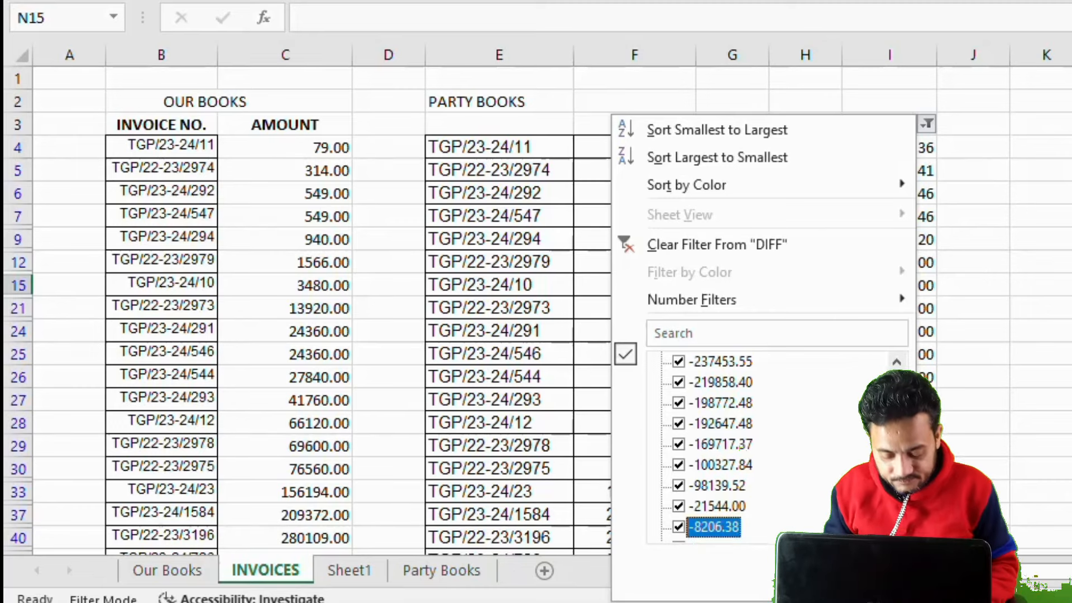
scroll(726, 444, down, 2)
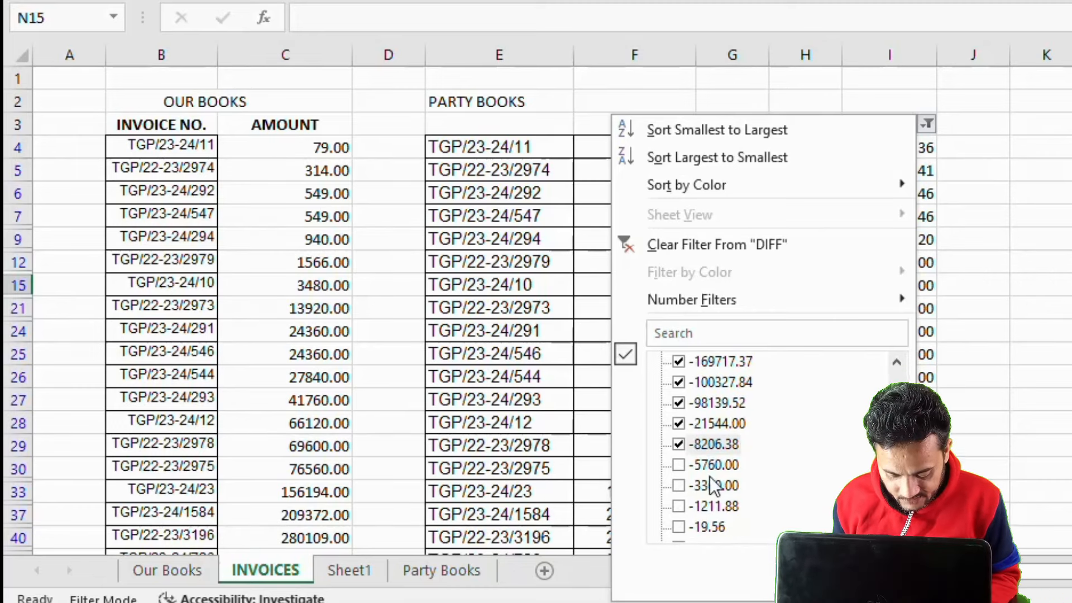
click(679, 464)
click(679, 485)
click(679, 506)
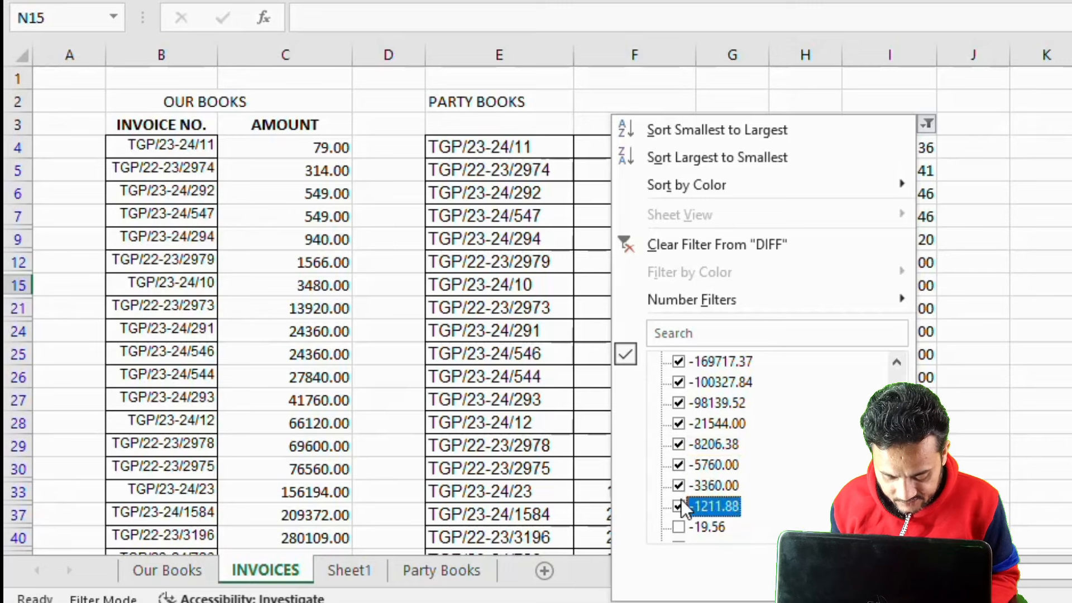
click(679, 526)
scroll(726, 444, down, 1)
scroll(753, 506, down, 1)
click(679, 506)
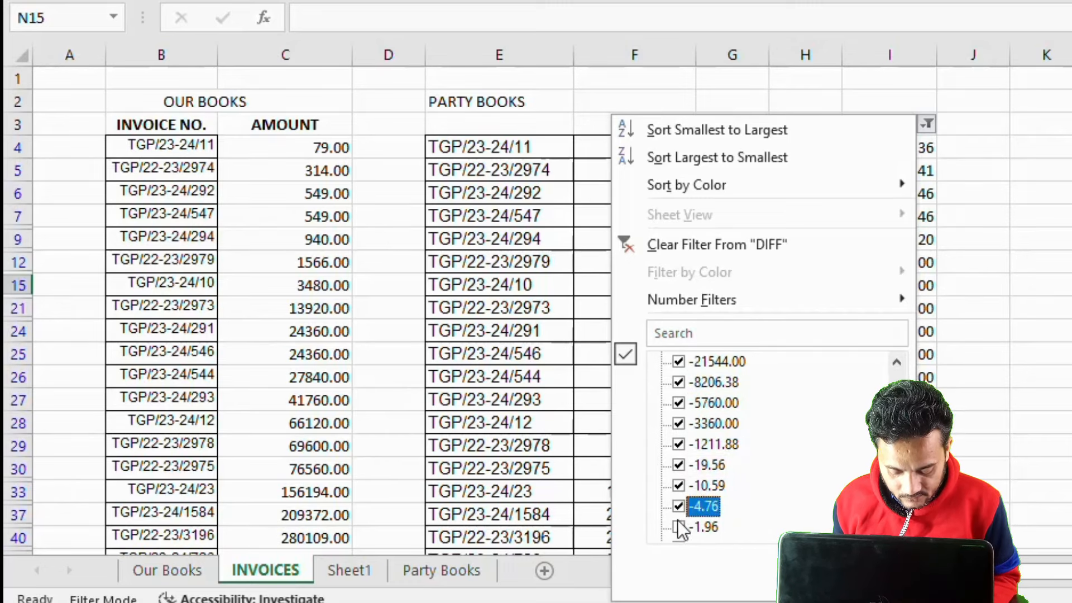
click(679, 527)
scroll(679, 525, down, 1)
scroll(776, 514, down, 1)
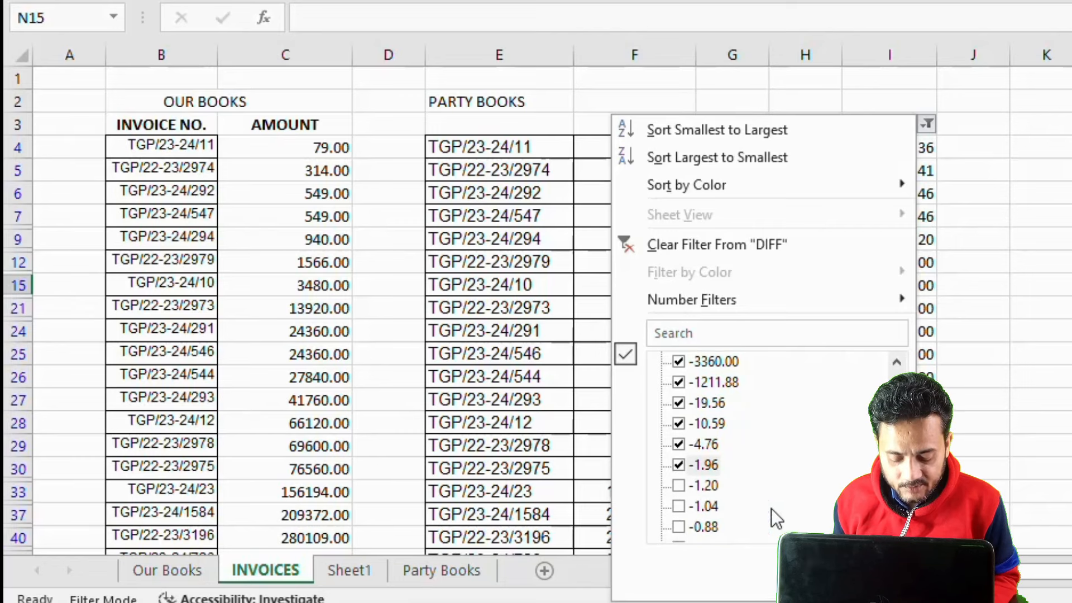
click(679, 486)
click(680, 506)
click(679, 526)
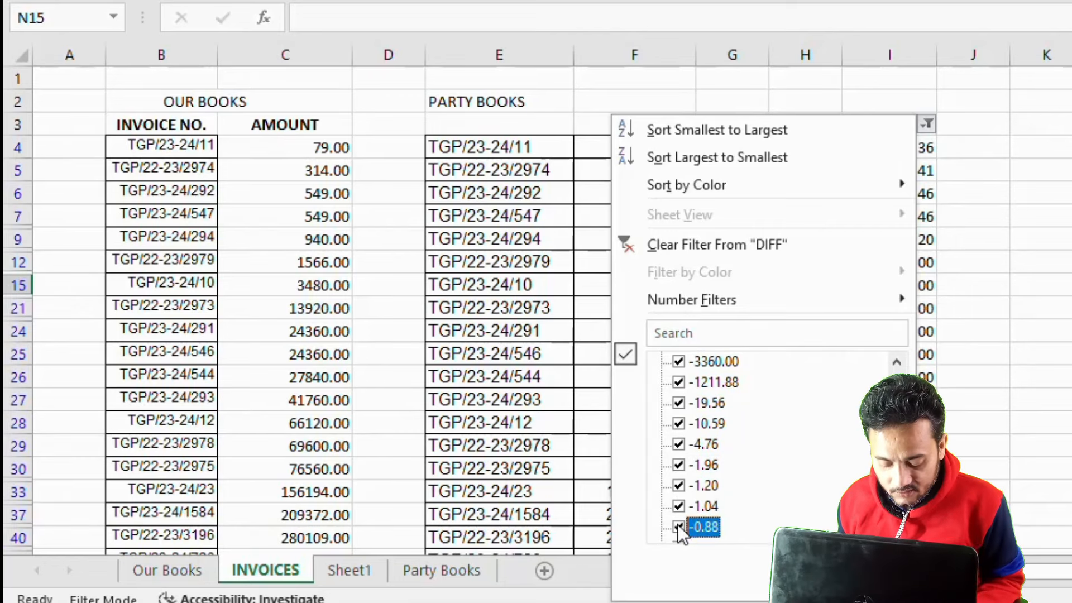
scroll(709, 514, down, 2)
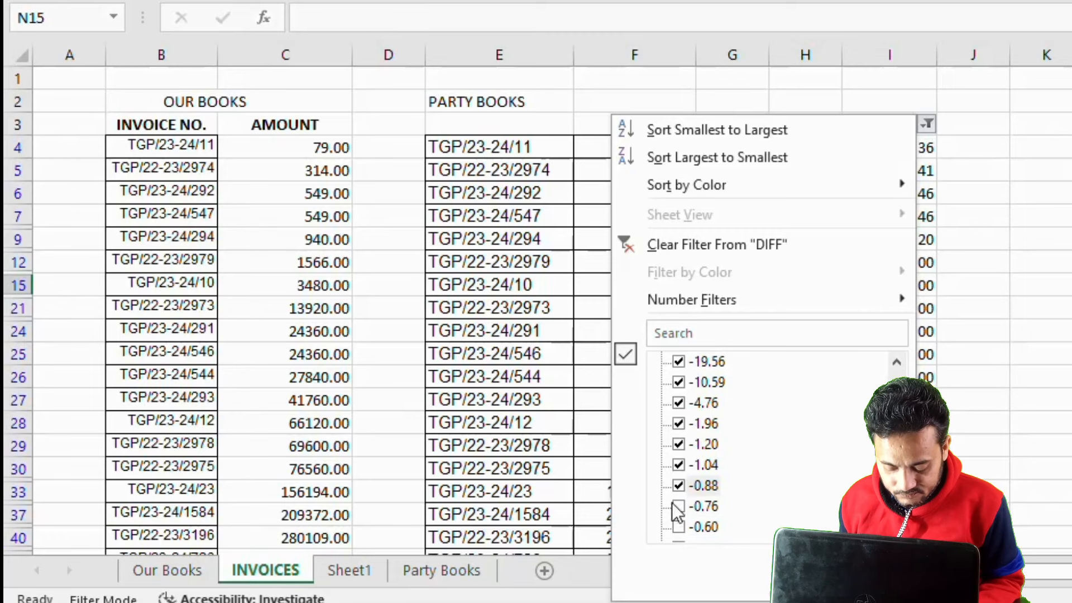
click(679, 506)
click(679, 527)
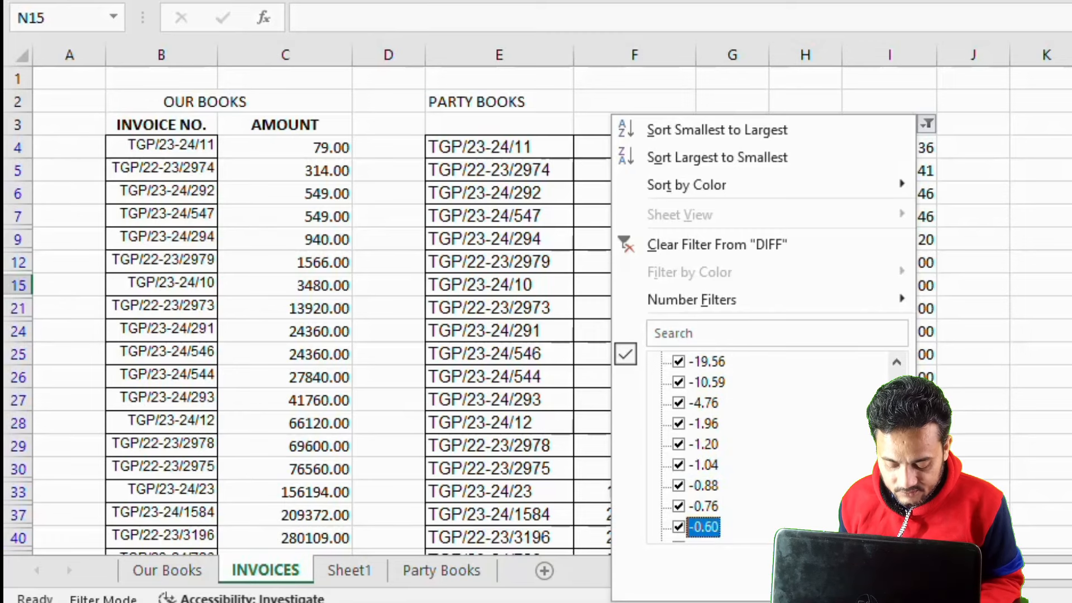
scroll(698, 502, down, 1)
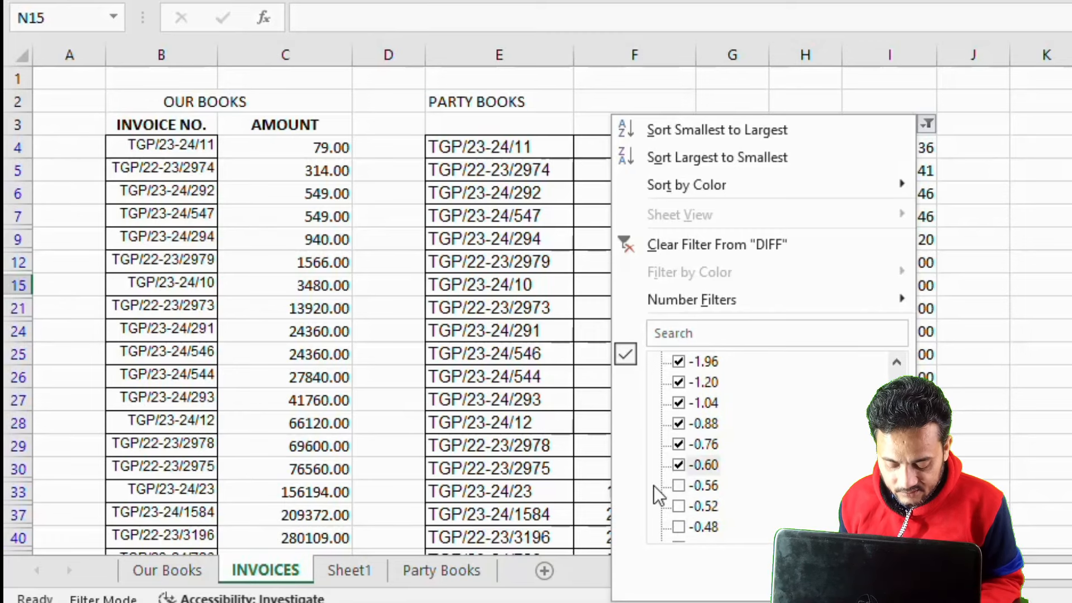
click(679, 487)
click(679, 506)
click(679, 527)
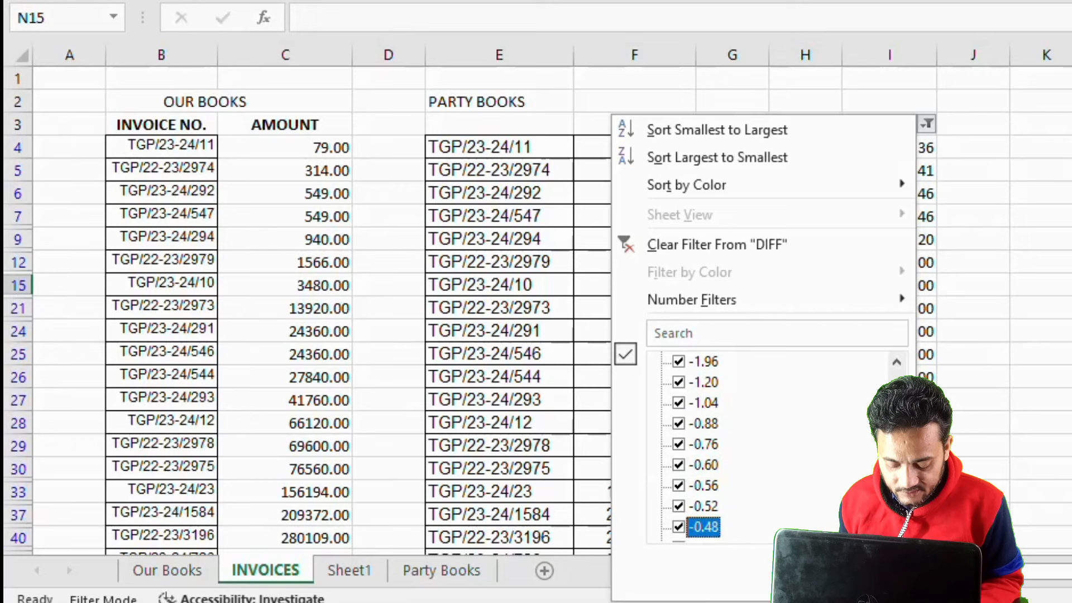
scroll(726, 503, down, 1)
click(679, 486)
click(679, 506)
click(679, 527)
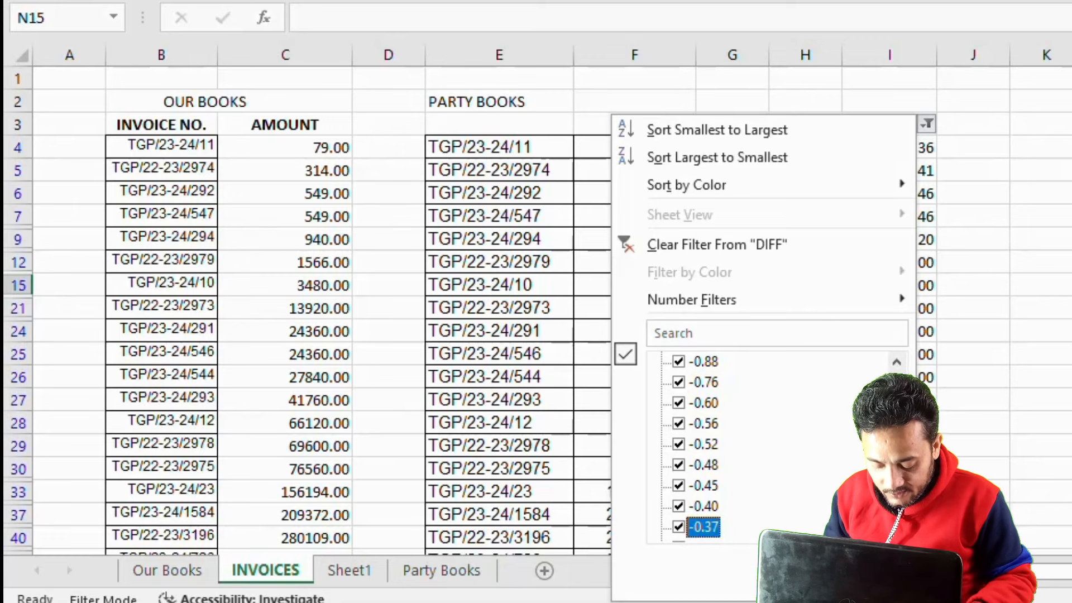
scroll(726, 475, down, 1)
click(679, 486)
click(680, 505)
click(679, 526)
scroll(797, 528, down, 1)
click(677, 486)
click(678, 506)
click(678, 526)
scroll(776, 446, down, 4)
click(679, 465)
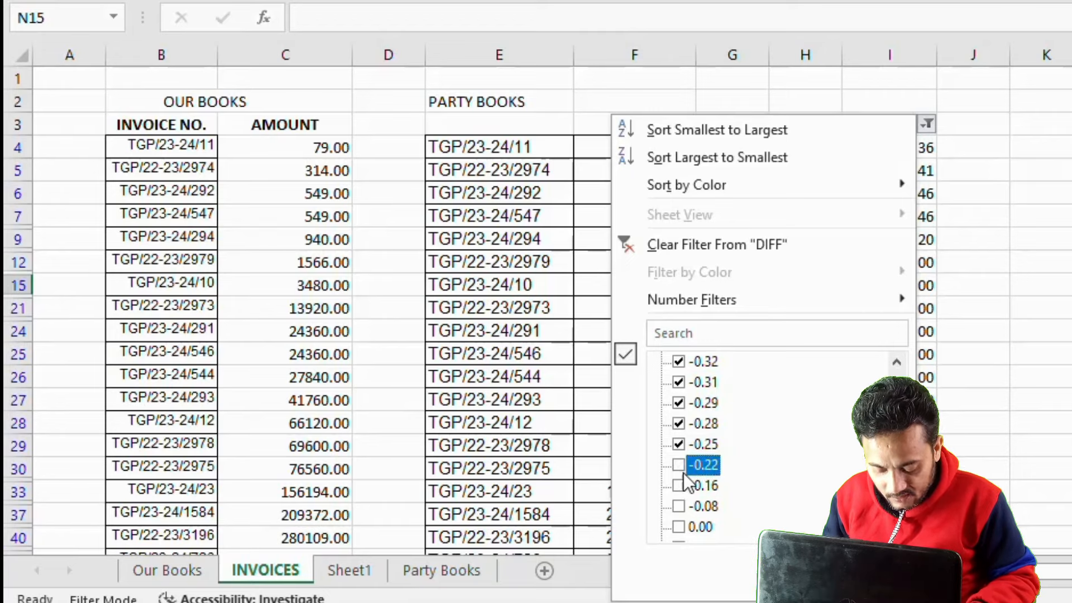
click(679, 486)
click(679, 506)
click(680, 527)
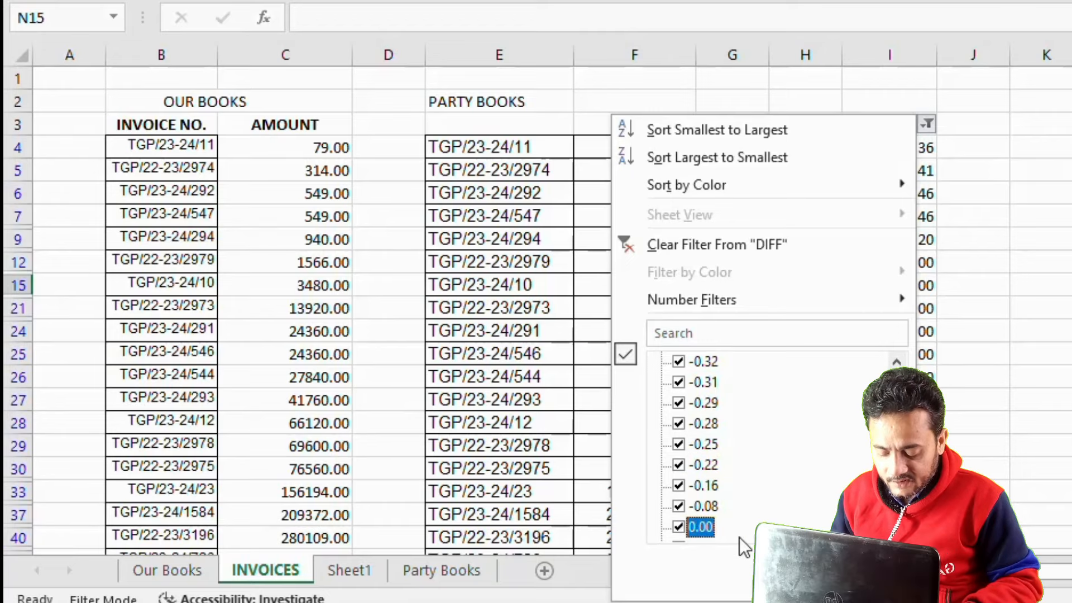
click(795, 579)
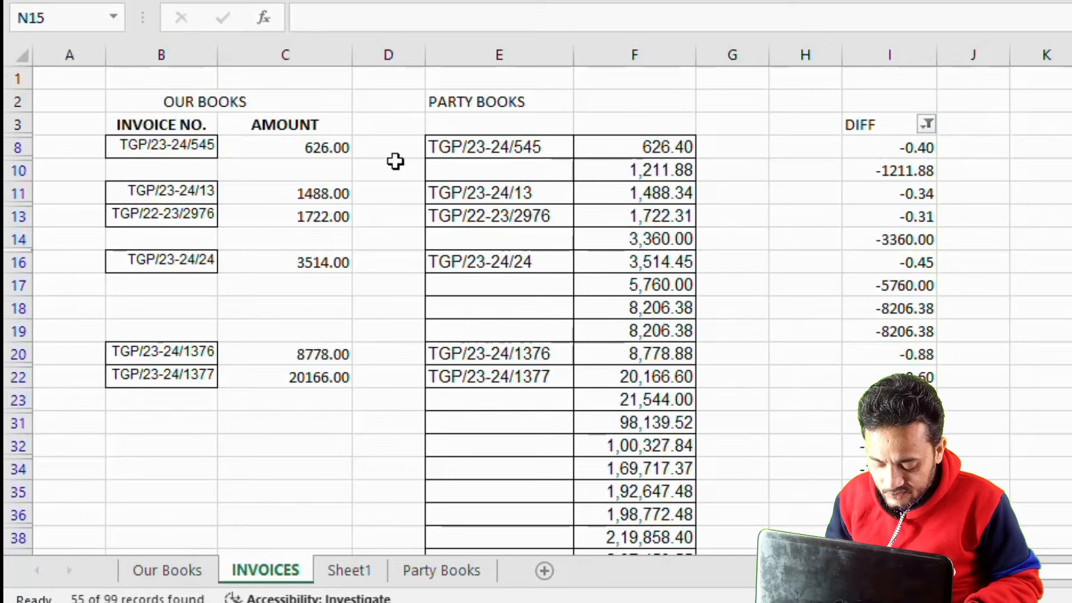
Select the filtered DIFF values from I8 down to the last row, limiting the selection to visible cells only.
click(570, 145)
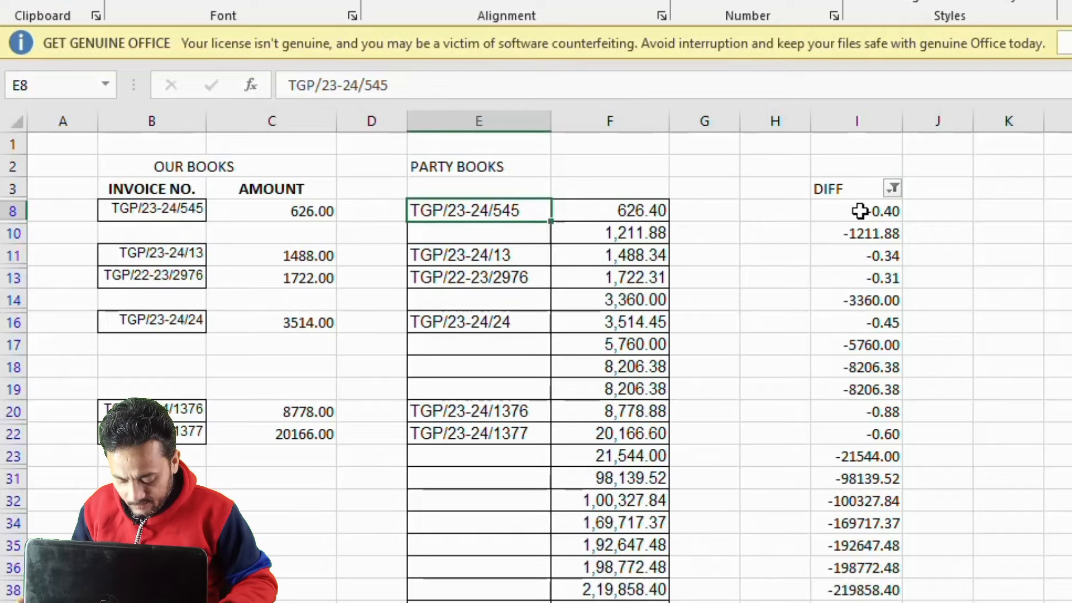
click(860, 211)
drag(860, 211, 876, 578)
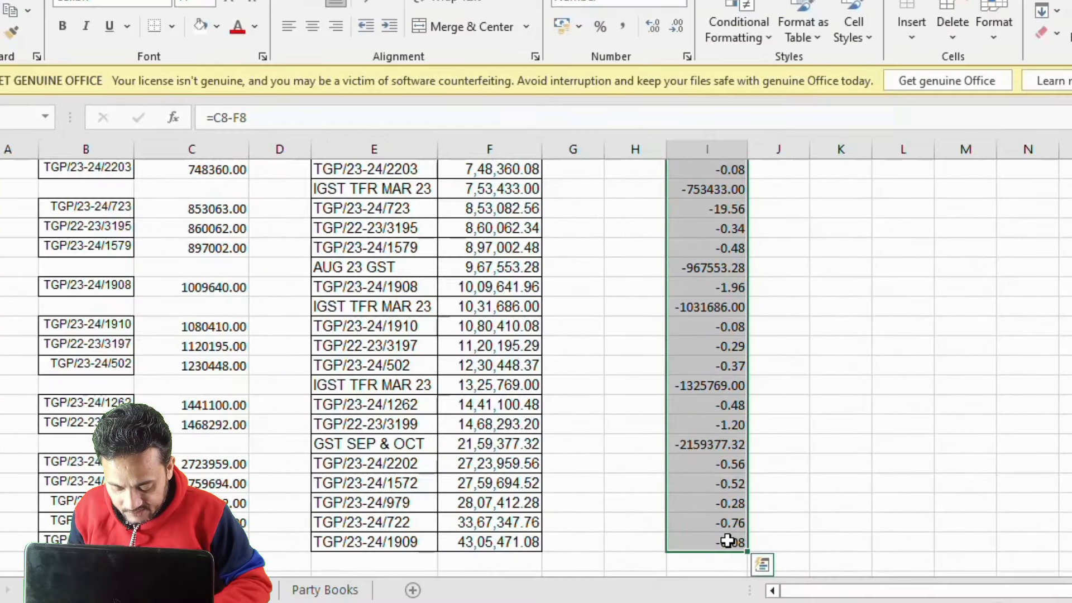
key(ctrl+g)
click(816, 323)
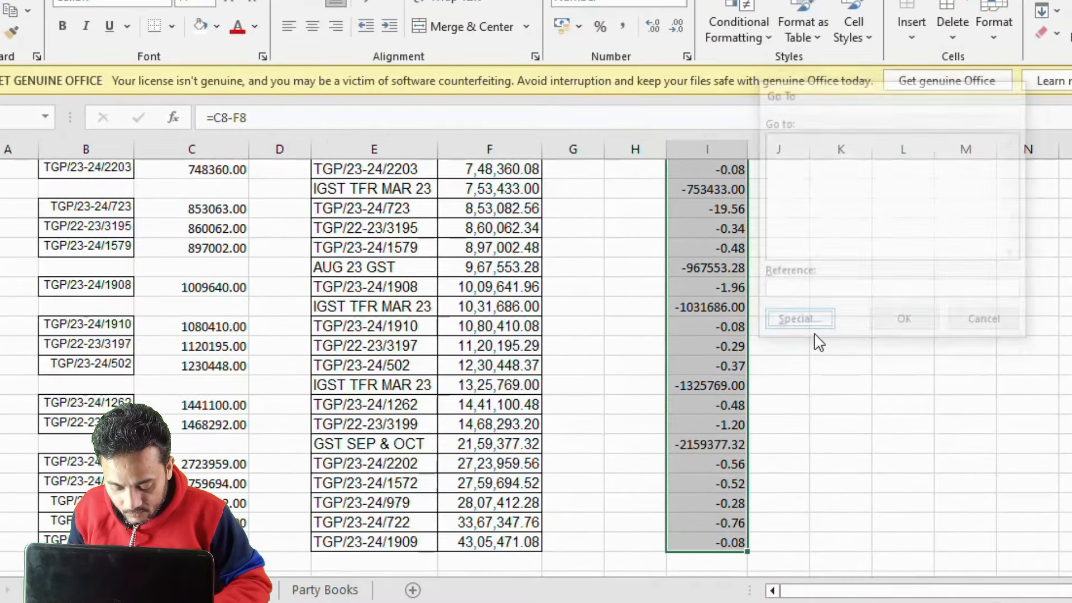
click(908, 243)
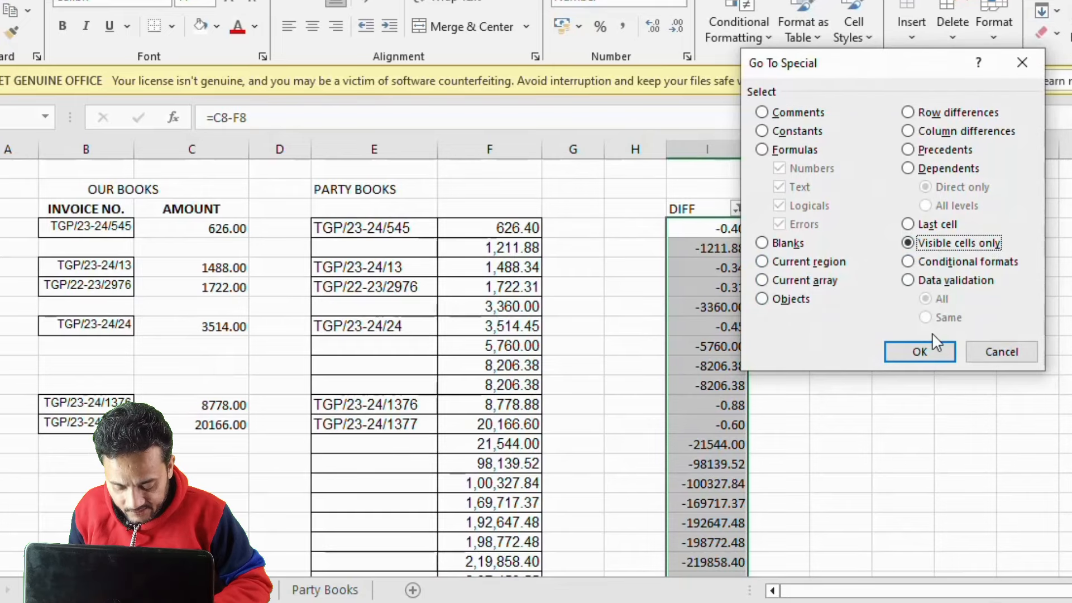
click(931, 352)
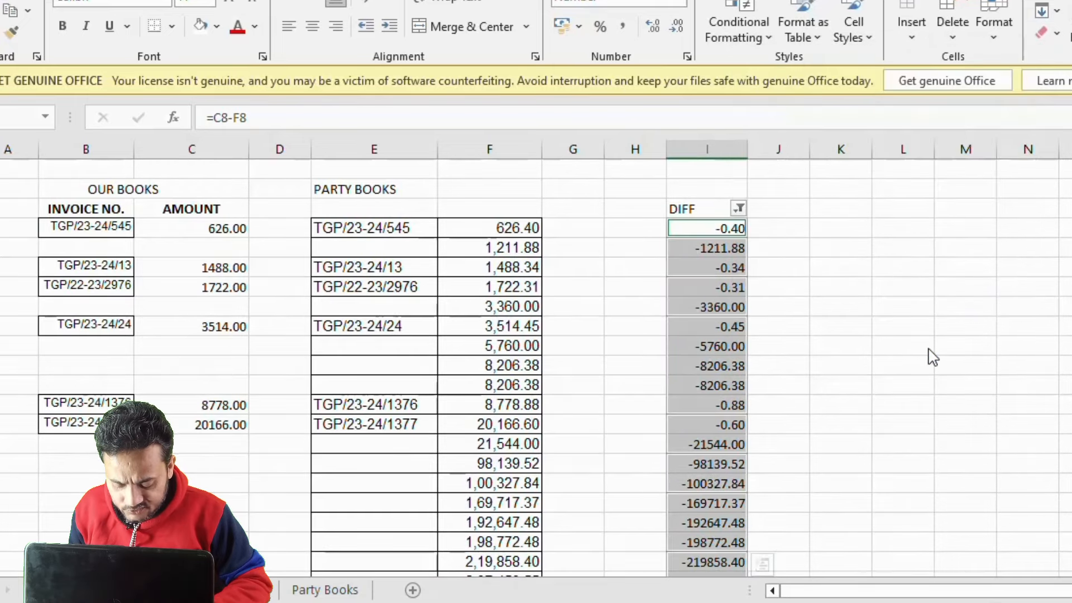
Copy the selected visible DIFF values and paste them into Sheet1 starting at cell C56.
key(ctrl+c)
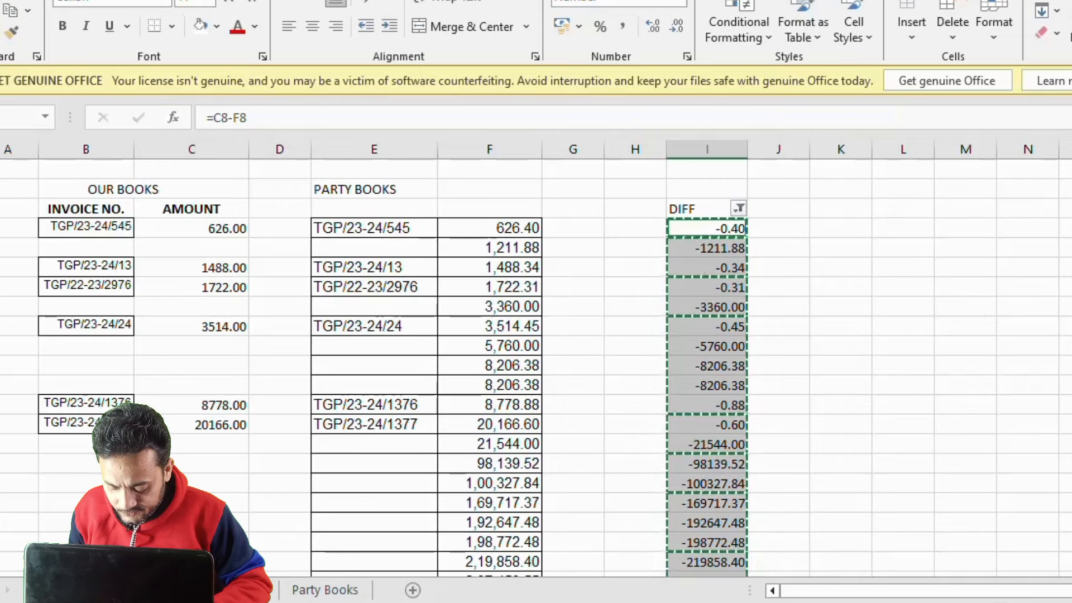
click(272, 594)
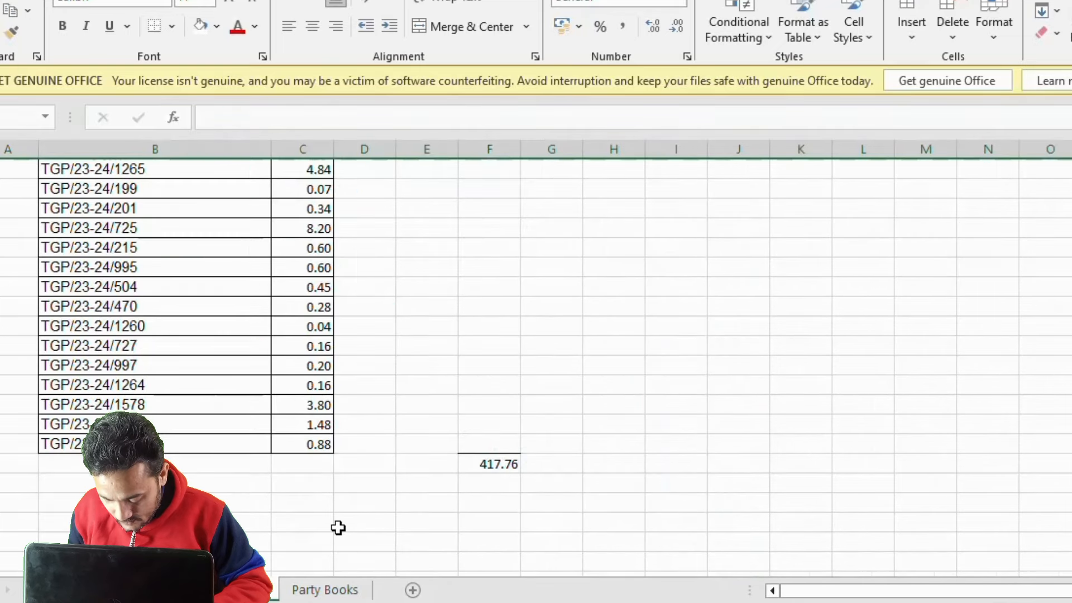
scroll(330, 518, down, 3)
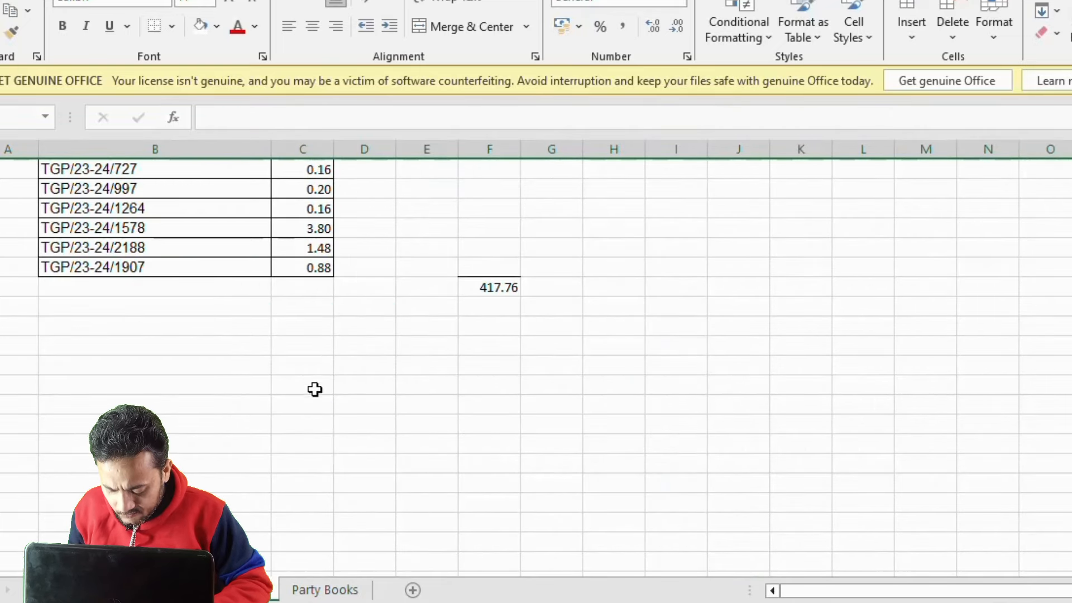
click(306, 419)
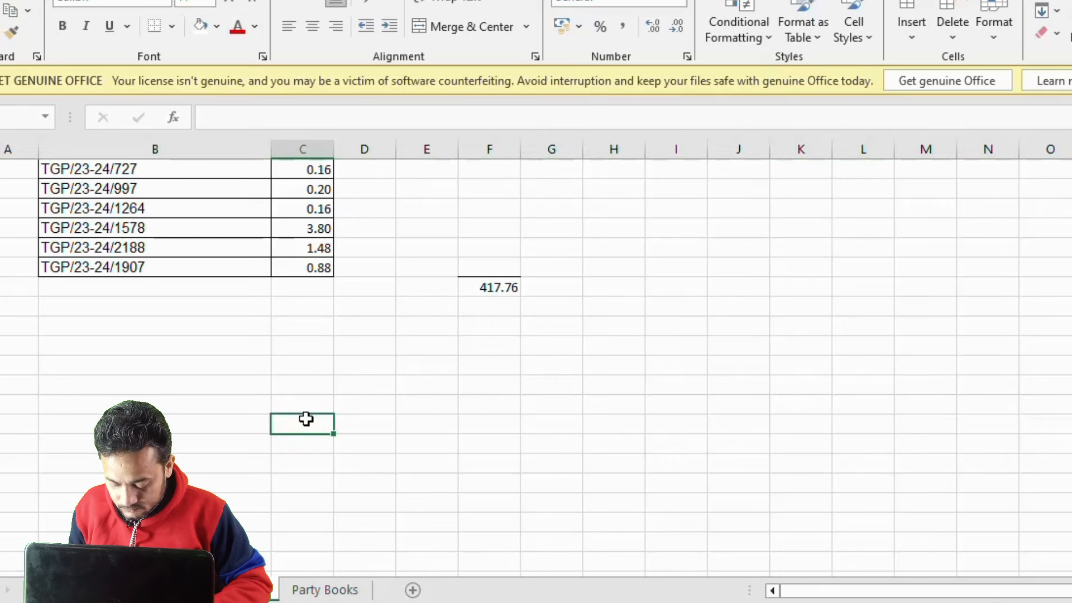
key(ctrl+v)
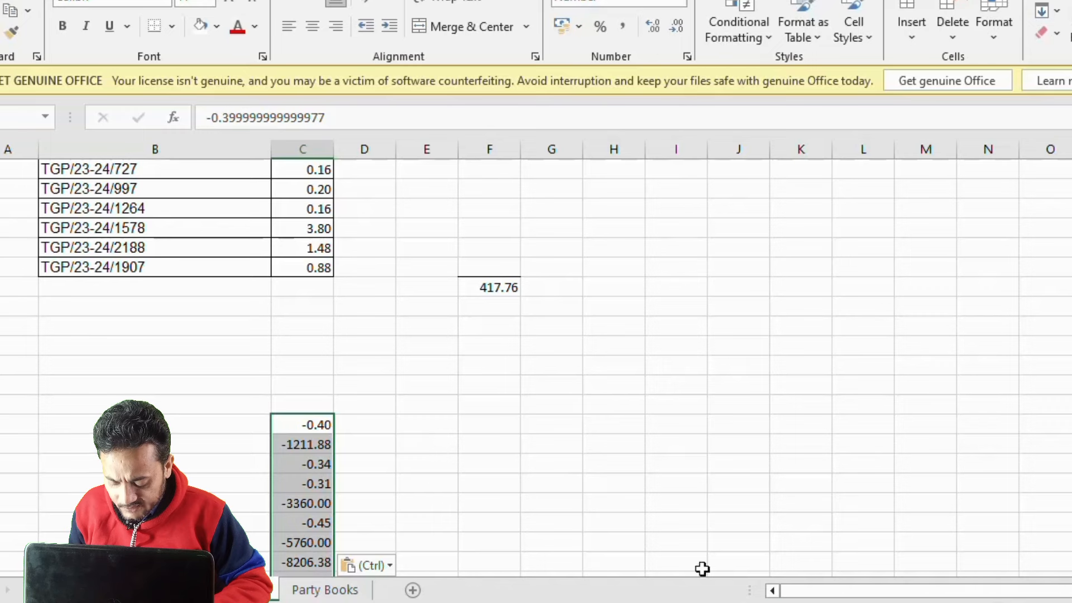
On the INVOICES sheet, select the PARTY BOOKS invoice numbers from E8 down to the last row, limited to visible cells only.
key(ctrl+Page_Up)
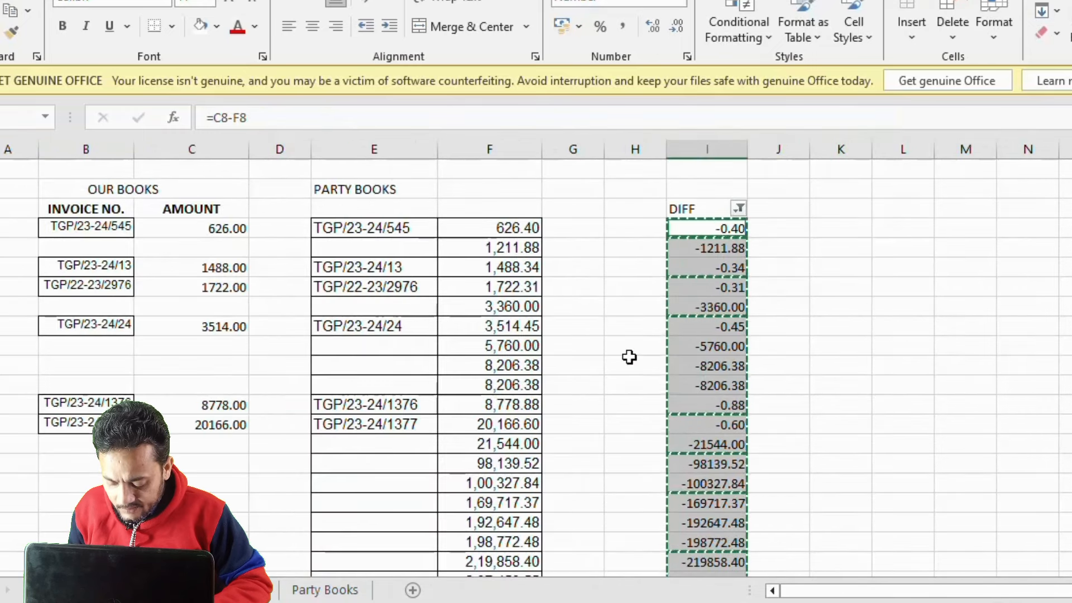
key(Escape)
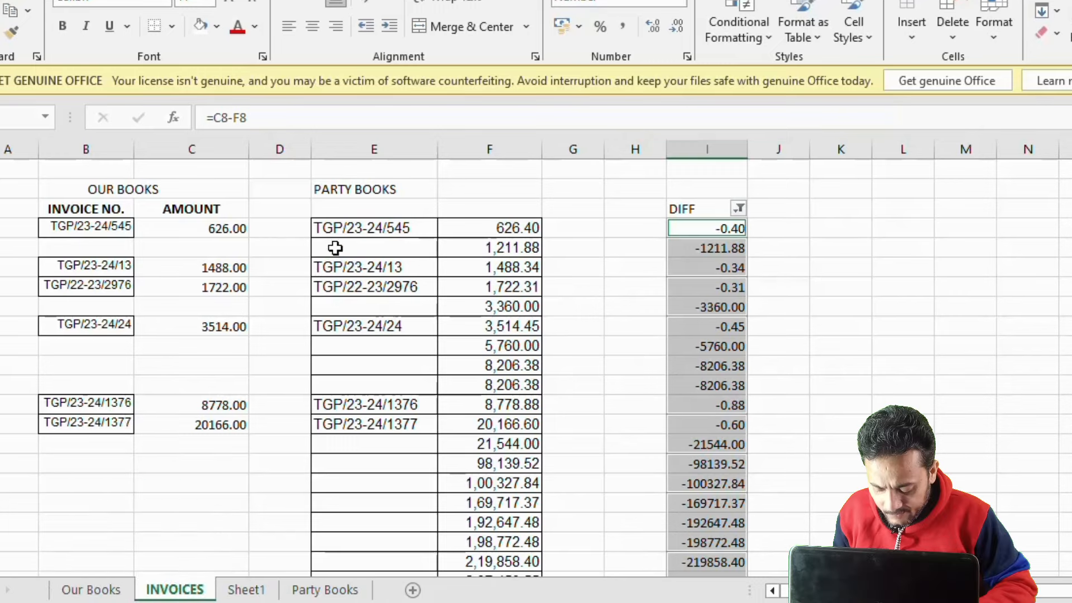
drag(335, 228, 340, 551)
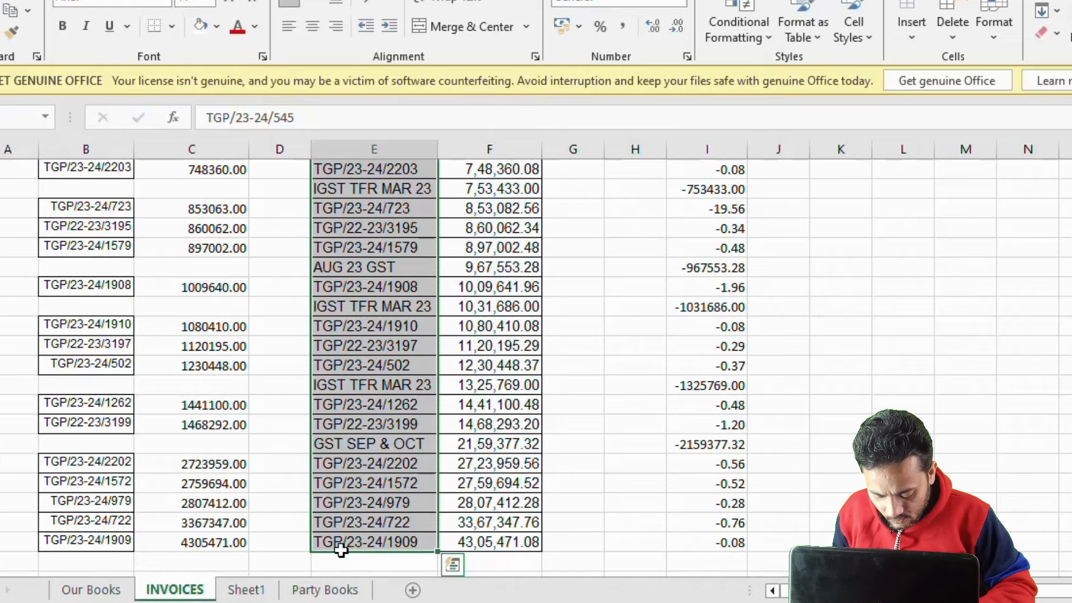
key(ctrl+g)
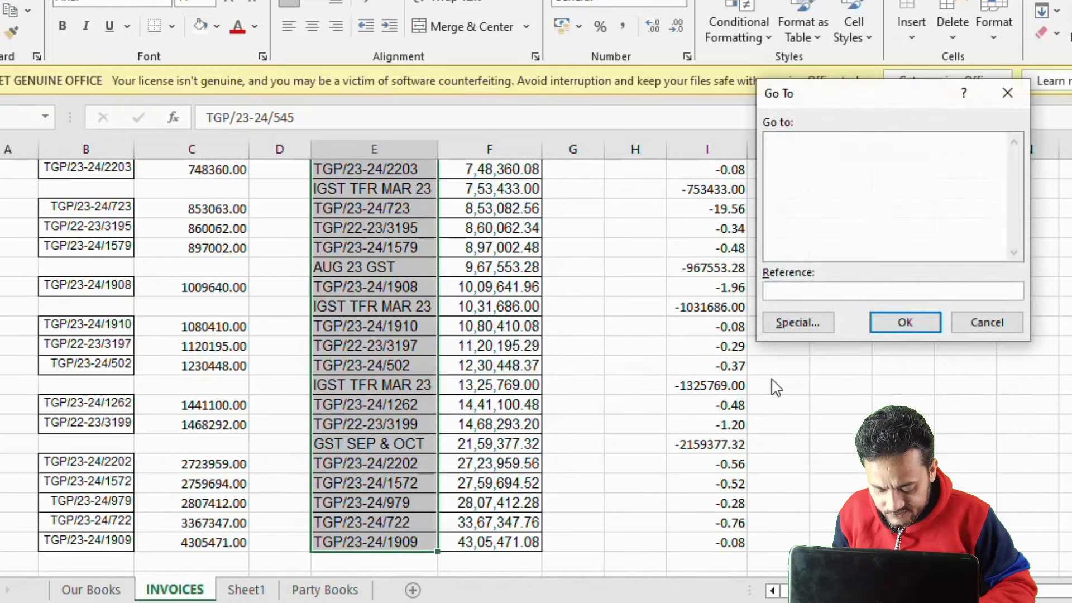
click(799, 327)
click(908, 244)
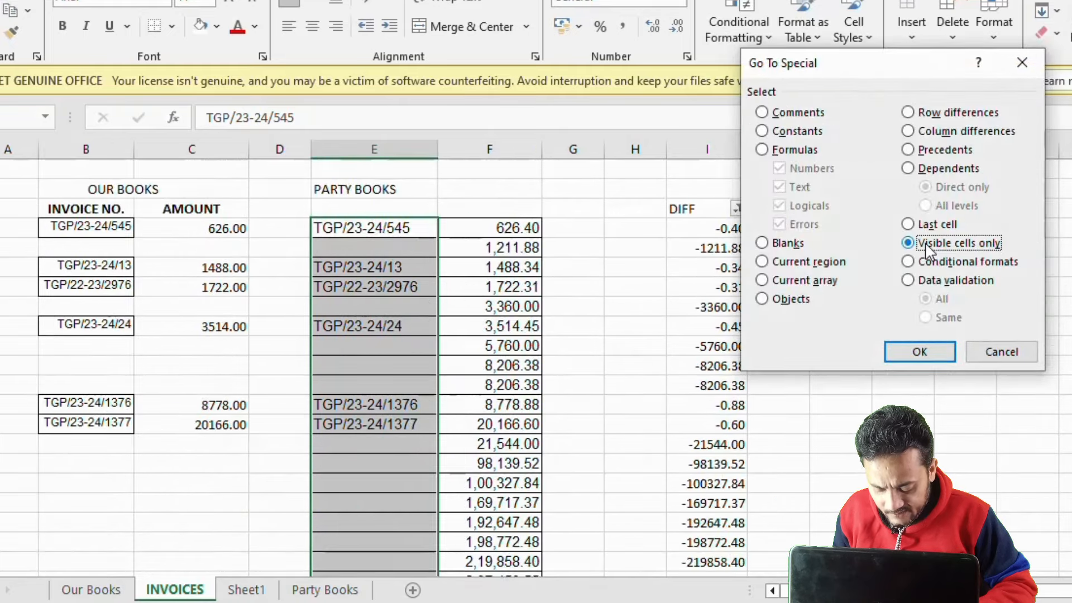
click(936, 352)
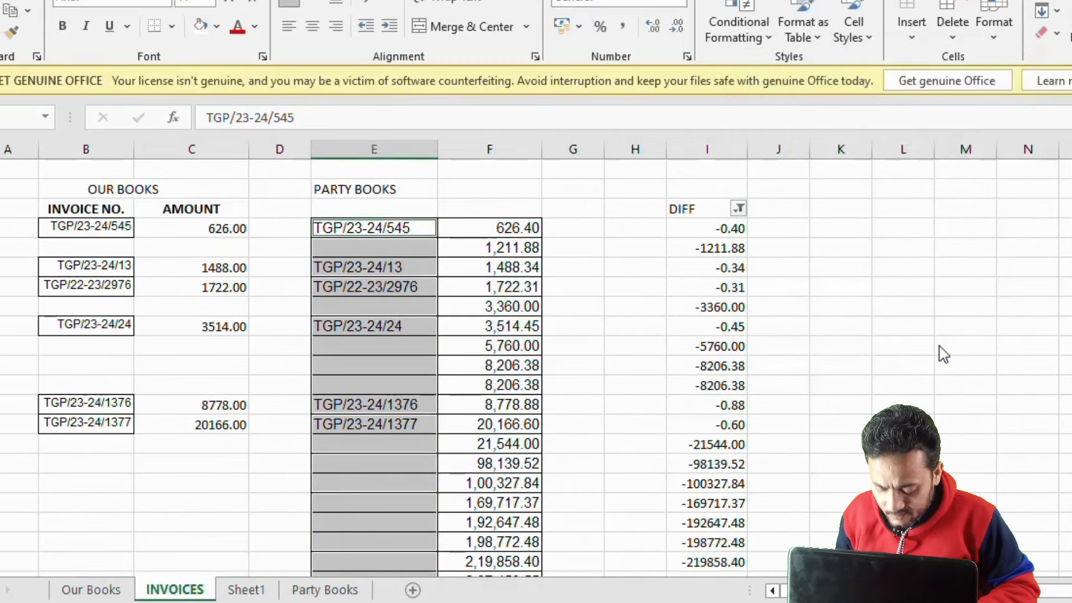
Copy the selected party invoice numbers into Sheet1 starting at B56, beside the pasted differences.
key(ctrl+c)
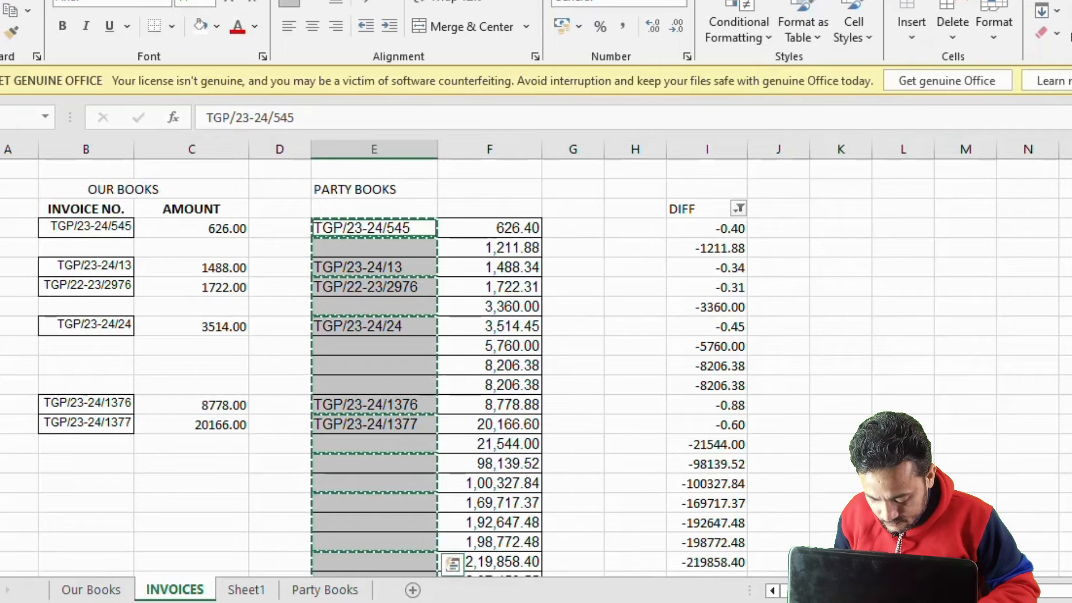
click(251, 595)
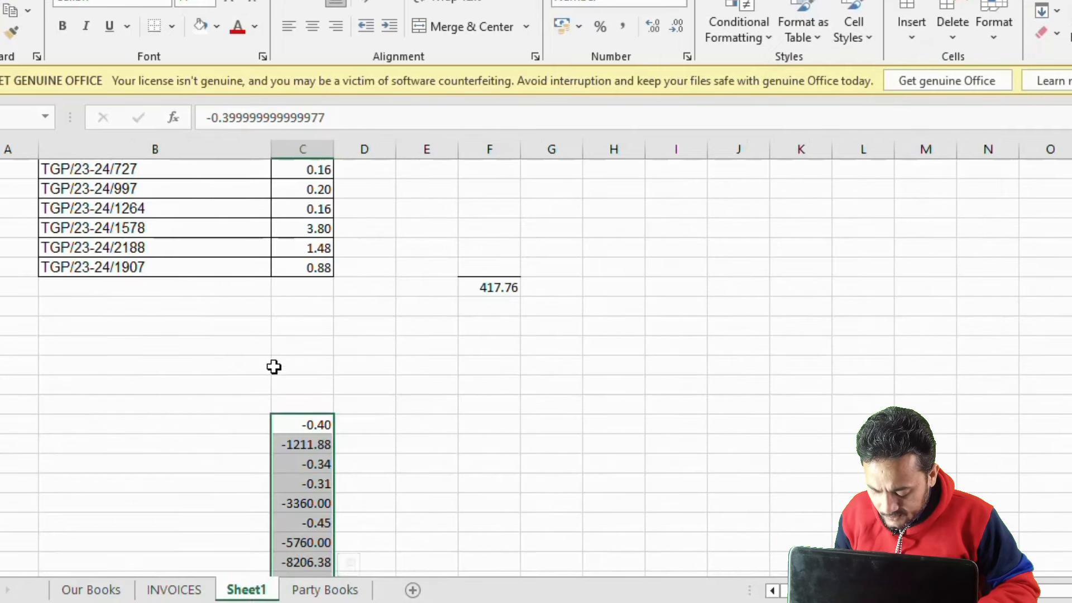
click(86, 425)
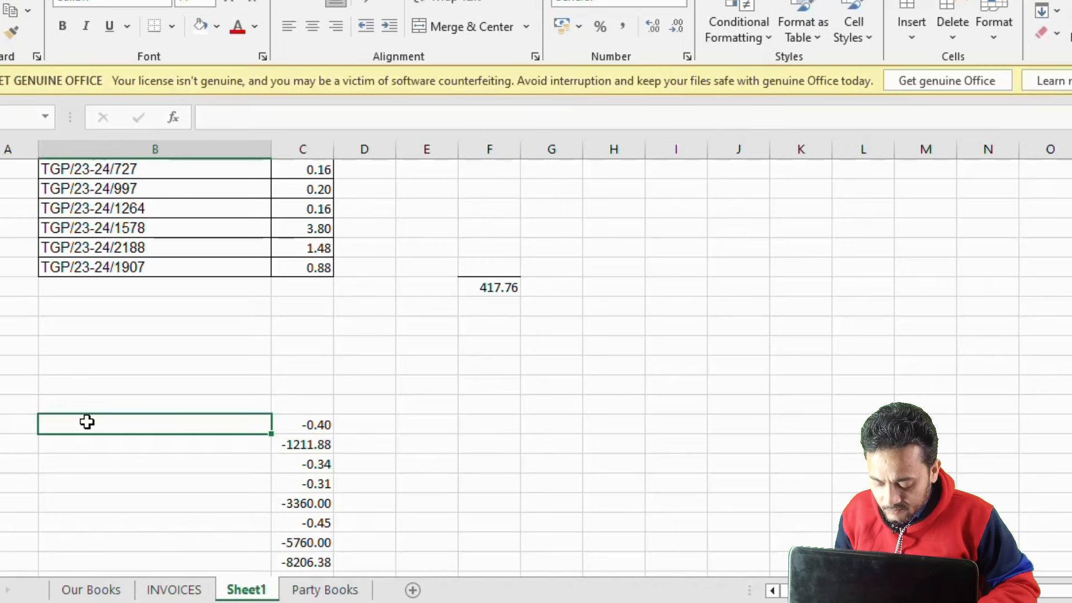
key(ctrl+v)
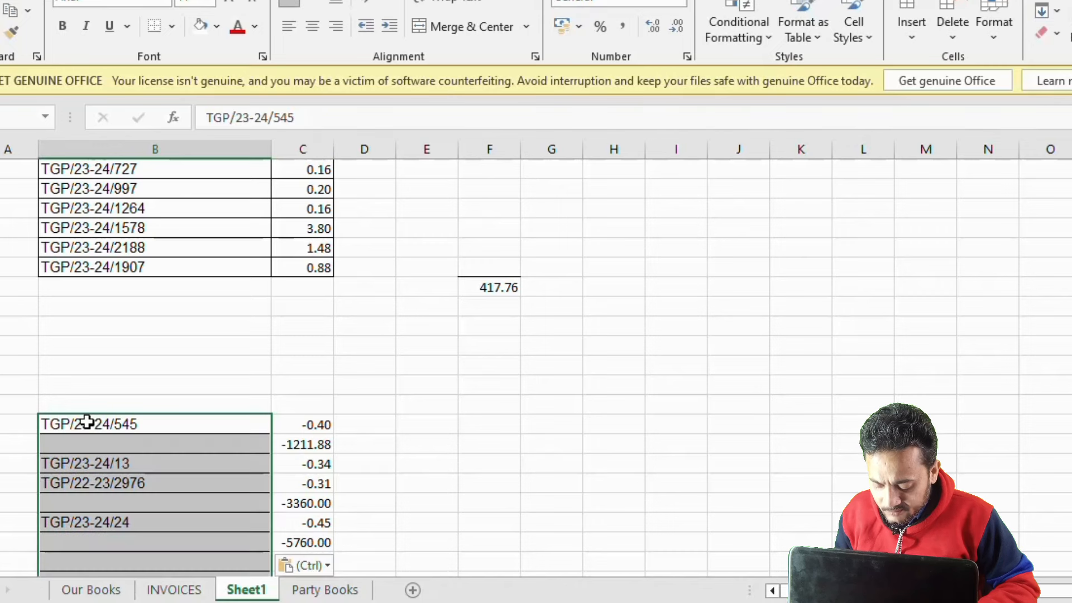
Enter the label LESS in cell A55, just above the pasted list.
click(55, 397)
click(28, 409)
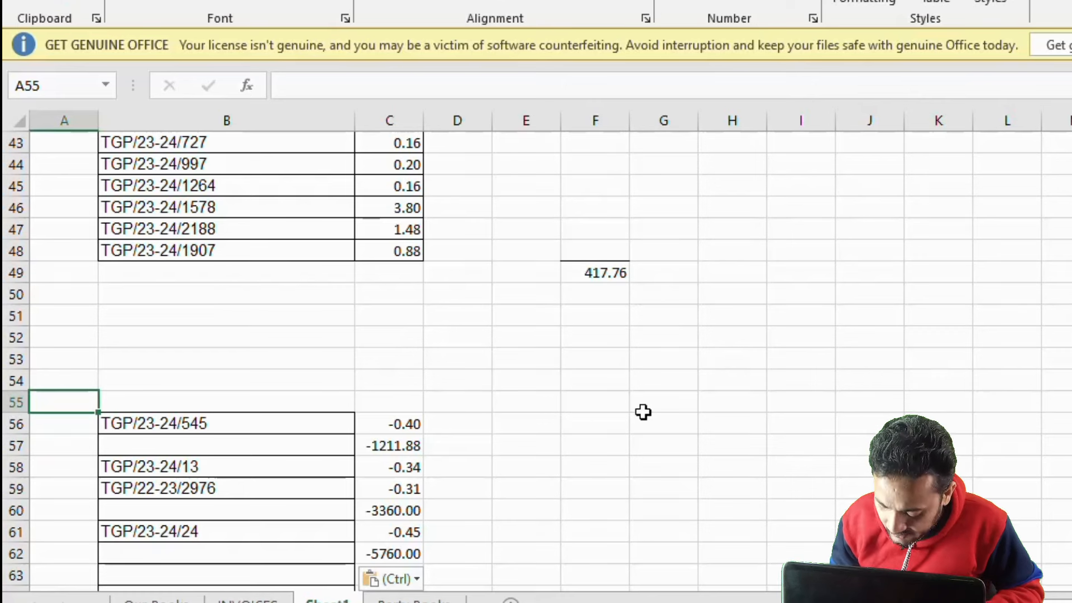
text(LESS)
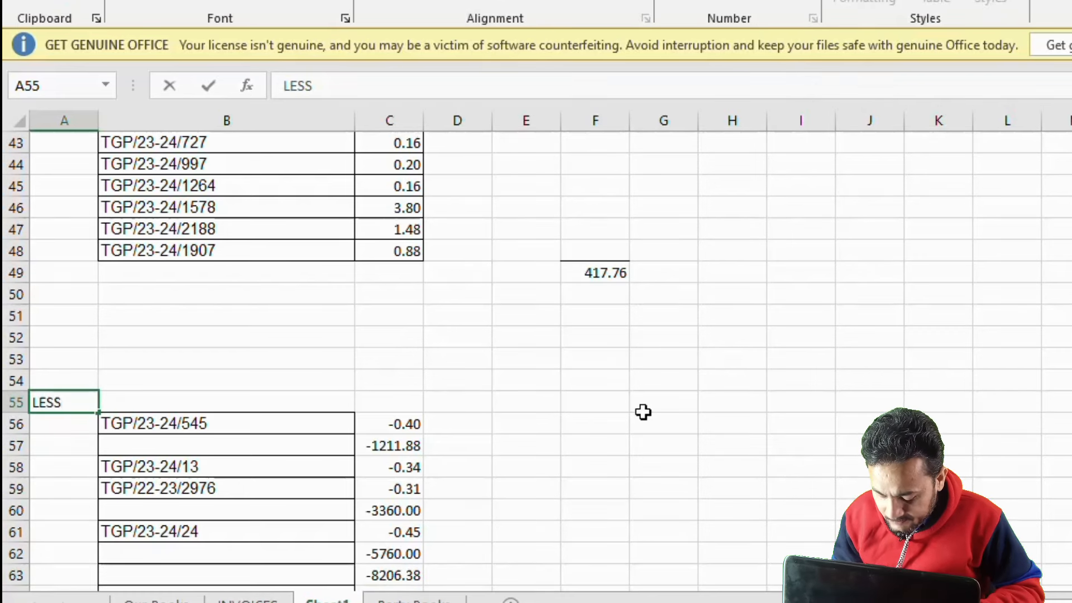
key(Tab)
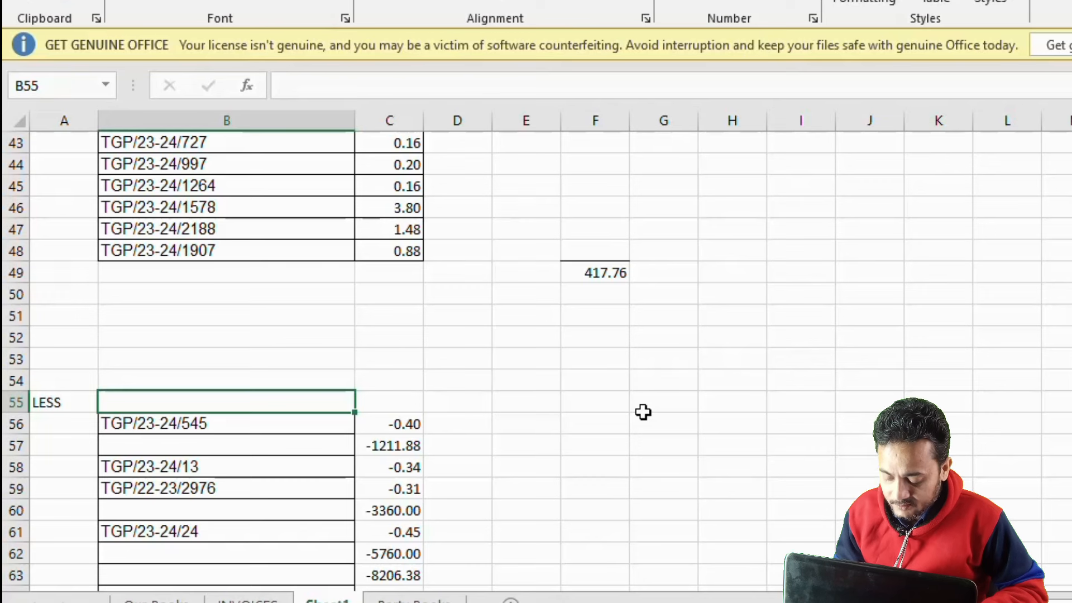
Enter the heading "SHORT & EXCESS AND BILL NOT ENTERED IN OUR BOOKS" in cell B55.
text(SHORT)
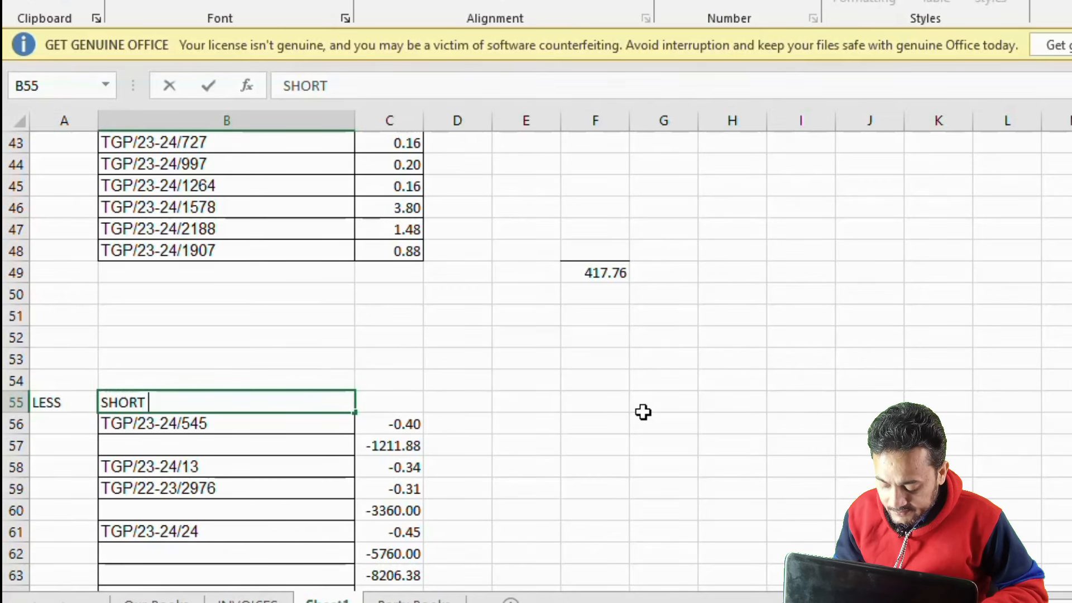
text( & EXCESS )
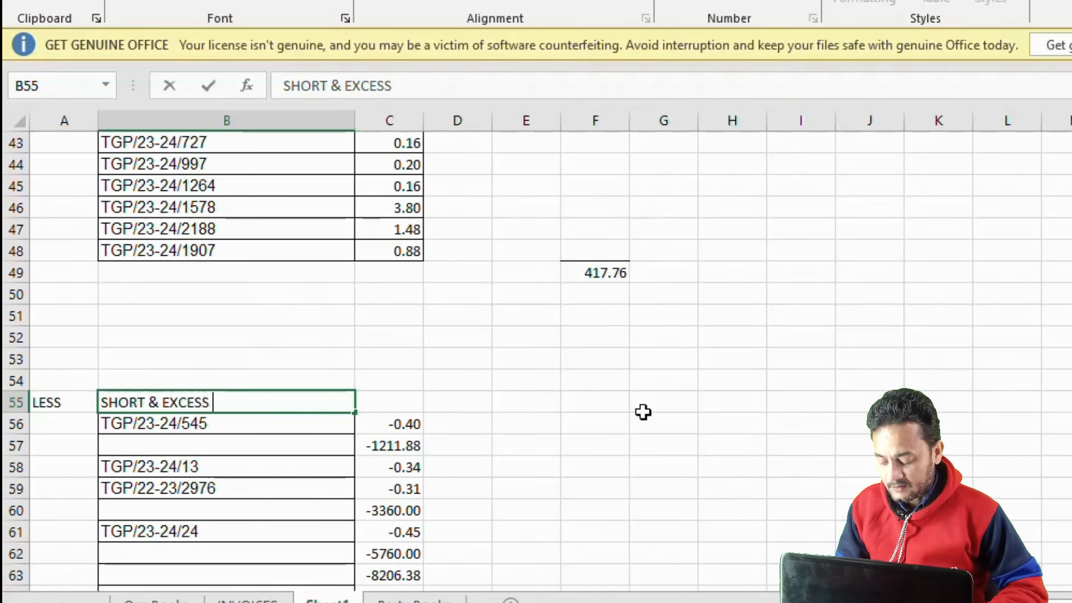
text(AND)
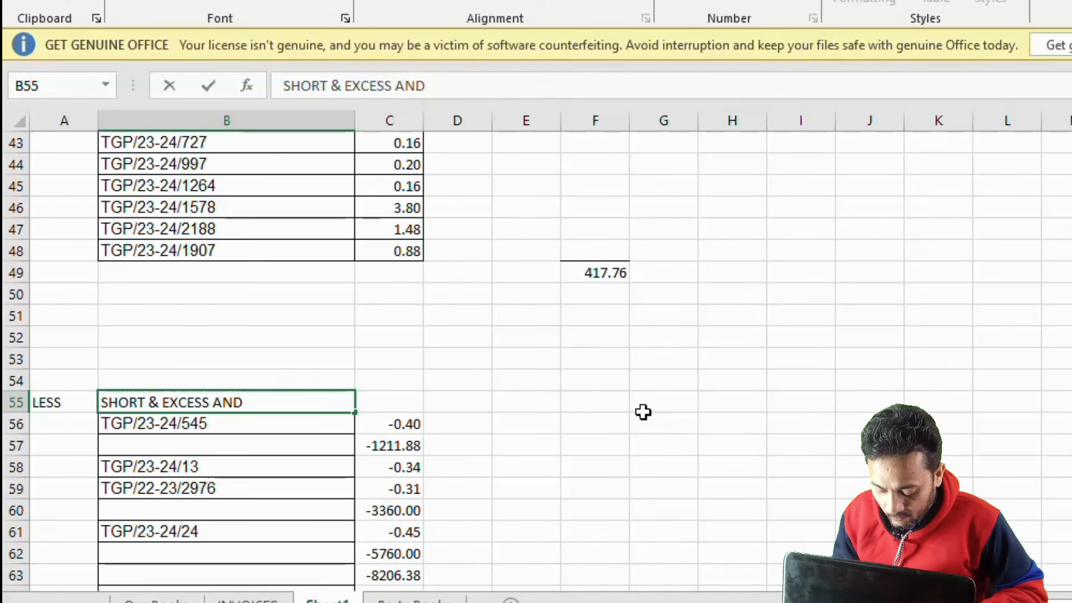
text(BILL)
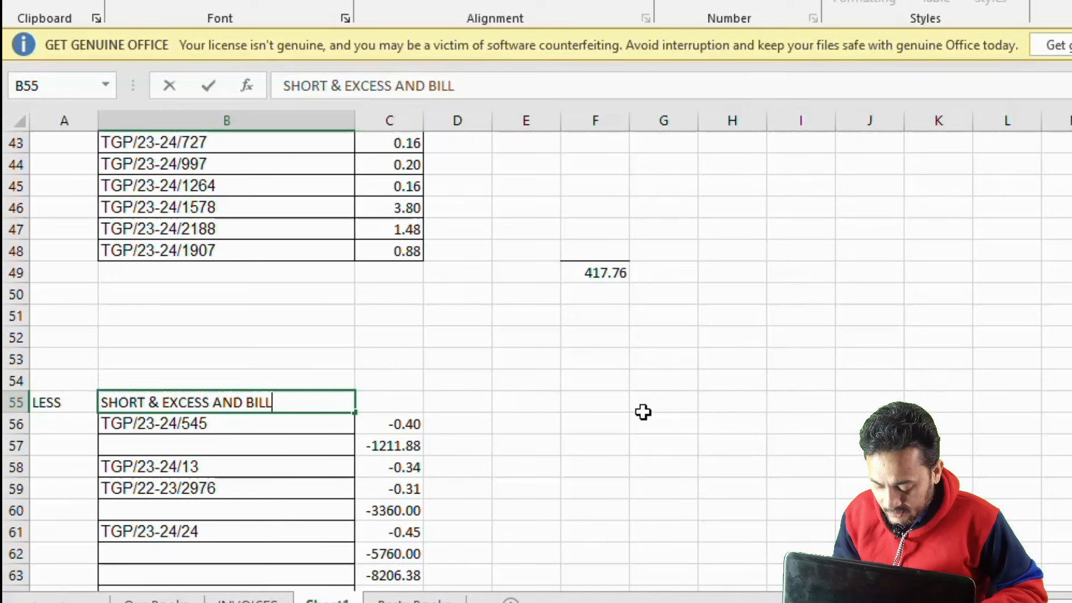
text( NOT )
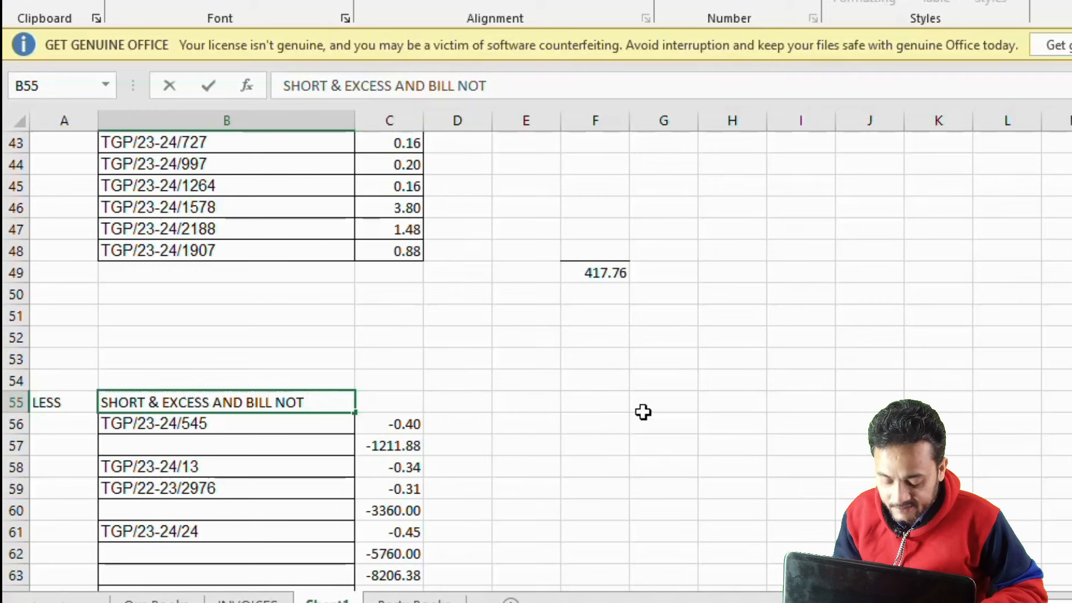
text(EBTERE)
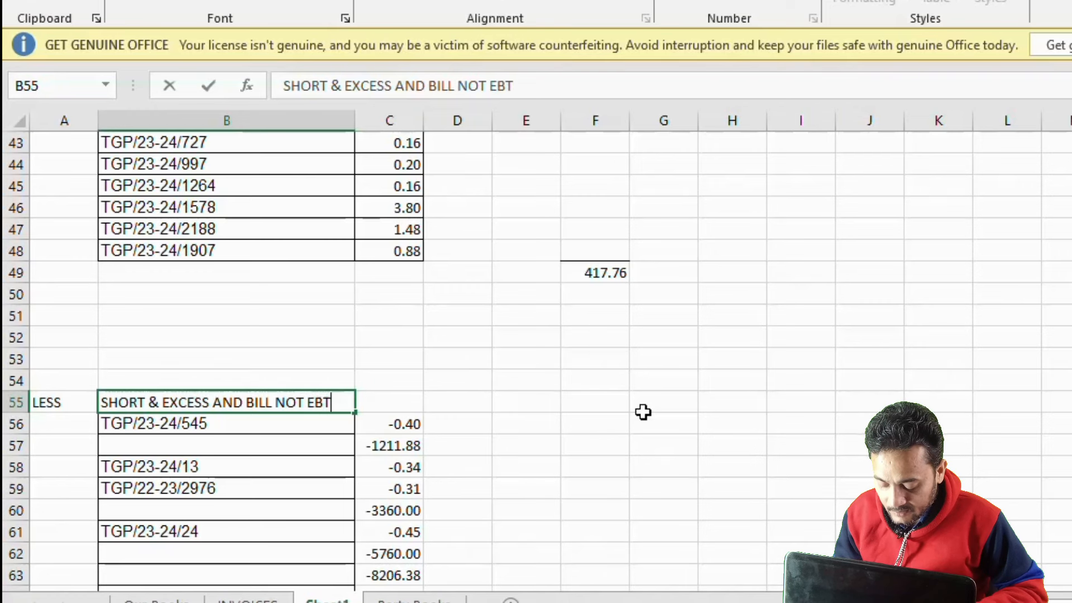
key(BackSpace)
key(BackSpace)
key(BackSpace)
key(BackSpace)
key(BackSpace)
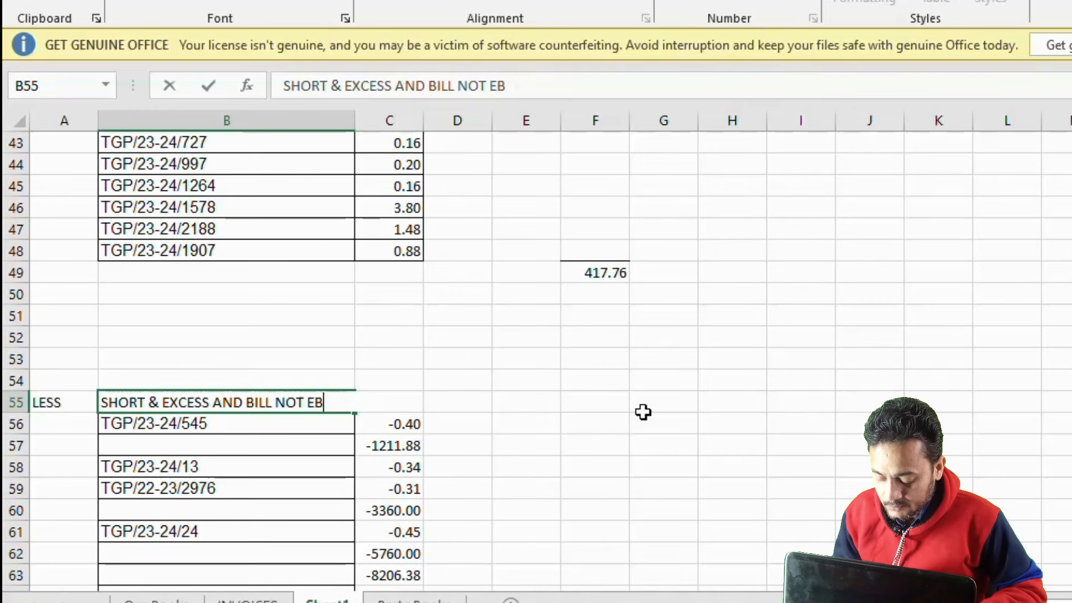
text(NTERED)
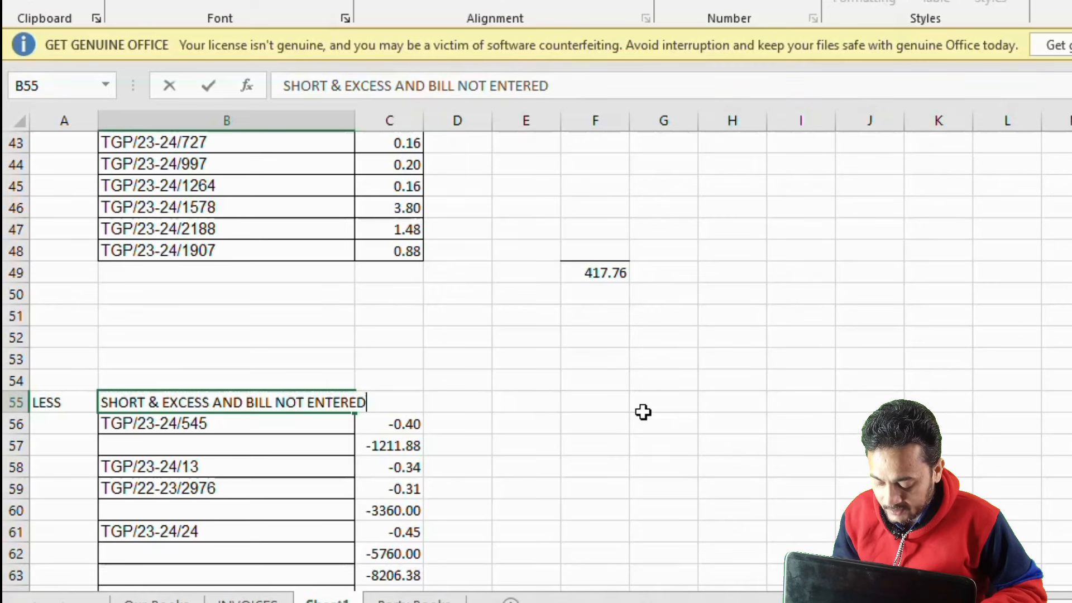
text( IN OUR )
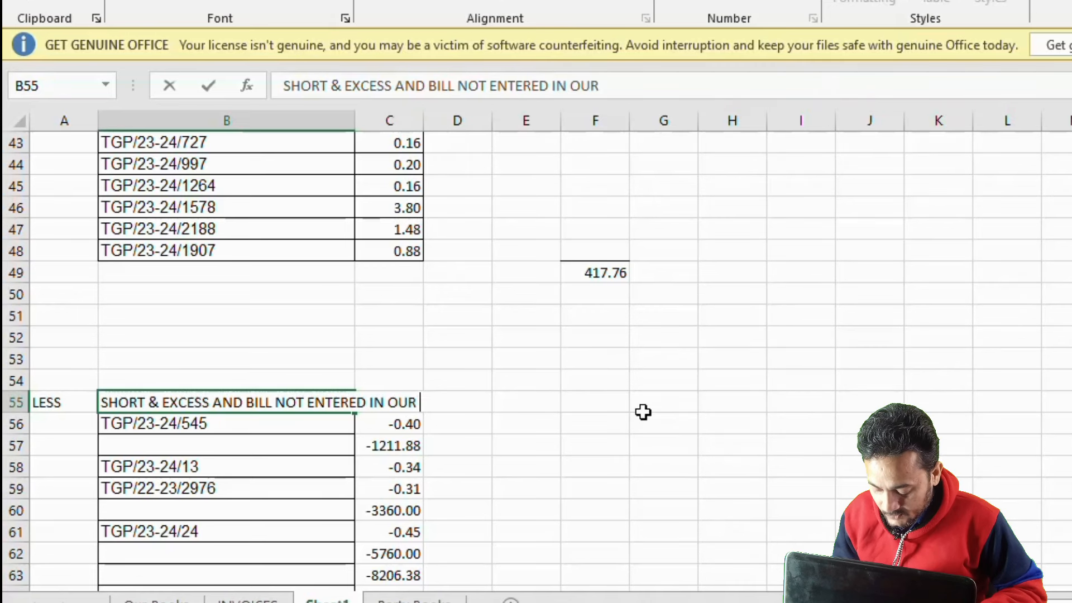
text(BOOKS)
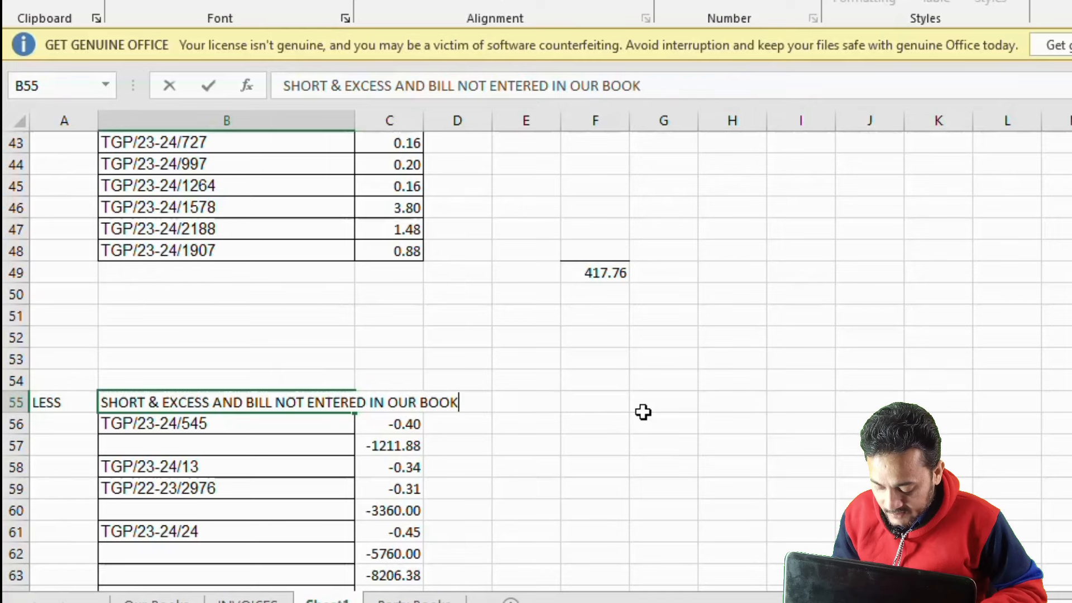
key(Return)
Select the pasted differences from C56 downward and widen column C enough to show the large amounts in full.
drag(376, 423, 391, 555)
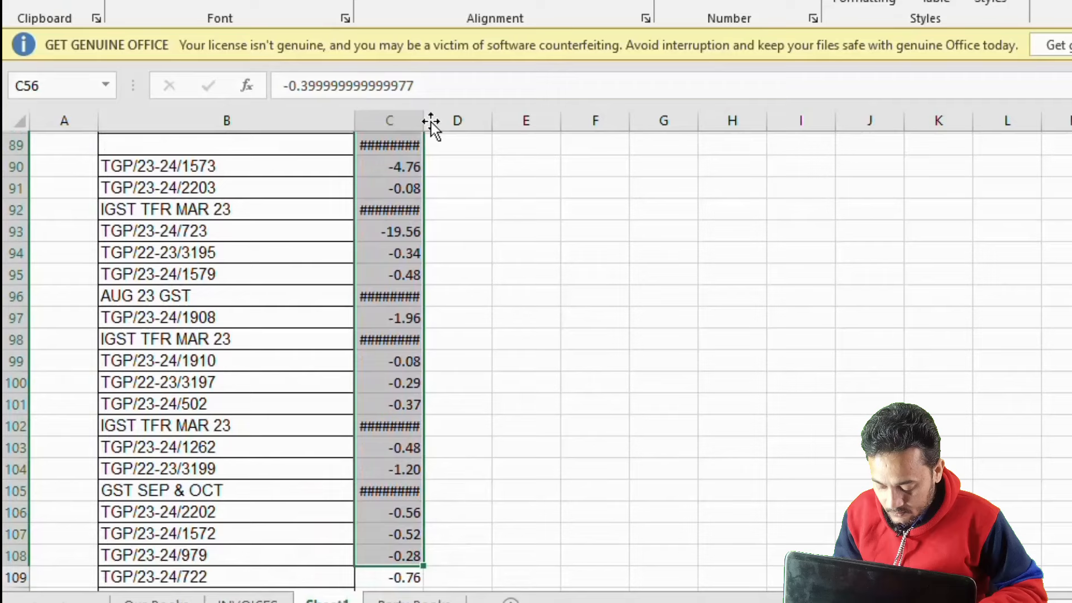
drag(423, 126, 445, 126)
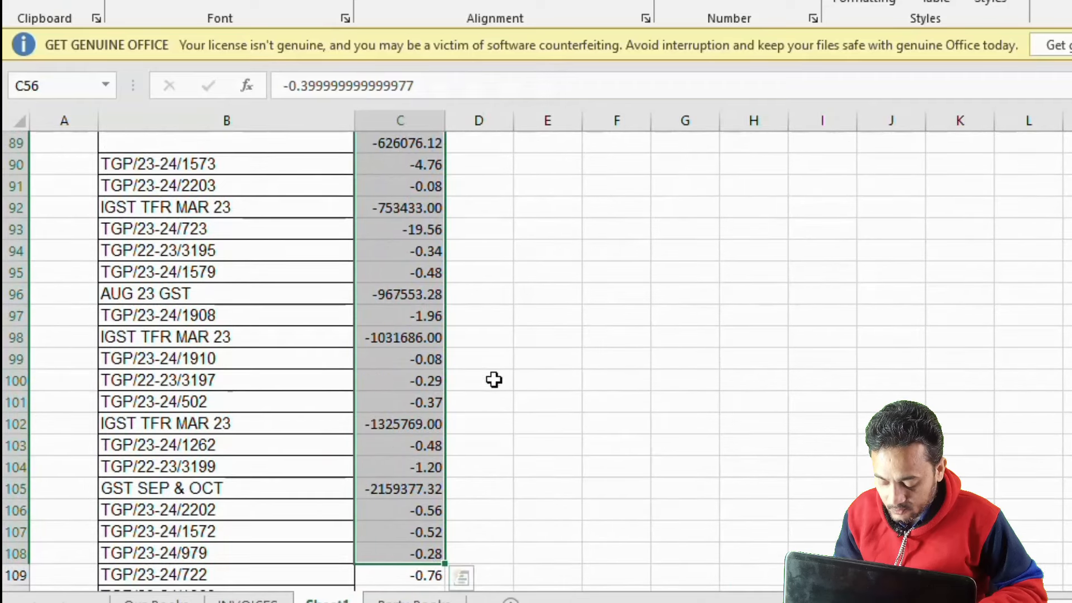
scroll(503, 280, up, 4)
scroll(503, 279, down, 4)
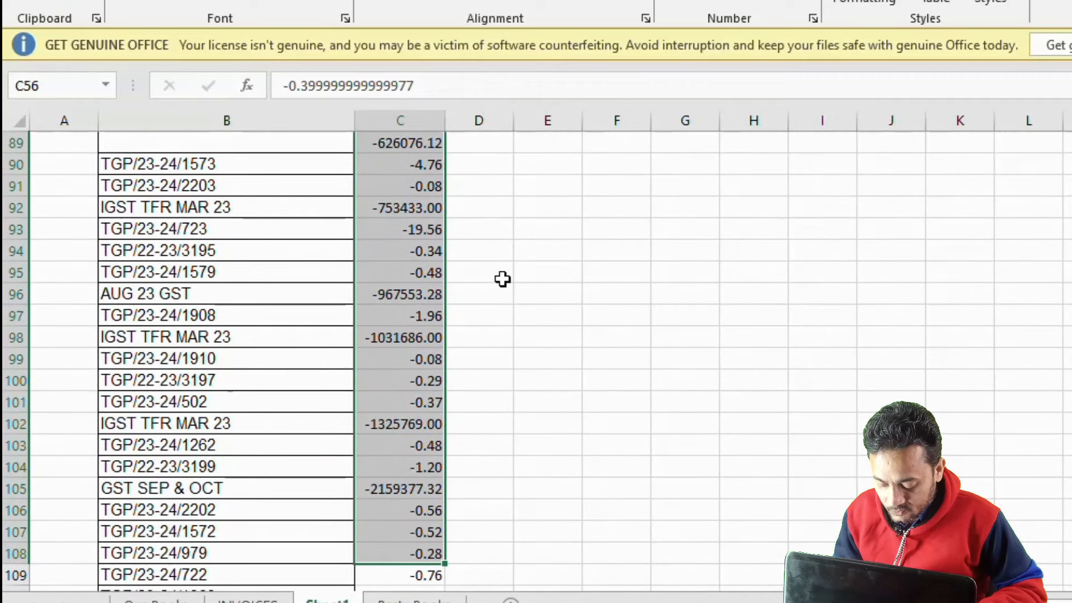
Extend the selection past the last difference in column C and replace every "-" in it with nothing.
key(shift+Page_Down)
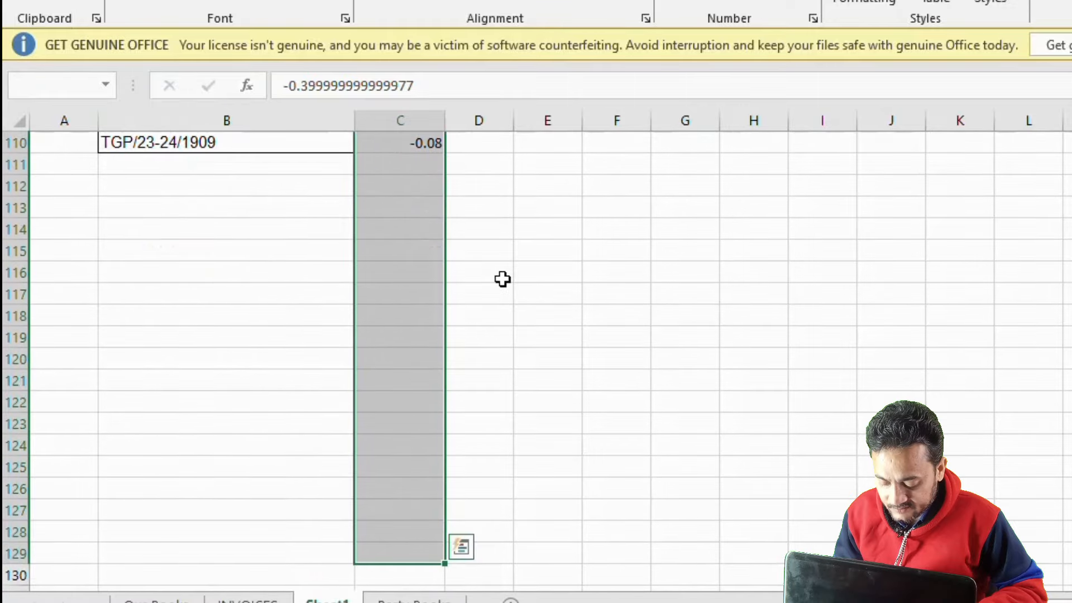
key(ctrl+h)
text(-)
click(964, 79)
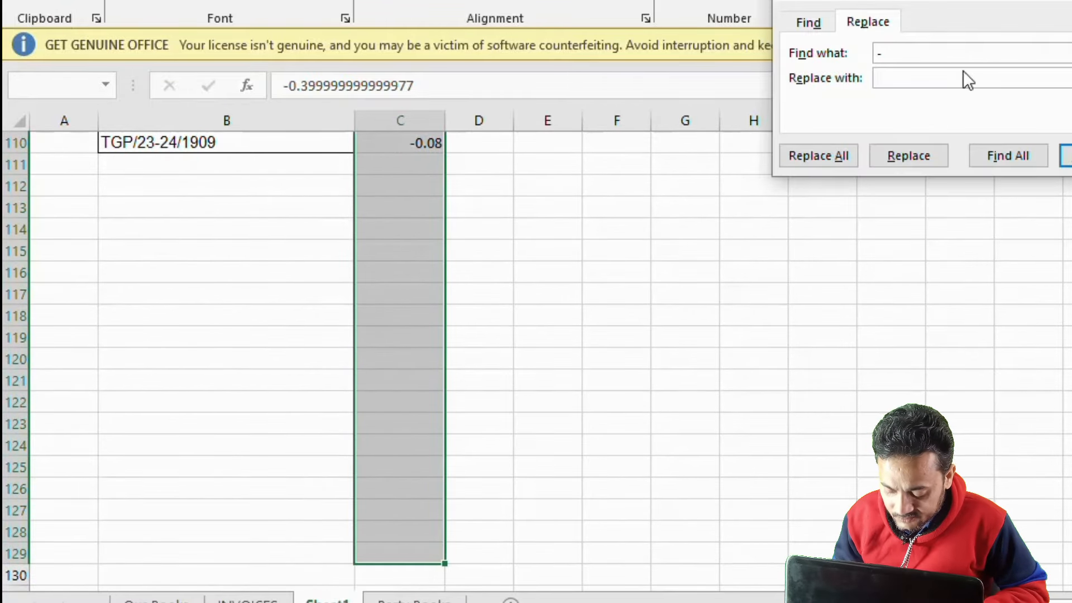
click(831, 152)
click(736, 318)
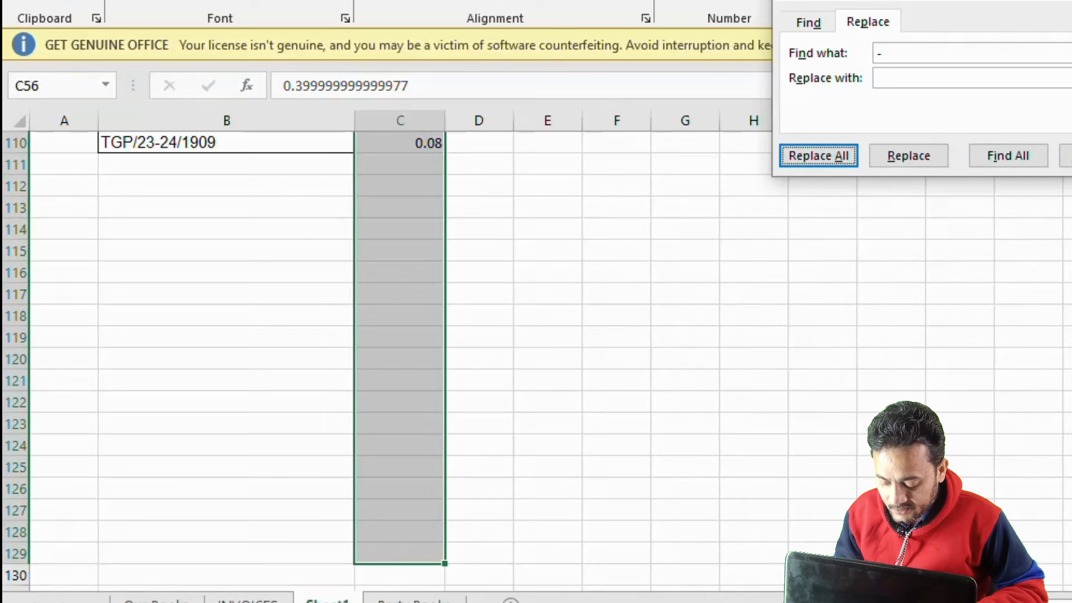
key(Escape)
scroll(581, 307, up, 12)
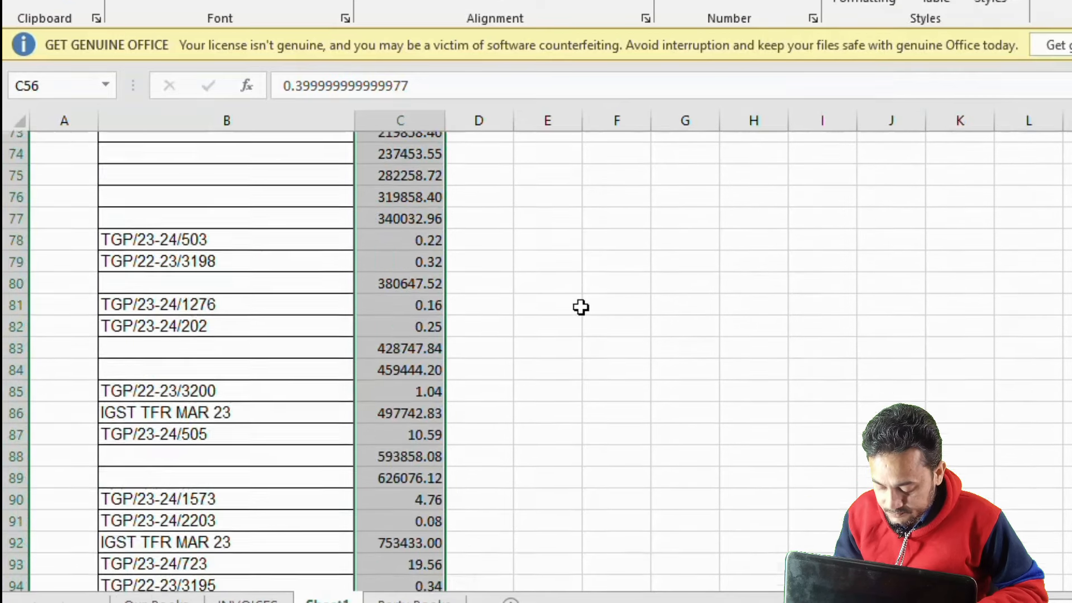
Total the differences in C56:C110 with a SUM formula in cell F111 and underline the total.
scroll(580, 307, up, 13)
scroll(582, 307, down, 3)
click(623, 385)
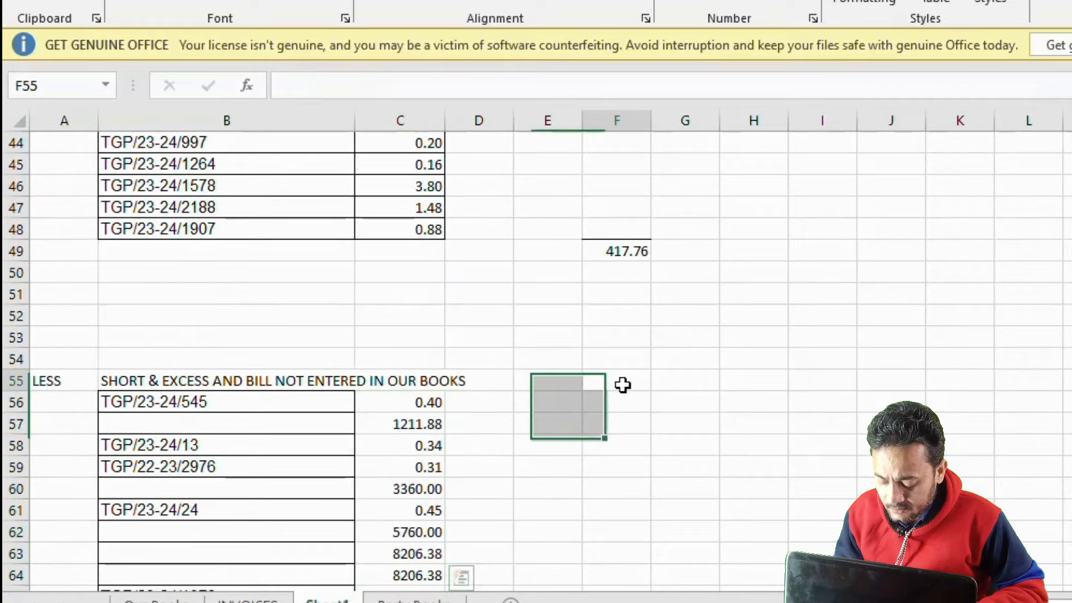
key(Down)
key(Down)
key(Down)
key(Down)
key(Down)
key(Down)
key(Down)
key(Down)
key(Down)
key(Down)
key(Down)
key(Down)
key(Down)
key(Down)
key(Down)
key(Down)
key(Down)
key(Down)
key(Down)
key(Down)
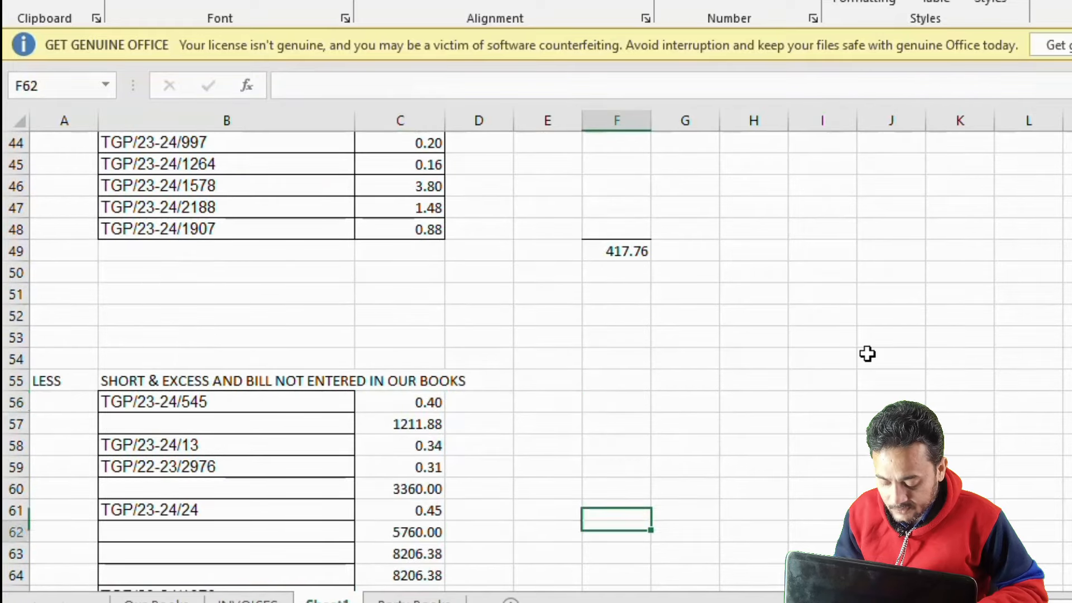
key(Down)
key(Down)
key(Down)
key(Down)
key(Down)
key(Down)
key(Down)
key(Down)
key(Down)
key(Down)
key(Down)
key(Down)
key(Down)
key(Down)
key(Down)
key(Down)
key(Down)
key(Down)
key(Down)
key(Down)
key(Up)
key(Up)
key(Up)
key(Up)
key(Up)
key(Up)
key(Up)
key(Up)
key(Up)
key(Up)
key(Up)
key(Up)
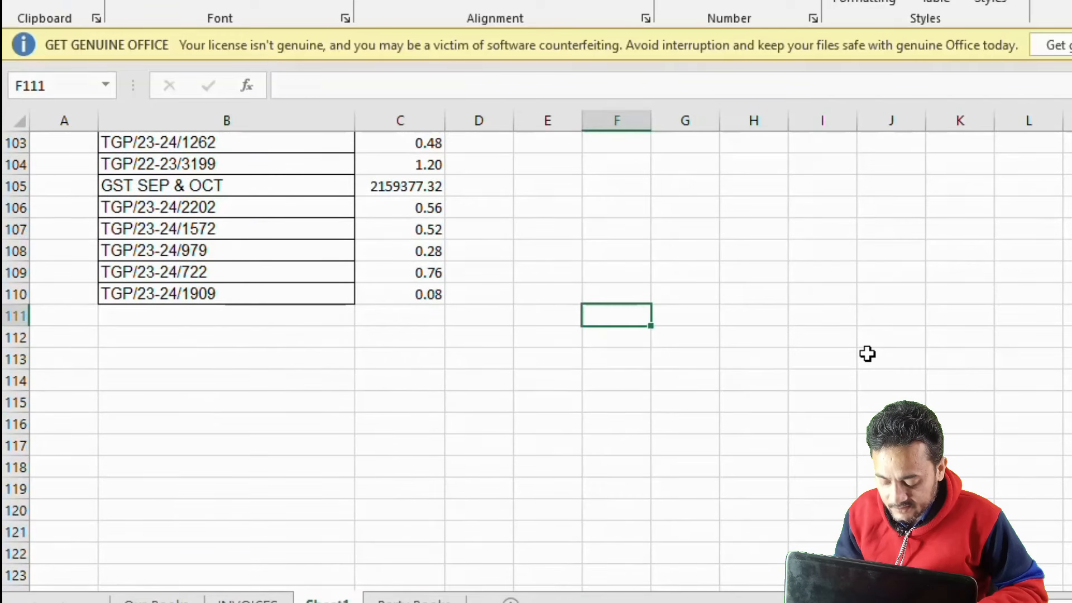
text(=)
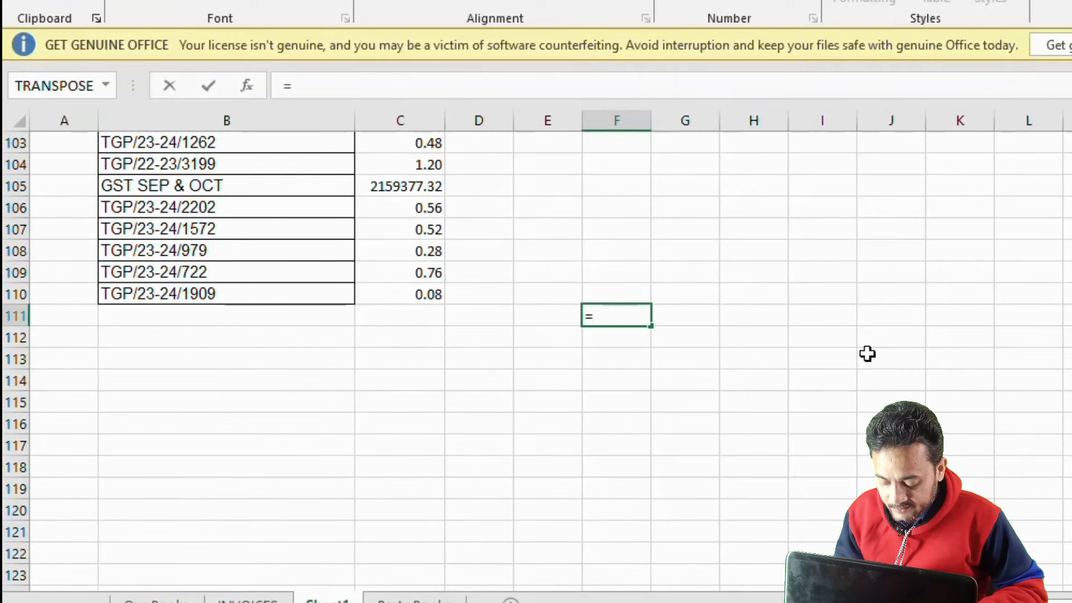
text(SUM)
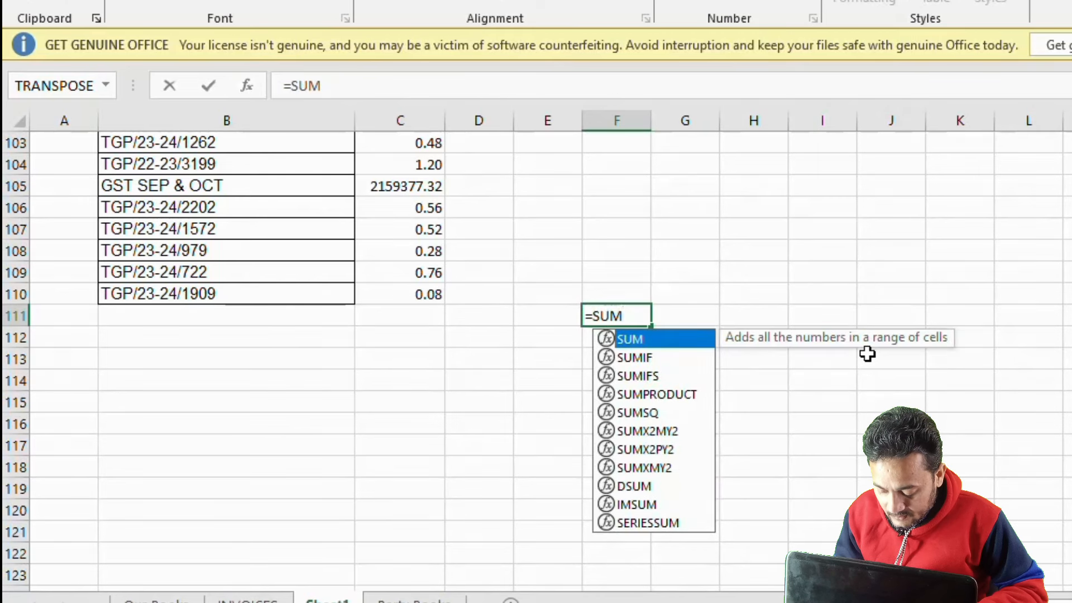
text(()
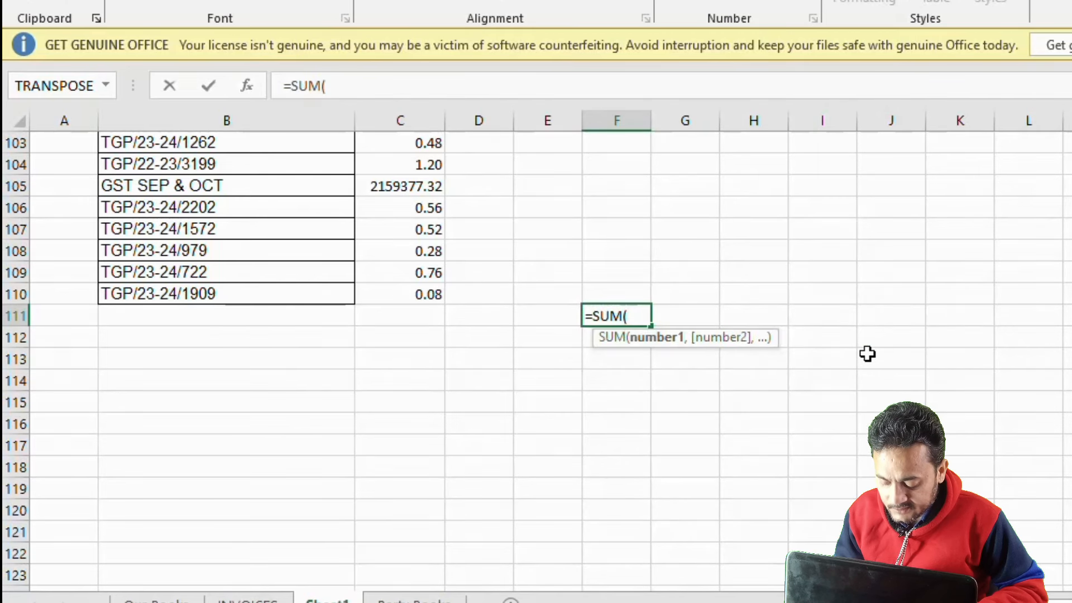
drag(411, 293, 412, 188)
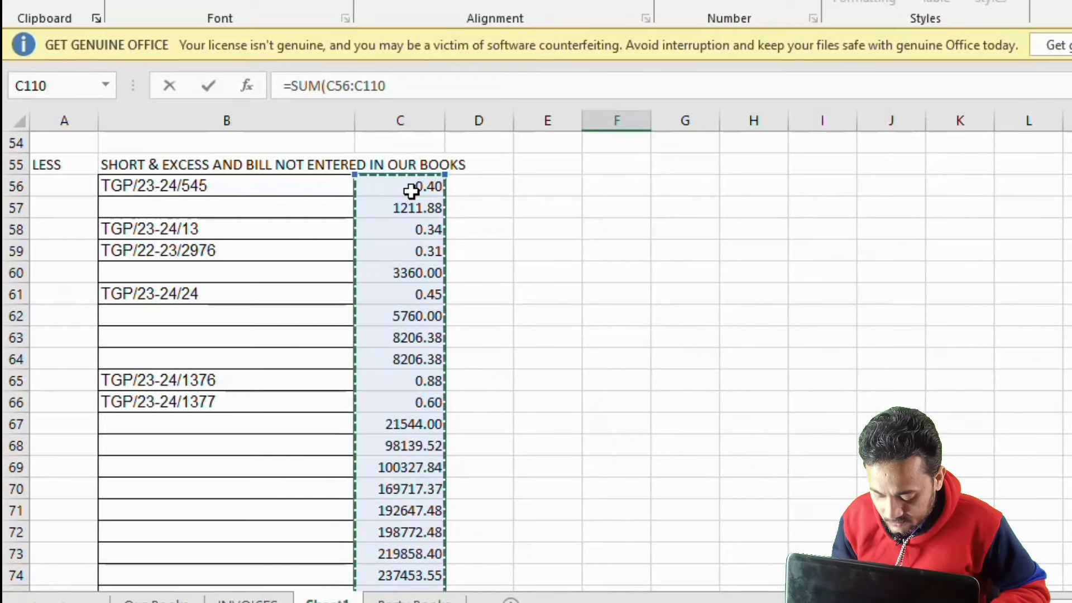
key(Return)
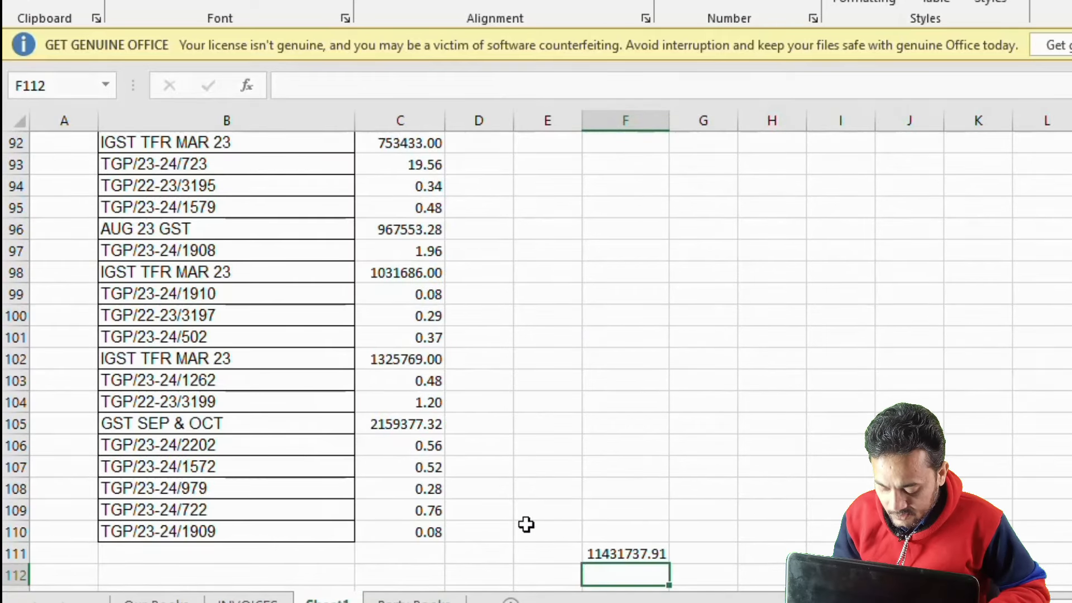
click(639, 550)
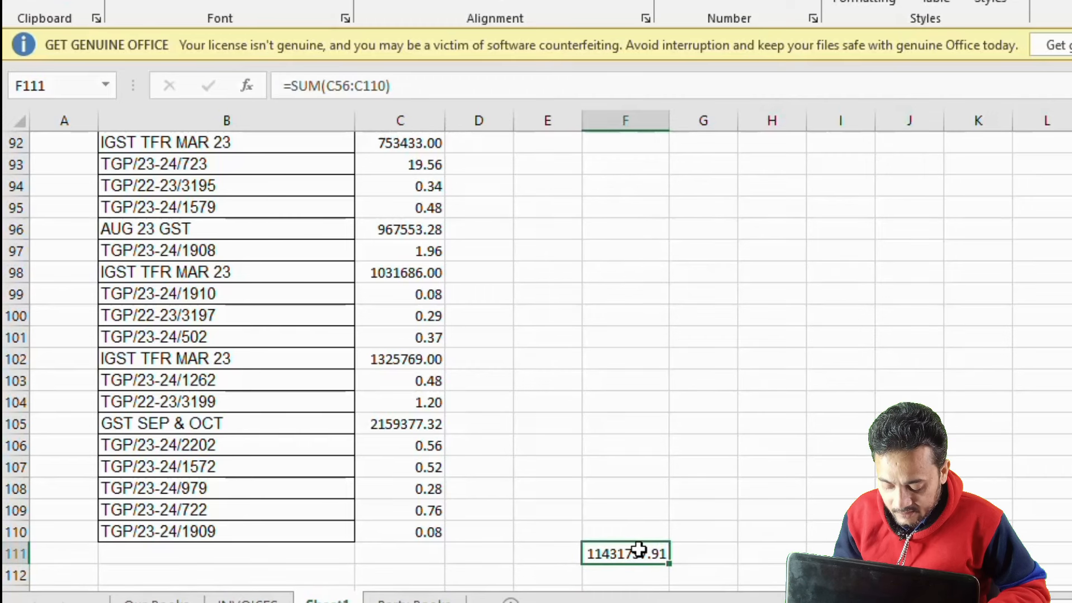
click(634, 577)
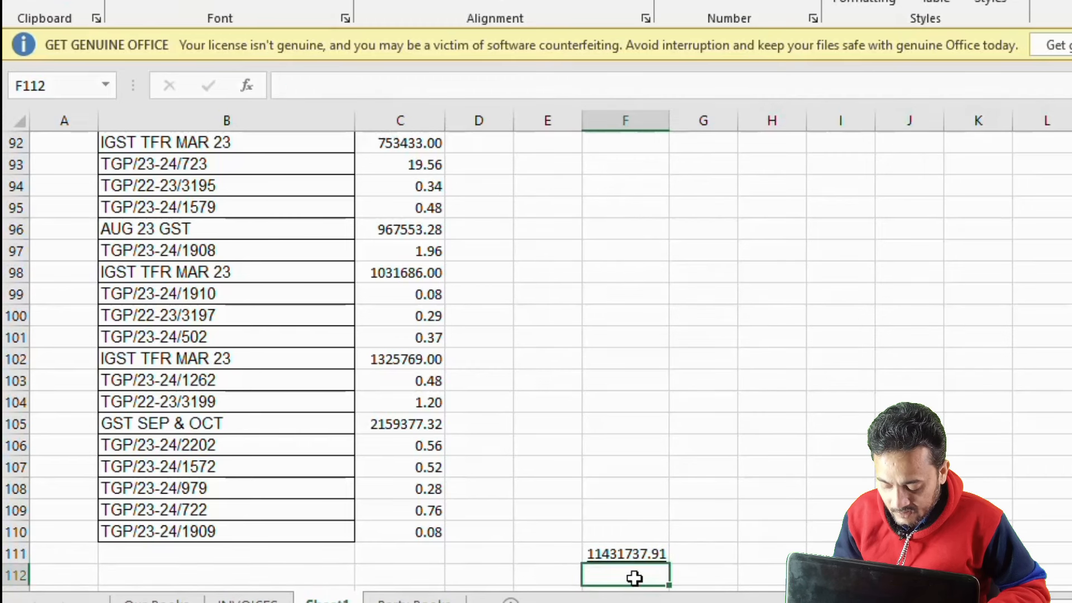
text(=)
scroll(335, 335, up, 16)
drag(15, 290, 16, 340)
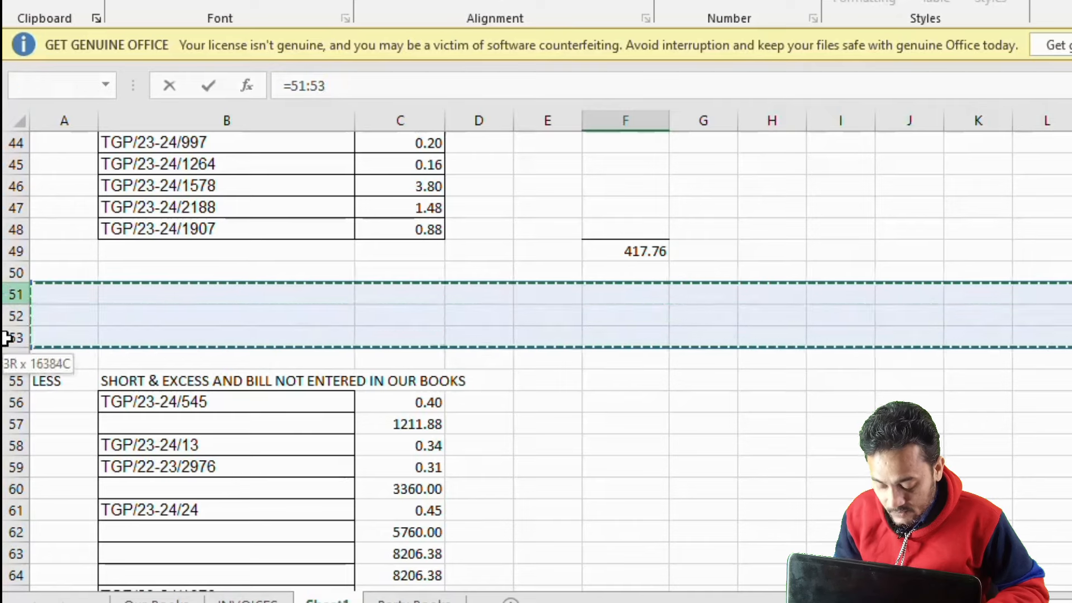
scroll(86, 319, down, 19)
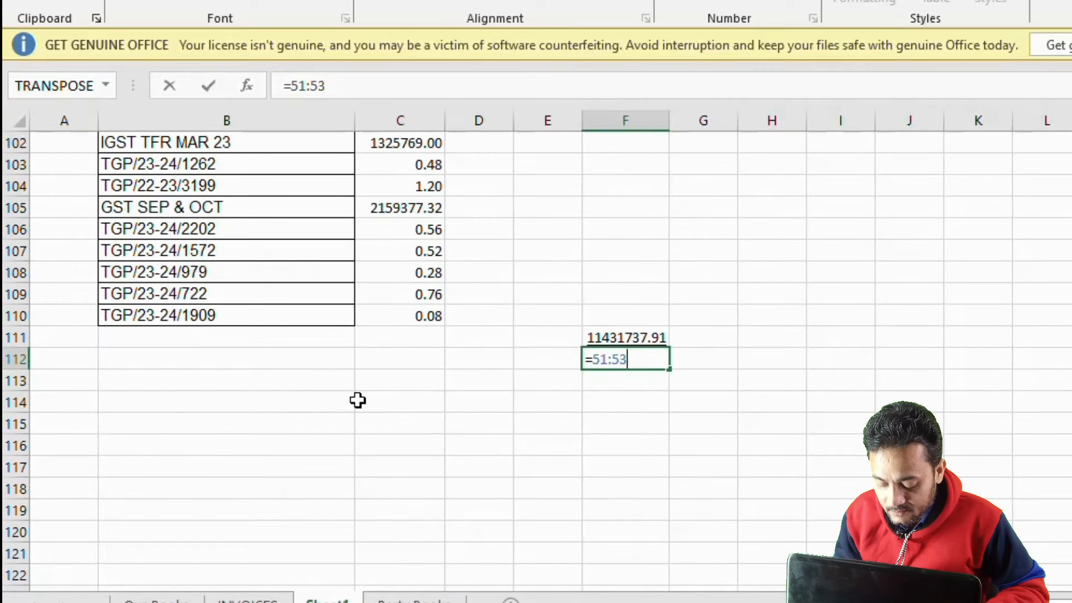
key(Escape)
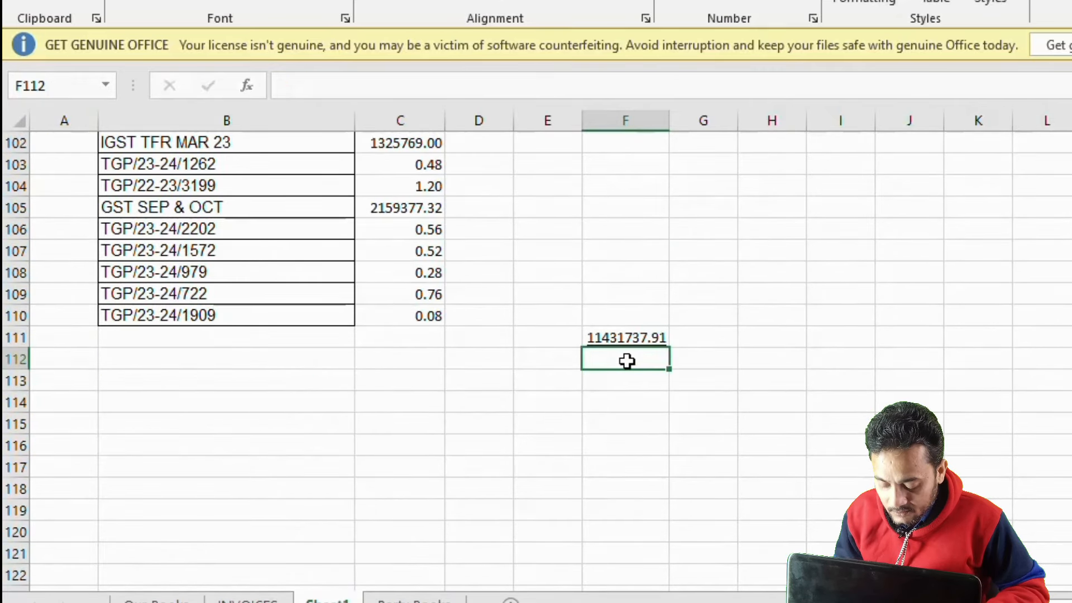
In cell F112, enter a formula that subtracts the total in F111 from the total in F49.
text(=)
scroll(627, 361, up, 16)
click(626, 294)
text(-)
click(625, 338)
key(Return)
Rename Sheet1 as RECONCILIATION.
right_click(328, 601)
click(390, 402)
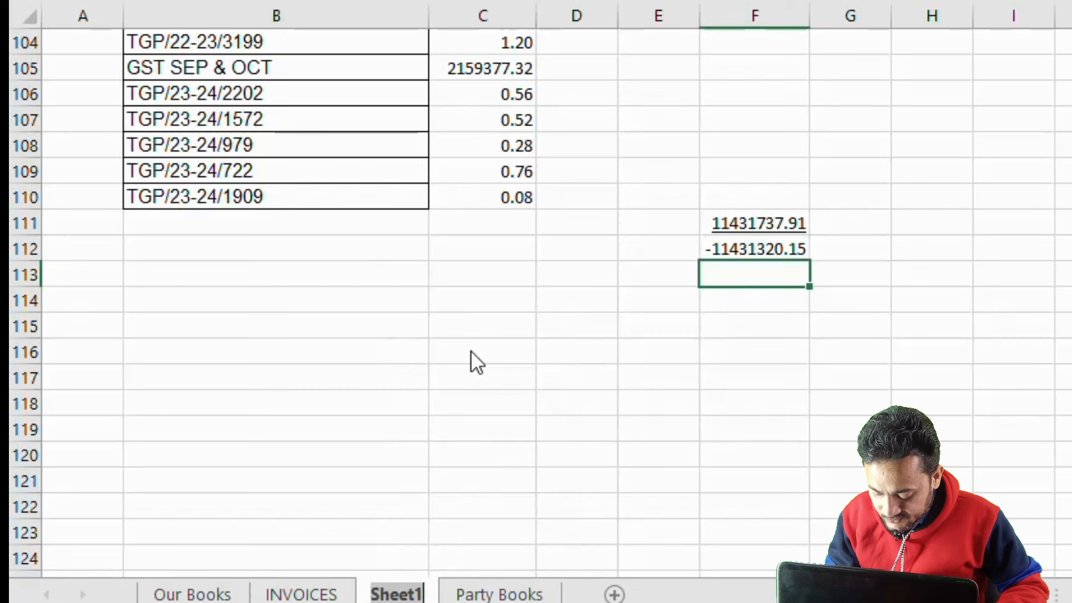
key(BackSpace)
text(RECONCILI)
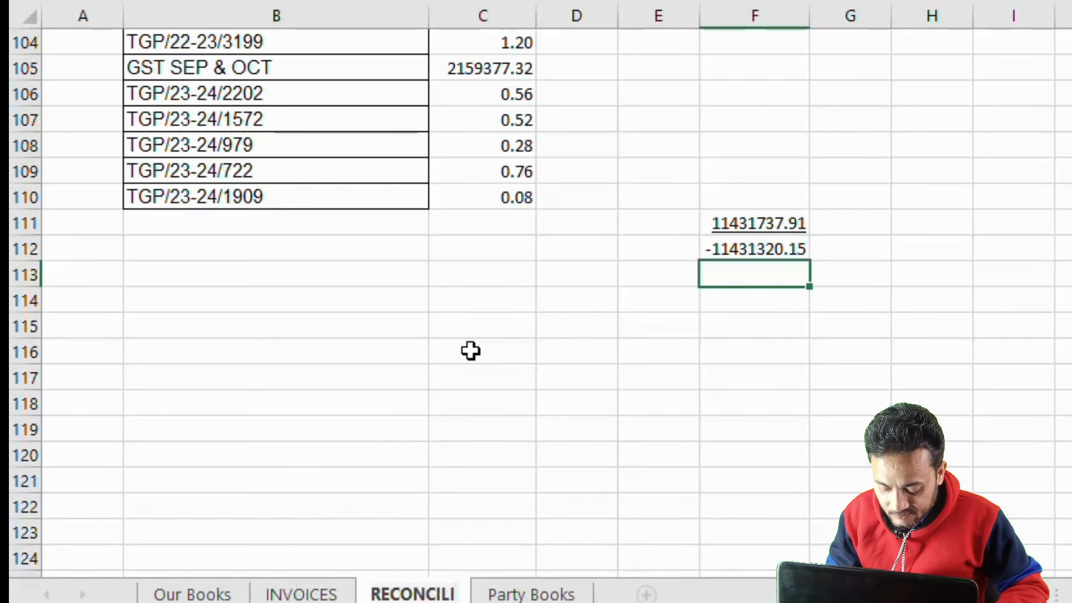
text(ATION)
key(Return)
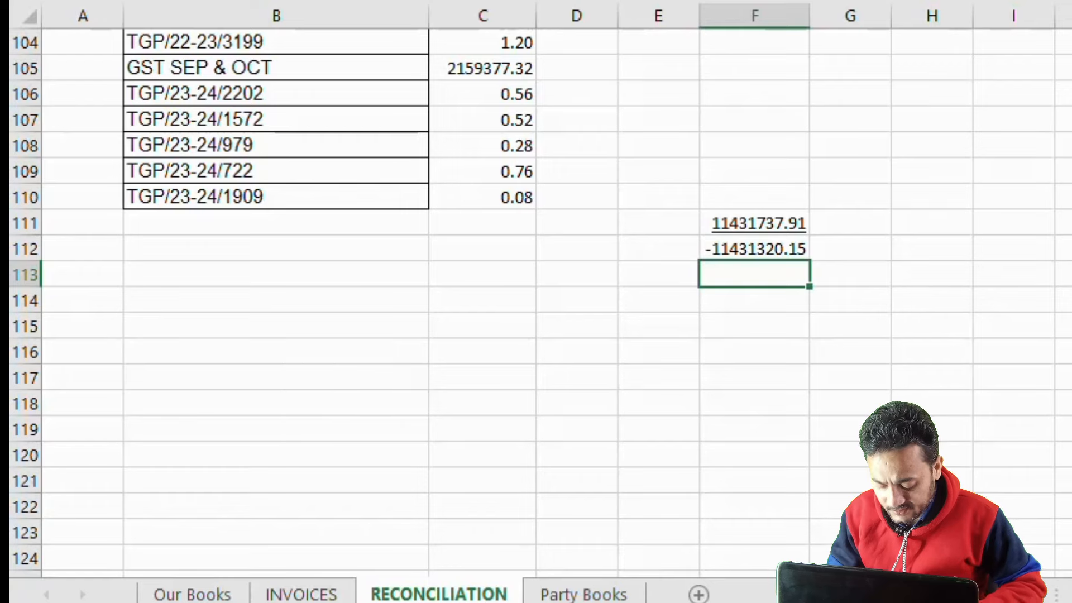
Add a new sheet after Party Books and name it "RECIEPT & PAY".
key(alt+Tab)
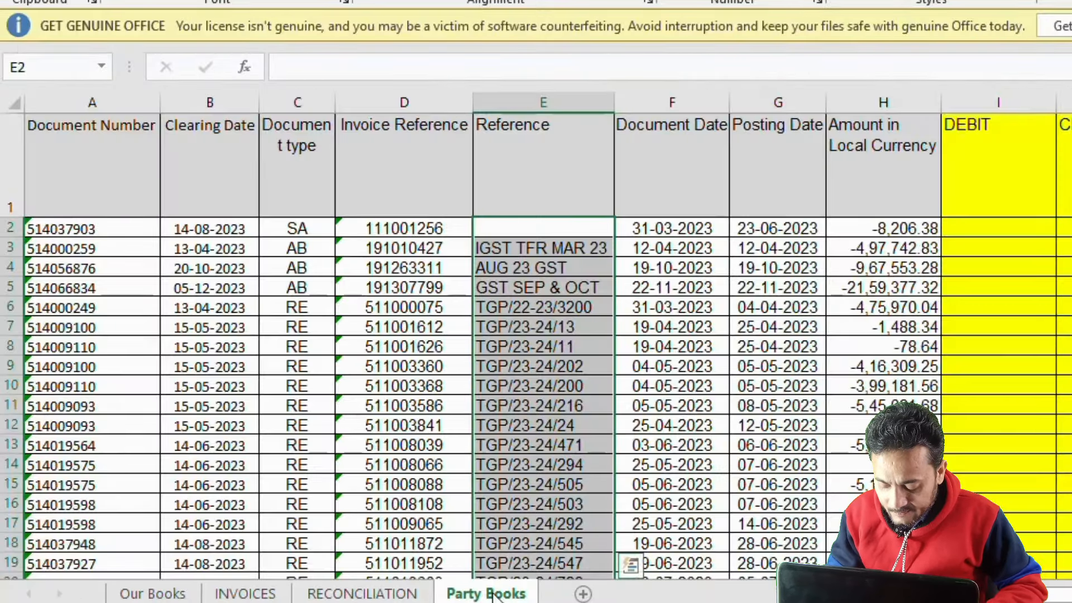
click(580, 594)
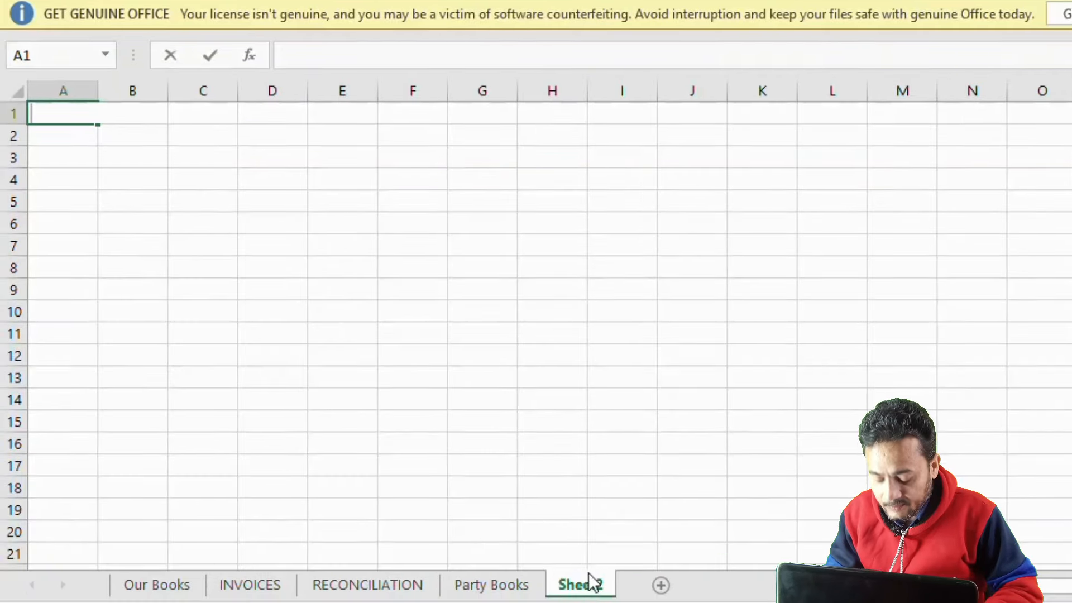
right_click(580, 593)
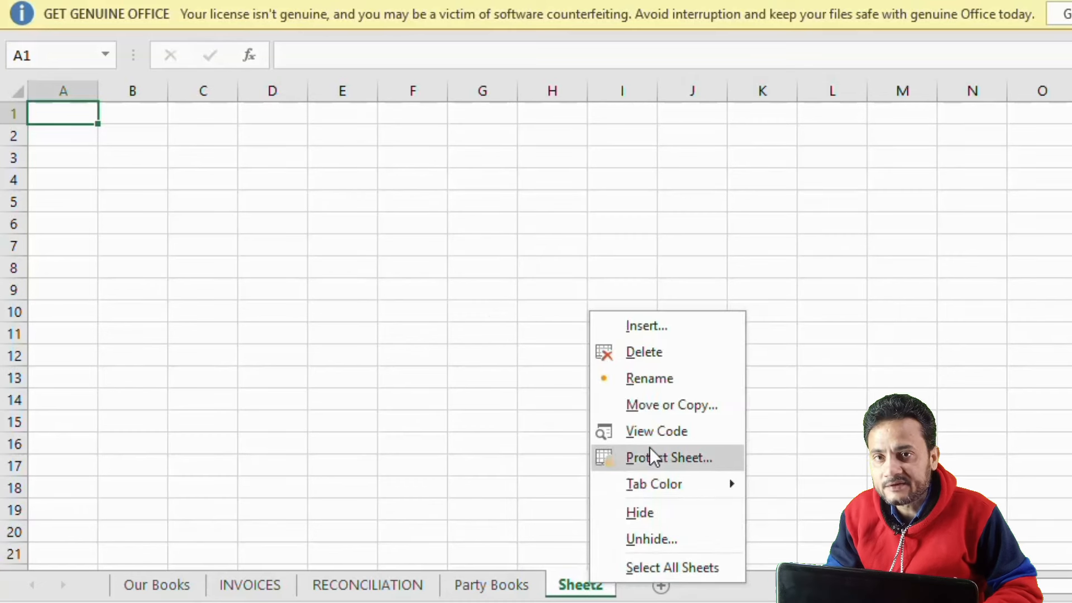
click(652, 378)
text(RE)
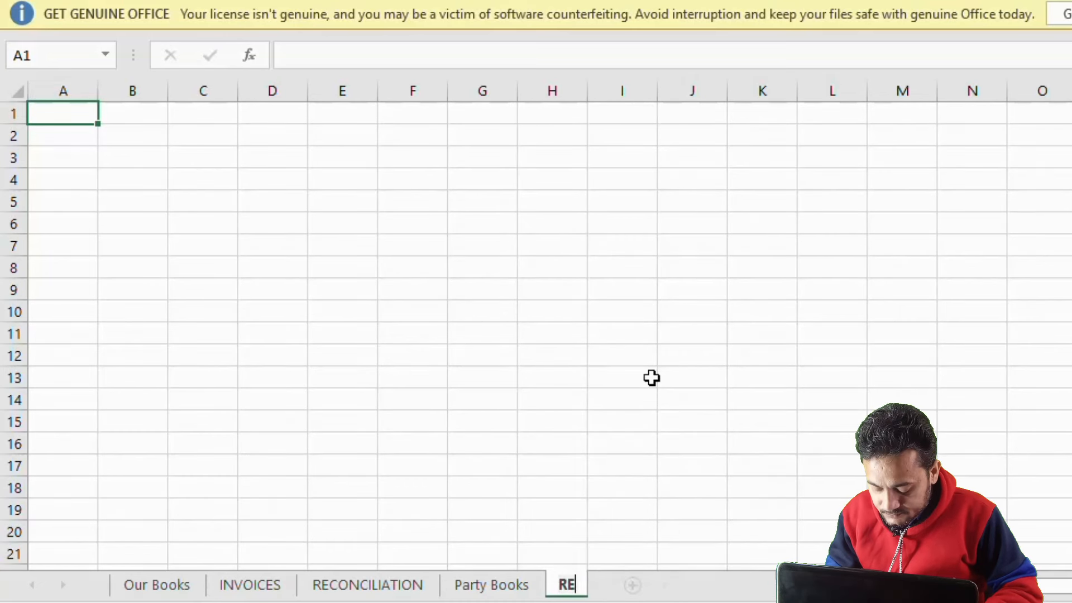
text(CIEPT)
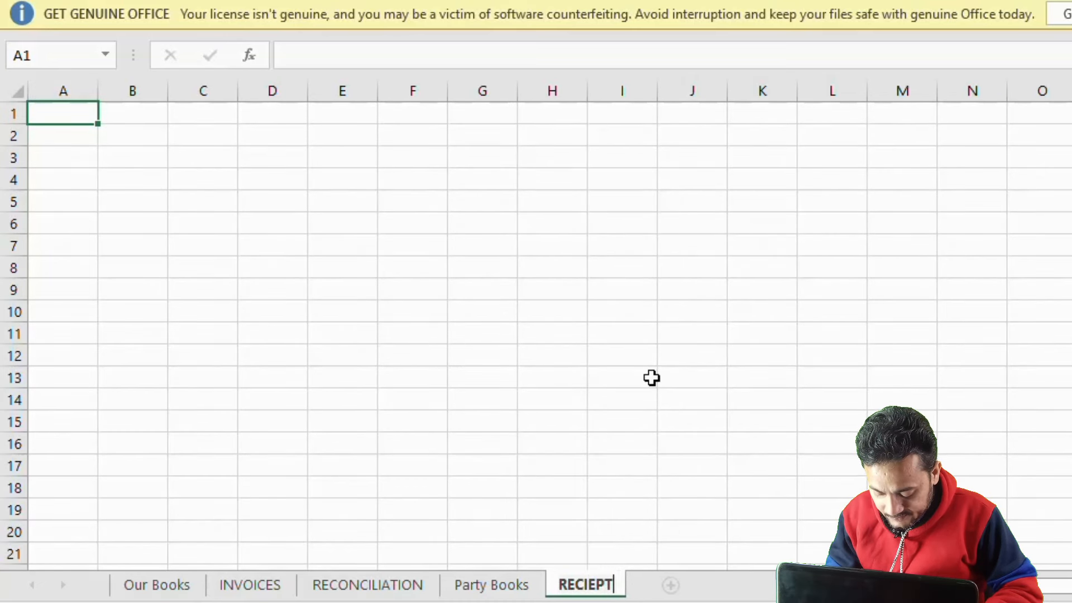
text( & PAY)
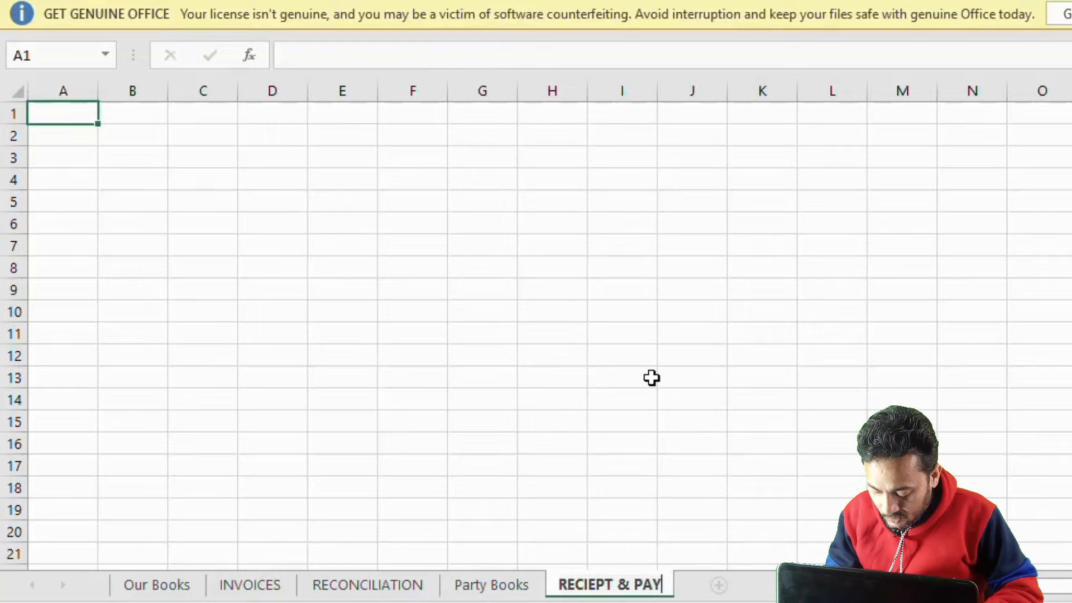
key(Return)
click(504, 351)
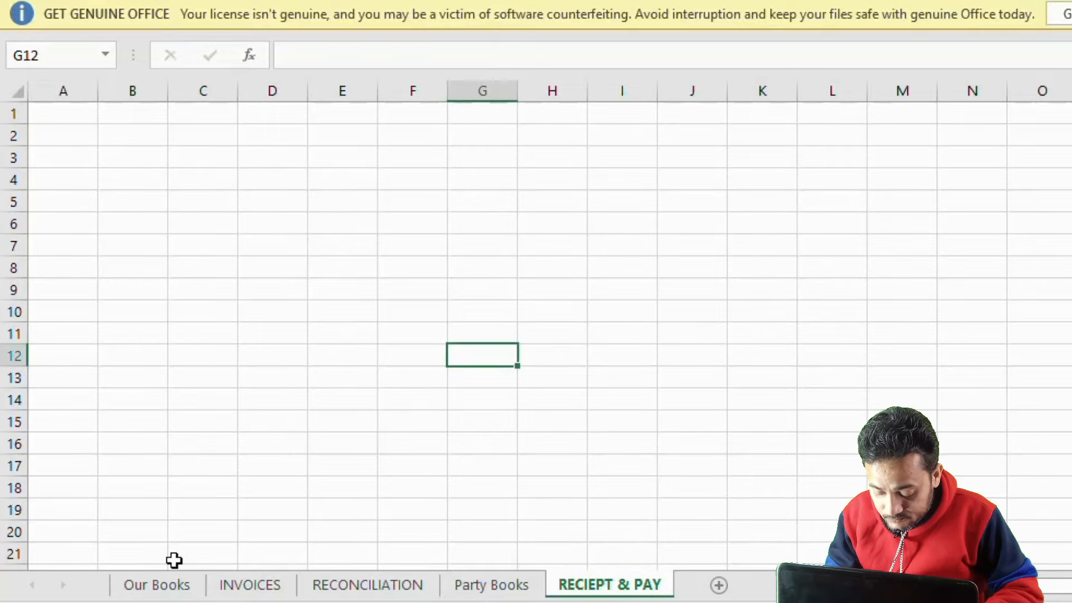
Copy the receipt amounts H8:H76 from Our Books to C6 on RECIEPT & PAY and widen column C to show them in full.
click(167, 585)
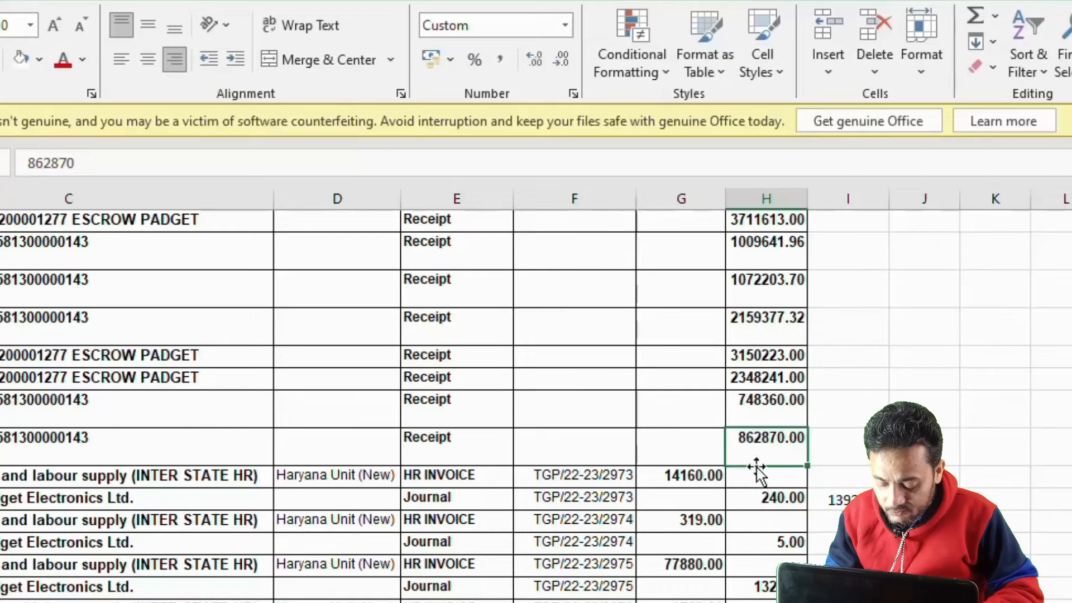
drag(756, 437, 776, 368)
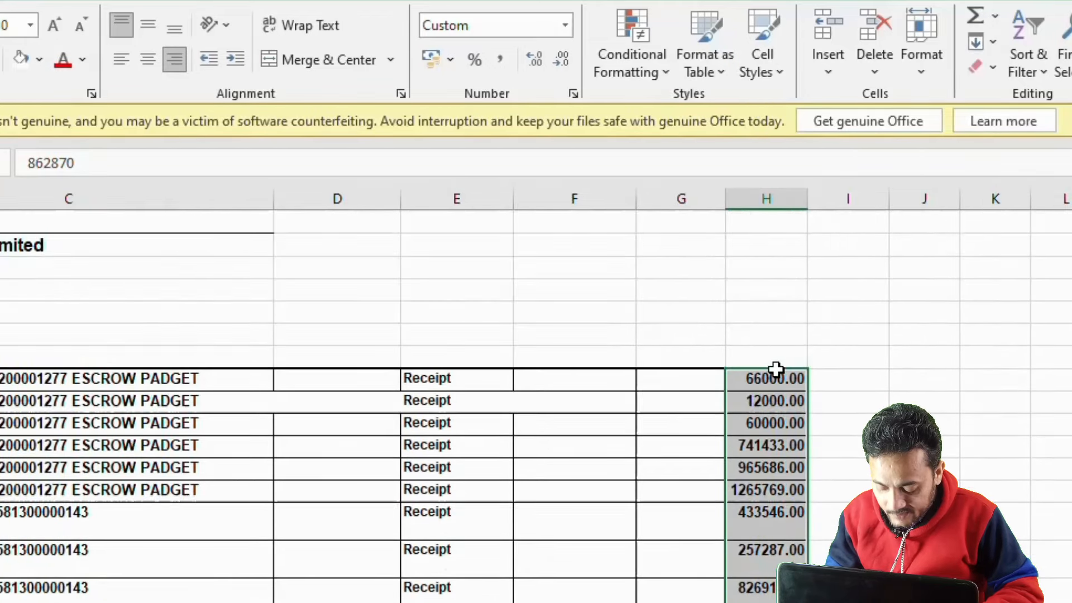
key(ctrl+c)
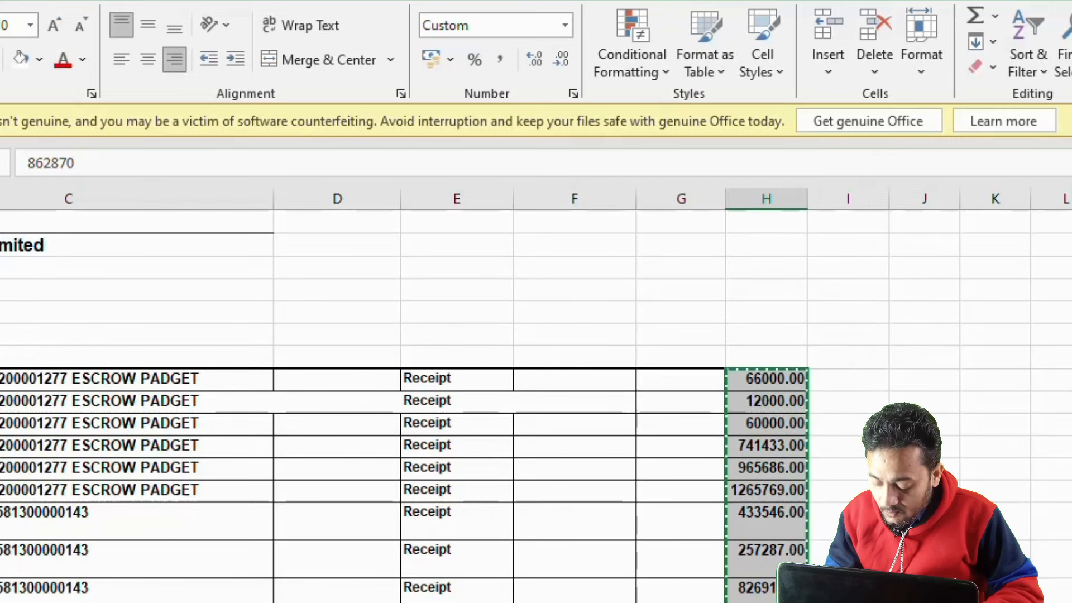
click(581, 581)
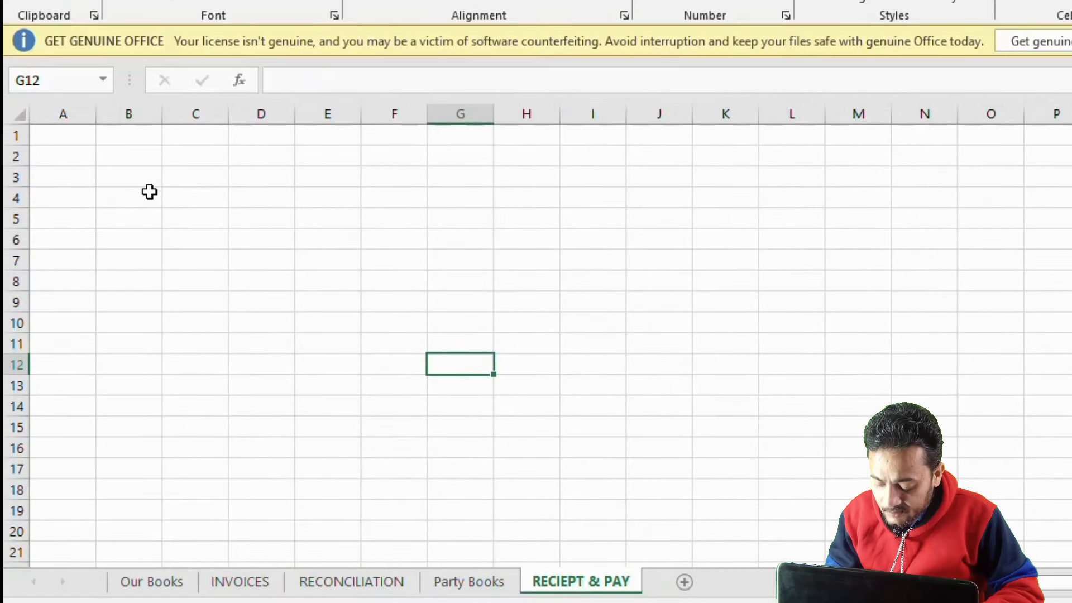
click(142, 176)
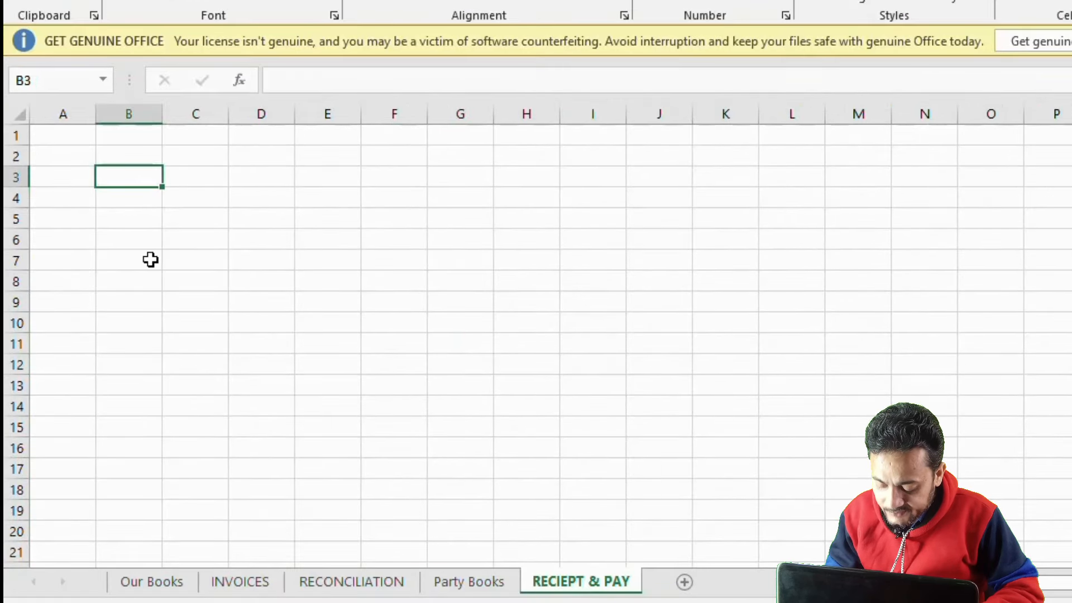
click(208, 239)
key(ctrl+v)
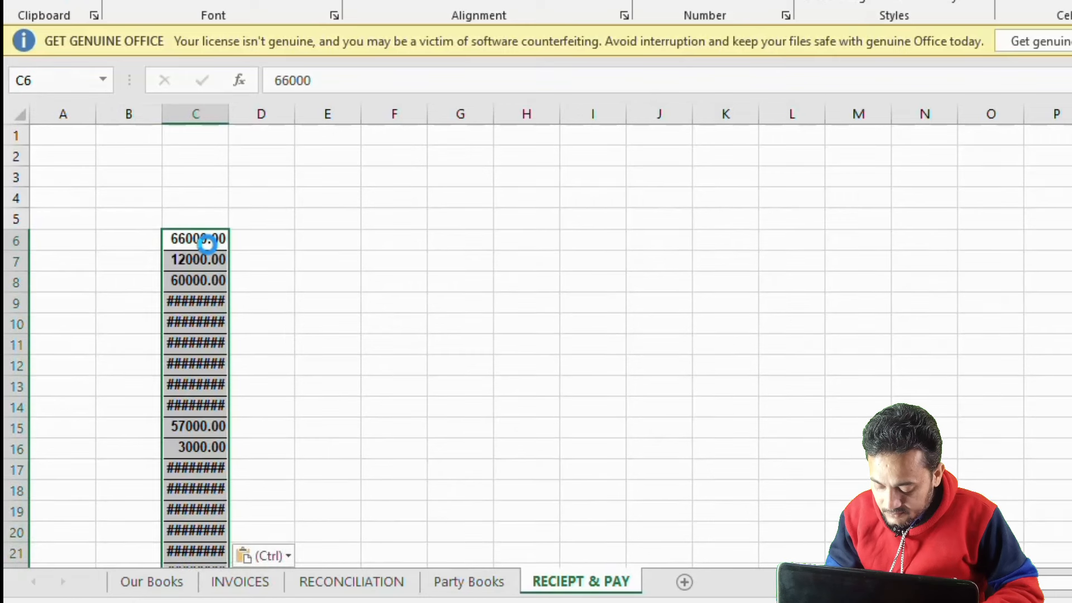
drag(228, 114, 254, 123)
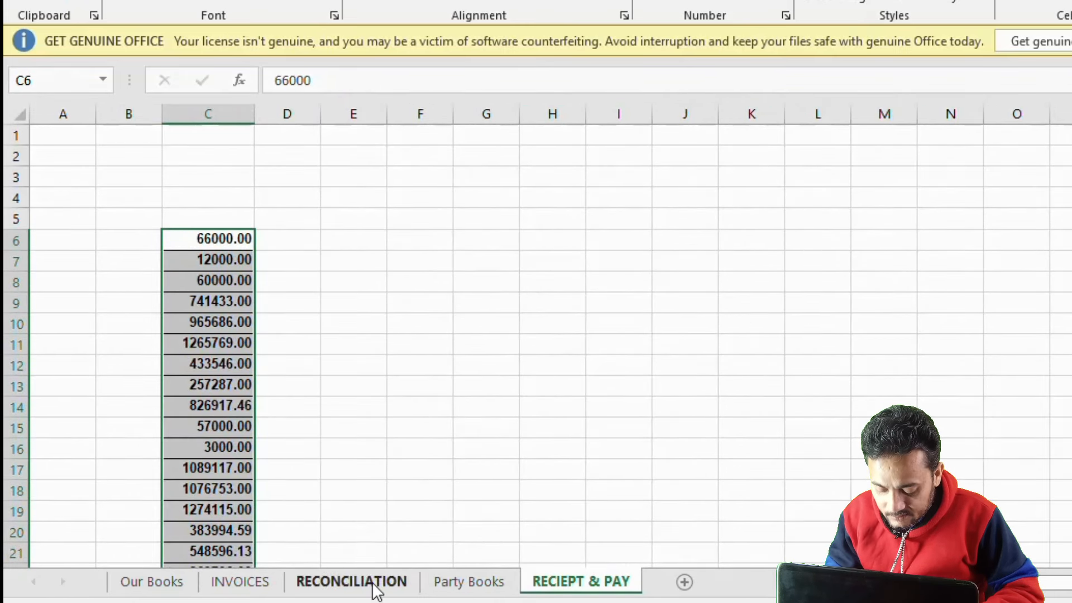
Look through the invoice and journal entries below the receipts on the Our Books sheet.
click(177, 591)
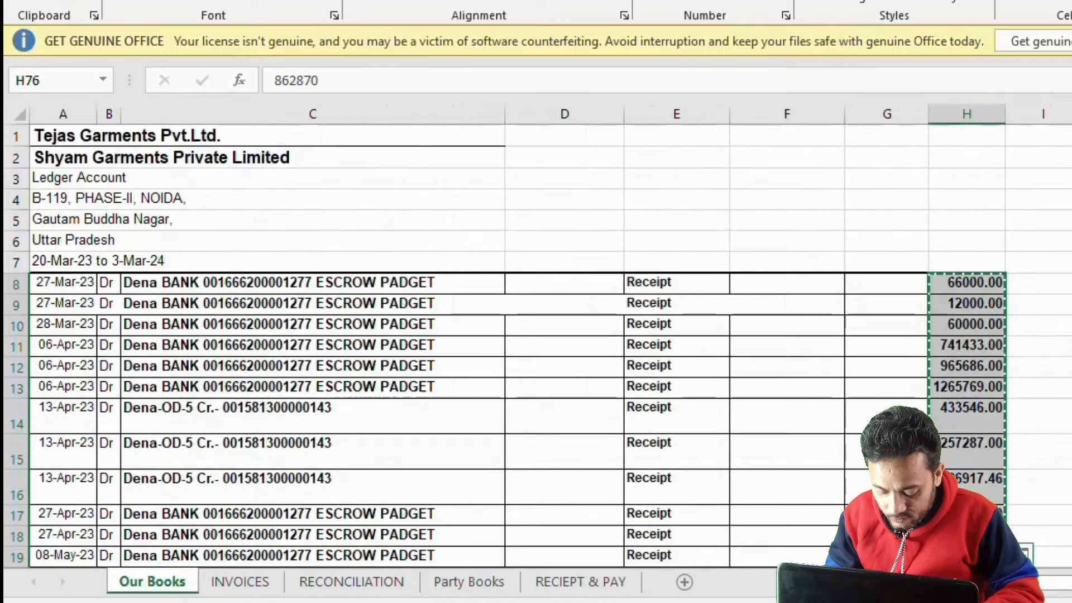
scroll(1011, 399, down, 20)
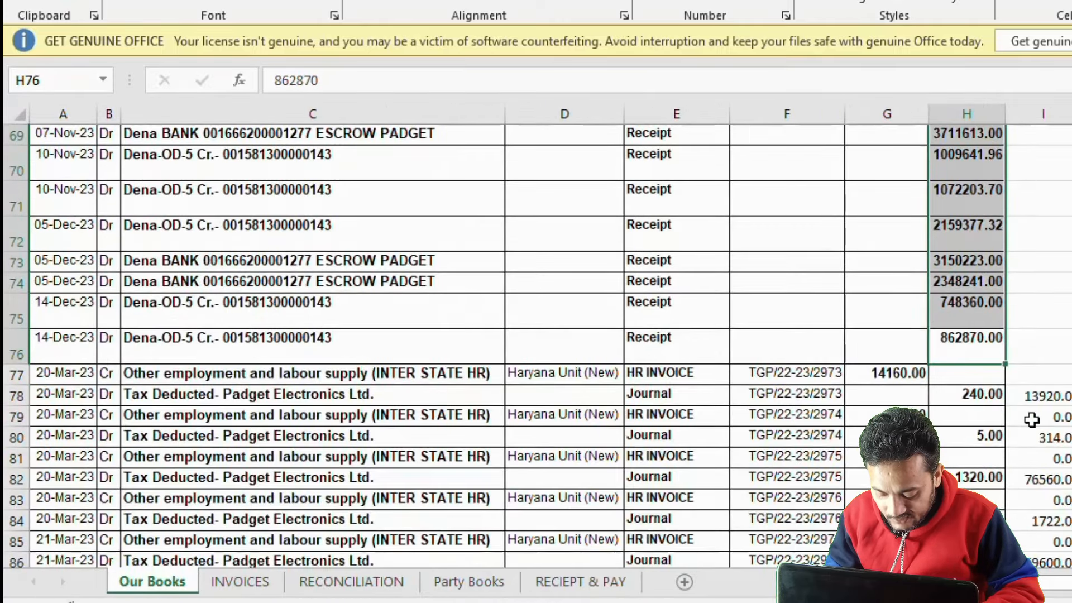
scroll(1031, 420, down, 2)
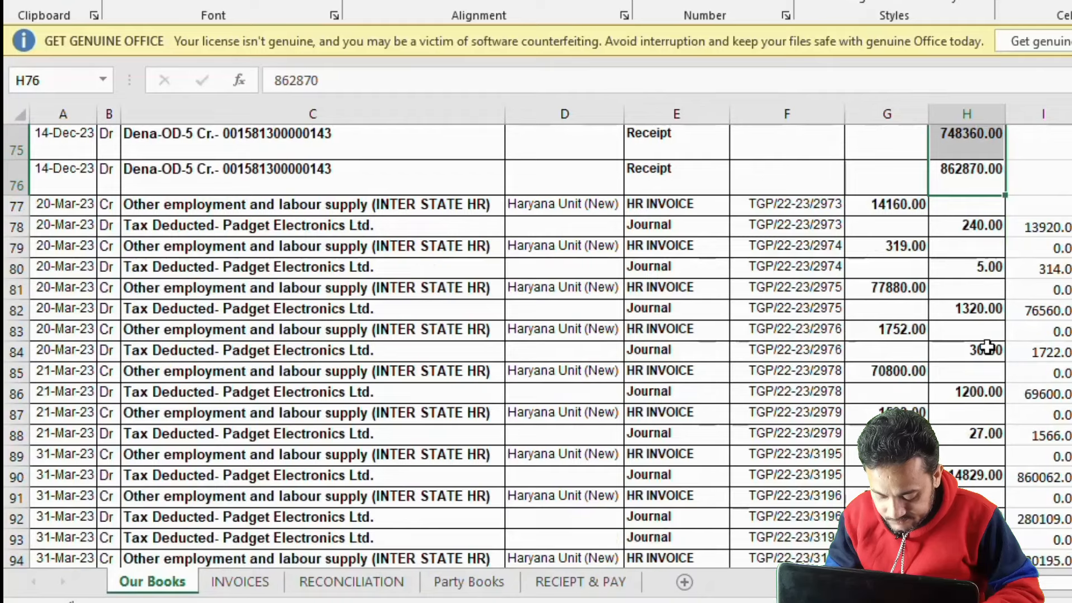
scroll(987, 347, down, 10)
scroll(987, 347, down, 17)
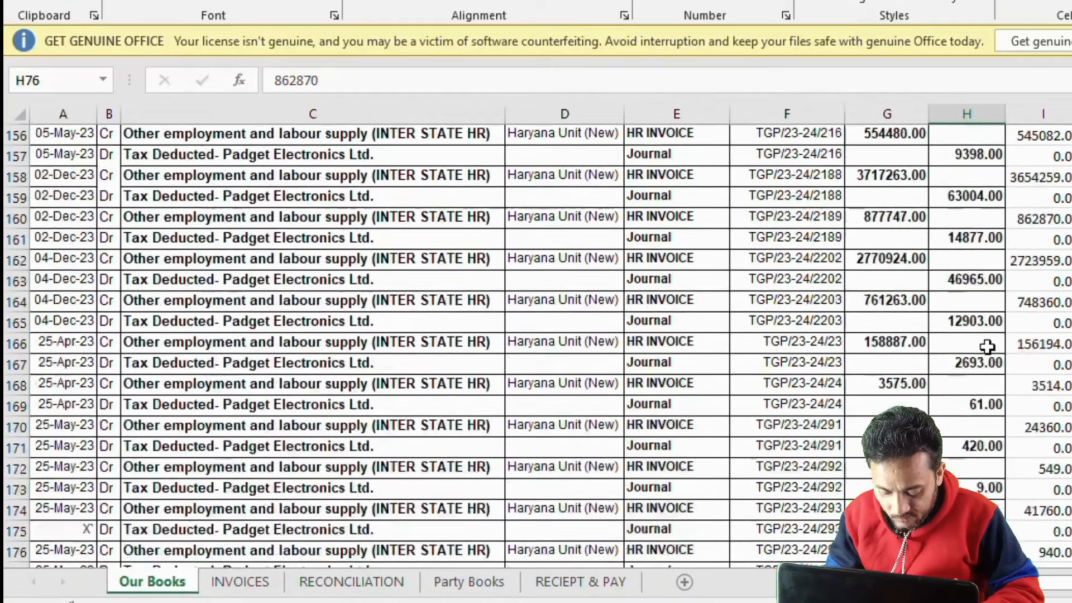
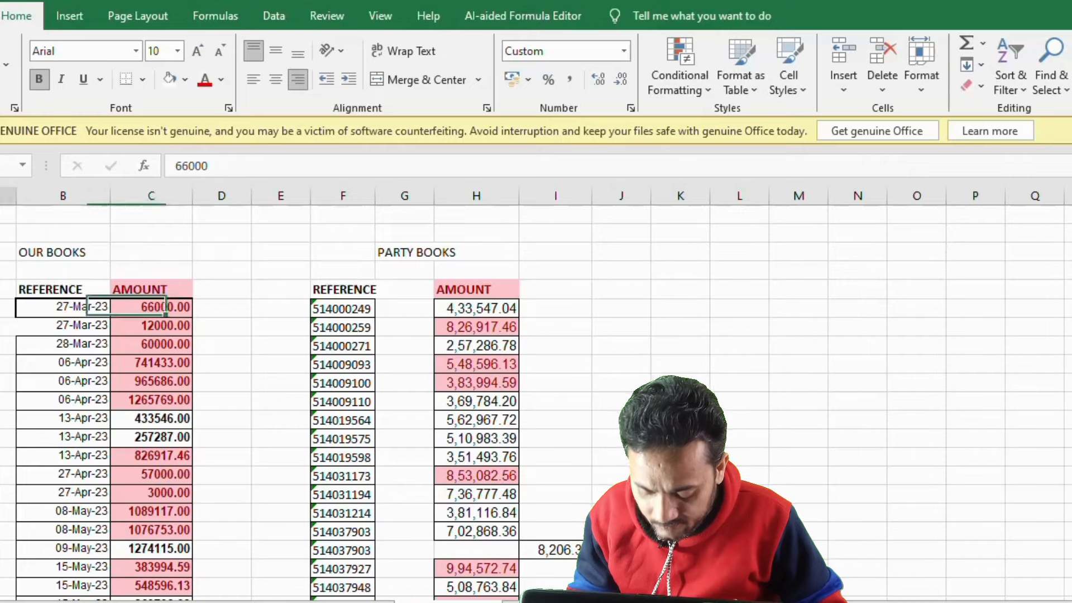
Fill the unmatched OUR BOOKS amounts in C12:C13, C19 and C22:C32 with yellow.
drag(7, 289, 510, 599)
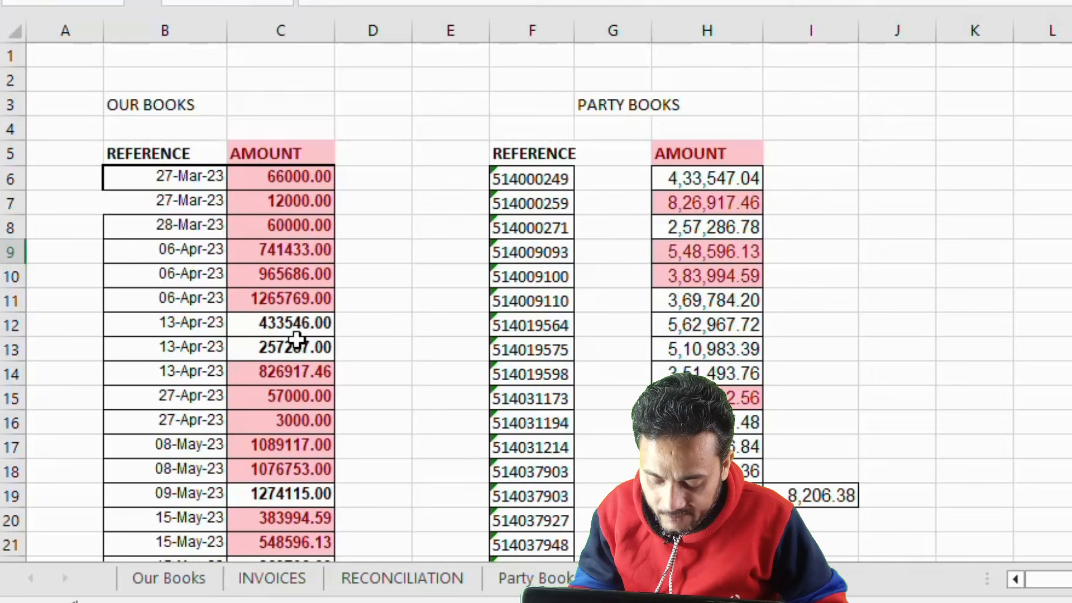
drag(290, 330, 293, 349)
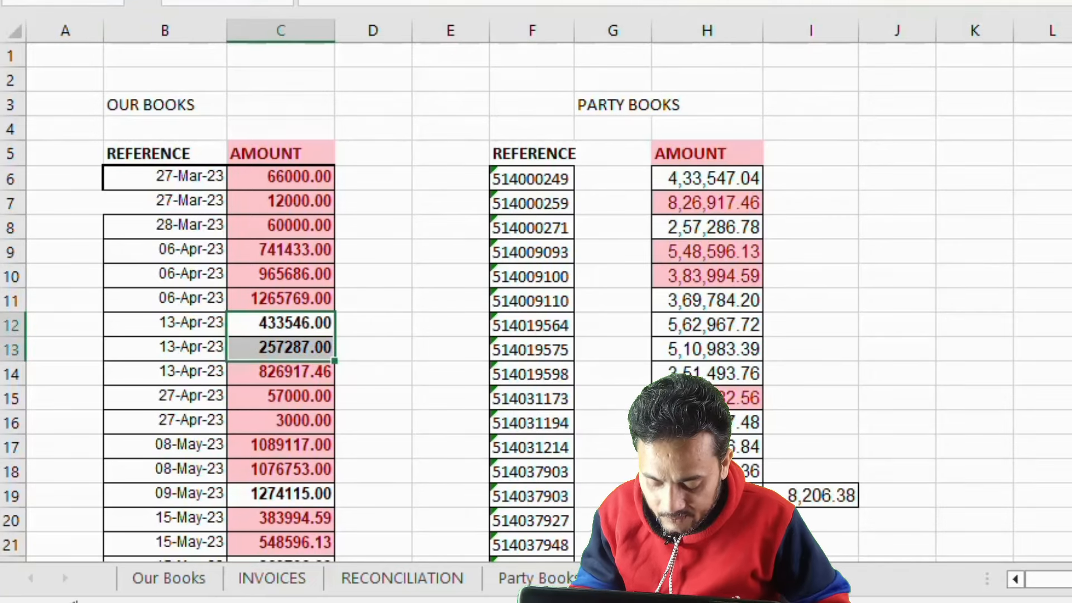
key(F4)
scroll(375, 378, down, 2)
click(281, 346)
key(F4)
drag(294, 419, 283, 470)
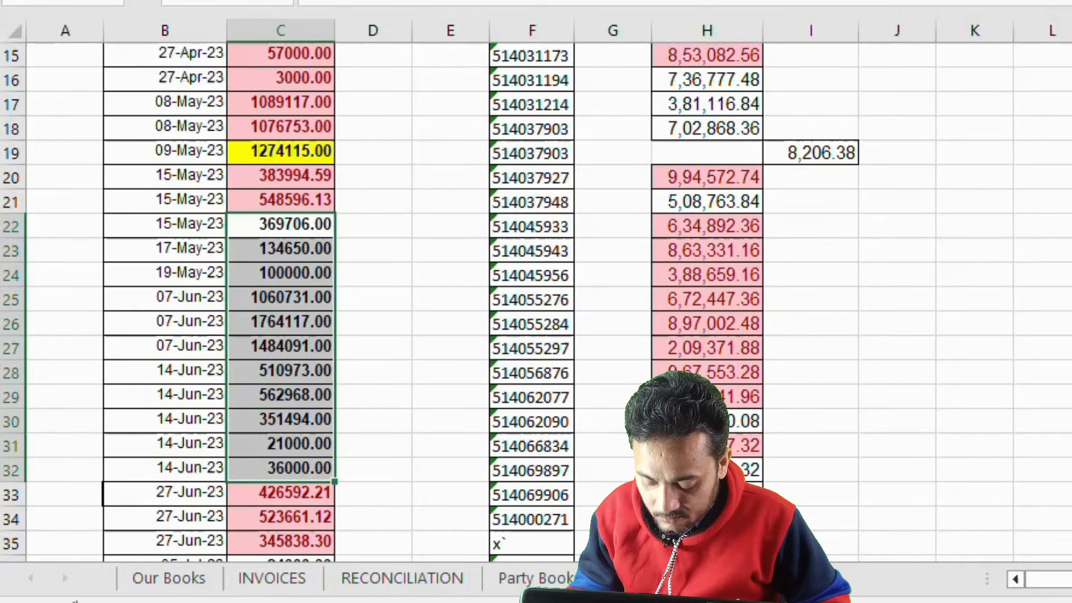
key(F4)
Highlight the two unmatched 05-Jul-23 amounts of OUR BOOKS, C36 and D37, in yellow.
scroll(273, 313, down, 3)
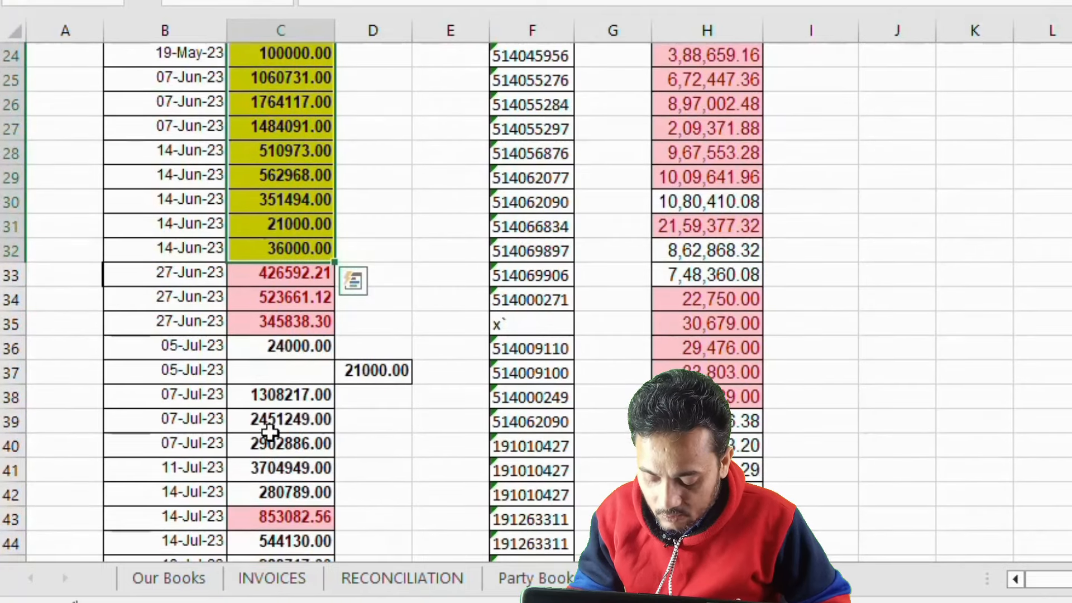
click(283, 345)
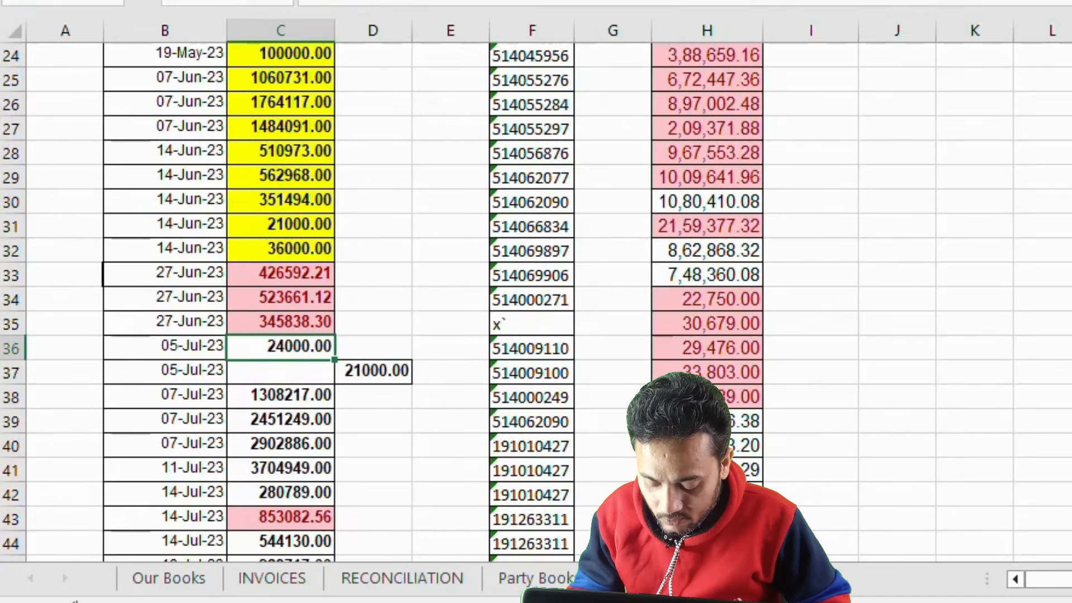
key(F4)
click(374, 367)
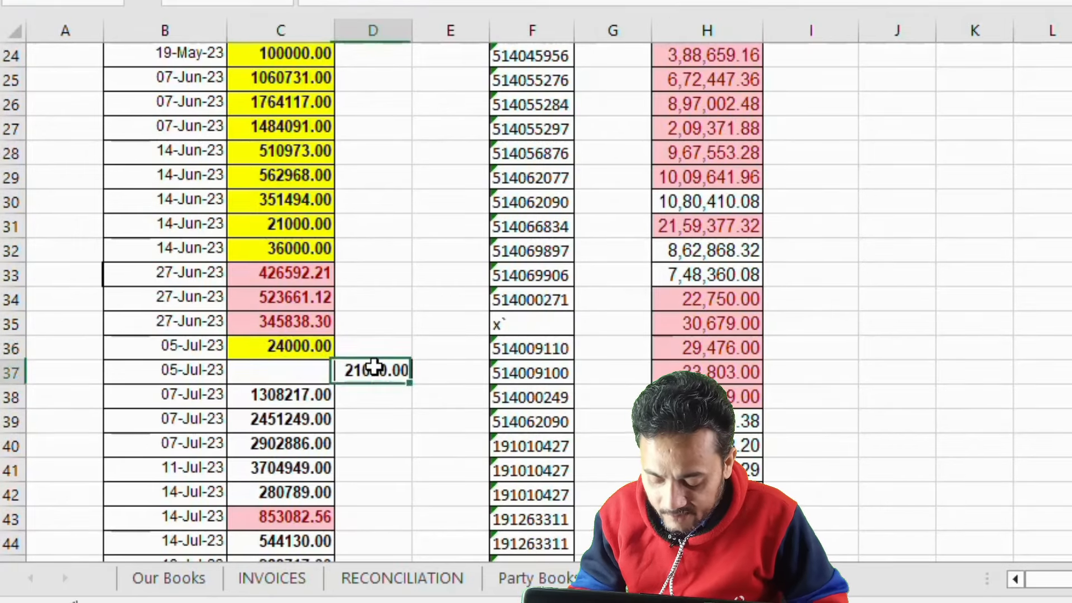
key(F4)
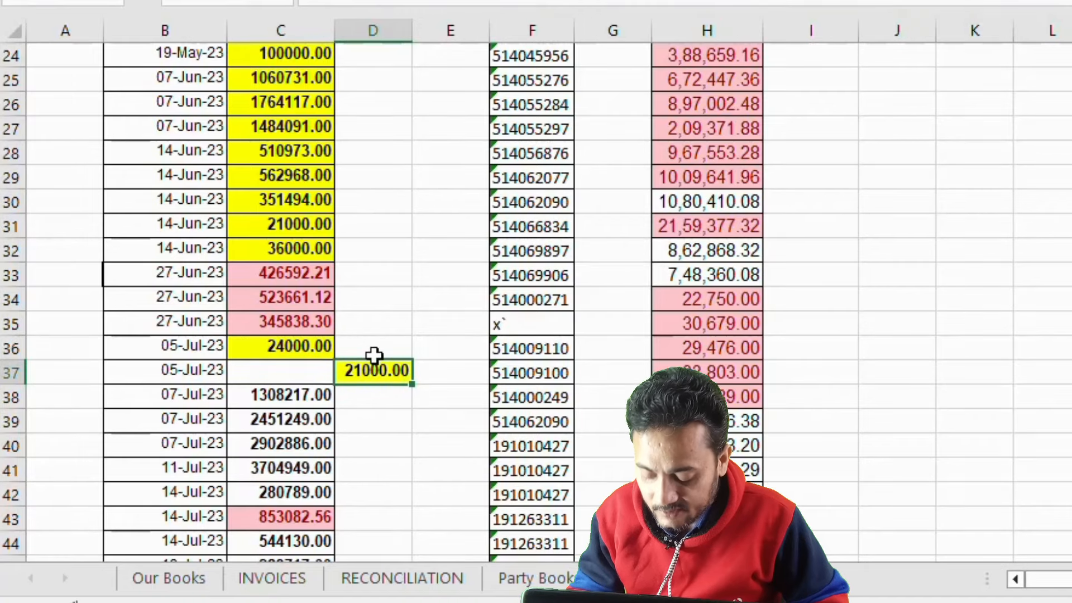
Highlight the unmatched July and August amounts of OUR BOOKS in C38:C42 and C44:C49 in yellow.
scroll(374, 356, down, 2)
drag(283, 258, 299, 331)
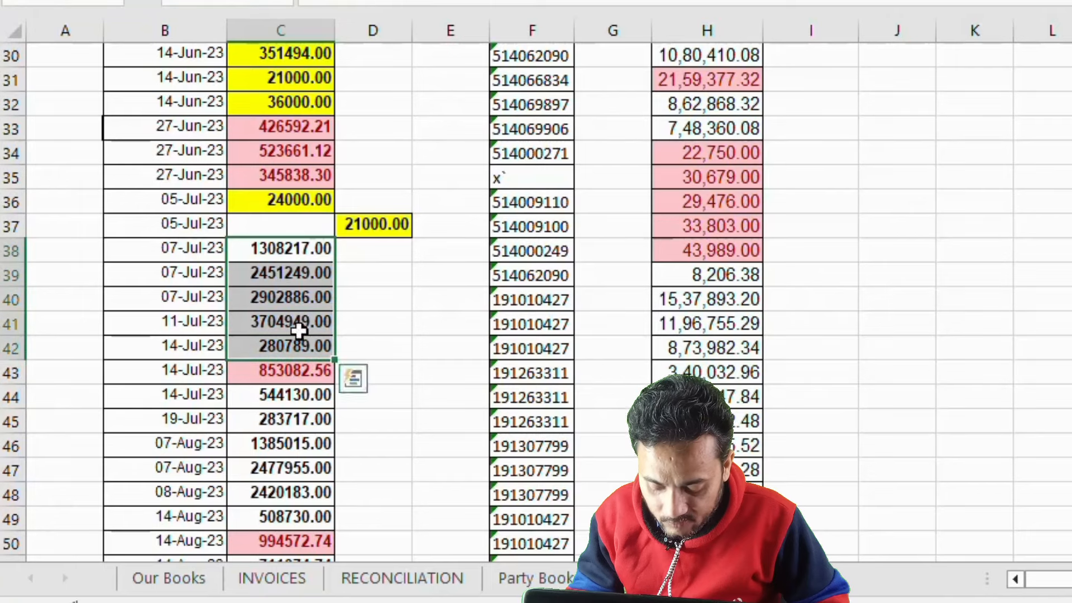
click(268, 2)
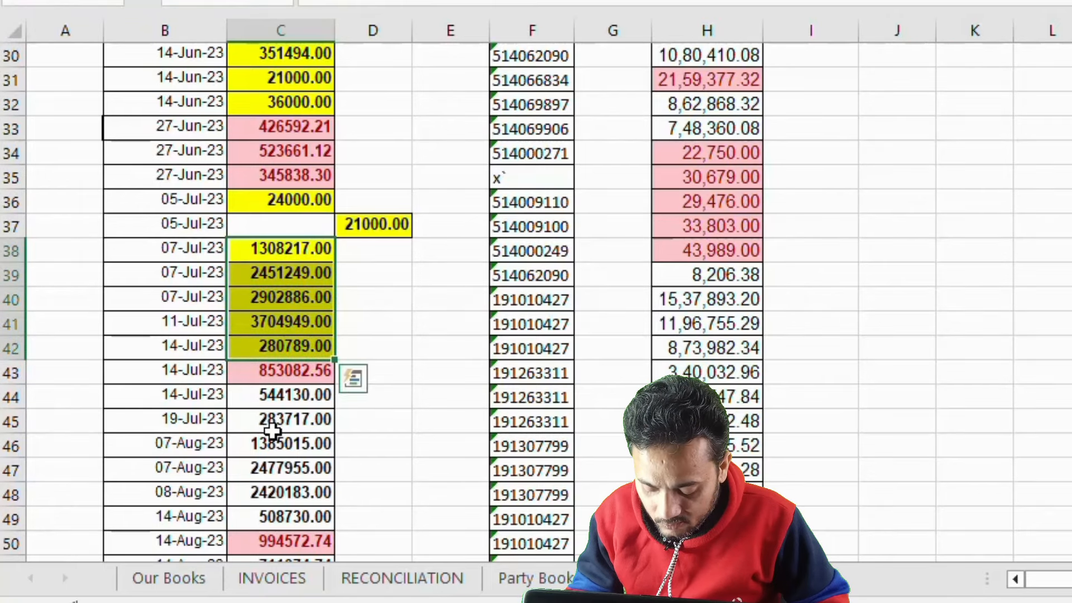
drag(279, 396, 281, 515)
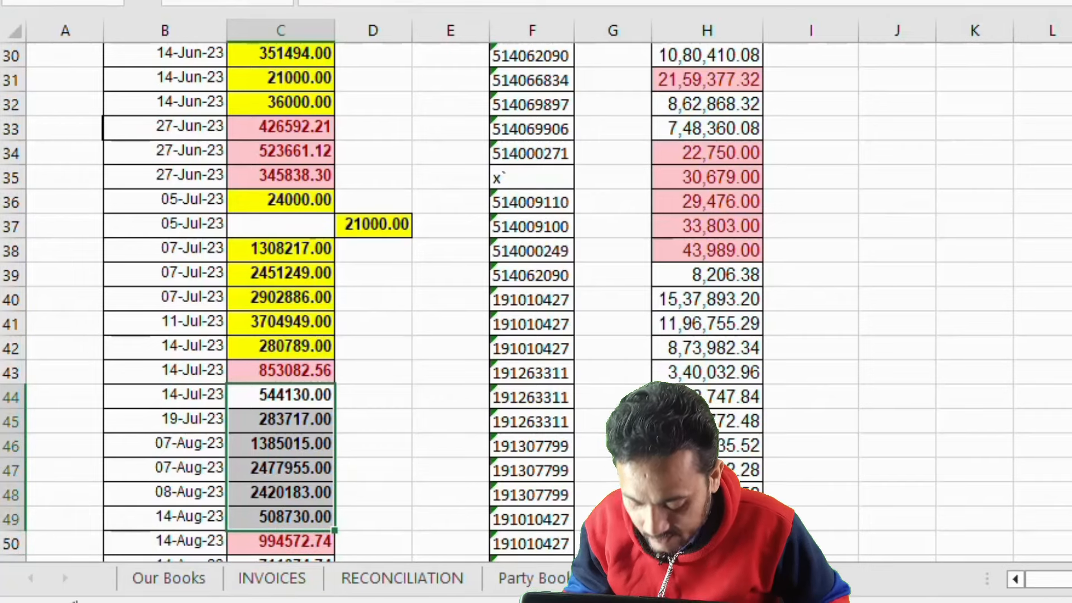
click(274, 1)
Fill the unmatched OUR BOOKS amounts in C51:C54 and C58:C61 with yellow.
scroll(383, 371, down, 3)
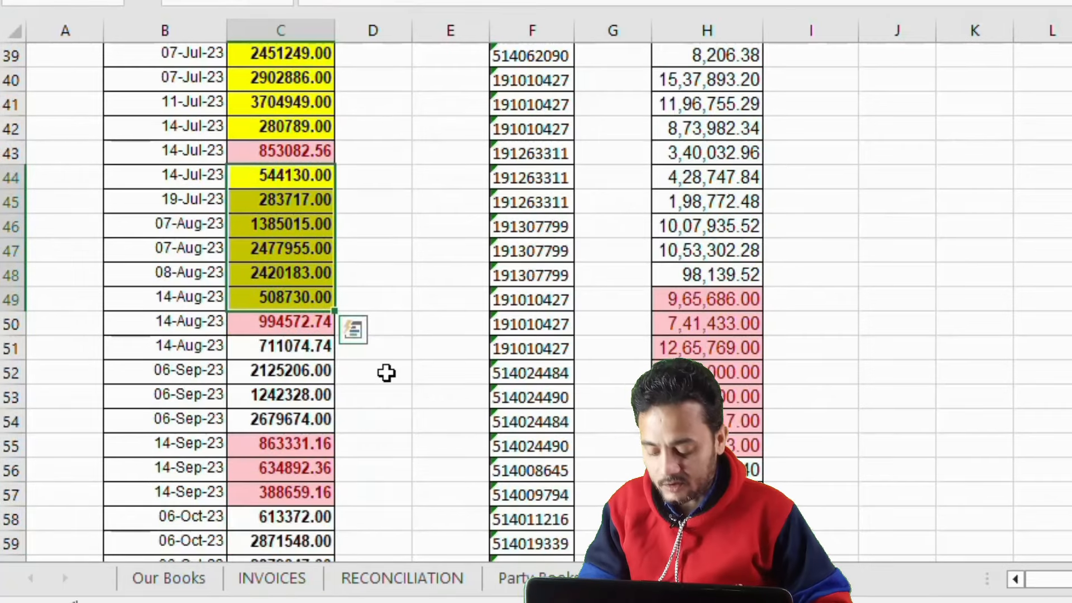
drag(314, 358, 308, 413)
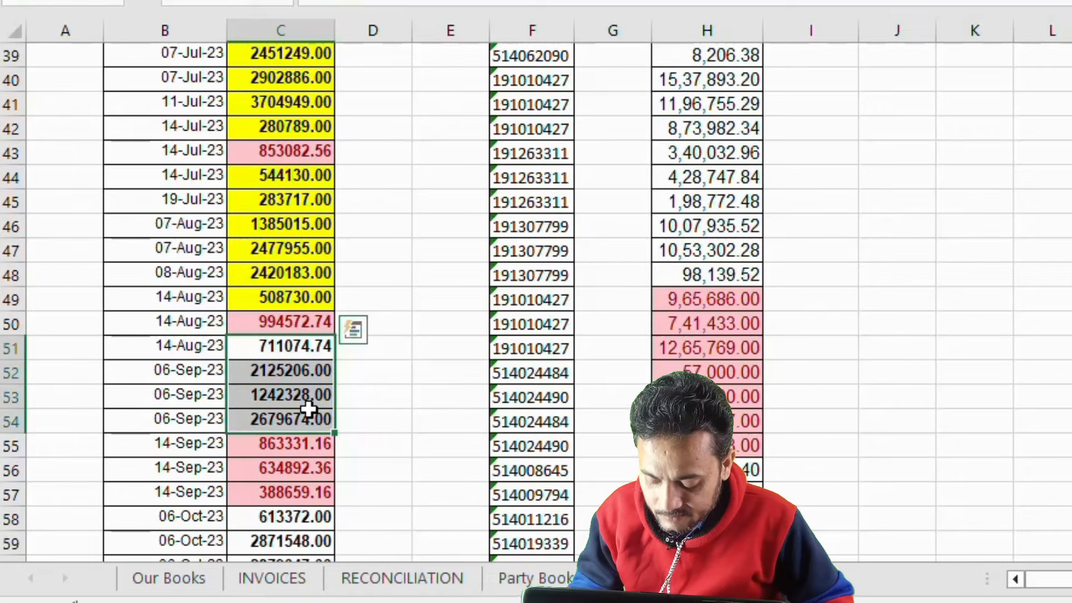
click(273, 1)
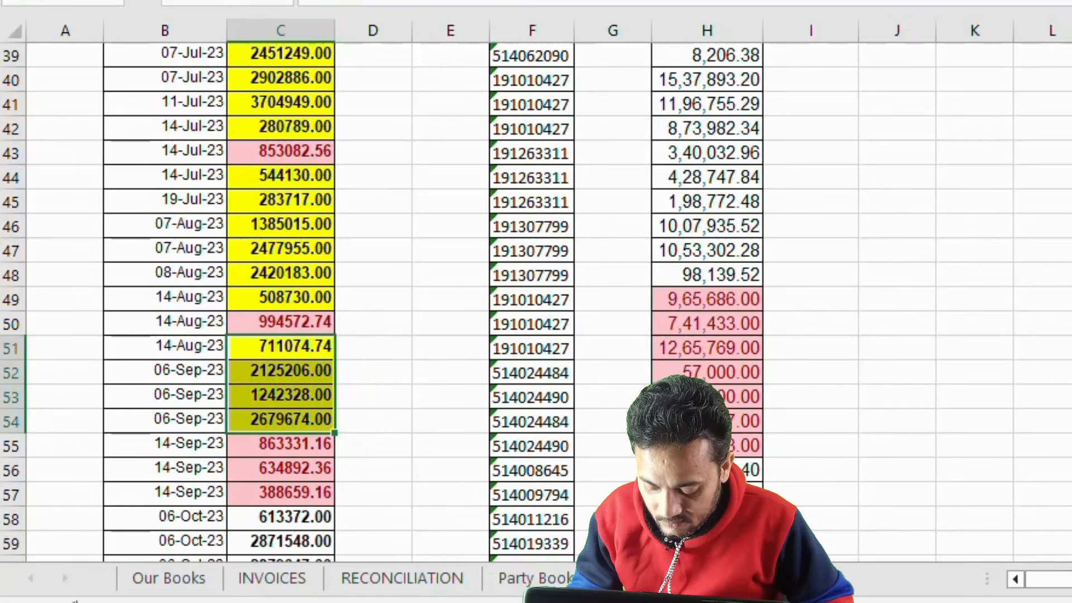
scroll(253, 340, down, 2)
drag(294, 371, 290, 441)
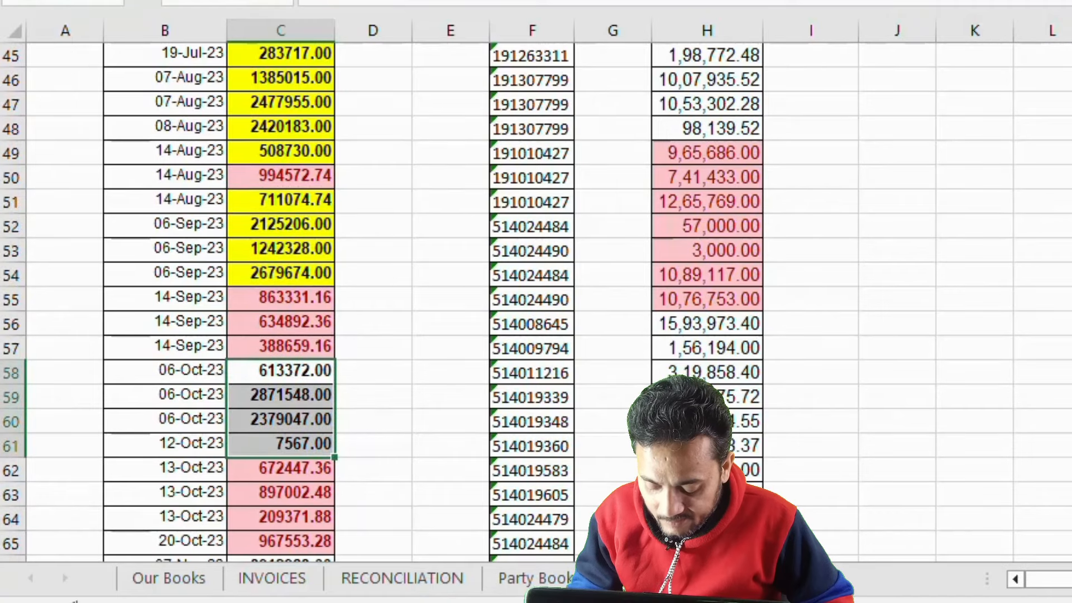
click(274, 1)
Highlight the remaining unmatched OUR BOOKS amounts in yellow: C66:C67, C69, C71:C74 and C78.
scroll(323, 474, down, 3)
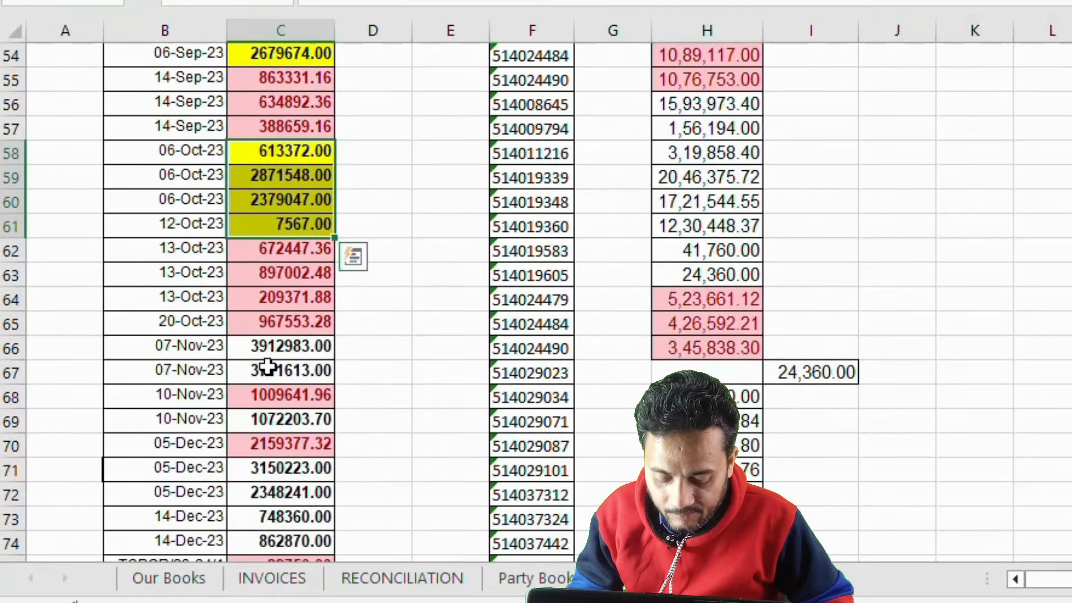
drag(269, 347, 276, 370)
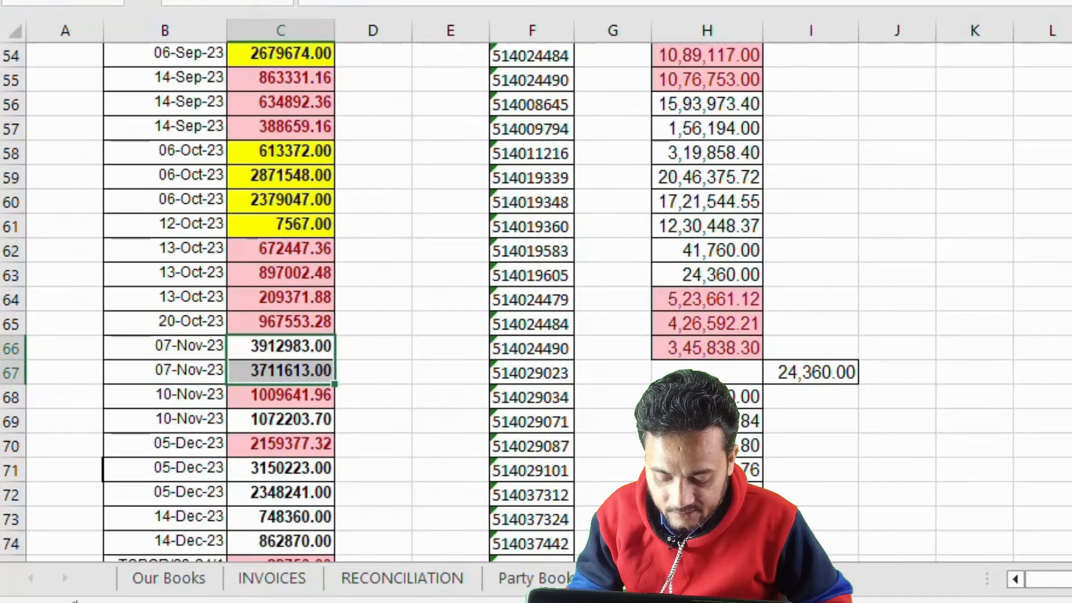
click(273, 1)
click(252, 419)
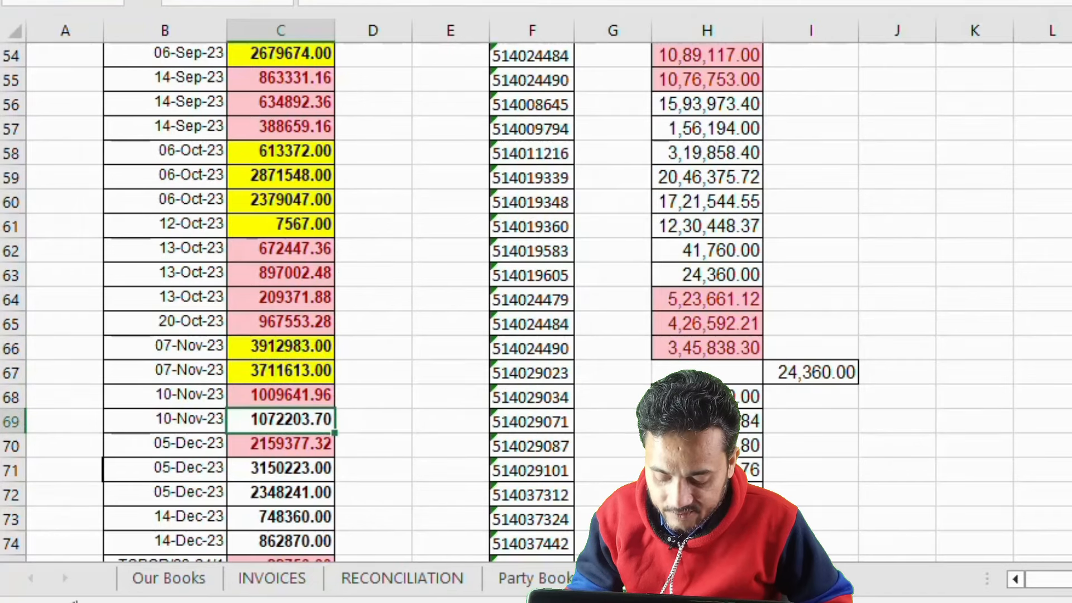
click(274, 1)
drag(264, 464, 263, 538)
click(195, 1)
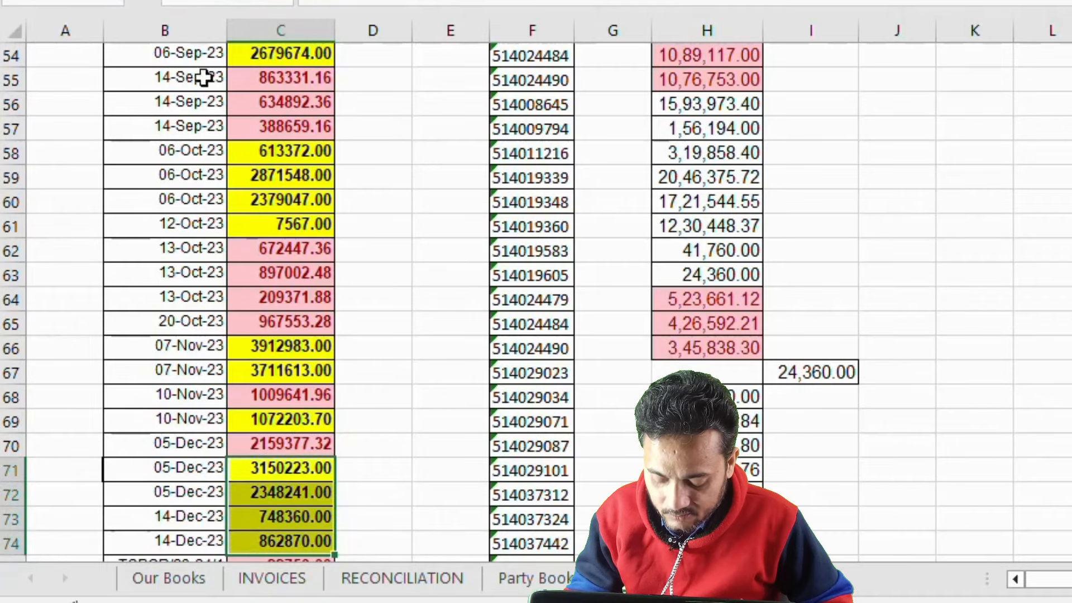
scroll(305, 390, down, 3)
click(285, 422)
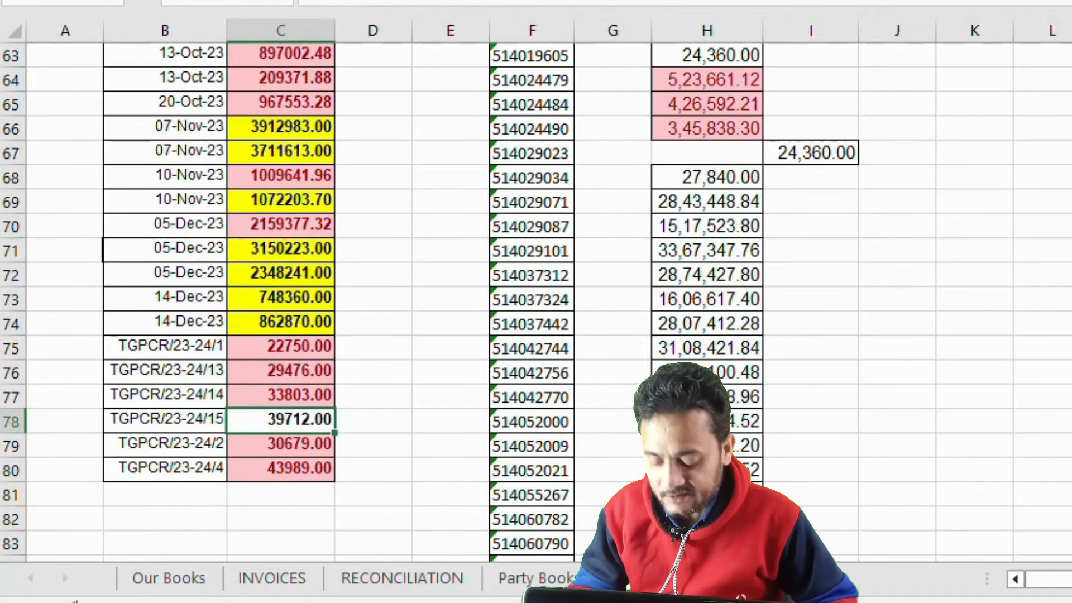
click(195, 1)
Fill the unmatched PARTY BOOKS amounts in H6, H8, H11:H14, H16:H18 and I19 with yellow.
scroll(354, 296, up, 4)
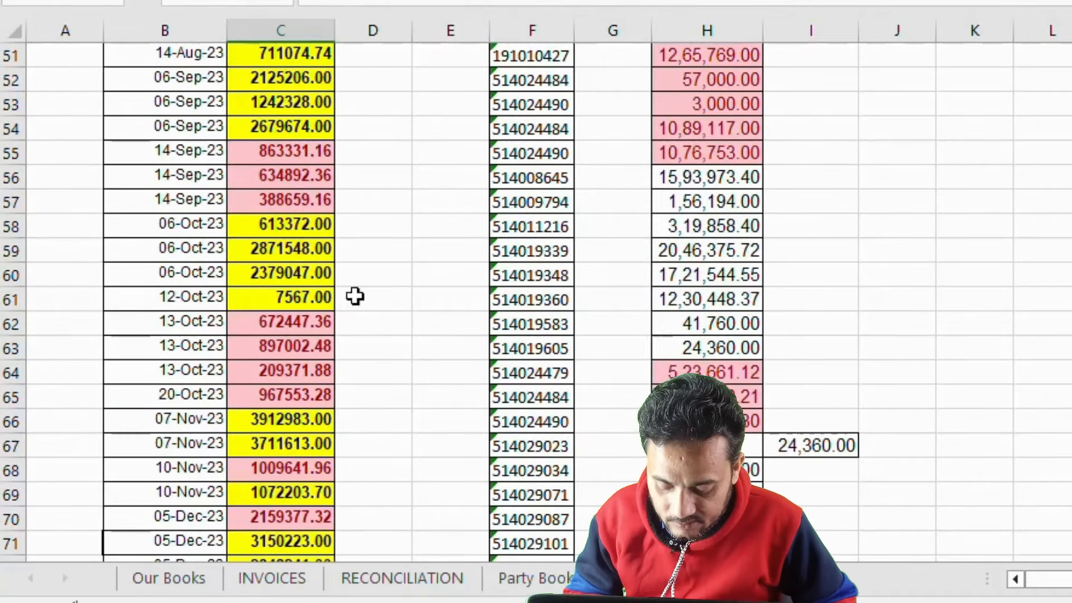
scroll(766, 253, up, 11)
scroll(766, 254, up, 6)
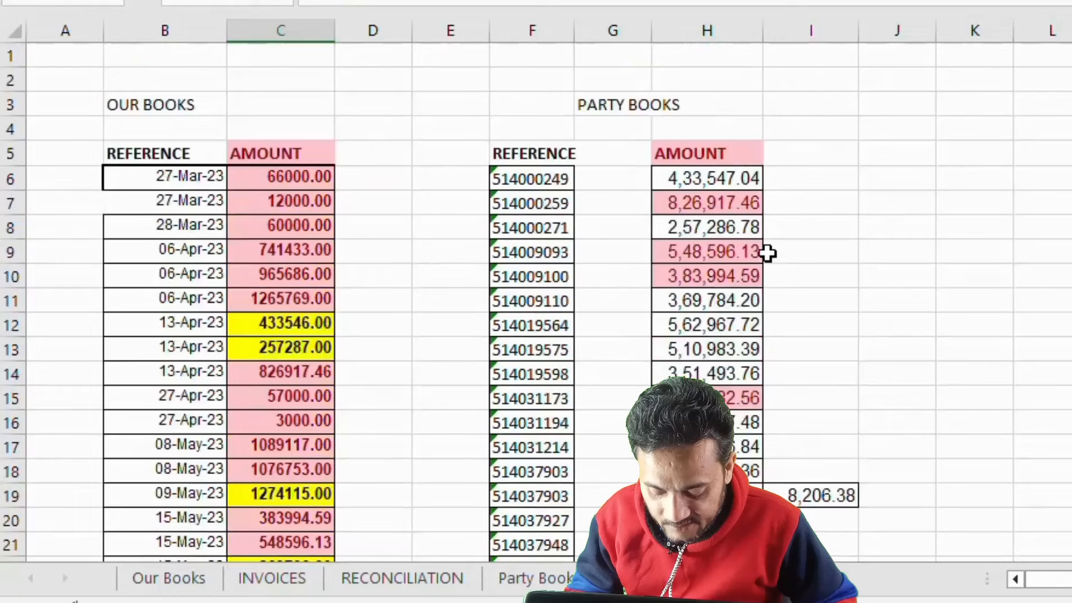
click(721, 179)
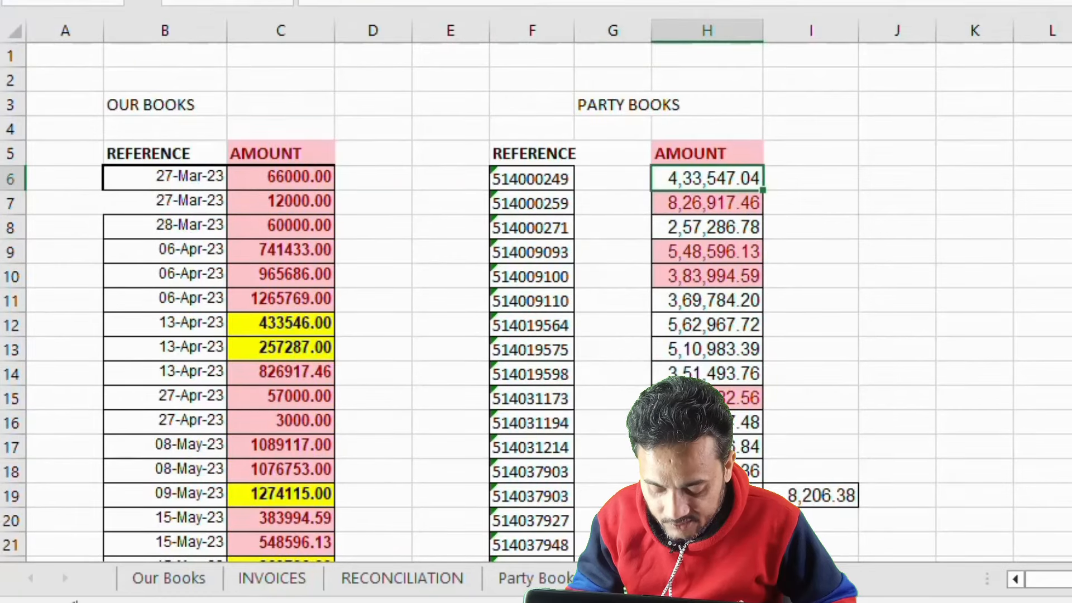
click(257, 1)
click(728, 233)
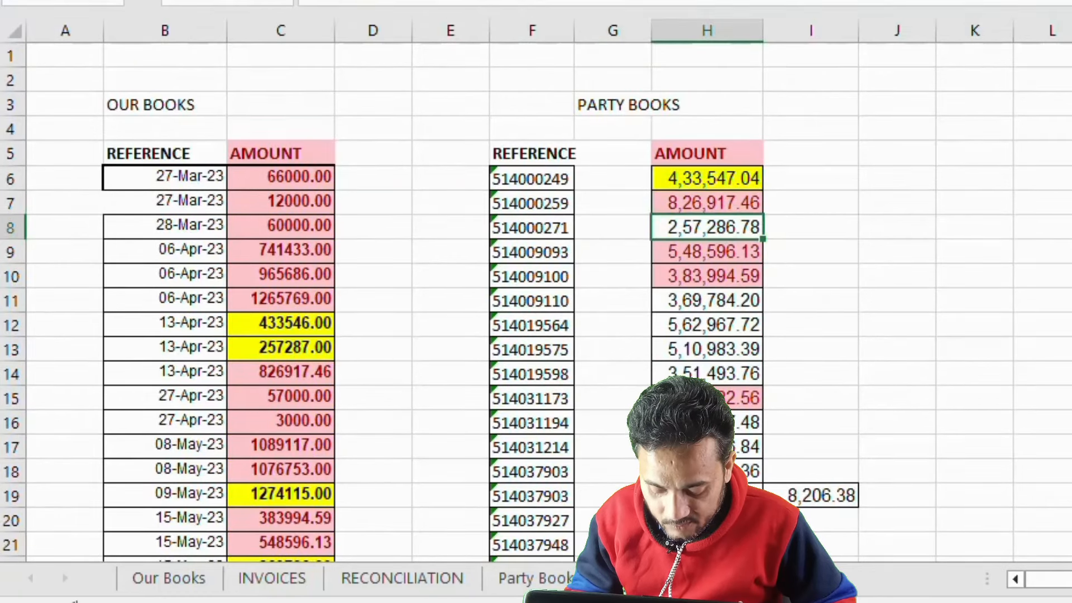
click(258, 1)
drag(721, 301, 719, 376)
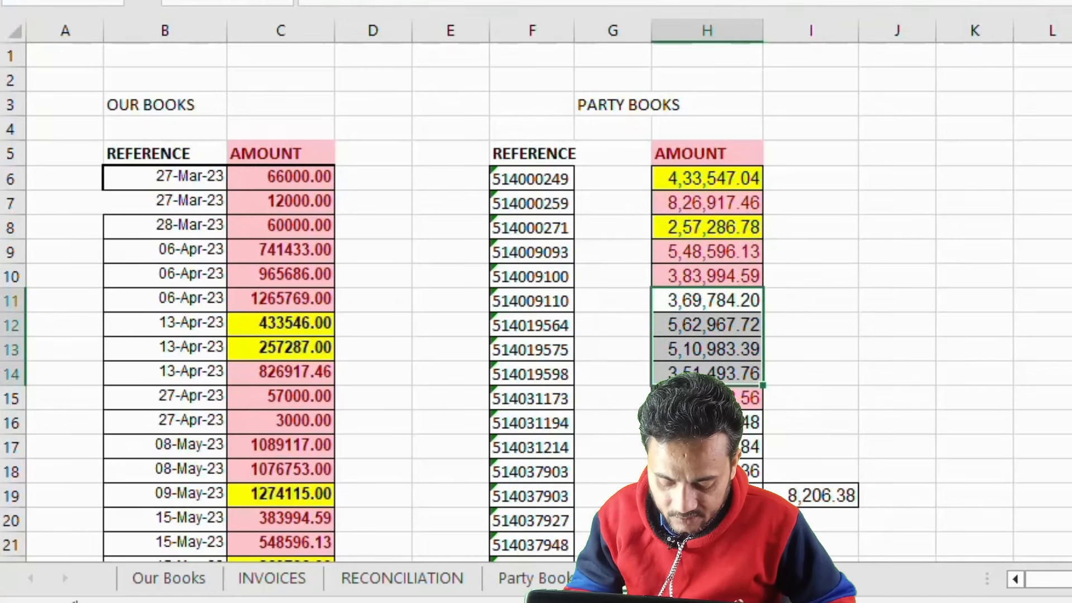
click(258, 1)
drag(739, 425, 740, 467)
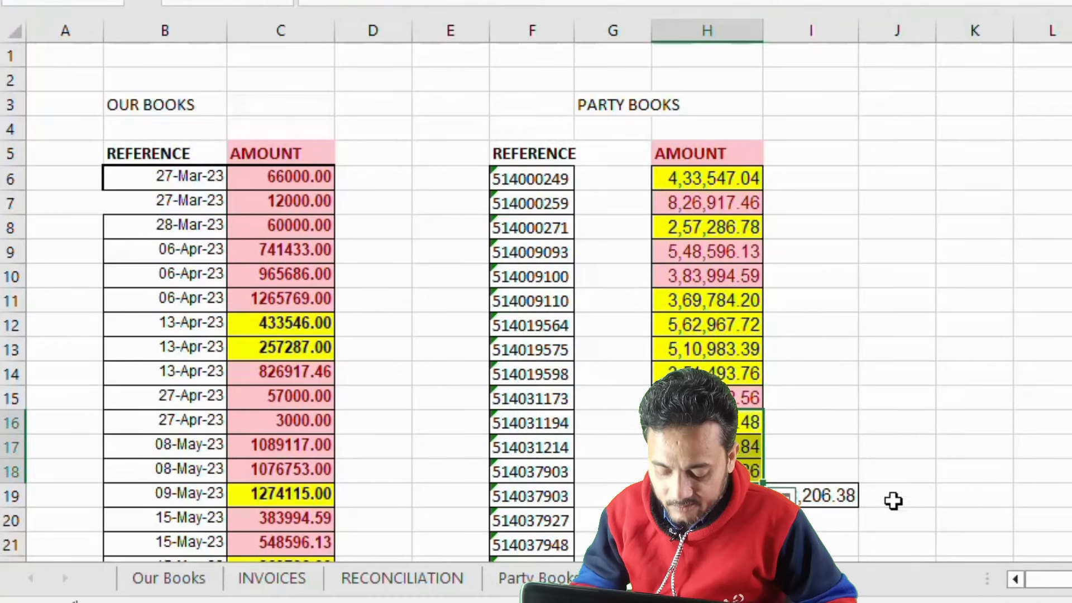
click(851, 497)
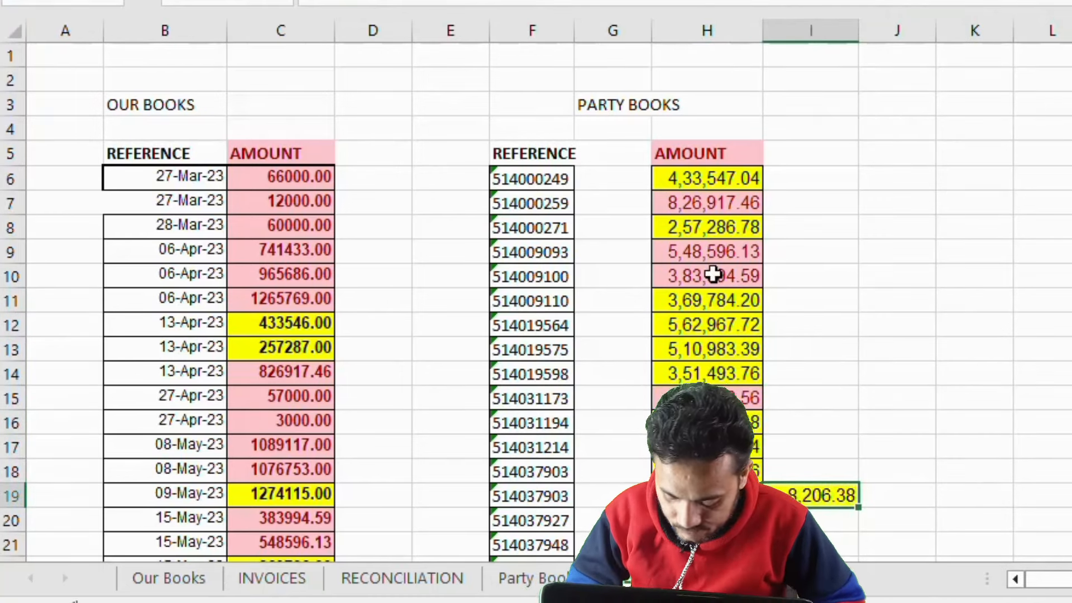
Highlight the unmatched PARTY BOOKS amounts in H21, H30 and H32:H33 in yellow.
scroll(885, 332, down, 3)
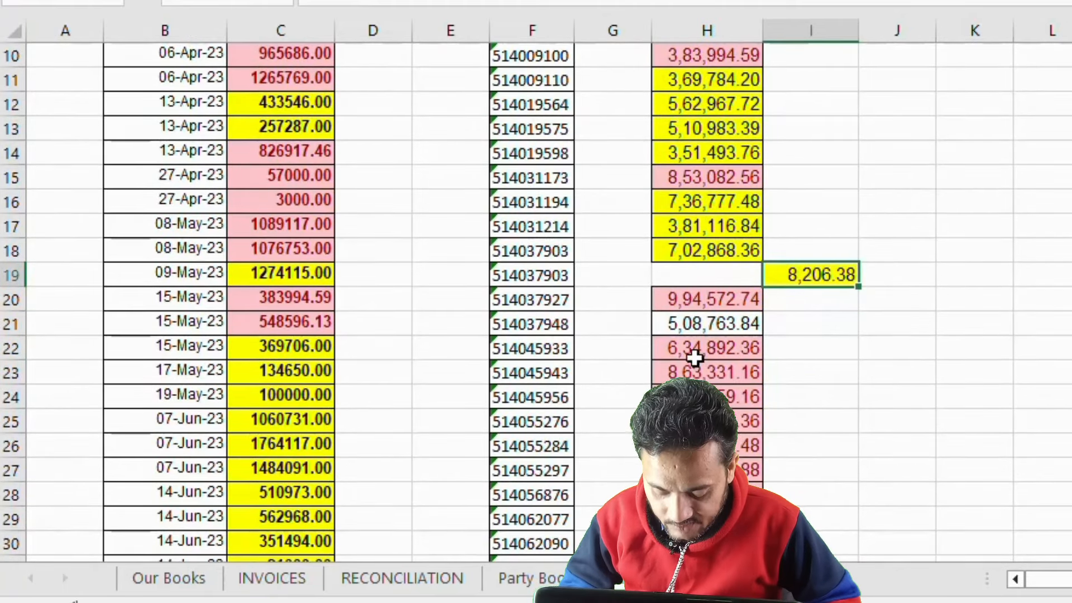
click(712, 331)
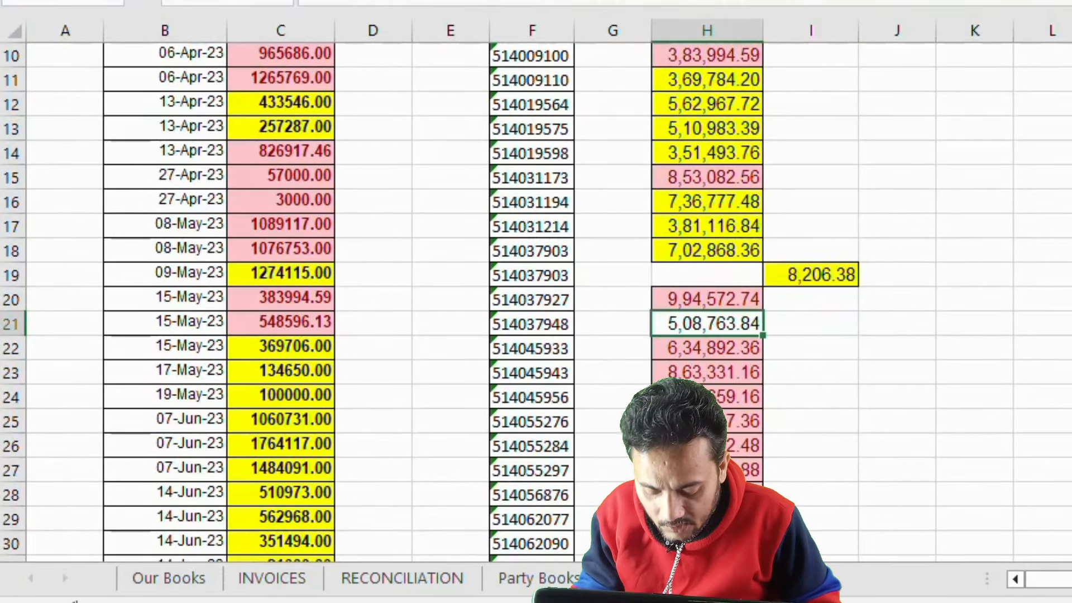
key(F4)
scroll(860, 343, down, 3)
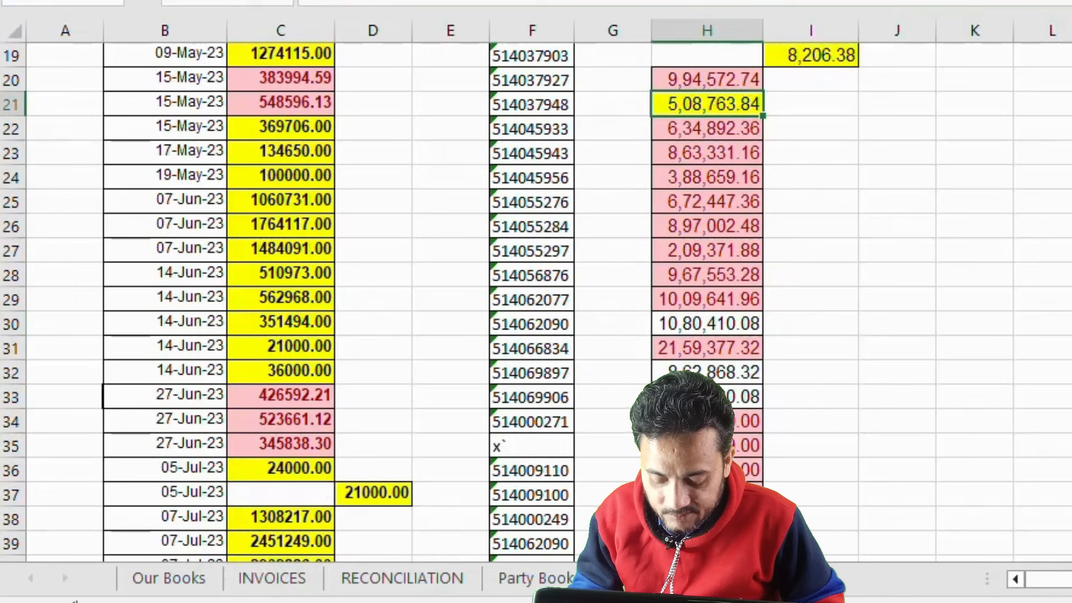
click(693, 331)
key(F4)
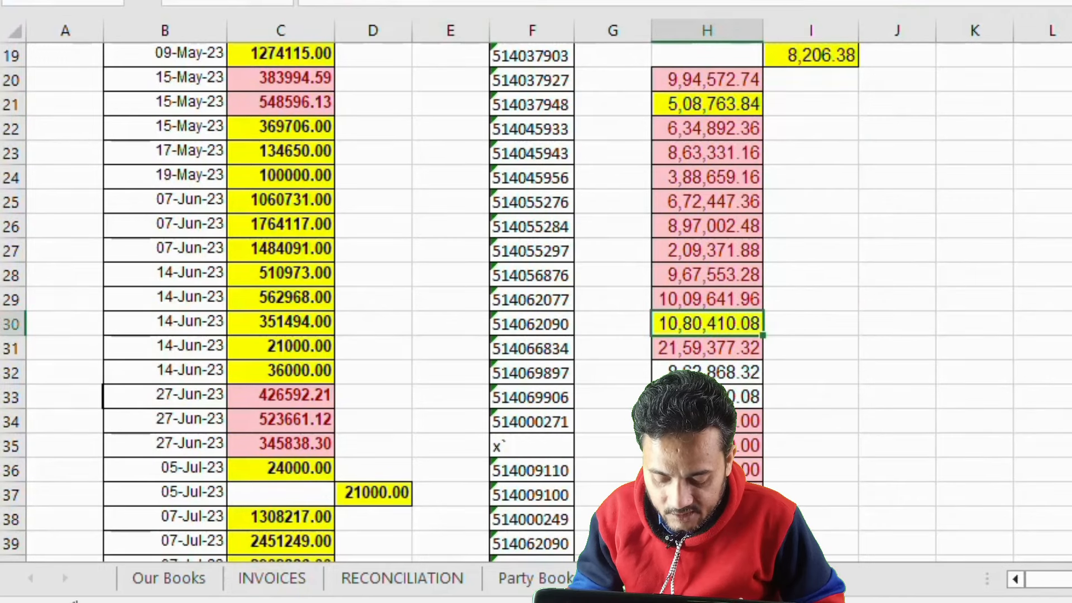
drag(708, 370, 708, 396)
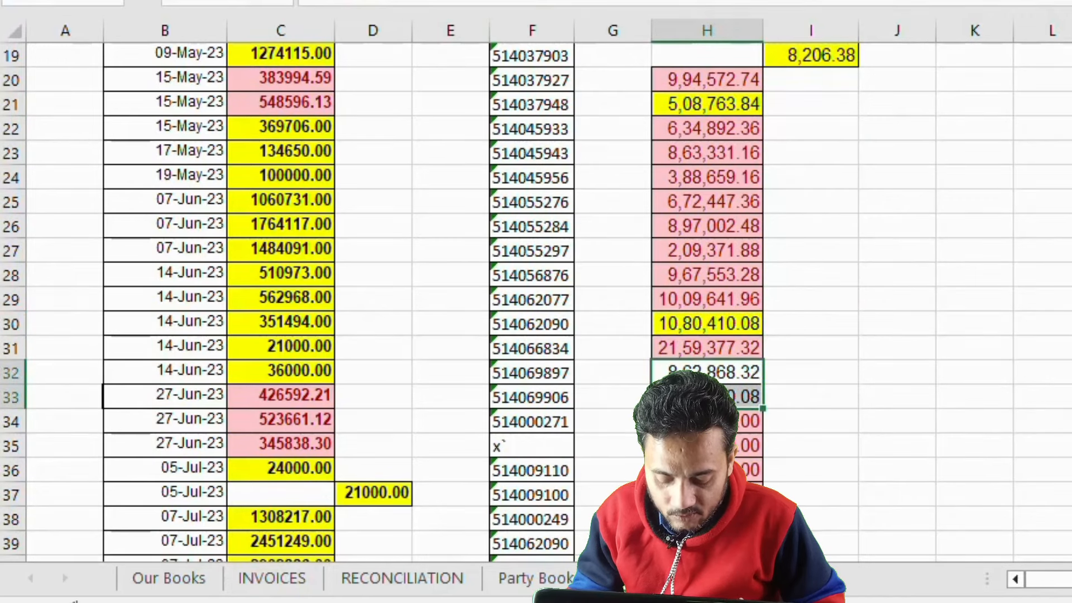
Fill the block of unmatched PARTY BOOKS amounts in H39:H48 with yellow.
scroll(746, 324, down, 3)
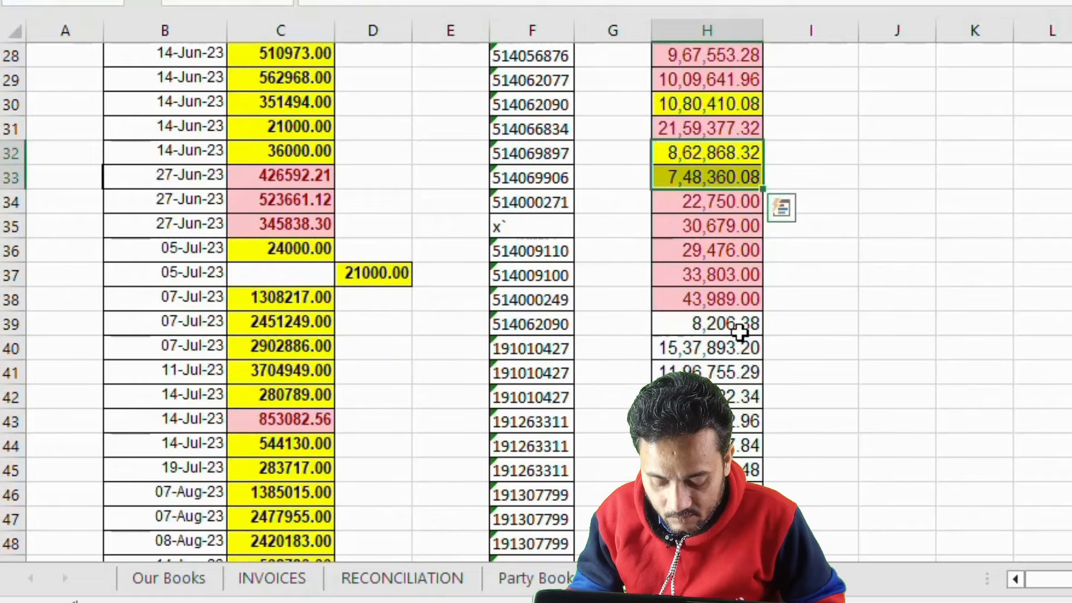
drag(713, 316, 709, 558)
scroll(708, 503, down, 1)
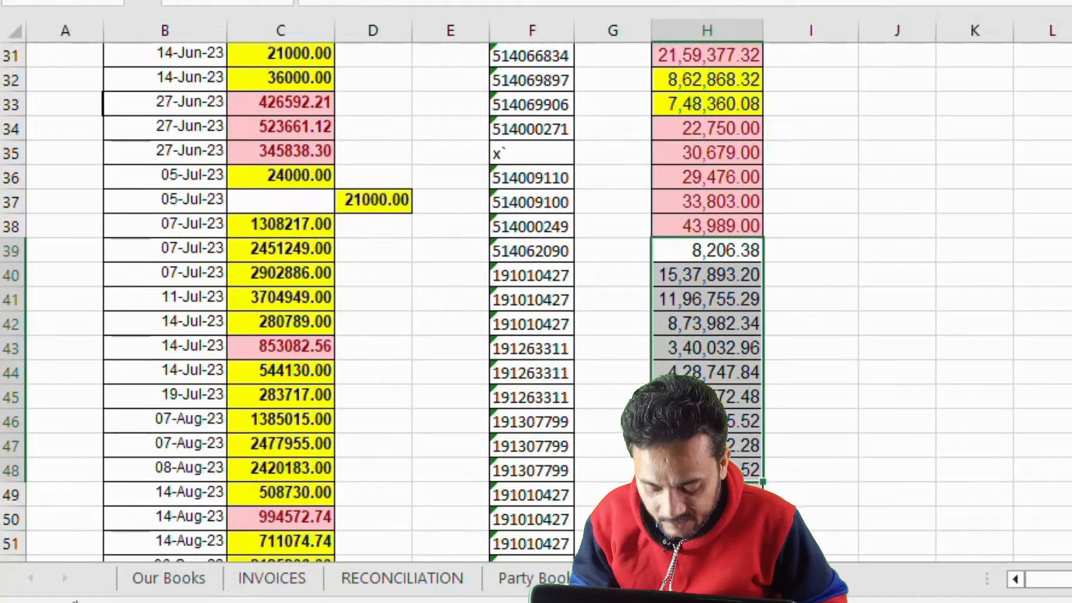
key(F4)
Fill the block of unmatched PARTY BOOKS amounts in H56:H63 with yellow.
scroll(829, 364, down, 3)
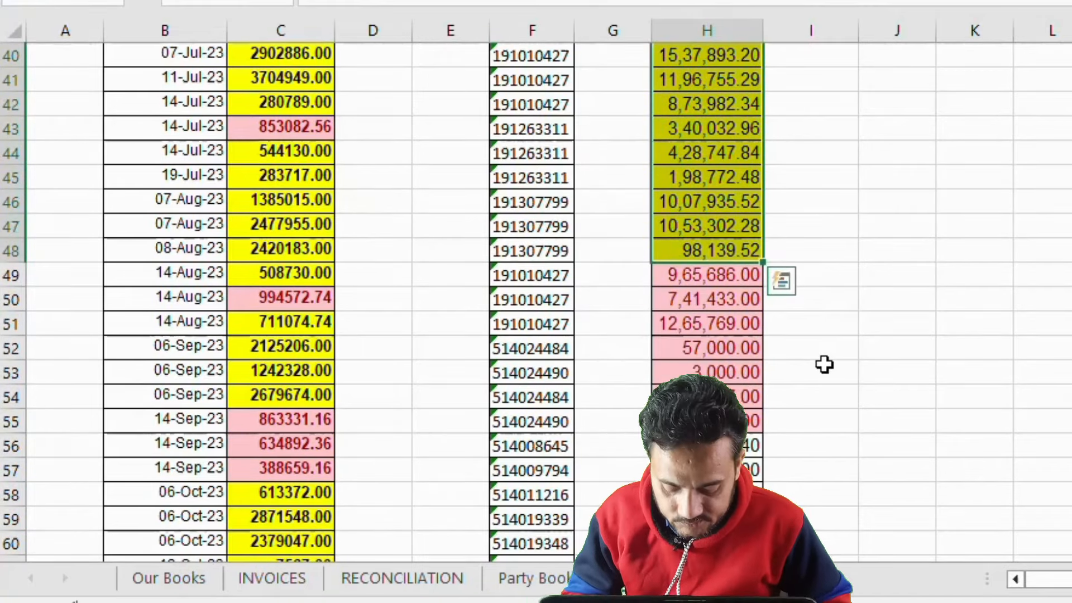
drag(707, 446, 707, 495)
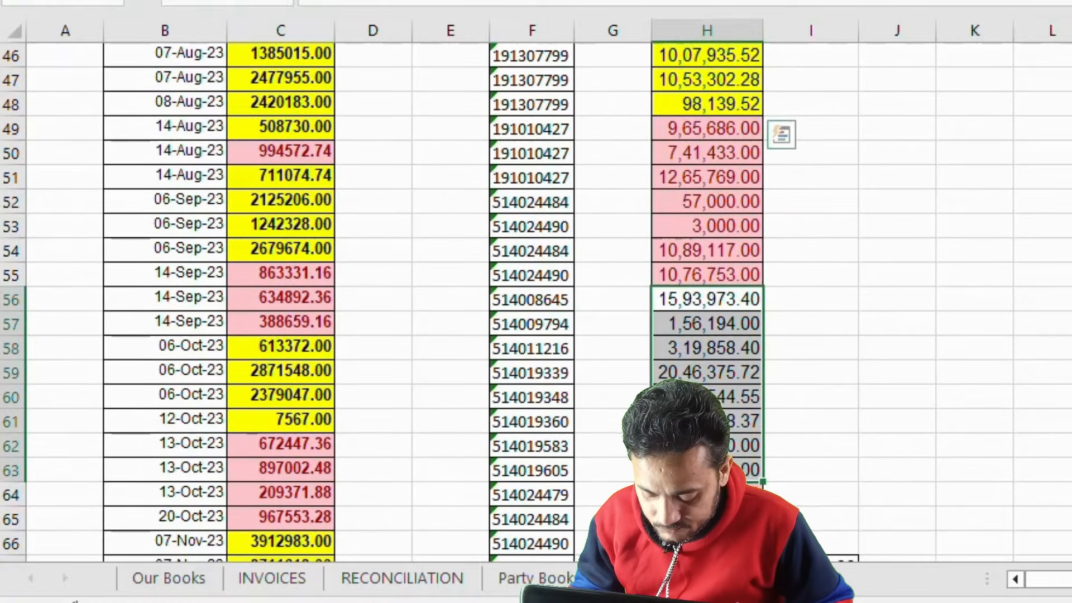
click(299, 1)
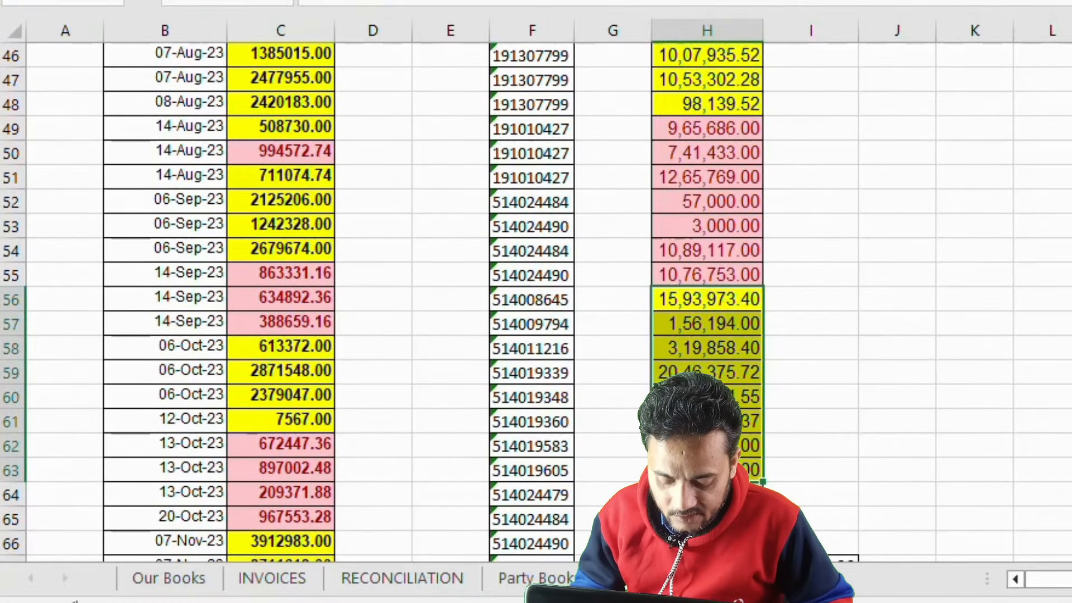
Highlight the PARTY BOOKS amount in I67 and the block of unmatched amounts from H68 downward in yellow.
scroll(871, 344, down, 2)
click(801, 424)
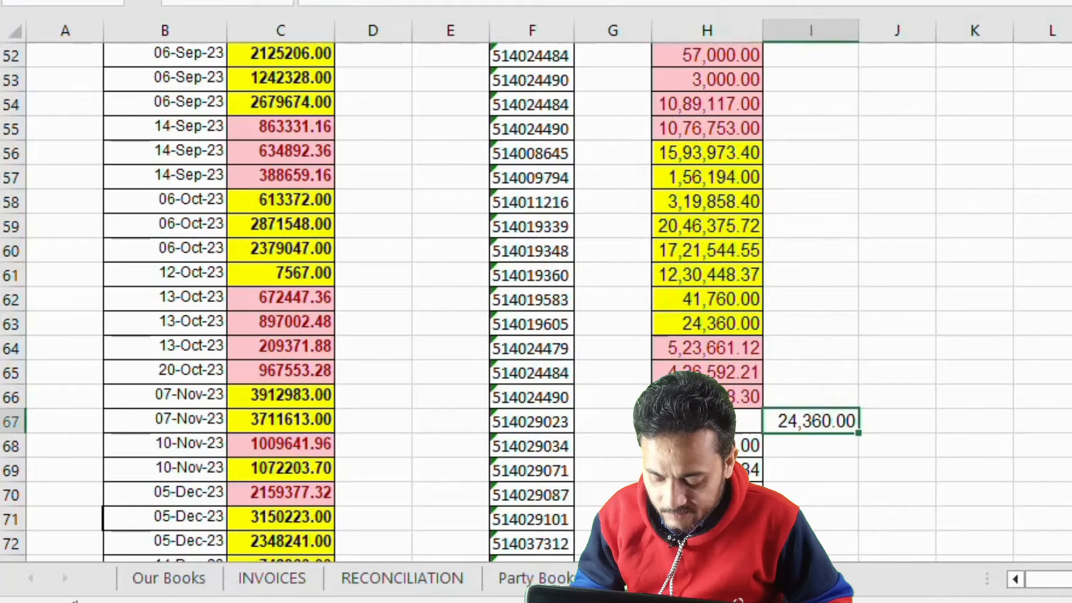
key(F4)
mouse_move(707, 446)
mouse_down()
mouse_move(707, 570)
mouse_move(754, 475)
mouse_move(726, 447)
mouse_up()
key(F4)
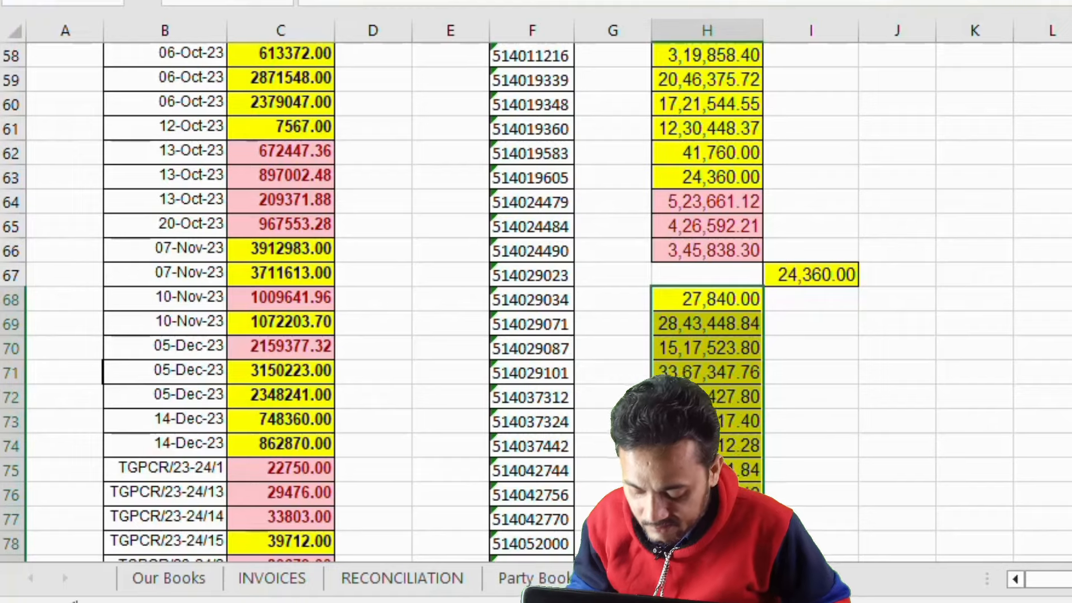
Copy the highlighted OUR BOOKS and PARTY BOOKS tables into the RECONCILIATION sheet, with their headings in row 115.
scroll(536, 302, up, 19)
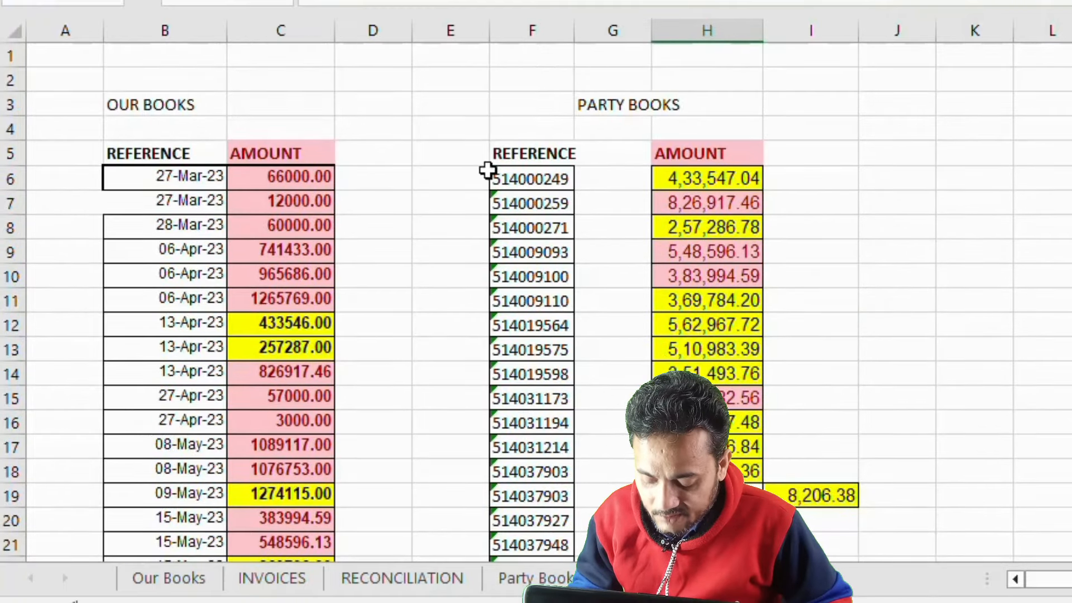
mouse_move(144, 25)
mouse_down()
mouse_move(452, 62)
mouse_move(705, 136)
mouse_move(800, 206)
mouse_up()
key(ctrl+c)
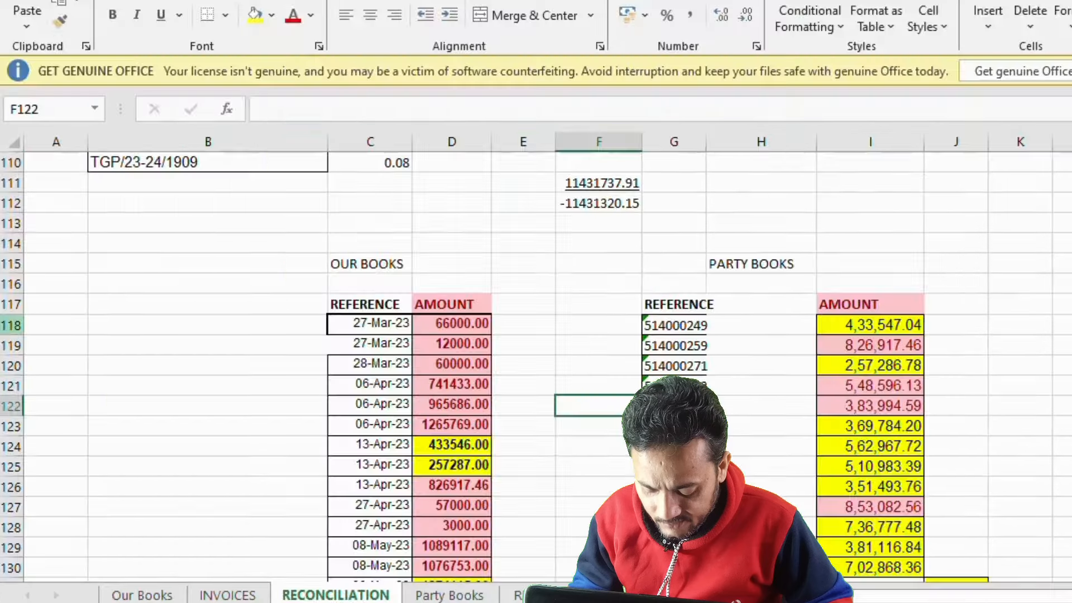
Delete rows 118:123 with the matched 27-Mar to 06-Apr OUR BOOKS entries, and the rows of matched entries from 826917.46 to 1076753.00.
drag(11, 325, 13, 426)
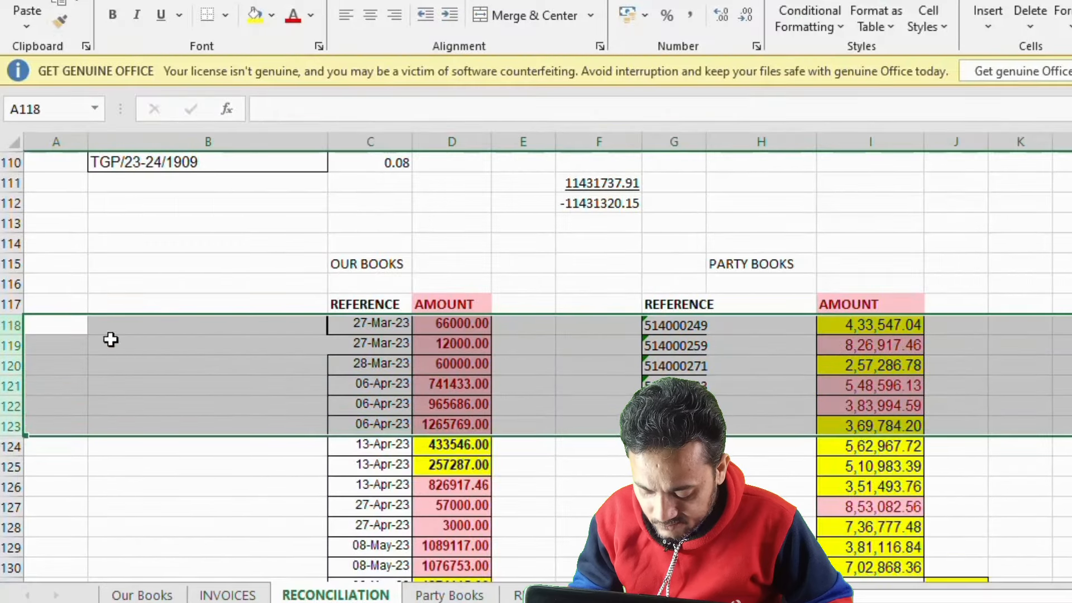
key(ctrl+minus)
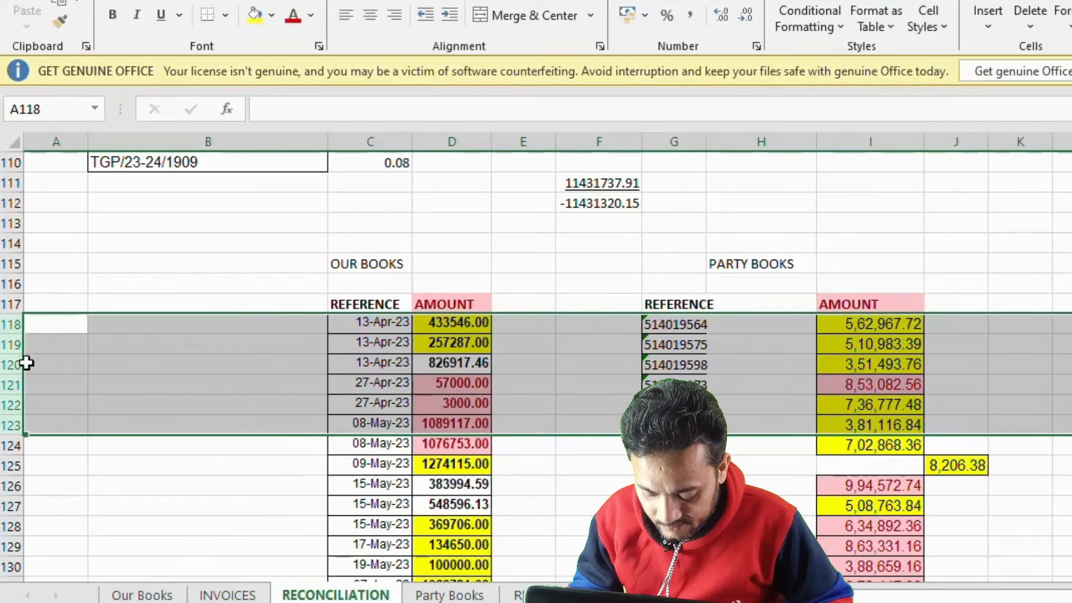
drag(11, 364, 11, 434)
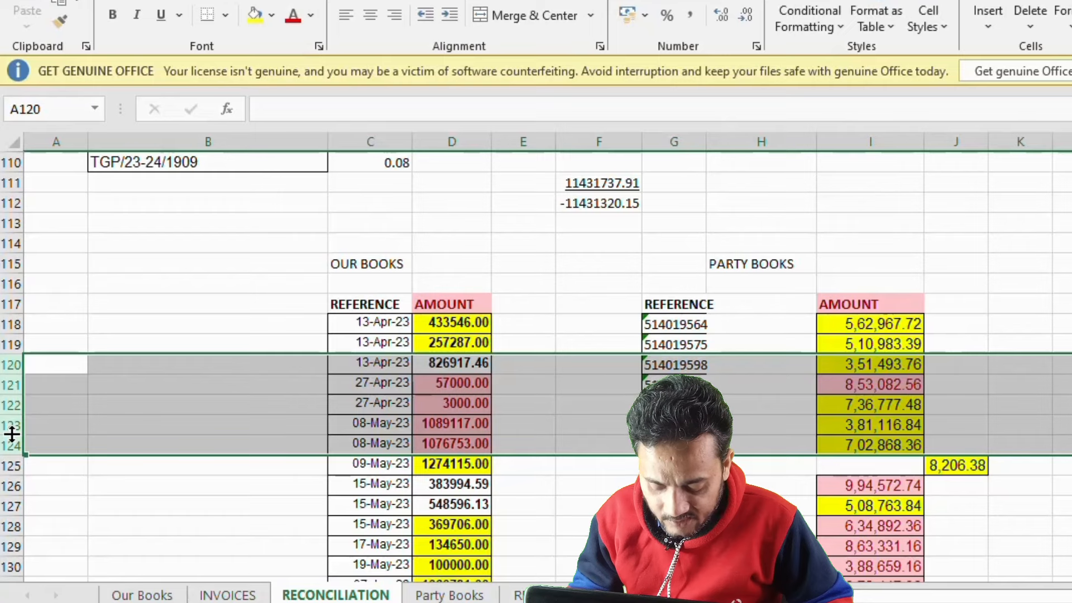
click(406, 384)
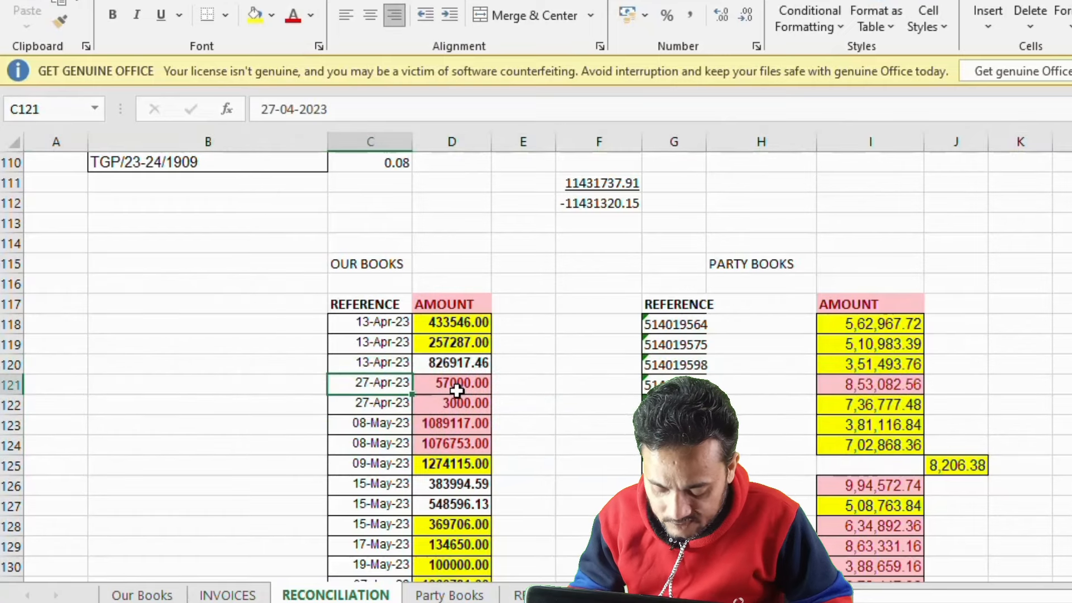
drag(11, 364, 3, 445)
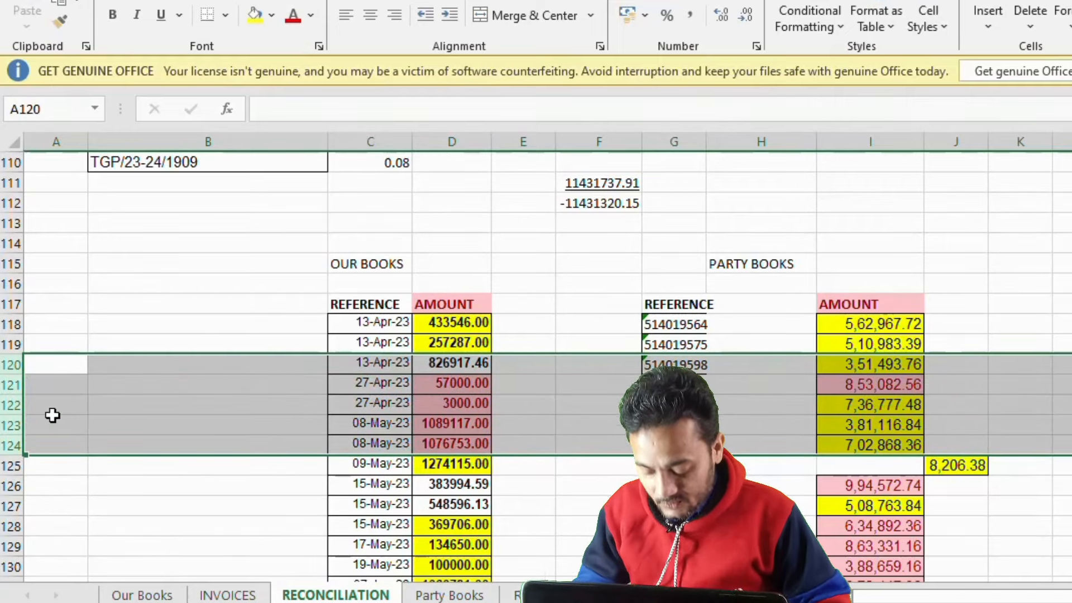
key(ctrl+minus)
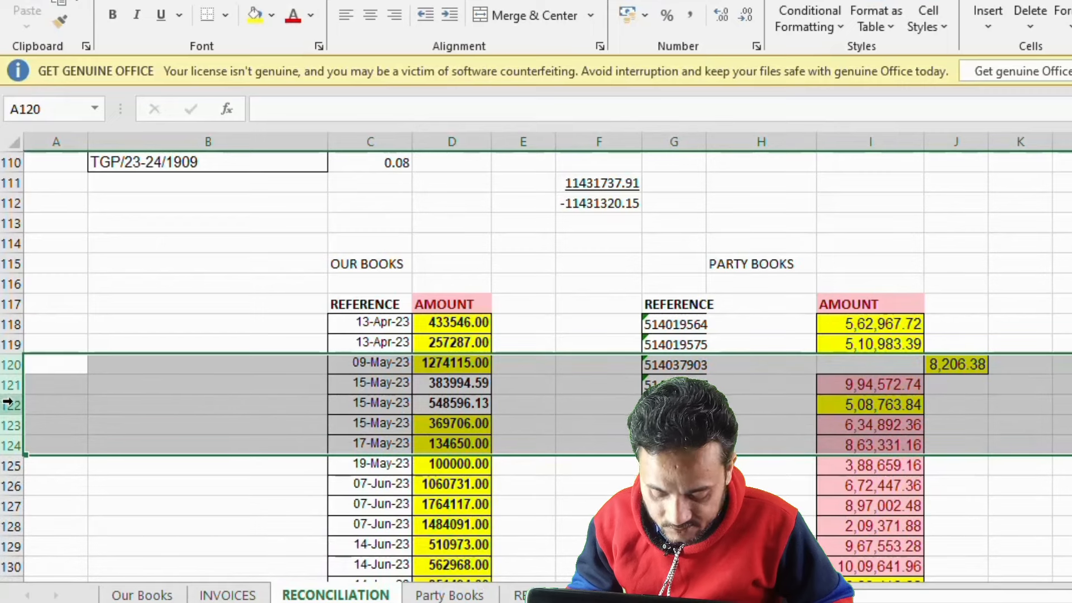
Delete rows 121:122 with the matched 15-May-23 OUR BOOKS amounts 383994.59 and 548596.13.
click(401, 381)
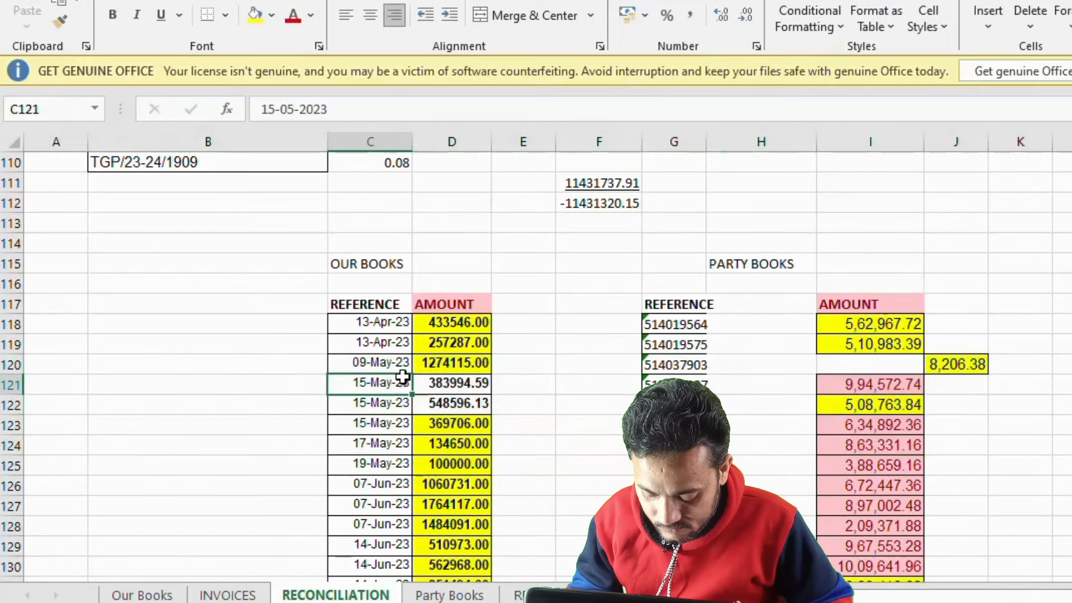
click(6, 384)
key(shift+Down)
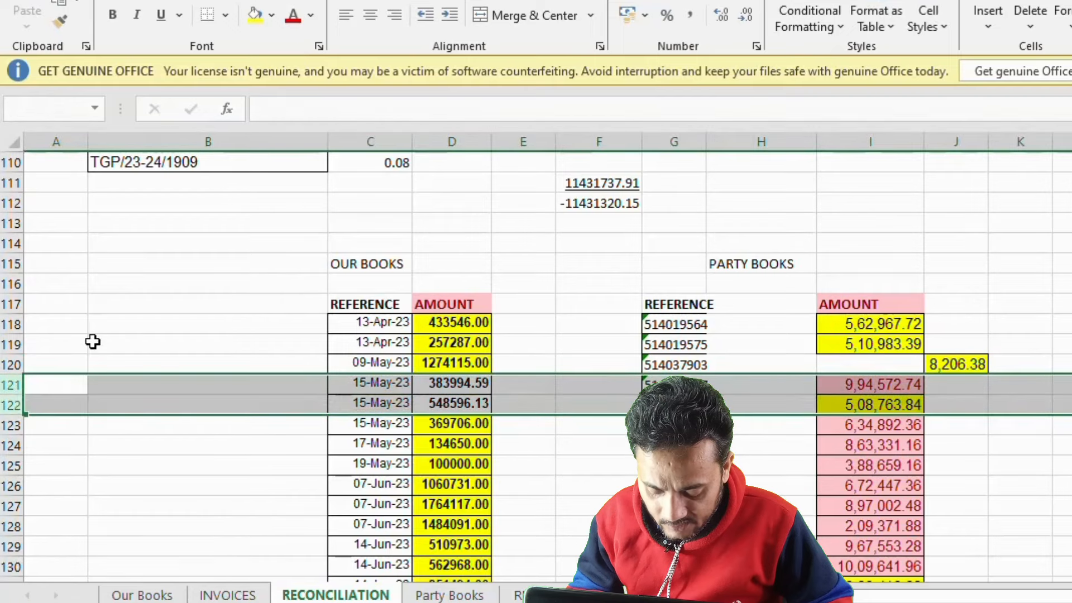
key(ctrl+minus)
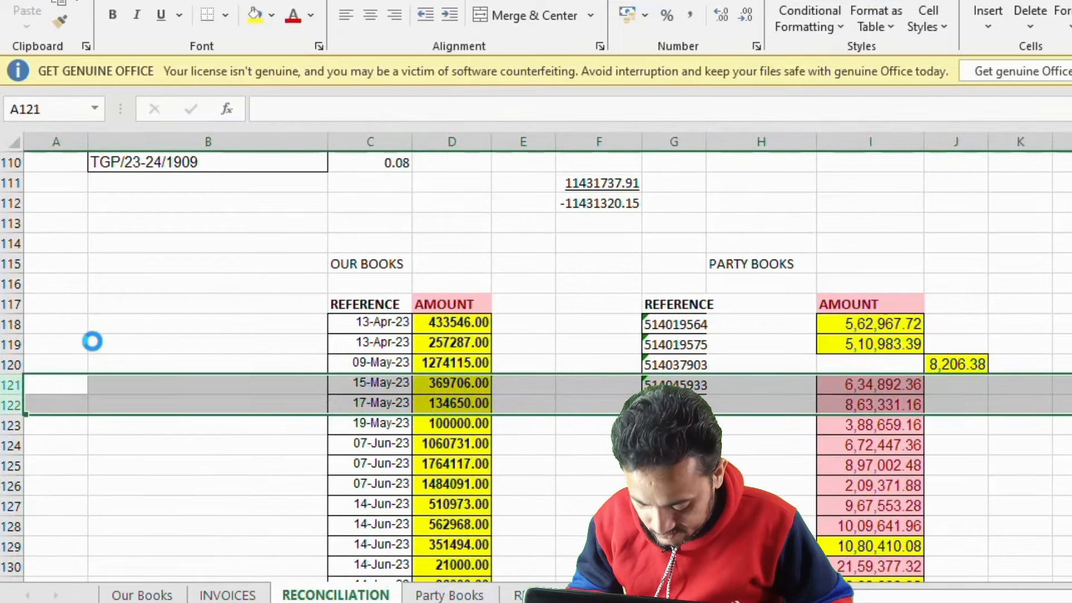
Delete rows 132:134 with the three matched 27-Jun-23 OUR BOOKS entries.
scroll(582, 442, down, 3)
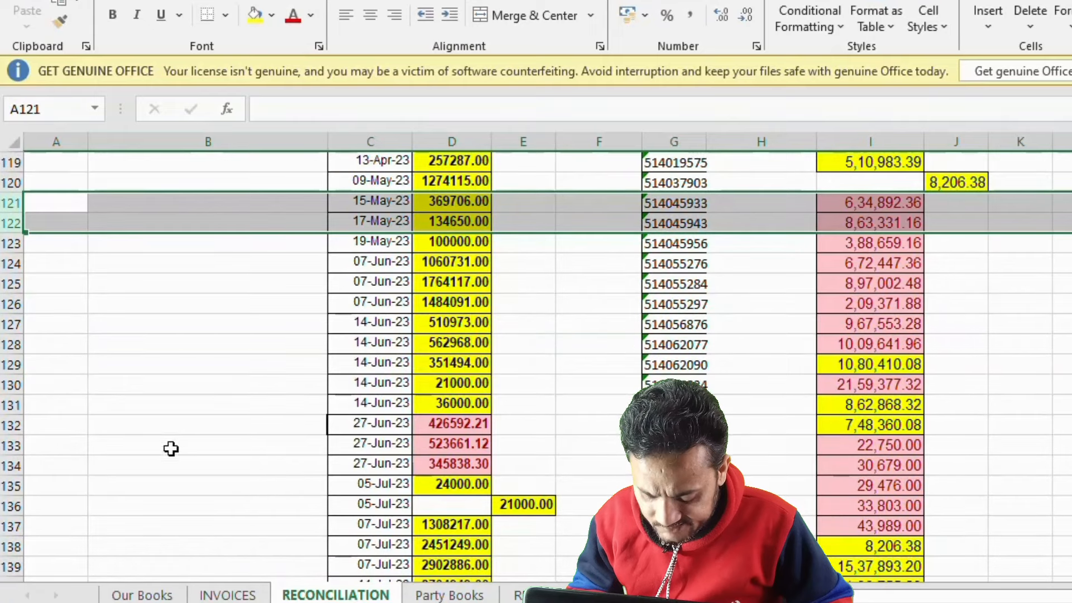
click(342, 431)
key(shift+space)
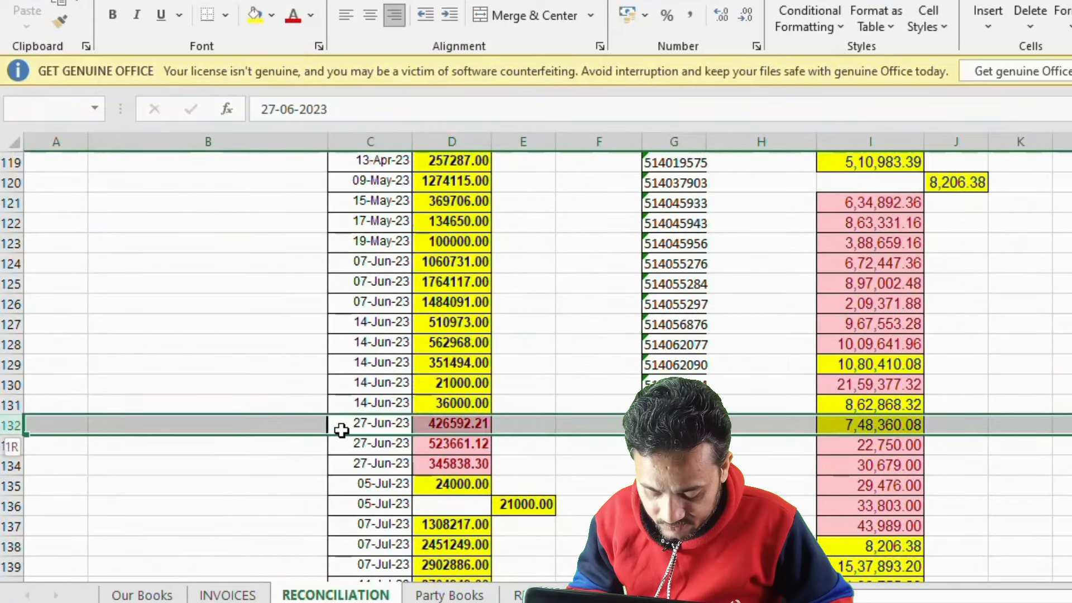
key(shift+Down)
key(shift+Down)
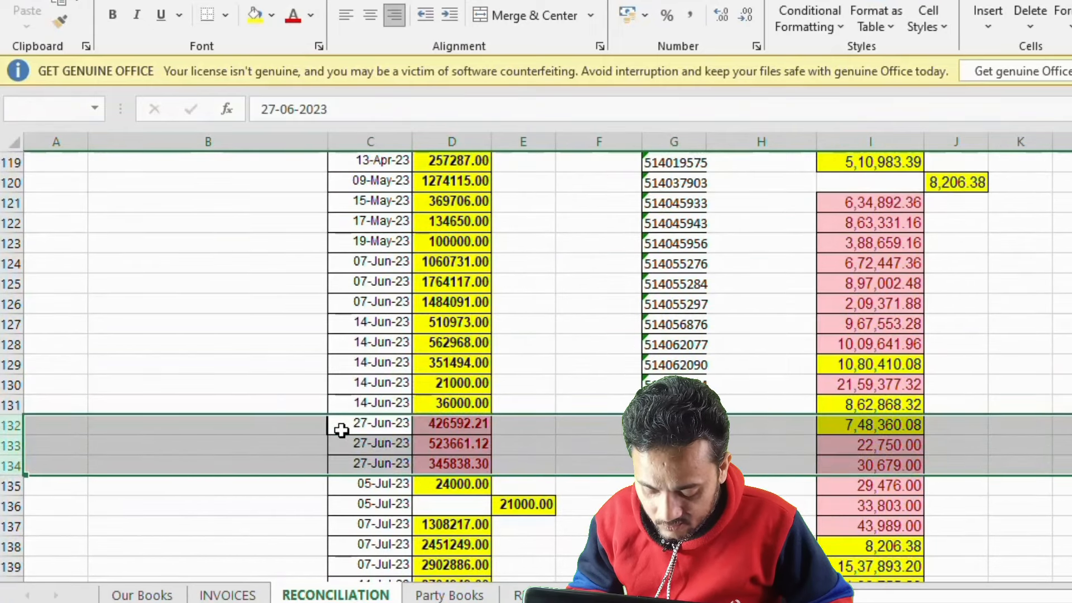
key(ctrl+minus)
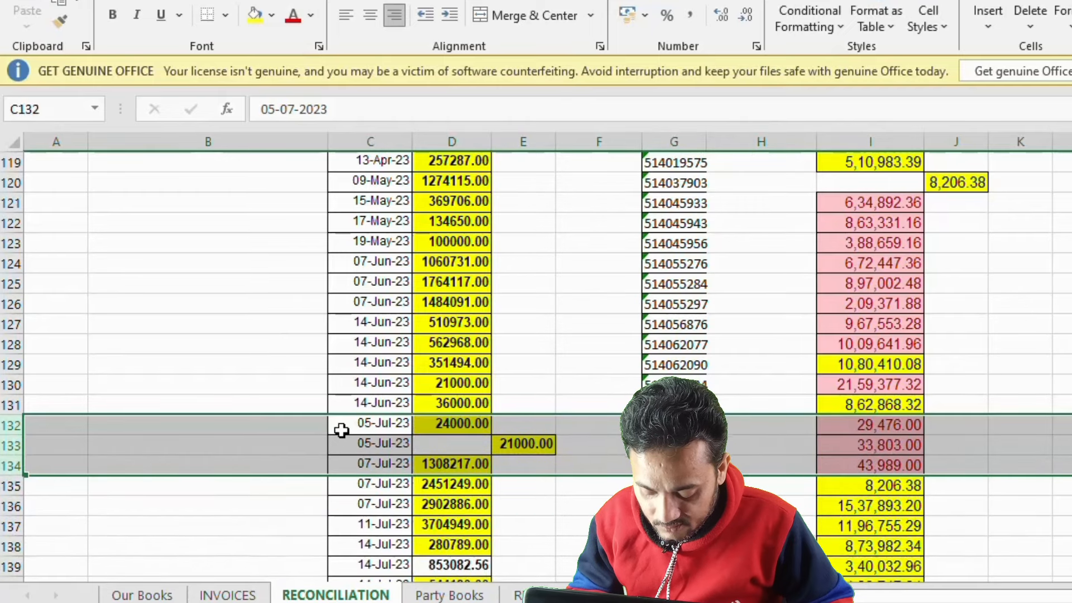
Move the 05-Jul-23 amount of 21000.00 from E133 into the OUR BOOKS amount column at D133.
key(Right)
key(Right)
key(Down)
key(ctrl+x)
key(Left)
key(ctrl+v)
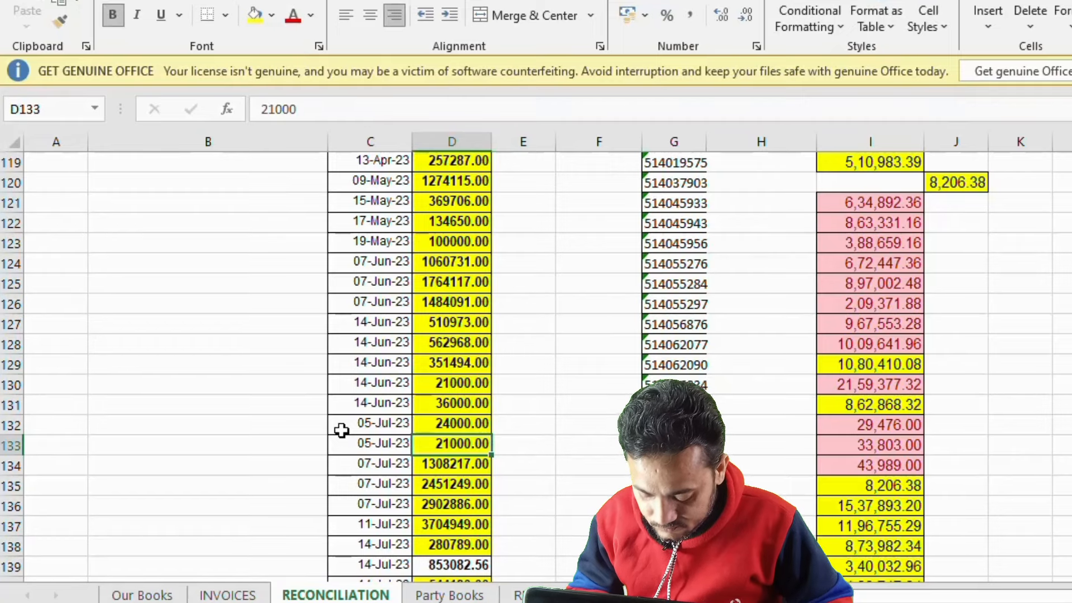
Delete the rows of the matched OUR BOOKS amounts 853082.56 of 14-Jul-23 and 994572.74 of 14-Aug-23.
scroll(570, 201, down, 3)
click(454, 382)
key(shift+space)
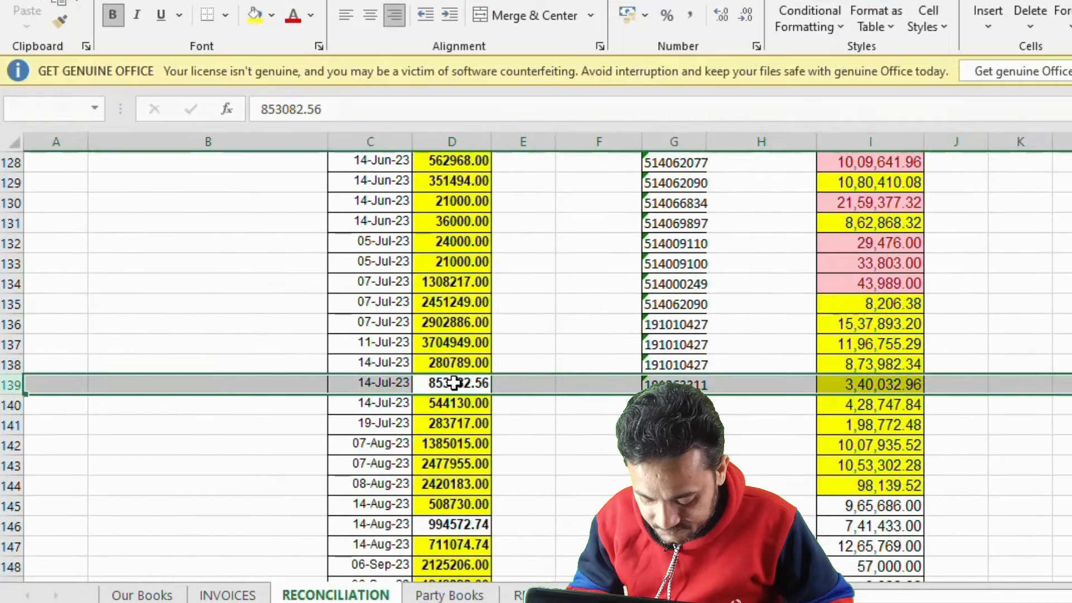
key(ctrl+minus)
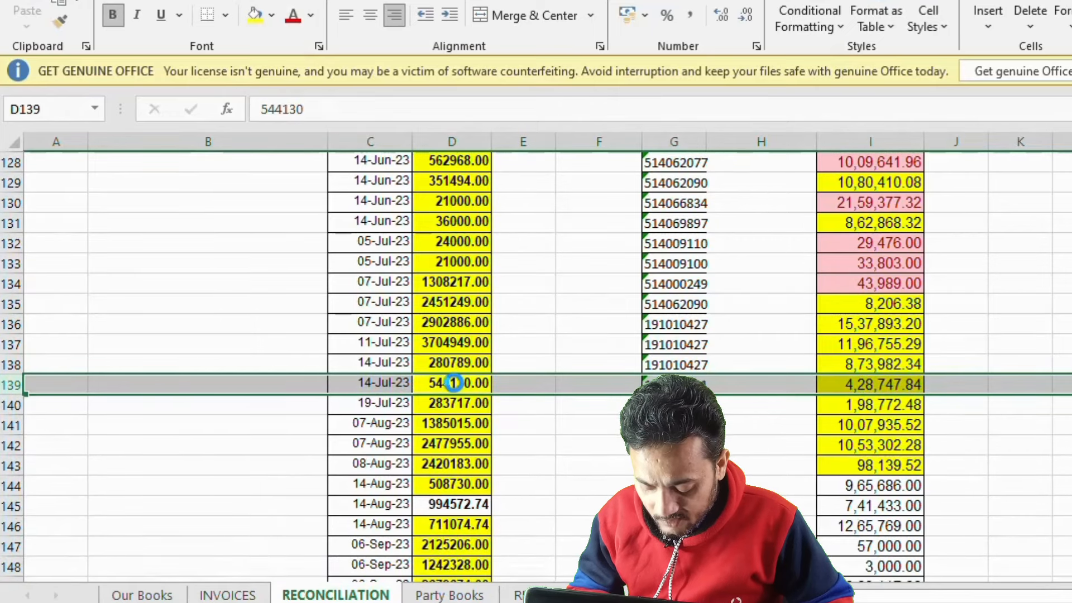
click(420, 505)
key(shift+space)
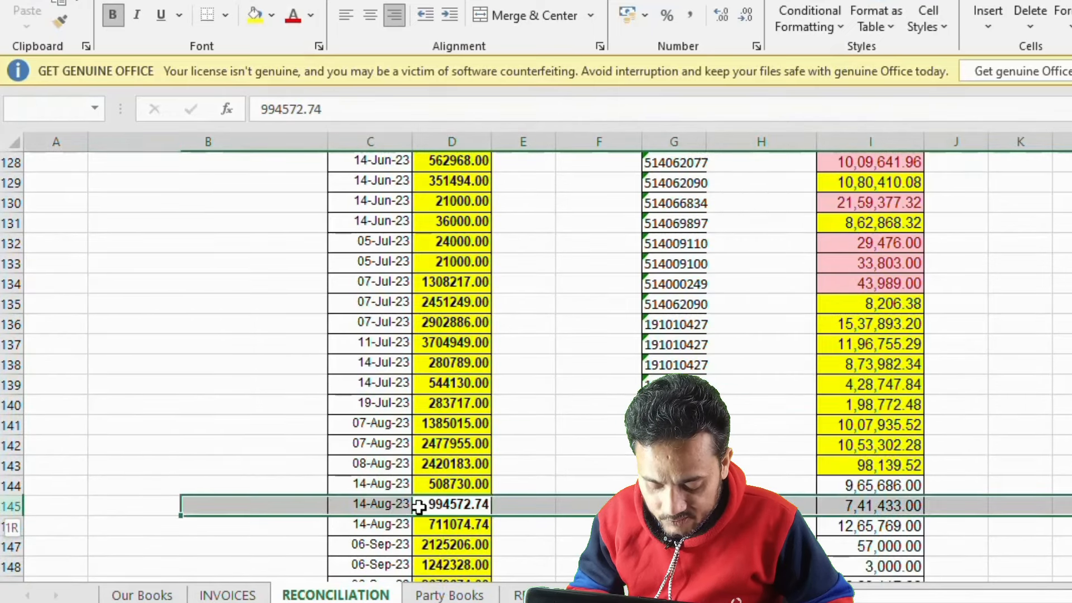
key(ctrl+minus)
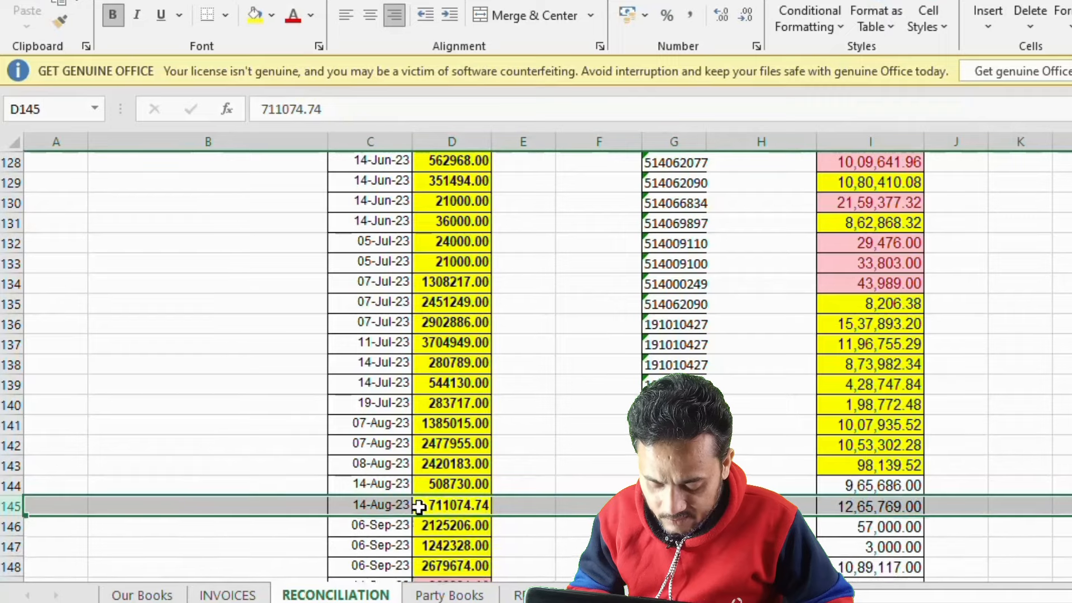
Delete rows 149:151 with the three matched 14-Sep-23 OUR BOOKS entries.
key(Down)
key(Down)
key(Down)
key(Down)
key(Down)
key(Up)
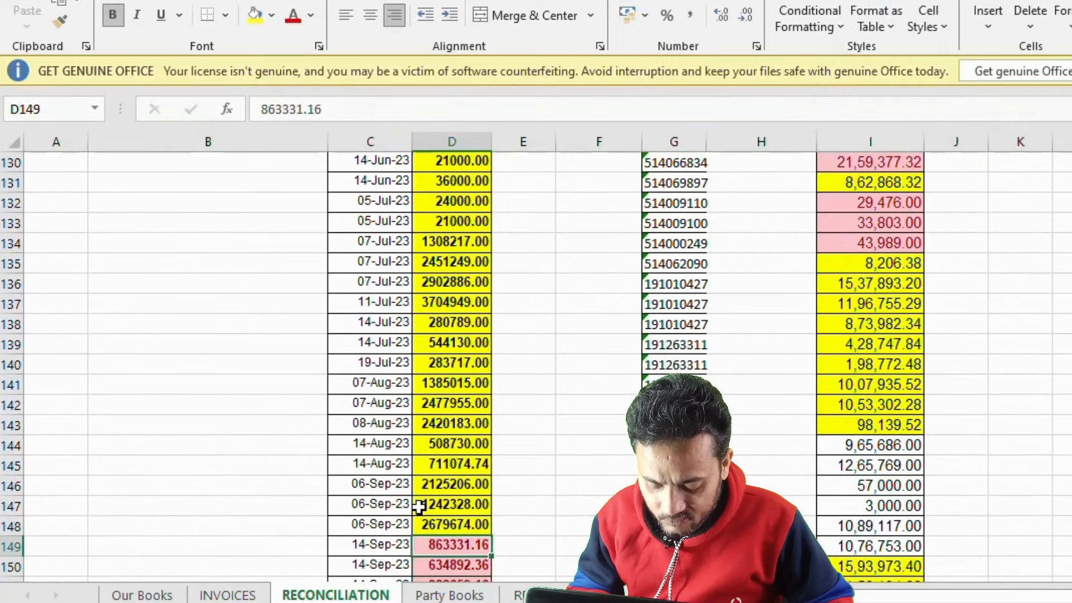
key(shift+space)
key(shift+Down)
key(shift+Down)
key(shift+Down)
key(shift+Down)
key(shift+Down)
key(shift+Up)
key(shift+Up)
key(shift+Up)
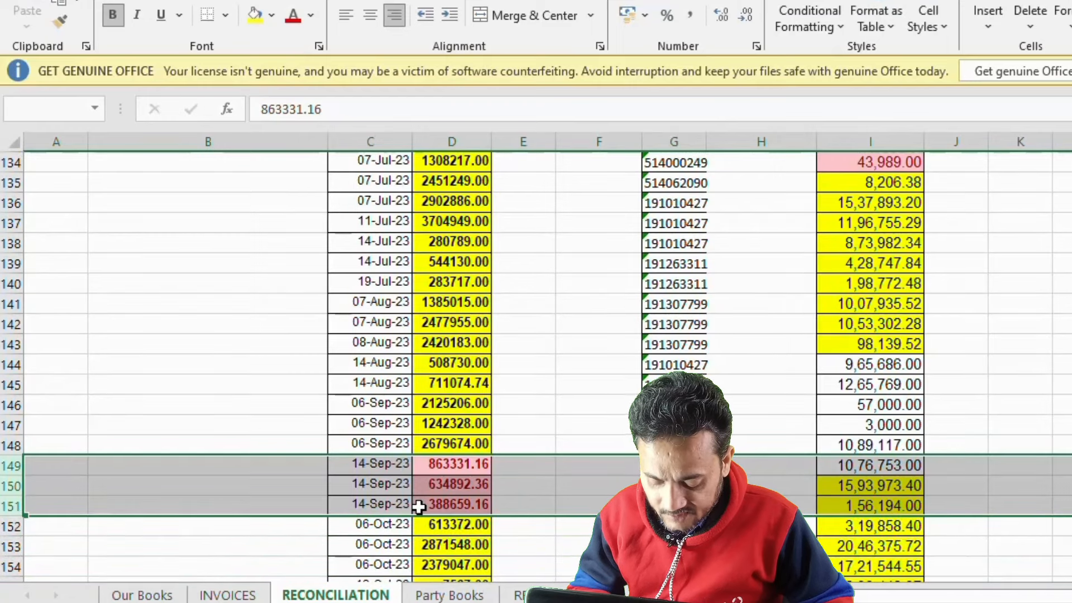
key(ctrl+minus)
Delete rows 153:156 with the matched OUR BOOKS entries of 13-Oct-23 and 20-Oct-23.
key(Down)
key(Down)
key(Down)
key(Down)
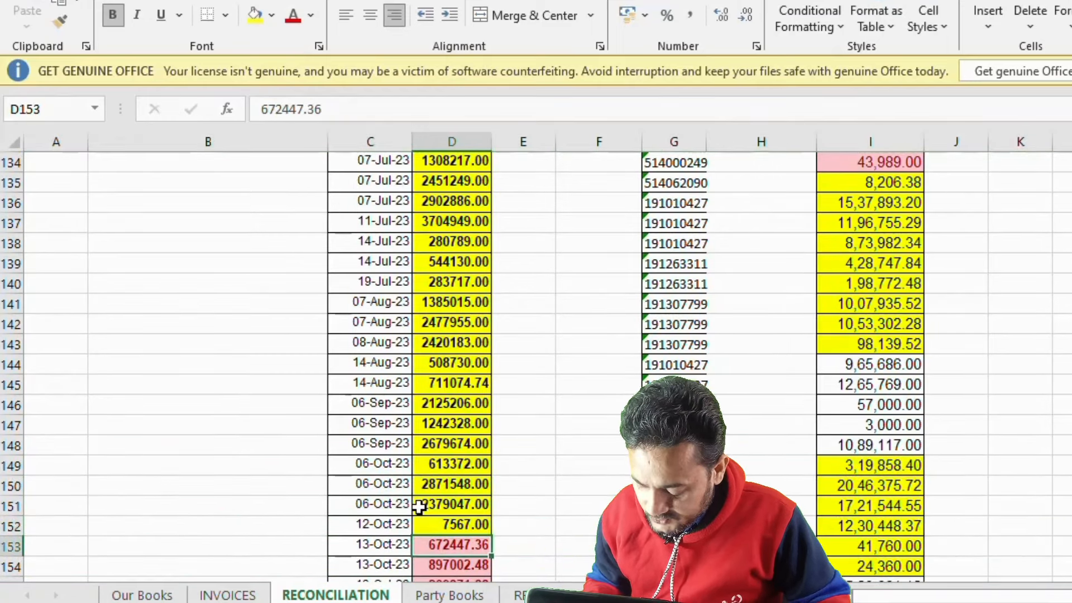
key(shift+space)
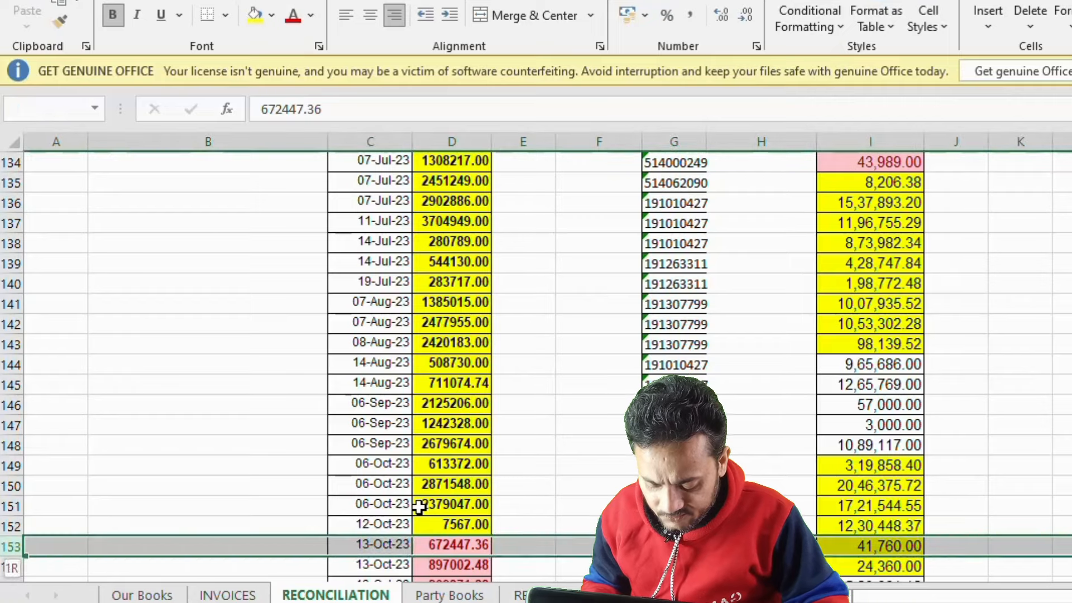
key(shift+Down)
key(shift+Down)
key(shift+Down)
key(shift+Down)
key(shift+Down)
key(shift+Up)
key(shift+Up)
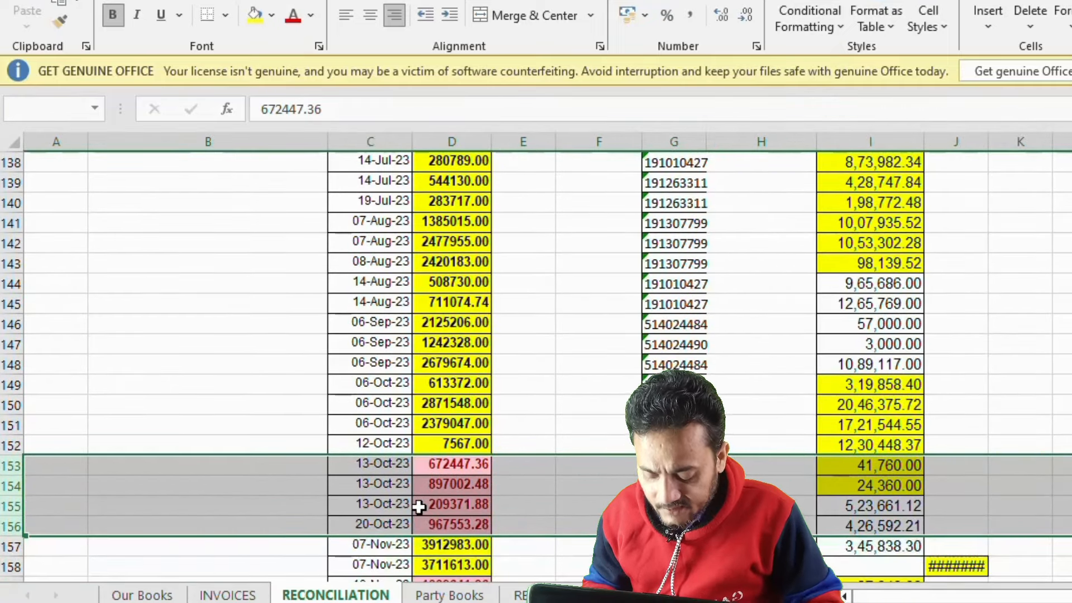
key(ctrl+minus)
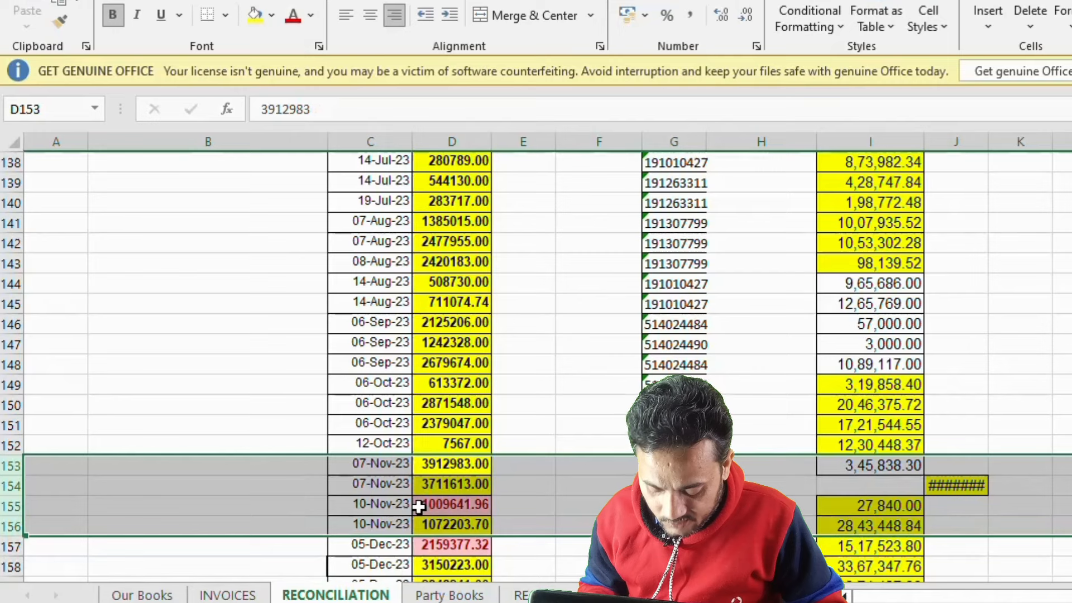
Delete the rows of the matched OUR BOOKS amounts 1009641.96 of 10-Nov-23 and 2159377.32 of 05-Dec-23.
key(Down)
key(Down)
key(ctrl+minus)
key(Down)
key(shift+space)
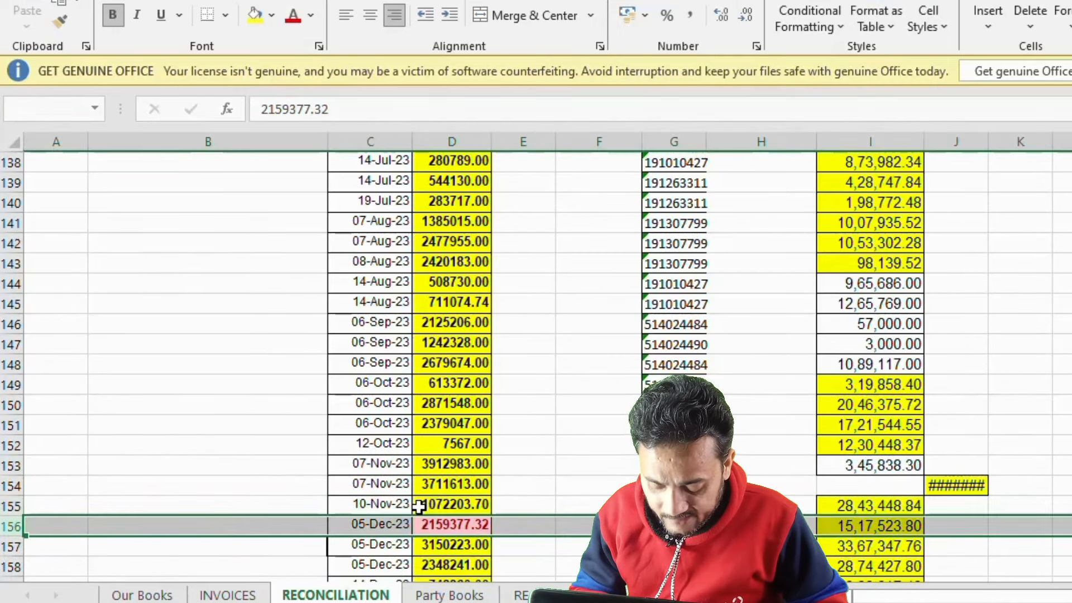
key(ctrl+minus)
Delete rows 160:162 with the matched OUR BOOKS amounts 22750, 29476 and 33803.
key(Down)
key(Down)
key(Down)
key(Down)
key(Down)
key(Down)
key(Down)
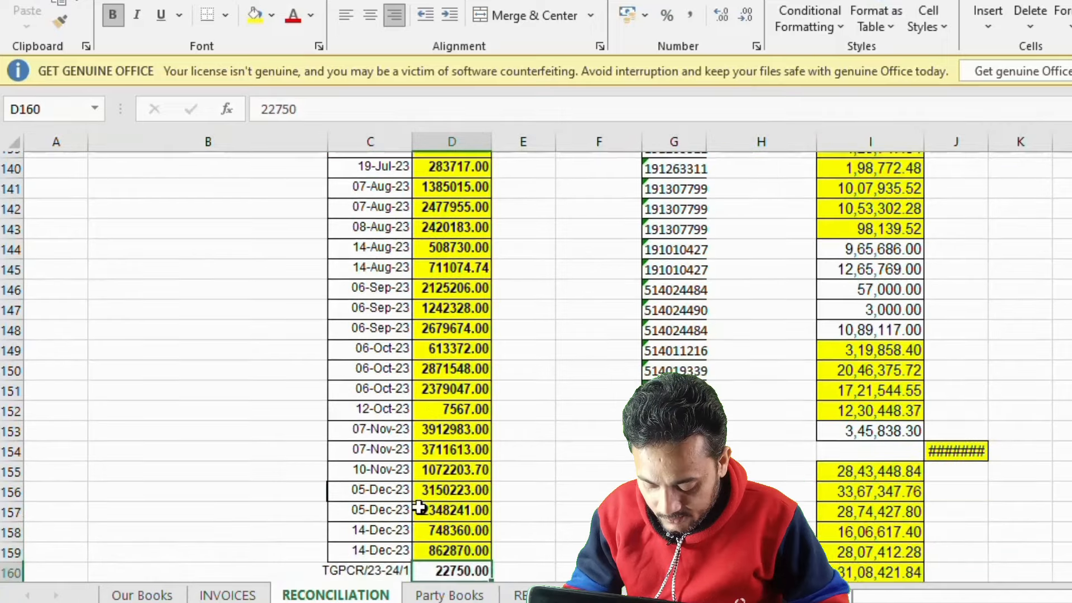
key(Up)
key(Up)
key(Up)
key(shift+space)
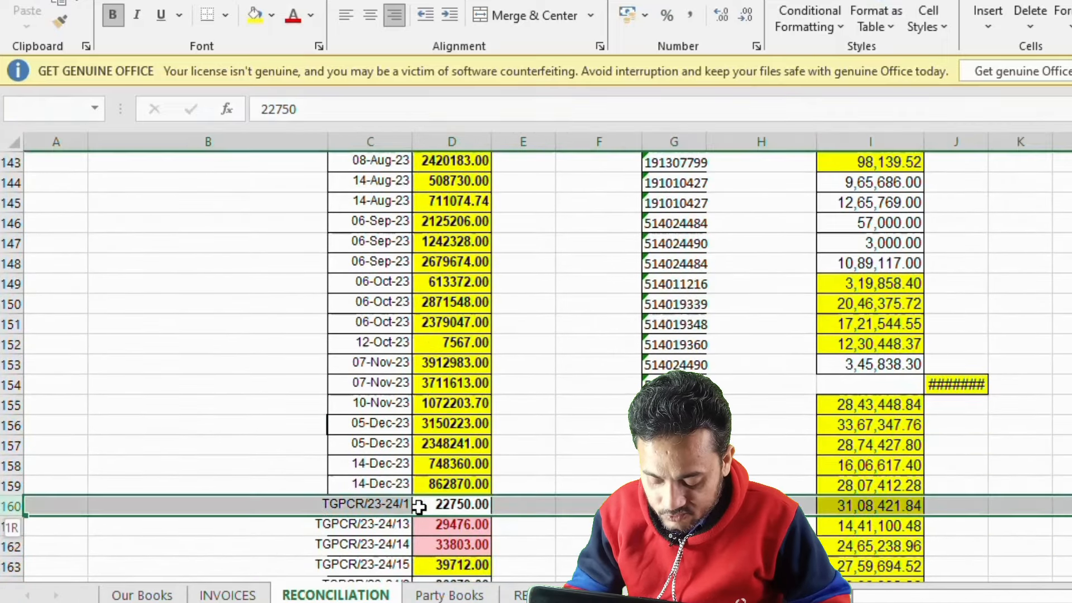
key(shift+Down)
key(shift+Down)
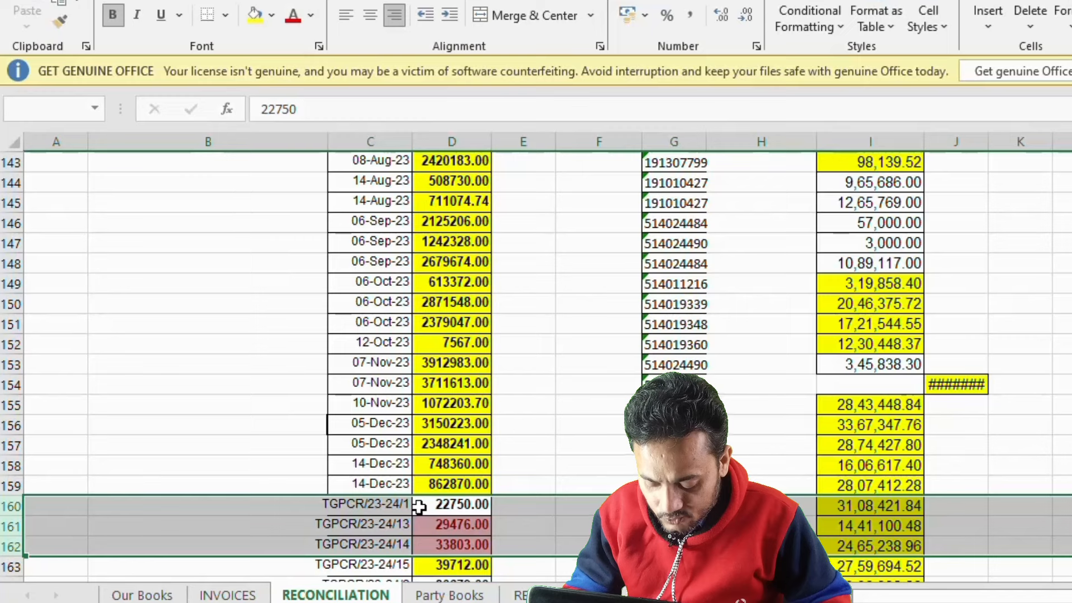
key(ctrl+minus)
Delete the rows of the matched OUR BOOKS amounts 30679 and 43989 below the 39712 entry.
key(Down)
key(shift+space)
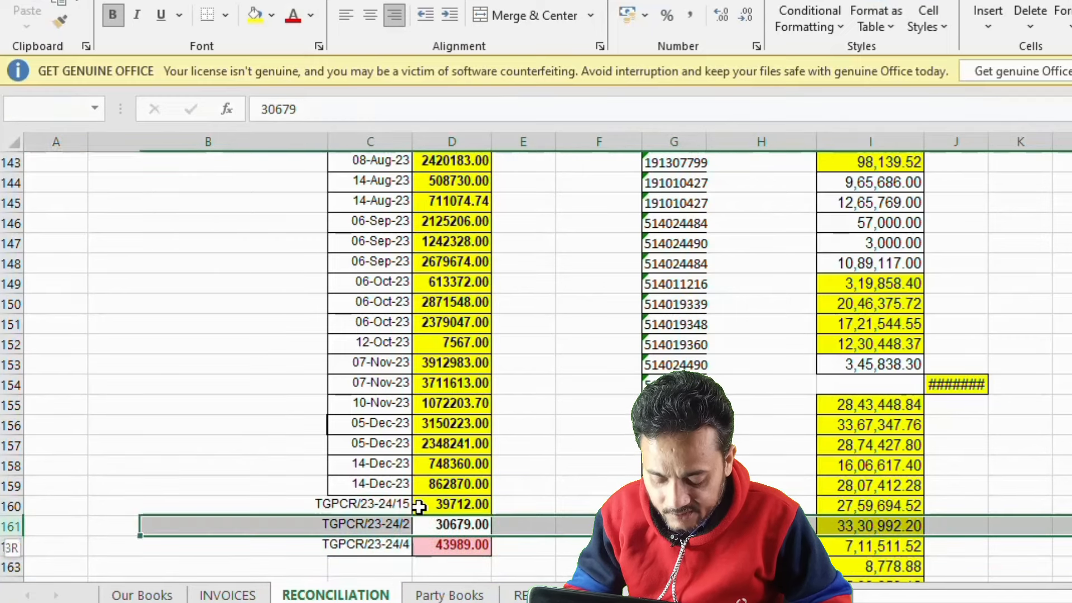
key(shift+Down)
key(ctrl+minus)
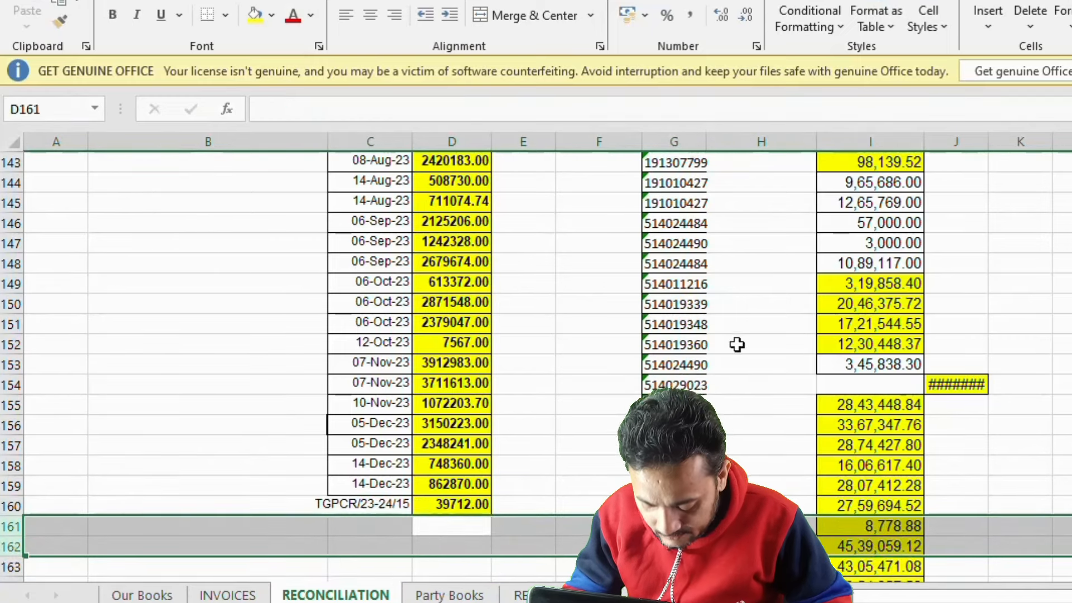
Sum the remaining OUR BOOKS amounts in D161 and delete the PARTY BOOKS columns starting at column G.
click(457, 521)
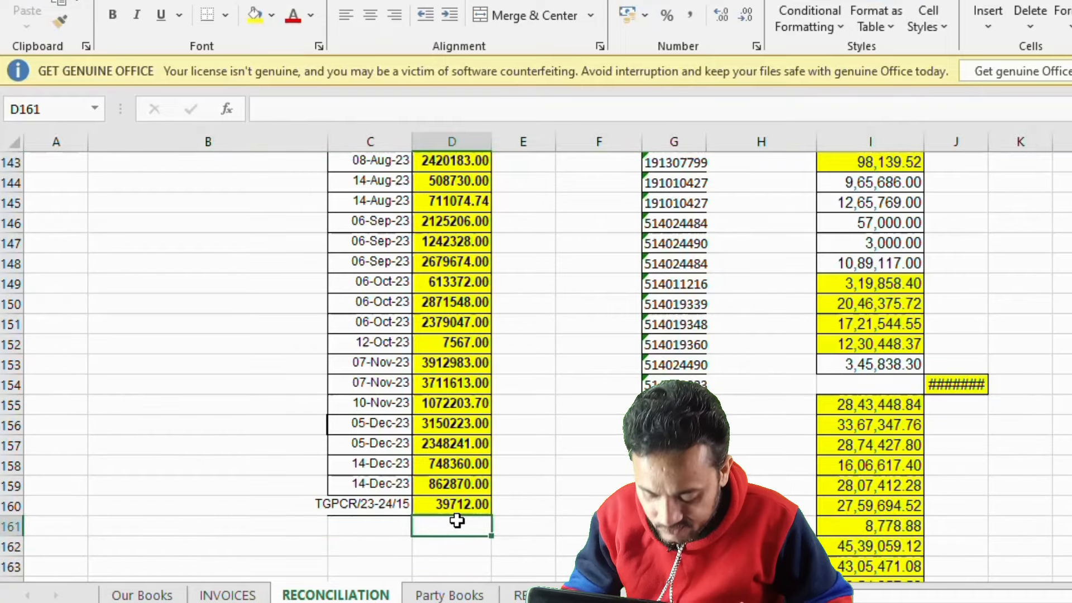
key(alt+equal)
key(Return)
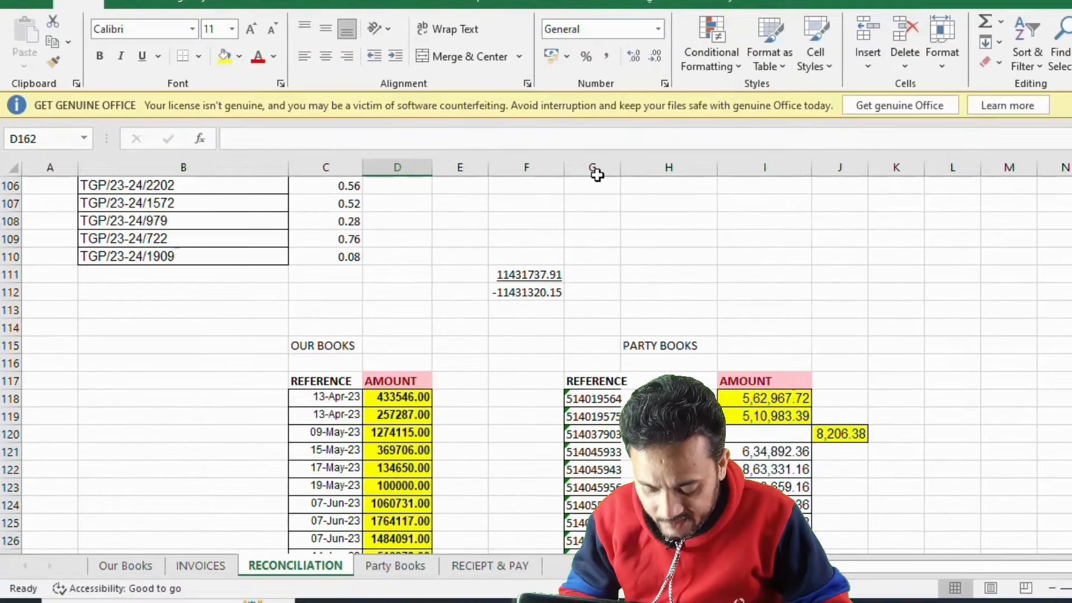
click(592, 167)
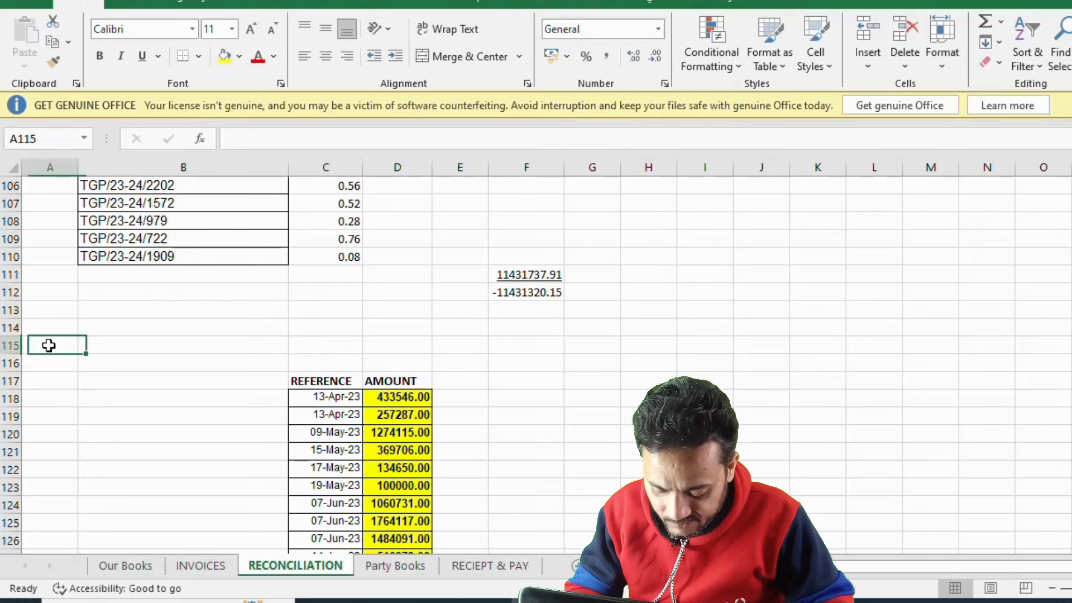
Enter ADD in A115 and THIS PAYMENTS ENTERED IN OUR LEDGER BUT NOT SHOWING IN PARTY LEDGER in B115.
text(ADD)
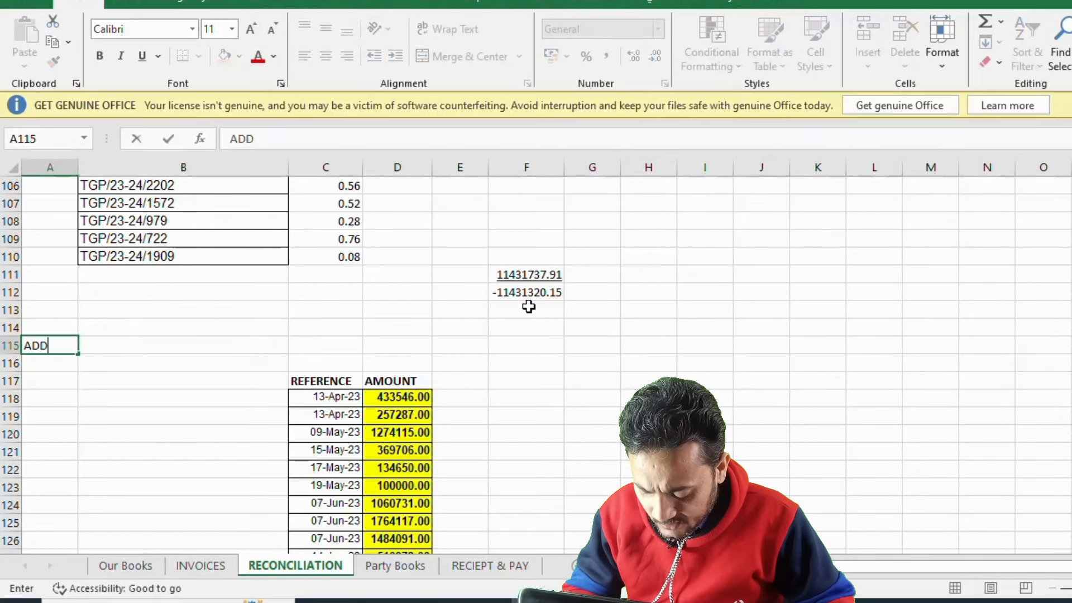
key(Tab)
text(TH)
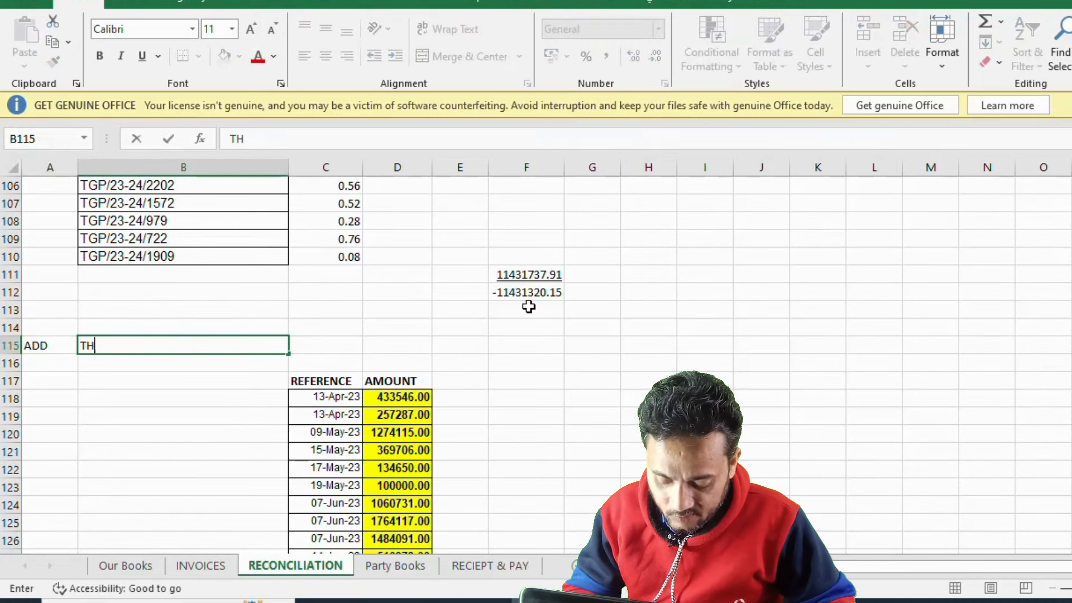
text(IS PAYMENTS EN)
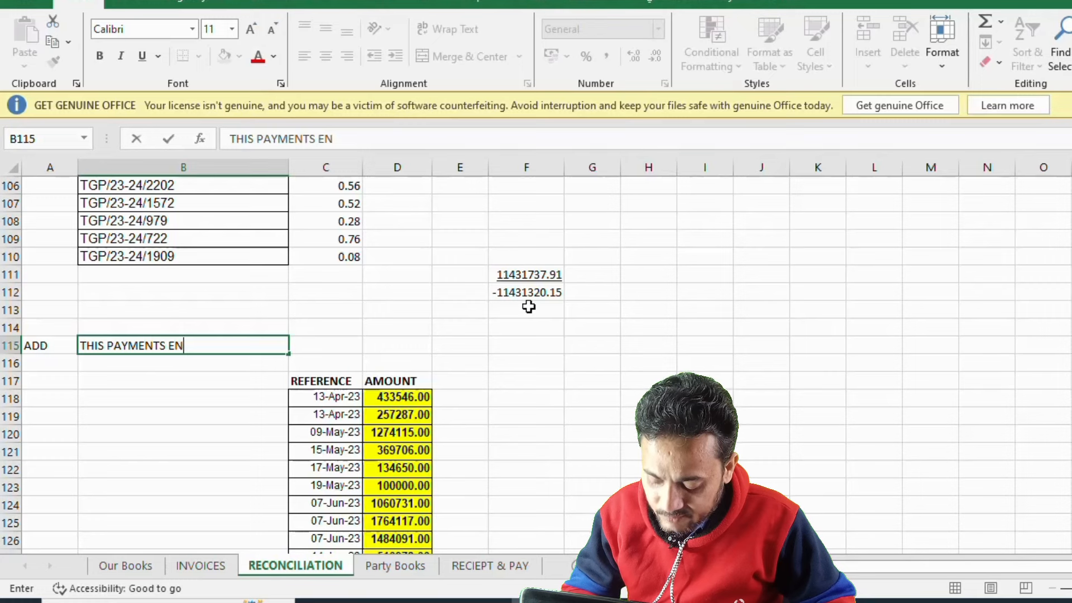
text(T)
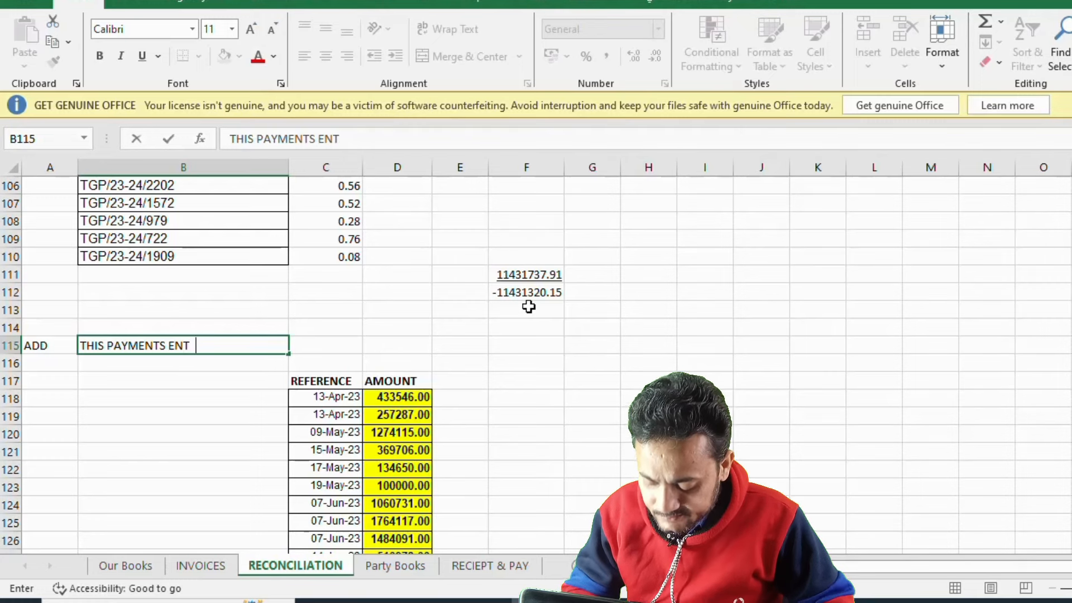
text(ER)
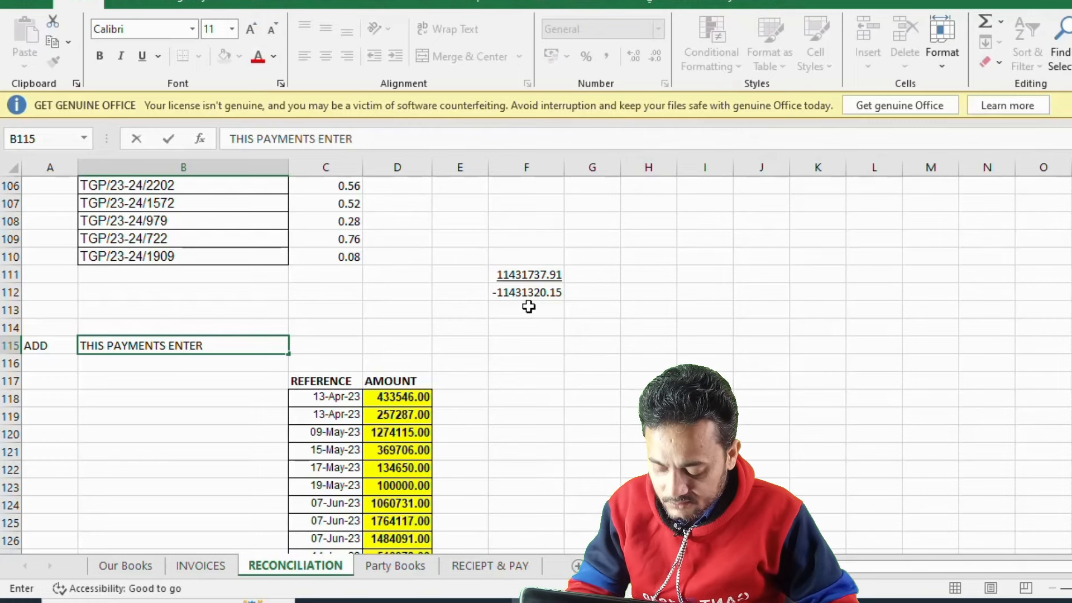
text(ED)
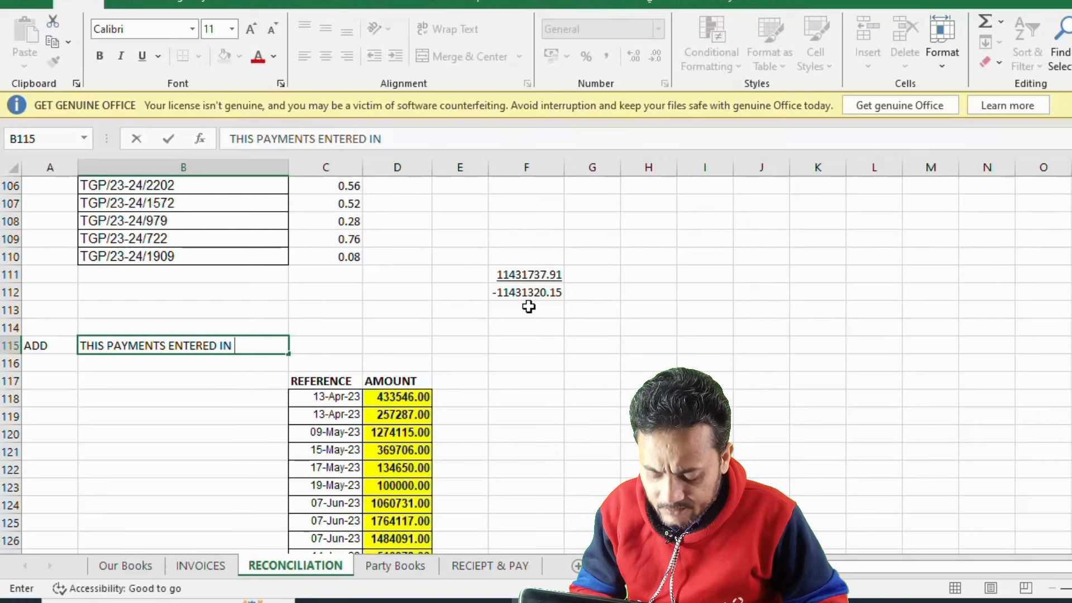
text(IN OUR LEDGER B)
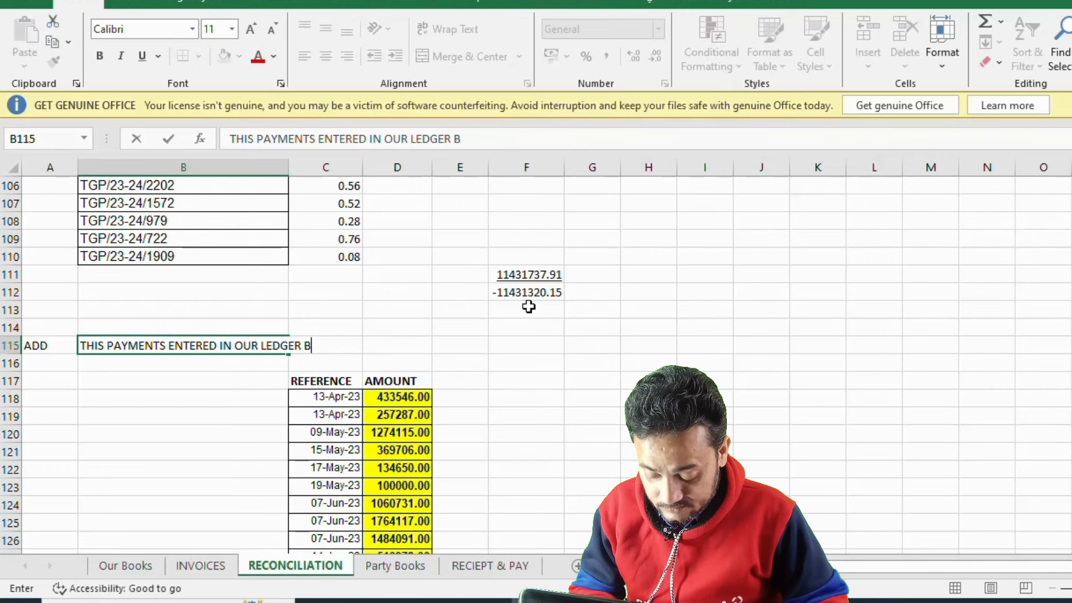
text(UT )
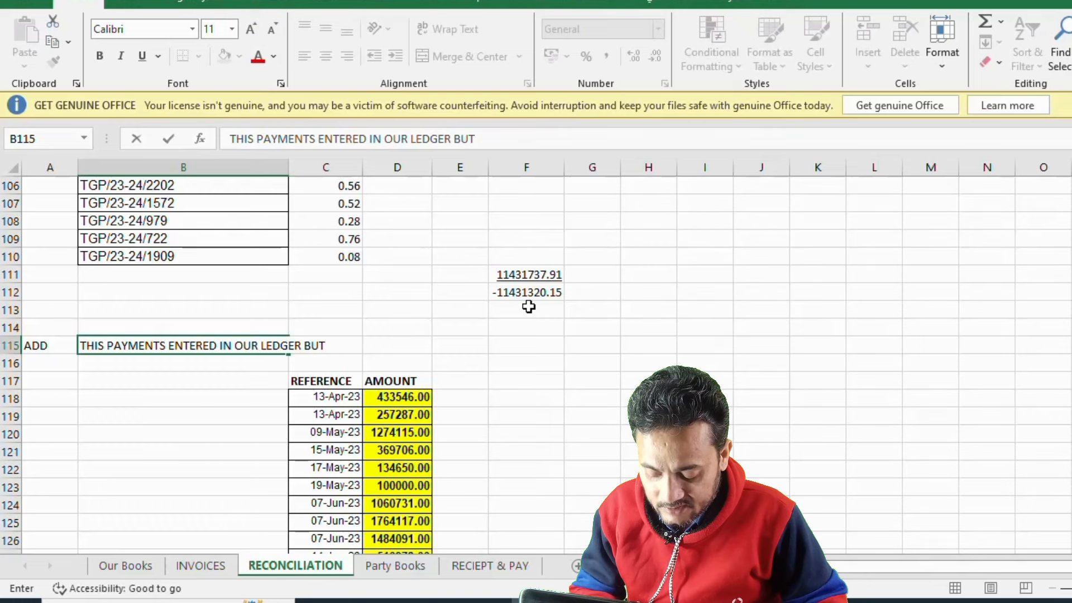
text(NOT SH)
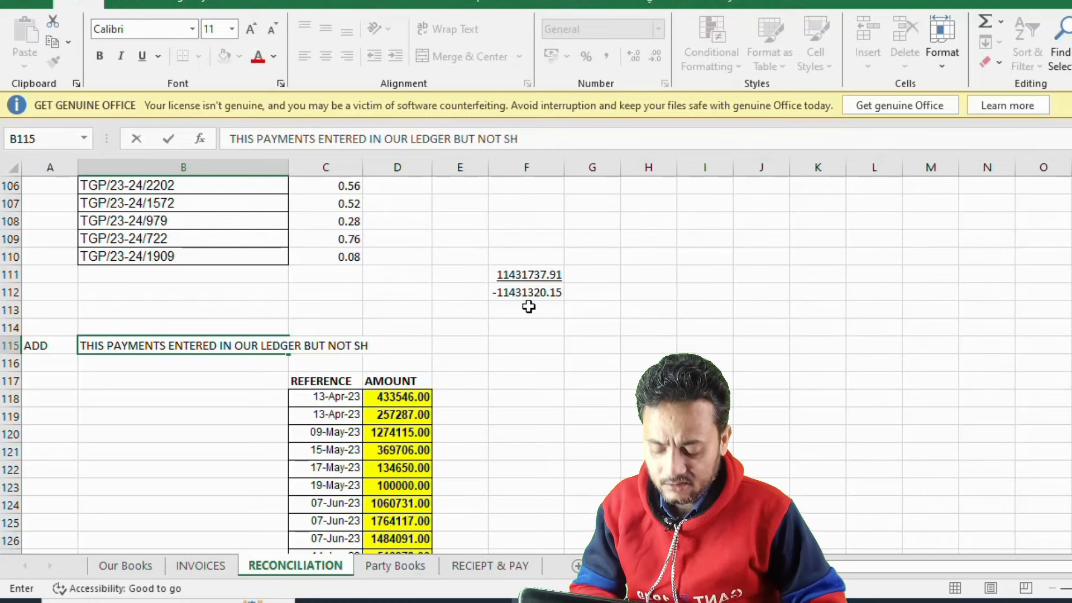
text(OWING)
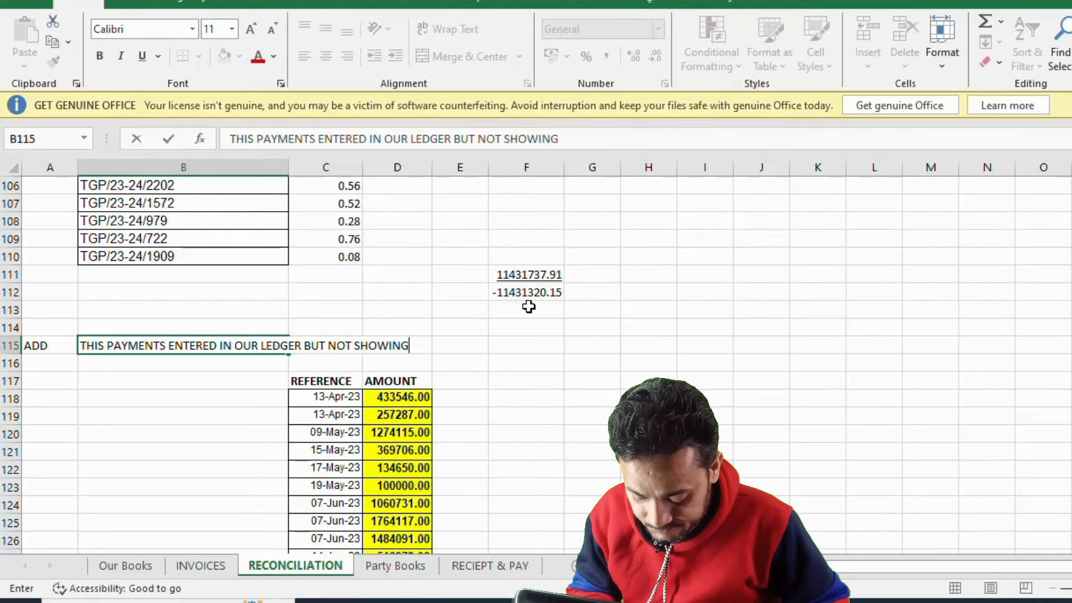
text( IN PAR)
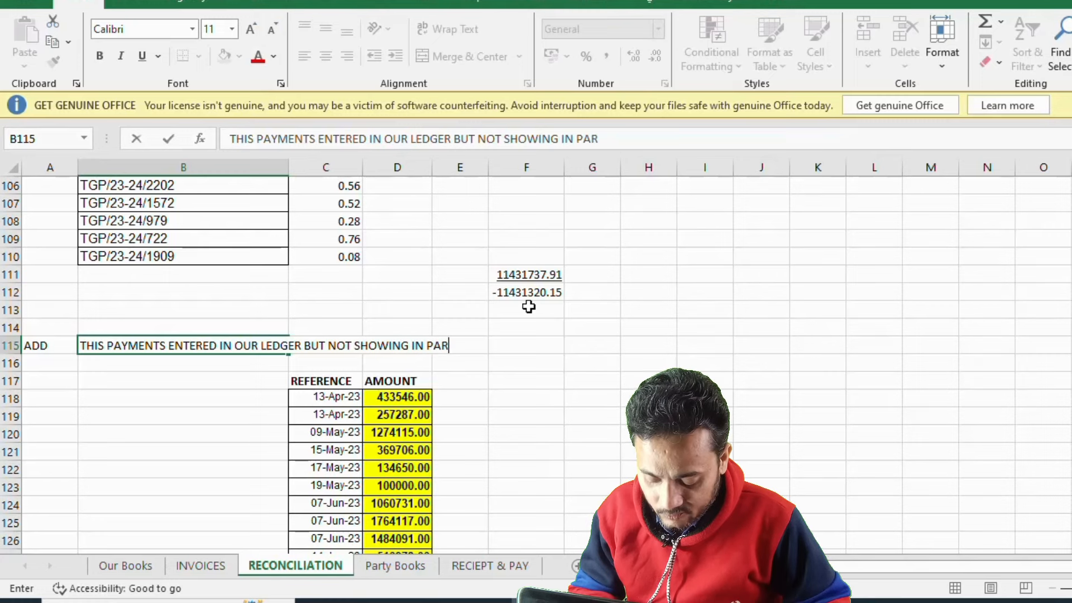
text(TY LEDGE)
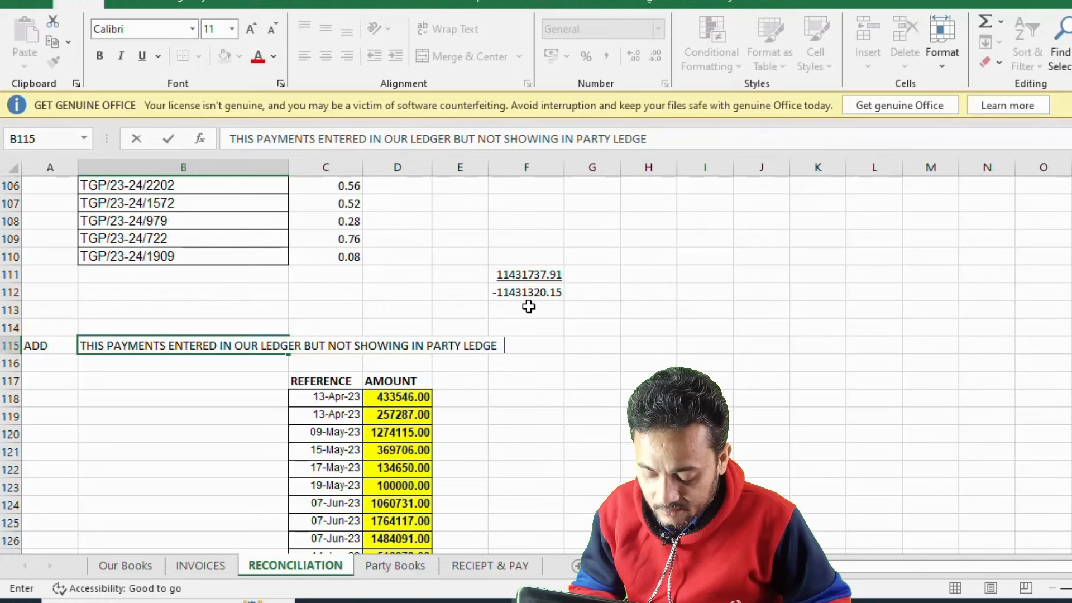
text(R)
key(Return)
Carry the payments total into F161 with the formula =D161 and underline it.
scroll(497, 402, down, 3)
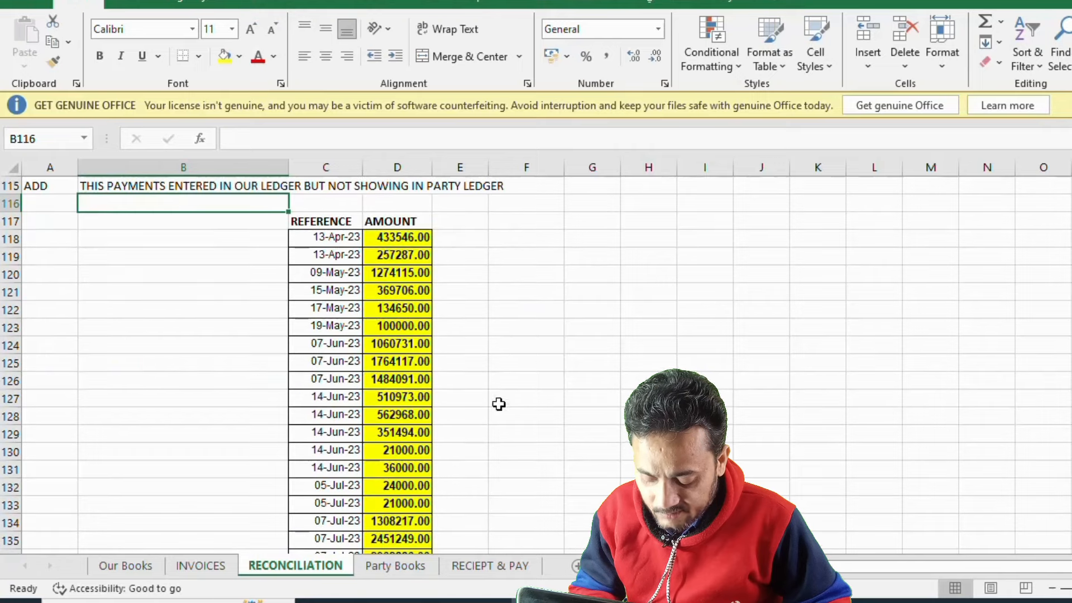
scroll(417, 253, down, 12)
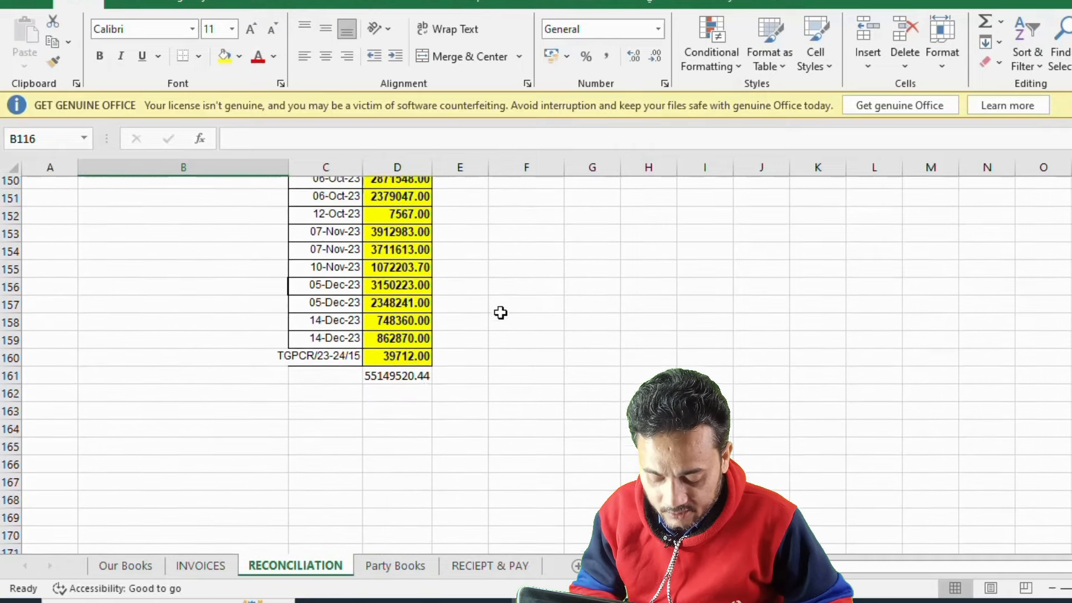
click(500, 372)
text(=)
key(Left)
key(Left)
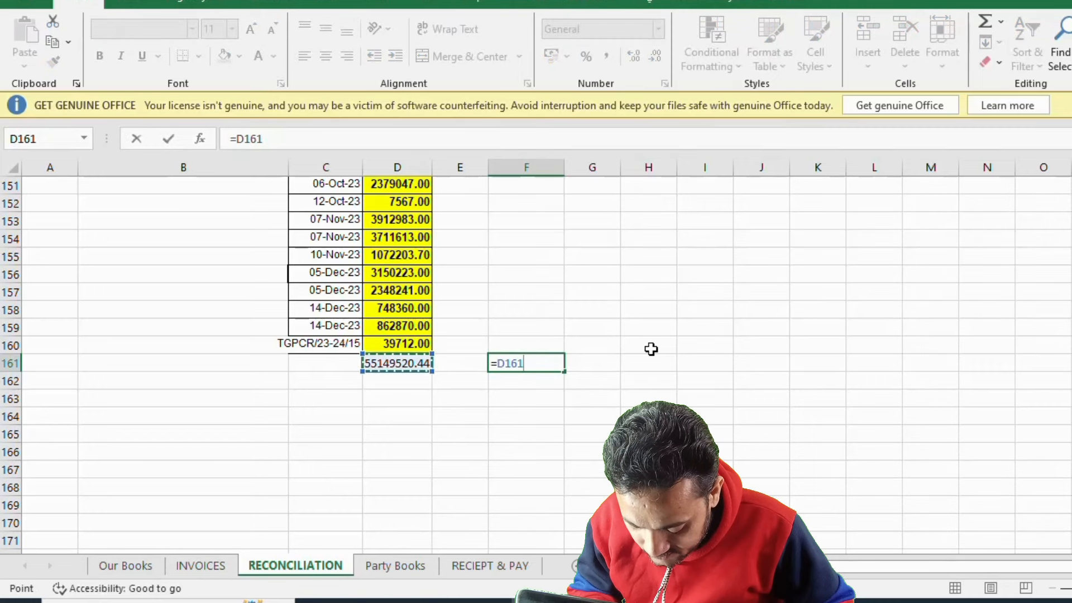
text(+)
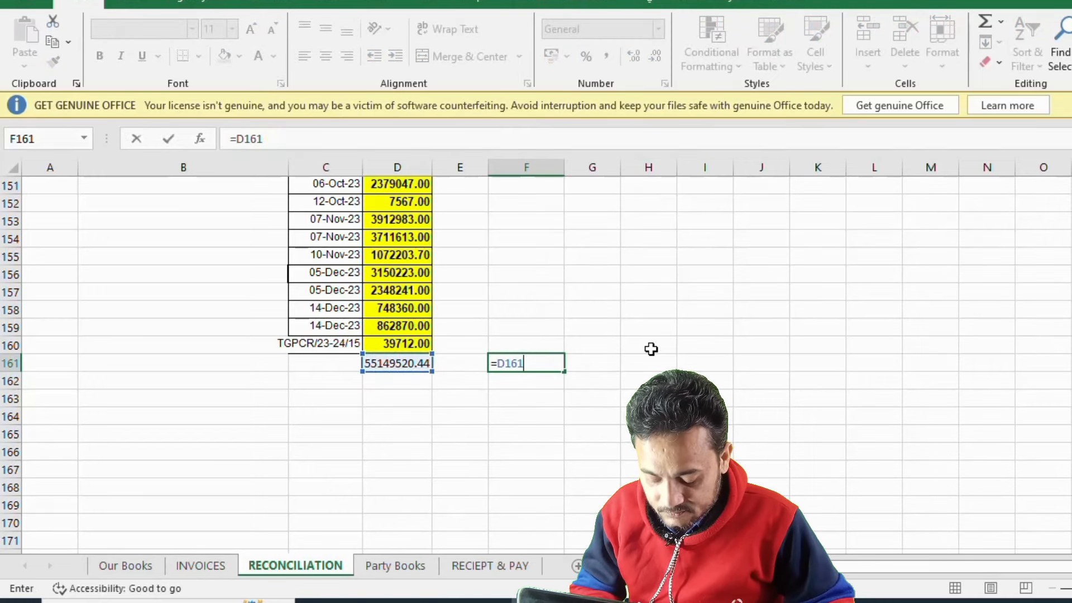
key(Return)
key(Up)
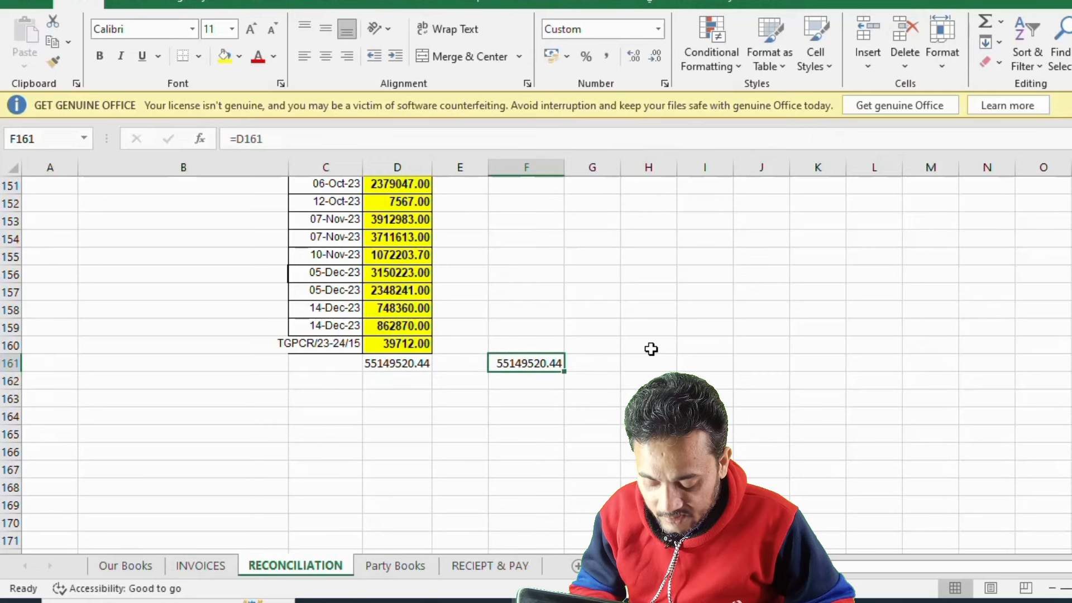
key(ctrl+u)
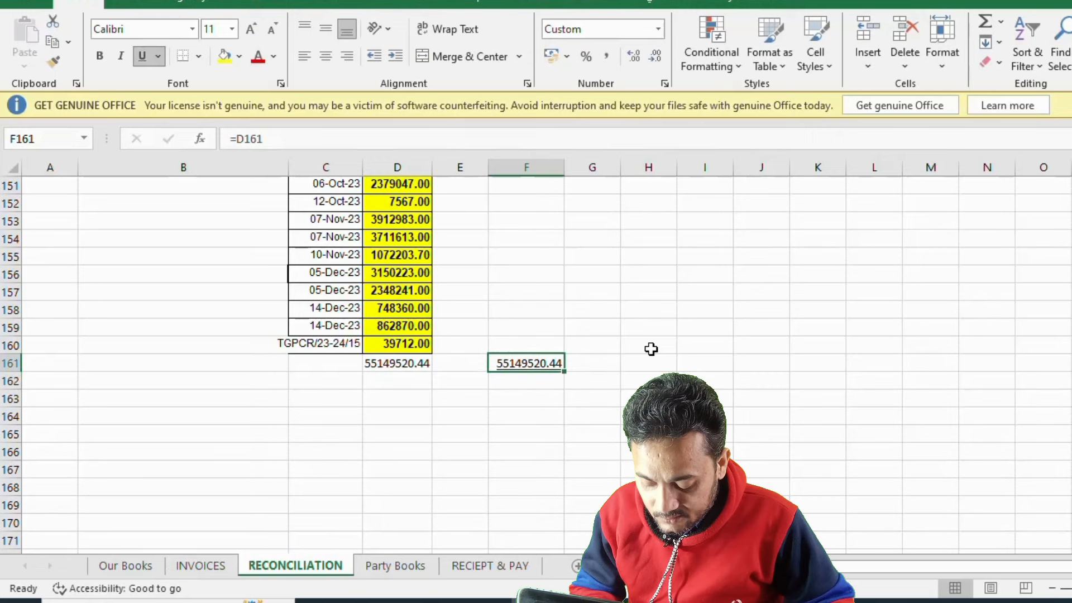
Enter the running balance formula =F161-F112 in F162.
click(508, 385)
scroll(591, 400, up, 17)
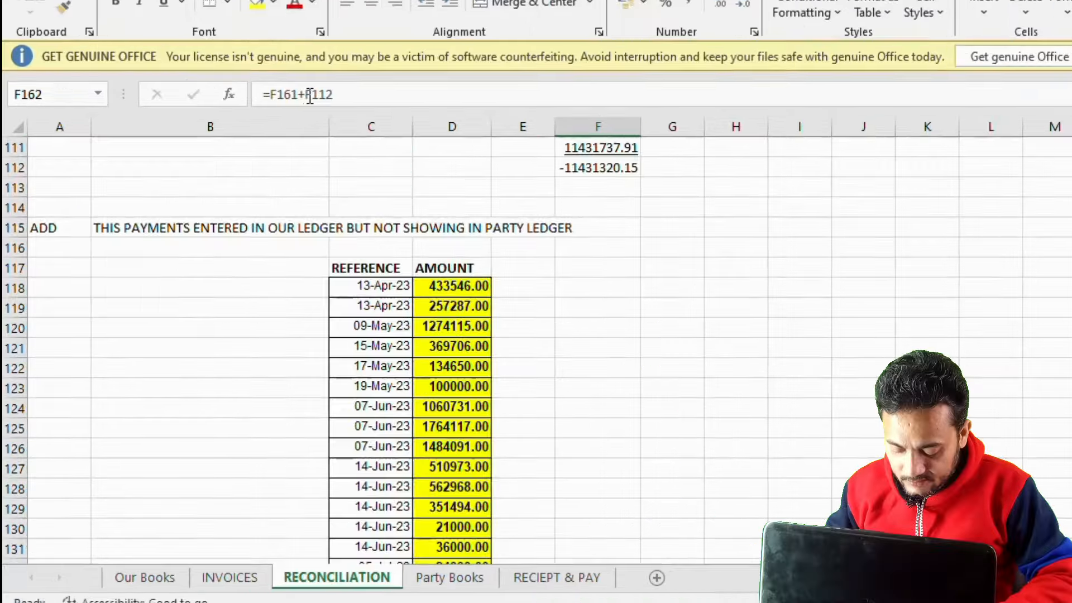
click(307, 95)
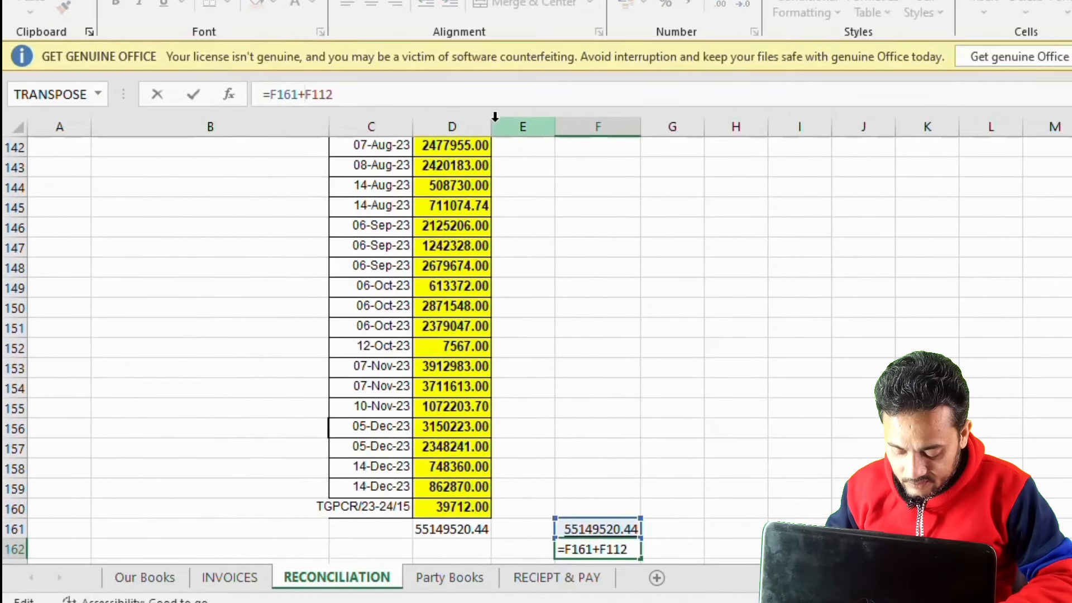
key(BackSpace)
text(-)
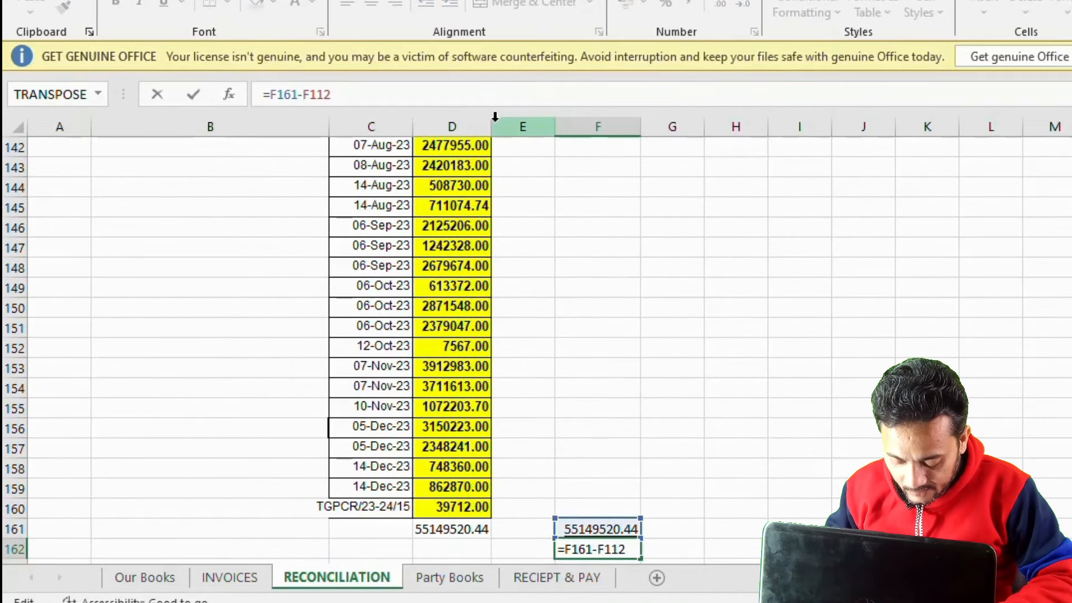
key(Return)
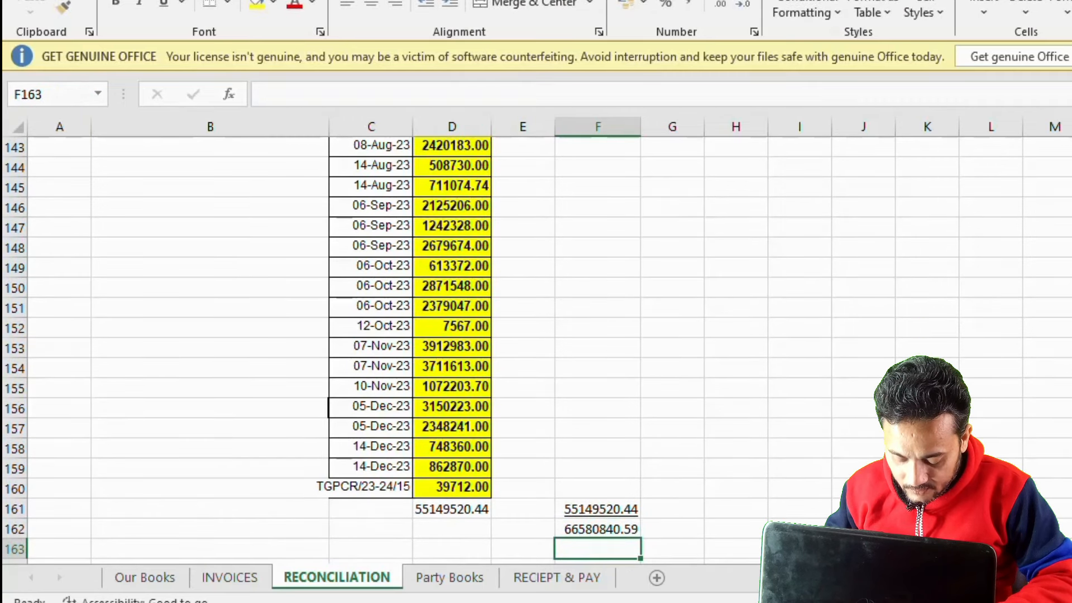
click(581, 508)
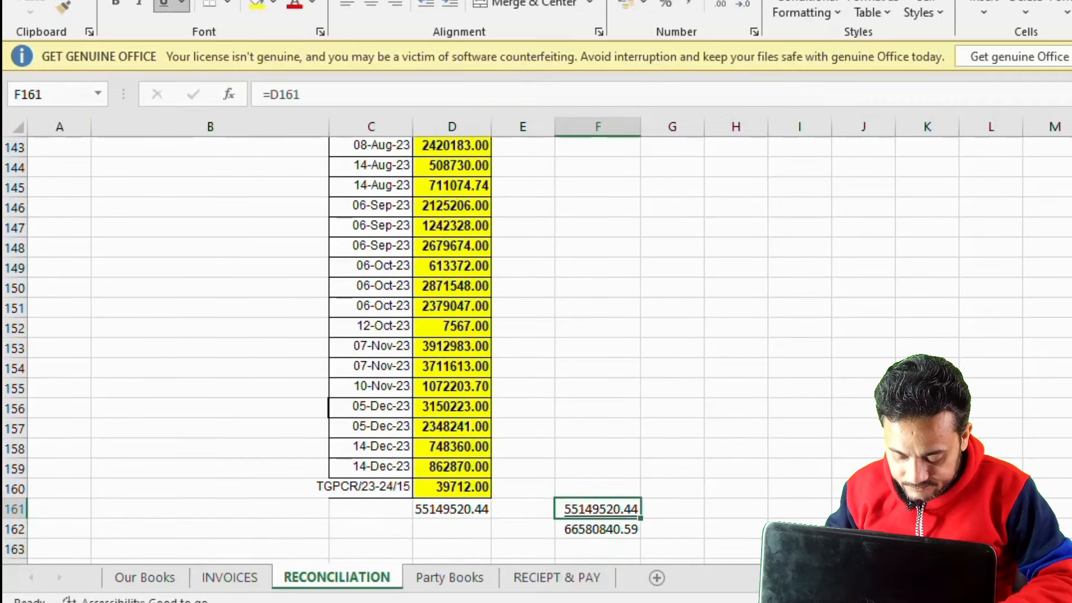
click(581, 528)
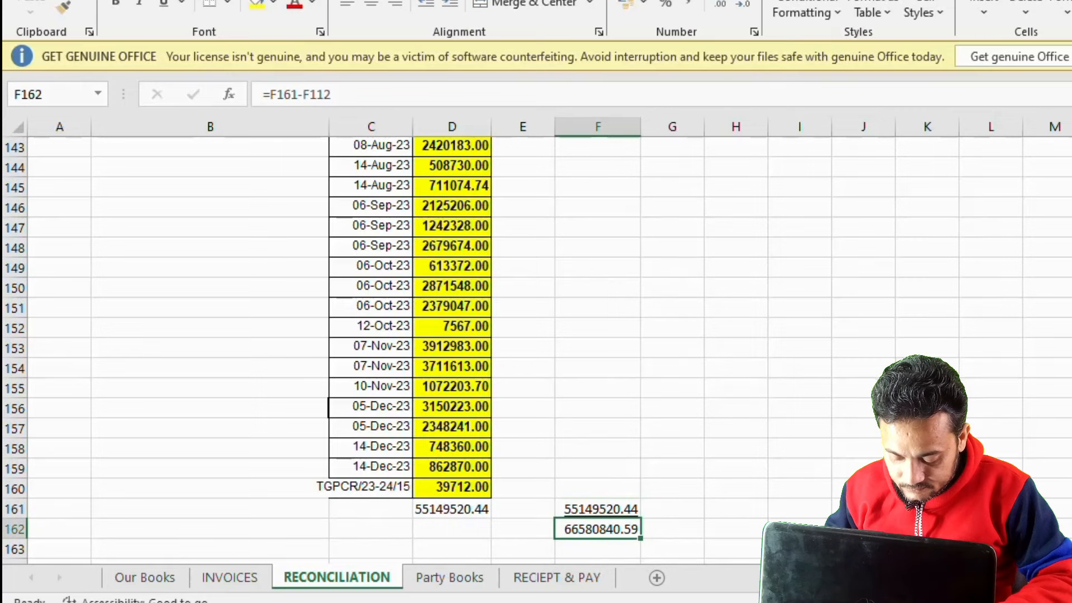
scroll(536, 346, up, 4)
scroll(536, 346, down, 7)
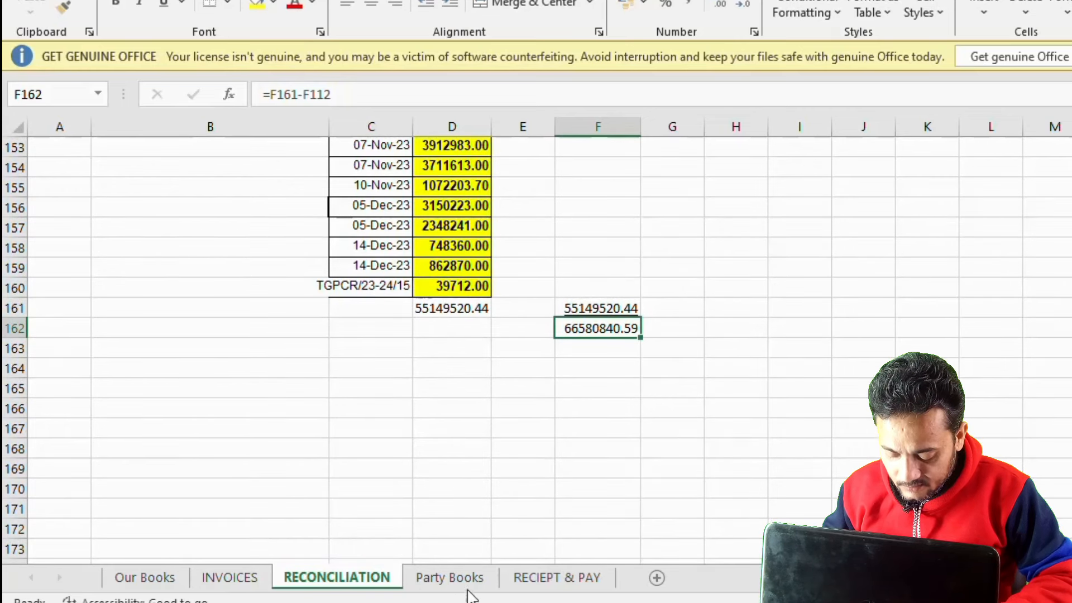
Copy the range A3:I88 from the RECIEPT & PAY sheet into RECONCILIATION at B166 and widen column I to fit the amounts.
click(554, 581)
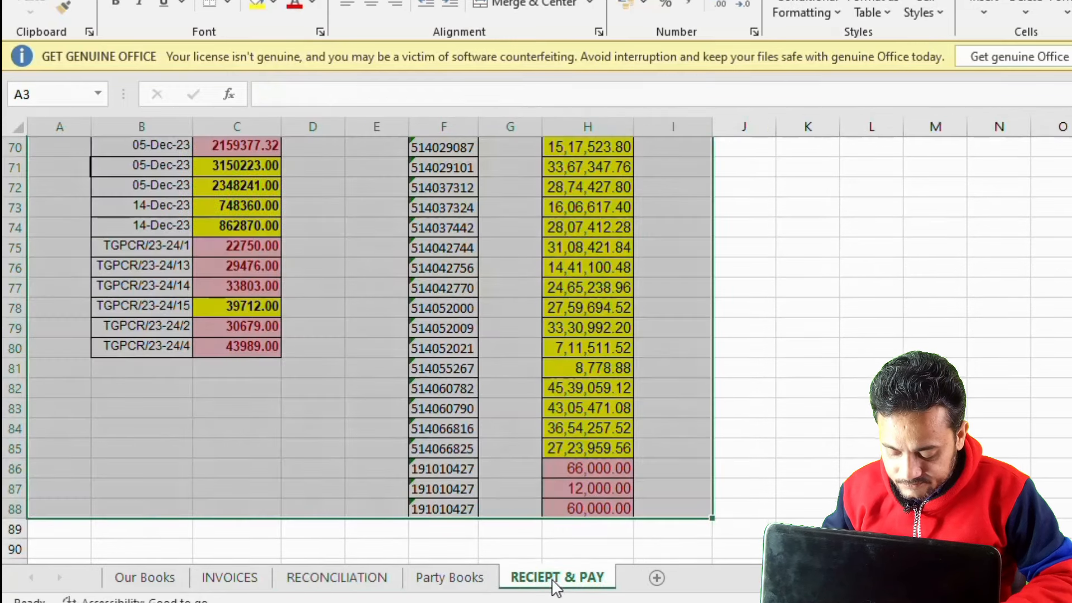
key(ctrl+c)
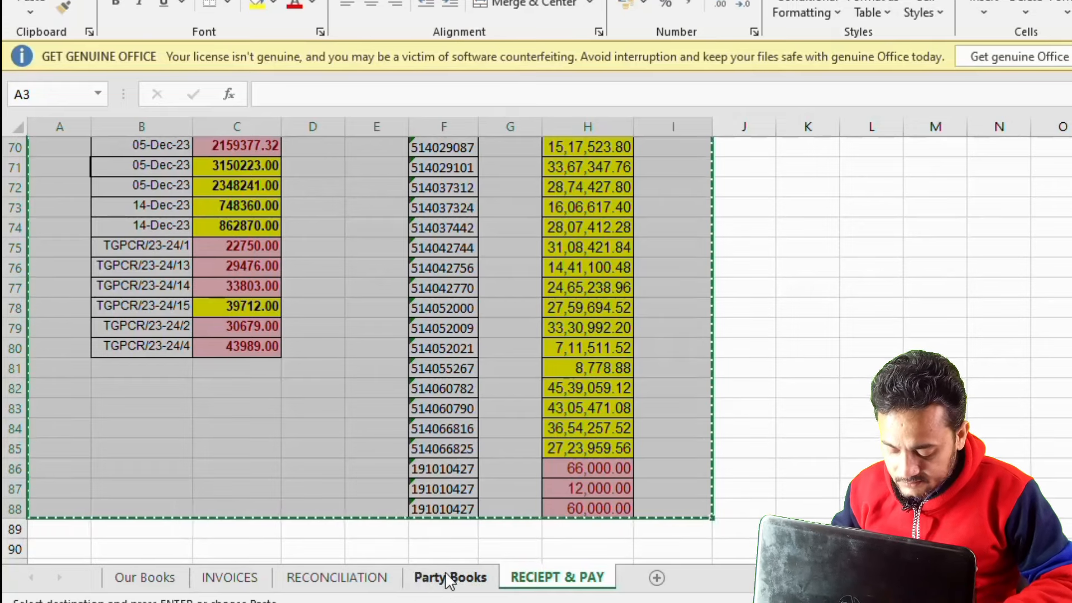
click(309, 581)
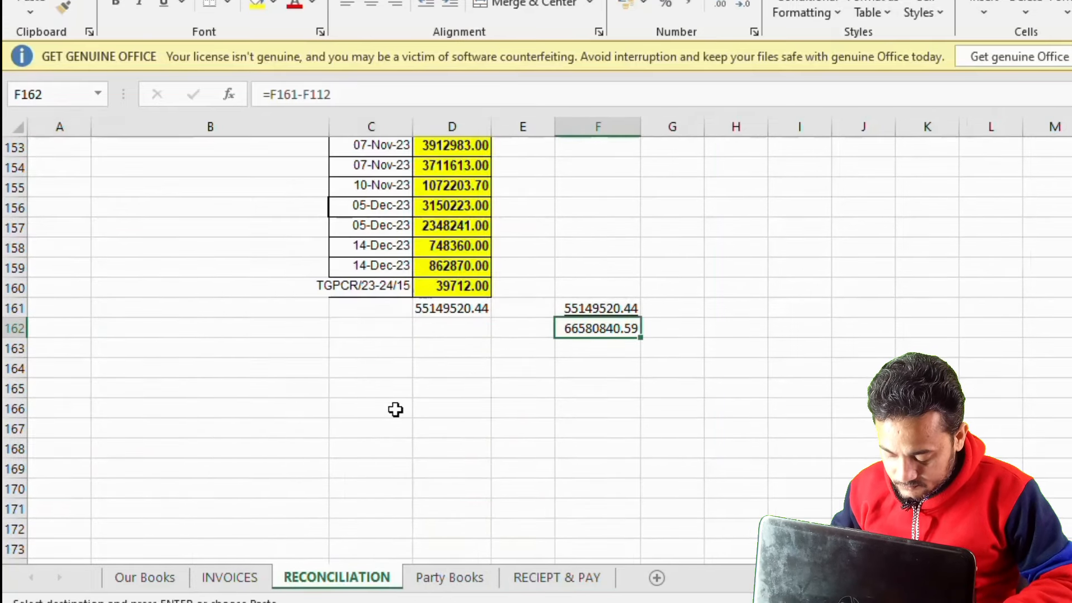
click(112, 413)
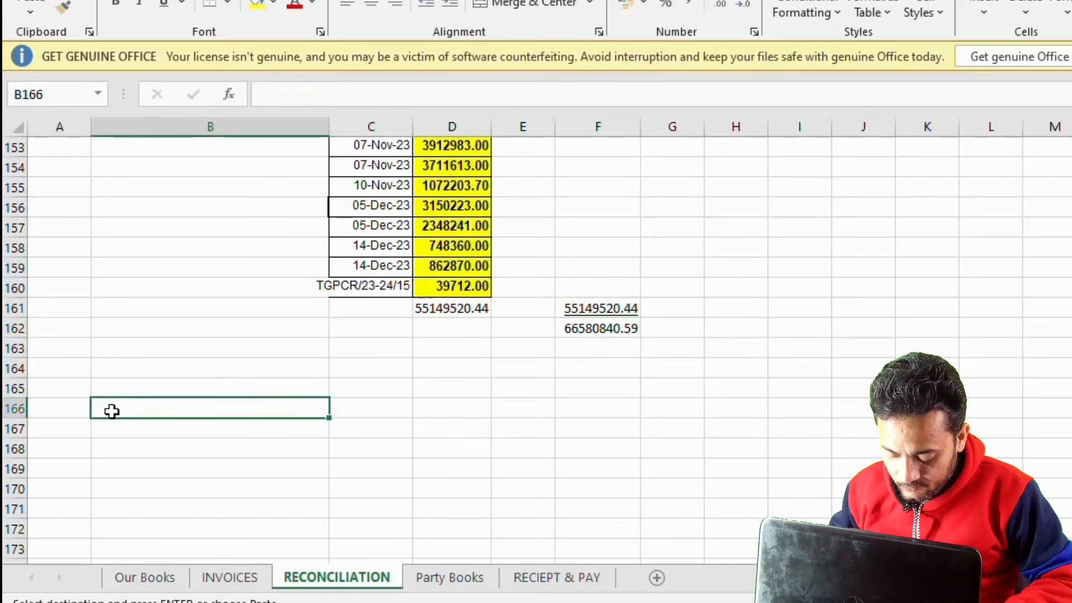
key(ctrl+v)
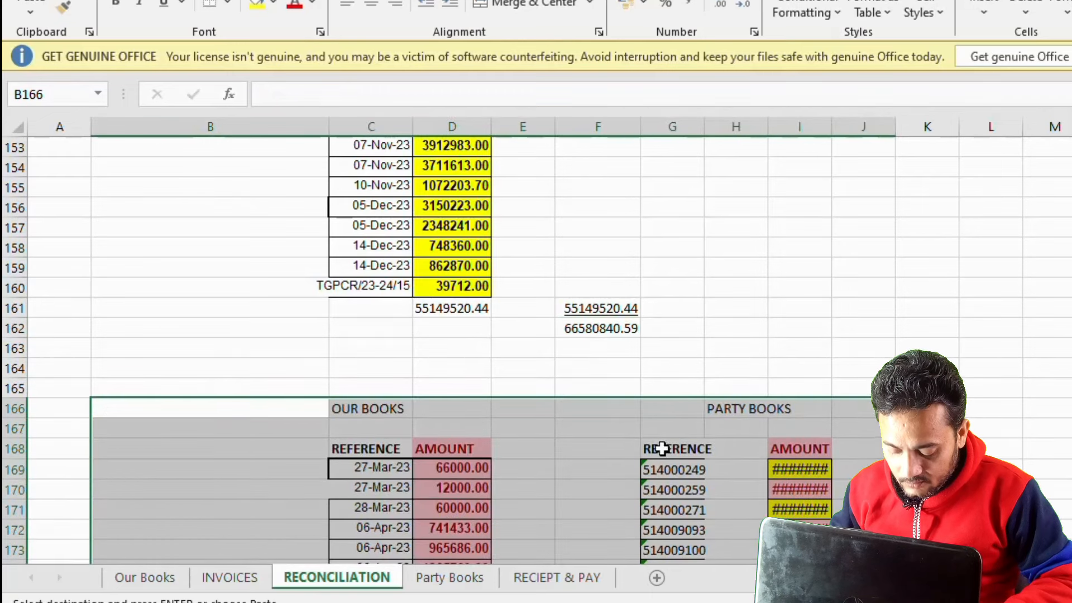
click(667, 449)
drag(831, 128, 850, 136)
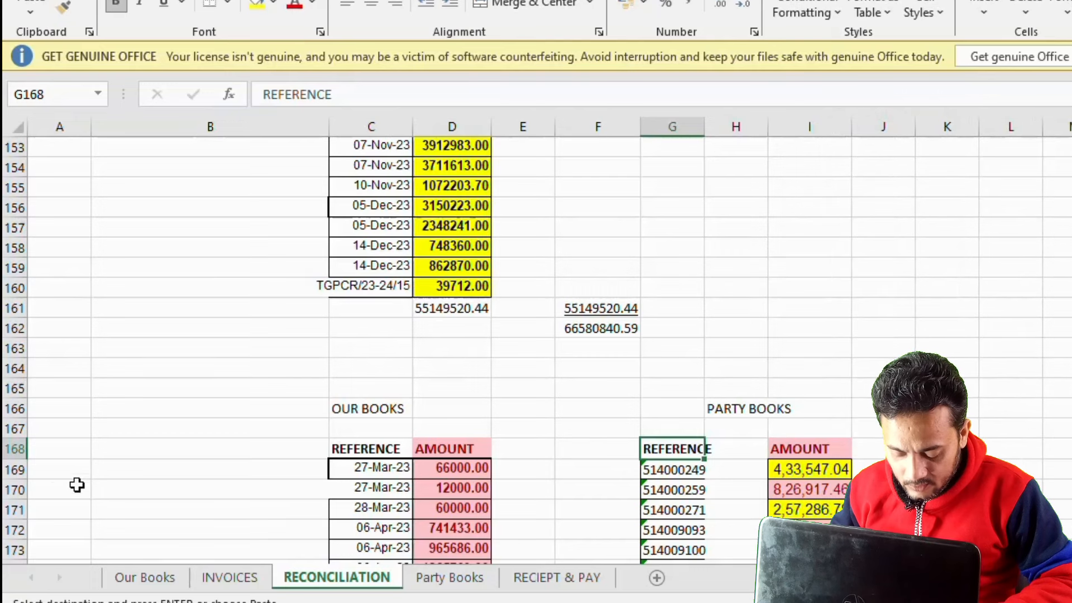
Delete row 170 and the two following rows, 171 and 172, holding matched pink PARTY BOOKS amounts.
click(9, 489)
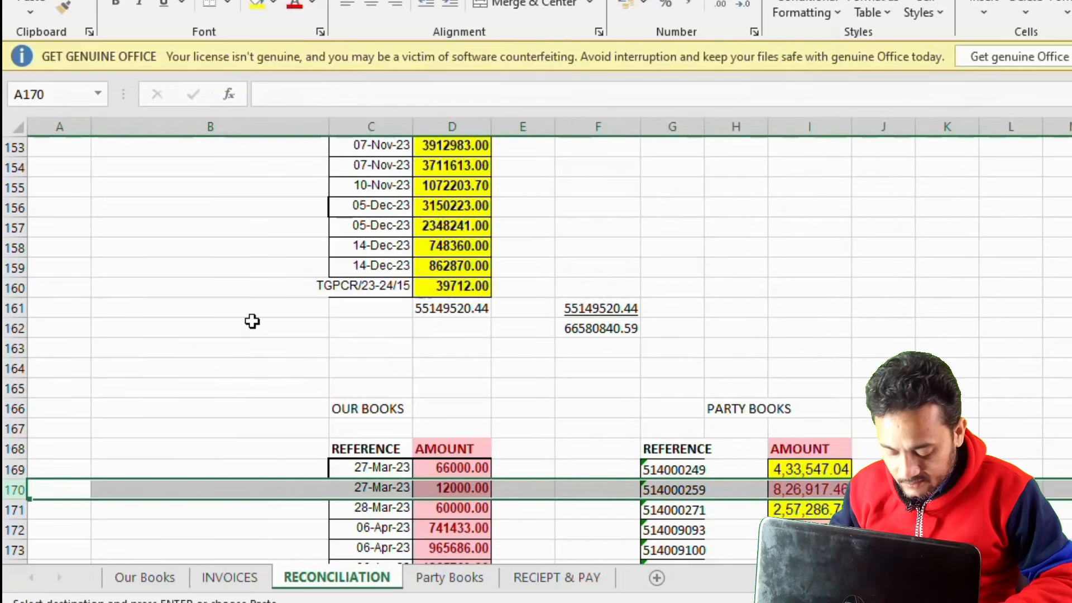
key(ctrl+minus)
click(807, 526)
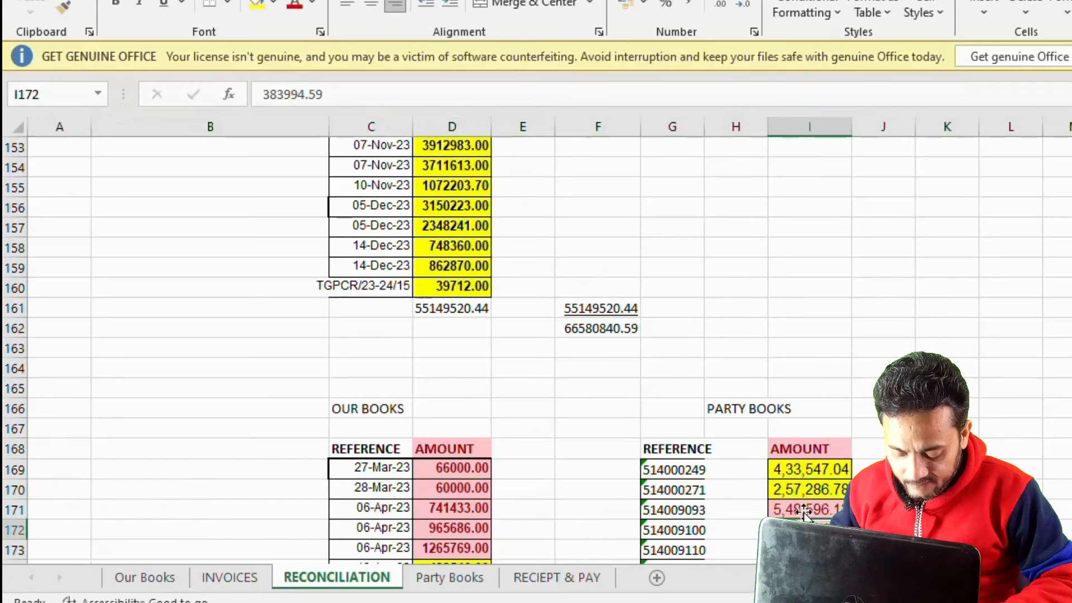
click(809, 509)
key(shift+space)
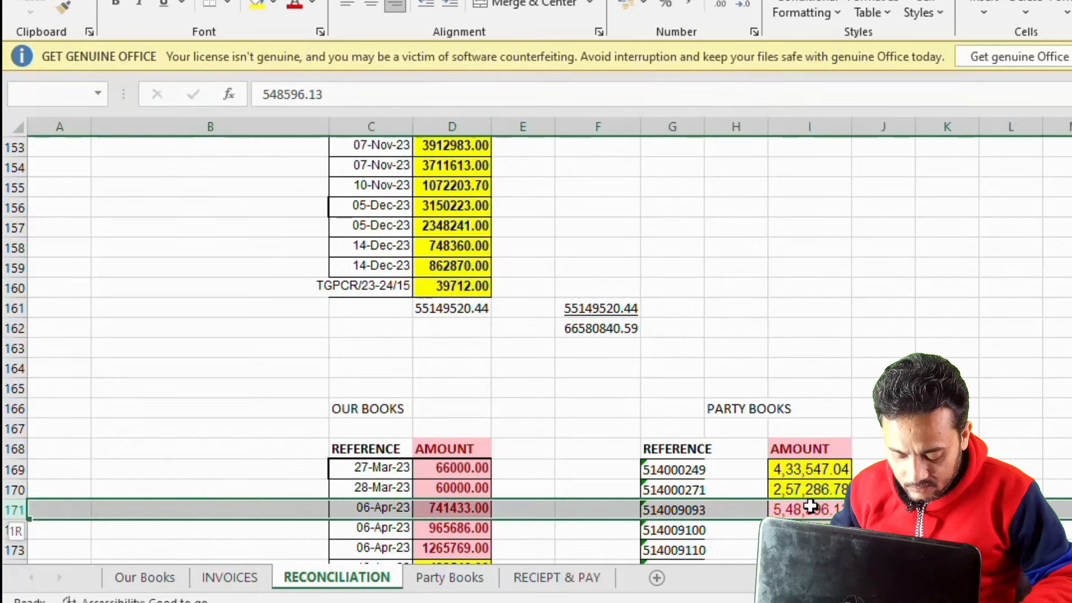
key(shift+Down)
key(ctrl+minus)
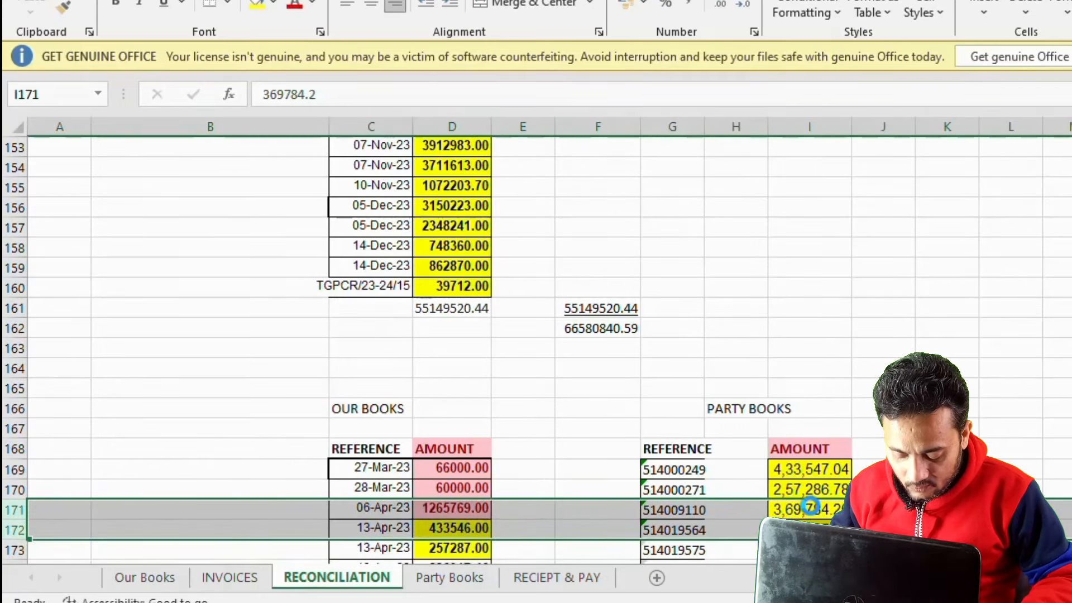
Delete row 175, which holds the matched PARTY BOOKS amount 8,53,082.56.
key(Down)
key(Down)
key(Down)
key(Down)
key(Down)
key(Down)
key(Up)
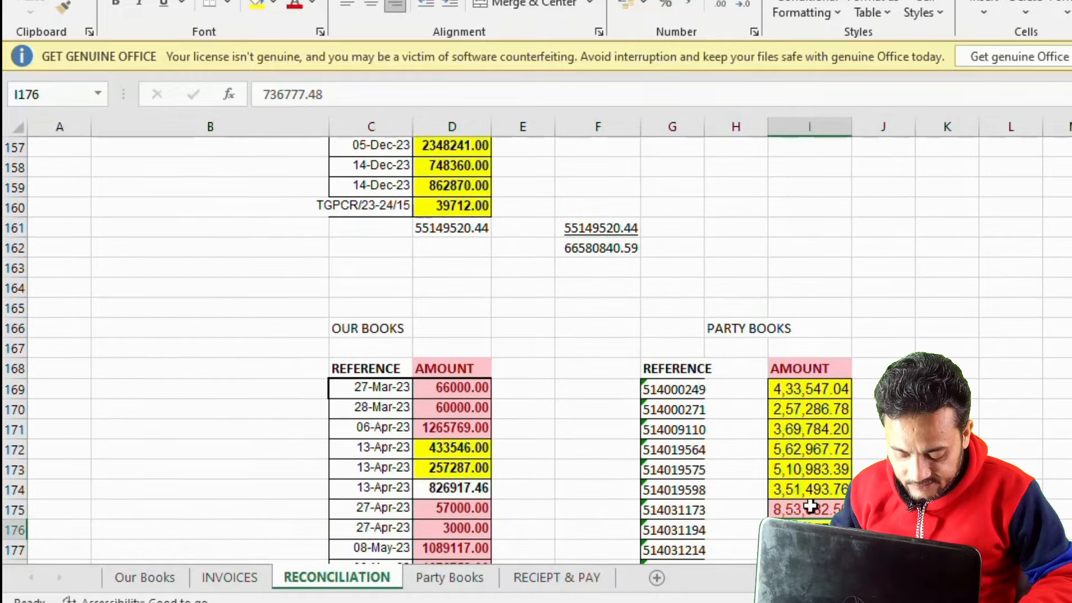
key(Up)
key(shift+space)
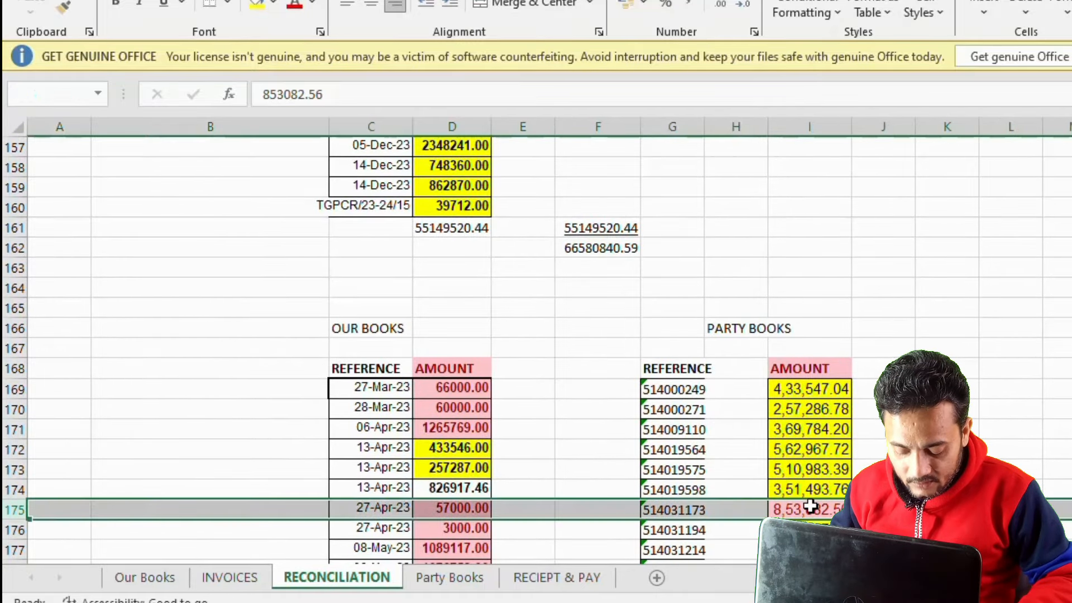
key(ctrl+minus)
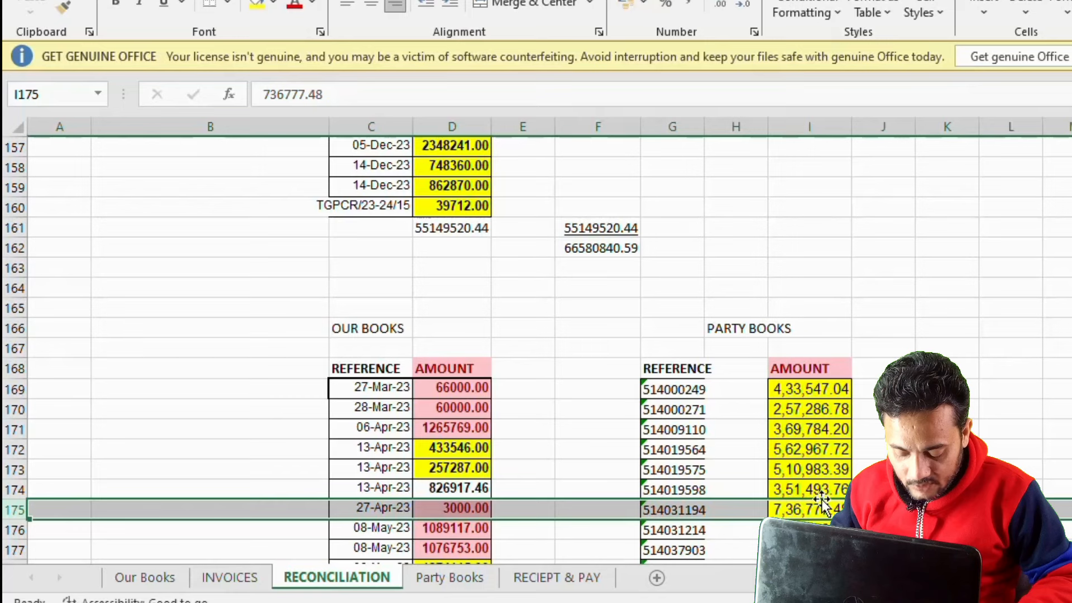
Move the PARTY BOOKS amount 8,206.38 from J178 into the AMOUNT column at I178.
scroll(824, 502, down, 2)
click(880, 451)
key(ctrl+x)
click(811, 447)
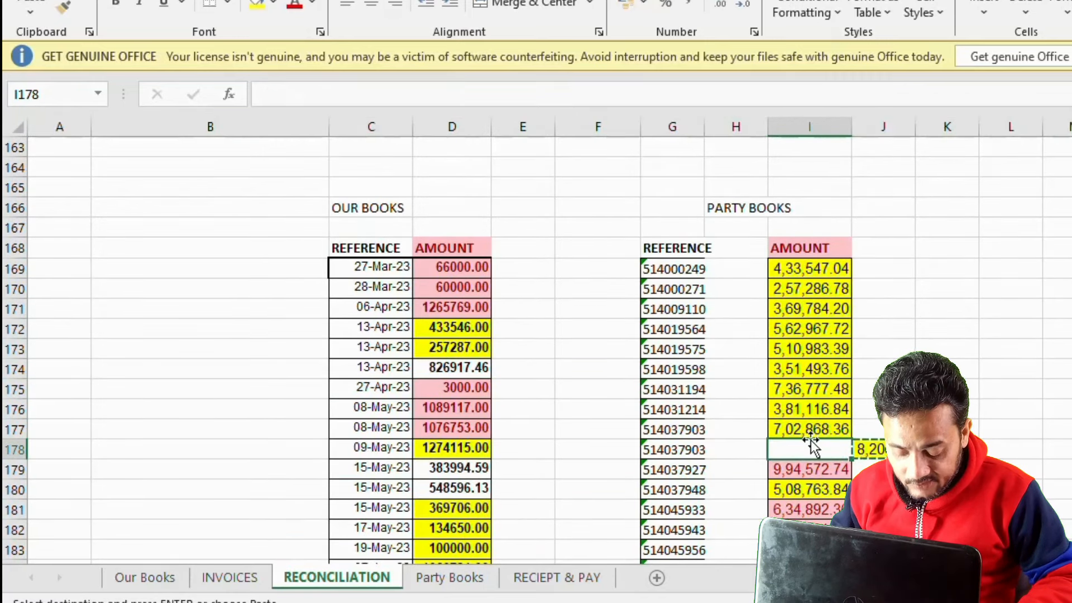
key(ctrl+v)
Delete row 179, which holds the matched PARTY BOOKS amount 9,94,572.74.
click(821, 486)
click(825, 471)
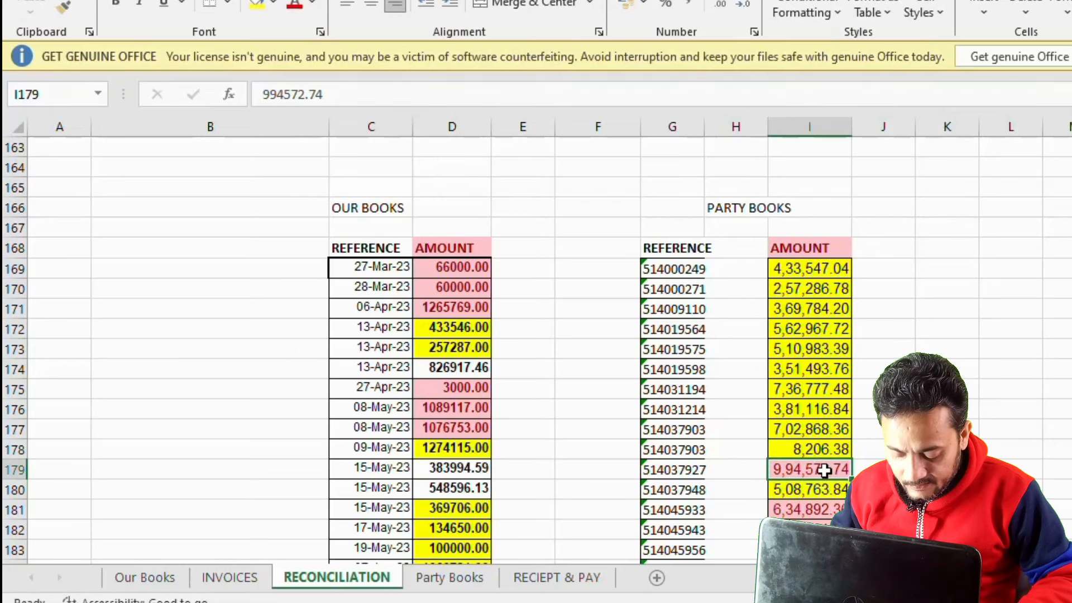
key(shift+space)
key(ctrl+minus)
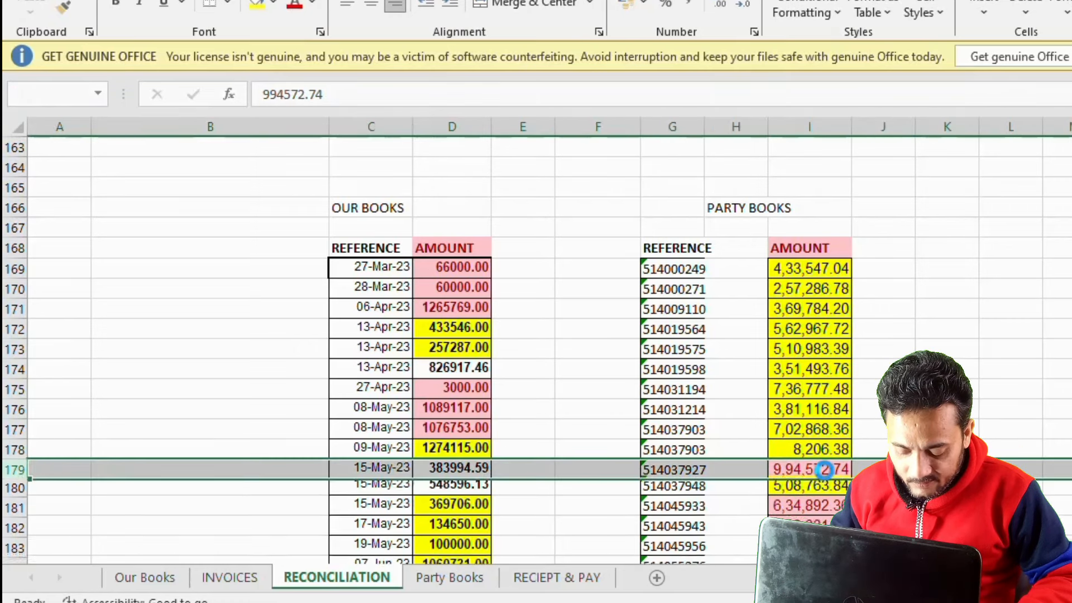
Delete rows 180 to 187, the block of matched pink PARTY BOOKS amounts starting at 6,34,892.36.
click(809, 489)
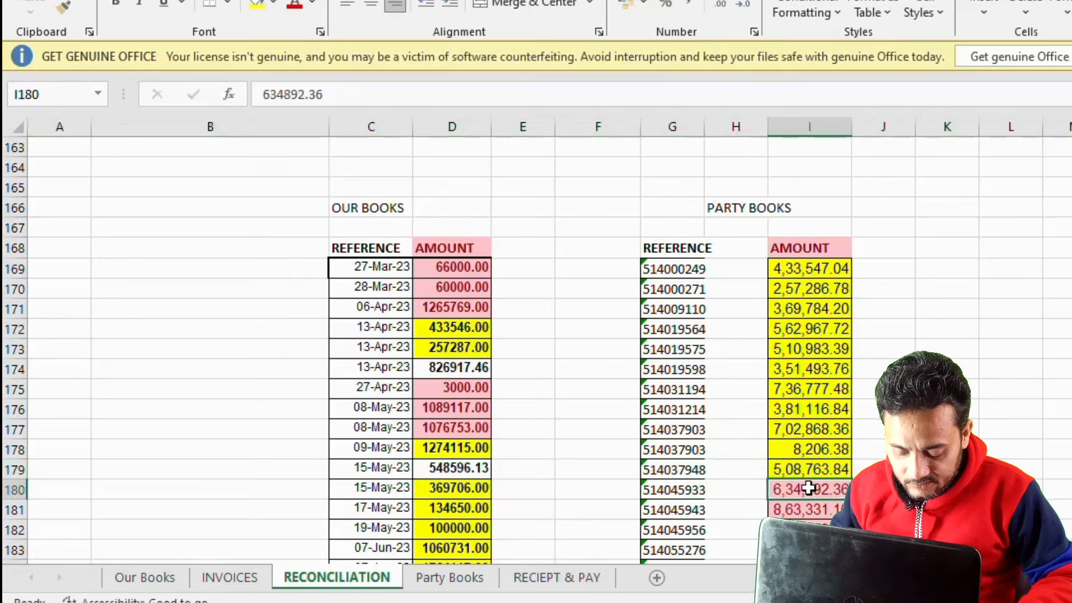
key(shift+space)
key(shift+Down)
key(shift+Down)
key(shift+Down)
key(shift+Down)
key(shift+Down)
key(shift+Down)
key(shift+Down)
key(shift+Down)
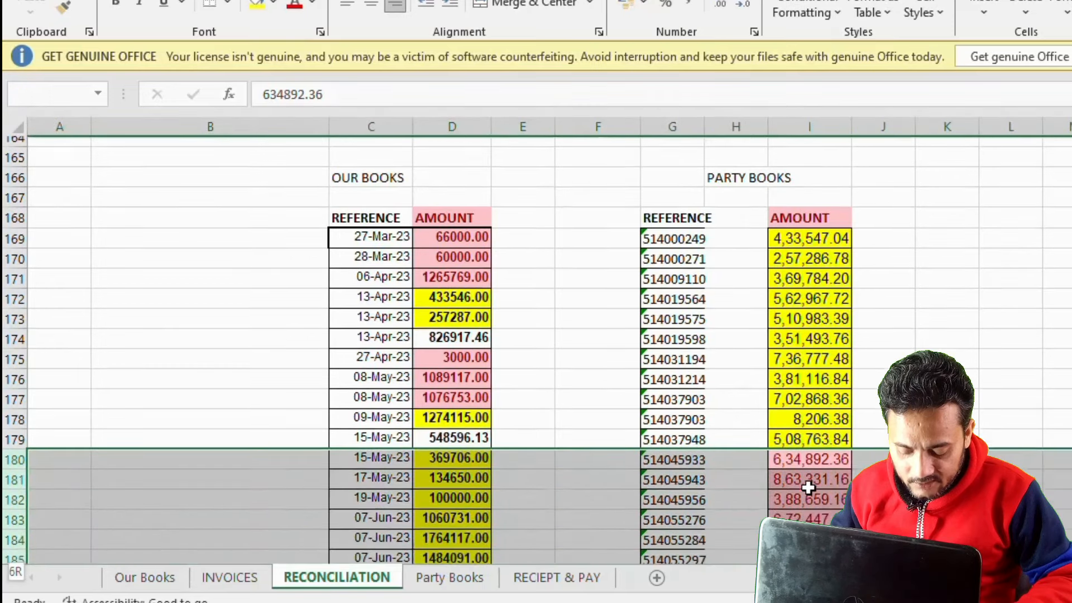
key(shift+Up)
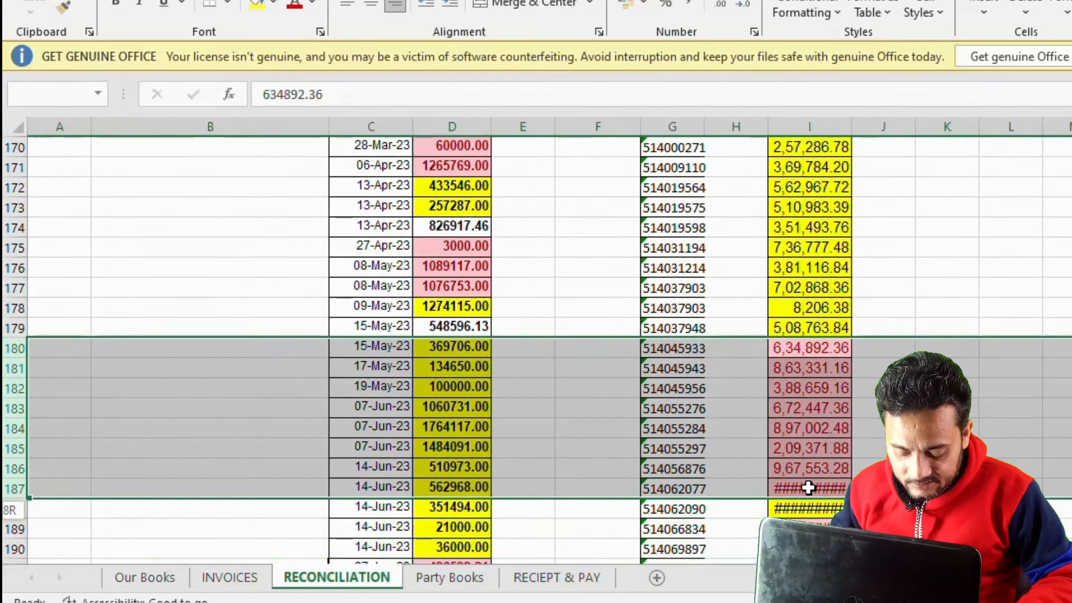
key(ctrl+minus)
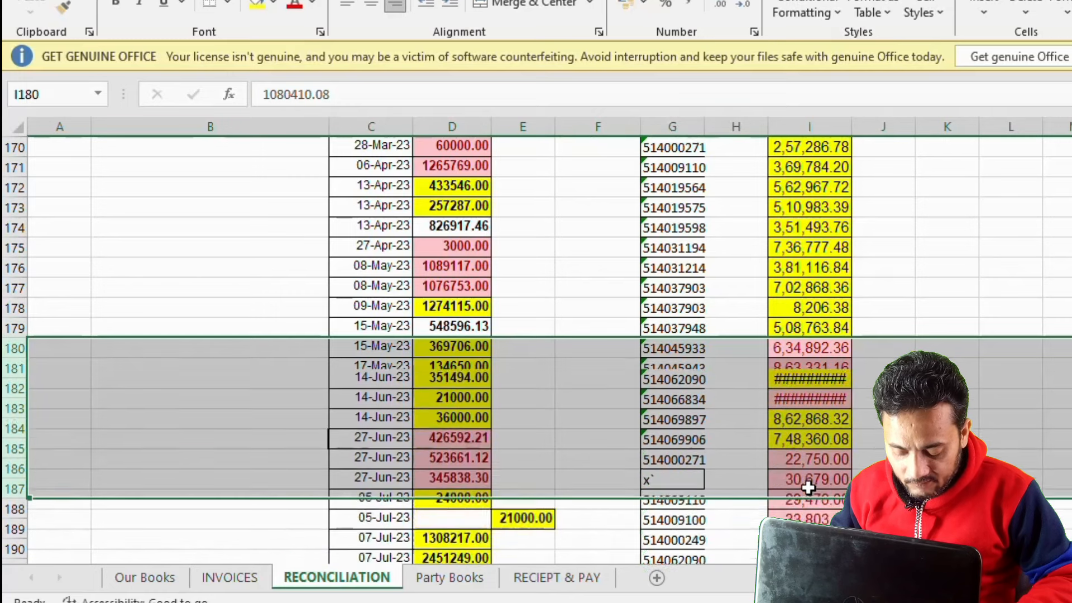
Fit column I to its amounts and delete row 181 with the matched PARTY BOOKS amount 21,59,377.32.
double_click(852, 127)
click(804, 366)
key(shift+space)
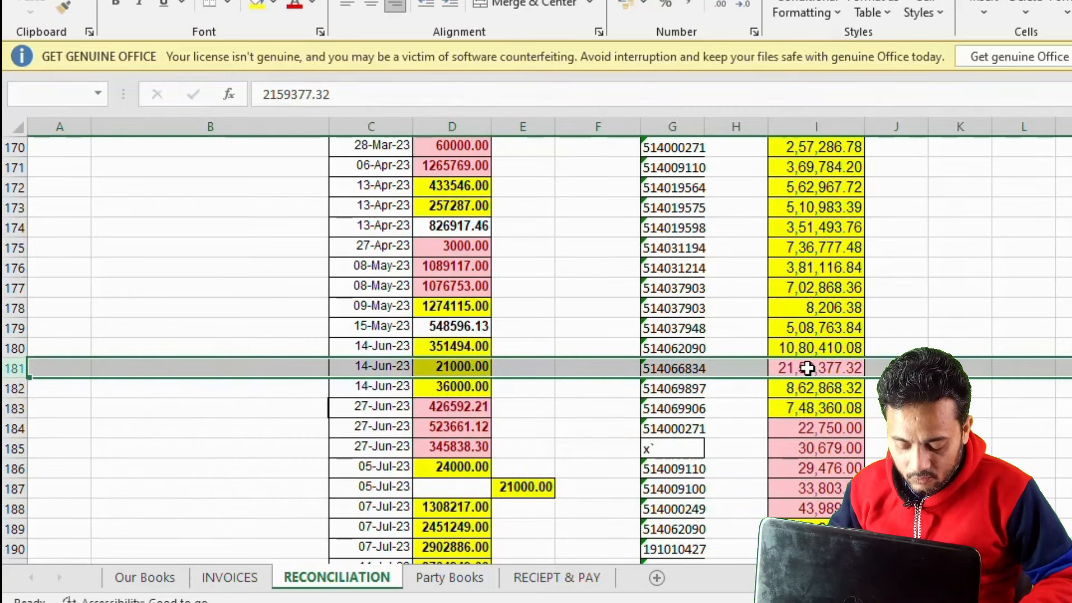
key(ctrl+minus)
Delete rows 183 to 187, covering the matched PARTY BOOKS amounts from 22,750.00 to 43,989.00.
key(Down)
key(Down)
key(shift+space)
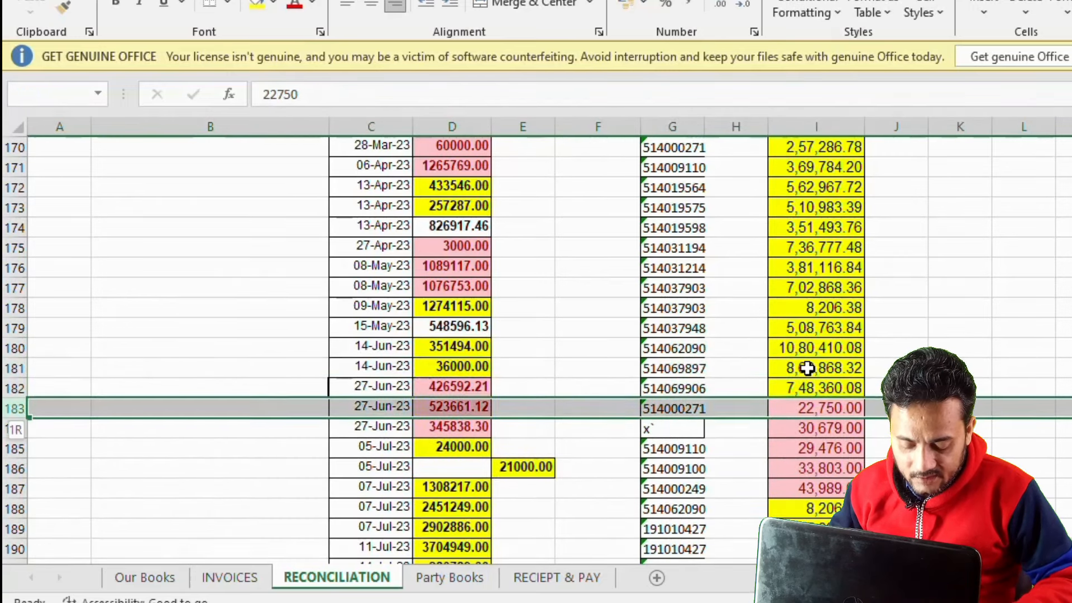
key(shift+Down)
key(shift+Down)
key(shift+Down)
key(shift+Down)
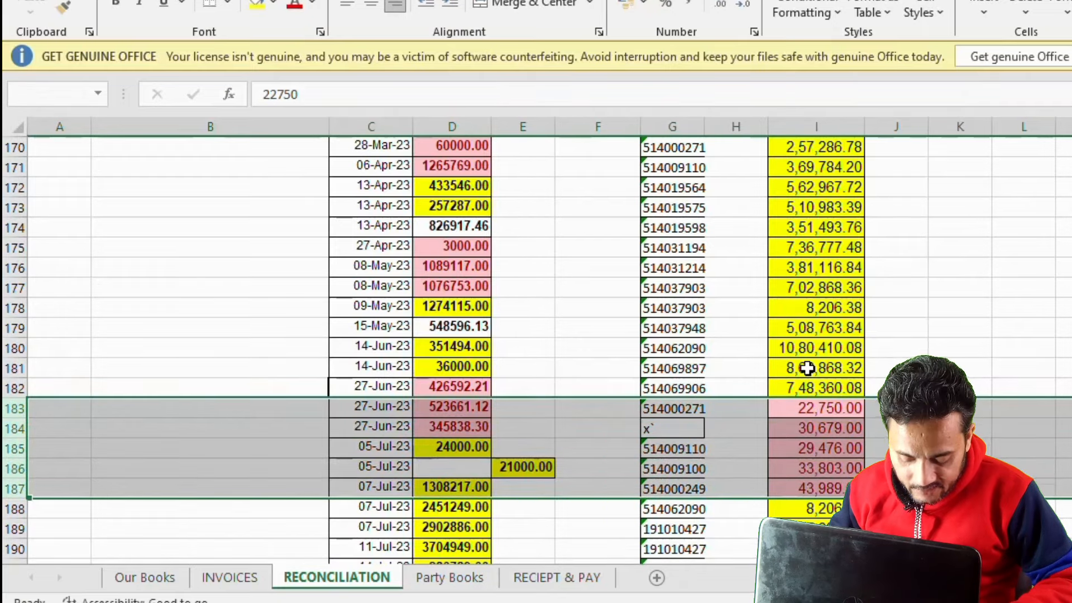
key(ctrl+minus)
Delete rows 193 to 199, the uncoloured and pink PARTY BOOKS amounts starting at 9,65,686.00.
key(Down)
key(Down)
key(Down)
key(Down)
key(Down)
key(Down)
key(Down)
key(Down)
key(Down)
key(Down)
key(Down)
key(Down)
key(Down)
key(Down)
key(Down)
key(Down)
key(Down)
key(Up)
key(Up)
key(Up)
key(Up)
key(Up)
key(Up)
key(Up)
key(shift+space)
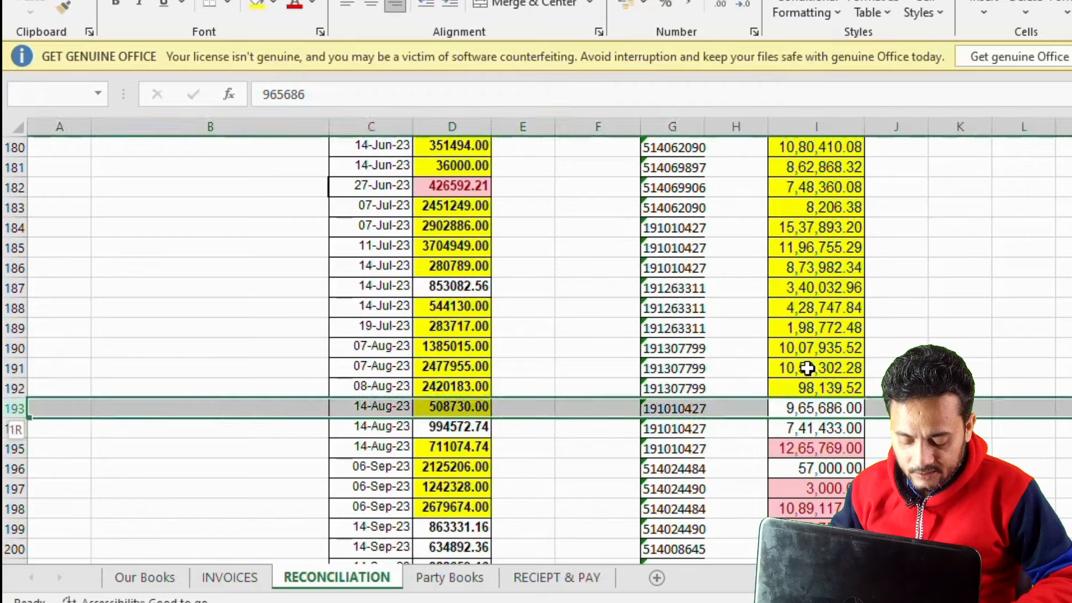
key(shift+Down)
key(shift+Down)
key(shift+Down)
key(shift+Down)
key(shift+Down)
key(shift+Down)
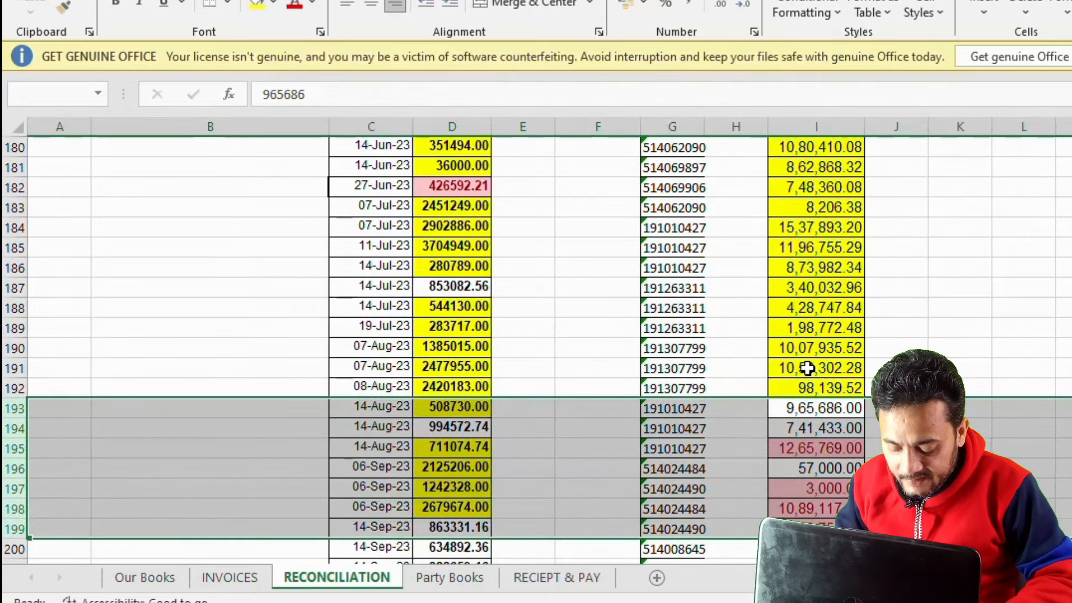
key(ctrl+minus)
Delete rows 201 to 203, the matched PARTY BOOKS entries starting at 5,23,661.12.
key(Down)
key(Down)
key(Down)
key(Down)
key(Down)
key(Down)
key(Down)
key(Down)
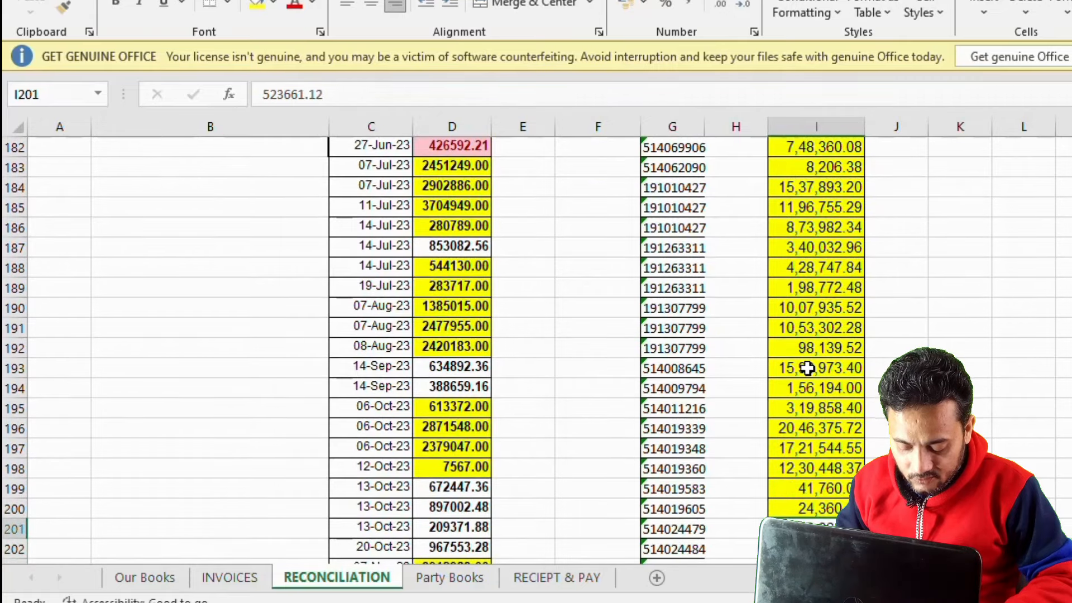
key(shift+space)
key(shift+Down)
key(shift+Down)
key(shift+Down)
key(shift+Down)
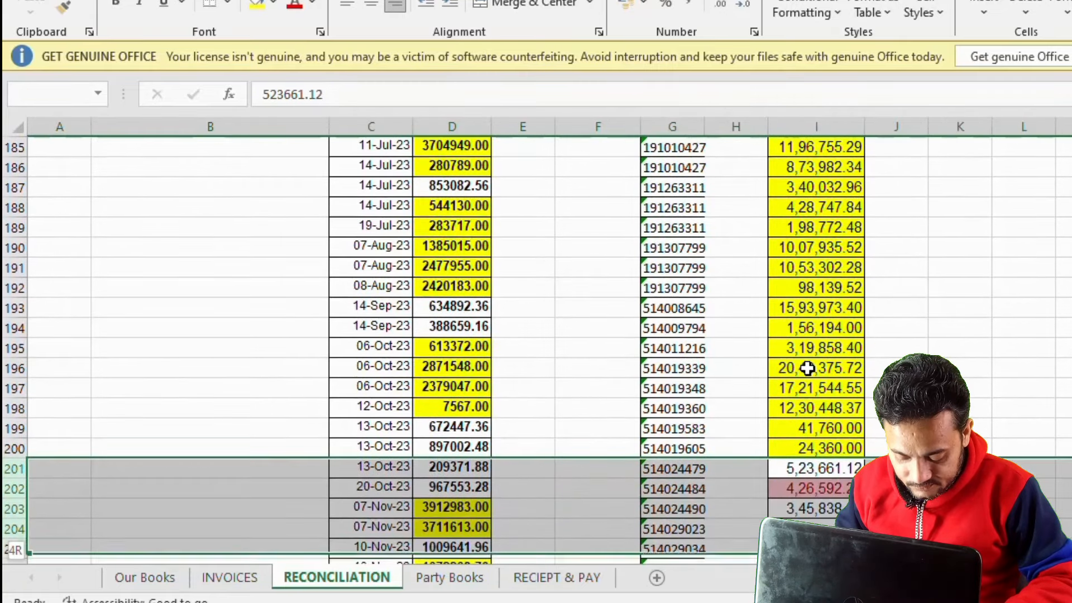
key(shift+Up)
key(shift+Up)
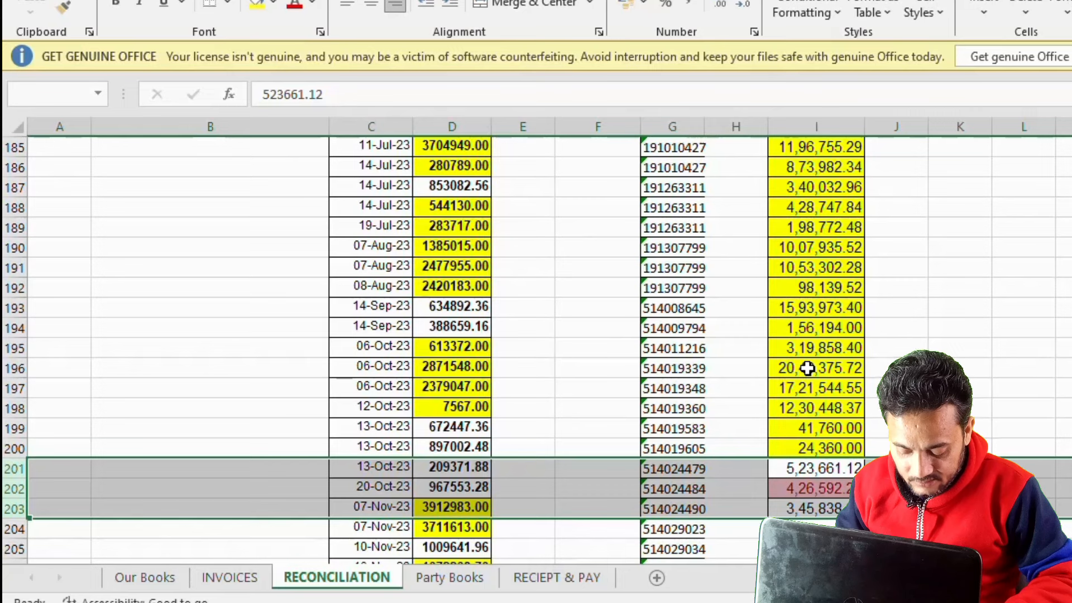
key(ctrl+minus)
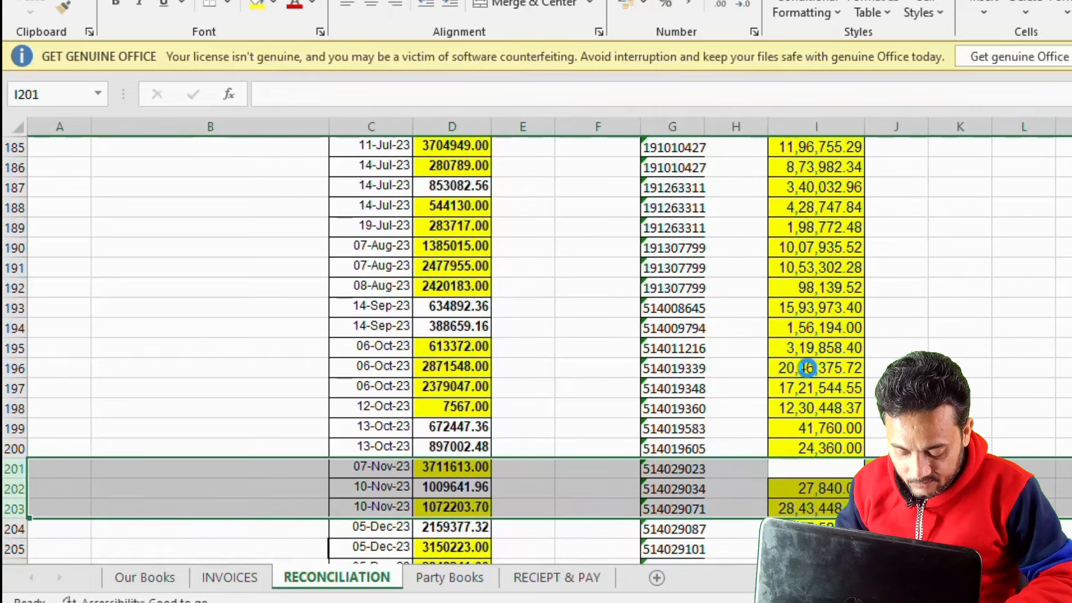
Carry the 24,360.00 amount from J201 over into the empty AMOUNT cell I201.
key(Right)
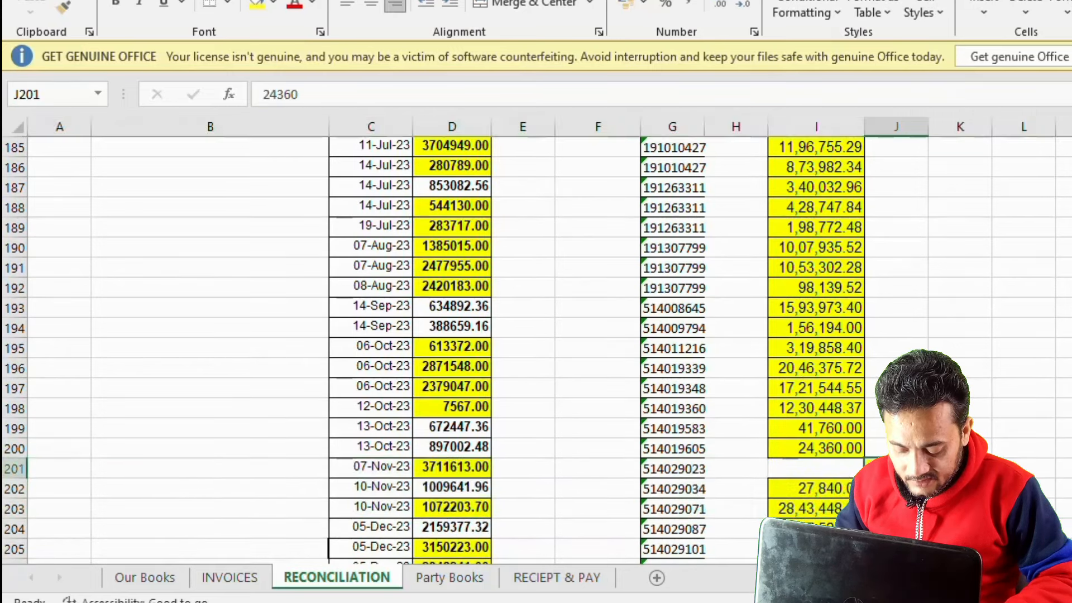
key(ctrl+c)
click(816, 471)
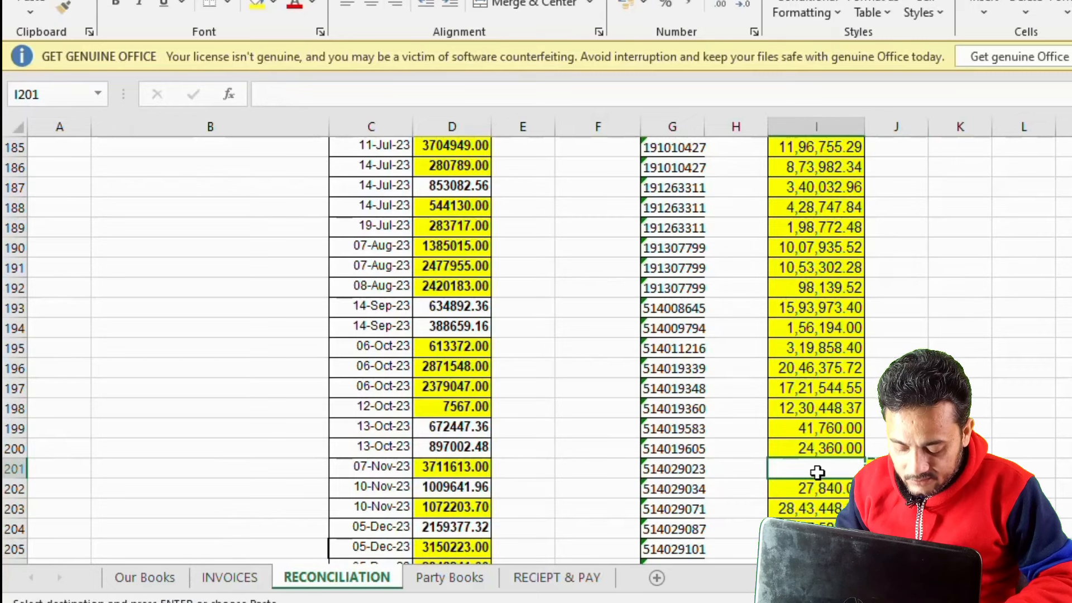
key(Return)
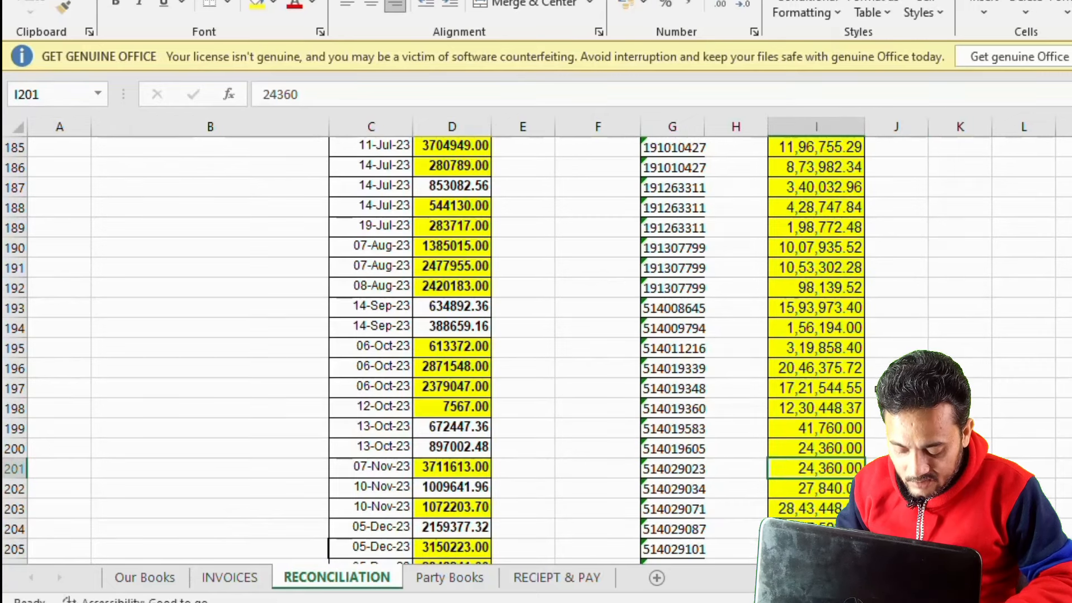
Delete rows 220 to 222, the last matched PARTY BOOKS entries starting at 66,000.00.
scroll(536, 349, down, 6)
click(828, 493)
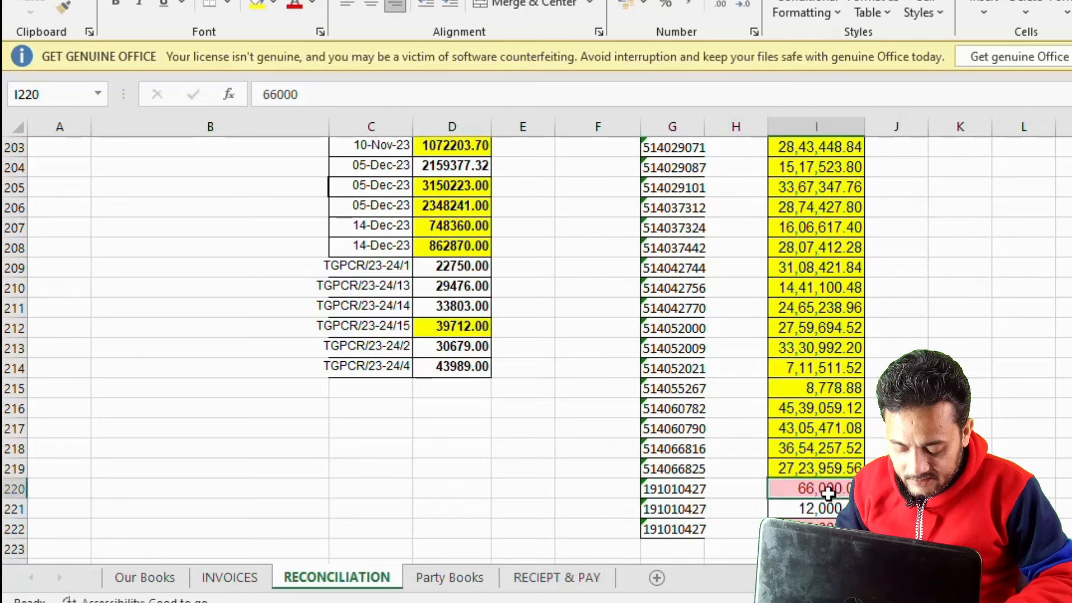
drag(14, 489, 14, 530)
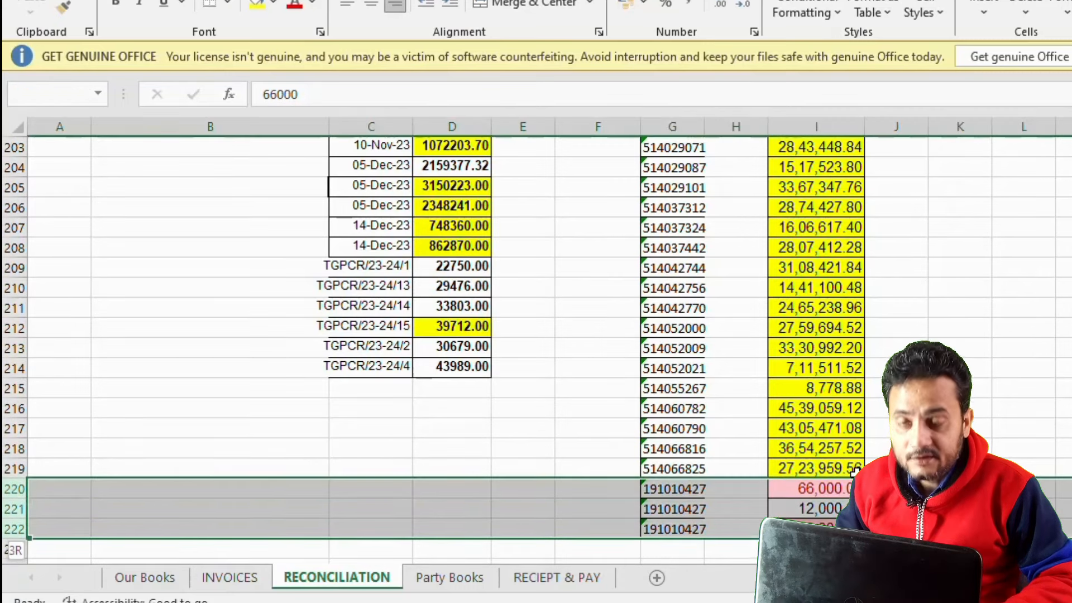
key(Delete)
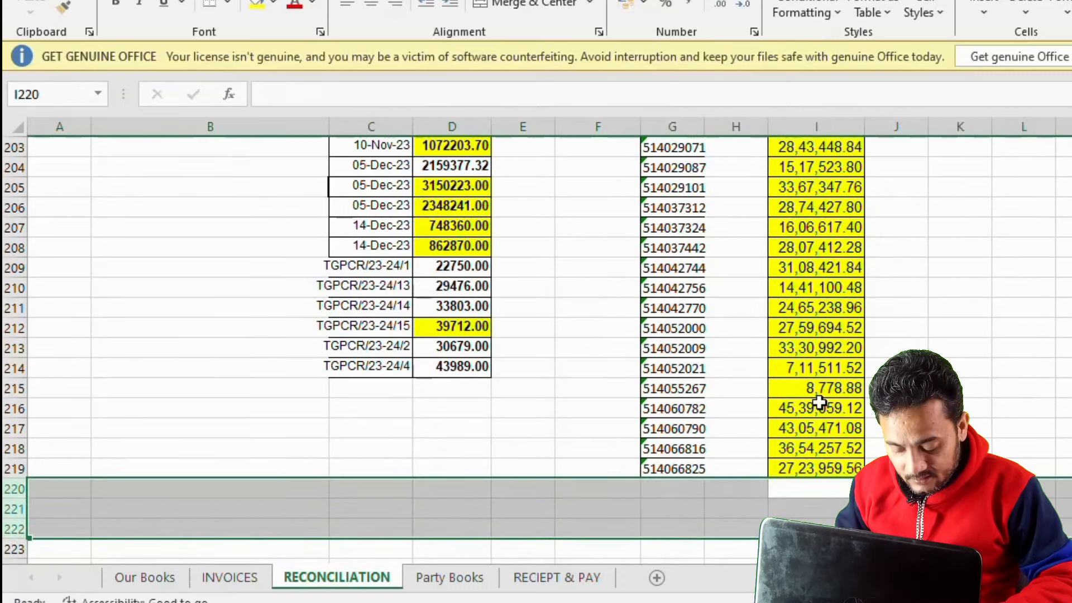
Clear the OUR BOOKS heading and its reference and amount list starting at C166.
scroll(536, 347, down, 1)
scroll(536, 346, up, 20)
scroll(536, 346, down, 14)
scroll(821, 328, down, 1)
drag(698, 251, 840, 366)
scroll(536, 346, up, 20)
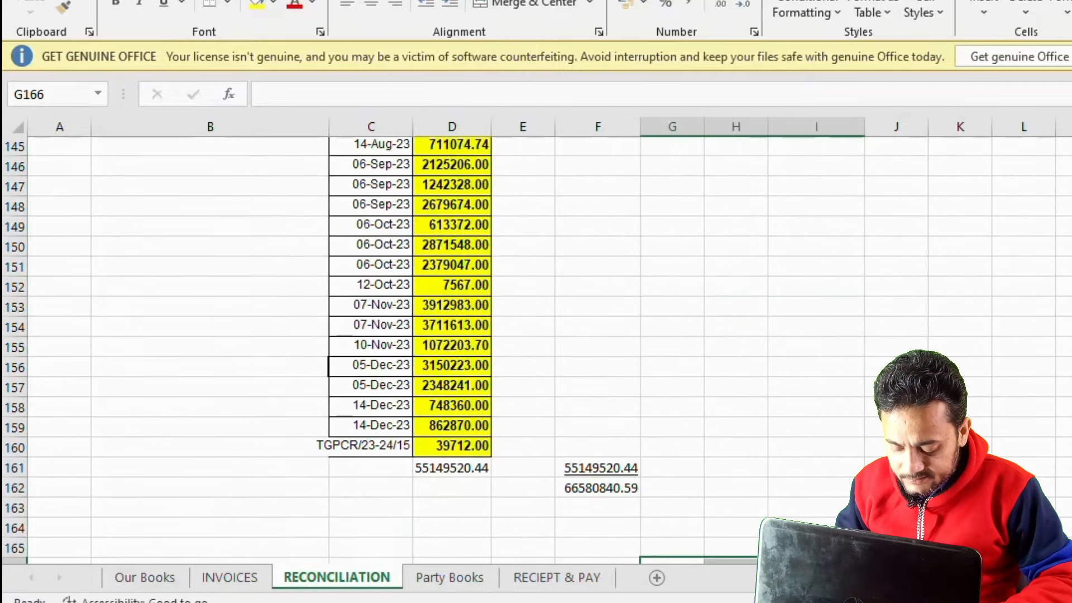
scroll(536, 346, down, 7)
scroll(536, 346, up, 5)
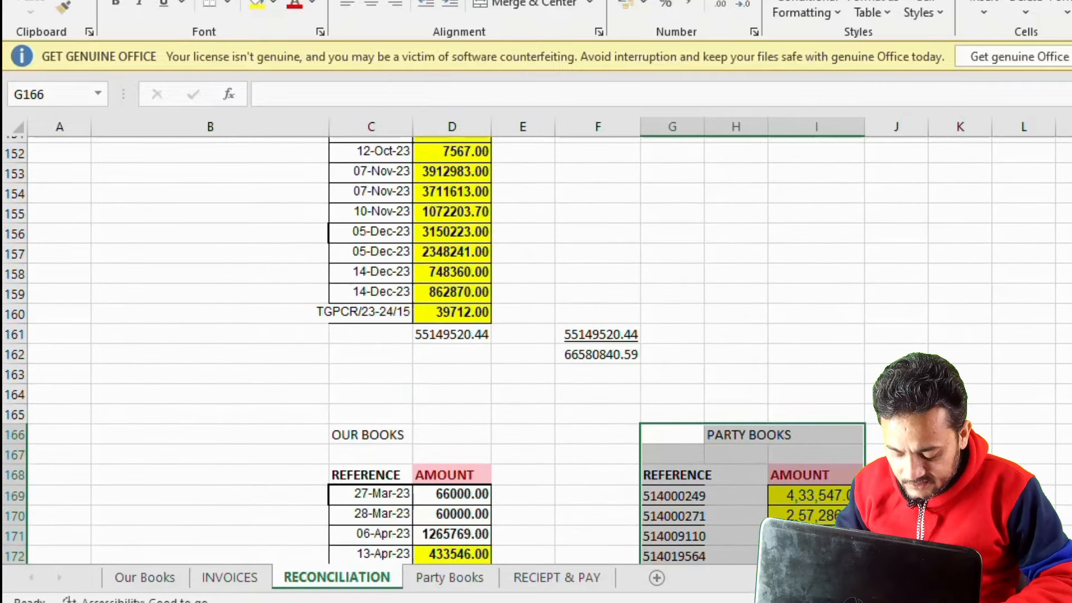
drag(332, 431, 446, 539)
scroll(564, 455, up, 8)
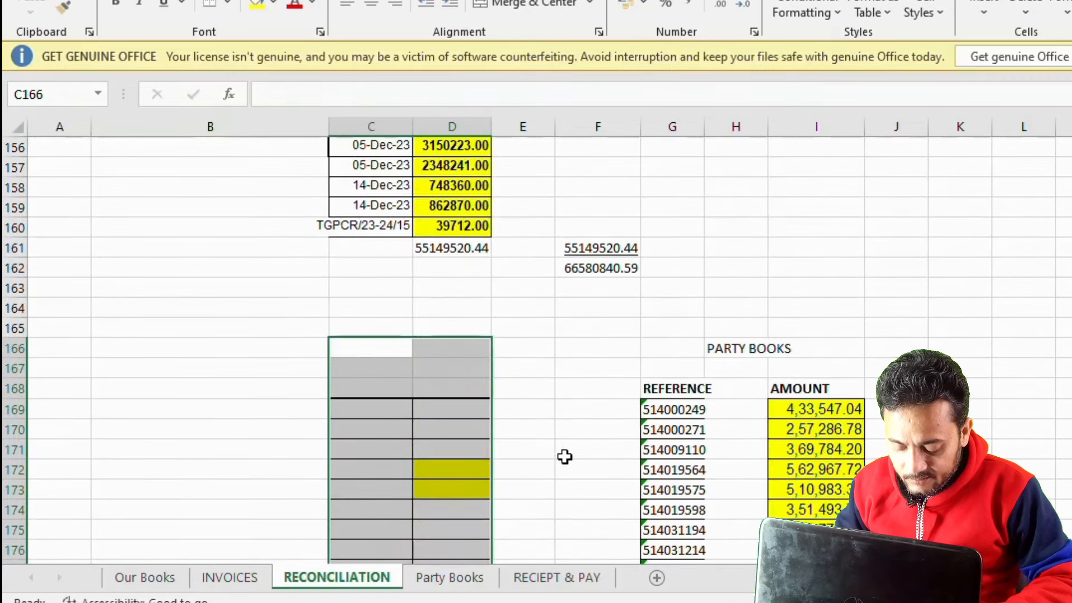
Move the PARTY BOOKS reference and amount list from G168 to B165, and widen column D to fit the amounts.
drag(676, 388, 830, 497)
key(ctrl+c)
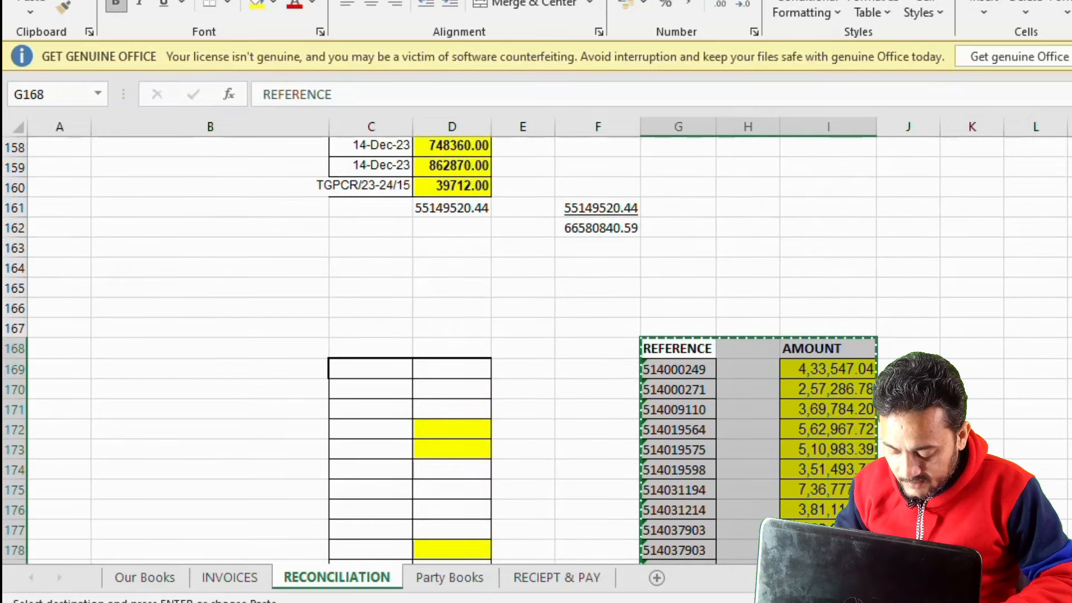
click(130, 330)
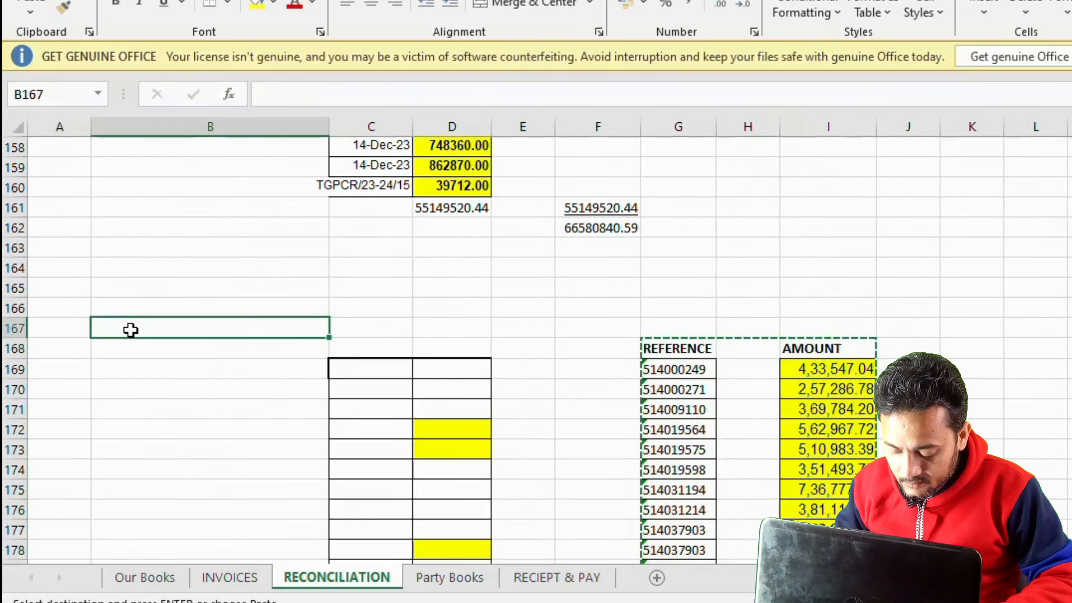
click(132, 282)
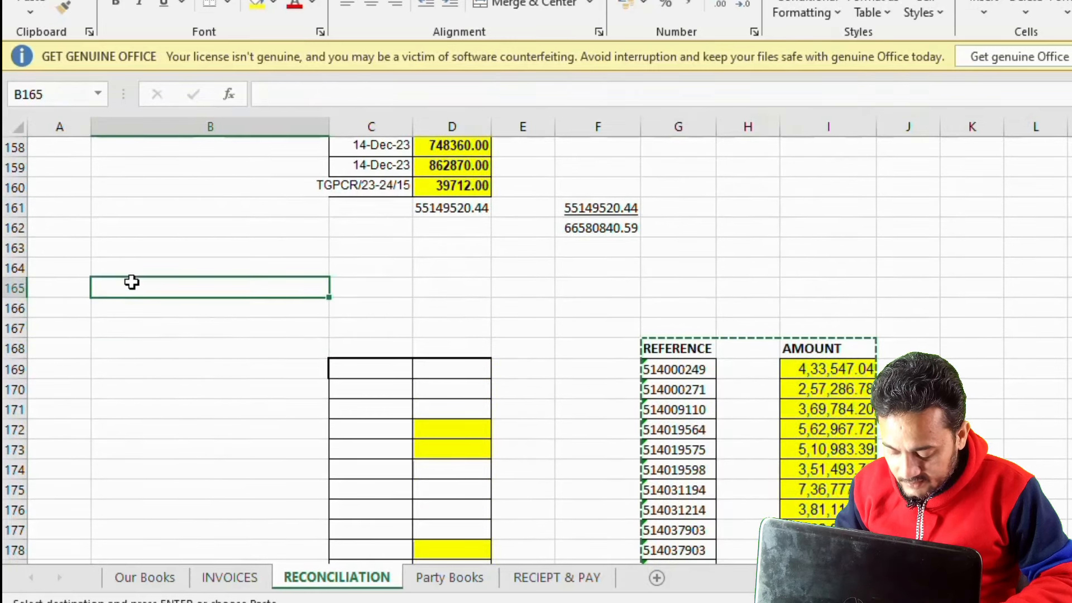
key(ctrl+v)
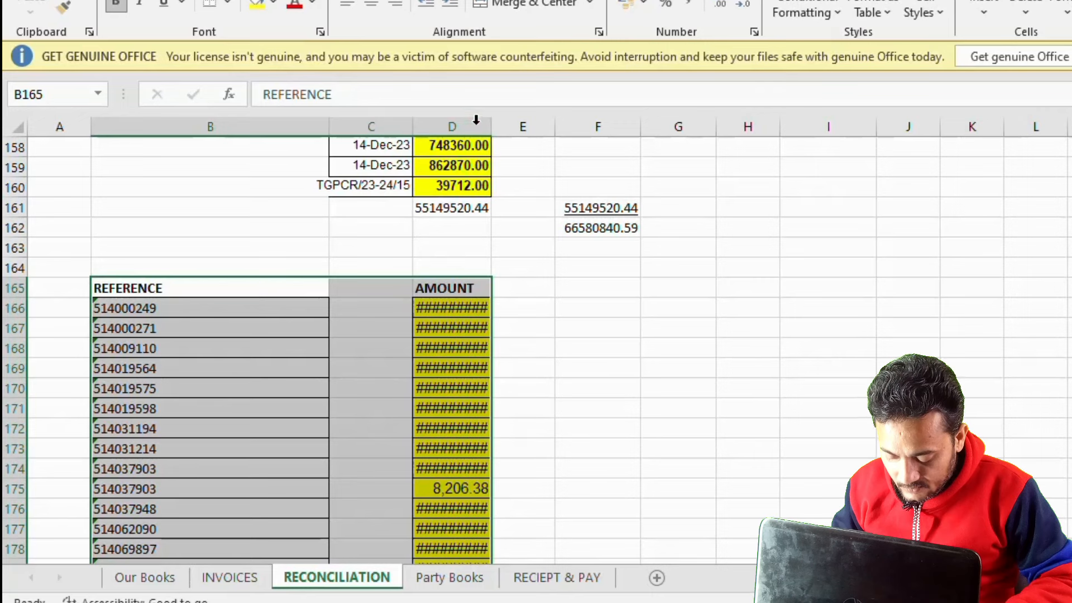
drag(492, 126, 502, 126)
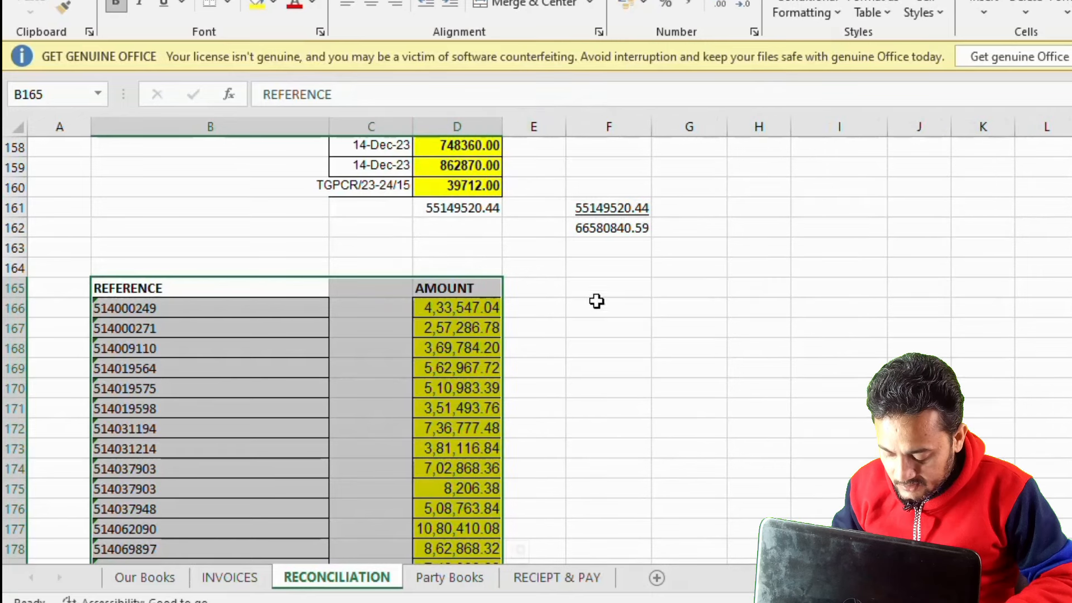
click(360, 324)
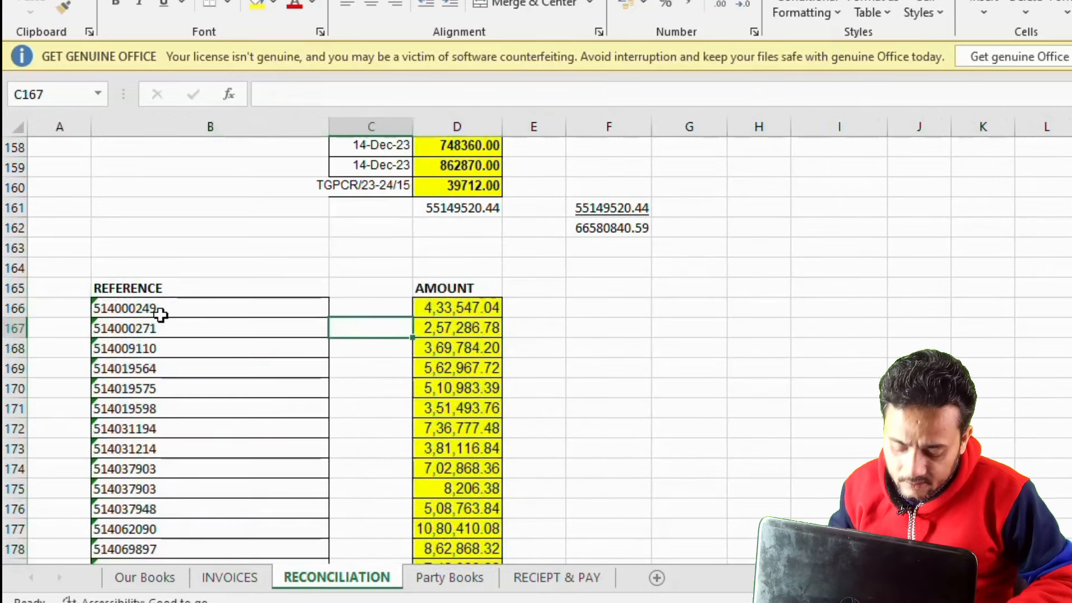
Enter LESS in A164 and the heading "THIS PAYMENTS SHOWING IN PARTY LEDGER BUT ENTERED IN OUR LEDGER" in B164.
click(72, 262)
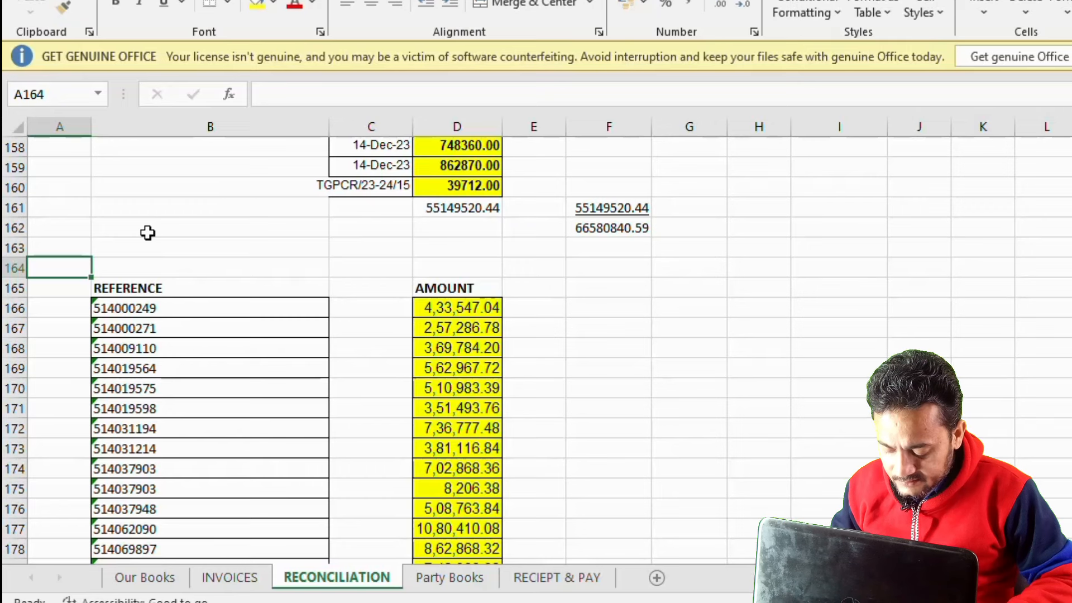
text(LESS)
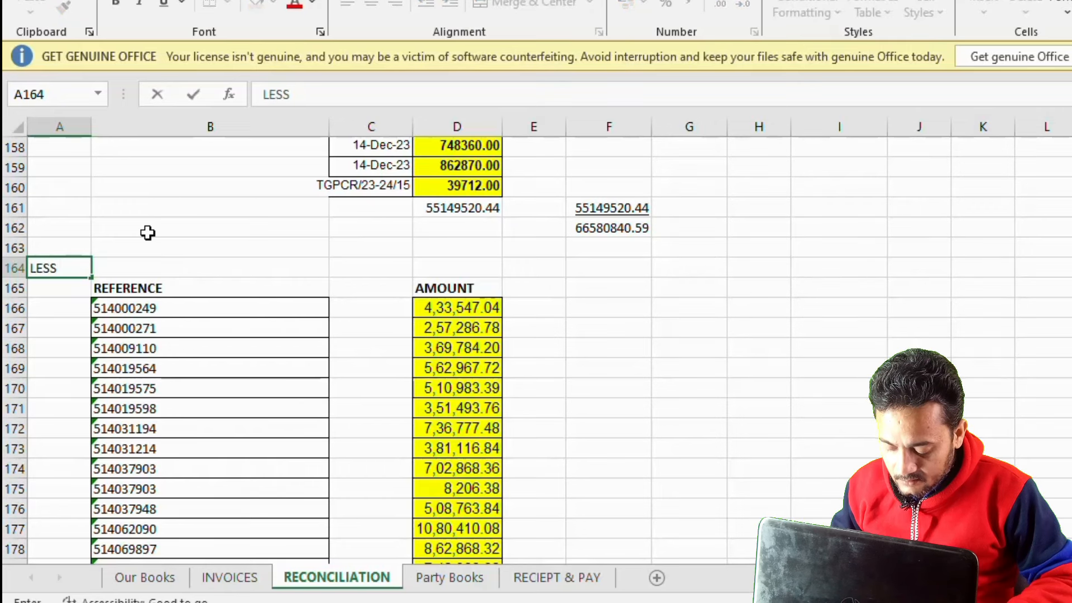
key(Tab)
text(THIS )
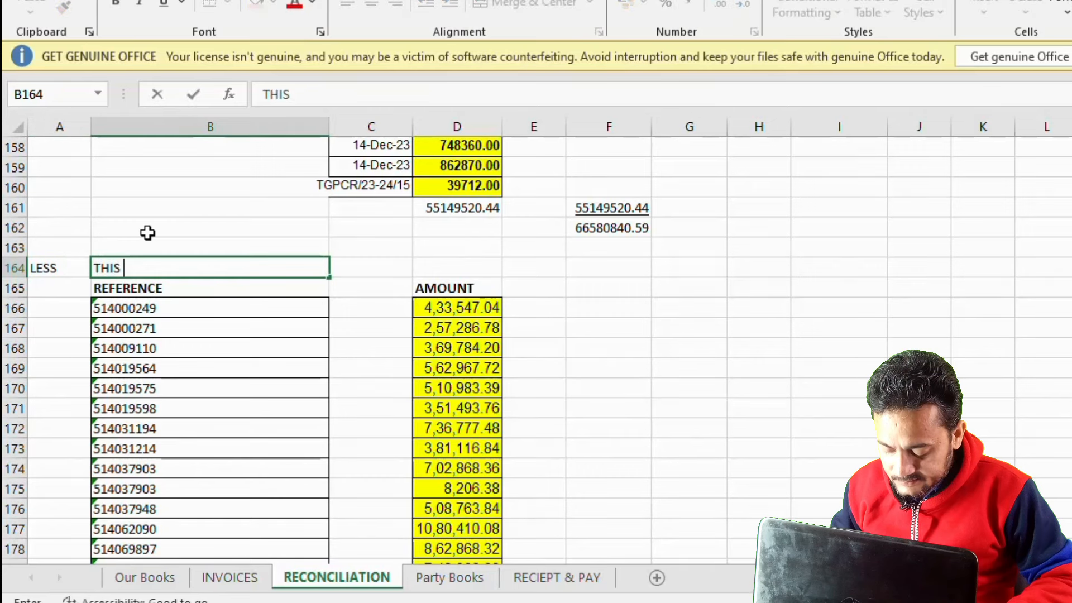
text(PAYMEN)
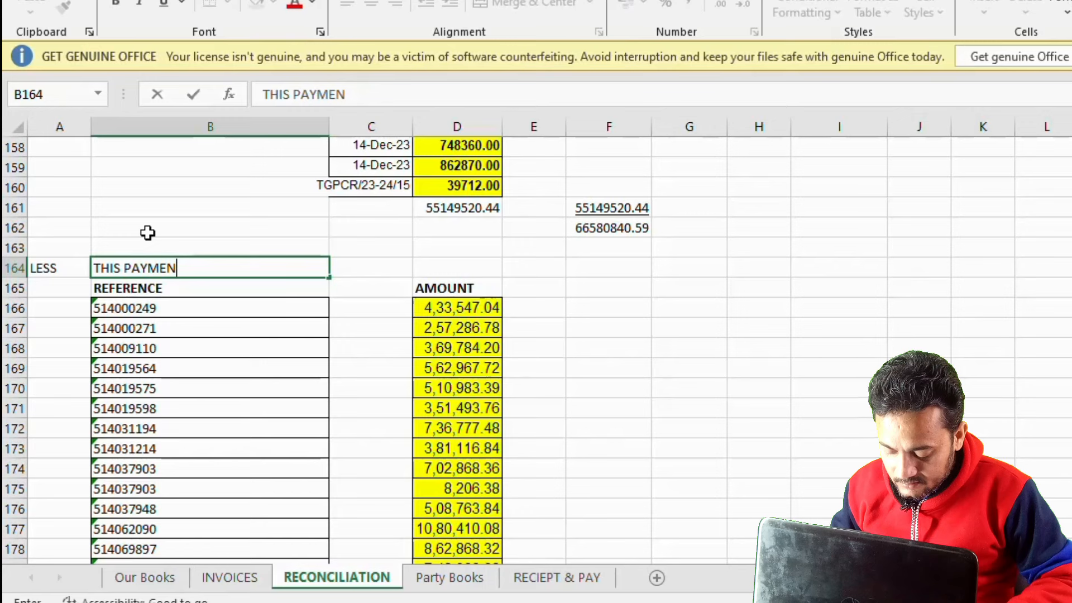
text(SS SHO)
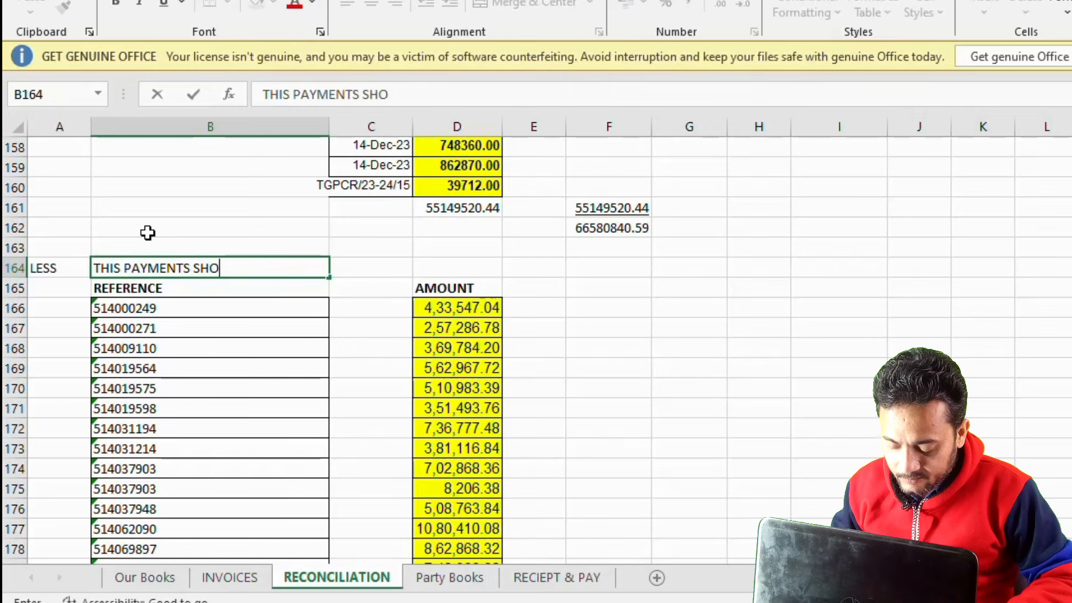
text(WING IN )
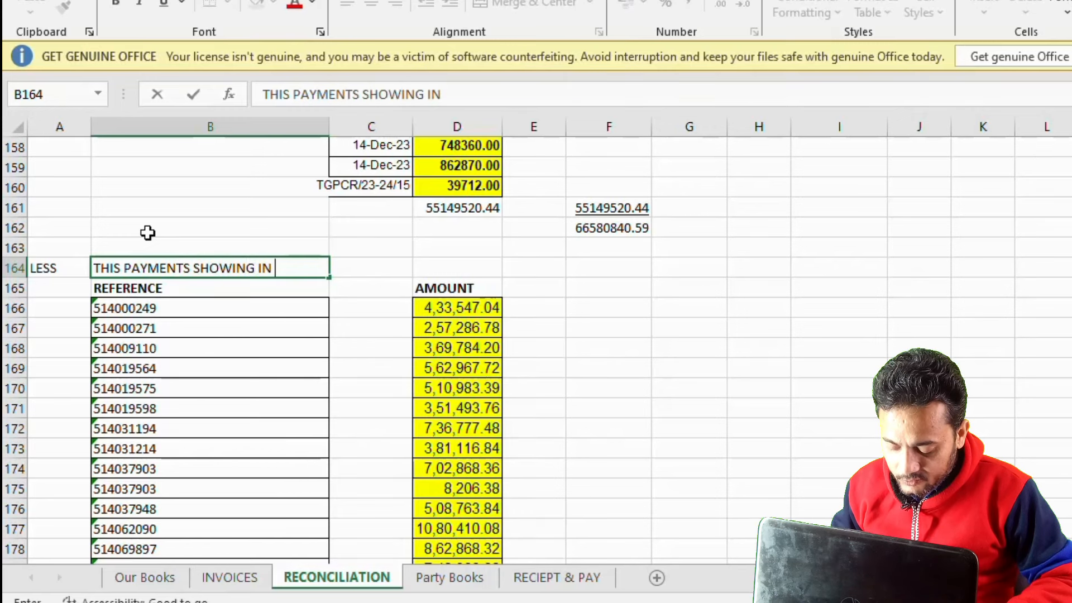
text(PARTY L)
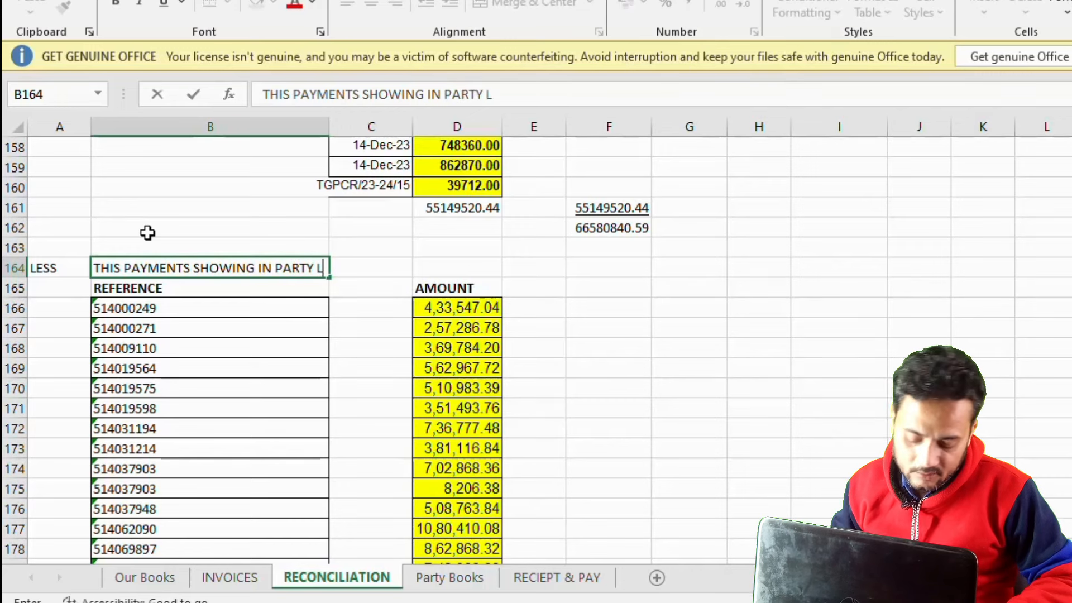
text(EDGER BU)
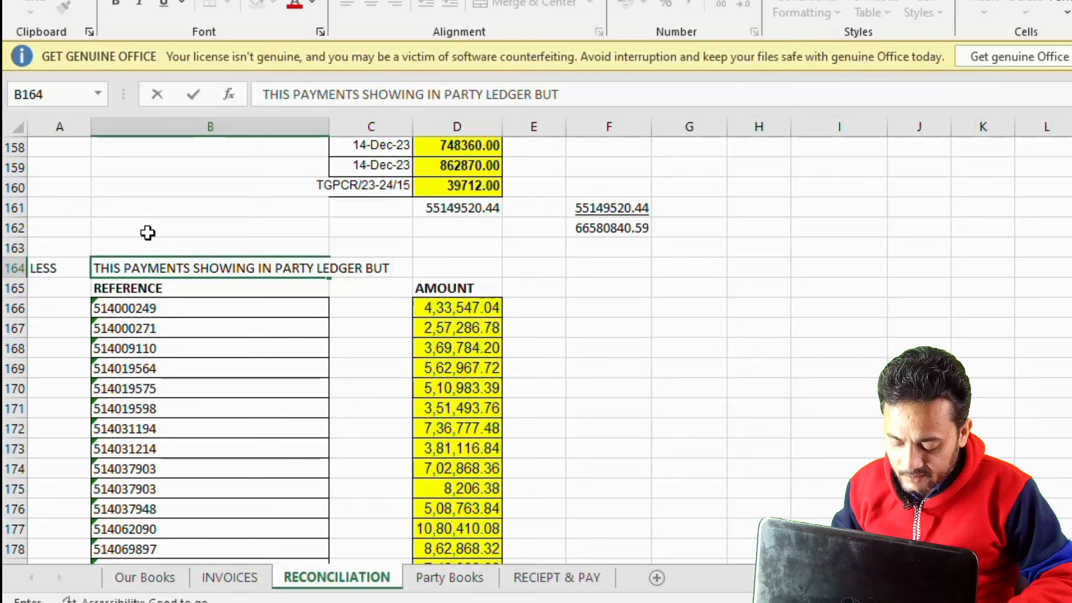
text(T )
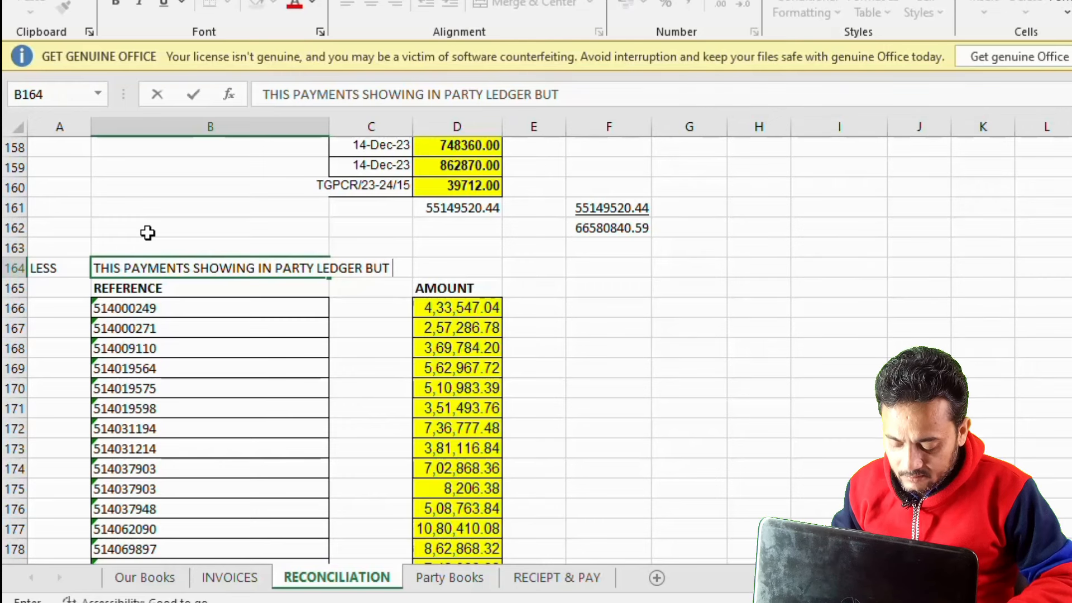
text(ENTER)
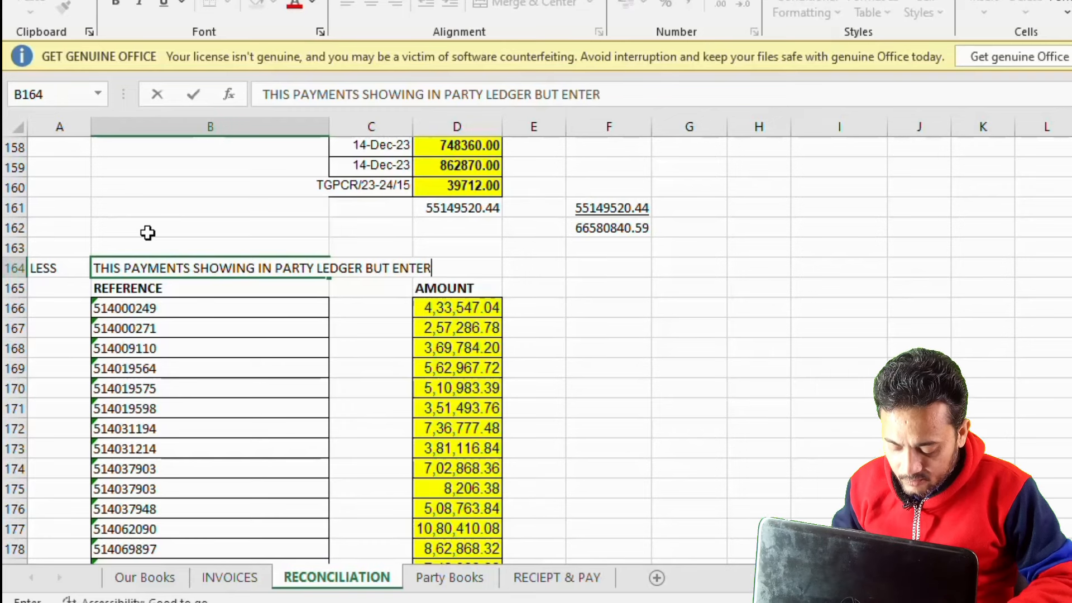
text(D)
key(BackSpace)
text(ED IN )
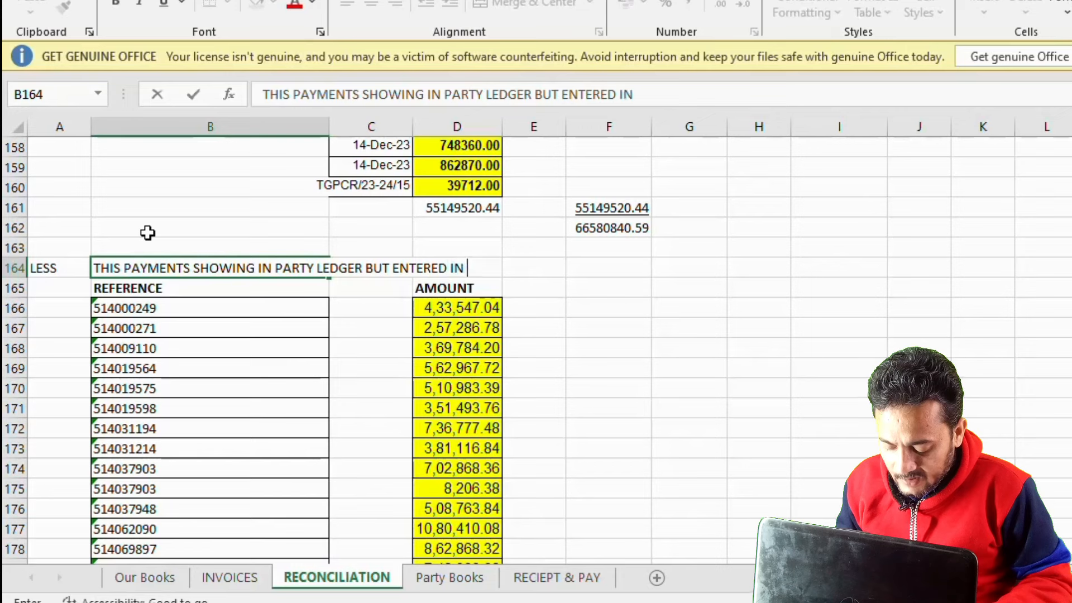
text(OUR LEDGER)
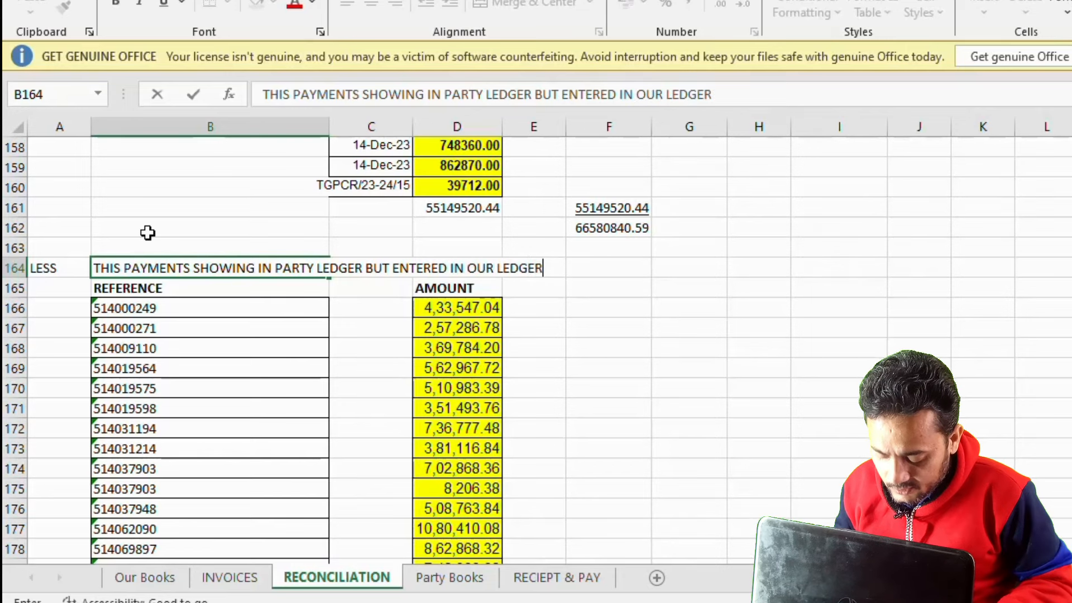
key(Return)
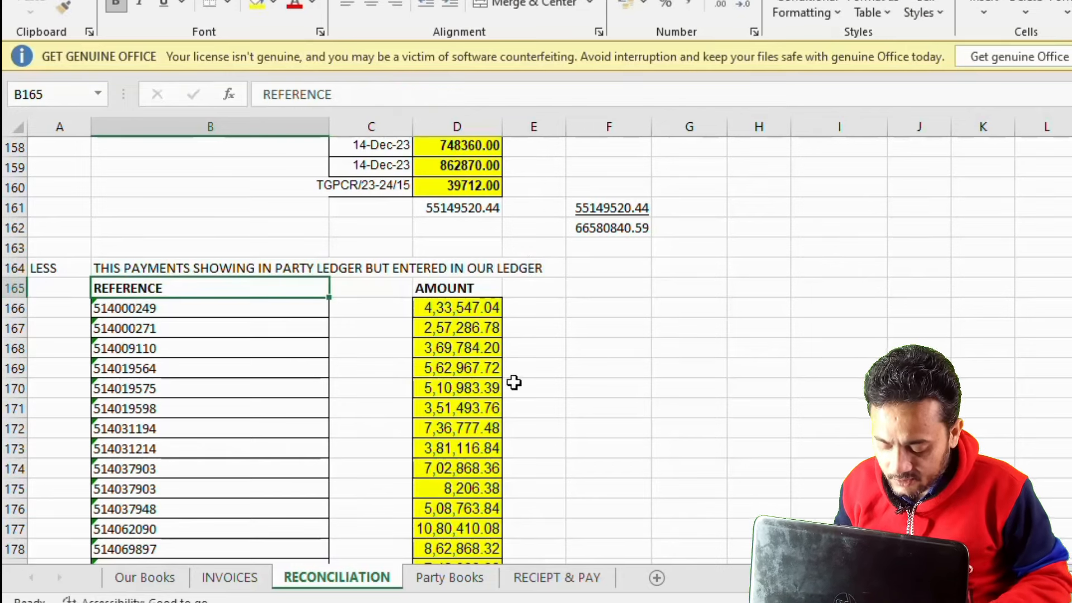
Sum the party ledger payment amounts in D217 and widen column D to fit the total.
scroll(528, 373, down, 16)
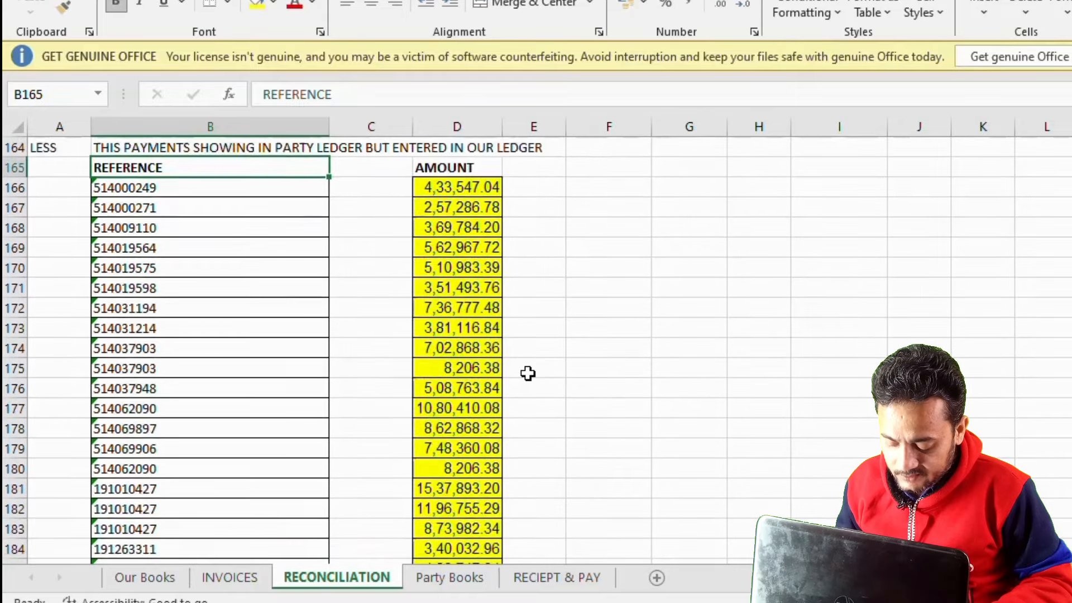
click(584, 366)
click(473, 363)
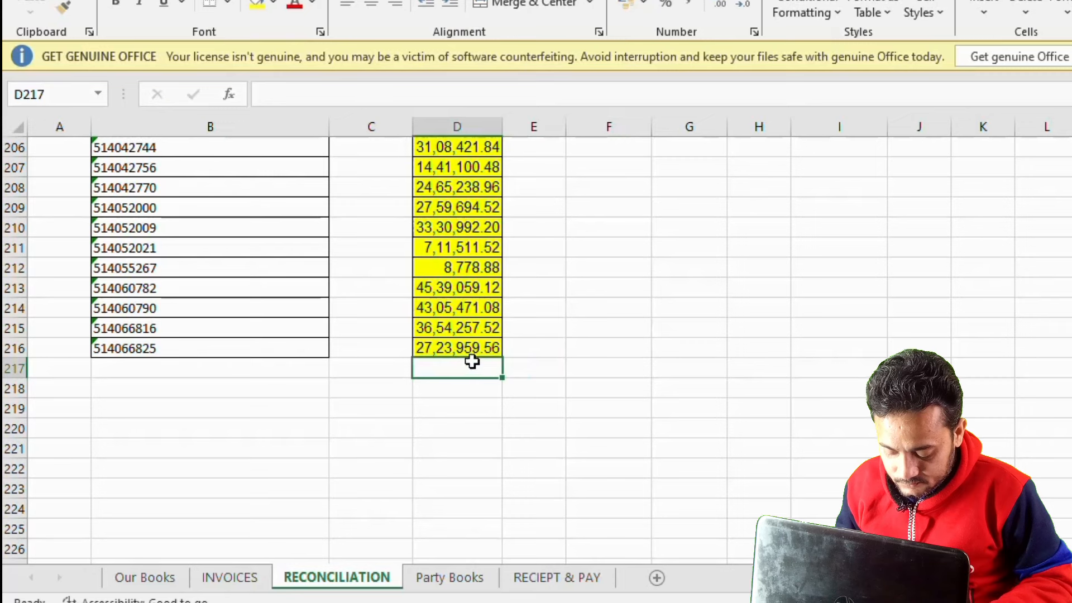
key(alt+equal)
key(Return)
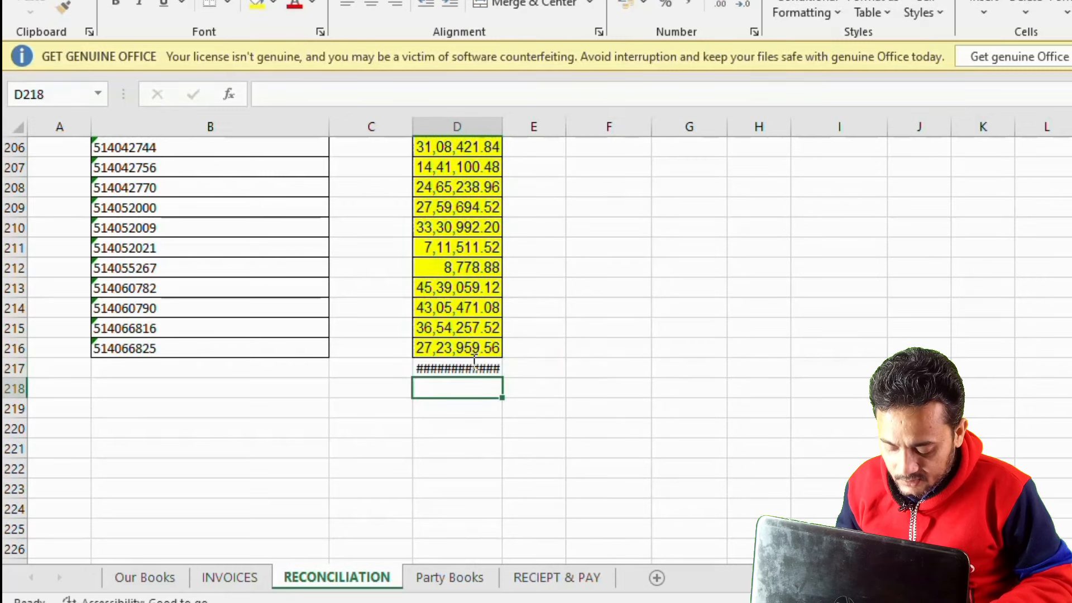
drag(505, 132, 510, 136)
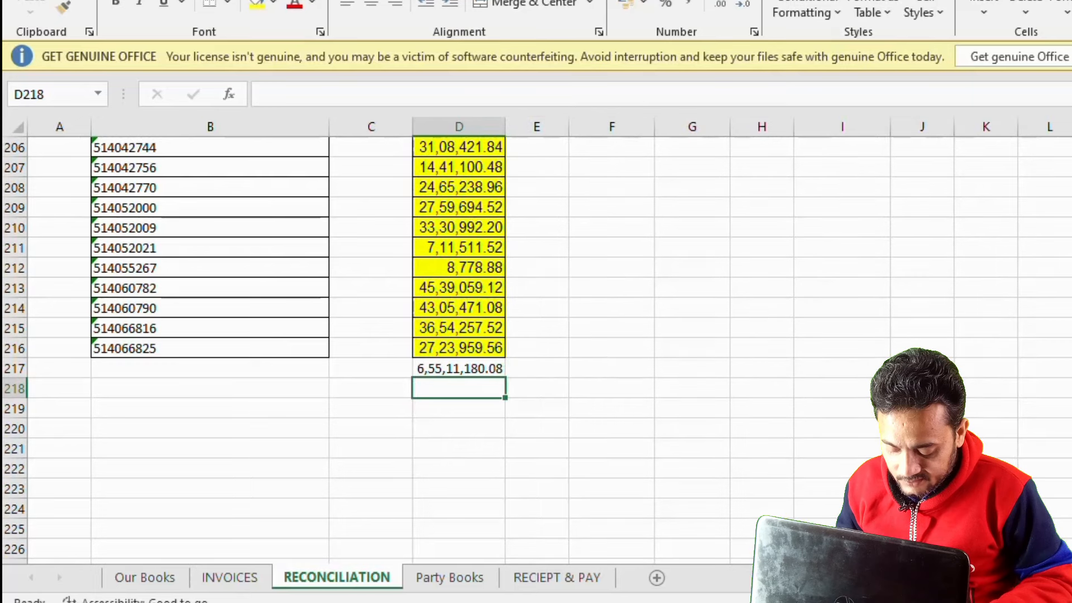
Carry the payments total into F217 with =D217 and underline that cell.
scroll(459, 346, up, 20)
scroll(459, 346, down, 20)
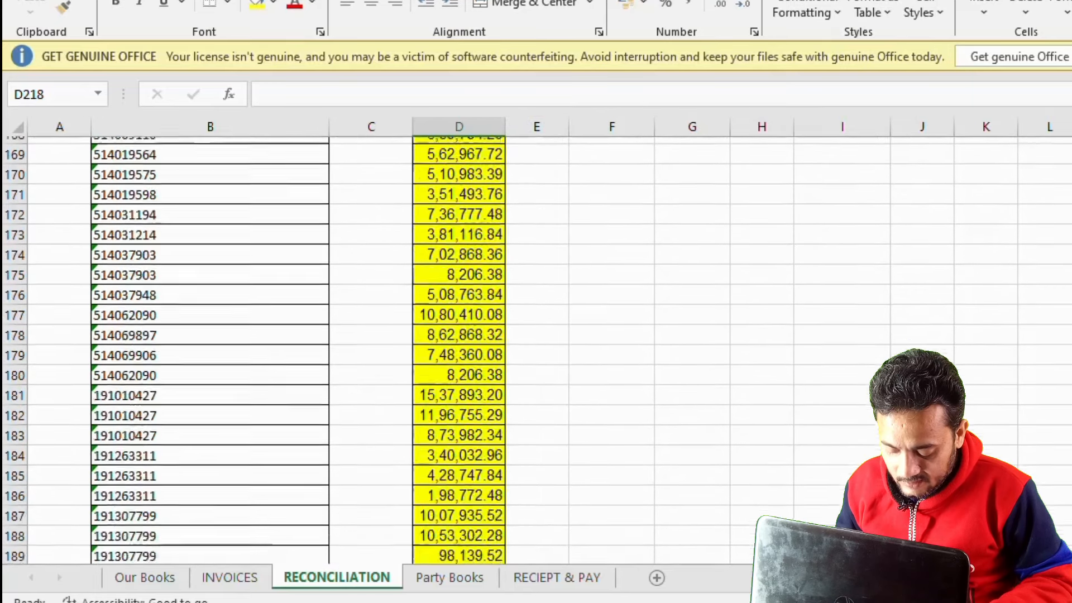
scroll(559, 346, down, 10)
scroll(558, 346, up, 6)
click(625, 494)
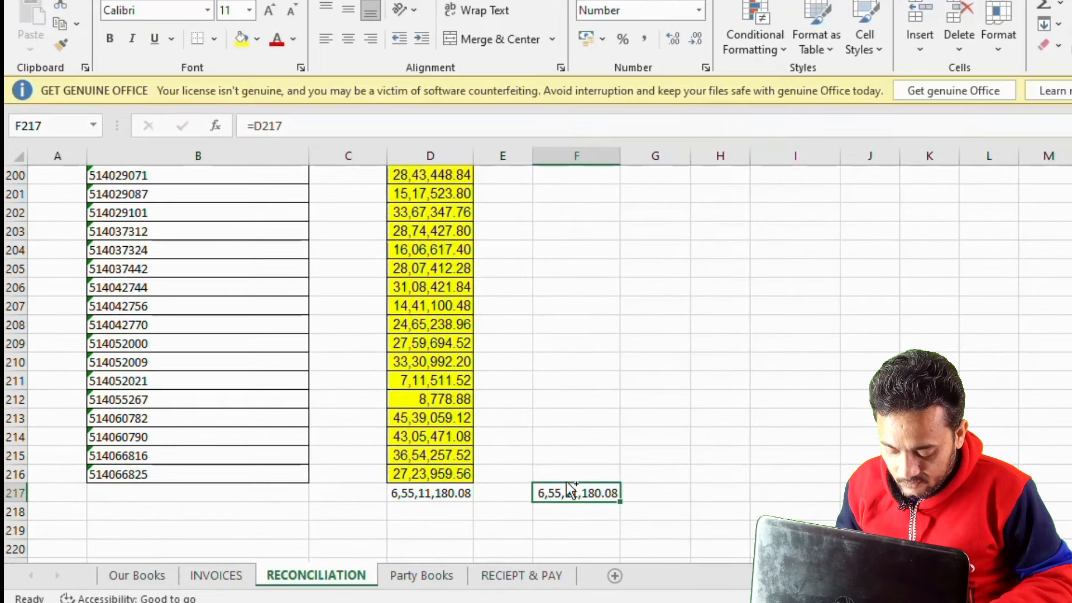
click(610, 525)
click(584, 490)
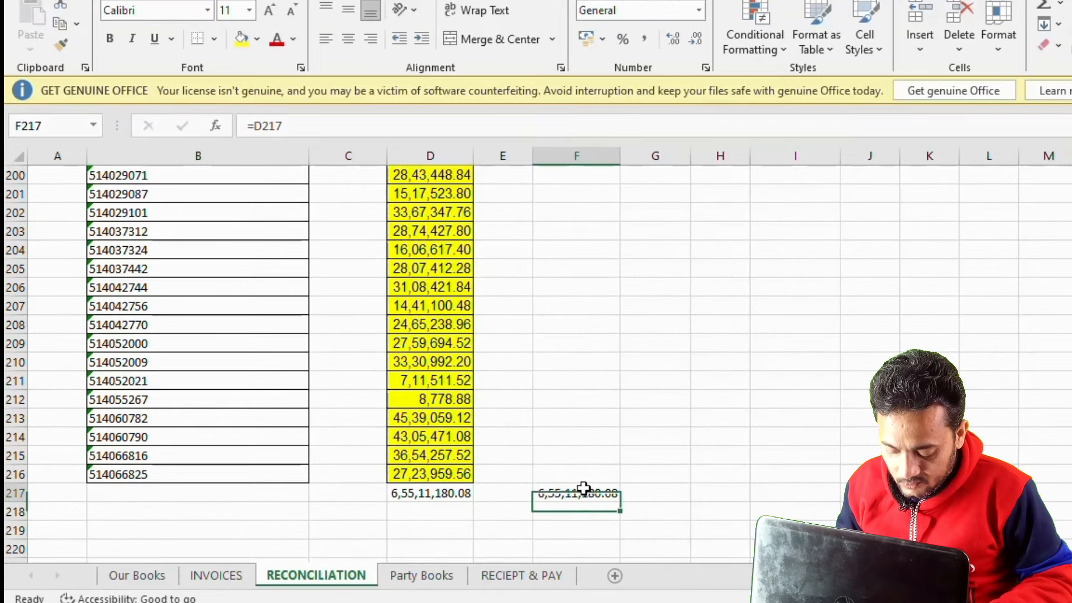
Subtract the payments total from the running balance in F218 with the formula =F162-F217.
click(572, 514)
text(=)
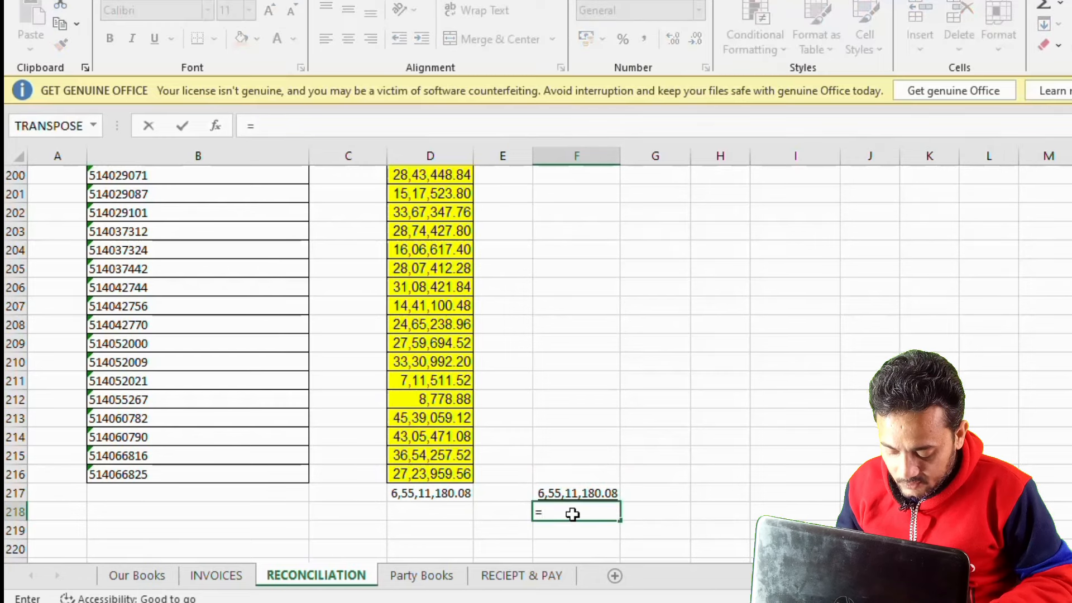
scroll(761, 311, up, 15)
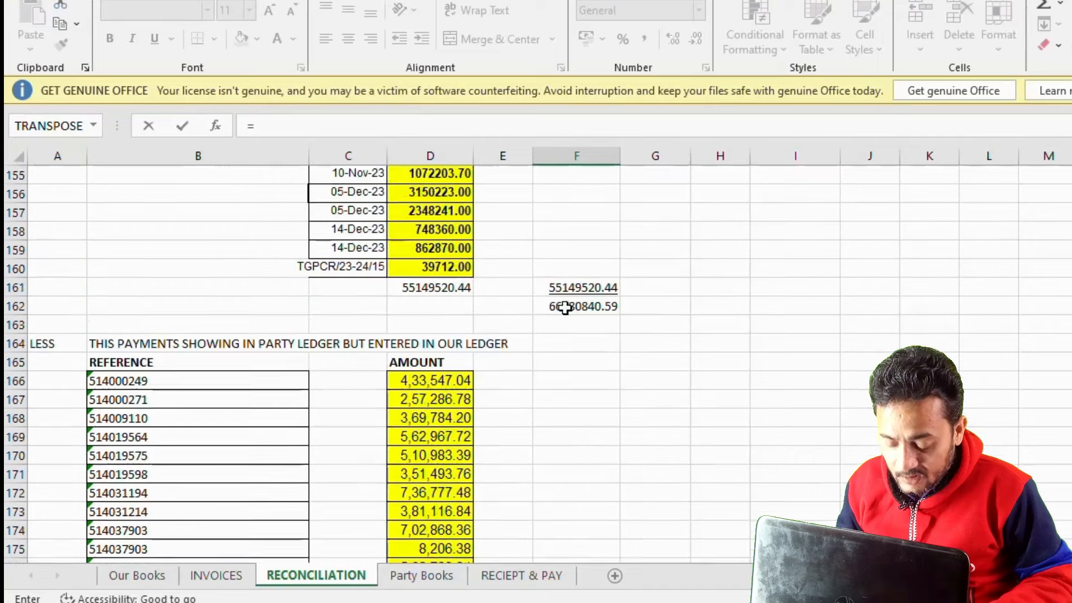
click(565, 308)
text(-)
scroll(736, 284, down, 3)
scroll(736, 283, down, 12)
click(569, 493)
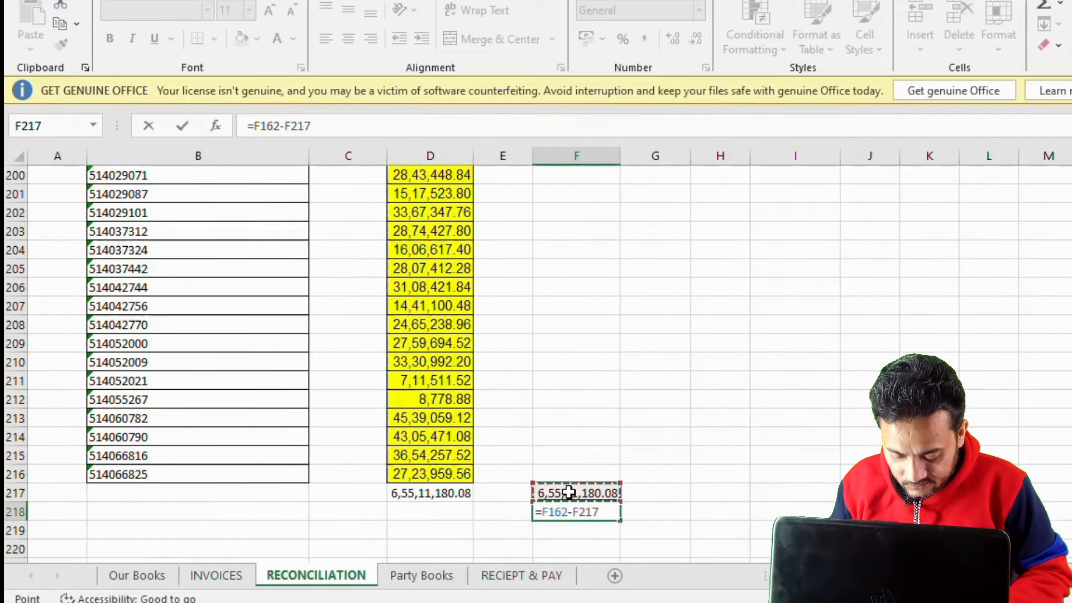
key(Return)
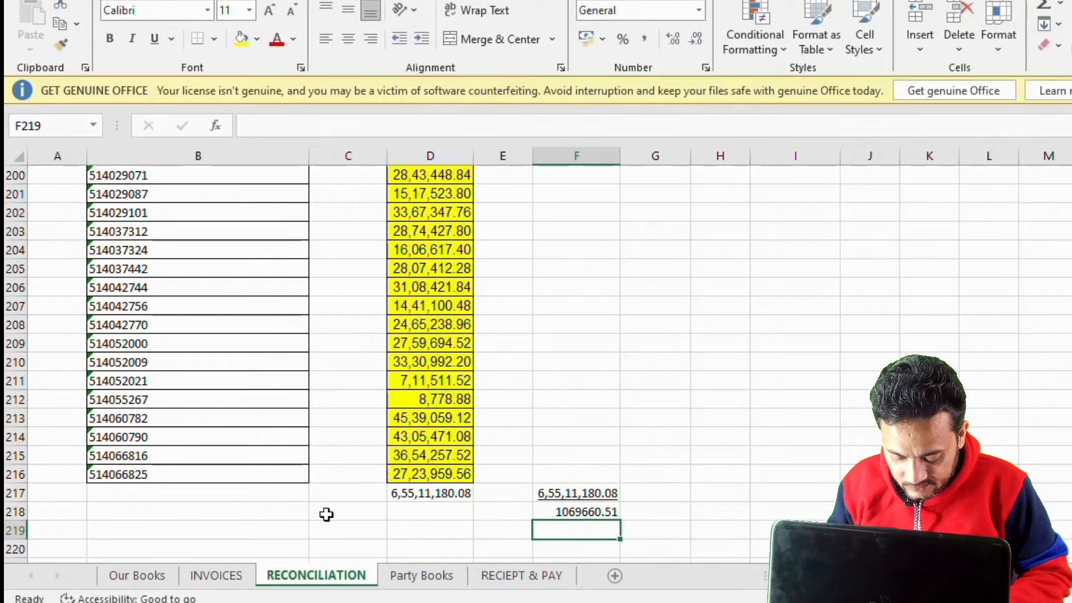
Label B221 "CLOSING BALANCE AS PER OUR BOOKS" and paste the closing balance from the Our Books sheet into F221 as a value.
scroll(259, 503, down, 1)
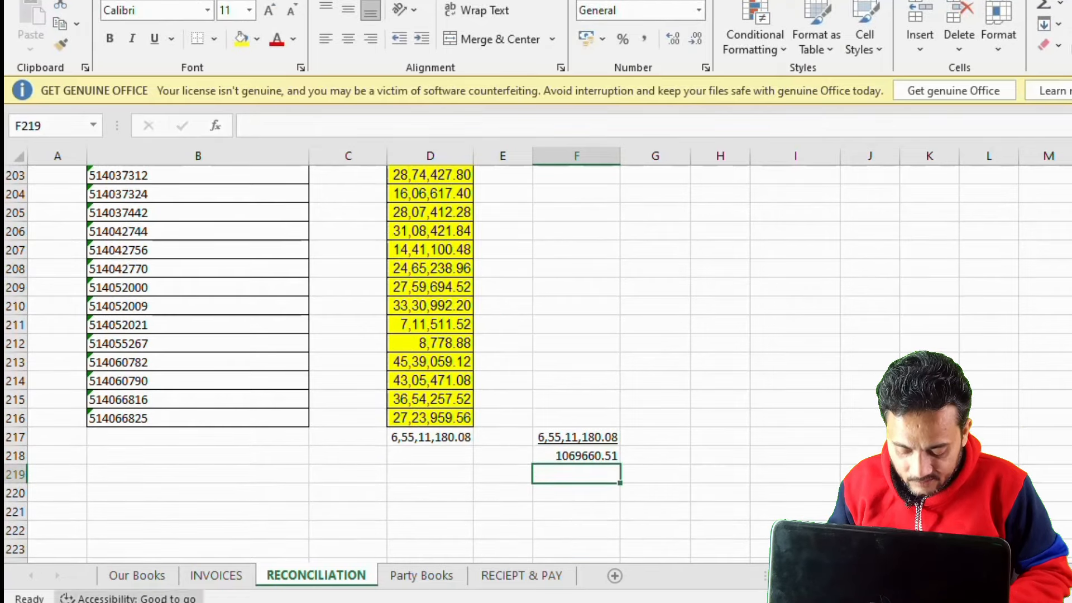
click(139, 575)
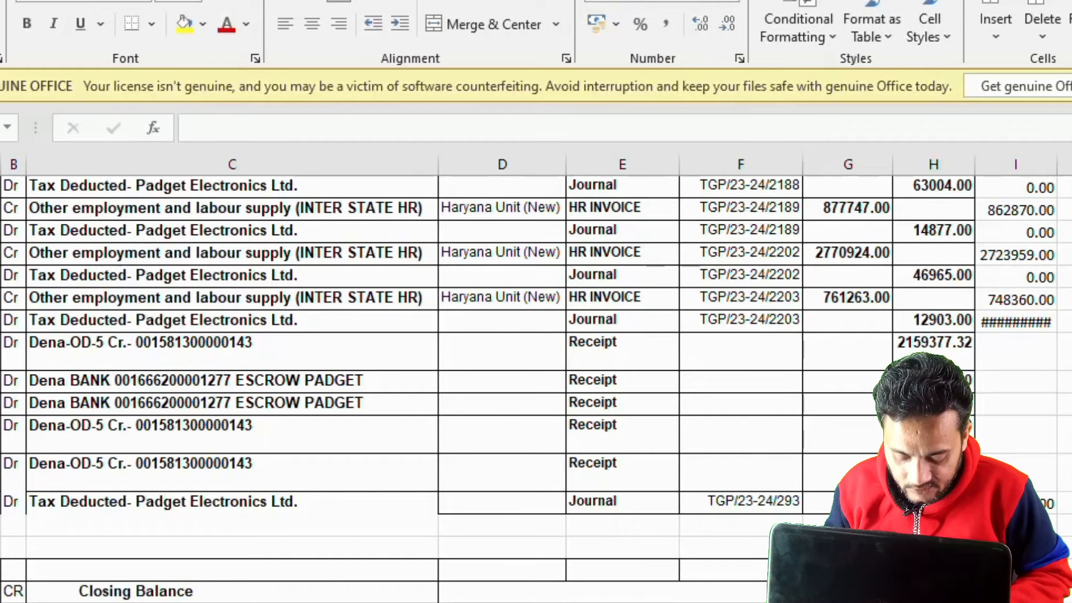
click(201, 602)
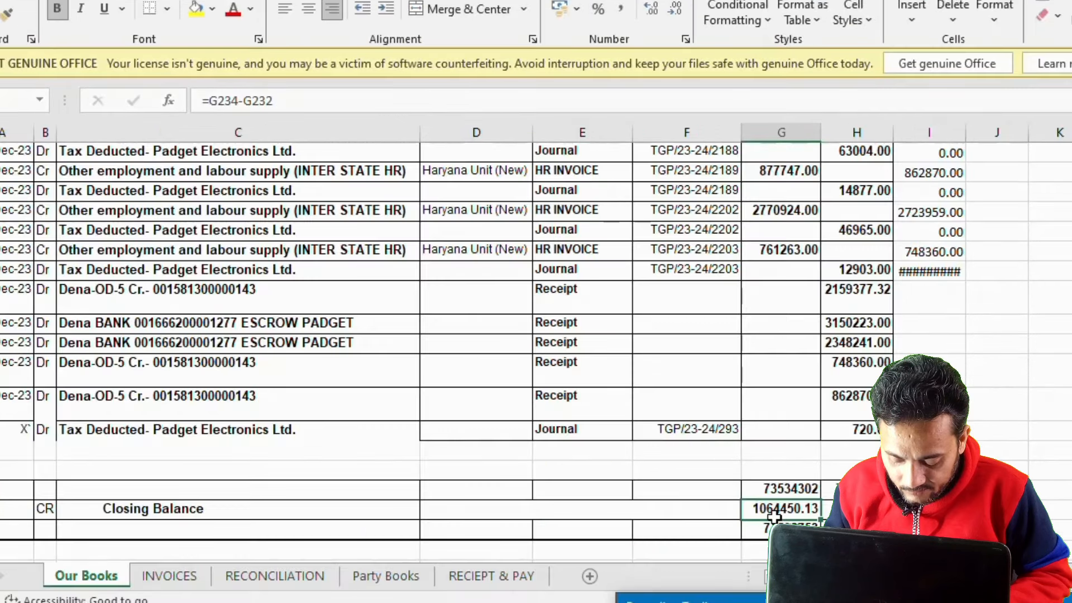
key(ctrl+c)
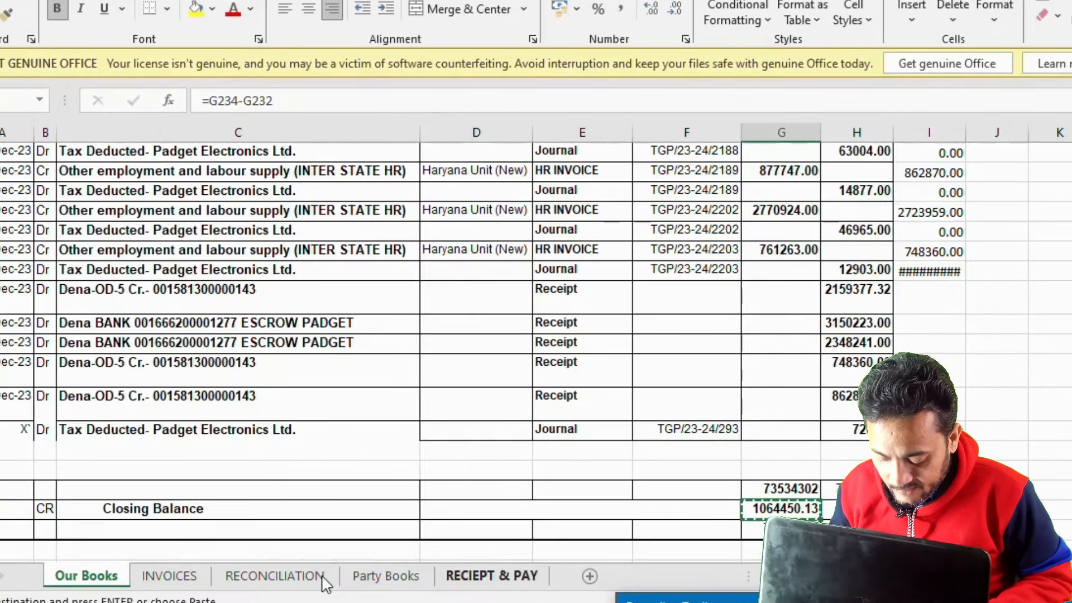
click(277, 579)
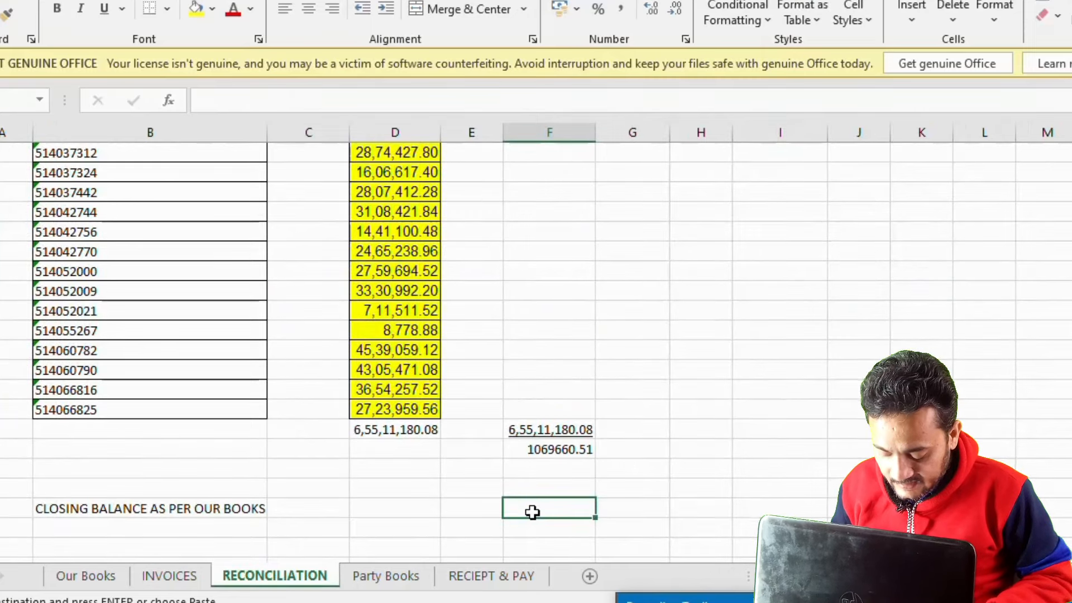
key(ctrl+alt+v)
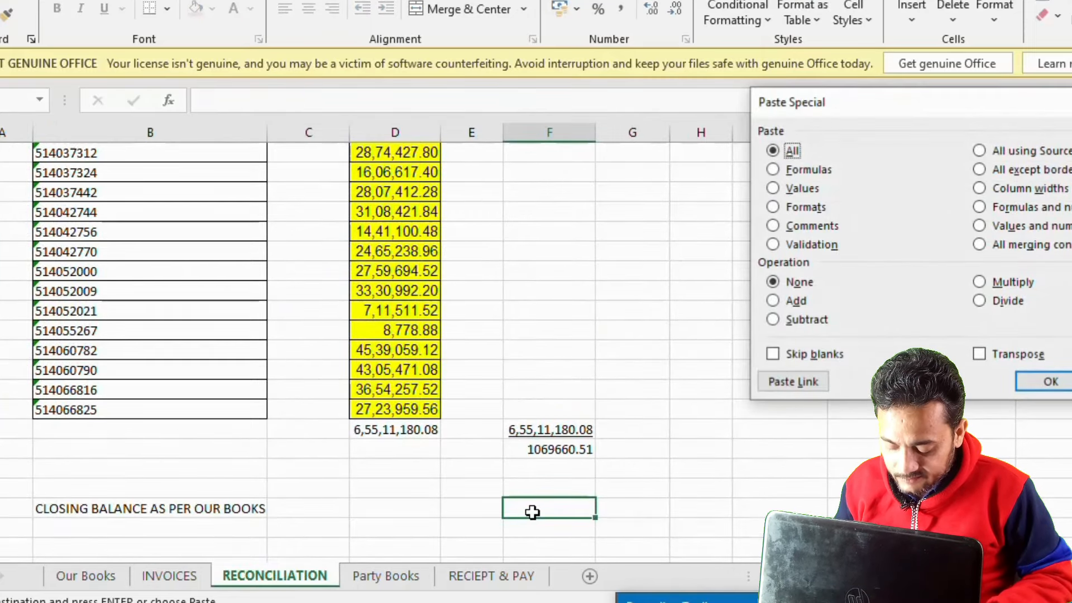
key(v)
key(Return)
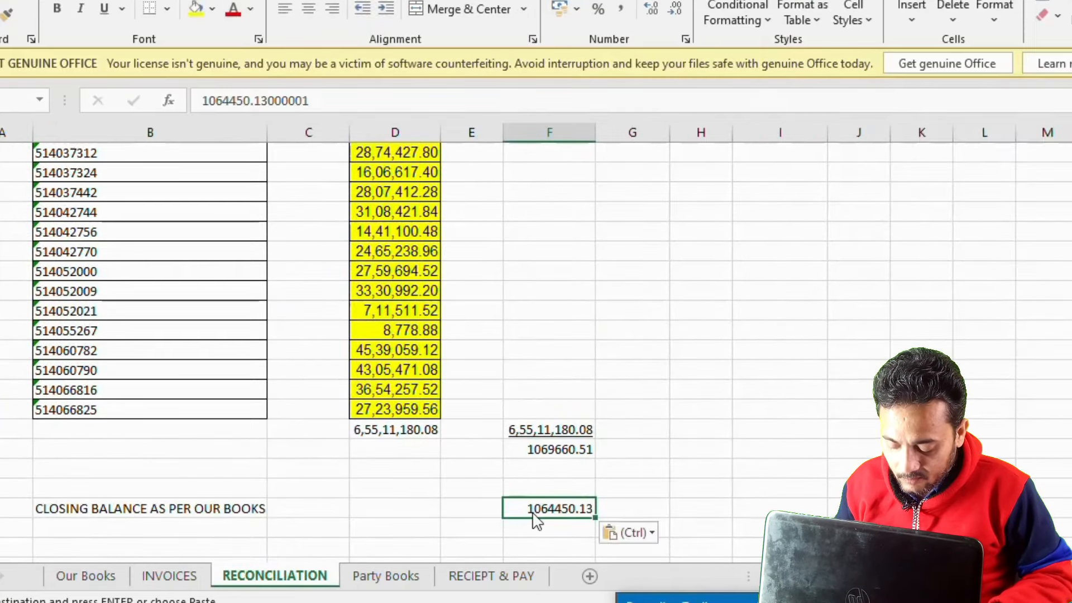
Label B219 "LESS: OPENING BALANCE", enter the ledger's opening balance 5210.38 underlined in F219, and subtract it in F220 with =F218-F219.
click(386, 577)
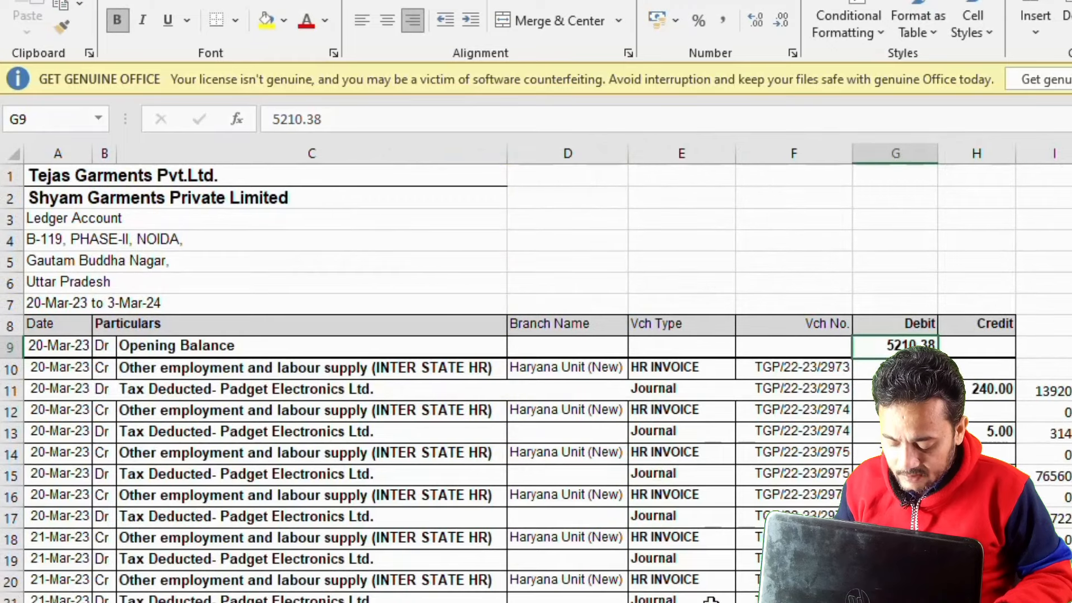
click(409, 602)
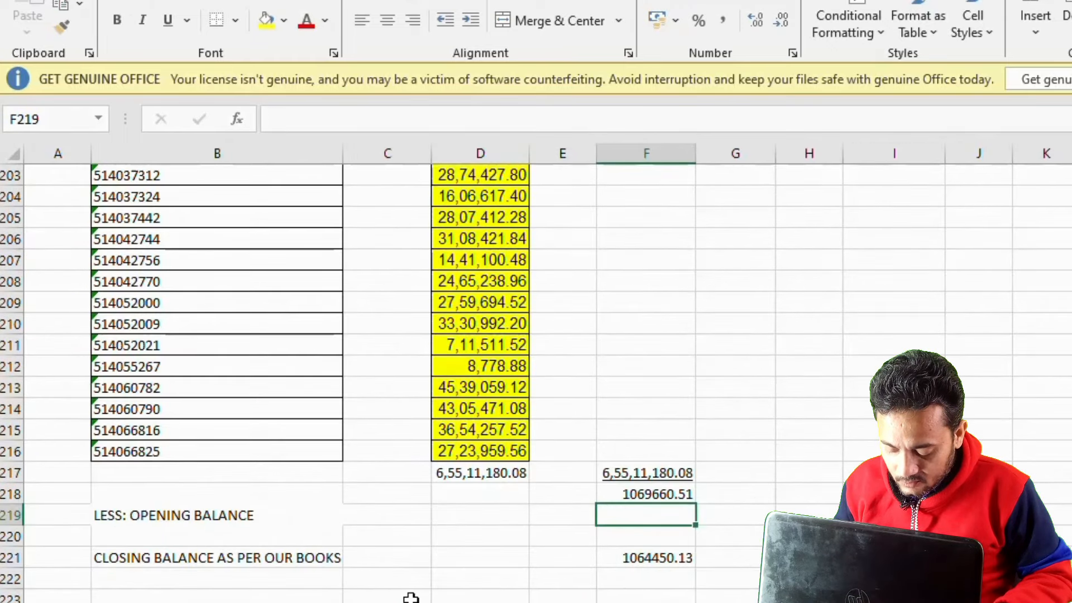
text(5210.)
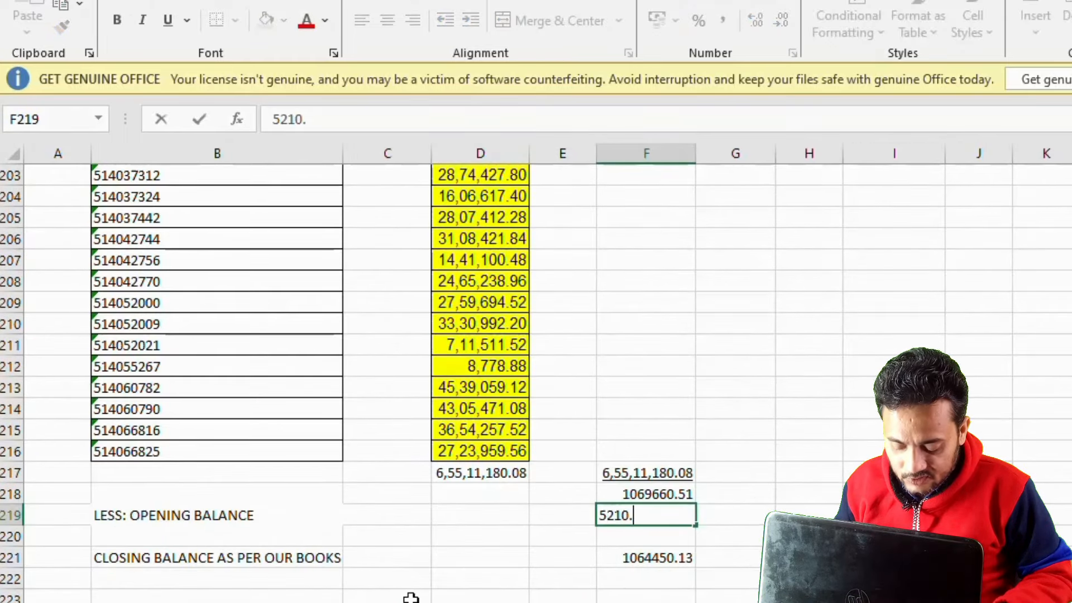
text(38)
key(Return)
text(=F218-F219)
key(Return)
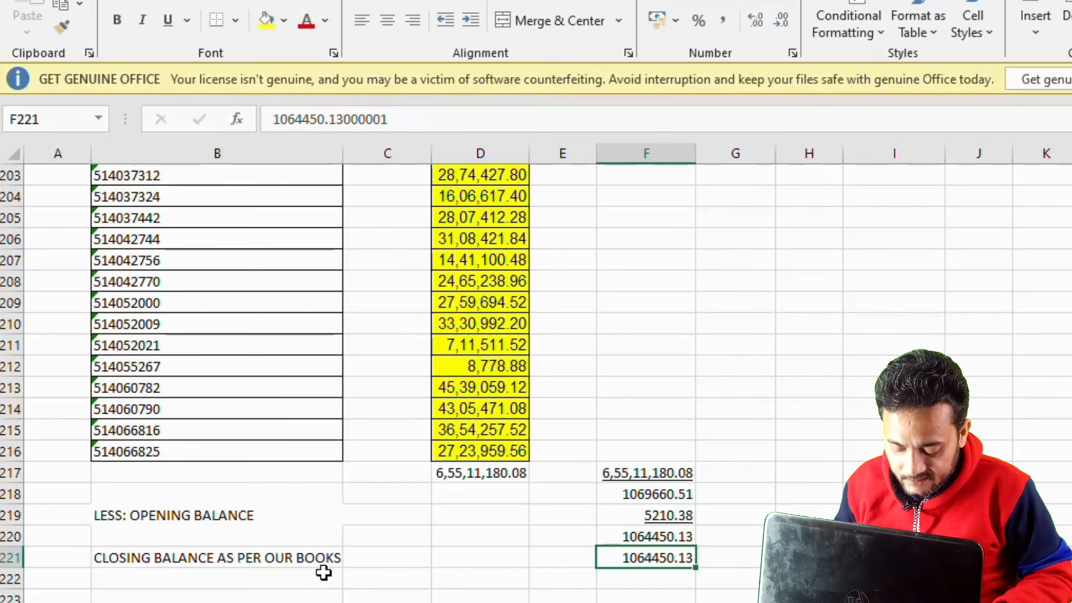
Copy the label "CLOSING BALANCE AS PER OUR BOOKS" from B221 into B220 beside the calculated balance.
click(176, 555)
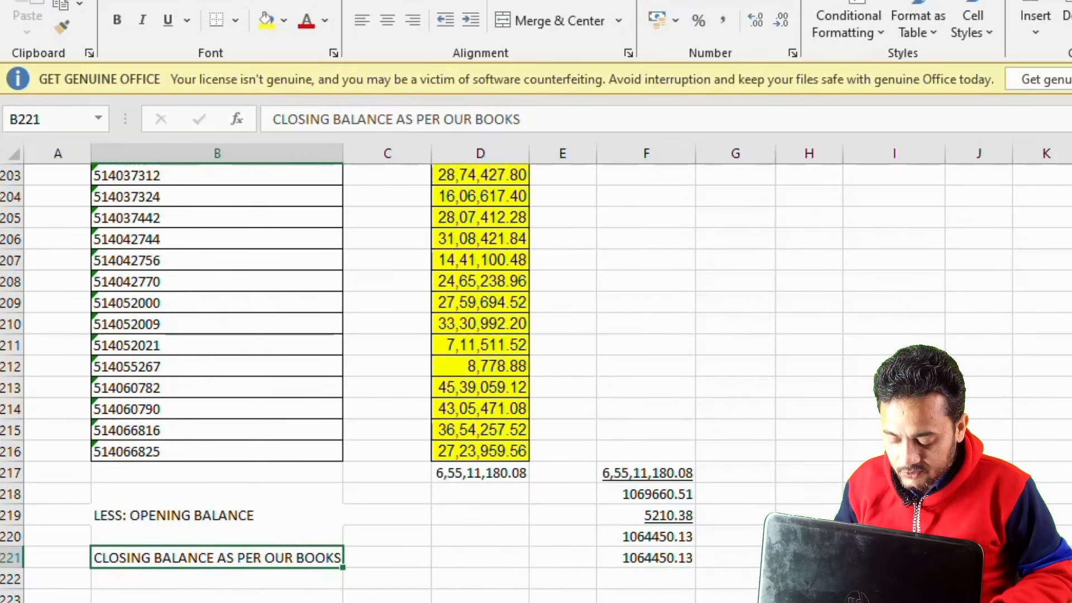
key(ctrl+c)
key(Up)
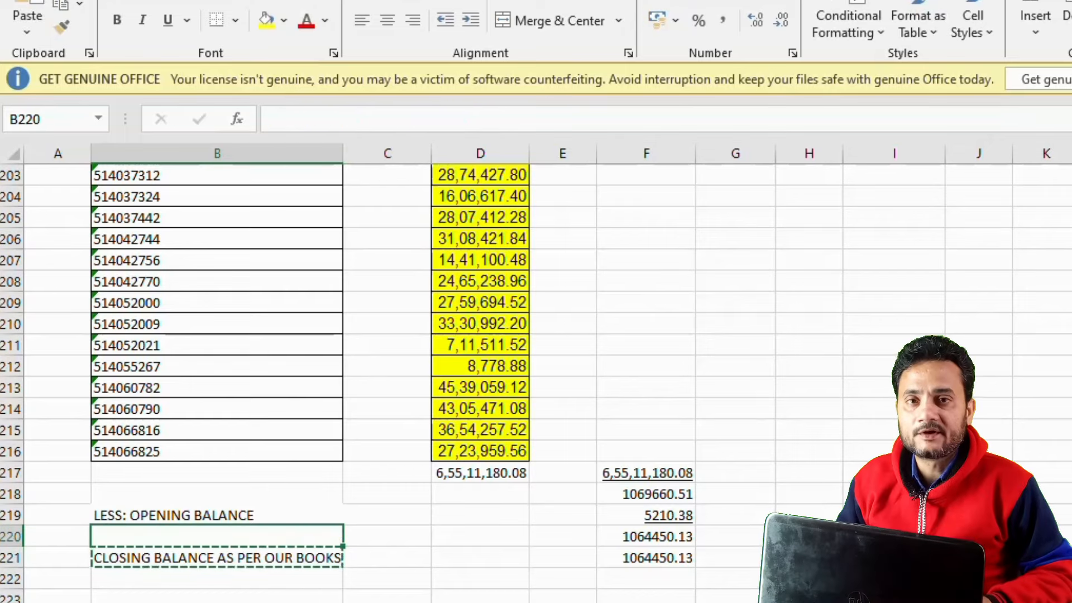
key(ctrl+v)
Clear the pasted comparison balance from F221, below the calculated closing balance.
key(Right)
key(Right)
key(Right)
key(Right)
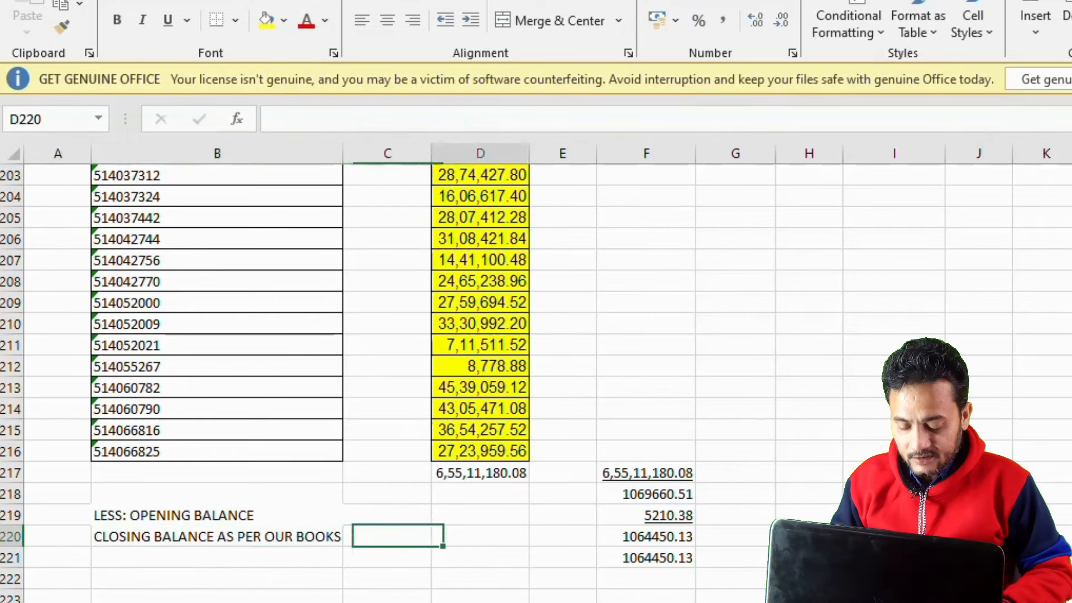
key(Down)
key(Delete)
key(Up)
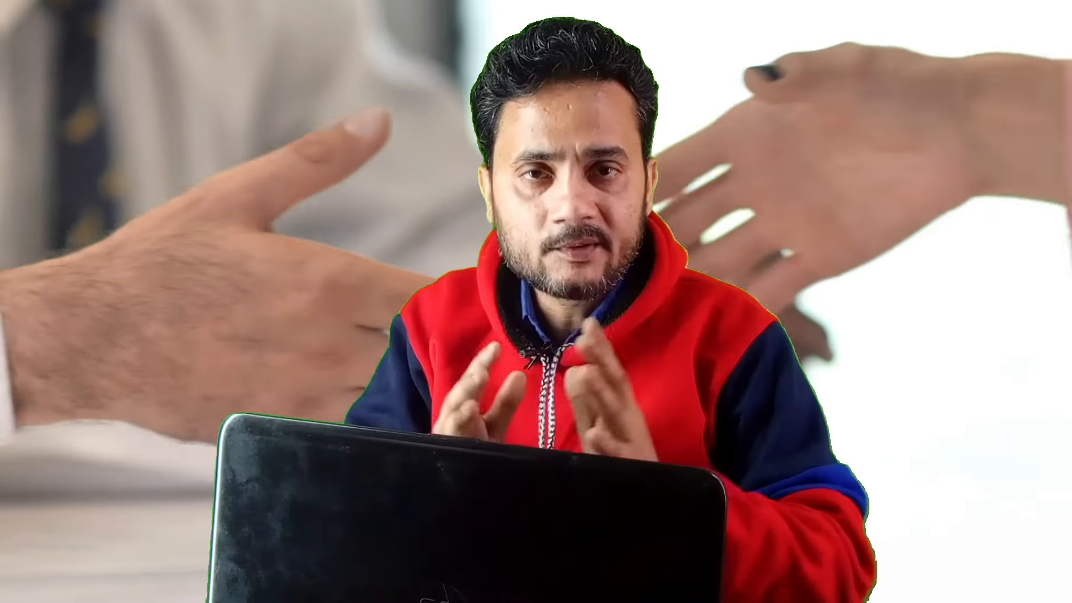